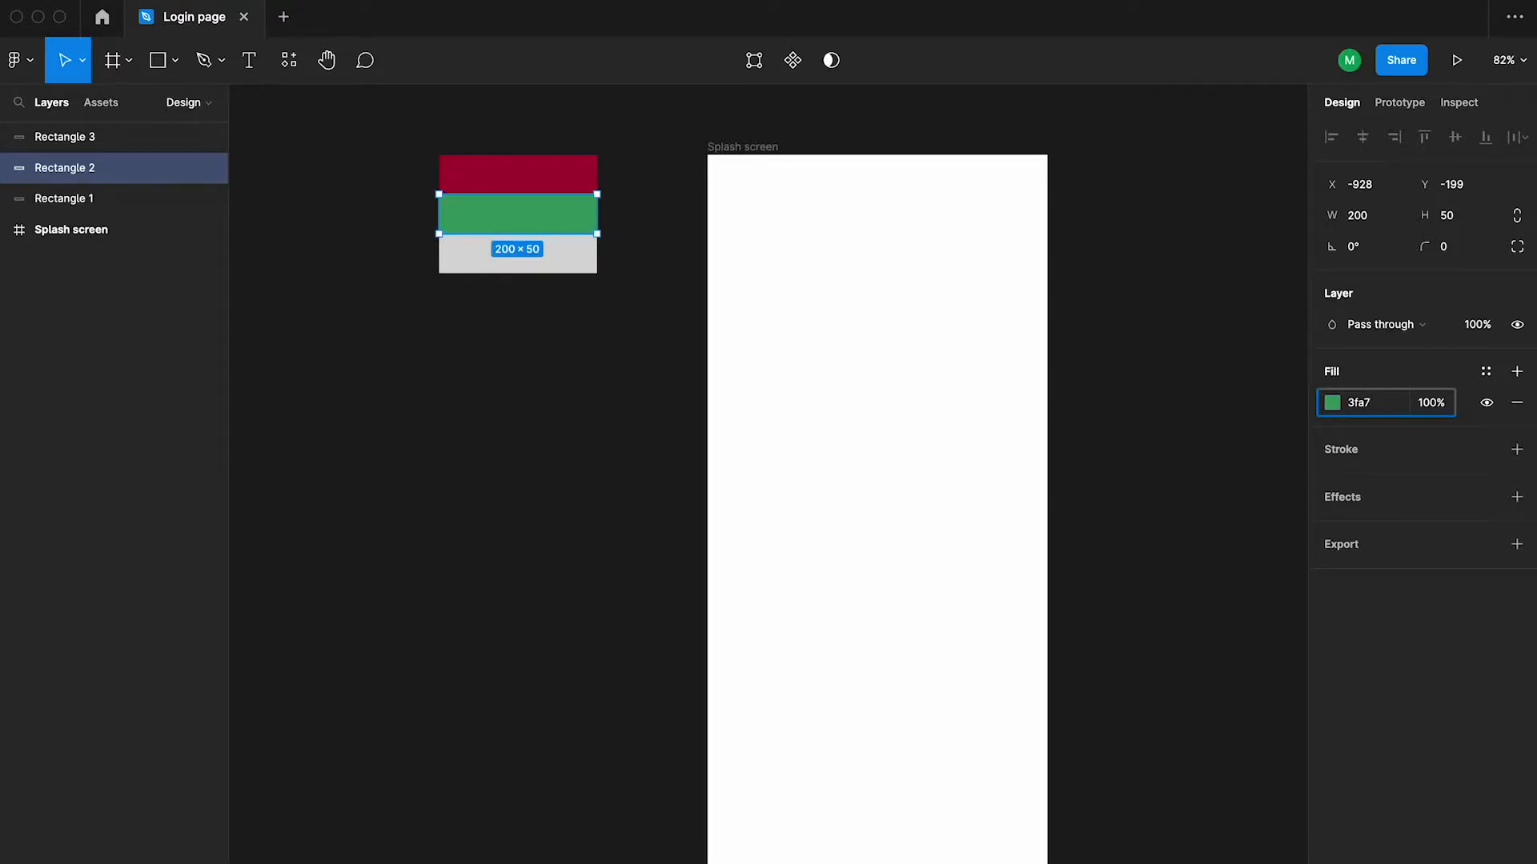
Finish the middle swatch's fill as 3FA796 and set the bottom swatch's fill to 171717
left_click(532, 381)
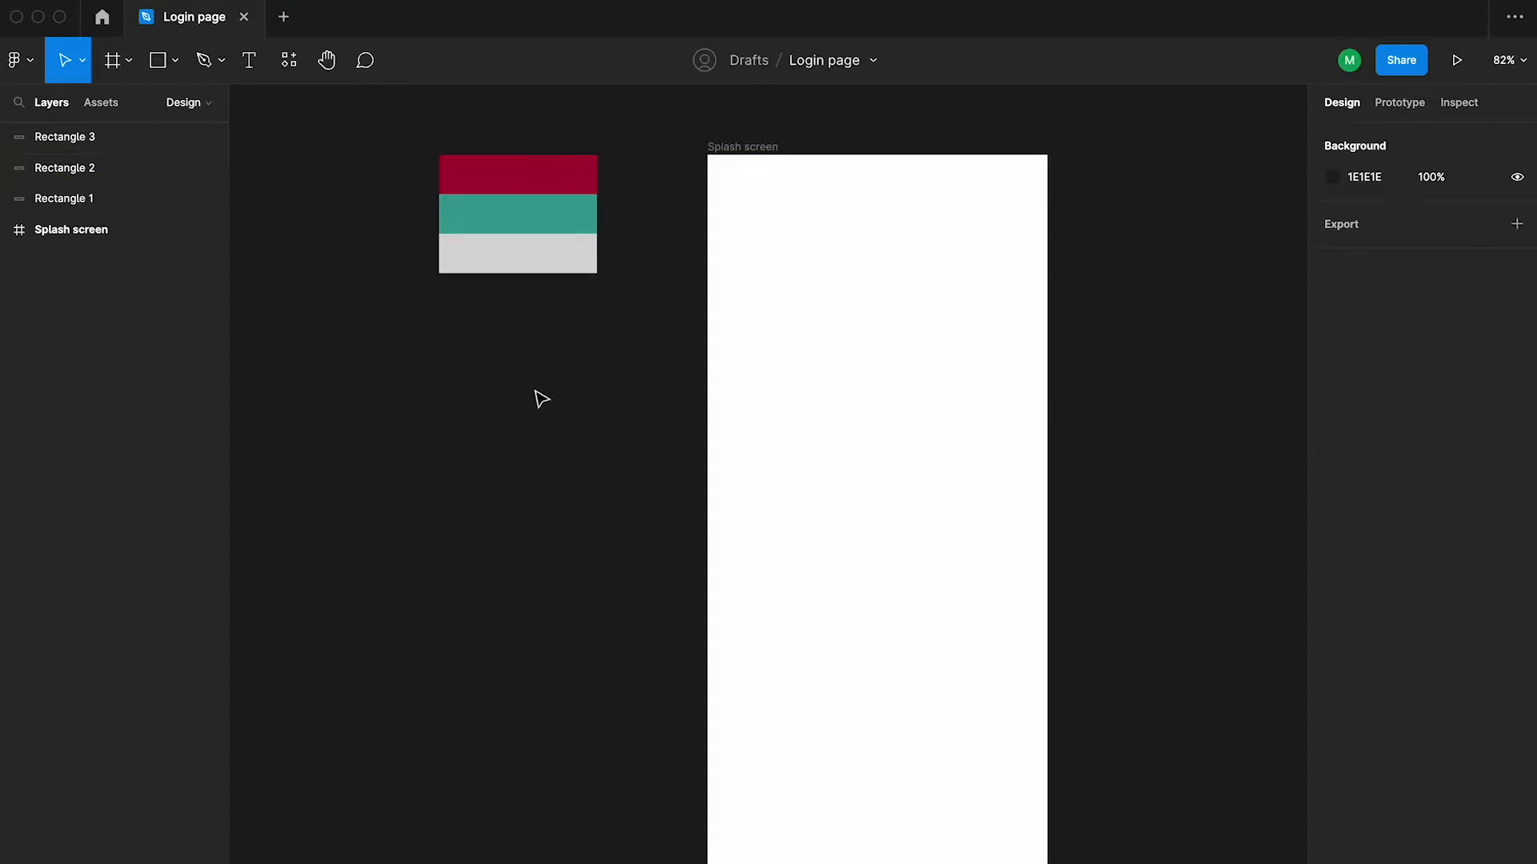
left_click(518, 255)
type("171717")
key("Return")
left_click(281, 397)
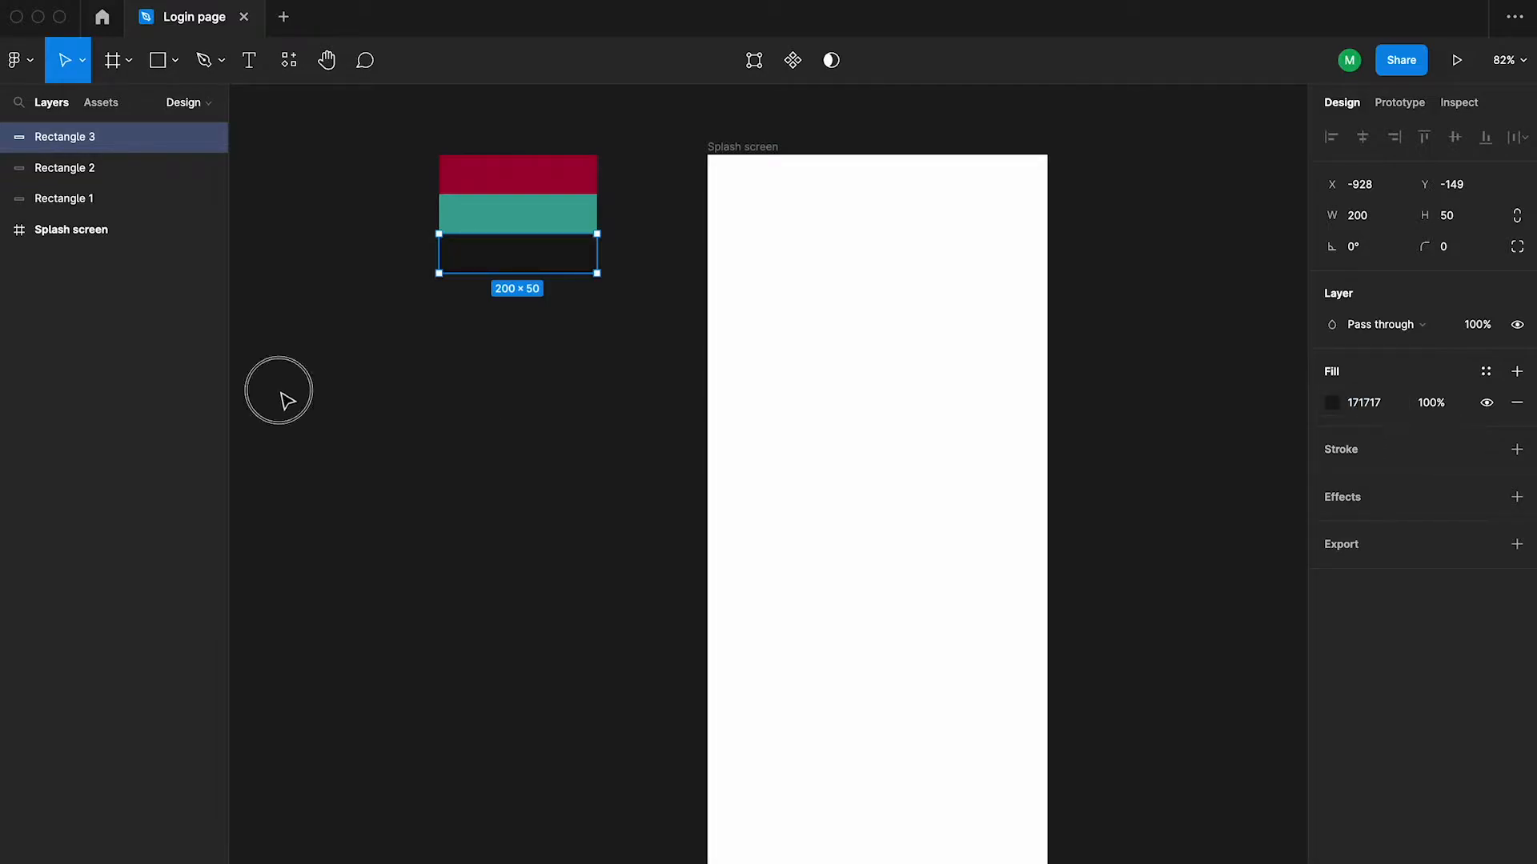
left_click(539, 261)
left_click(537, 350)
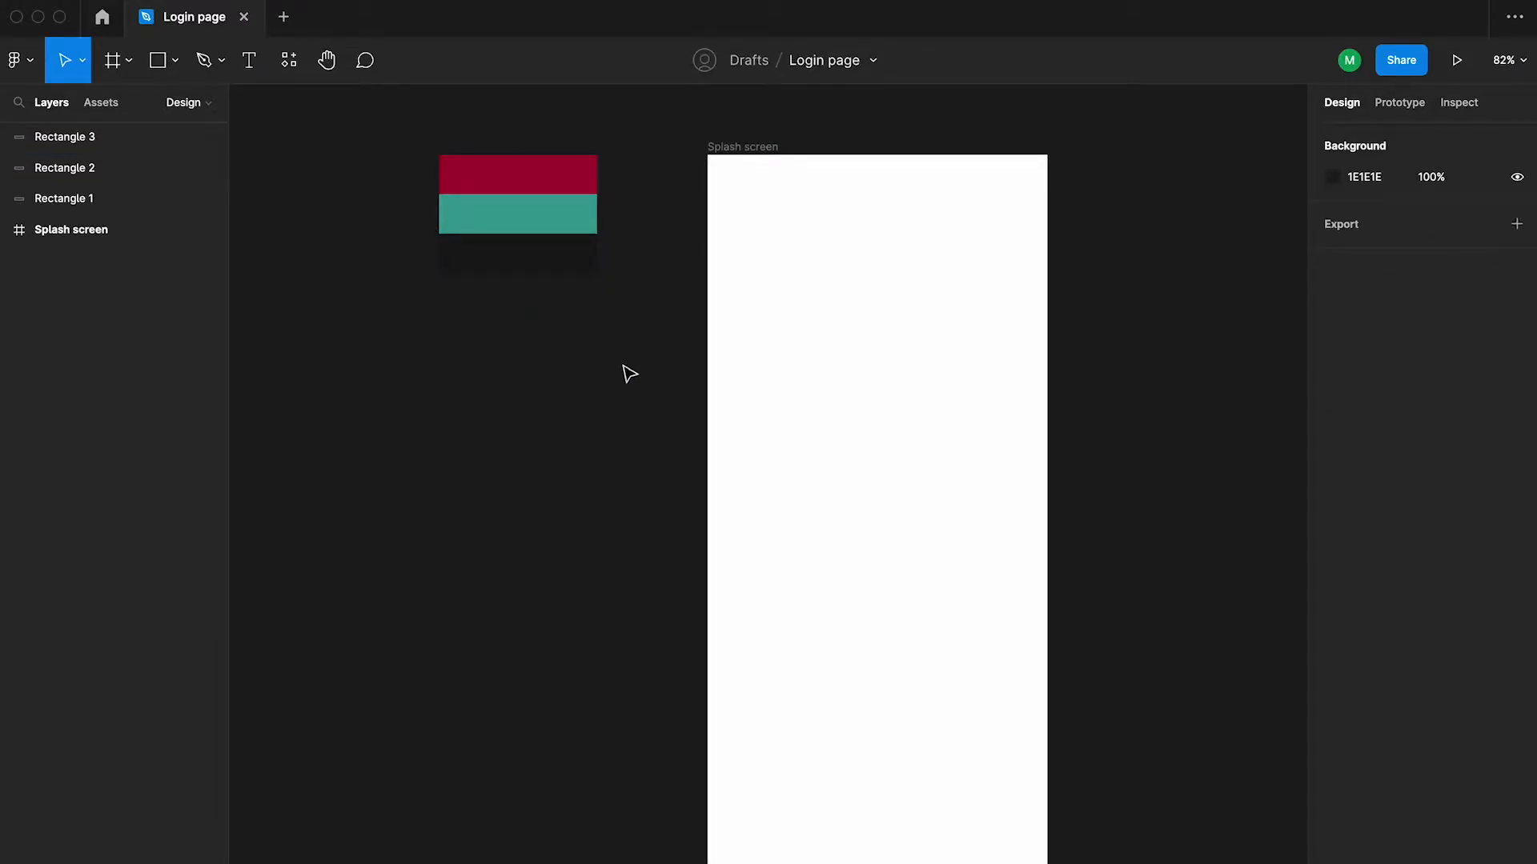
Paste the copied dark red fill onto the Splash screen frame
left_click(727, 151)
key("super+alt+v")
left_click(600, 364)
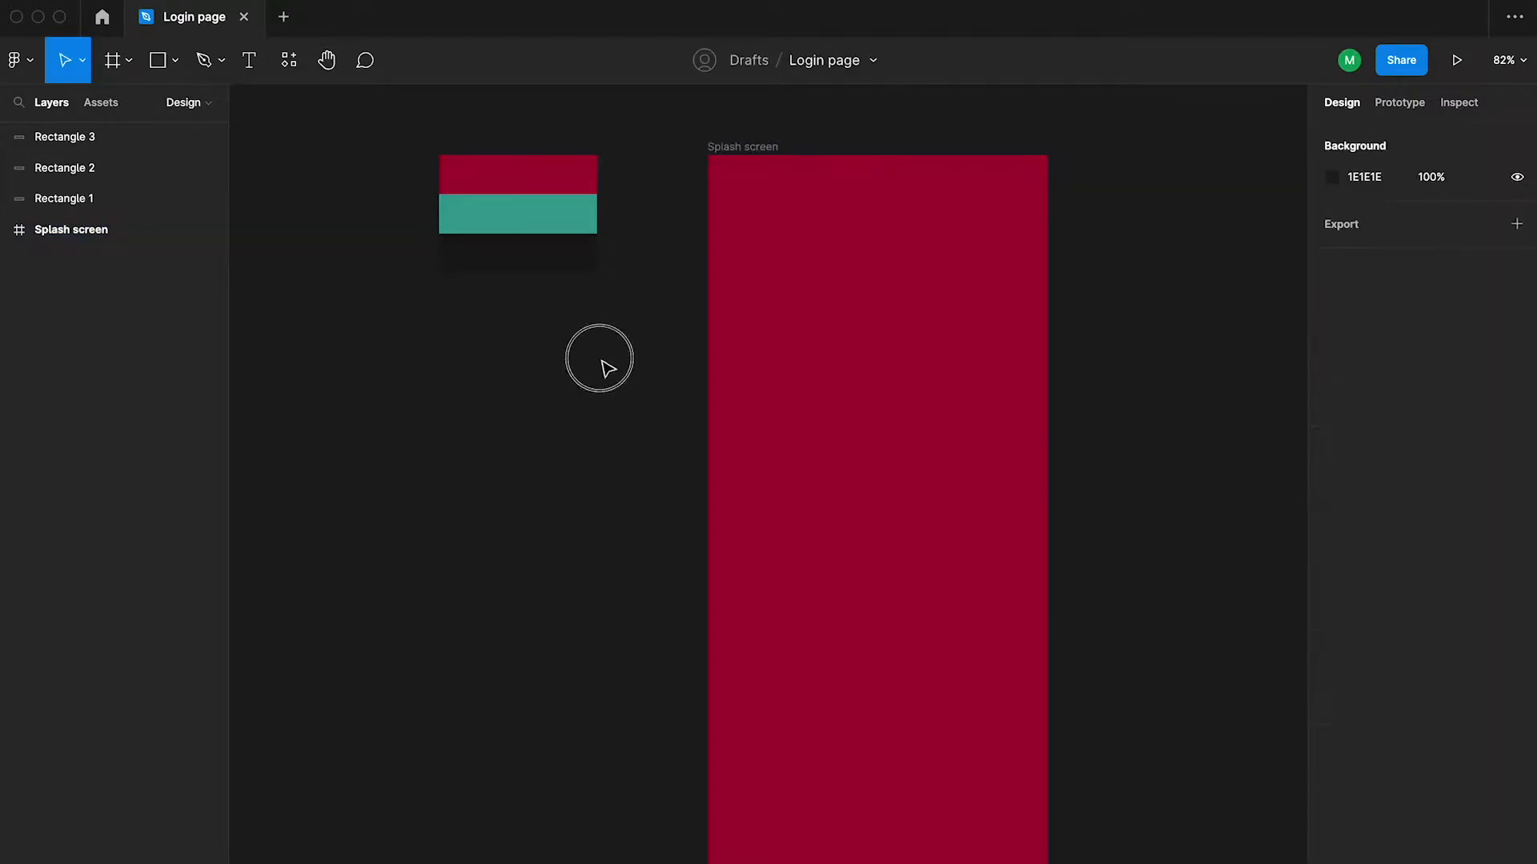
Draw a rectangle about 133 × 199 on the empty canvas to the right of the Splash screen frame
scroll(678, 322, "down", 4)
left_click_drag(895, 372, 803, 316)
right_click(1035, 167)
left_click(971, 323)
left_click_drag(971, 323, 944, 328)
key("r")
left_click_drag(921, 263, 995, 374)
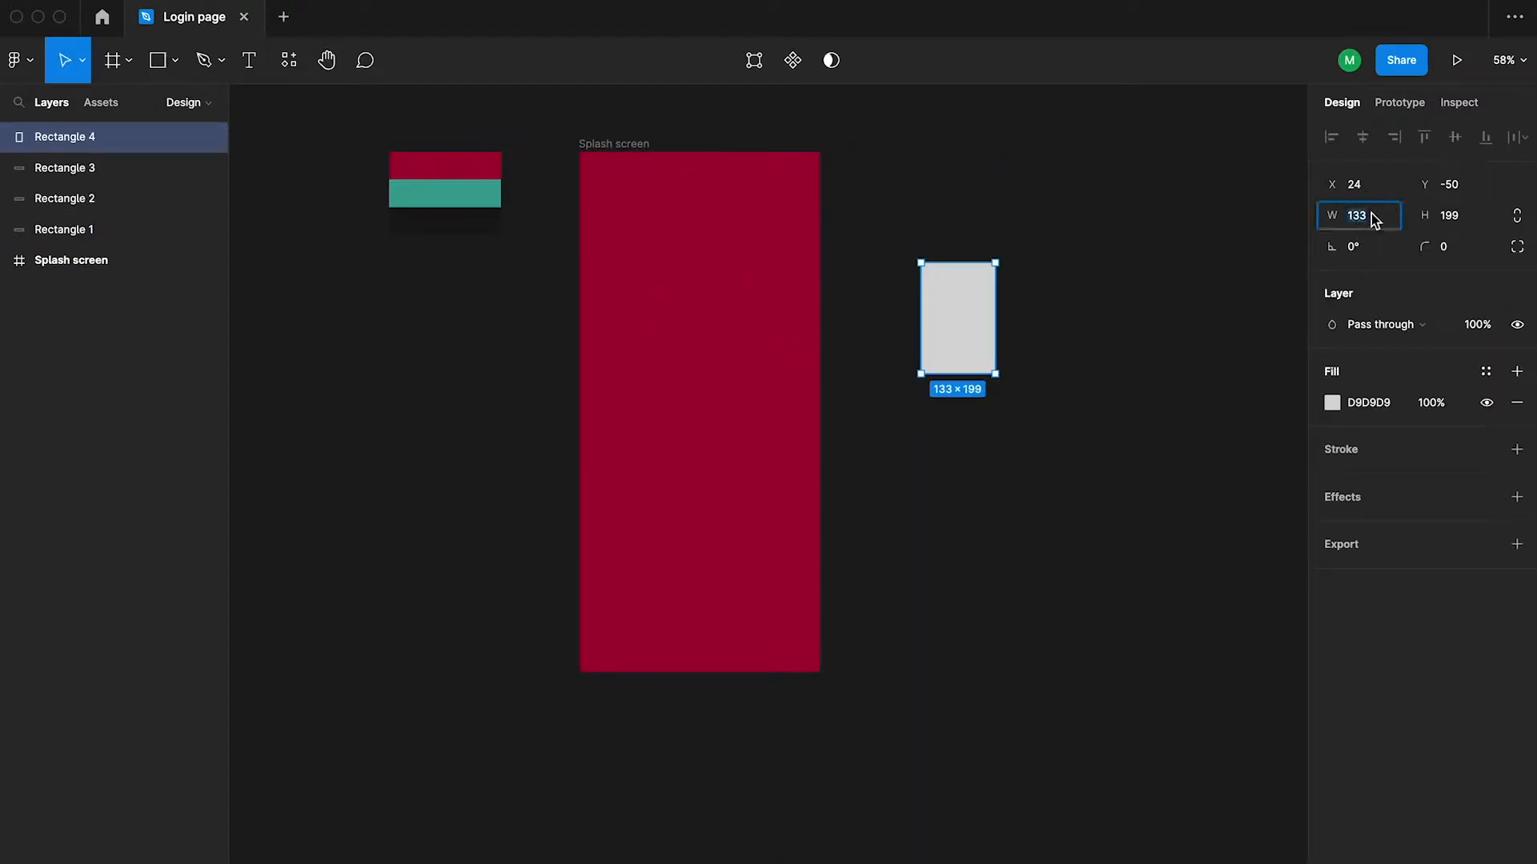
Set the new rectangle's size to 220 wide and 300 high
key("Tab")
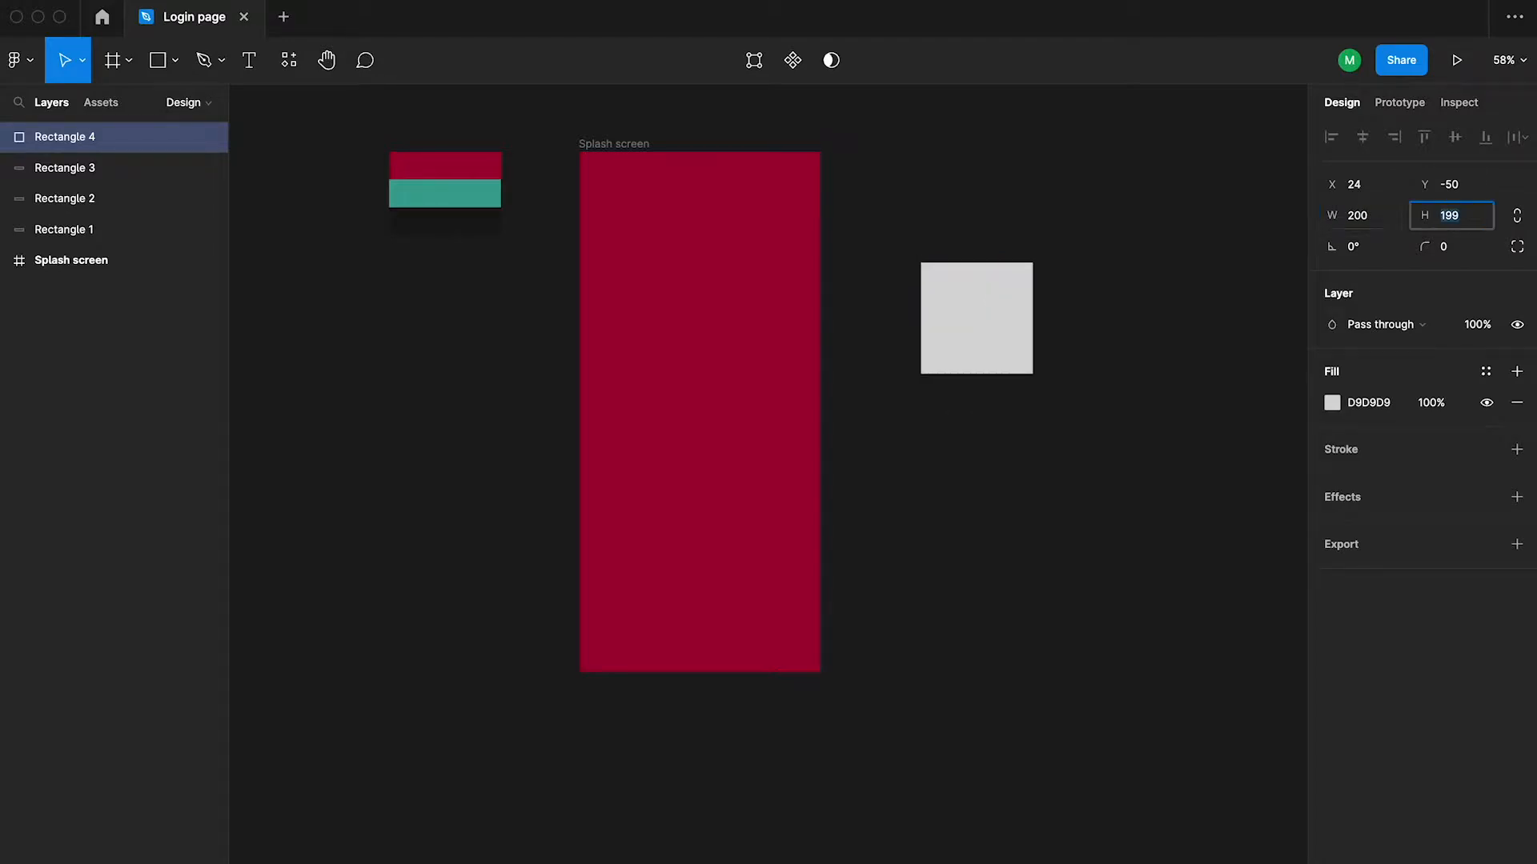
type("300")
key("Return")
left_click(1037, 343)
left_click(1018, 351)
scroll(1046, 372, "right", 2)
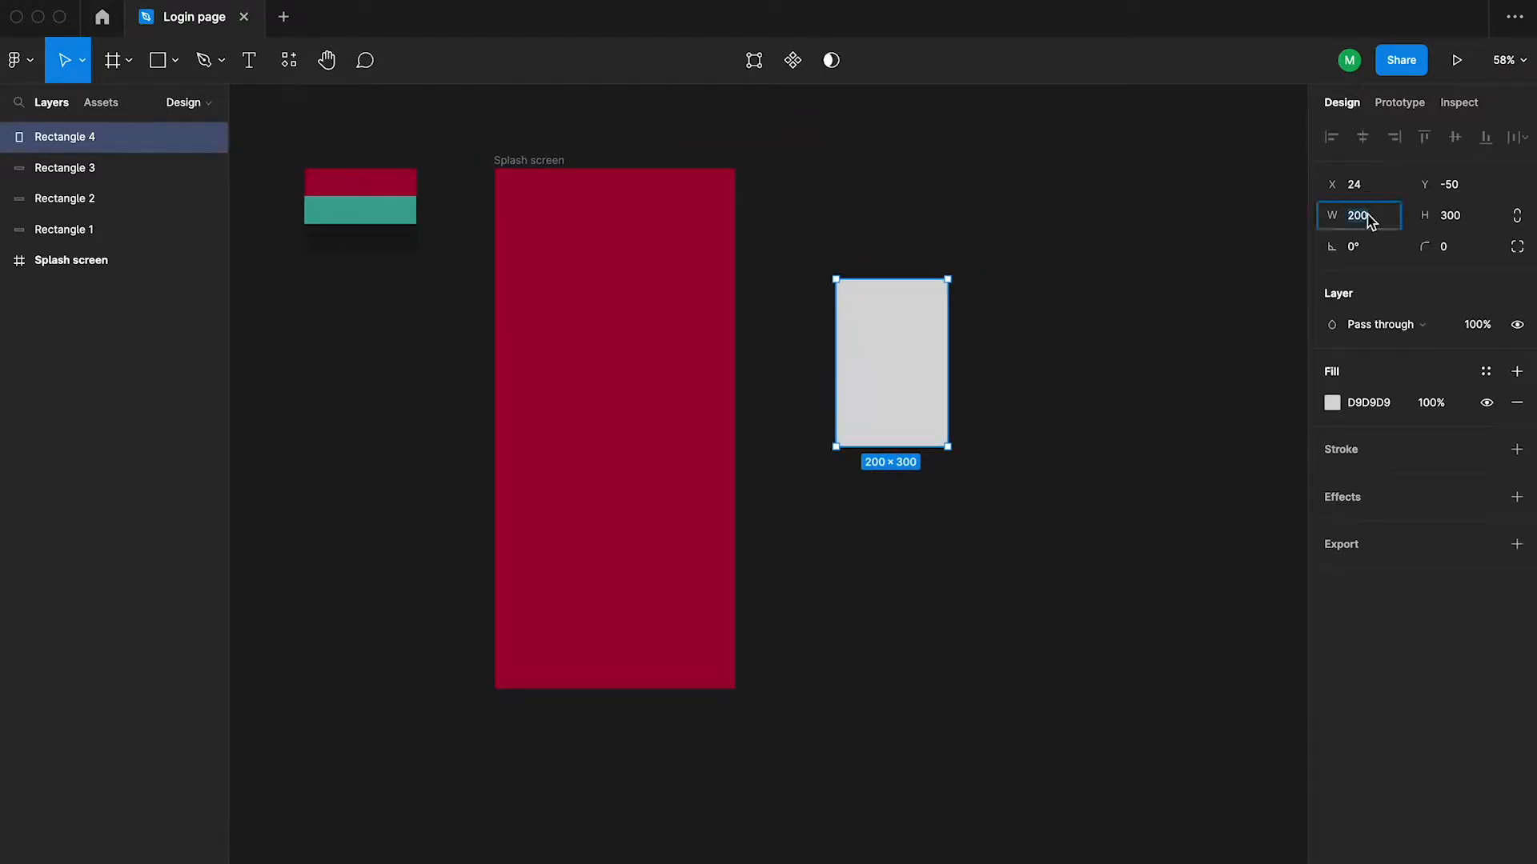
type("220")
key("Return")
Duplicate the rectangle to its right and set the horizontal spacing between the two to 10
left_click_drag(908, 394, 1014, 377)
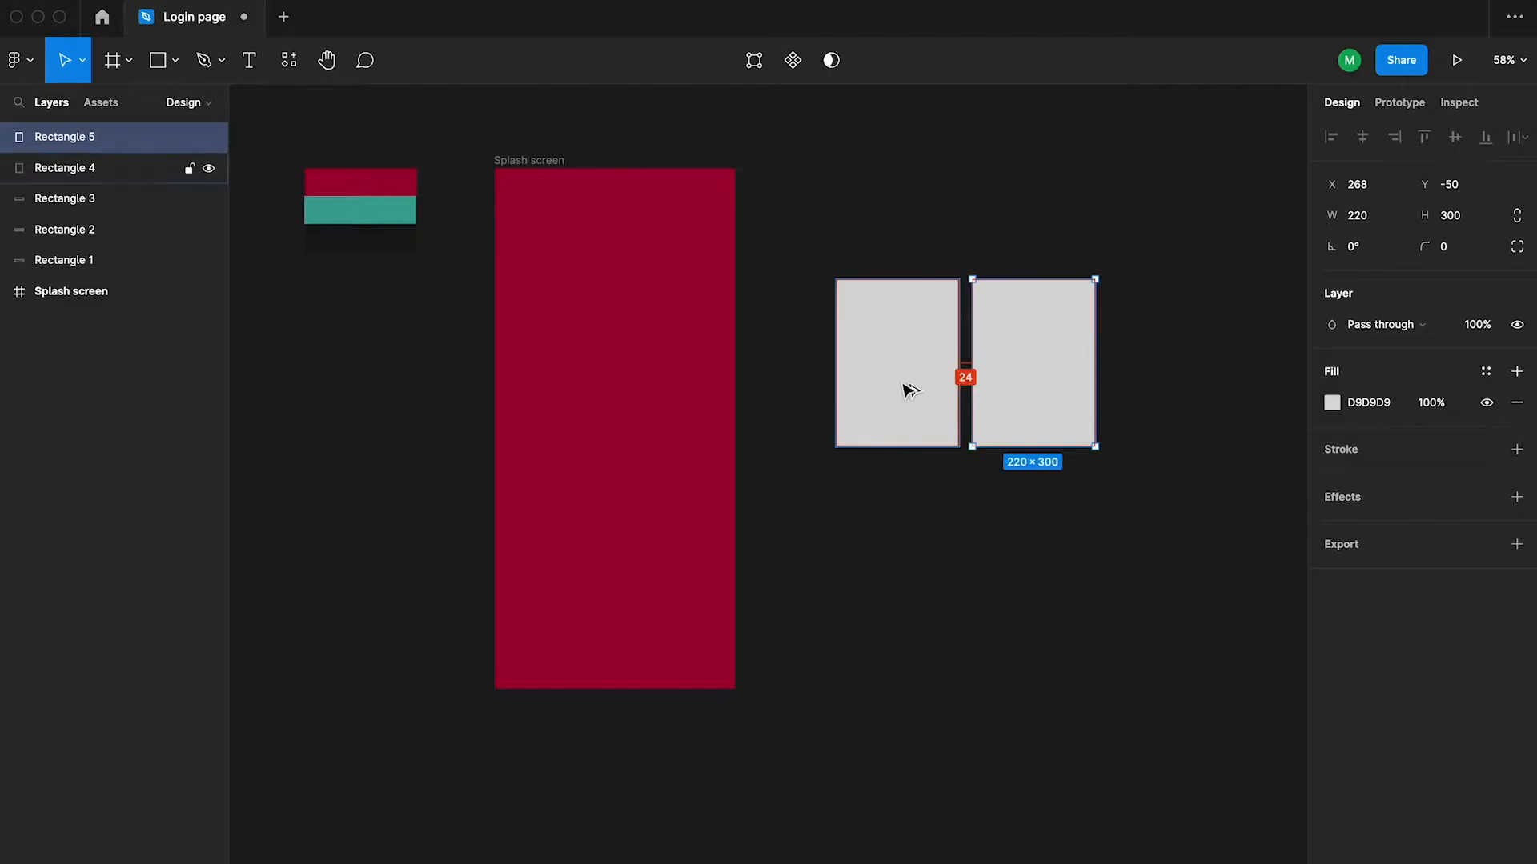
left_click(908, 390, "shift")
type("10")
key("Return")
left_click(1043, 505)
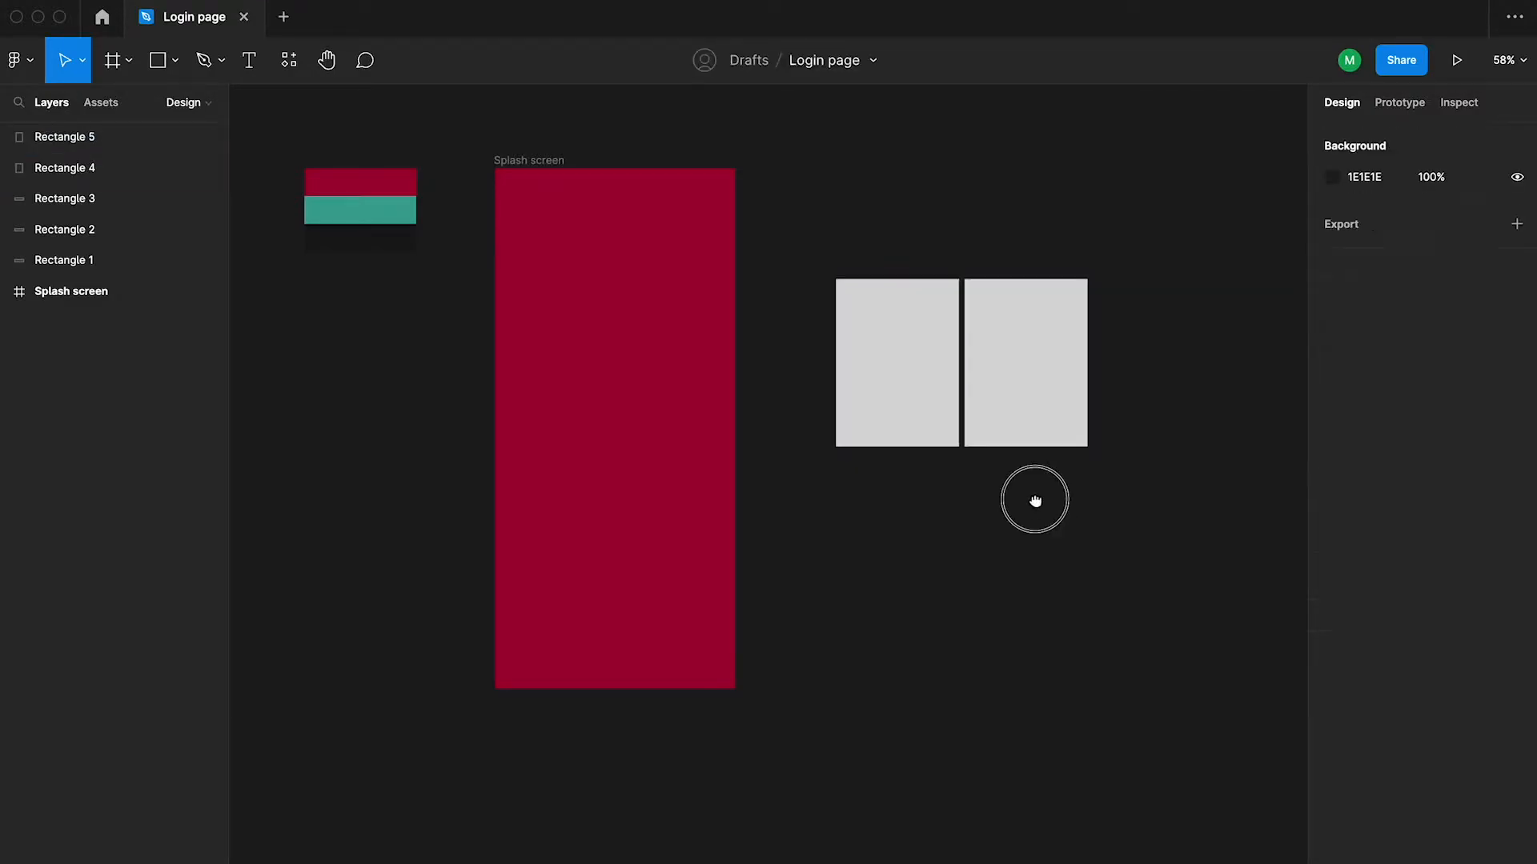
Duplicate the pair of rectangles to form a row of four, with another pair below its left half
left_click_drag(1044, 504, 832, 450)
left_click(694, 331)
left_click(822, 334, "shift")
key("super+d")
left_click_drag(825, 337, 704, 513)
left_click(806, 508)
scroll(712, 404, "down", 2, "ctrl")
left_click(923, 368)
left_click(1022, 353, "shift")
key("super+d")
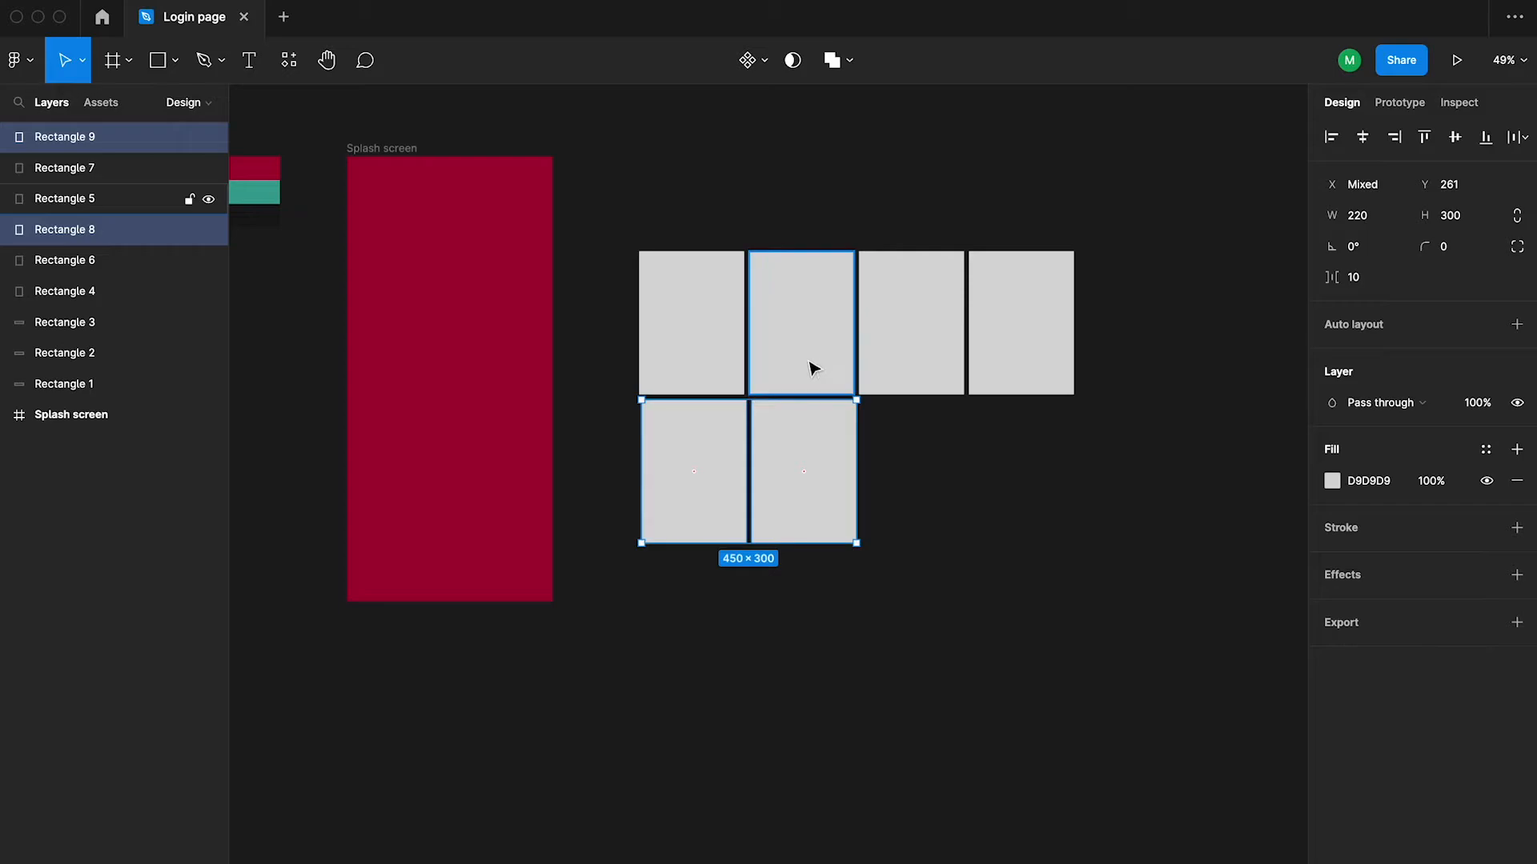
Duplicate the upper right pair of rectangles into the second row to complete a four-by-two grid spaced by 10
left_click(923, 353)
left_click(1022, 353, "shift")
key("super+d")
left_click_drag(944, 356, 943, 506)
Round the corners of all eight grid rectangles with a radius of 5
left_click(681, 224)
left_click_drag(681, 223, 1097, 583)
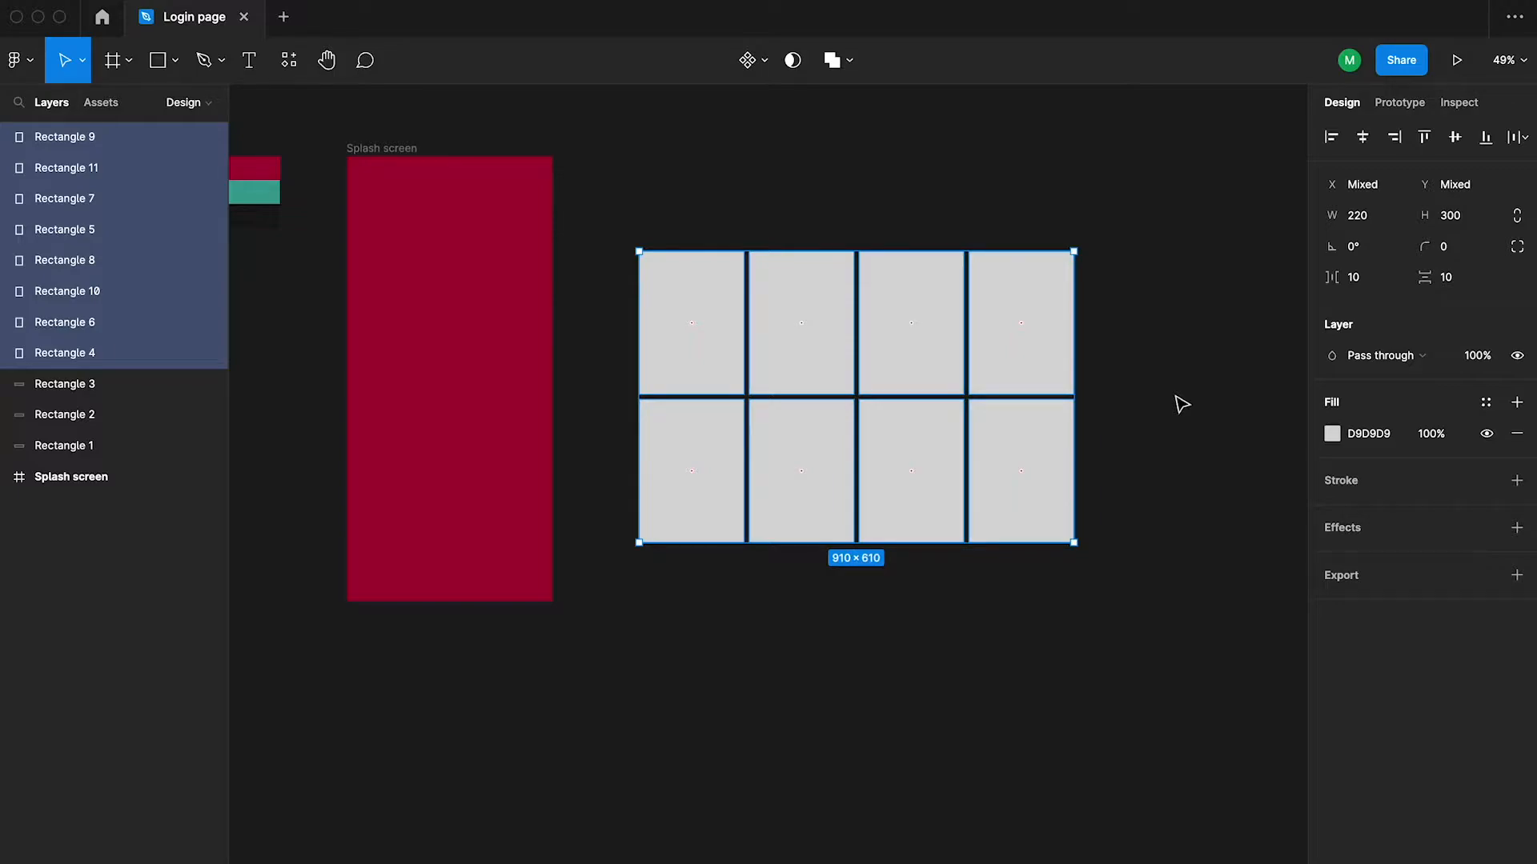
type("5")
key("Return")
left_click(1213, 342)
Group the eight grid rectangles together
left_click_drag(612, 205, 1055, 537)
key("super+g")
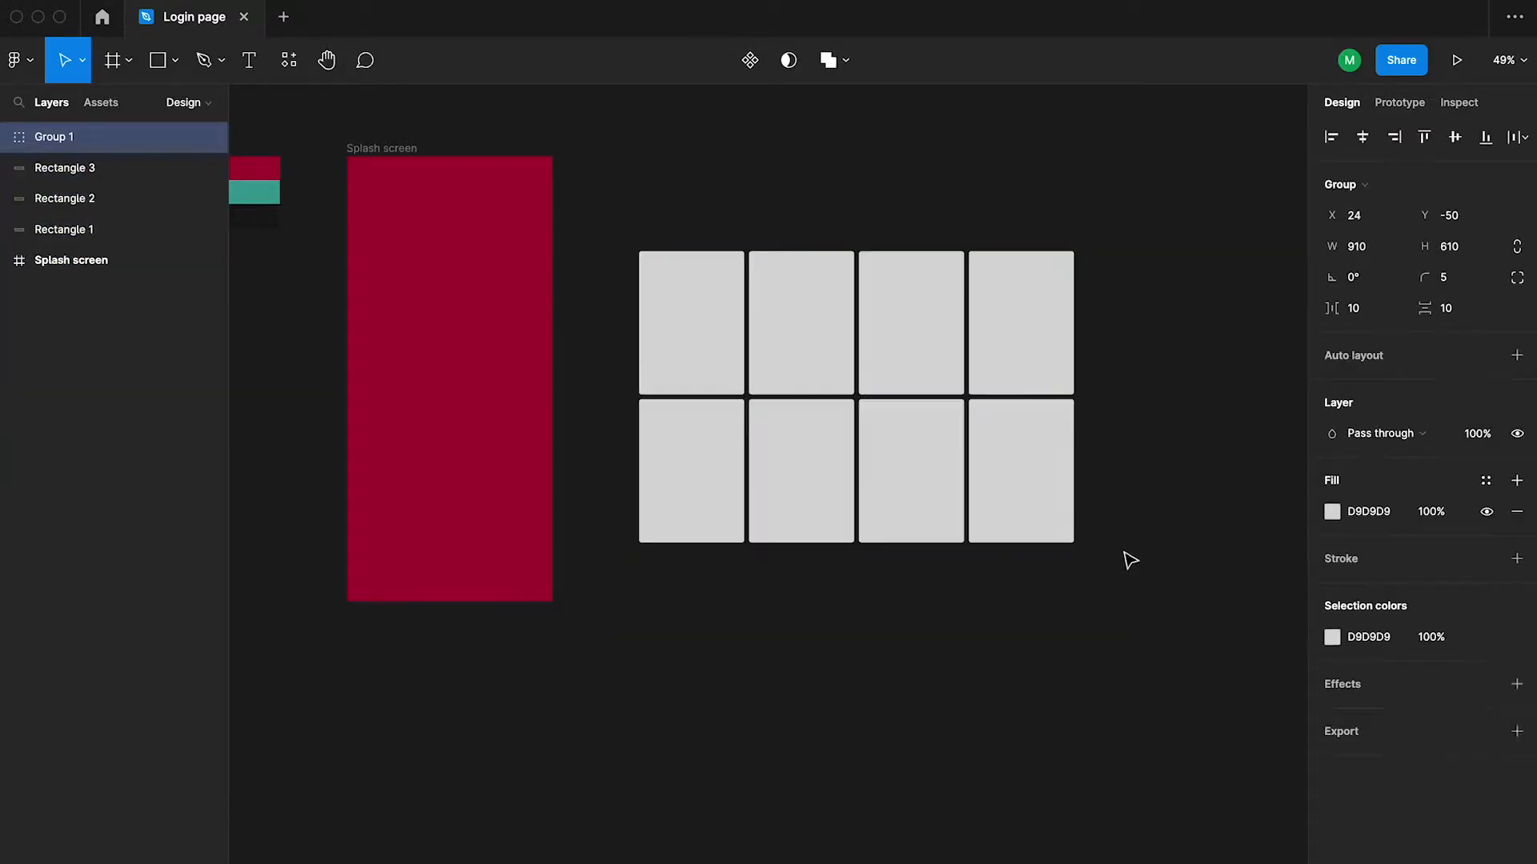
left_click(1176, 480)
Open the Pexels plugin and search its photos for "profile"
scroll(1136, 566, "left", 5)
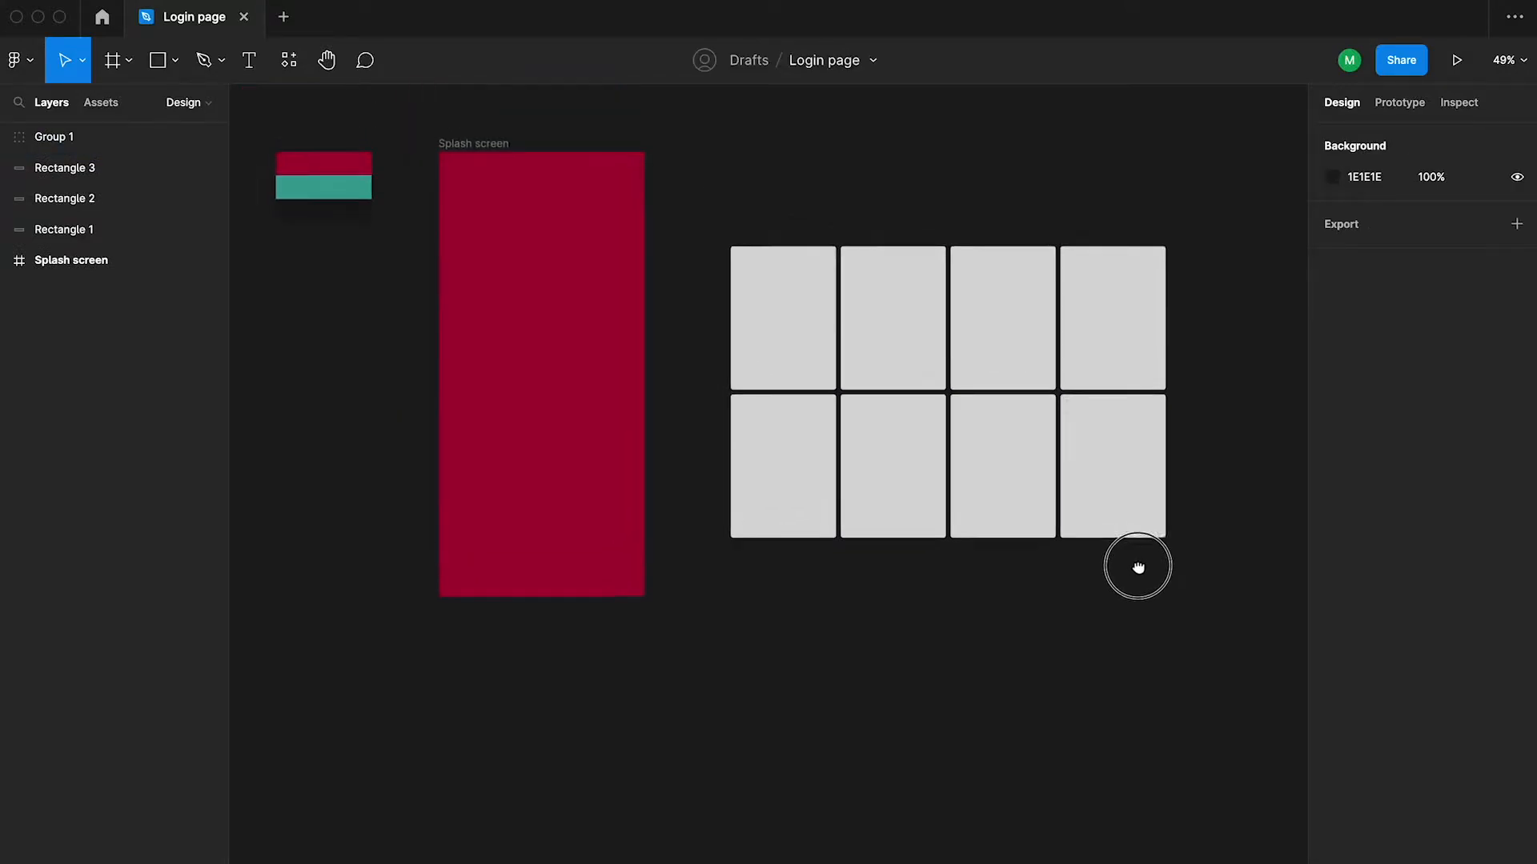
right_click(821, 181)
mouse_move(894, 343)
left_click(1120, 360)
scroll(450, 395, "down", 4)
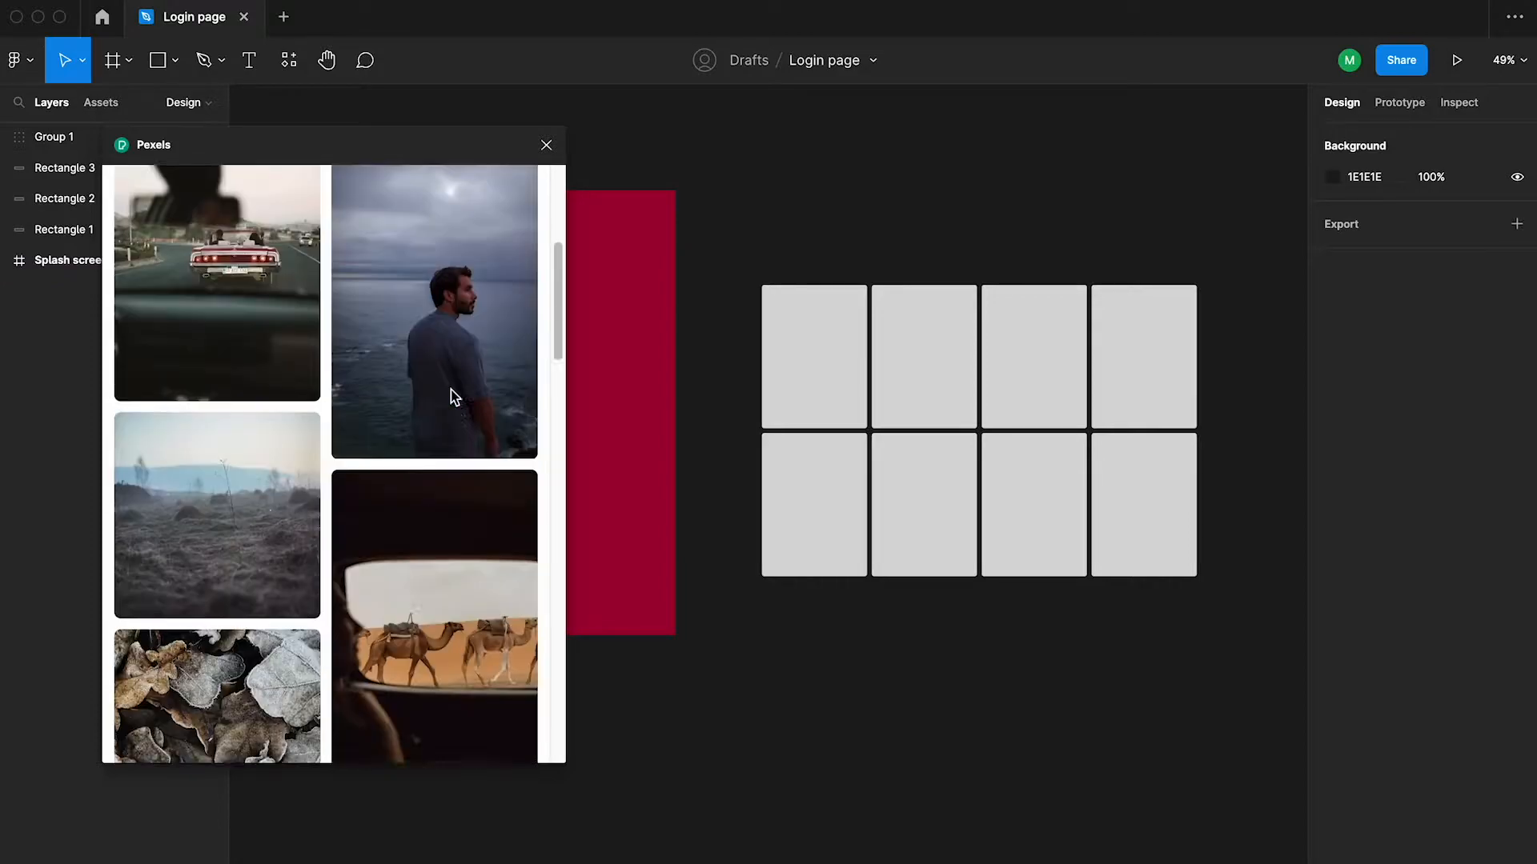
scroll(392, 330, "up", 4)
type("profile")
key("Return")
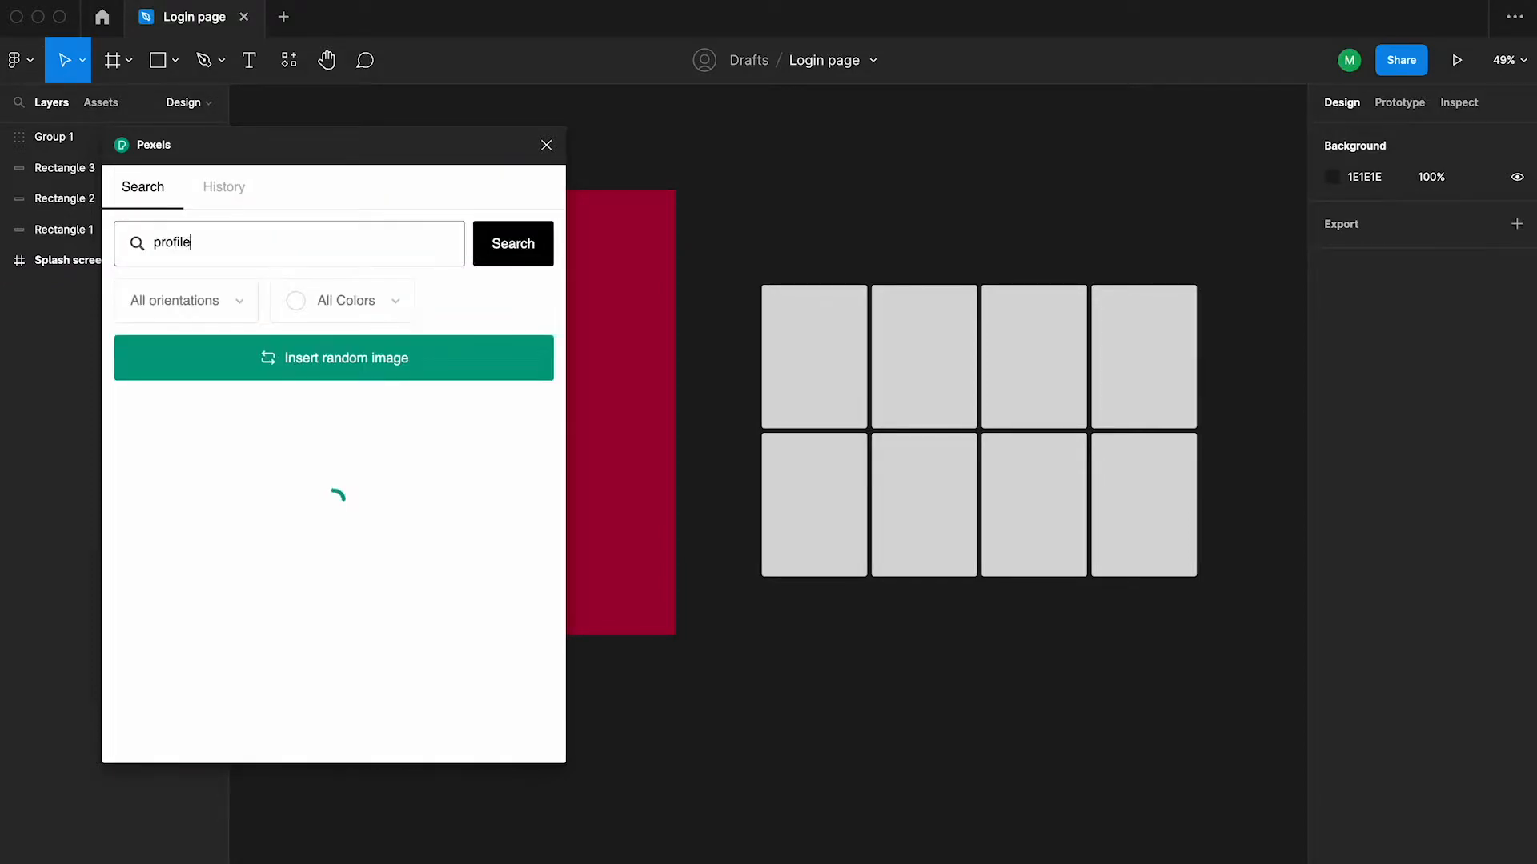
Fill the first two top-row rectangles with the yellow-background portrait and the teal-background portrait
left_click(820, 372)
scroll(464, 456, "down", 5)
left_click(216, 320)
left_click(925, 387)
left_click(357, 537)
Fill the second bottom-row rectangle with the woman in glasses and the first with the warmly lit woman by the window
scroll(340, 452, "down", 5)
left_click(895, 473)
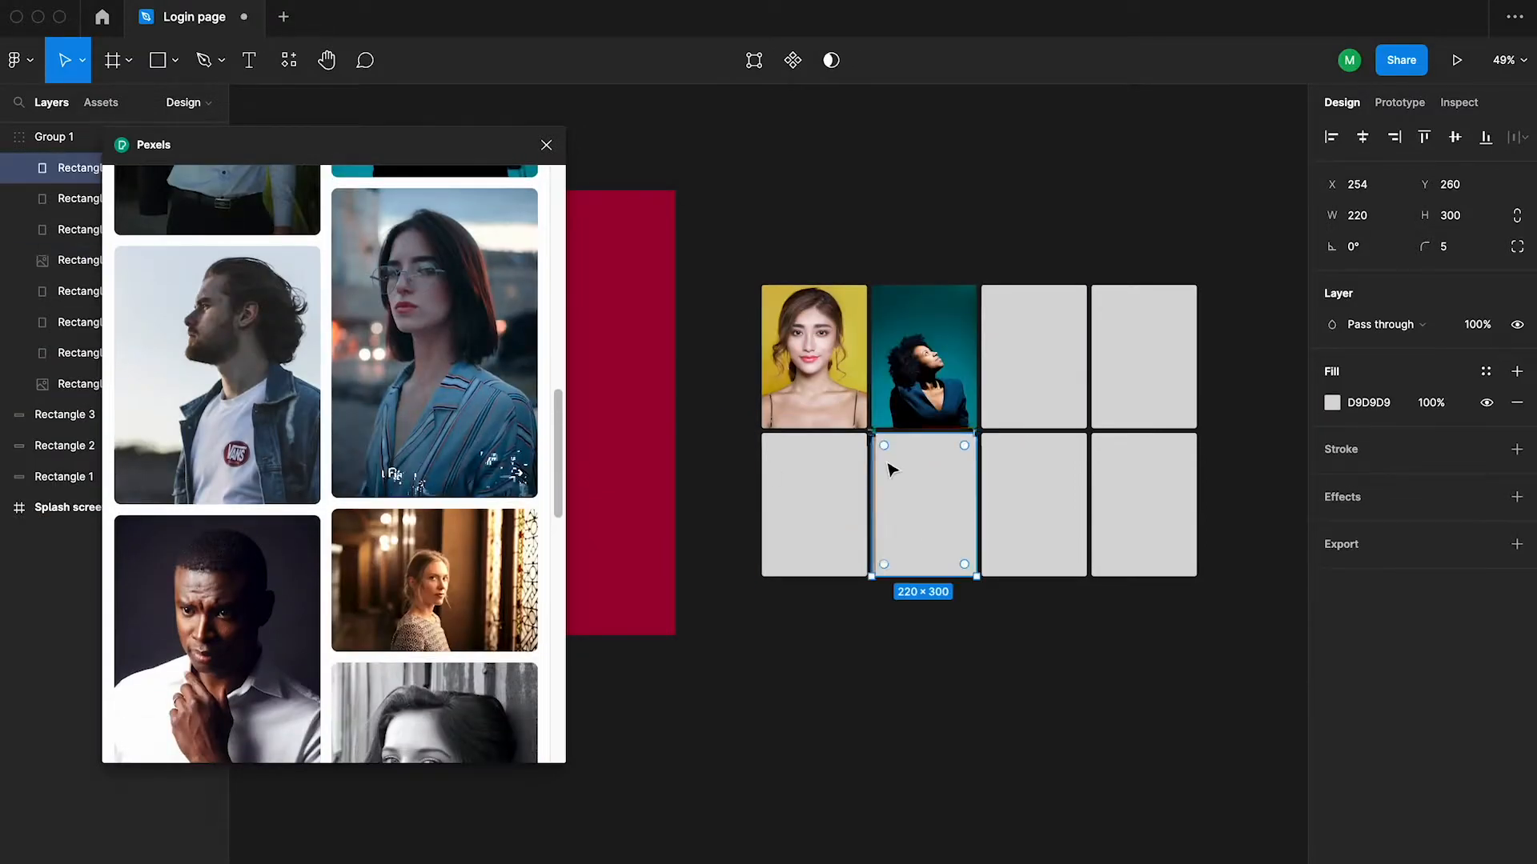
left_click(481, 417)
scroll(816, 468, "down", 1)
left_click(785, 474)
left_click(432, 580)
Fill the third column with the black-and-white portrait above and the bearded man in the black hoodie below
scroll(432, 560, "down", 5)
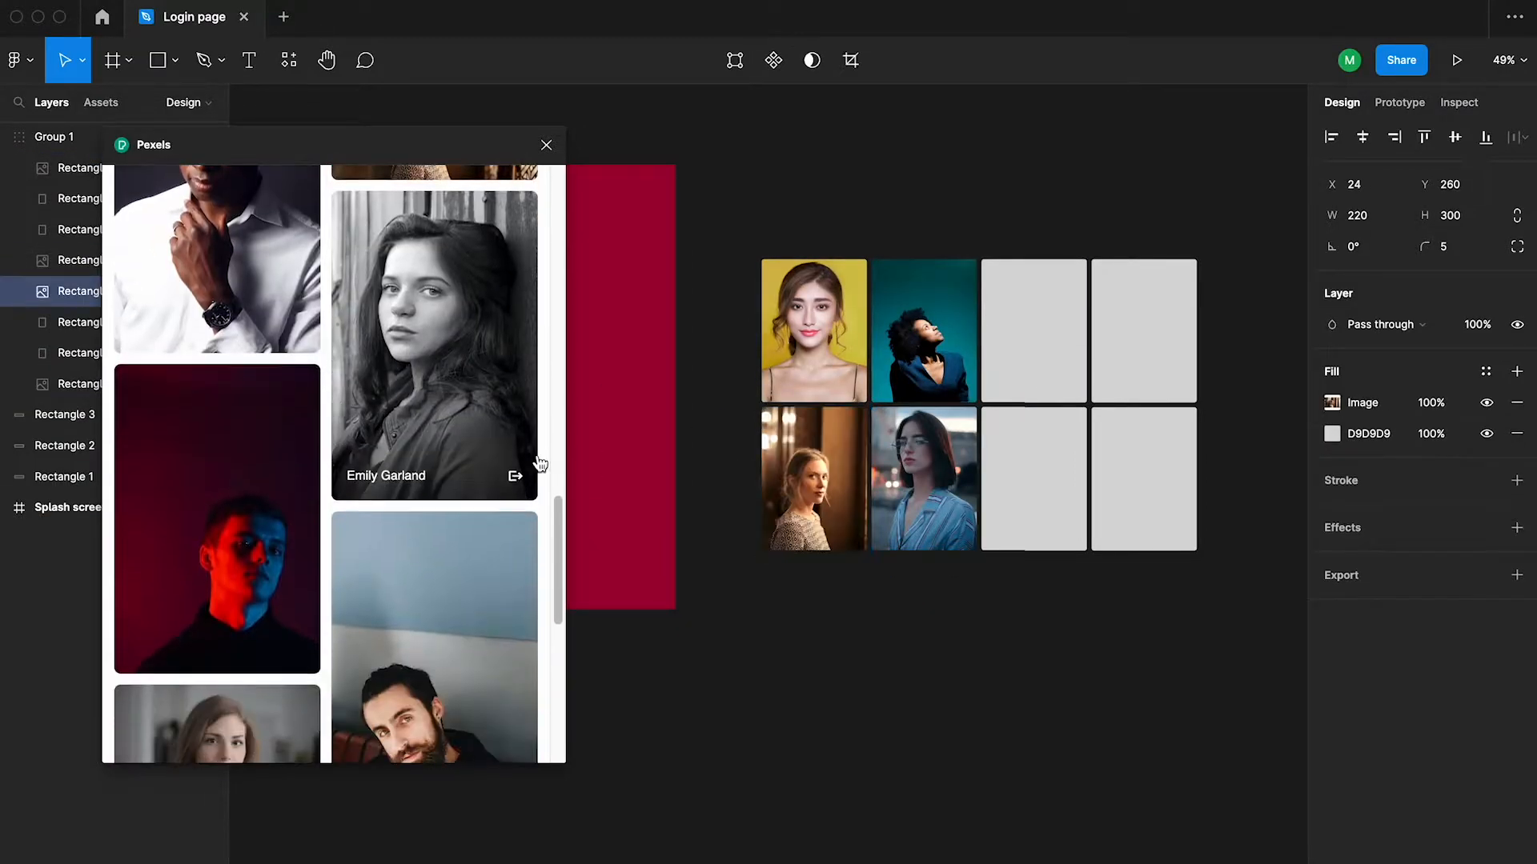
left_click(1033, 332)
scroll(391, 423, "down", 5)
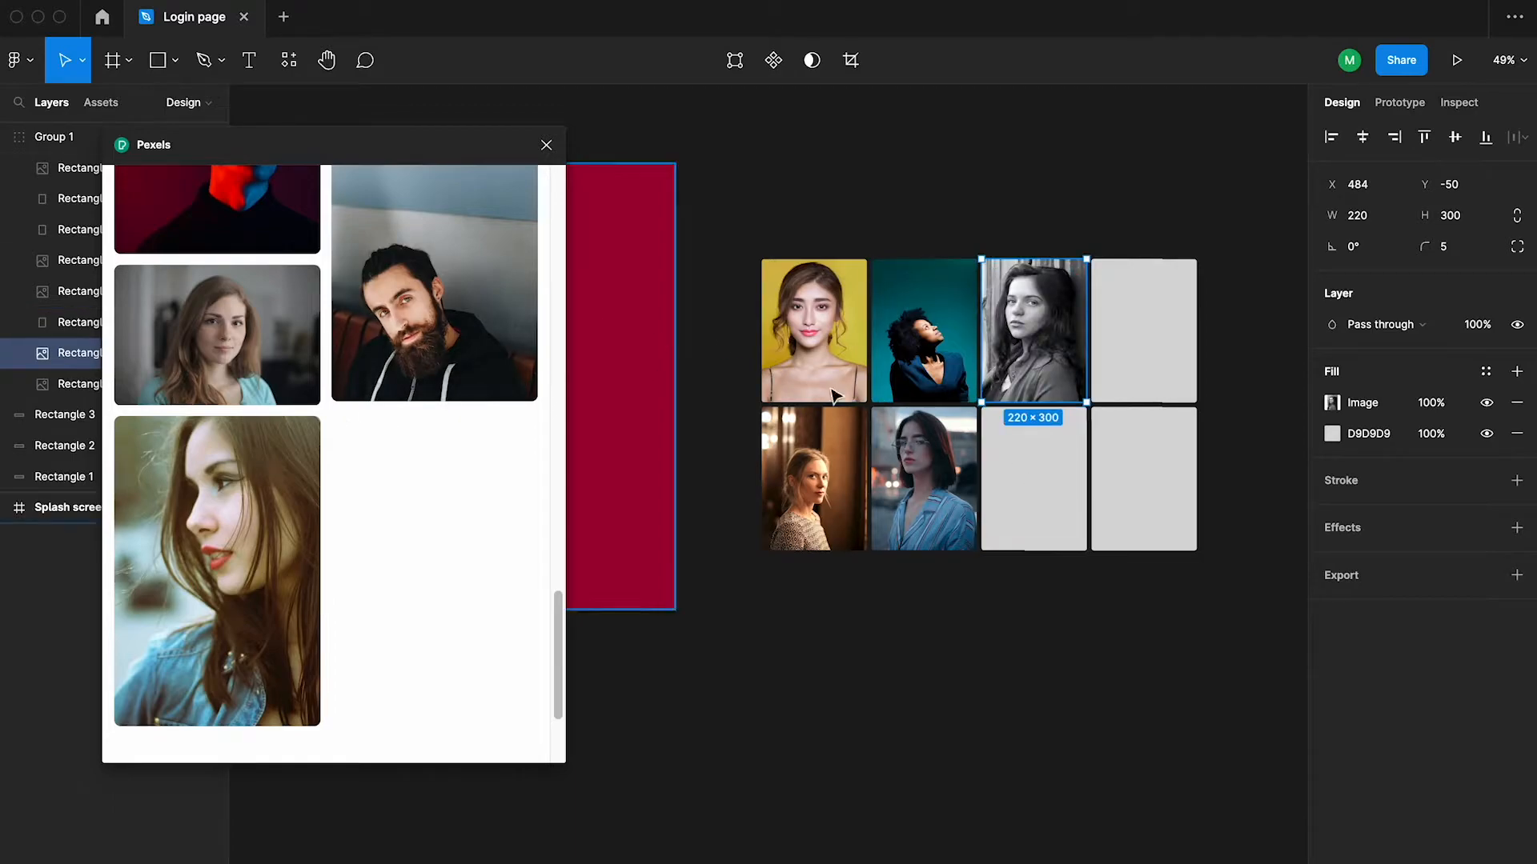
left_click(1032, 480)
left_click(456, 352)
Fill the fourth column with the man in the white shirt above and the man in the white T-shirt below, then close Pexels
left_click(1143, 356)
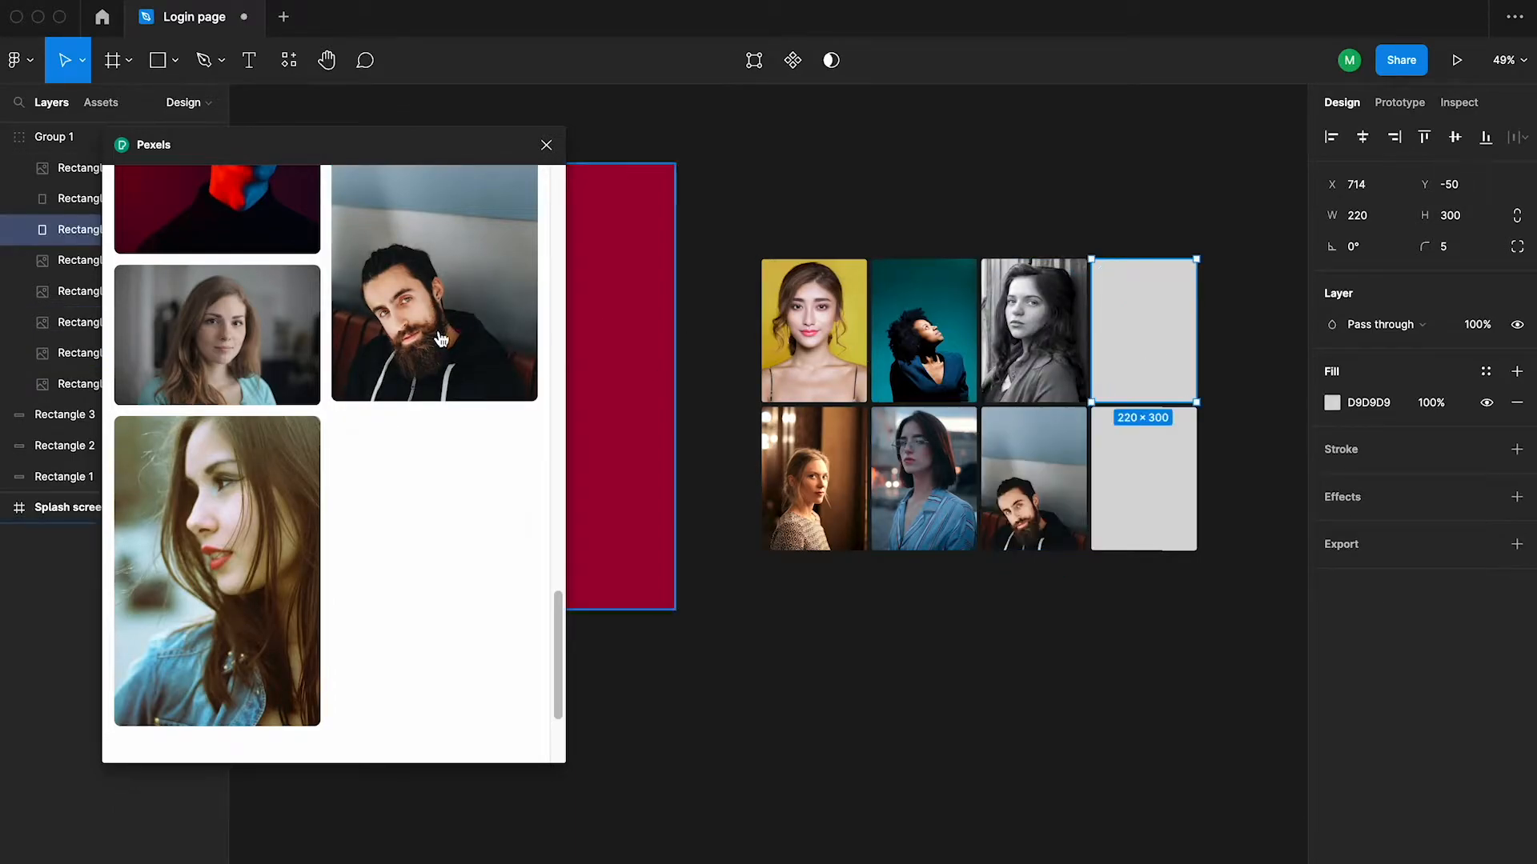
scroll(232, 272, "up", 5)
left_click(231, 268)
scroll(250, 376, "down", 10)
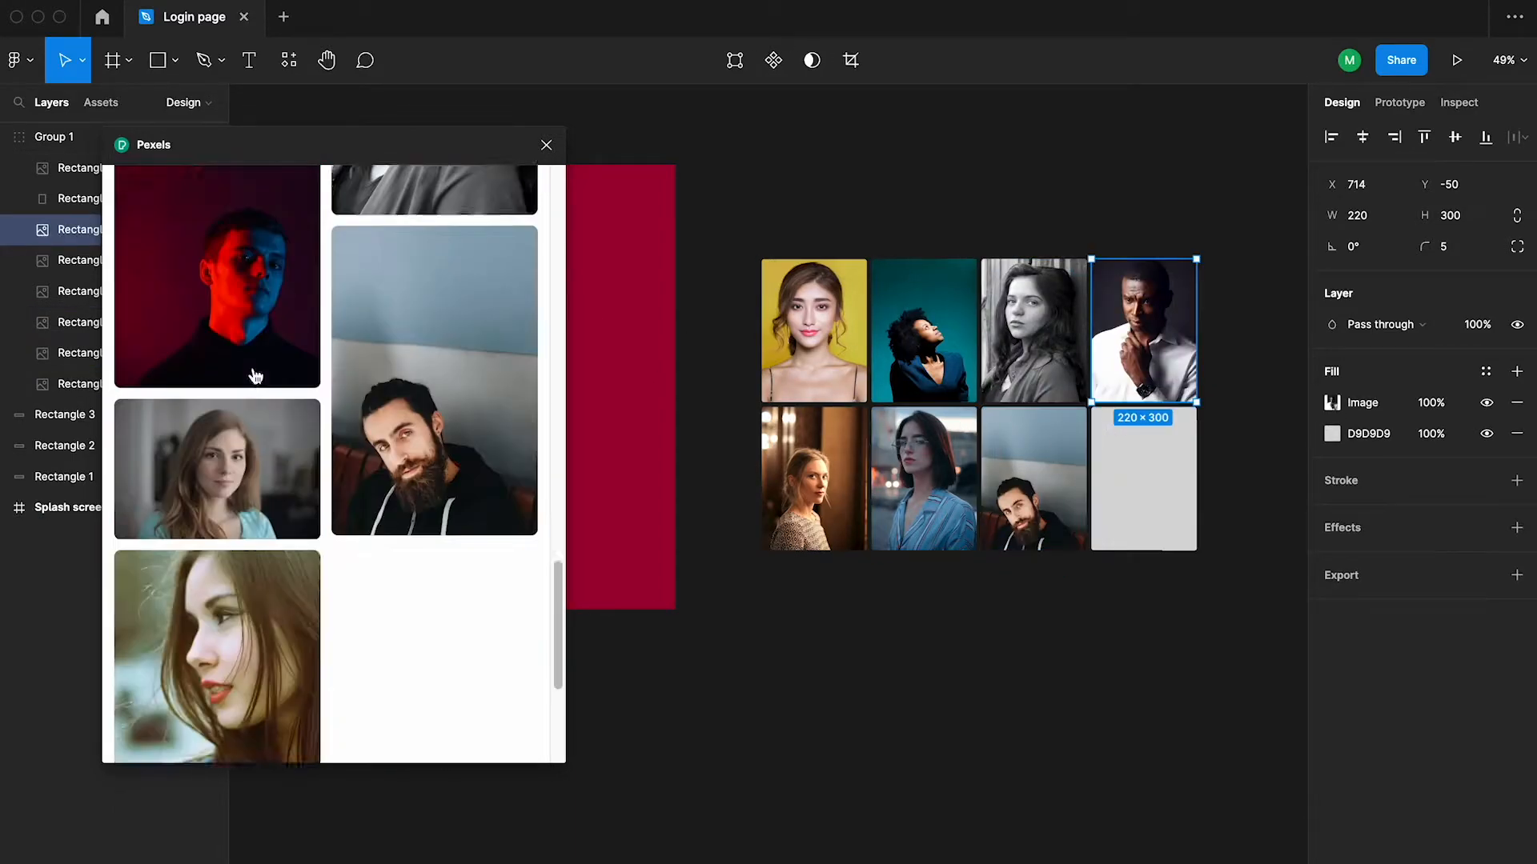
left_click(1142, 479)
left_click(480, 333)
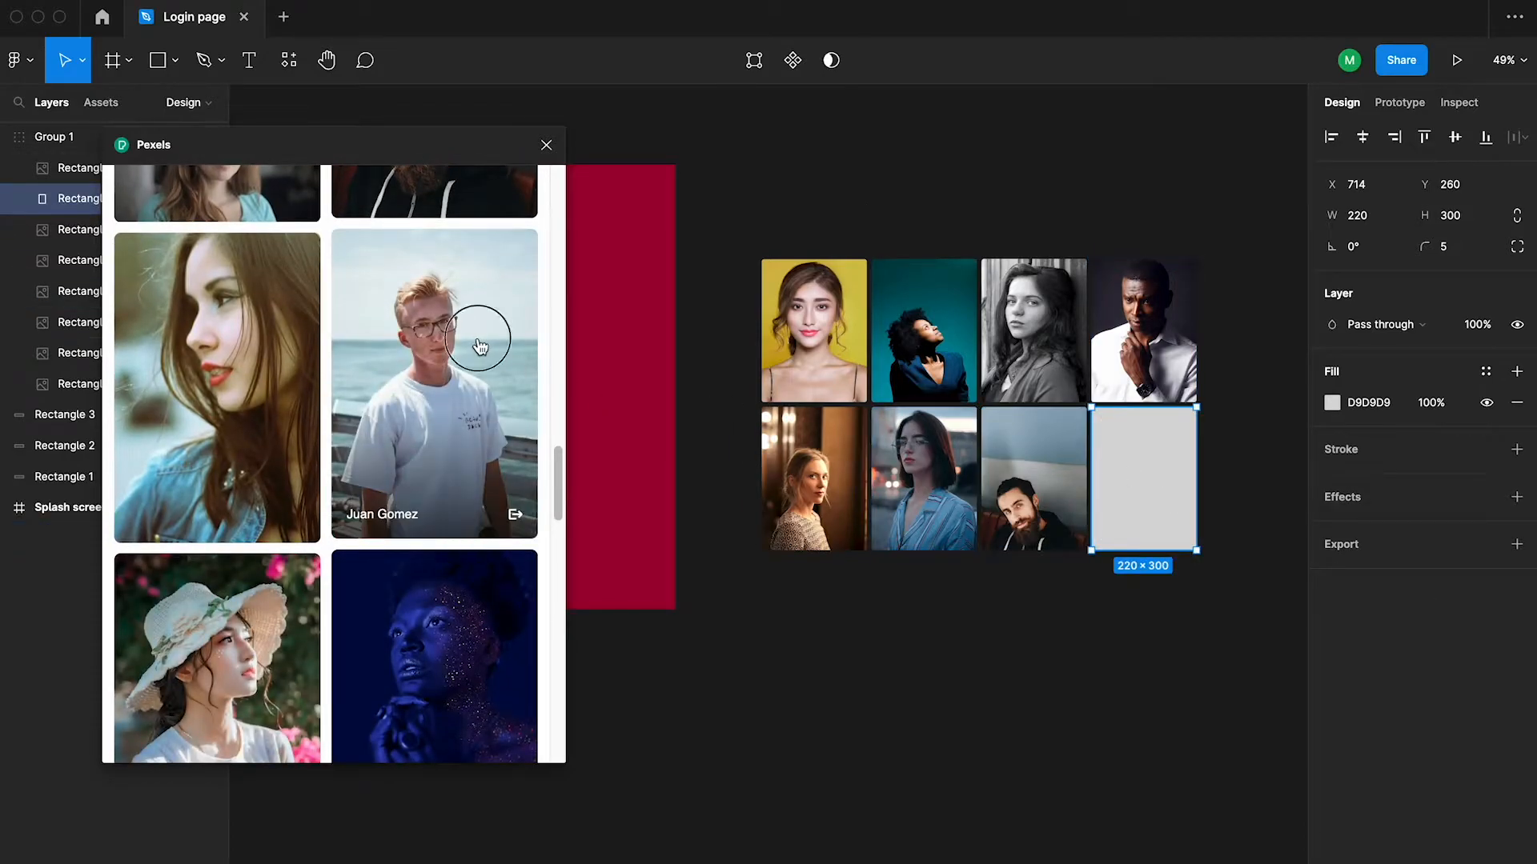
left_click(545, 145)
Rotate the photo grid group to 20°
scroll(918, 168, "down", 1)
left_click(924, 300)
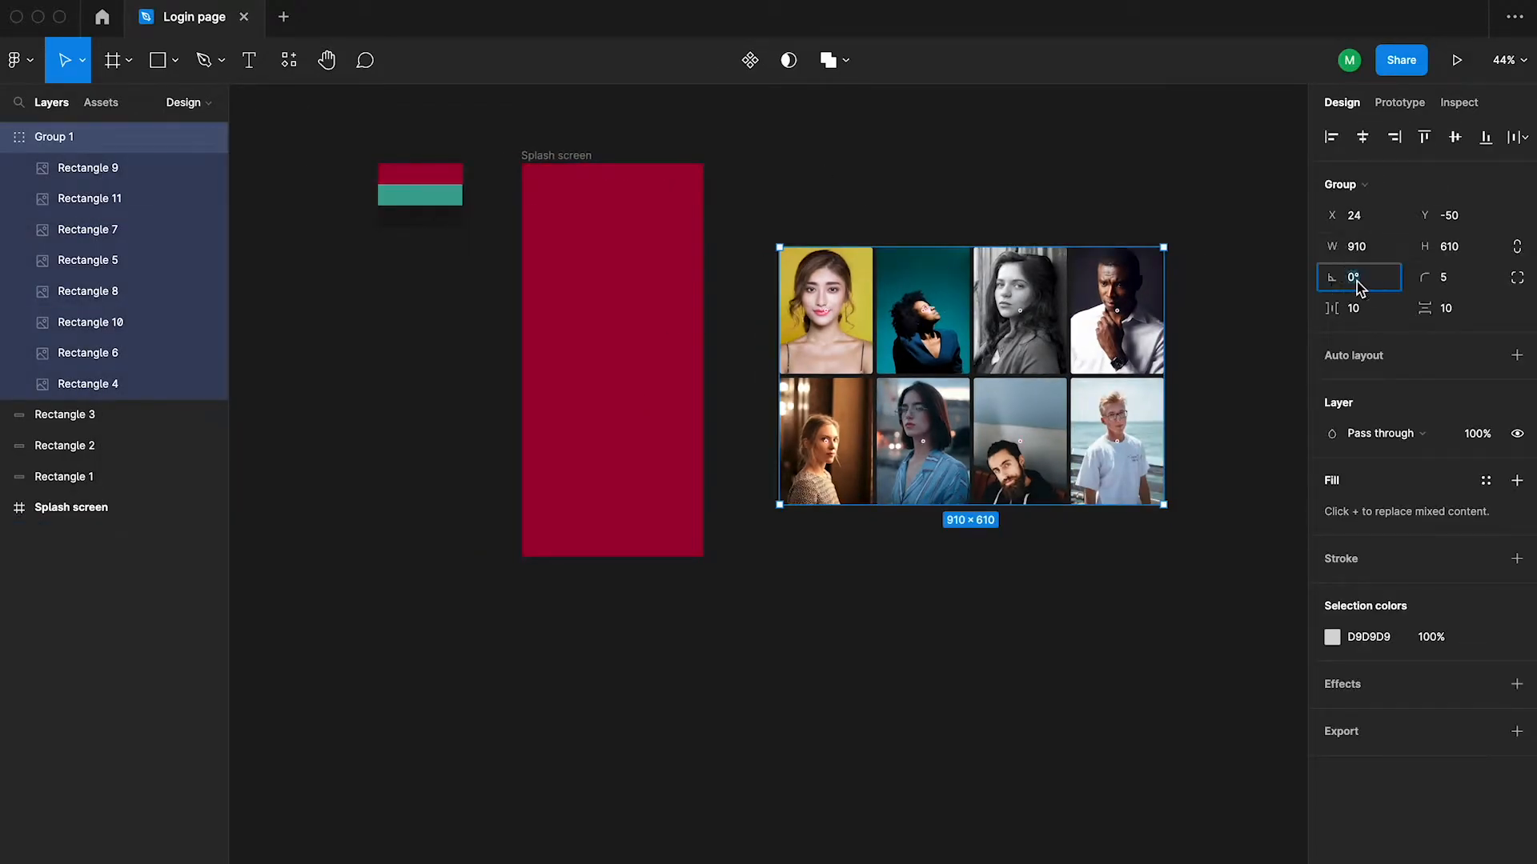
key("Return")
Move the rotated photo group into the Splash screen frame and center it horizontally
left_click_drag(994, 433, 680, 362)
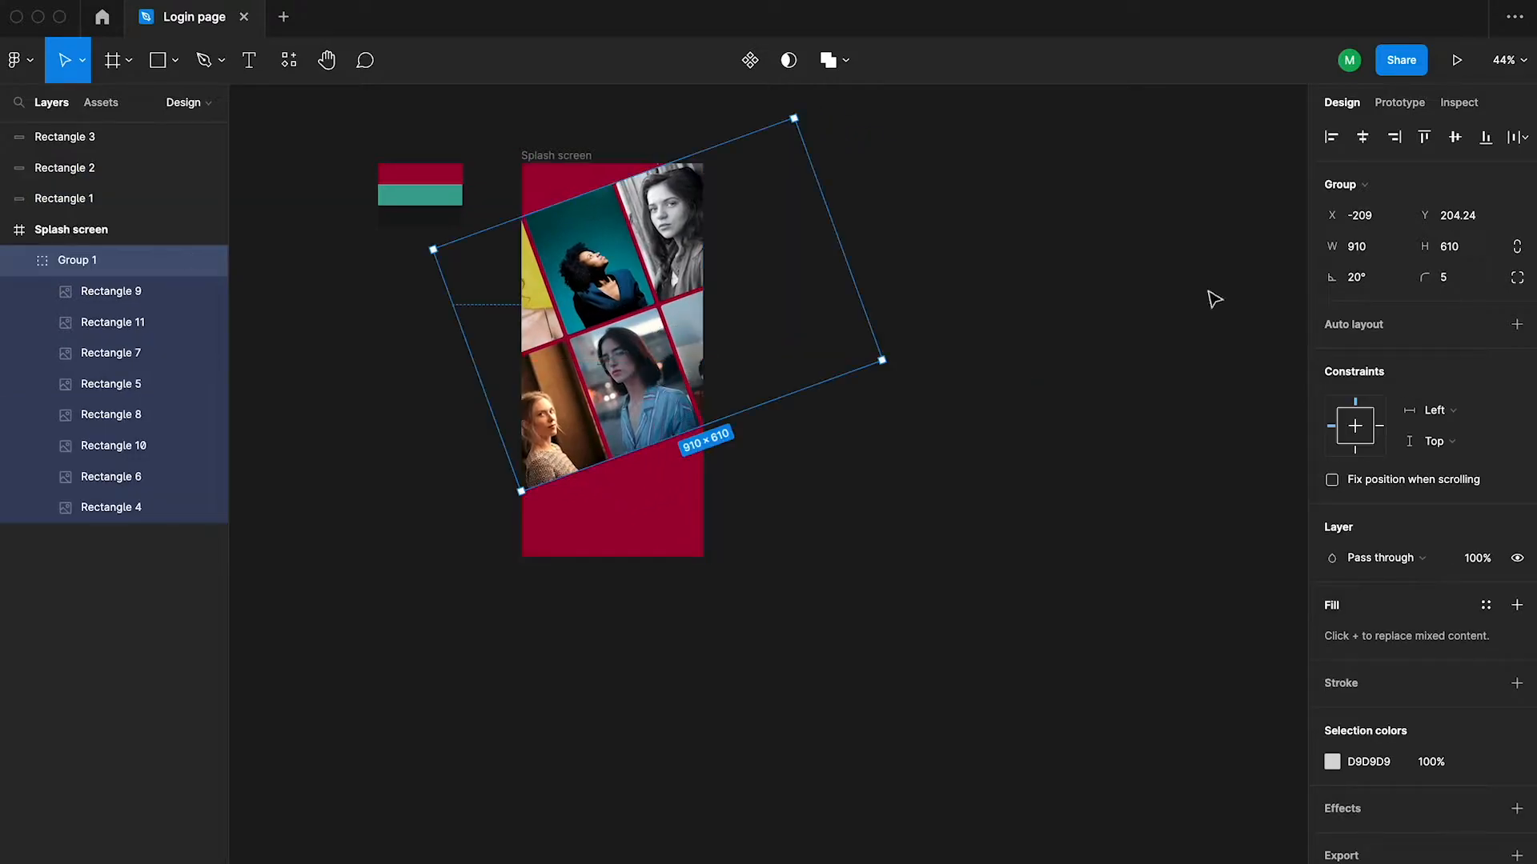
left_click(1363, 138)
left_click(1015, 307)
scroll(1014, 307, "left", 1)
Nudge the photo group upward so the tilted photos cover the upper part of the Splash screen frame
left_click(767, 347)
key("shift+Up")
key("shift+Up")
key("shift+Up")
key("shift+Up")
key("shift+Up")
key("shift+Up")
key("shift+Up")
key("shift+Up")
key("shift+Up")
key("shift+Up")
key("shift+Up")
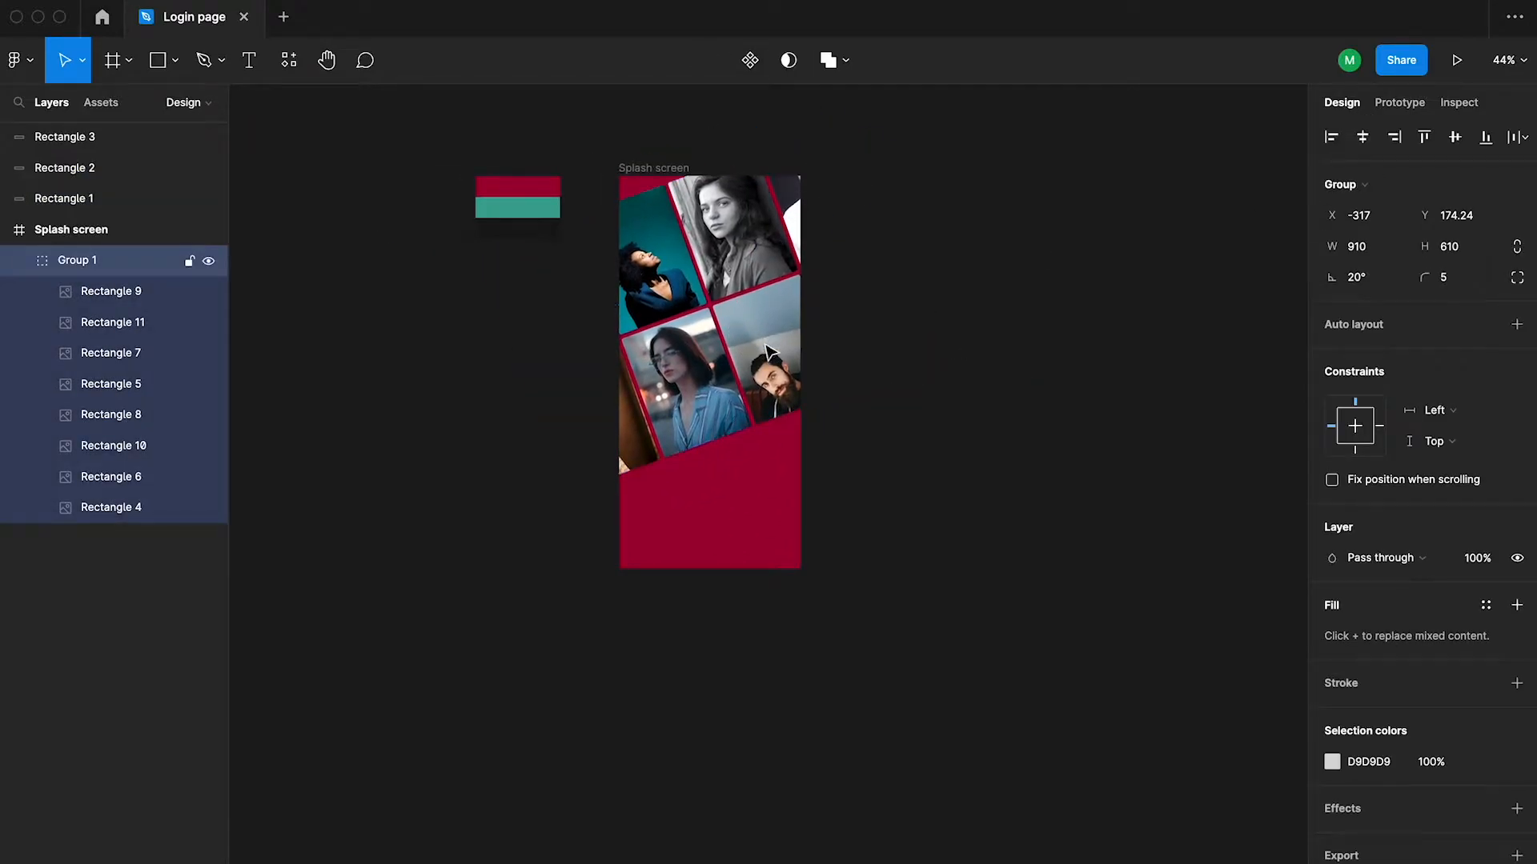
key("shift+Down")
key("shift+Down")
left_click(861, 458)
Draw a 430 × 932 rectangle covering the whole Splash screen frame and fill it with 000000
left_click_drag(861, 459, 963, 458)
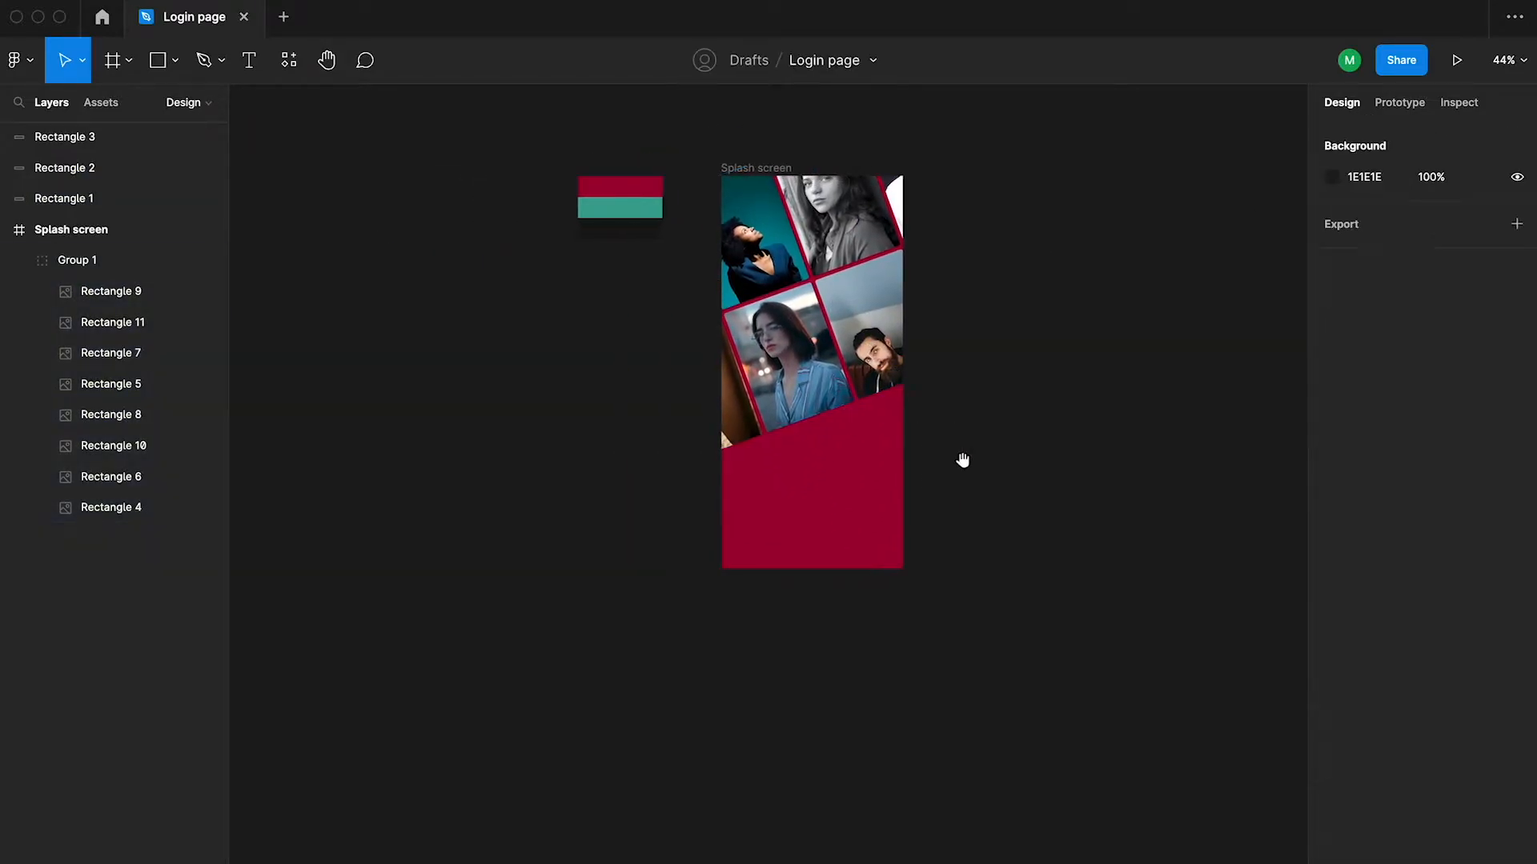
scroll(1032, 405, "up", 3)
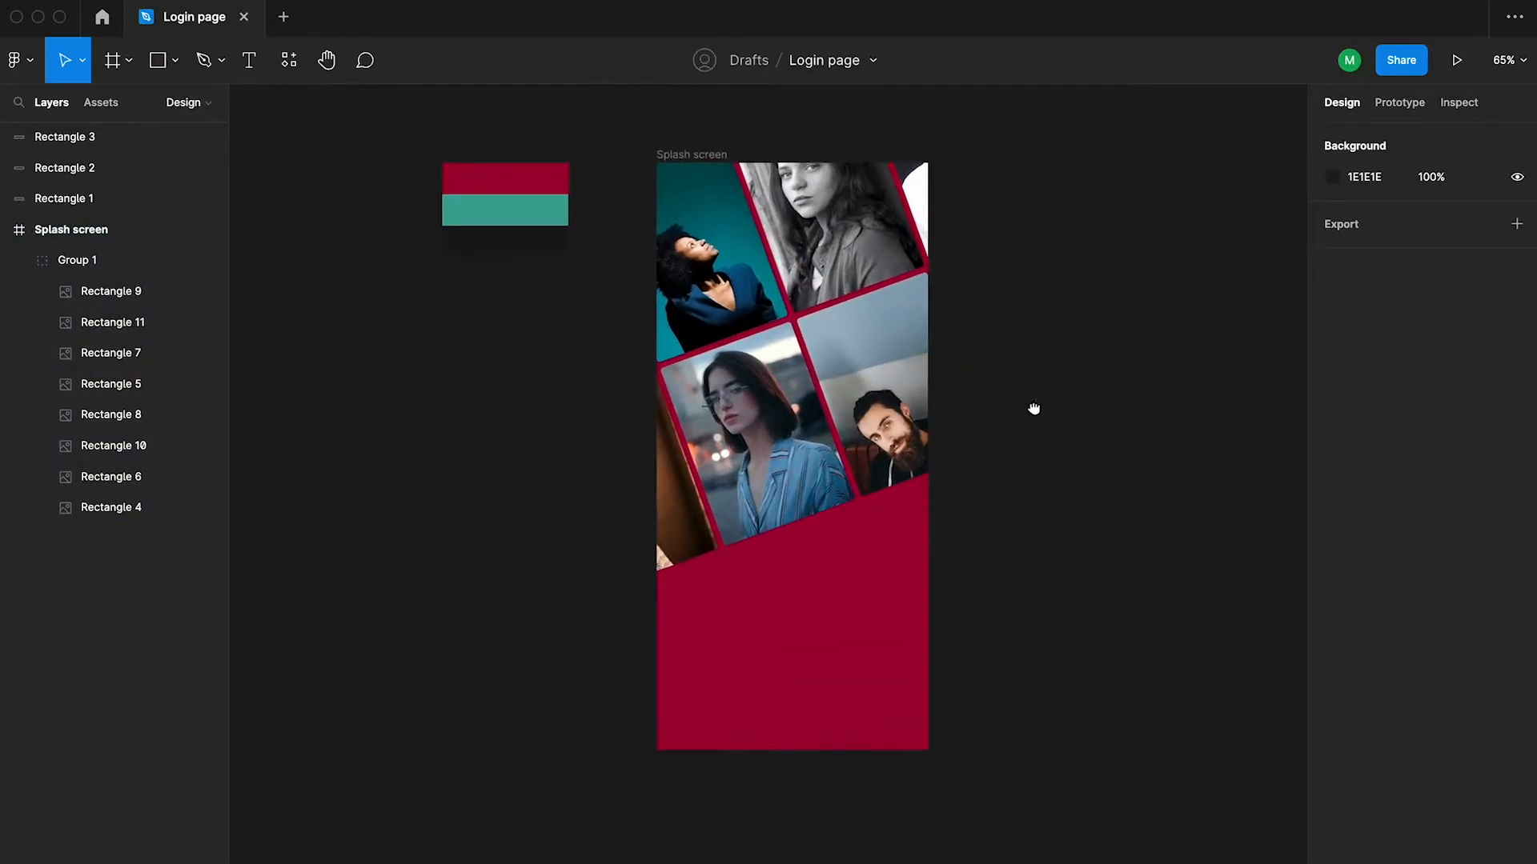
key("r")
mouse_move(657, 164)
left_mouse_down()
mouse_move(752, 637)
mouse_move(927, 752)
left_mouse_up()
left_click(1368, 560)
type("000000")
key("Return")
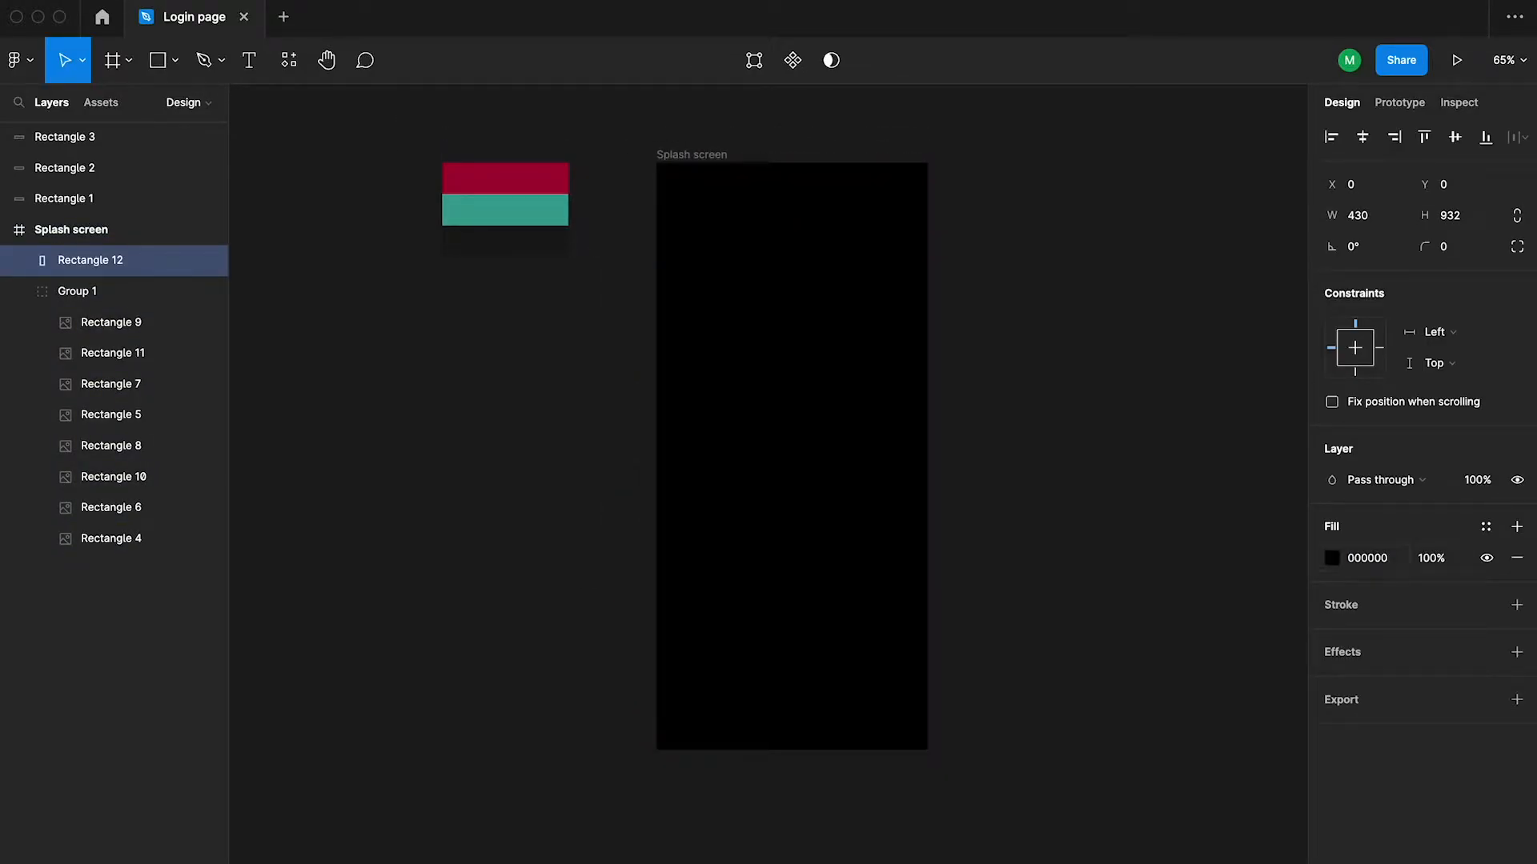
Set the black overlay rectangle's fill opacity to 50%
left_click(1426, 560)
type("50")
key("Return")
Set the canvas background color to E5E5E5
left_click(1159, 436)
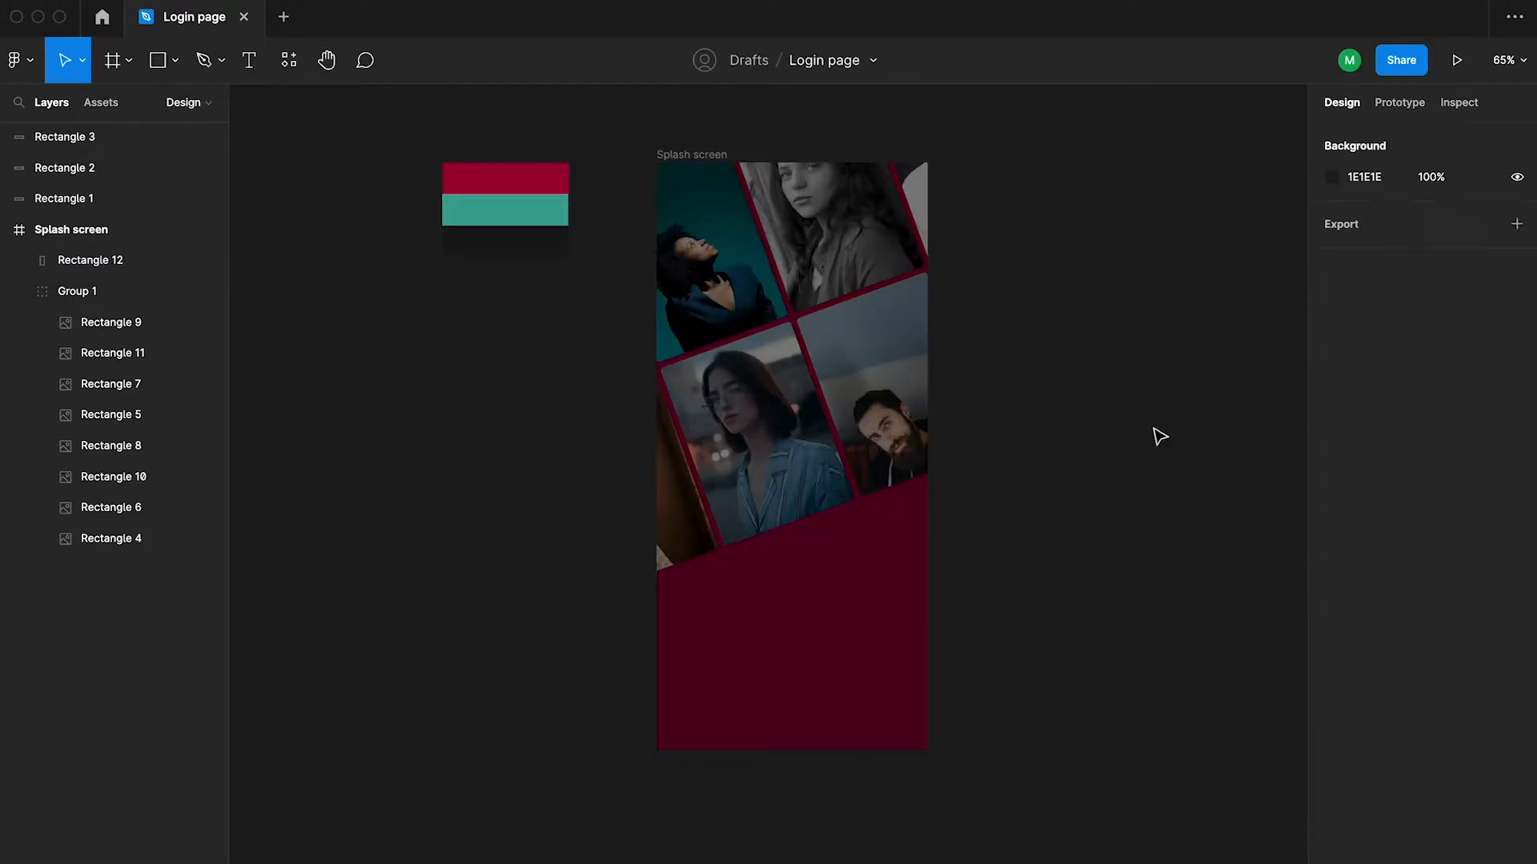
type("E5E5E5")
key("Return")
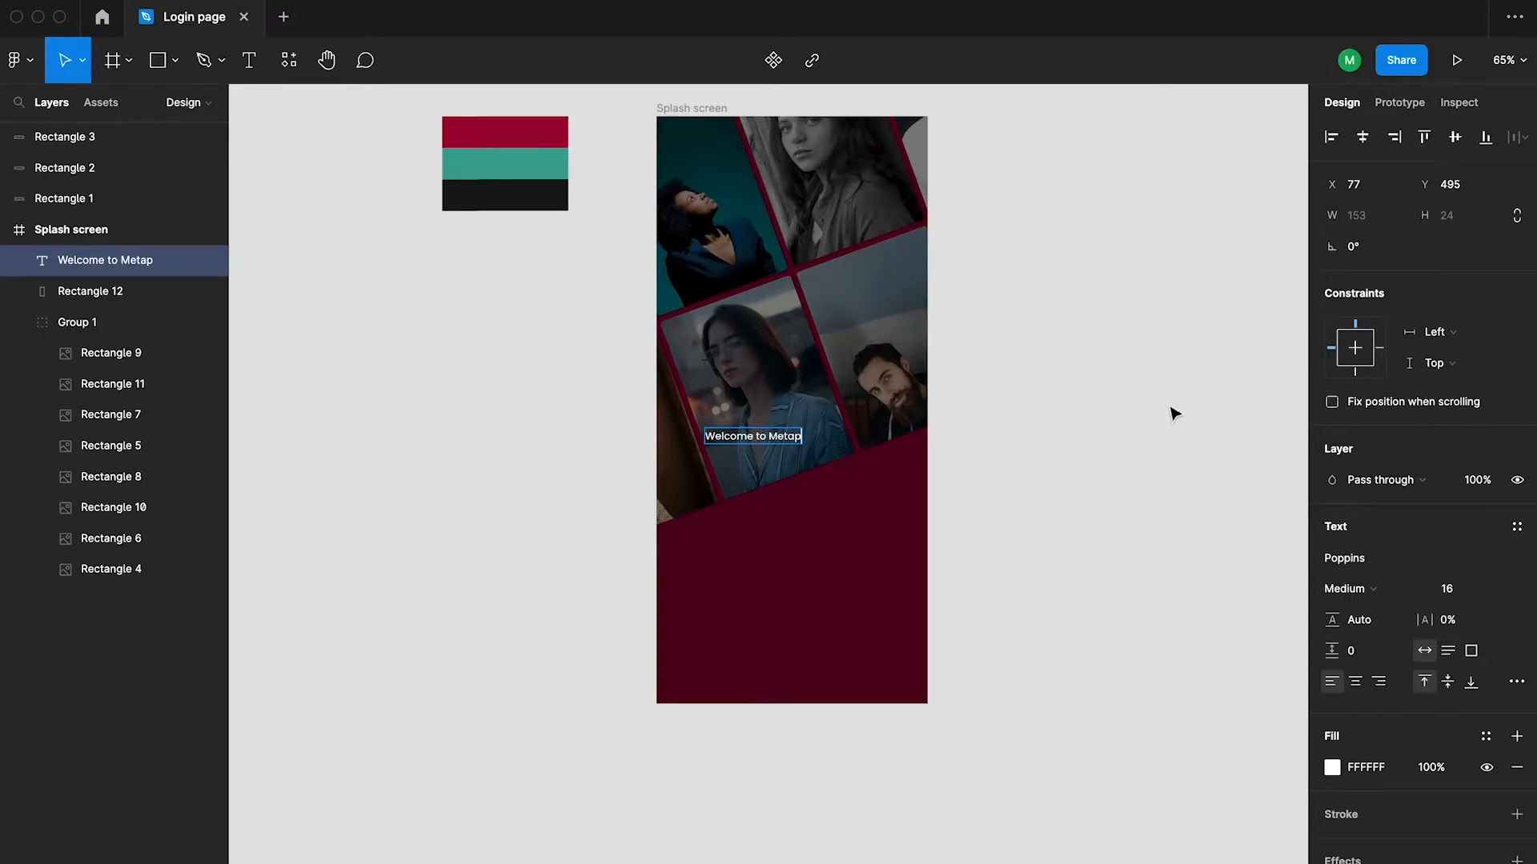
Style the "Welcome to Metap" text as Montserrat Bold at size 48
left_click(1370, 588)
left_click(1390, 634)
left_click(1498, 590)
left_click(1476, 729)
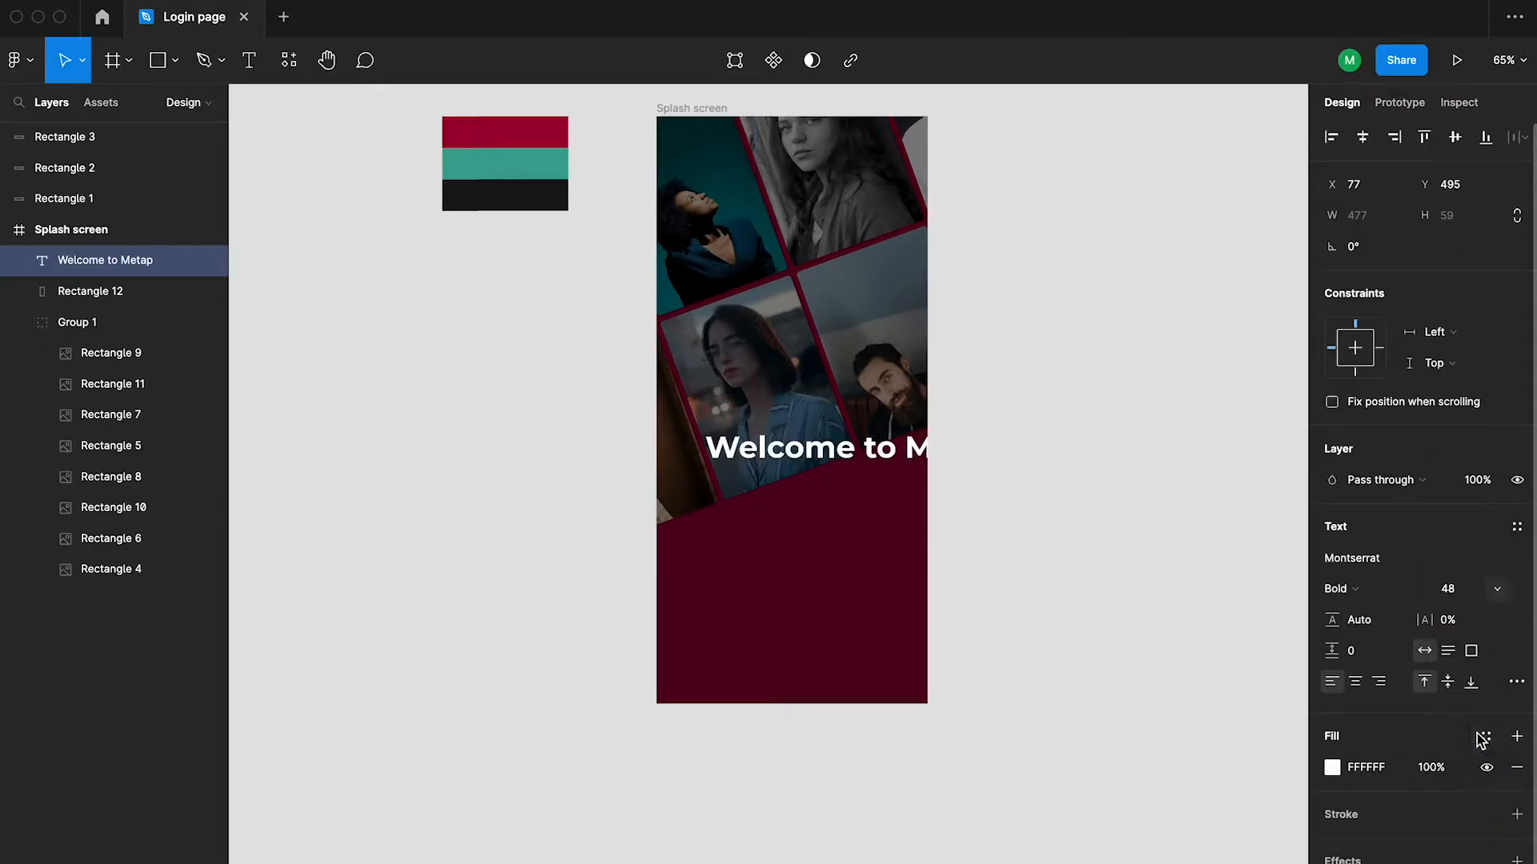
Position the "Welcome to Metap" heading at X 30, Y 492 and set its width to 370 so it wraps onto two lines
scroll(778, 447, "up", 1)
key("shift+Left")
left_click(1367, 211)
key("shift+Down")
key("shift+Down")
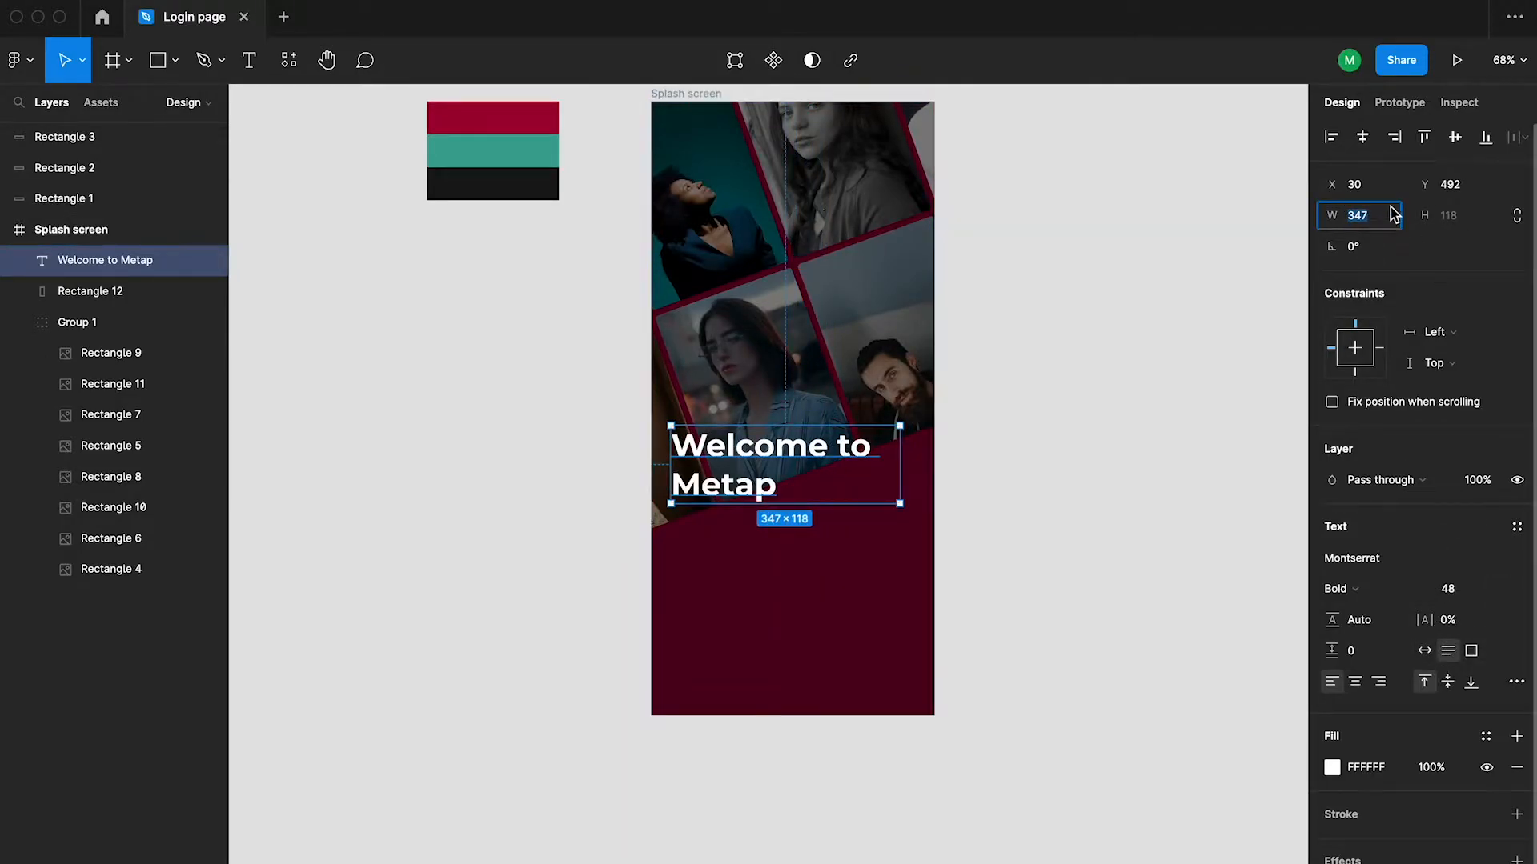
key("Up")
key("Up")
key("Up")
scroll(885, 600, "down", 1)
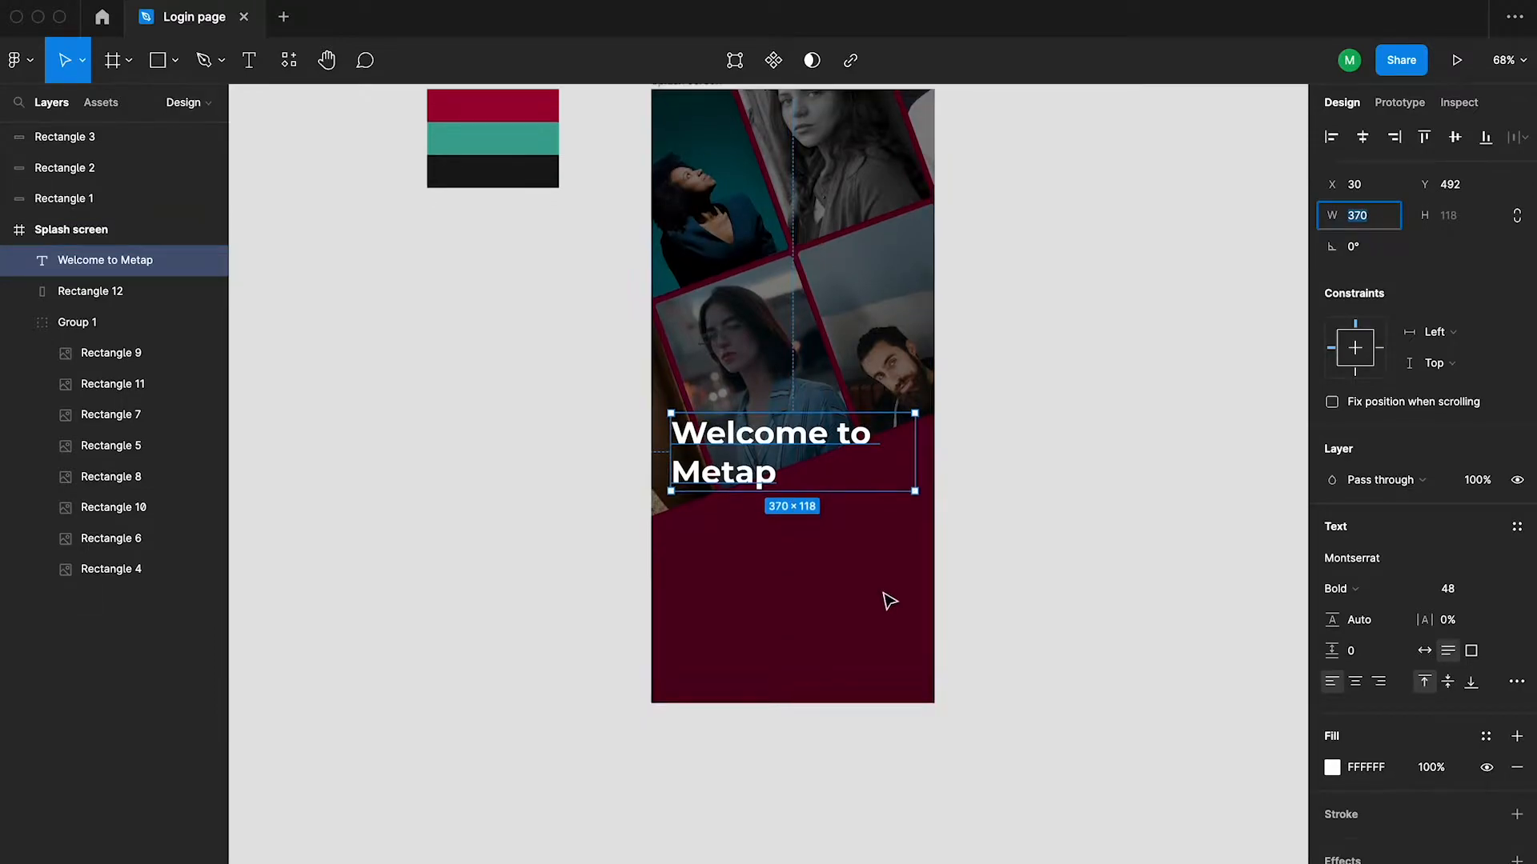
left_click(973, 576)
Recolor the letters "ap" in "Metap" with 3FA796 sampled from the teal palette swatch
scroll(764, 472, "up", 5)
double_click(756, 473)
double_click(751, 464)
left_click(710, 466)
left_click_drag(711, 466, 800, 468)
scroll(830, 470, "down", 4)
scroll(936, 512, "up", 2)
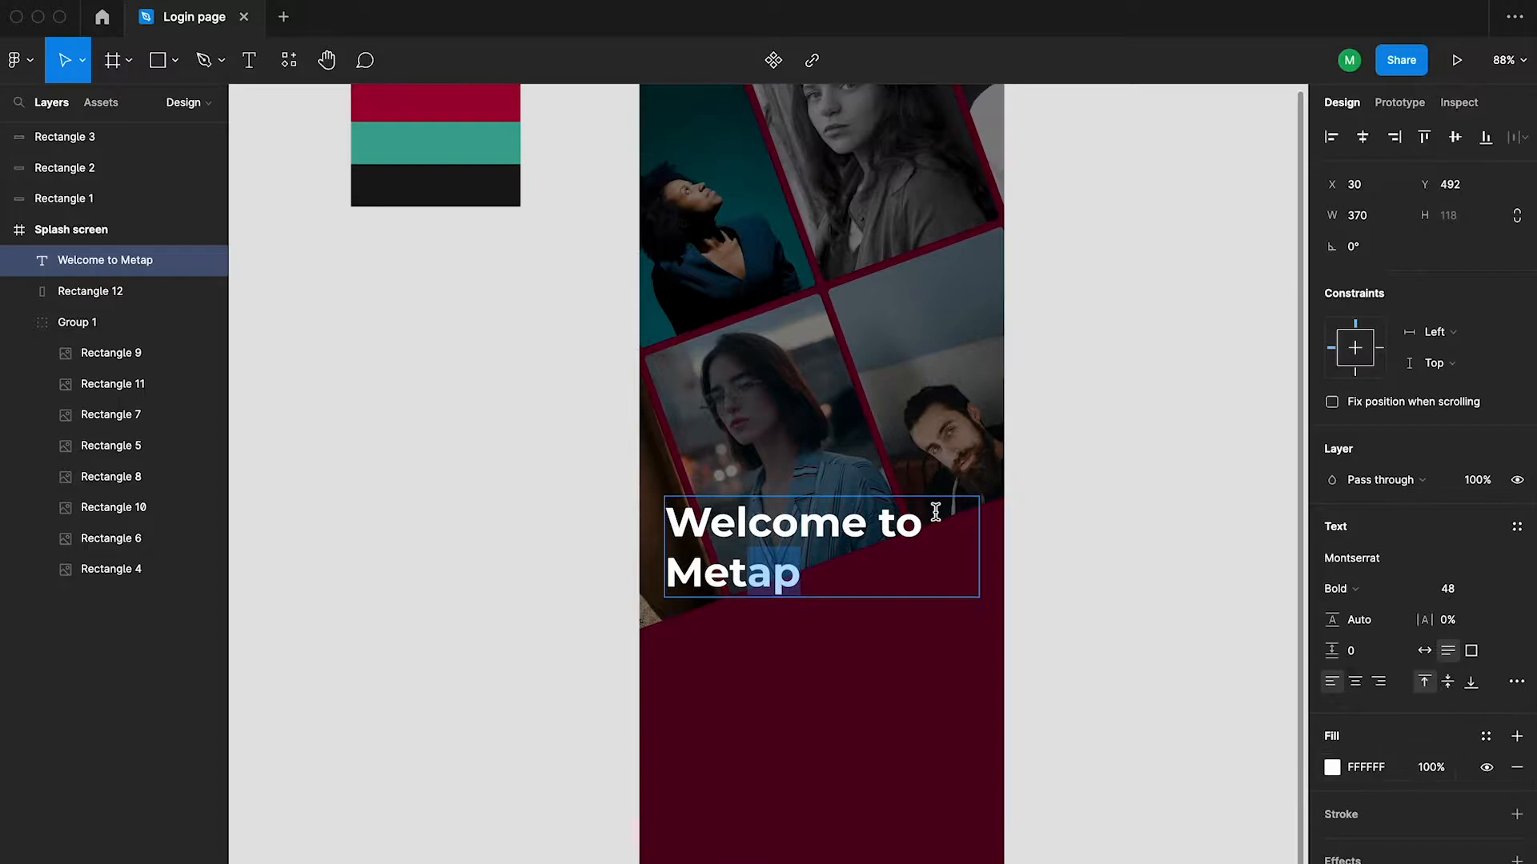
left_click(1332, 767)
left_click(1123, 719)
left_click(462, 132)
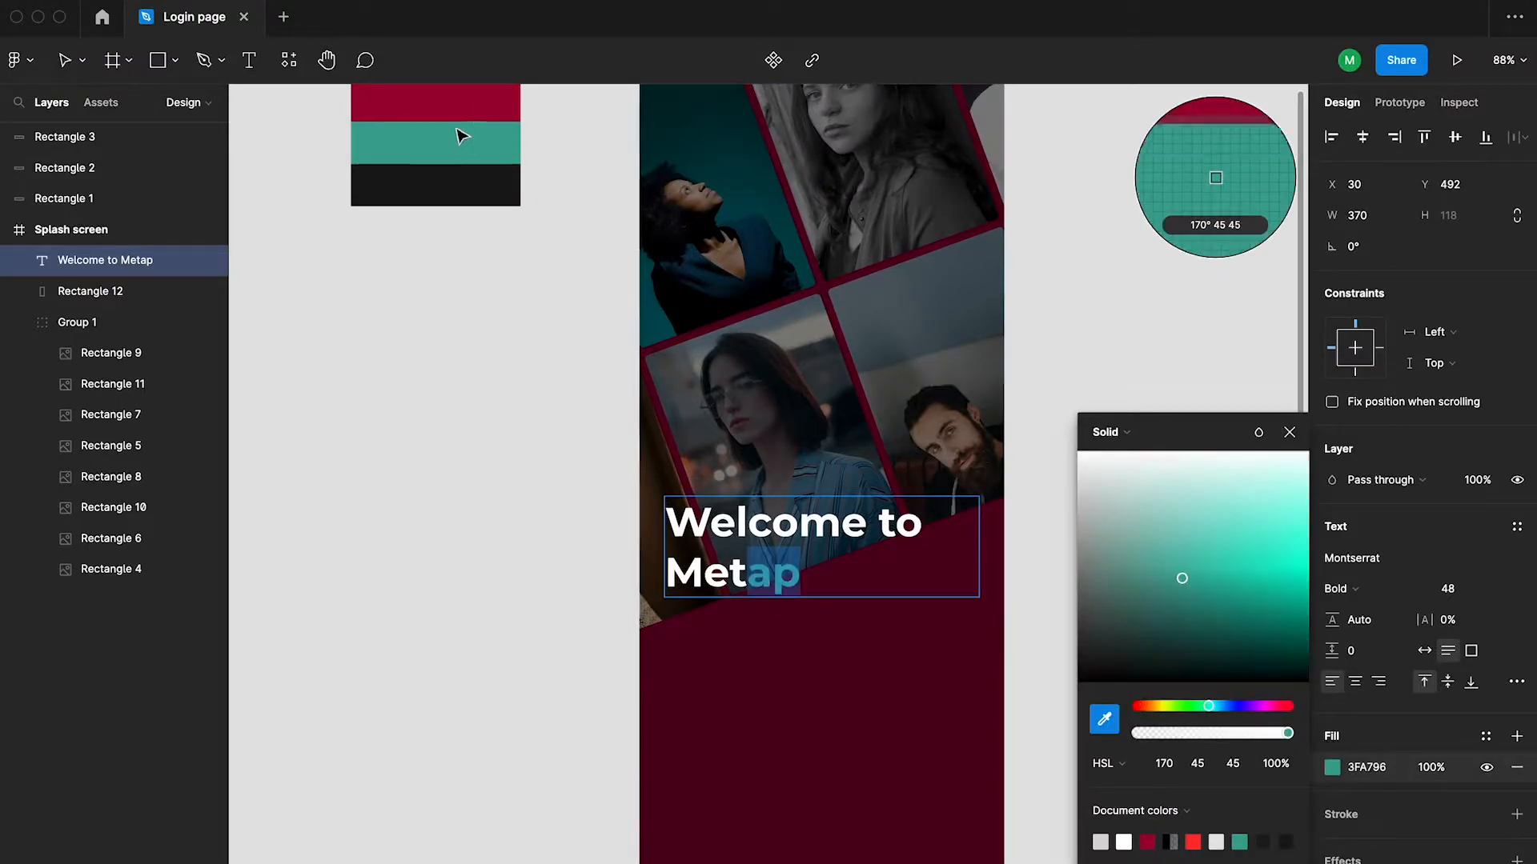
left_click(423, 389)
scroll(422, 389, "down", 1)
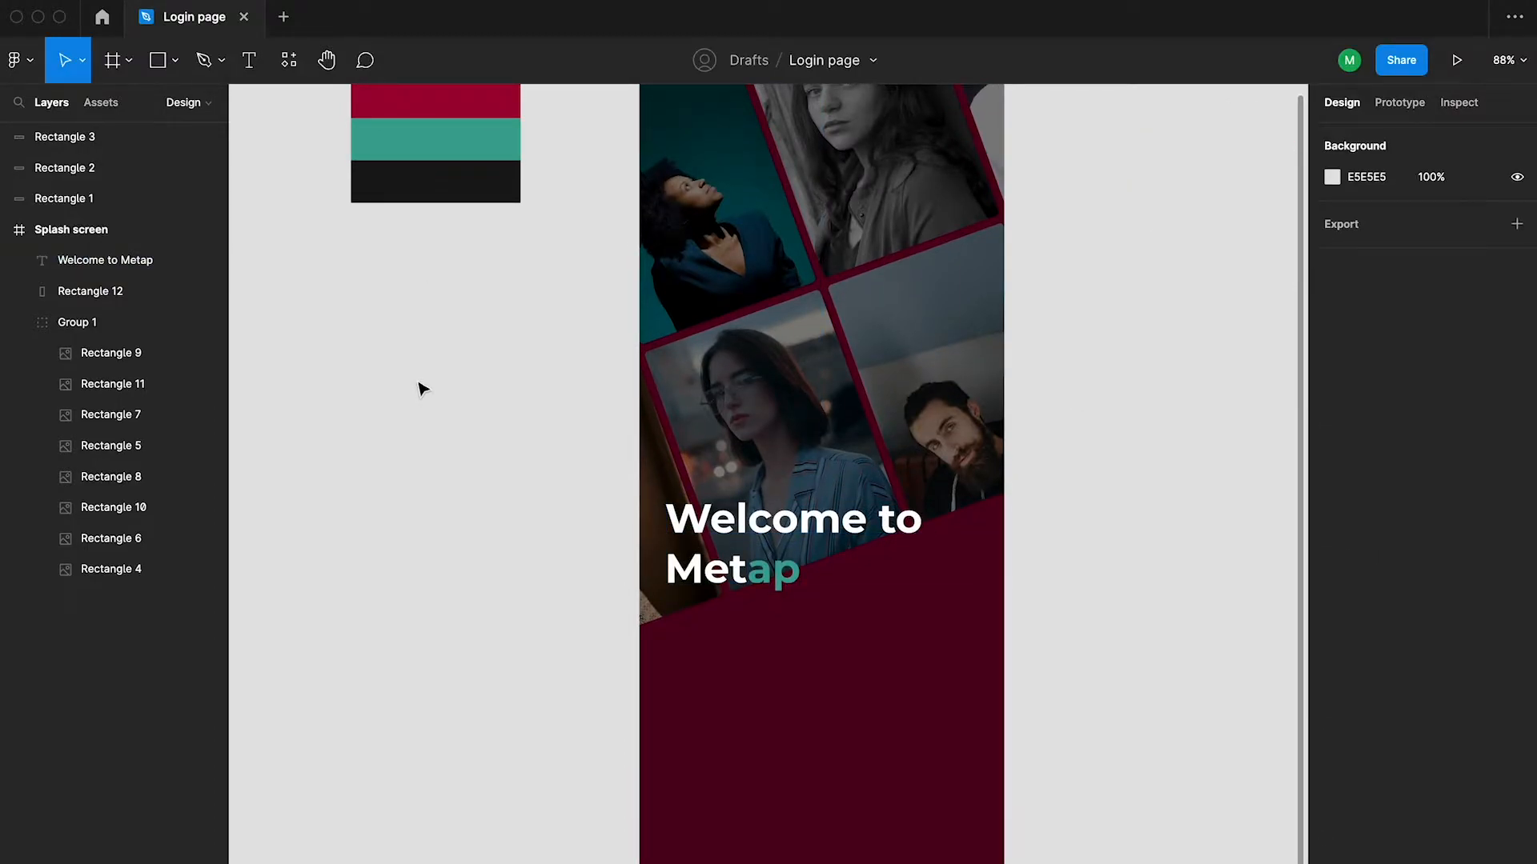
Add a text layer reading "Lorem" below the "Welcome to Metap" heading
scroll(850, 388, "down", 5)
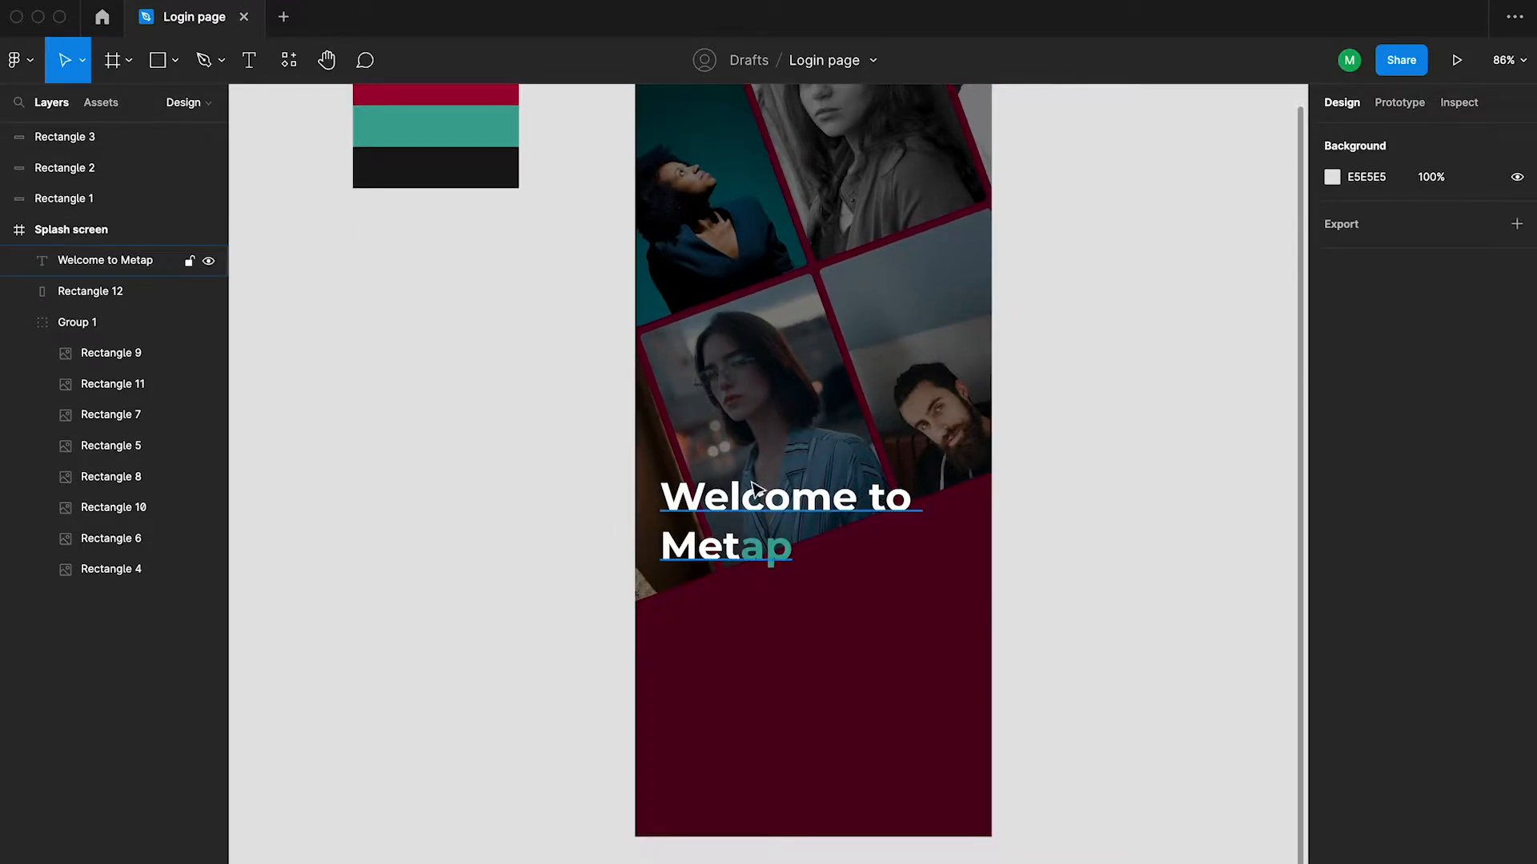
key("t")
left_click(693, 581)
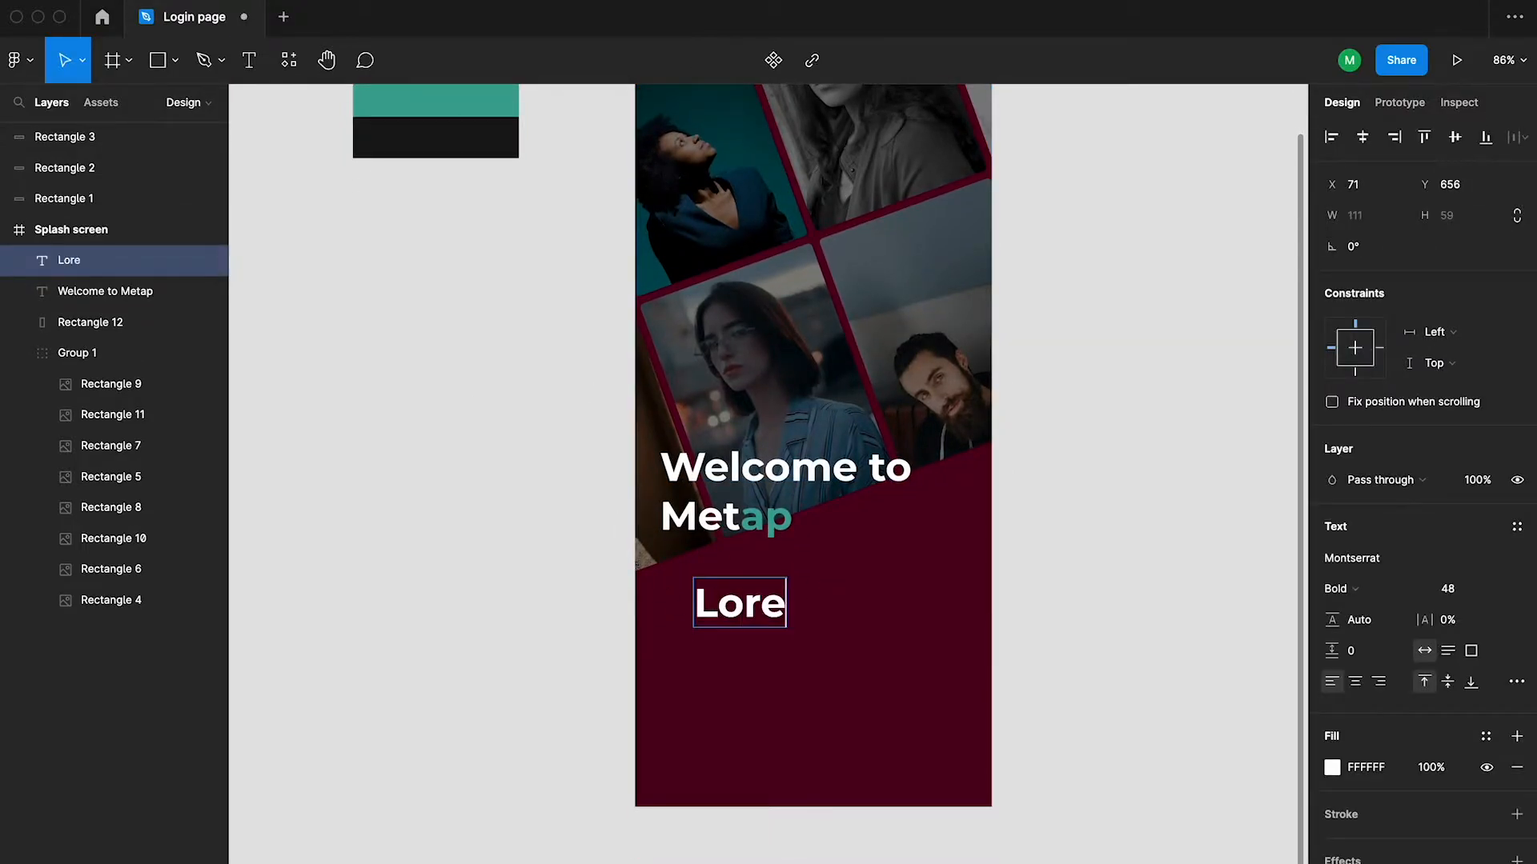
Style the "Lorem" text as Poppins SemiBold at size 16
left_click(1397, 560)
type("Popp")
key("Return")
left_click(1353, 588)
left_click(1380, 567)
left_click(1493, 592)
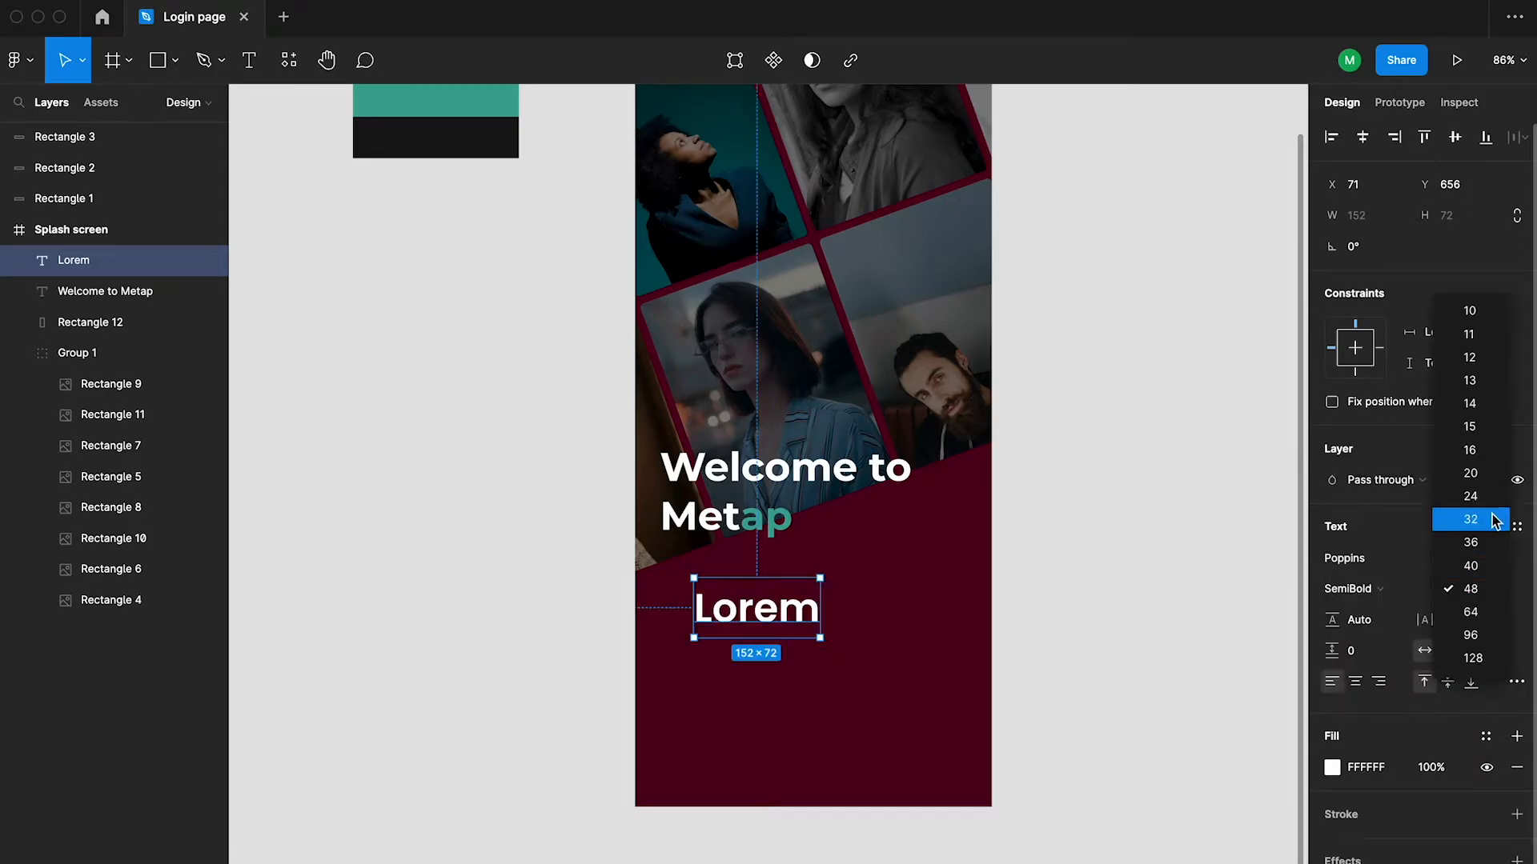
left_click(1493, 472)
left_click(1493, 591)
left_click(1474, 564)
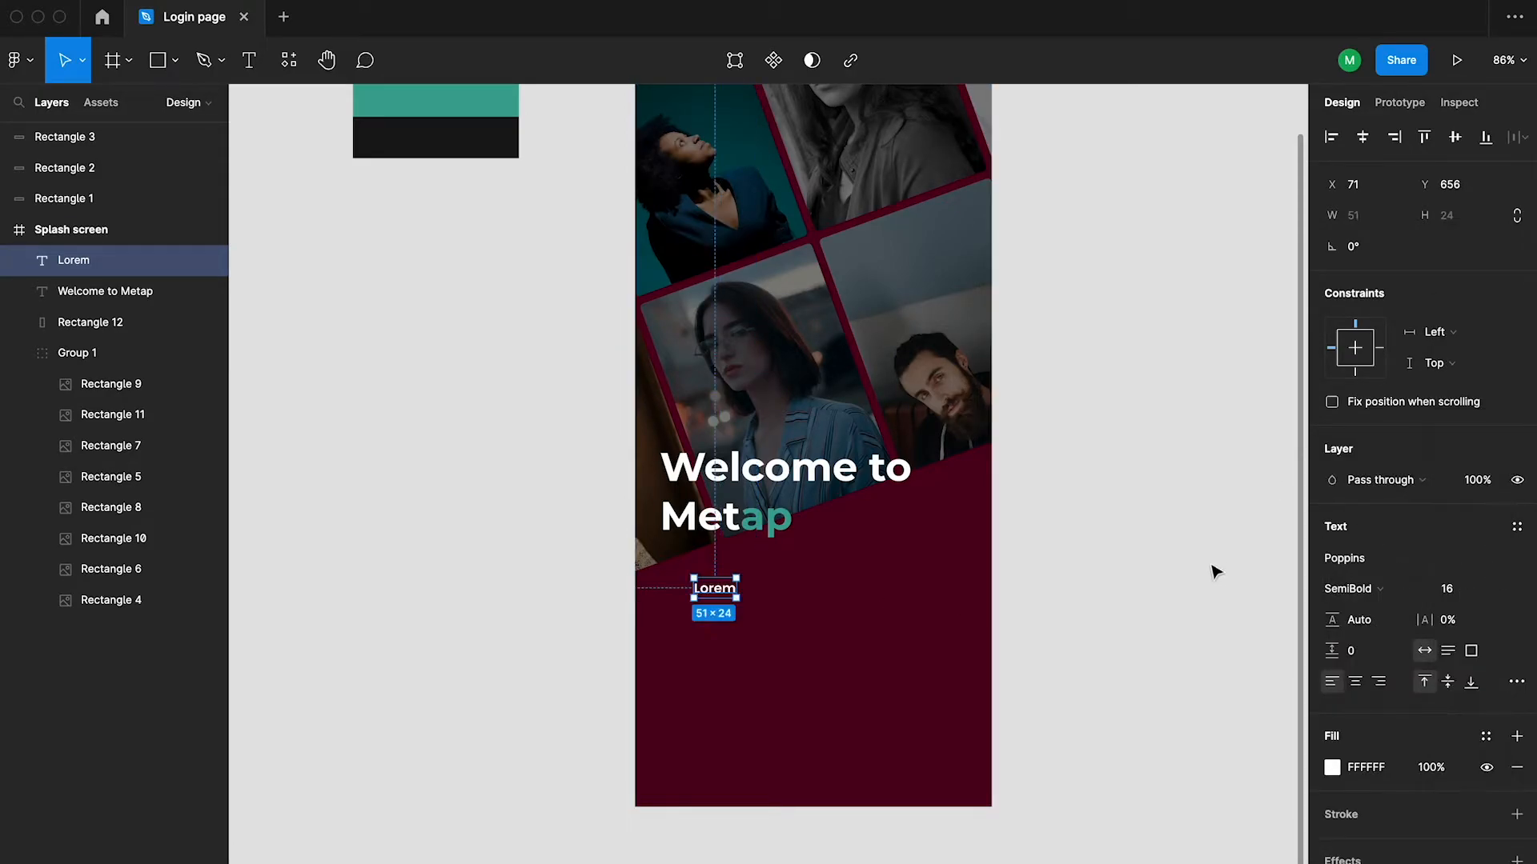
Fill the "Lorem" text layer with 2 generated sentences using the Lorem ipsum plugin
right_click(1082, 318)
mouse_move(1119, 470)
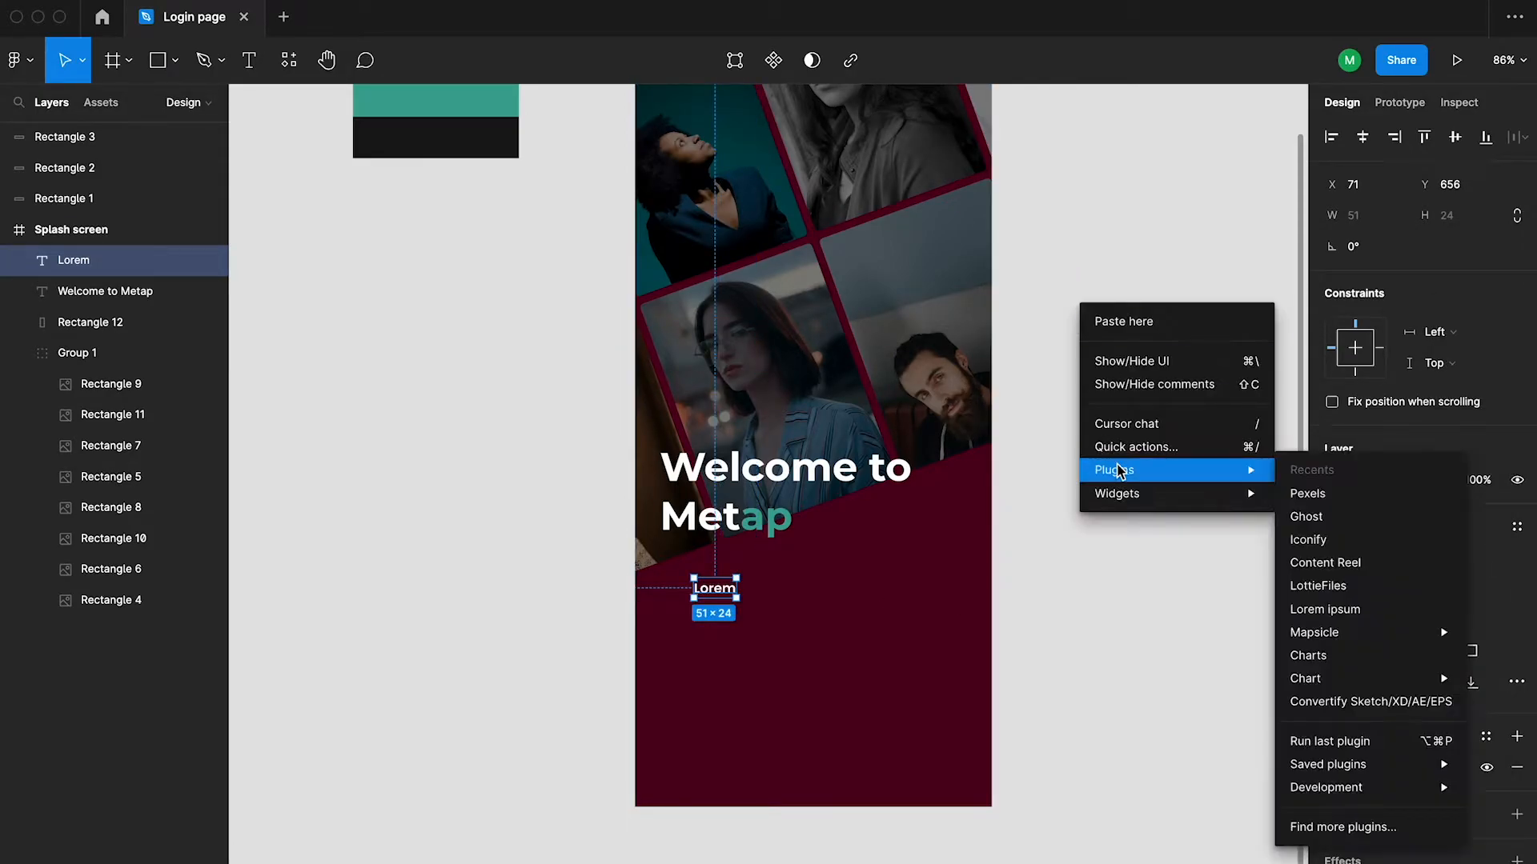
left_click(1347, 613)
left_click(915, 347)
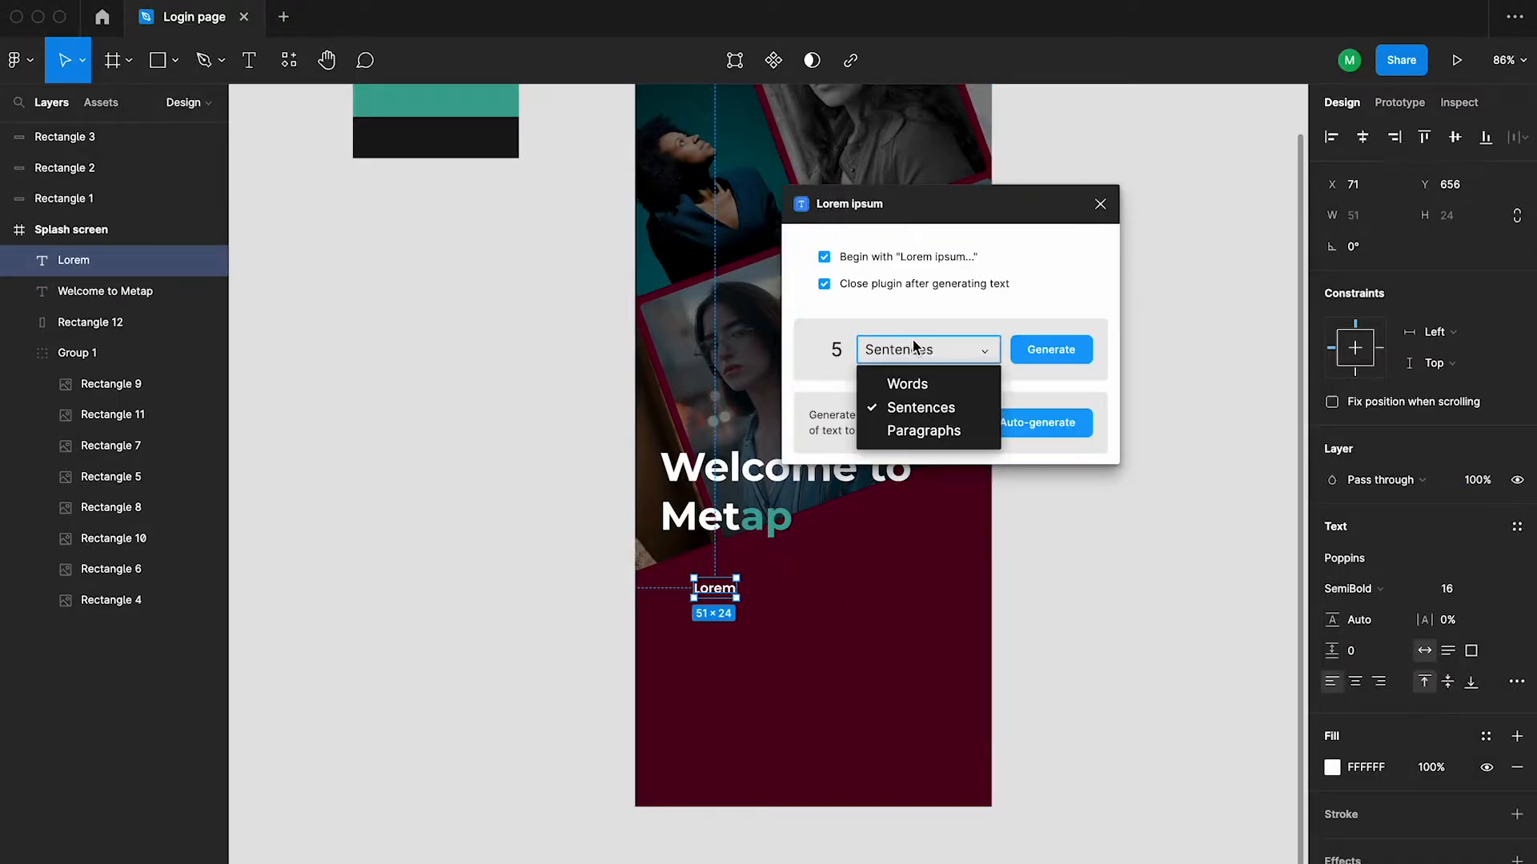
left_click(913, 406)
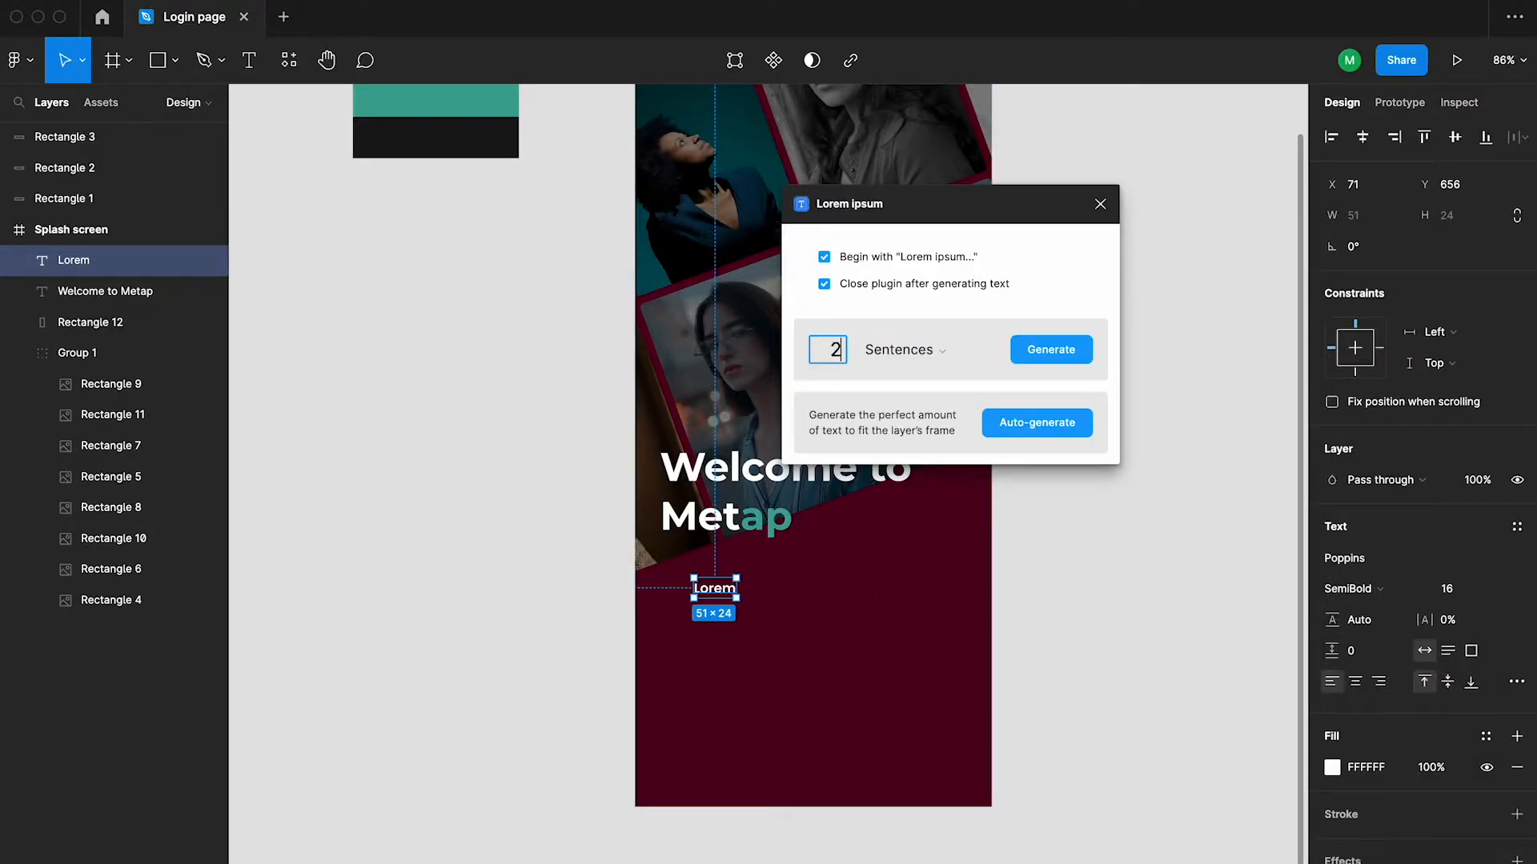
left_click(1051, 349)
Set the placeholder paragraph to auto height with a width of 500 and move it to X 30
scroll(985, 400, "down", 5)
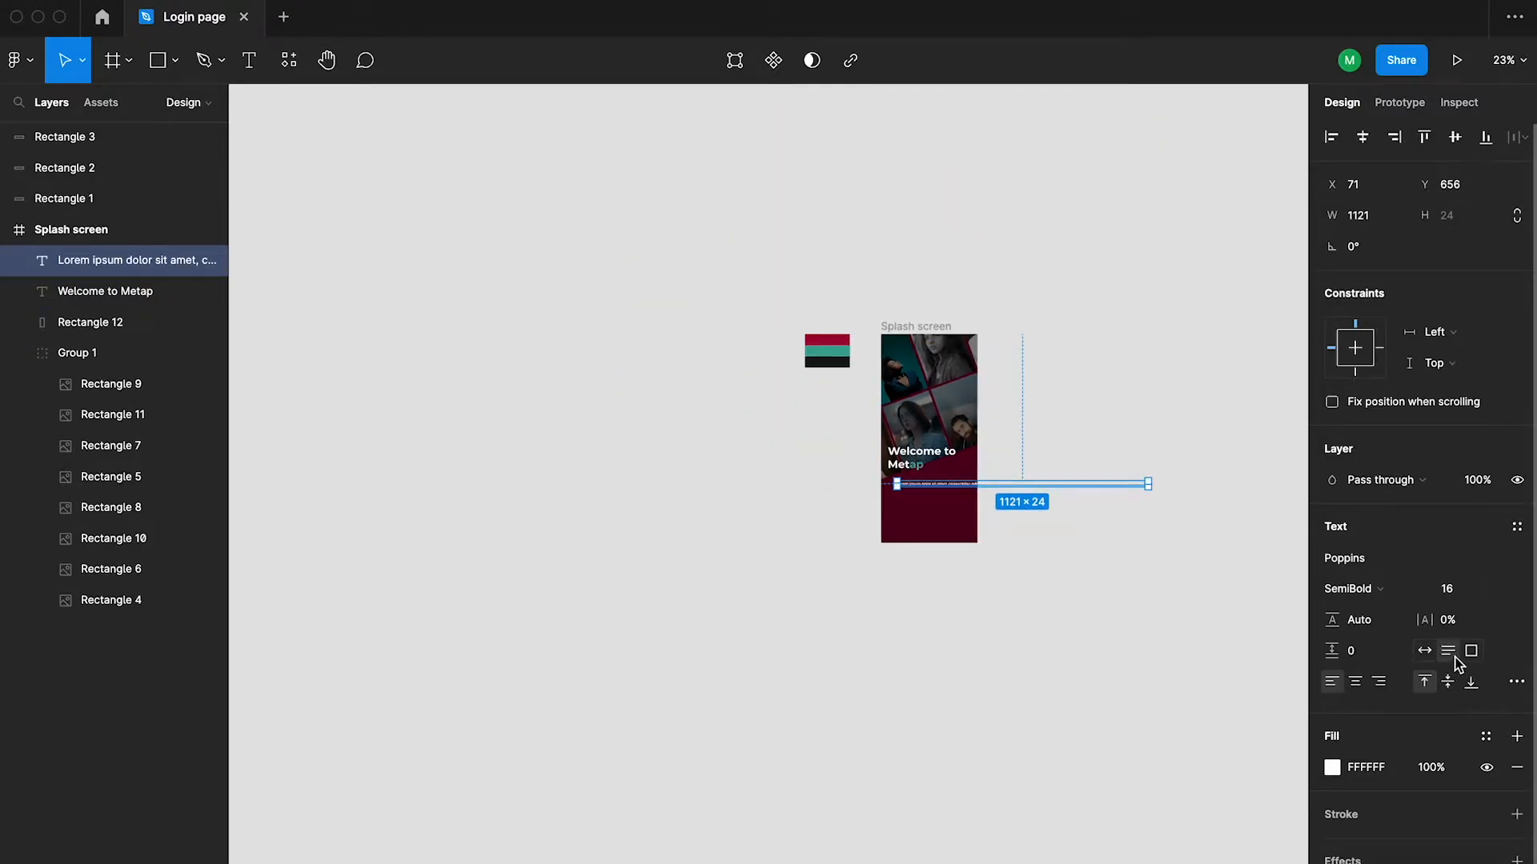
scroll(1122, 548, "up", 2)
key("Return")
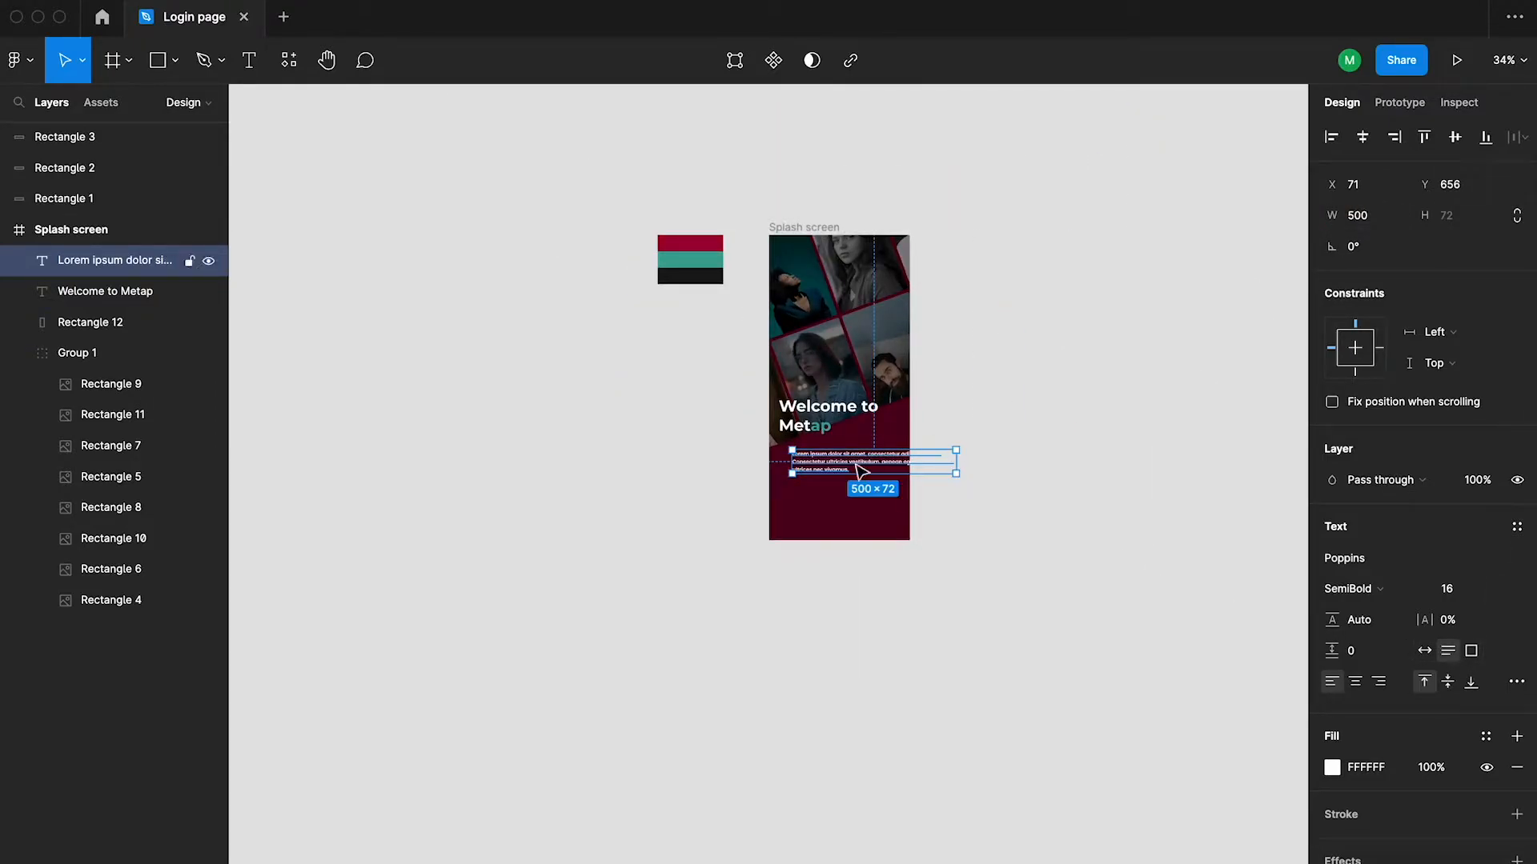
scroll(864, 462, "up", 3)
key("shift+Left")
key("shift+Left")
key("shift+Left")
key("shift+Left")
key("Left")
key("alt")
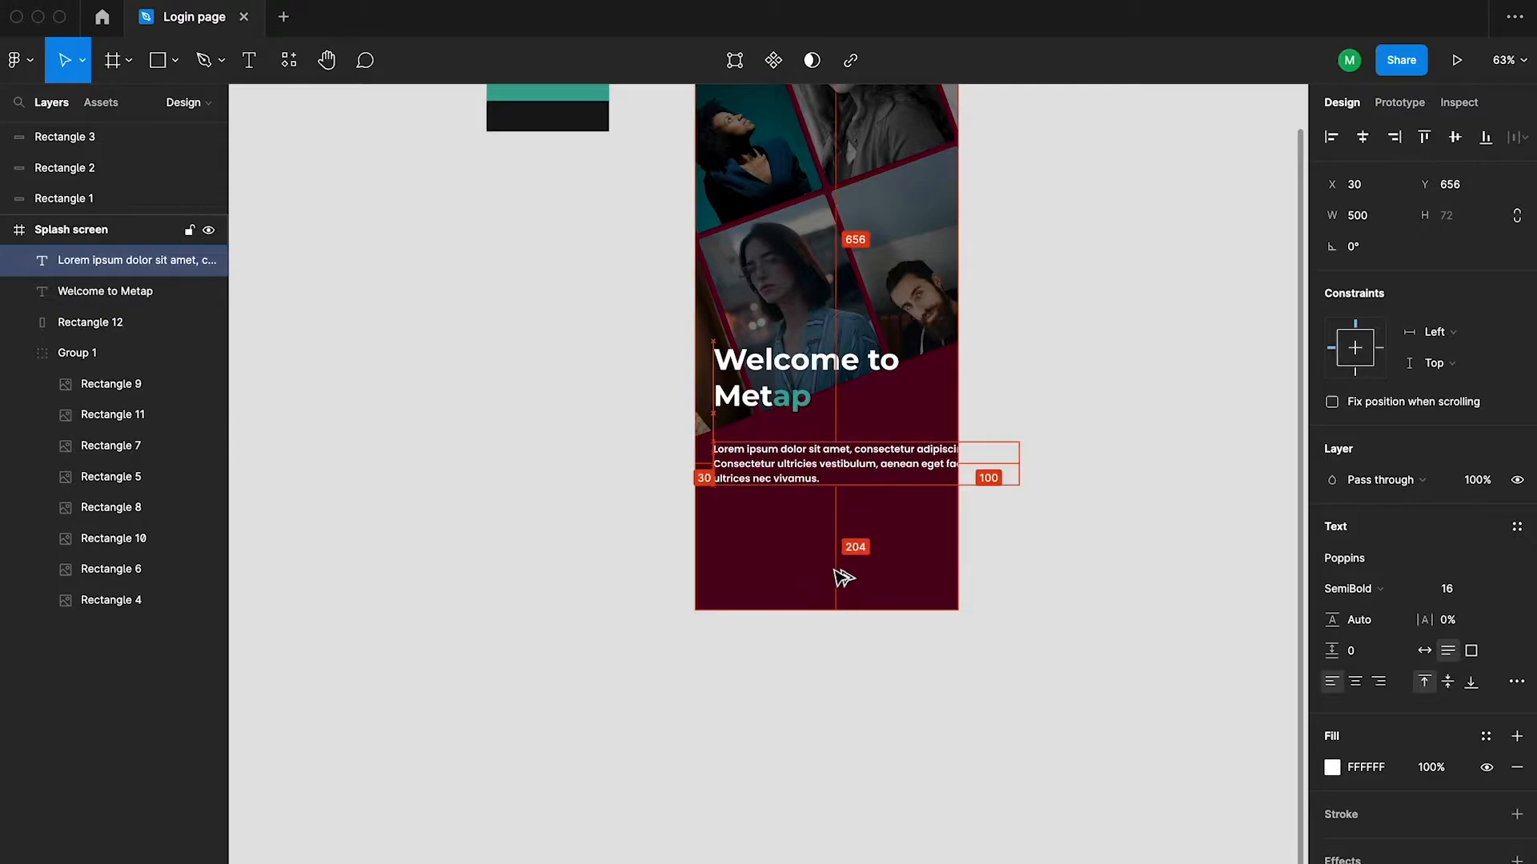
Set the vertical spacing between the heading and the placeholder paragraph to 20
left_click(729, 400, "shift")
left_click(1374, 277)
type("20")
key("Return")
left_click(1072, 388)
Set the placeholder paragraph's width to 370 and its font weight to Medium
left_click(849, 463)
left_click(1383, 215)
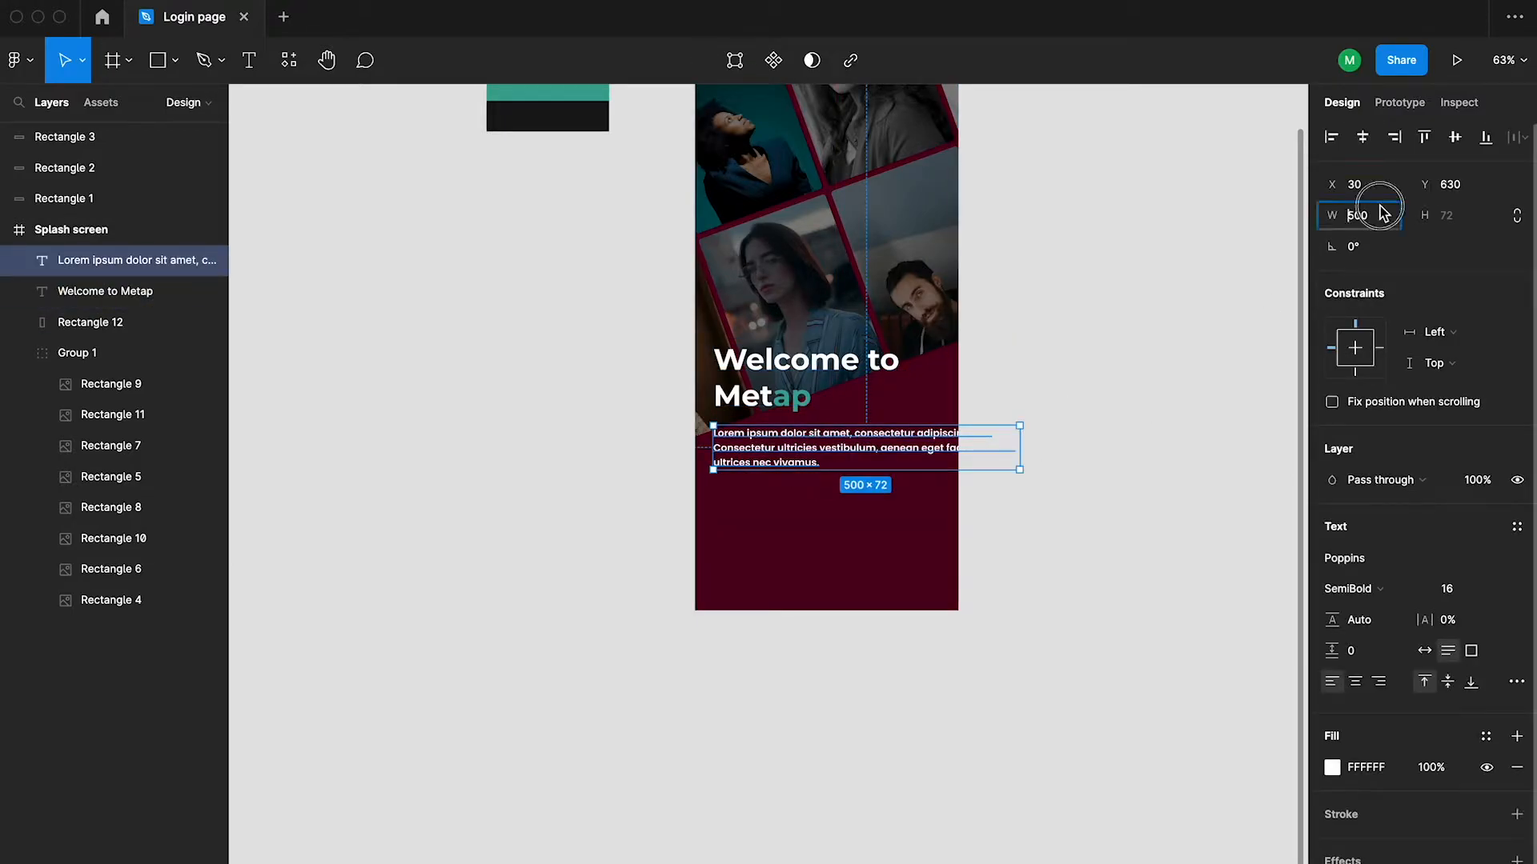
key("Return")
key("shift+Down")
key("shift+Down")
key("shift+Down")
key("alt")
left_click(975, 454)
left_click(868, 458)
left_click(1338, 588)
left_click(1373, 569)
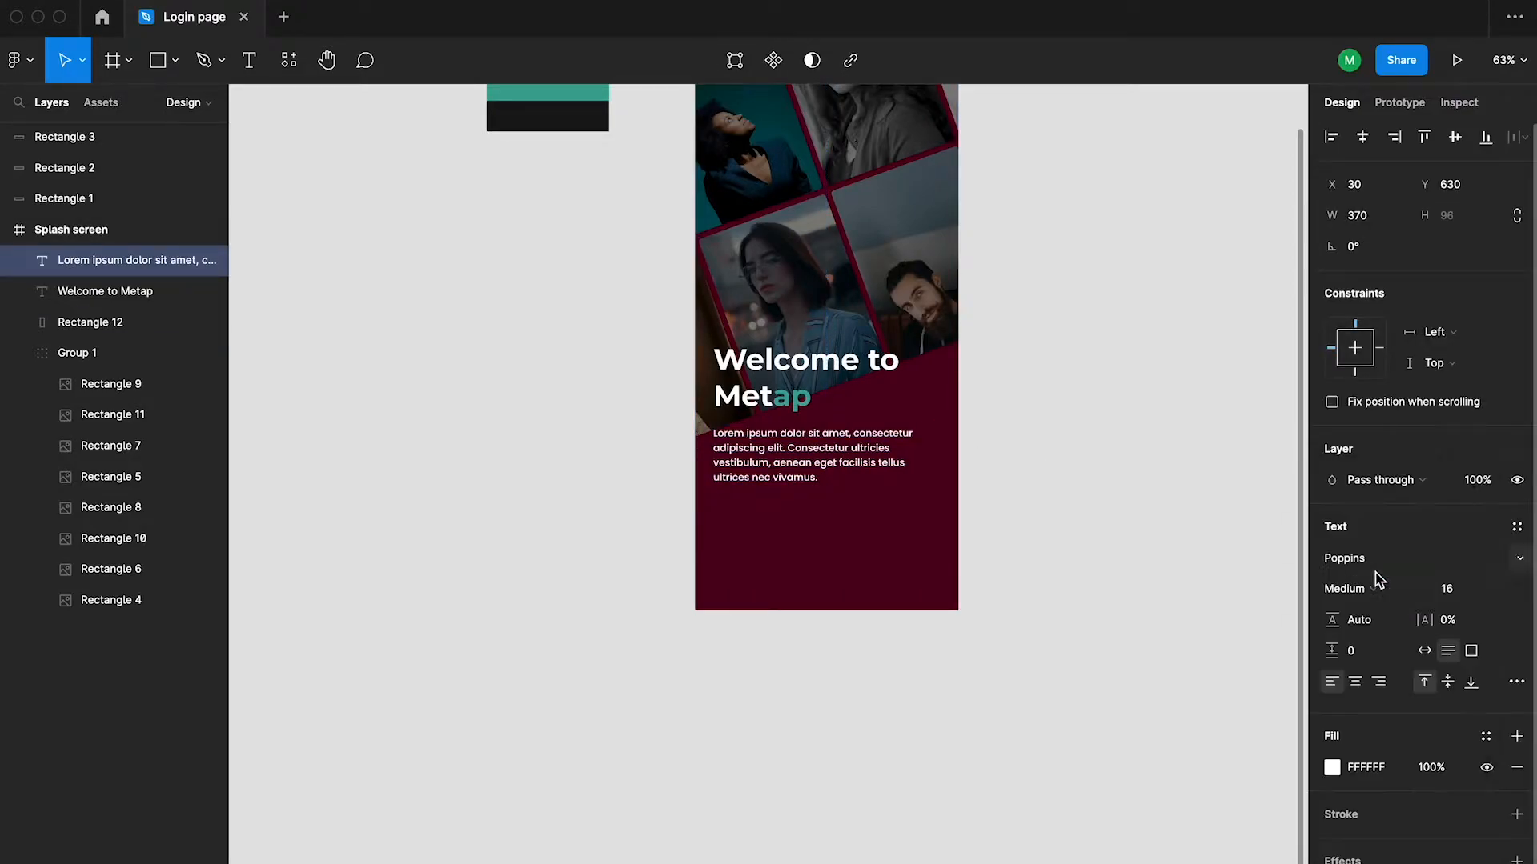
Shorten the placeholder paragraph by deleting everything after the word "vestibulum"
scroll(836, 503, "up", 5)
double_click(771, 449)
left_click_drag(741, 445, 840, 470)
key("BackSpace")
key("BackSpace")
left_click(1070, 670)
left_click(1115, 449)
left_click(849, 481)
key("alt")
left_click_drag(1115, 449, 1202, 515)
left_click(1125, 539)
Draw a rectangle about 200 wide below the paragraph and set its height to 60
key("r")
mouse_move(760, 541)
left_mouse_down()
mouse_move(840, 580)
mouse_move(942, 589)
left_mouse_up()
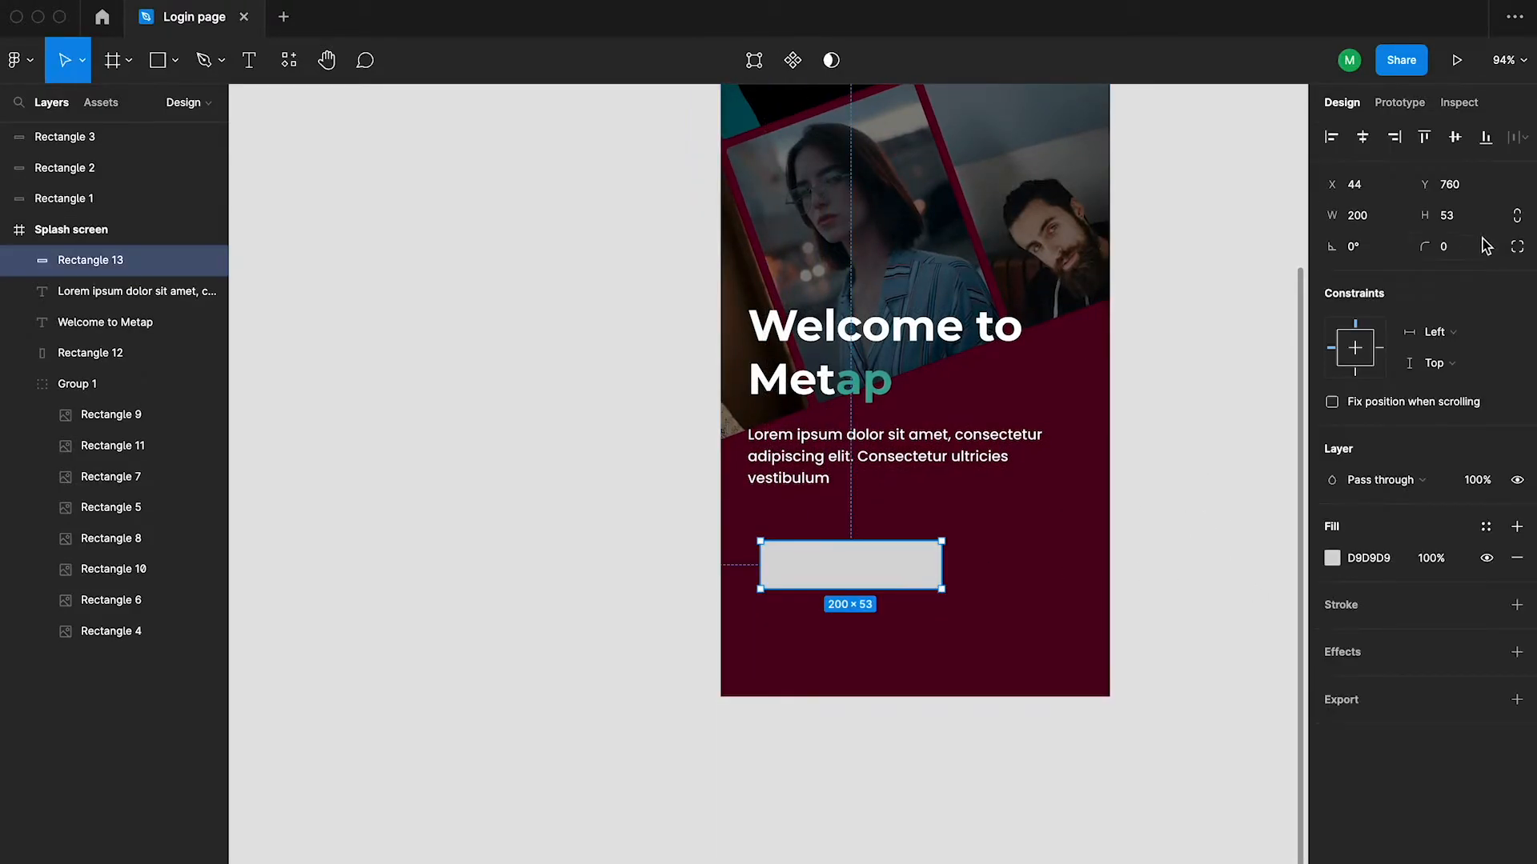
key("Return")
left_click(1155, 422)
Nudge the new rectangle to X 30, Y 732 so it aligns with the paragraph above
left_click(867, 584)
key("alt")
key("alt+Left")
key("alt+Left")
key("alt+Left")
key("alt+Left")
key("alt+Left")
key("alt+Left")
key("alt+Left")
key("alt+Left")
key("alt+Left")
key("alt+Left")
key("alt+Left")
key("alt+Left")
key("alt+Left")
key("alt+Left")
key("Up")
key("Up")
key("Up")
key("Up")
key("Up")
key("Up")
key("Up")
key("alt+Up")
key("alt+Up")
key("alt+Up")
key("alt+Up")
key("alt+Up")
key("alt+Up")
key("alt+Up")
key("alt+Up")
key("alt+Up")
key("alt+Up")
key("alt+Up")
key("alt+Up")
key("alt+Up")
key("alt+Up")
key("alt+Up")
key("alt+Up")
key("alt+Up")
key("alt+Up")
key("alt+Up")
key("alt+Up")
scroll(864, 520, "down", 2)
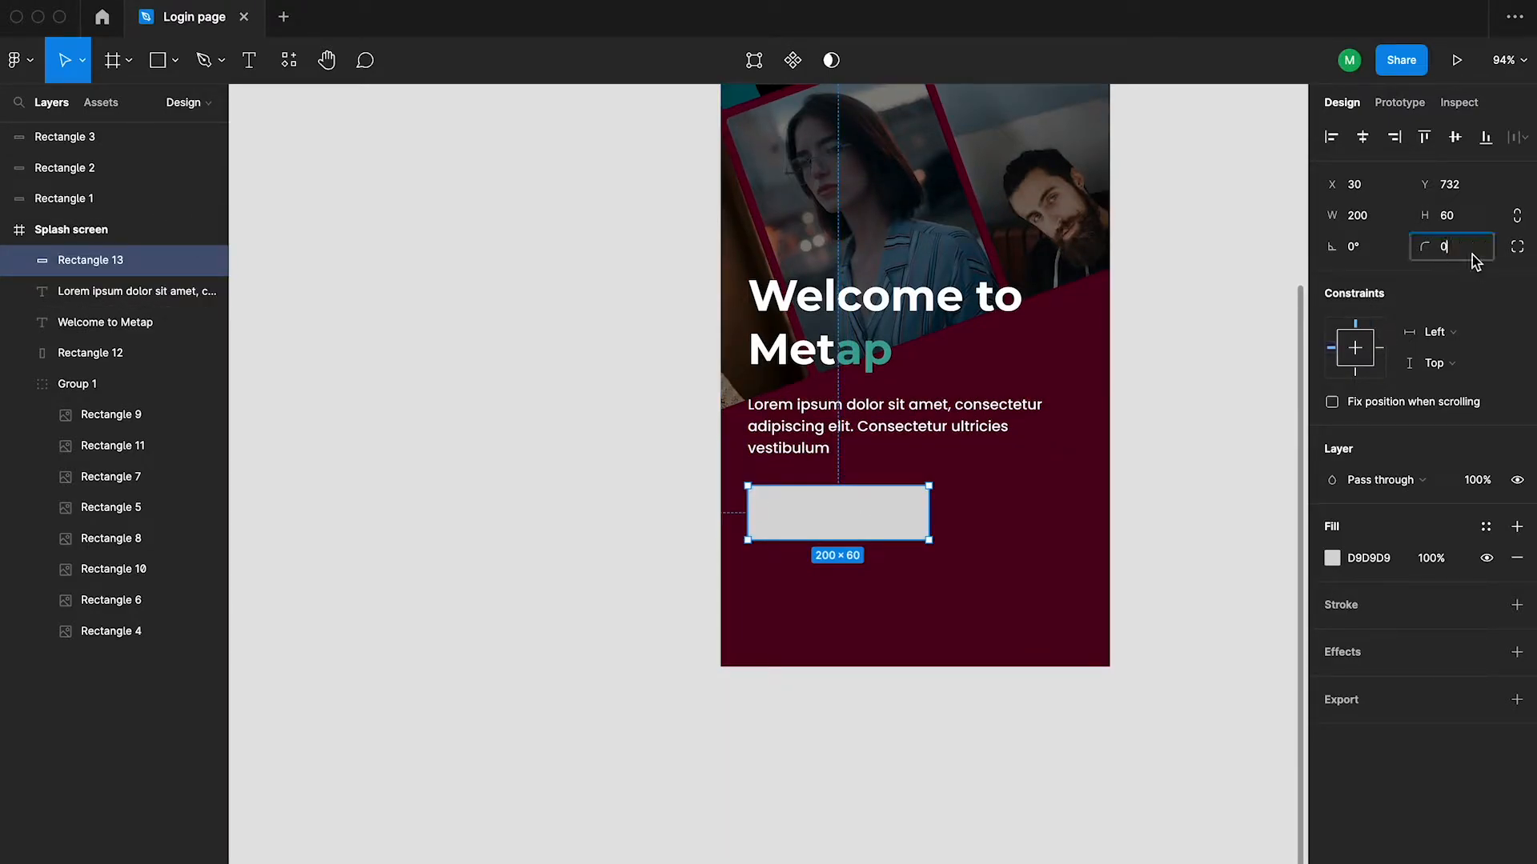
Give the rectangle a corner radius of 12, duplicate it to its right and set the copy's width to 60
left_click(1209, 425)
left_click(878, 528)
left_click_drag(816, 524, 964, 515, "alt")
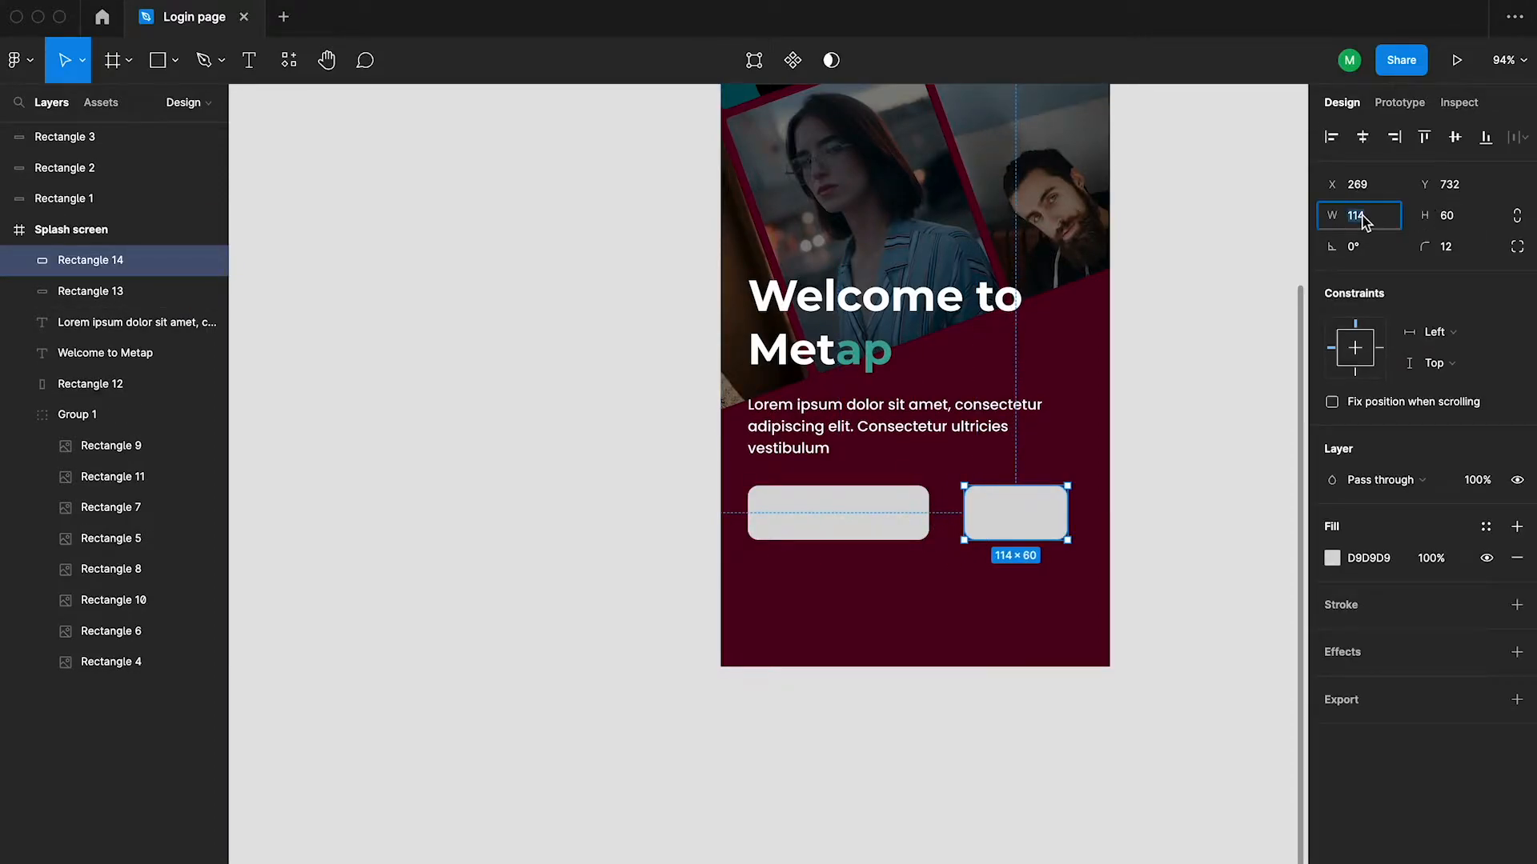
key("Return")
left_click(1129, 513)
Set the small square's corner radius to 8 and duplicate it toward the right margin of the screen
scroll(1030, 532, "up", 1)
left_click(1028, 531)
scroll(1016, 528, "up", 4)
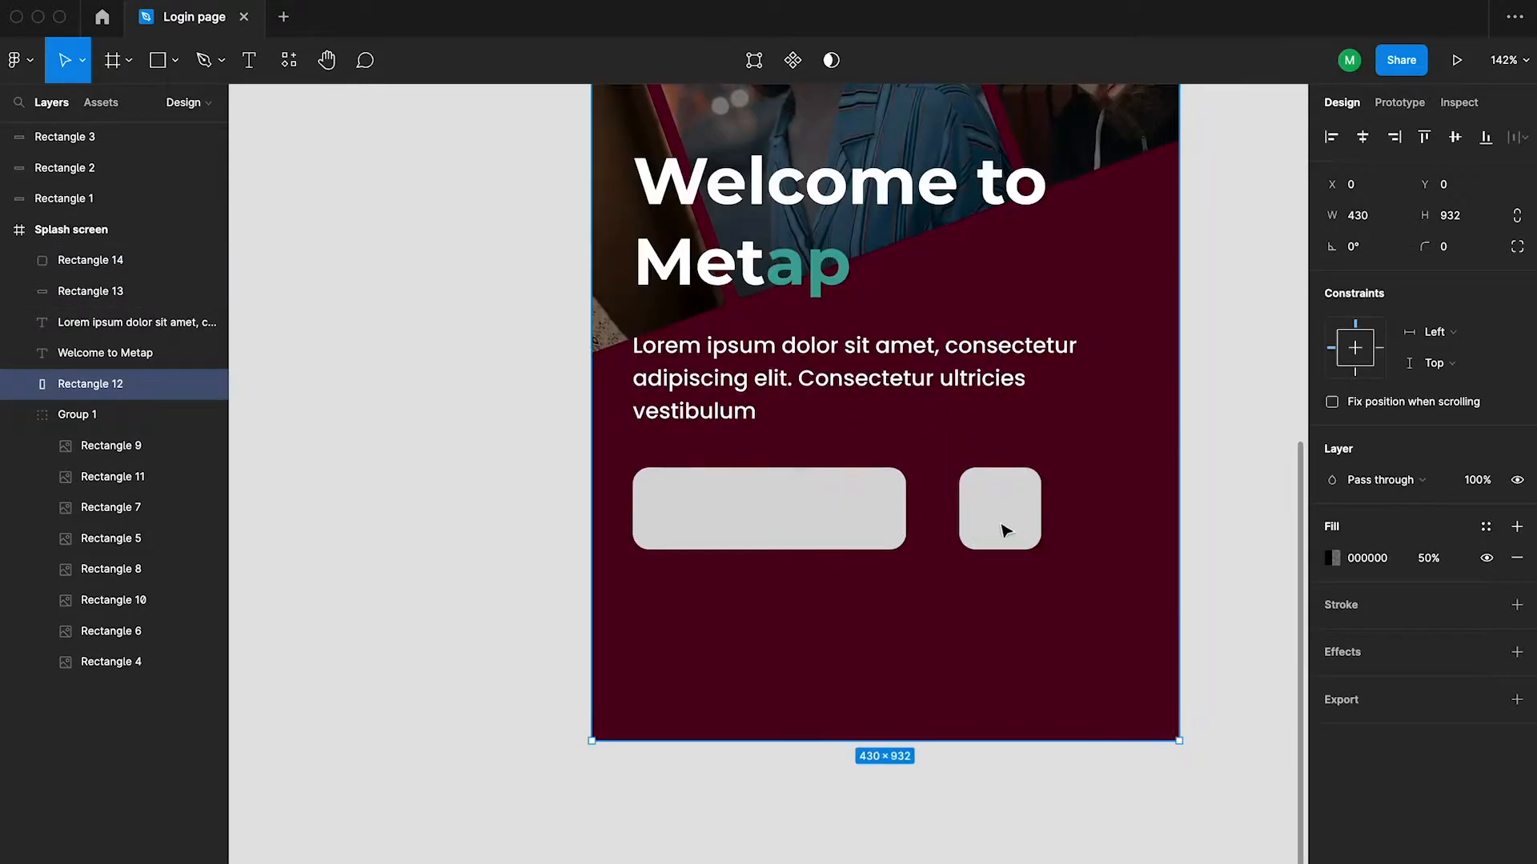
left_click(1000, 524)
key("super+d")
left_click_drag(1028, 529, 1111, 528)
left_click(1010, 524, "shift")
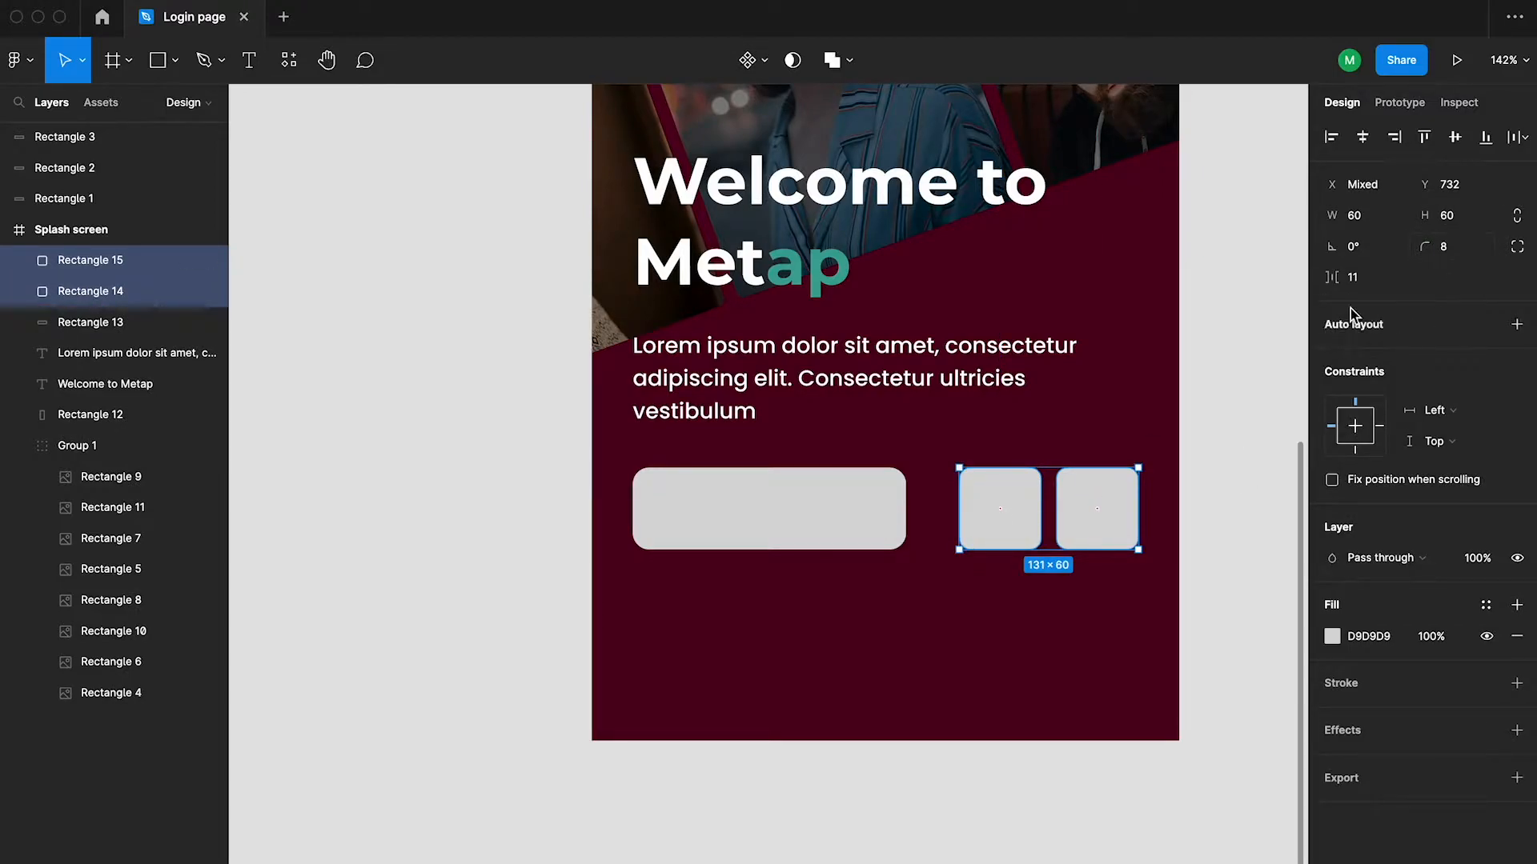
Nudge the inner square sideways so the gap between the two small squares is 10
left_click(1205, 496)
left_click(1108, 514)
left_click(984, 530, "shift")
key("Left")
key("Left")
key("Left")
key("Left")
key("Left")
key("Left")
key("Left")
key("Left")
key("Left")
left_click(1046, 532)
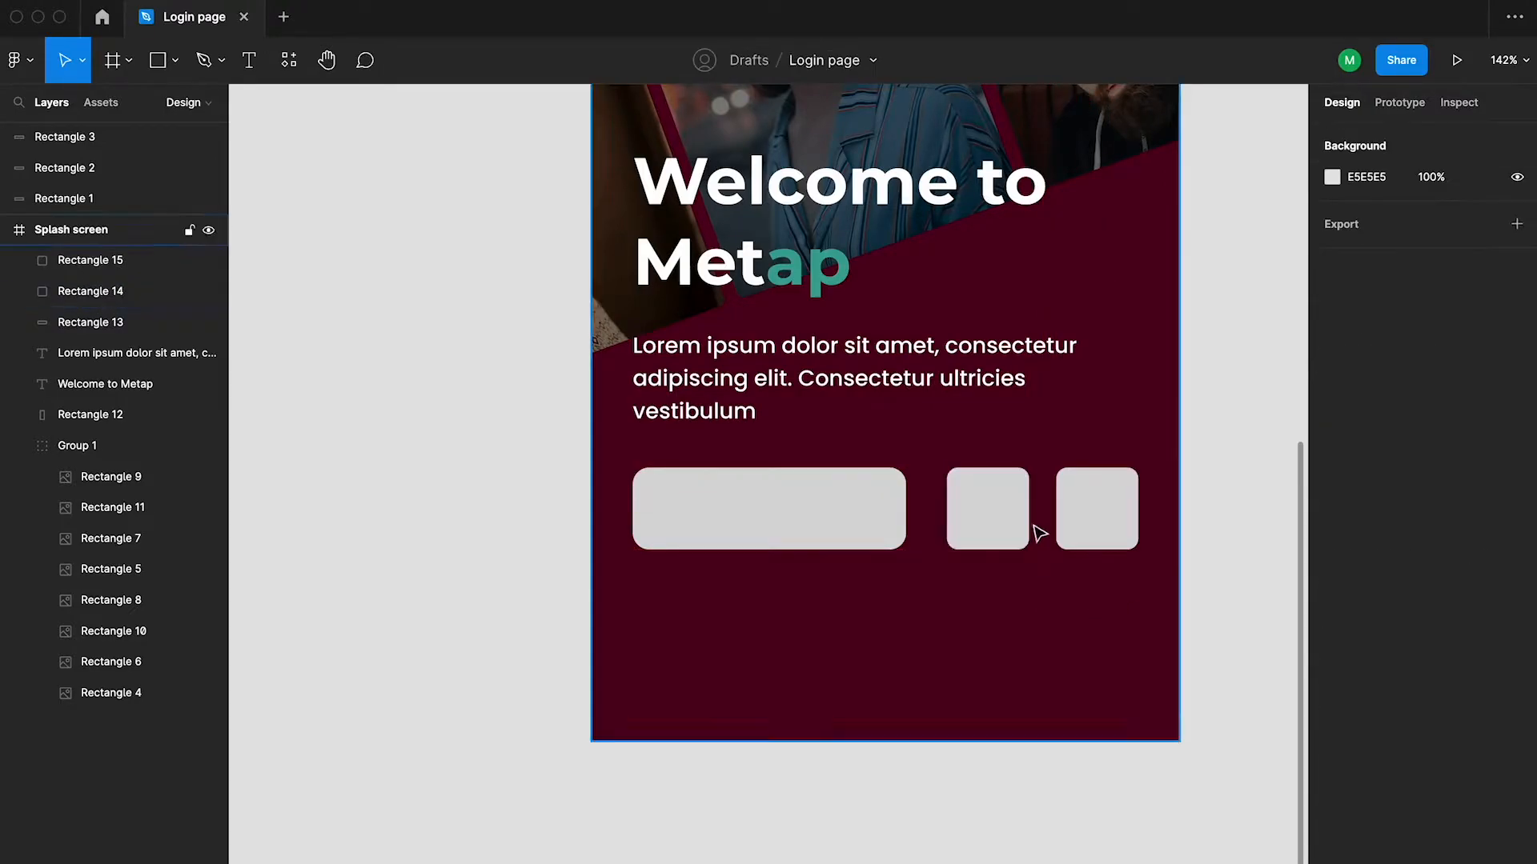
left_click(992, 516)
key("shift+Right")
Set the wide rectangle's width to 230 and its corner radius to 8
left_click(864, 518)
left_click(1391, 214)
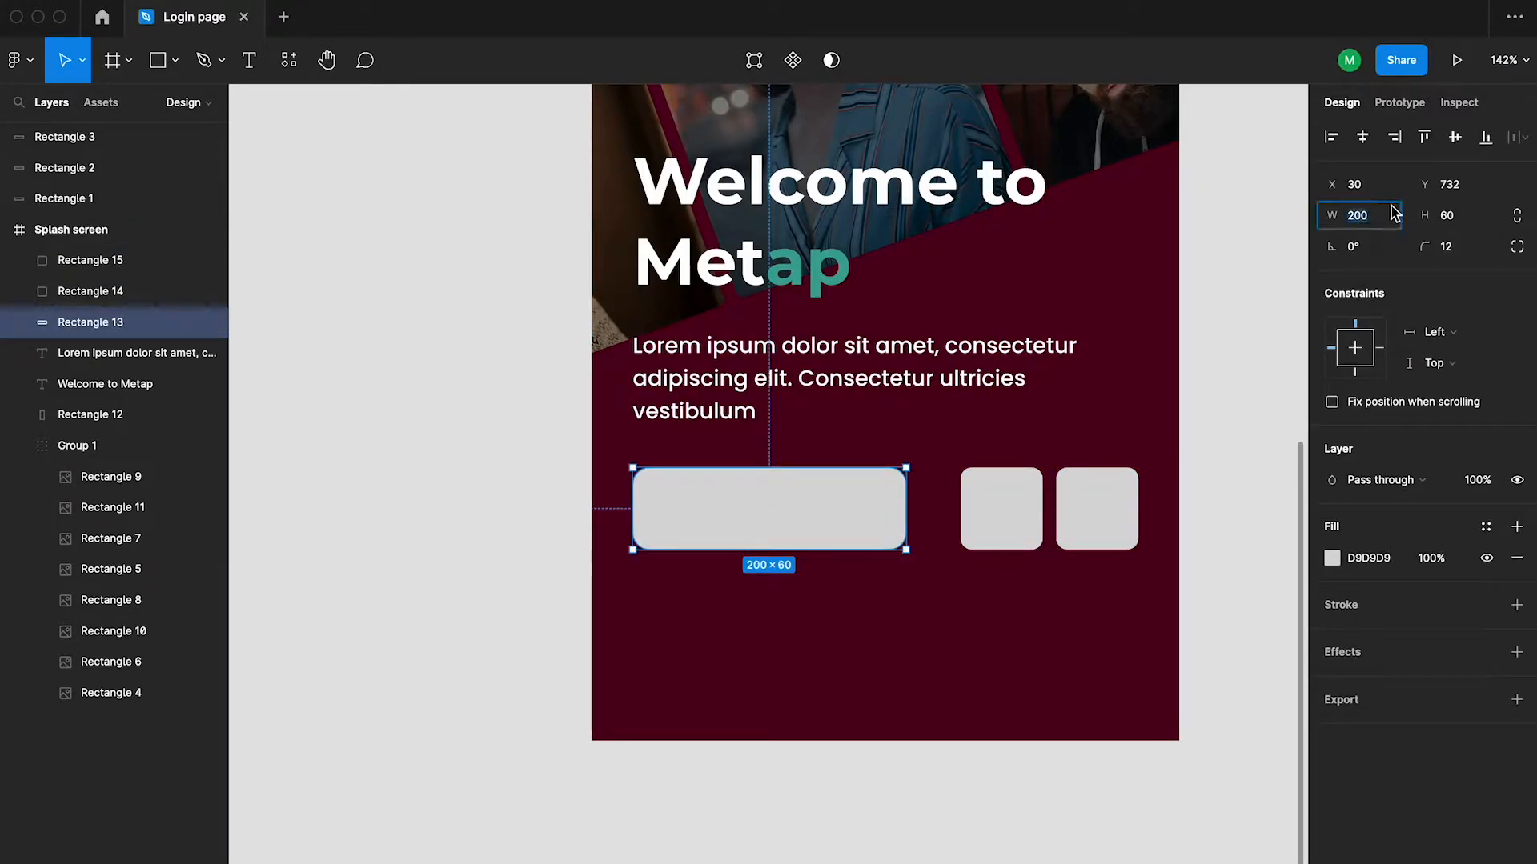
key("shift+Up")
key("shift+Up")
key("shift+Up")
left_click(1444, 252)
key("Down")
key("Down")
key("Down")
left_click(1252, 432)
Select the wide rectangle and both squares together to check their spacing and overall width
scroll(1227, 512, "down", 3)
scroll(1228, 525, "right", 1)
left_click(1036, 500)
left_click(1086, 501, "shift")
left_click(960, 496, "shift")
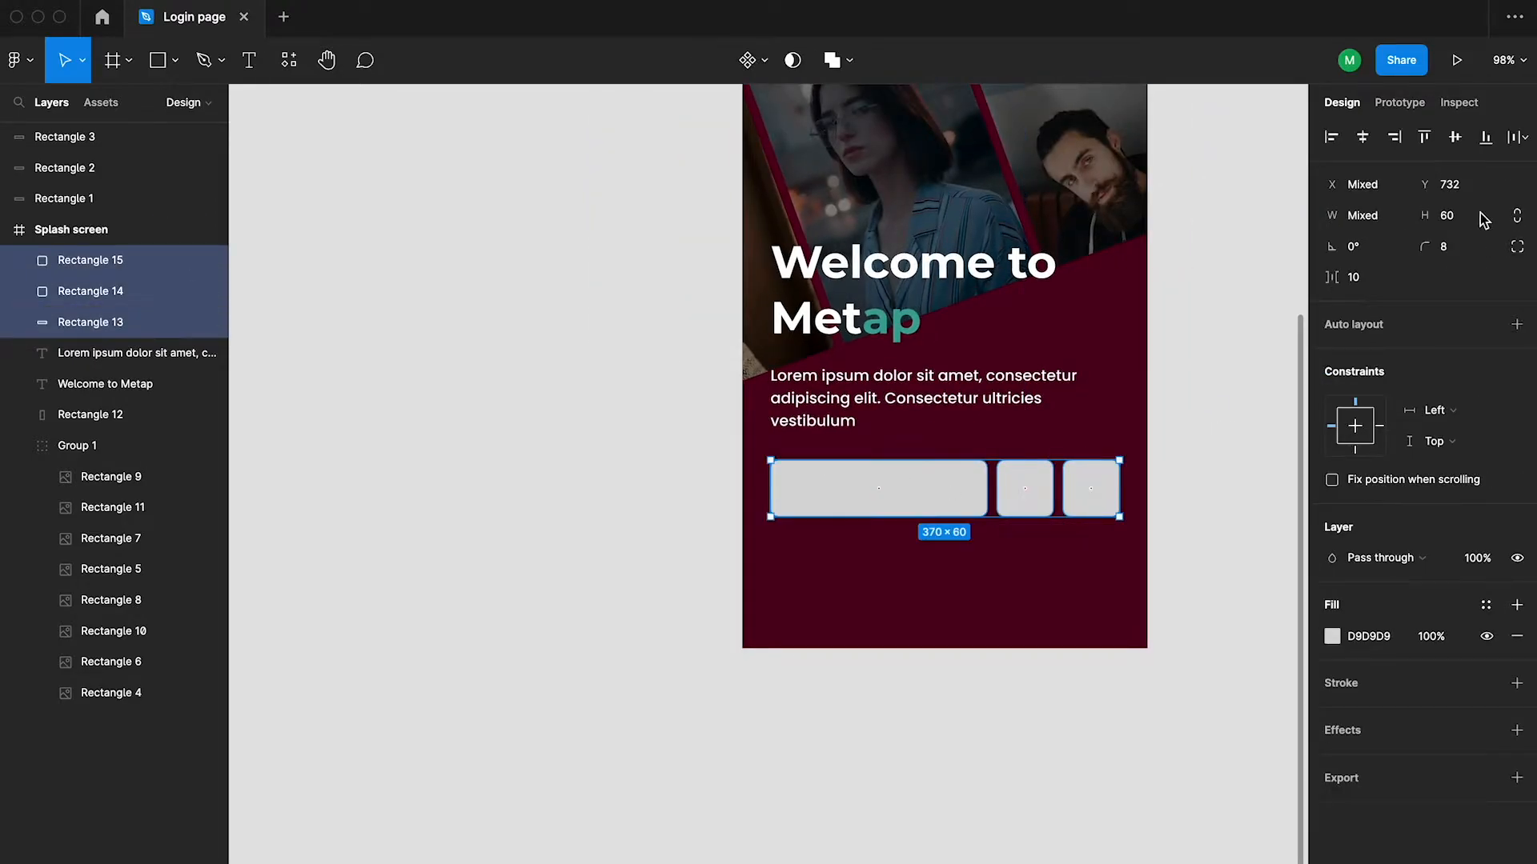
left_click(1209, 432)
Add a "Join now" text label on the wide rectangle
scroll(830, 496, "up", 2)
key("t")
left_click(817, 492)
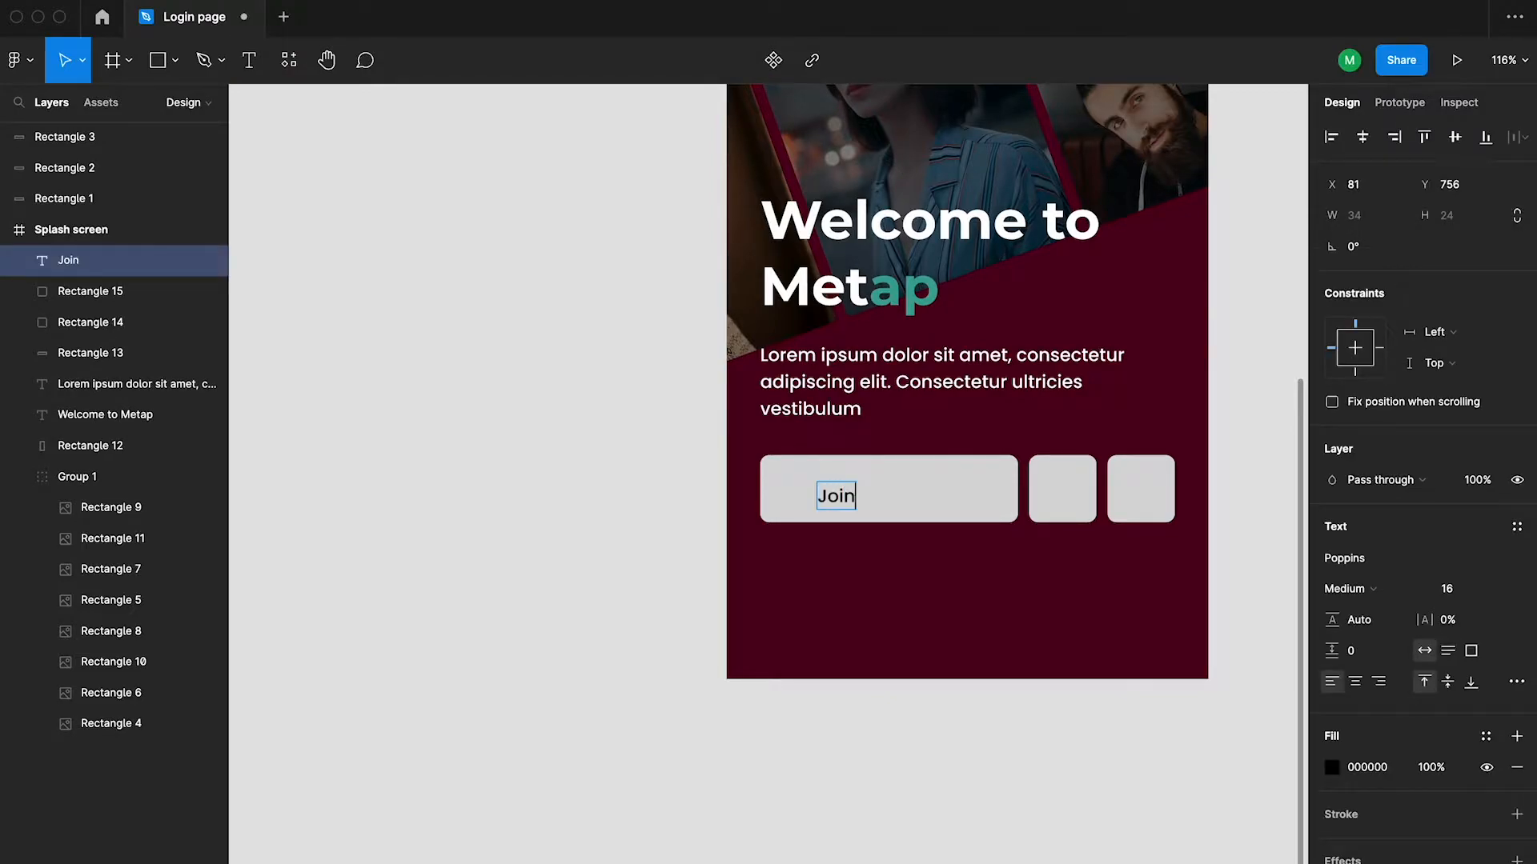
Style the "Join now" label as SemiBold at size 18 and move it to X 90, Y 748
left_click(1348, 588)
left_click(1368, 606)
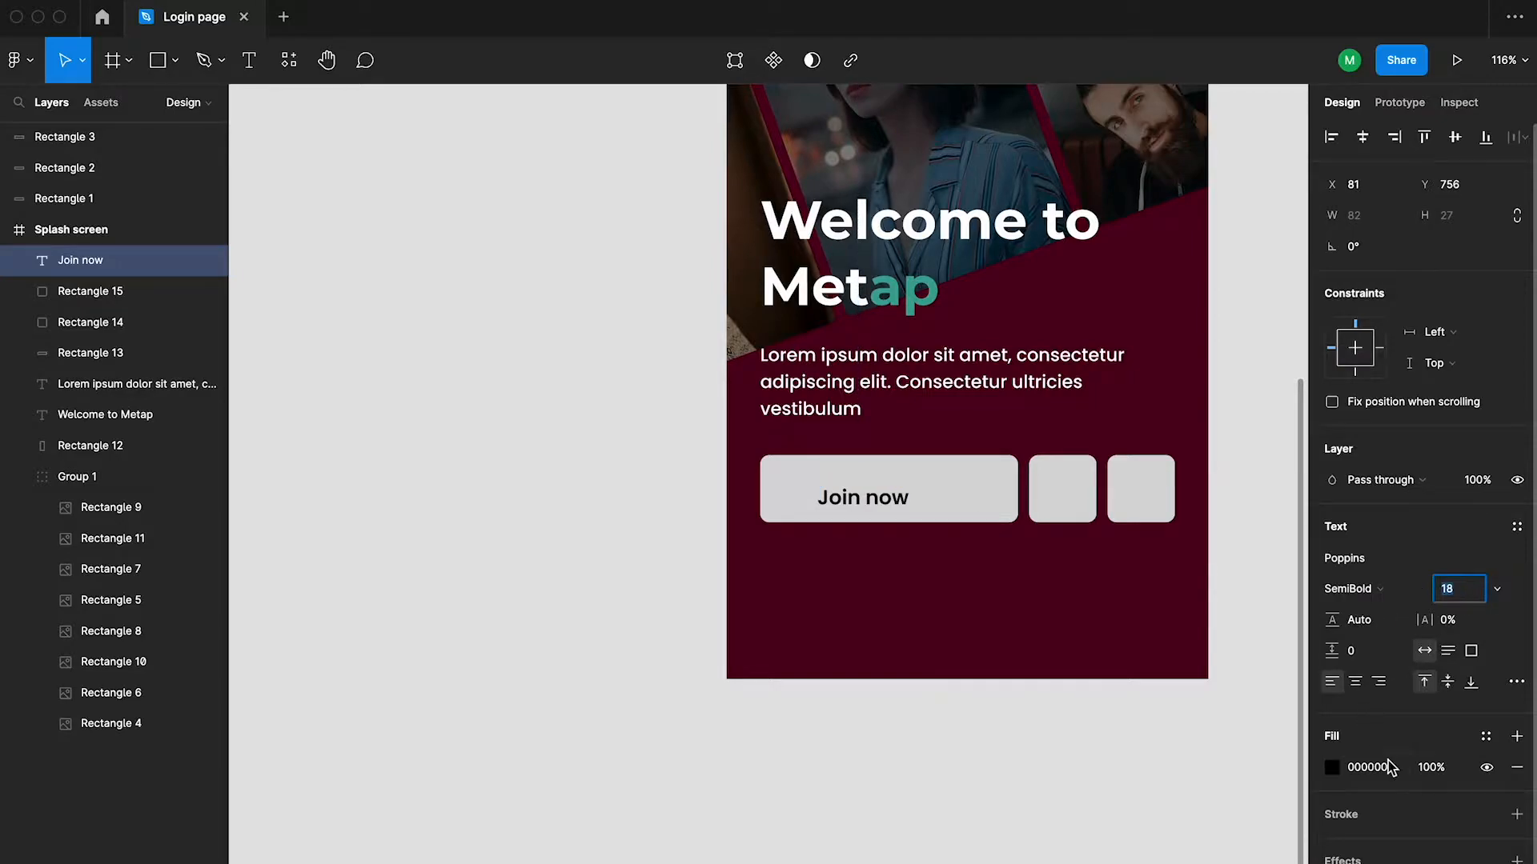
left_click_drag(863, 503, 873, 494)
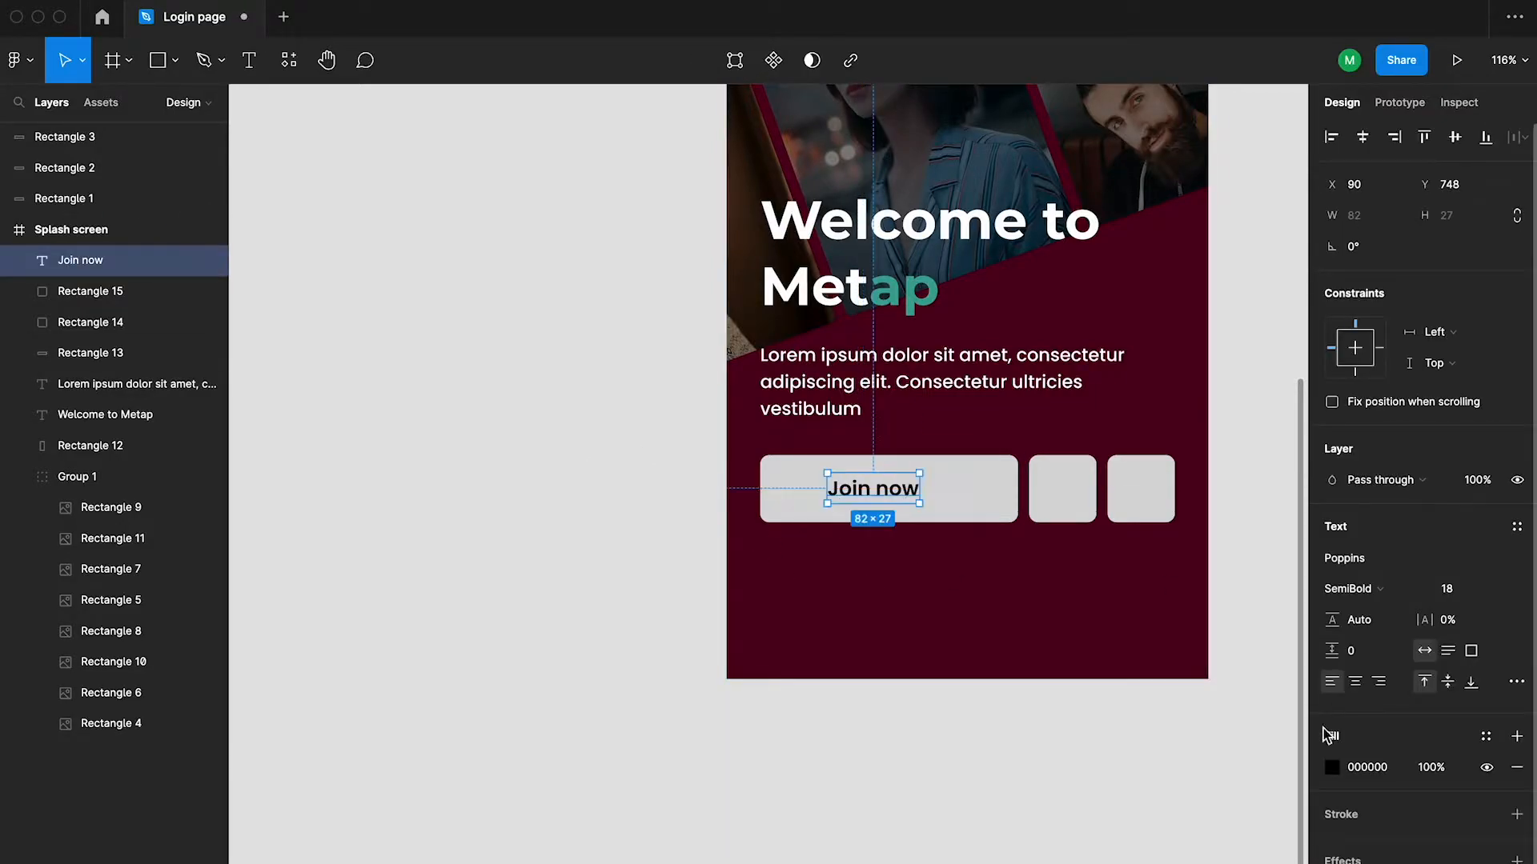
Centre the "Join now" label on the wide rectangle, then fill the rectangle with the palette's teal and the label with white
left_click(986, 516, "shift")
left_click(1362, 137)
scroll(549, 467, "down", 2)
left_click(547, 459)
left_click(812, 497)
scroll(724, 485, "up", 3)
scroll(722, 485, "down", 3)
key("i")
left_click(612, 214)
left_click(573, 504)
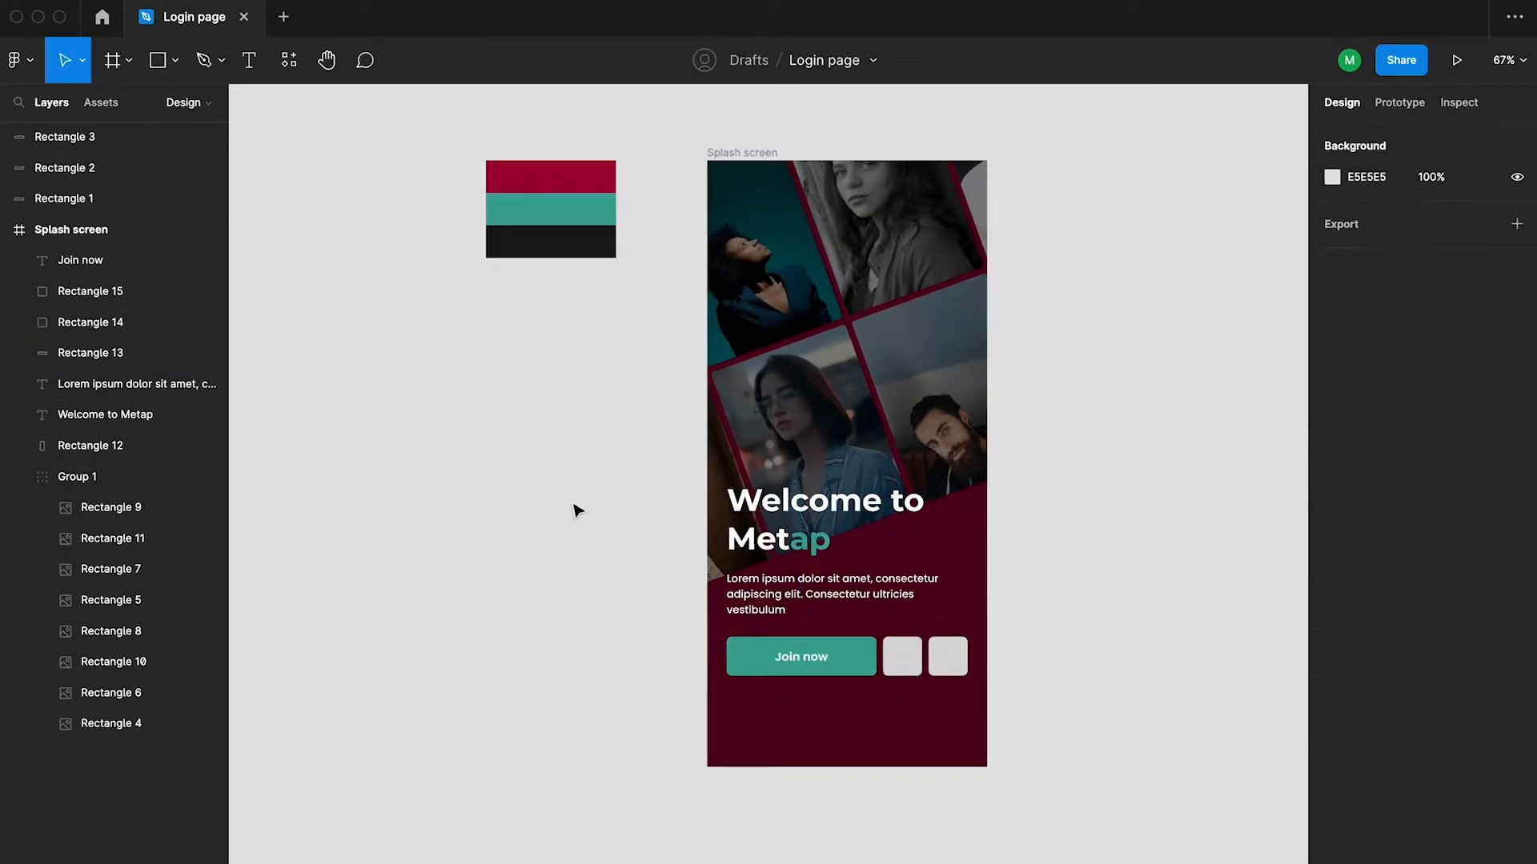
Try a corner radius of 20 on the teal "Join now" button and settle on 12
scroll(573, 511, "down", 3)
left_click(868, 573)
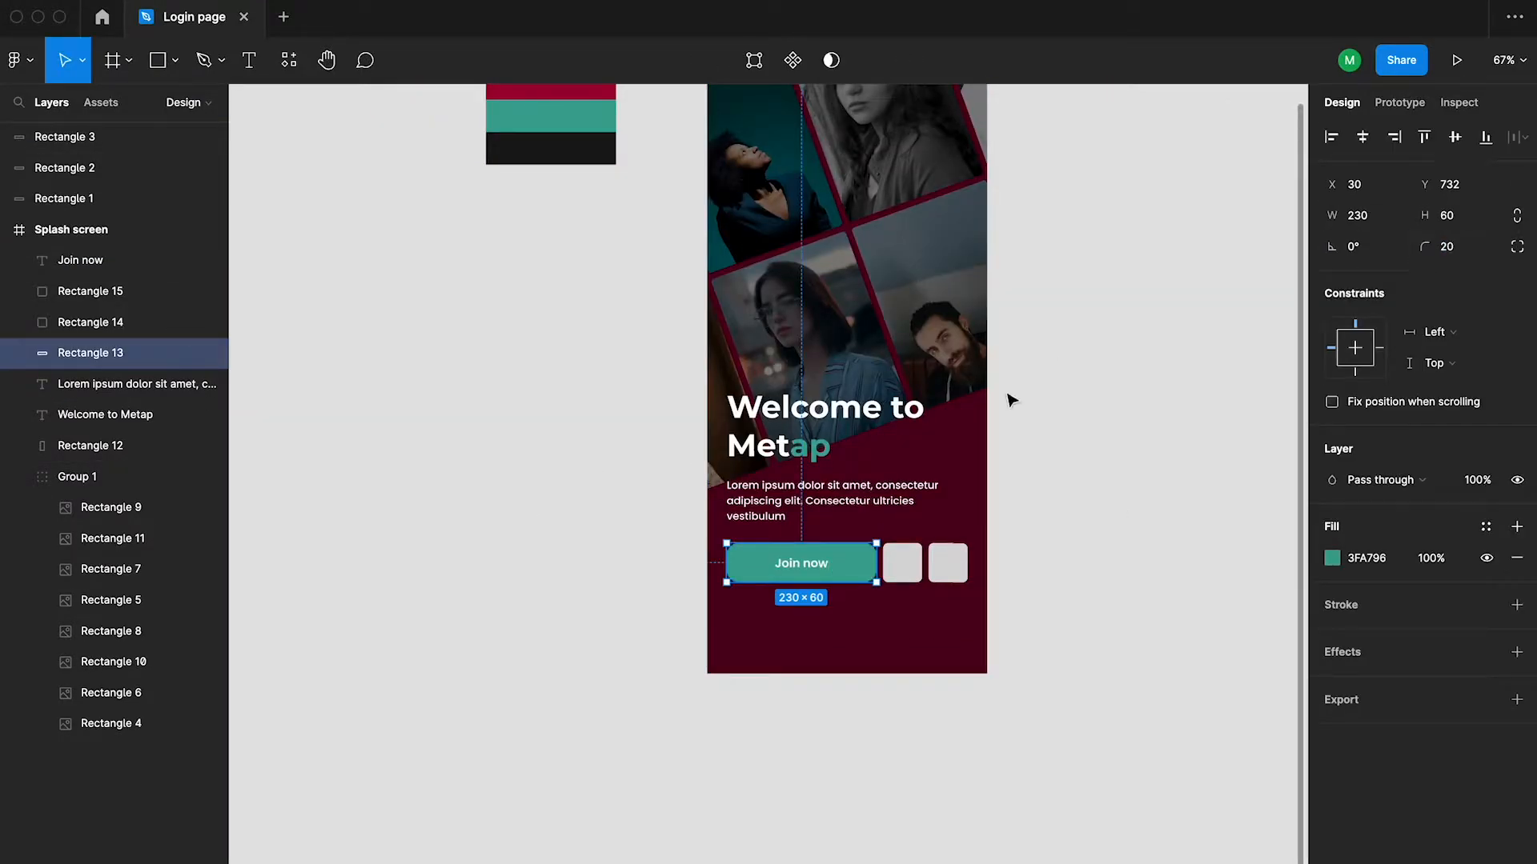
left_click(1050, 512)
scroll(1051, 510, "down", 3)
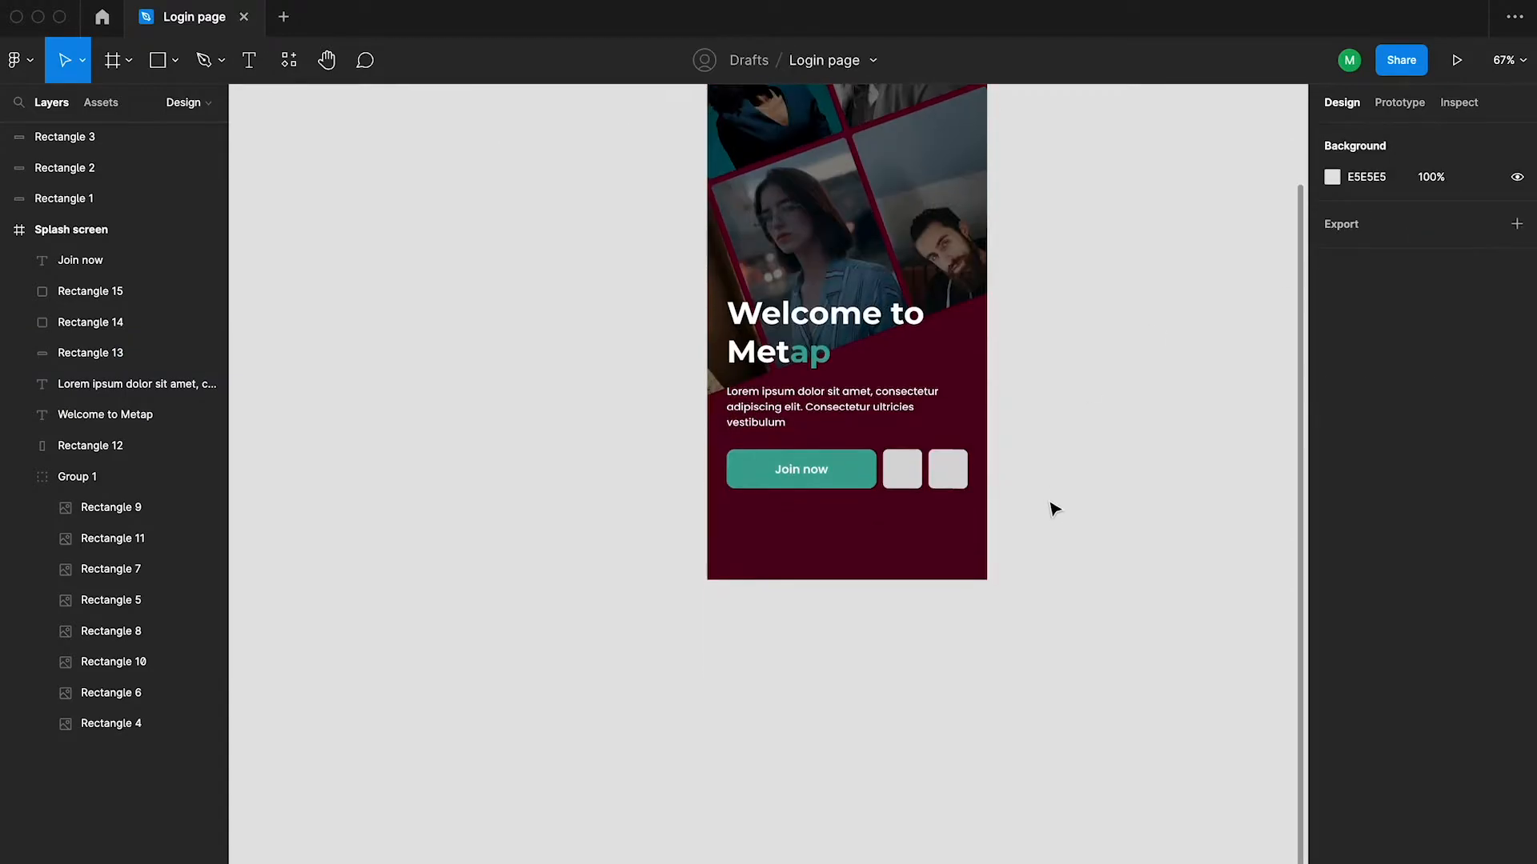
scroll(807, 476, "up", 3)
left_click(813, 465)
key("alt")
left_click(1052, 477)
Duplicate the placeholder paragraph below the button row and change the copy's text to "Already a member? Login"
scroll(922, 471, "down", 2)
left_click_drag(938, 493, 955, 542)
left_click(818, 446)
left_click_drag(848, 433, 857, 580)
key("Return")
type("Ha")
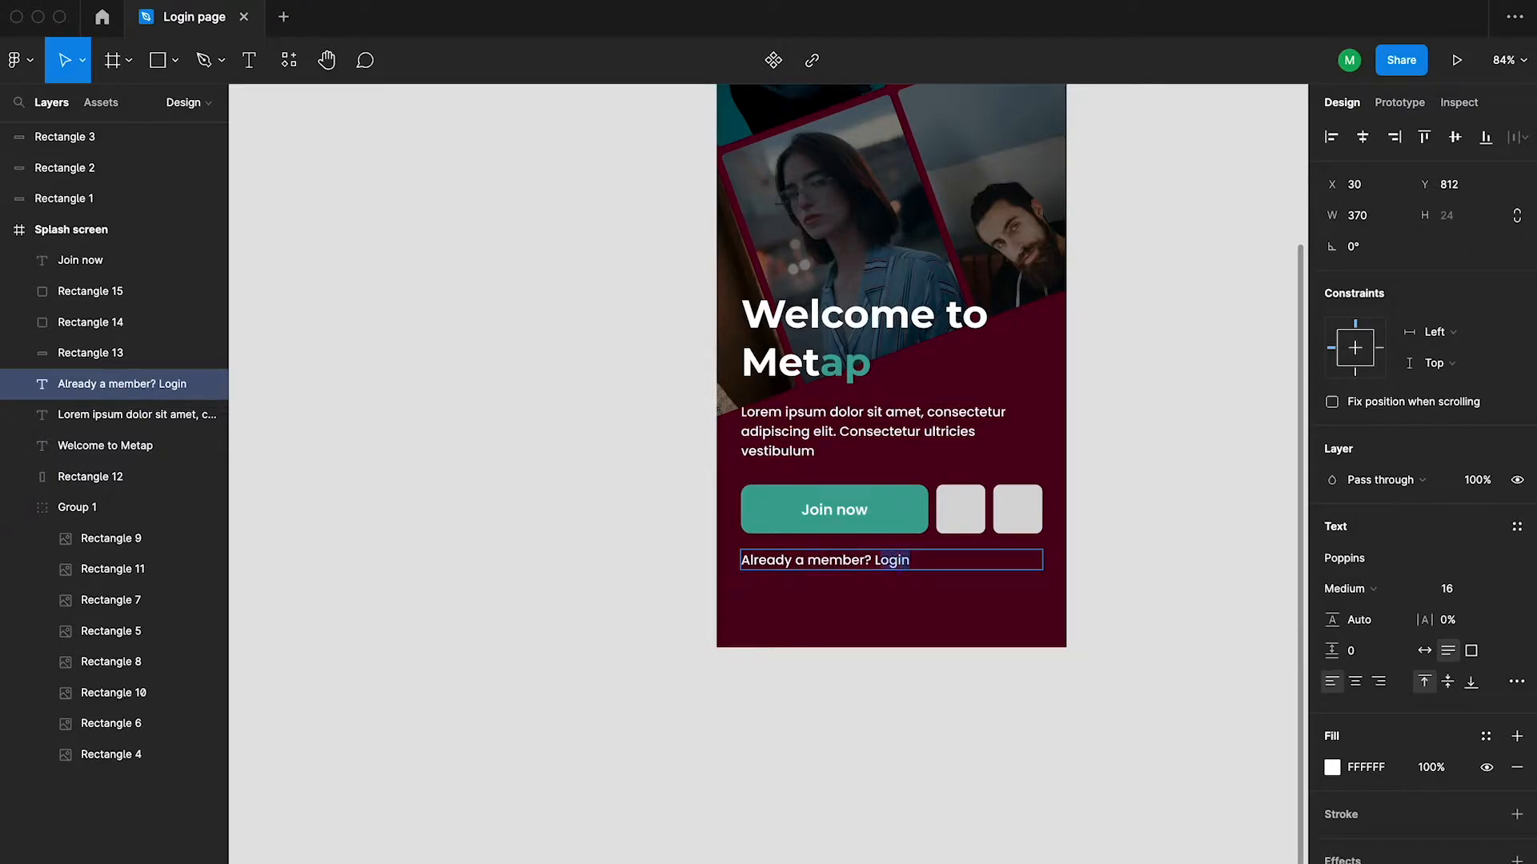
Colour the word "Login" teal and set the whole "Already a member? Login" line to SemiBold
left_click(1332, 767)
key("Escape")
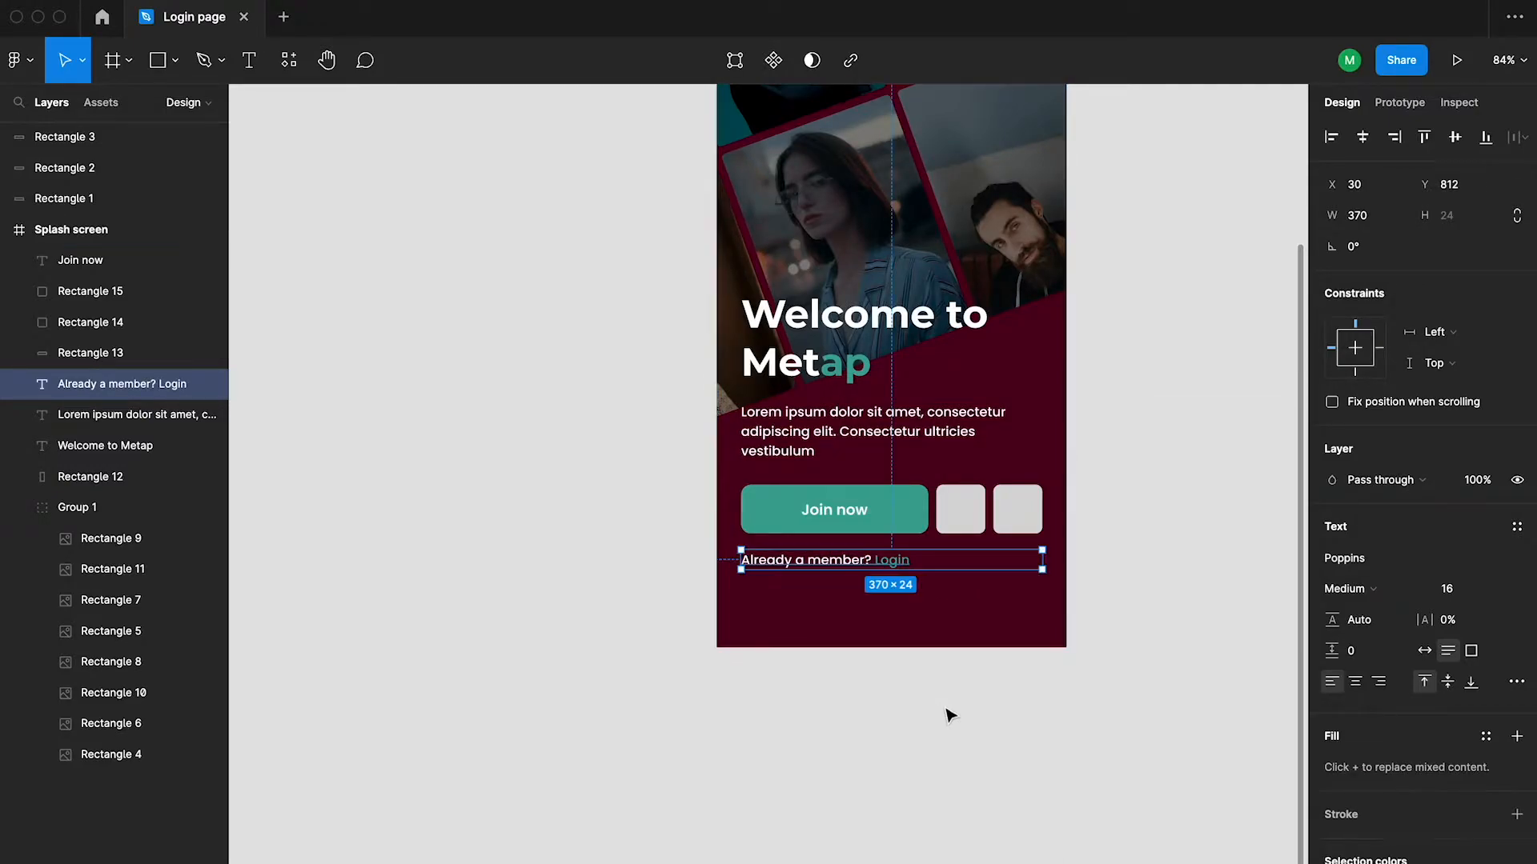
left_click(1353, 590)
left_click(1372, 612)
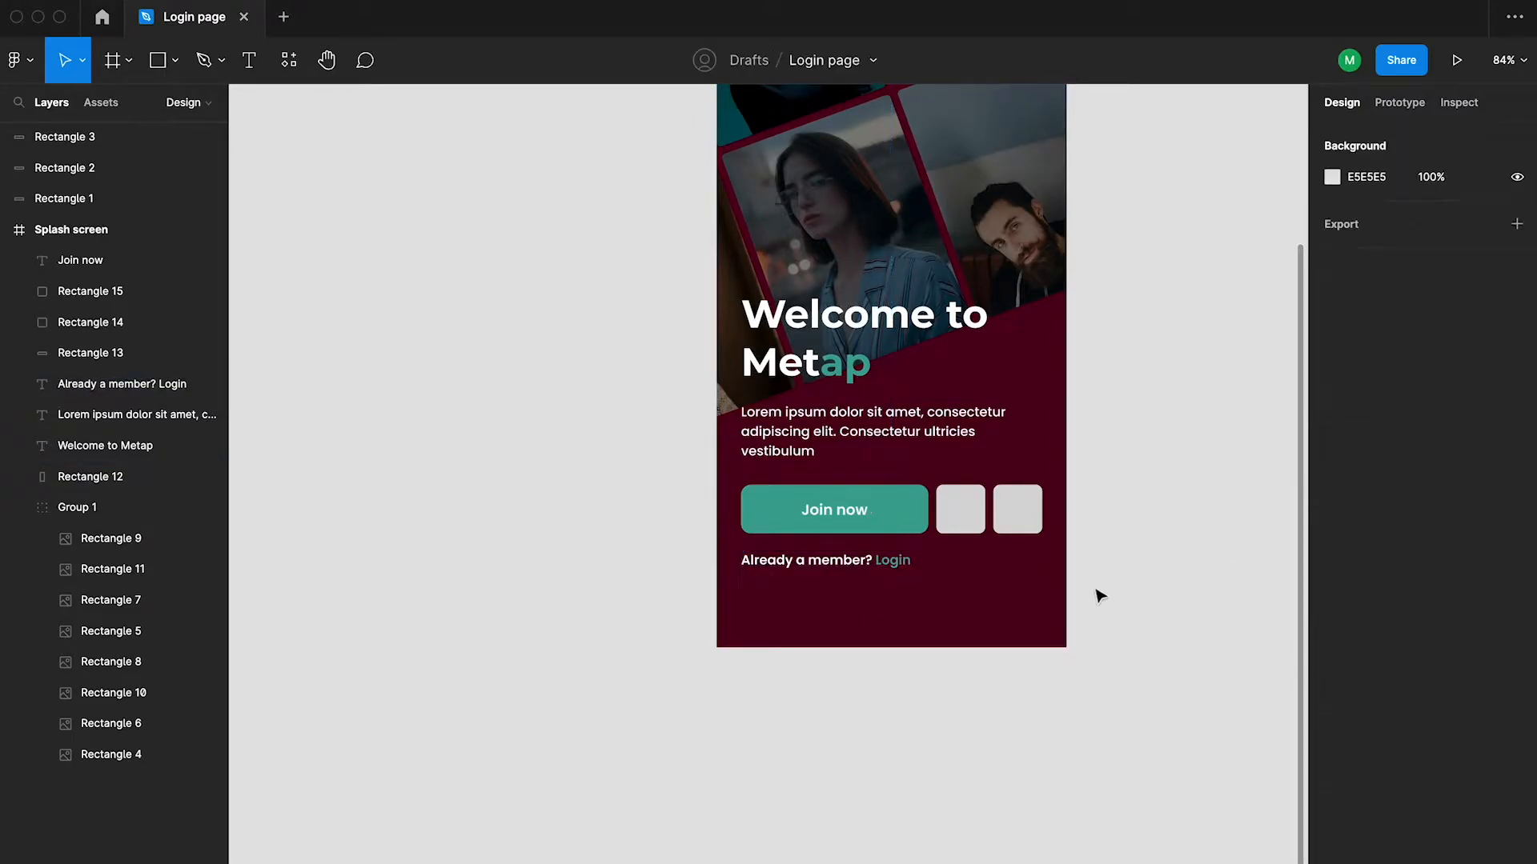
Switch the "Already a member? Login" text to auto width and centre it horizontally on the splash screen
left_click(1425, 652)
left_click(1362, 137)
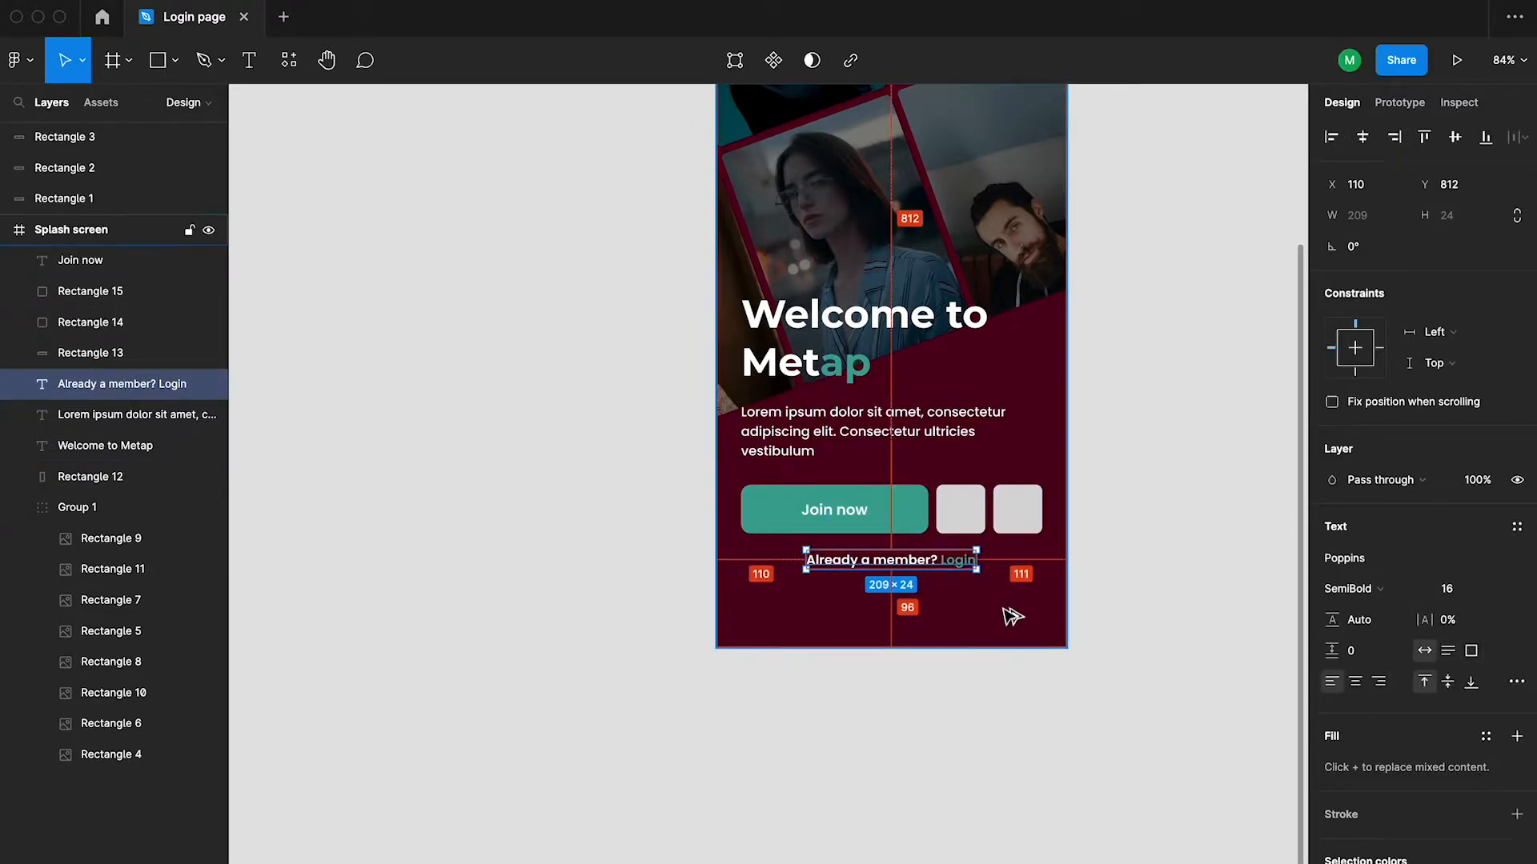
left_click(1138, 549)
scroll(933, 387, "down", 1)
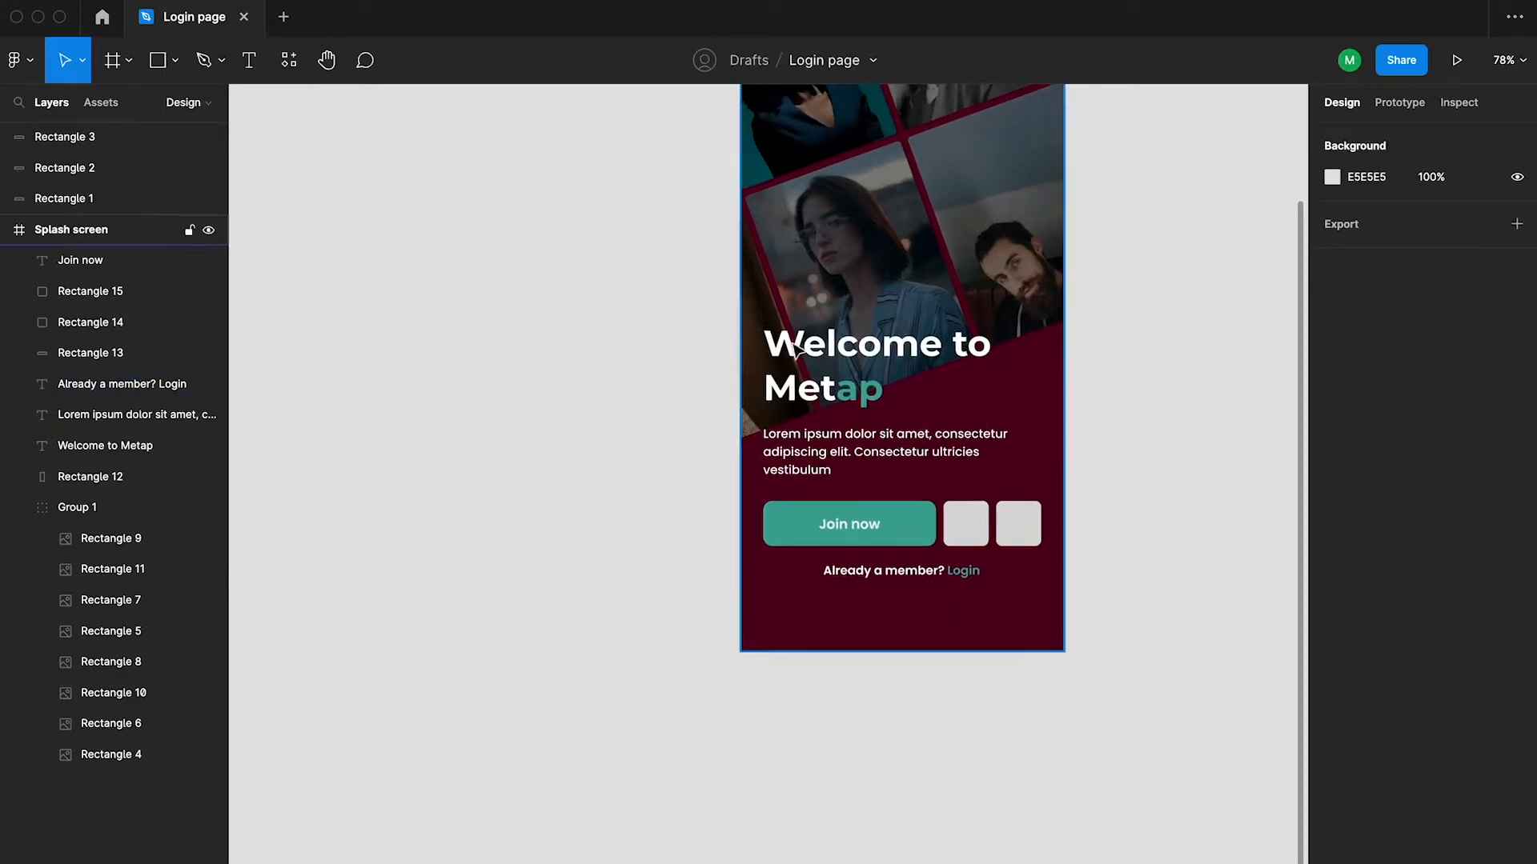
Move the heading, paragraph, button row and login line down together by about 66 px, leaving the dark overlay out of the selection
left_click_drag(933, 388, 1053, 560)
left_click(1029, 576)
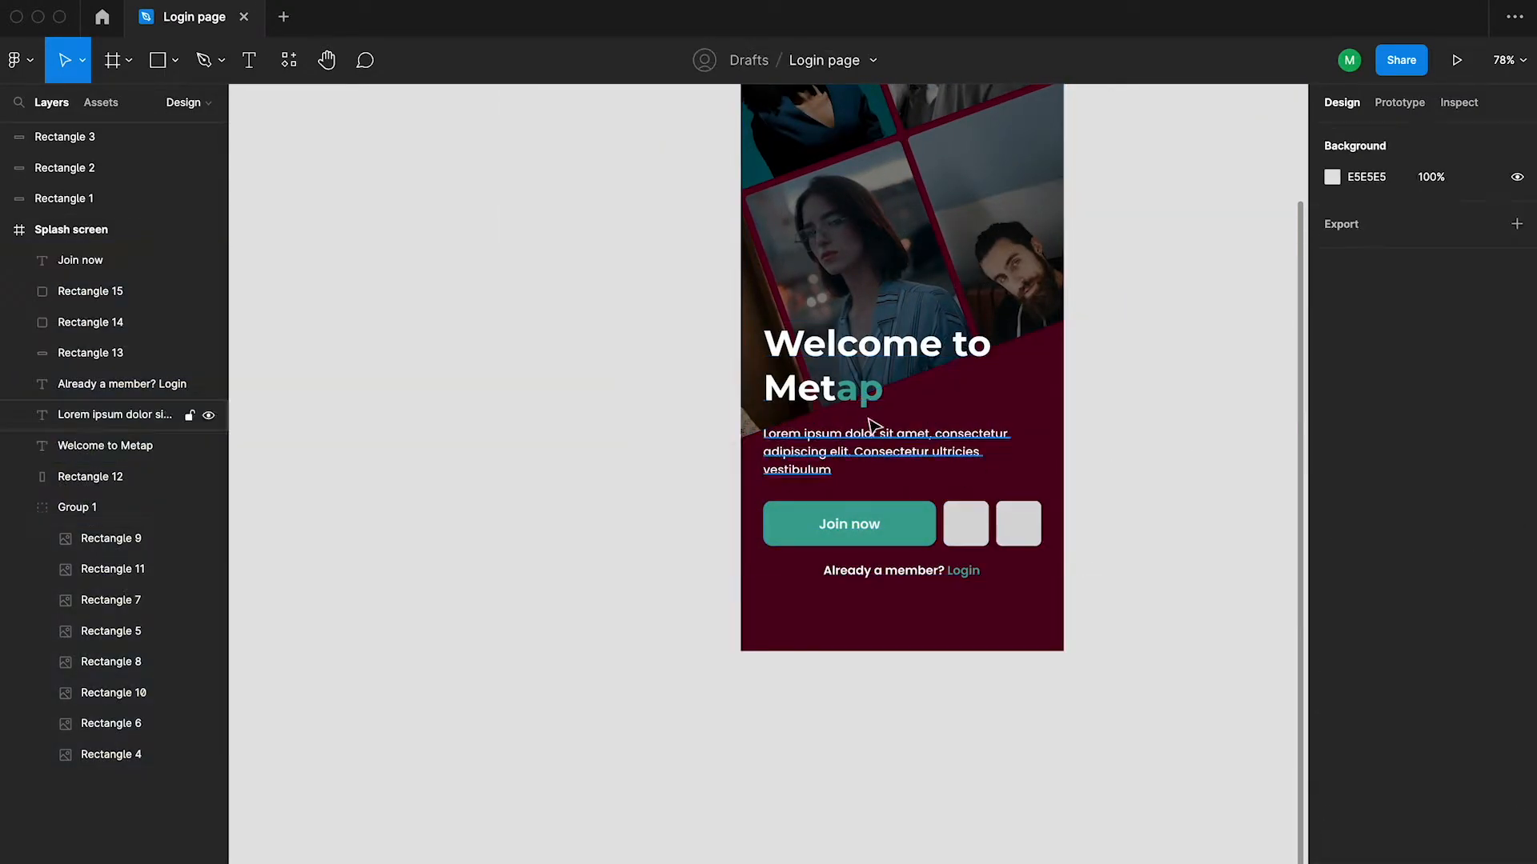
left_click(882, 376)
left_click(882, 452, "shift")
left_click_drag(682, 525, 1070, 601)
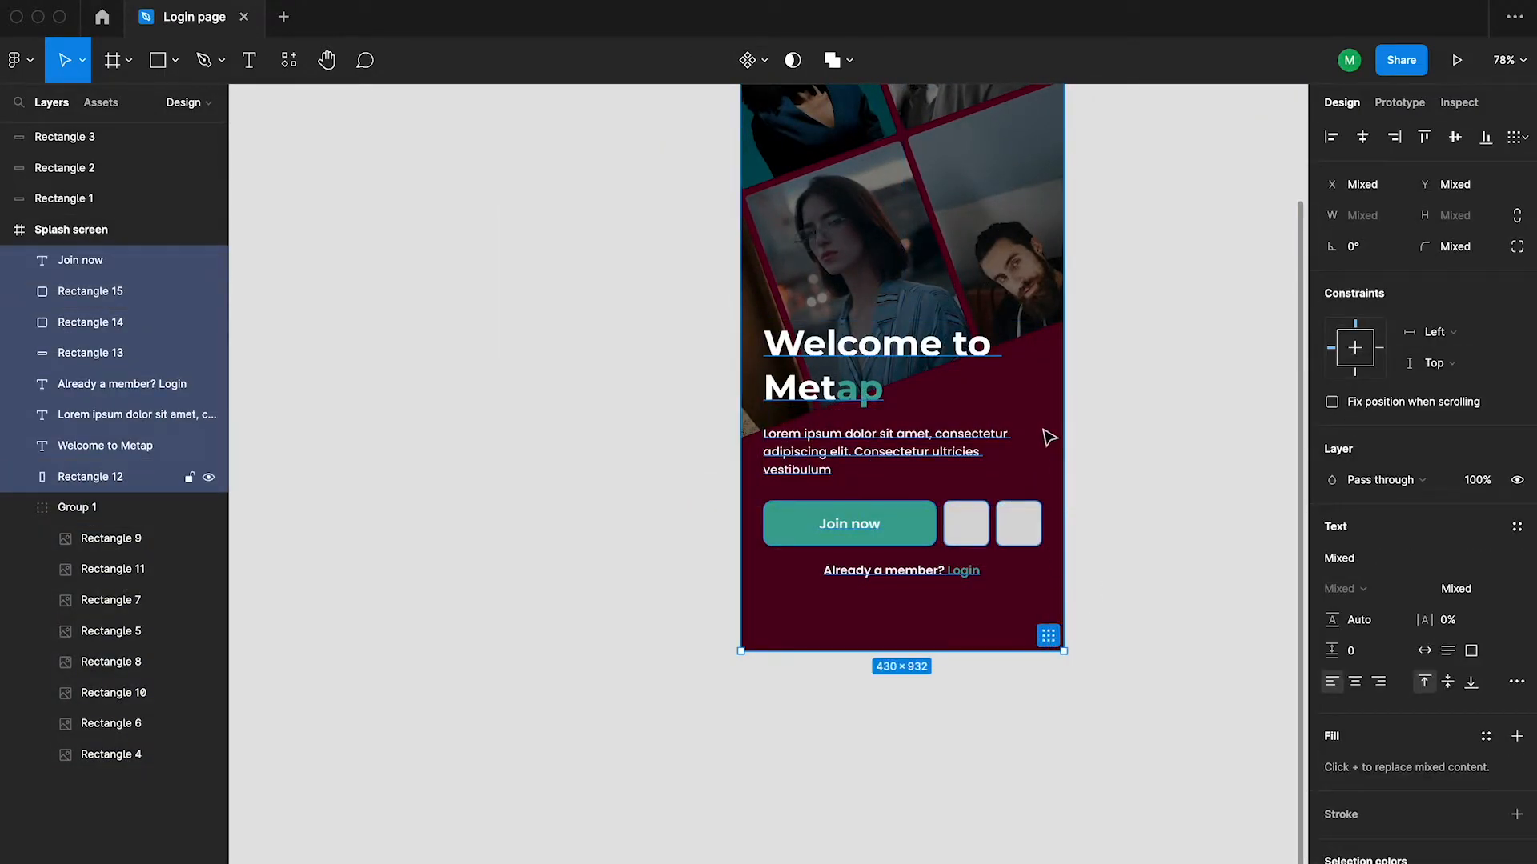
left_click(1046, 436, "shift")
key("shift+Down")
key("shift+Down")
key("shift+Down")
key("shift+Down")
key("shift+Down")
key("shift+Down")
key("shift+Down")
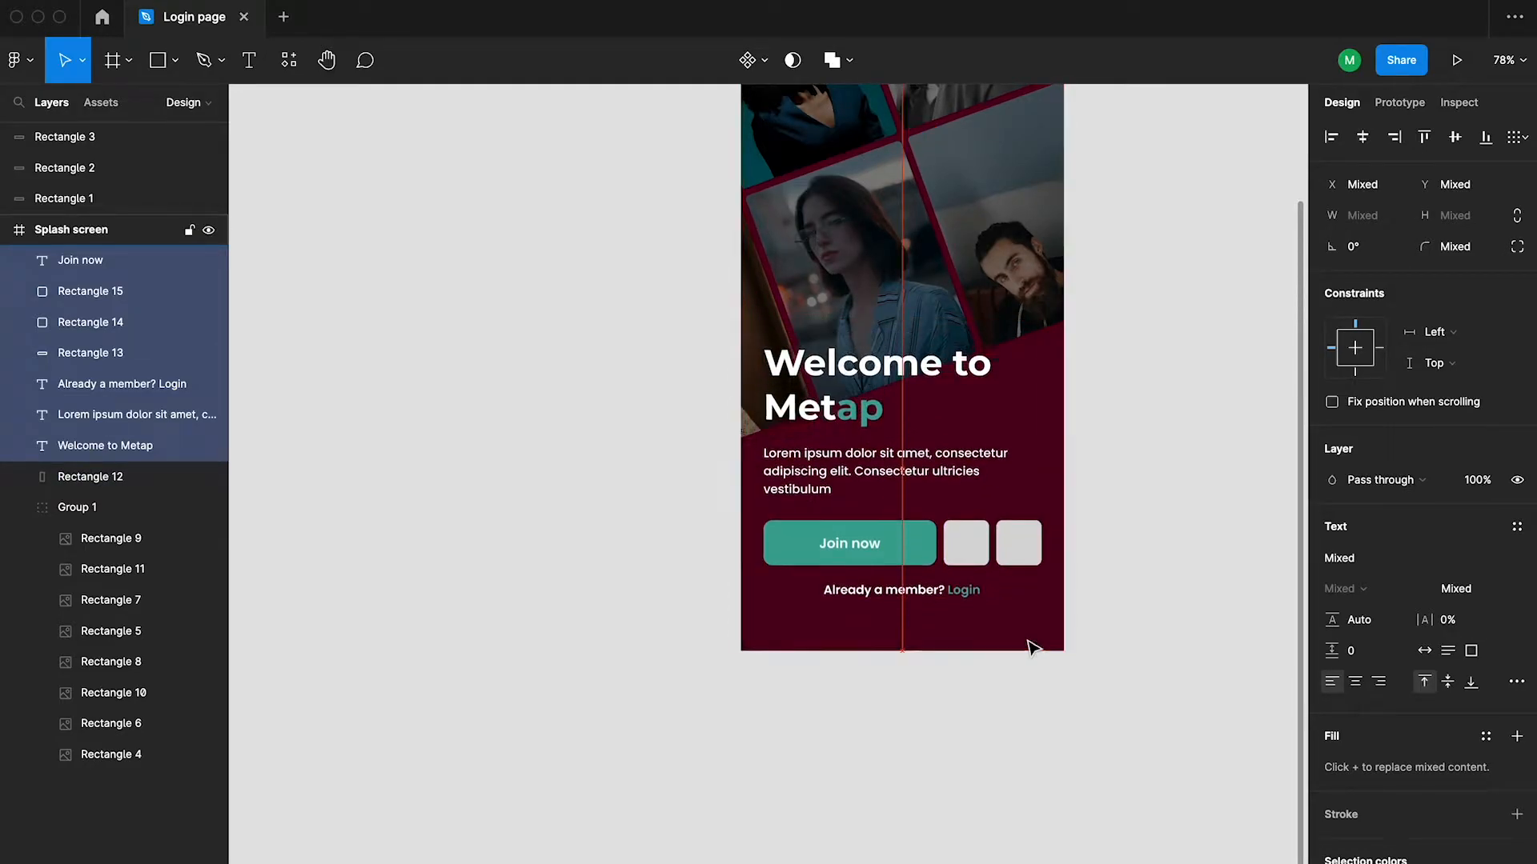
left_click(1101, 504)
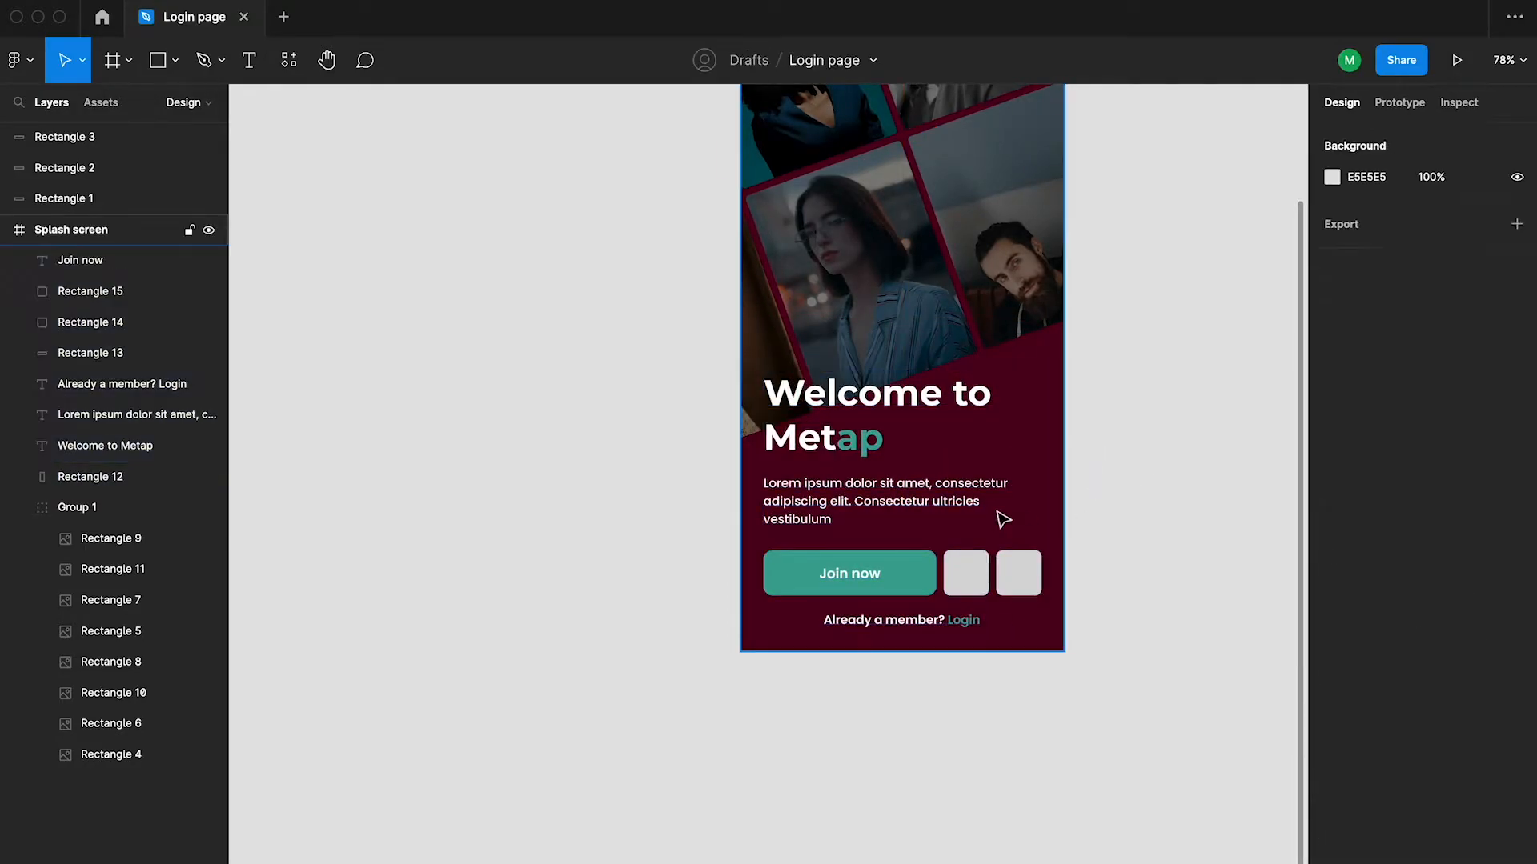
Group the "Join now" label with its teal button rectangle
scroll(1136, 432, "down", 3)
scroll(1126, 454, "up", 3)
scroll(1126, 454, "right", 2)
scroll(1126, 454, "down", 3)
scroll(1126, 453, "right", 1)
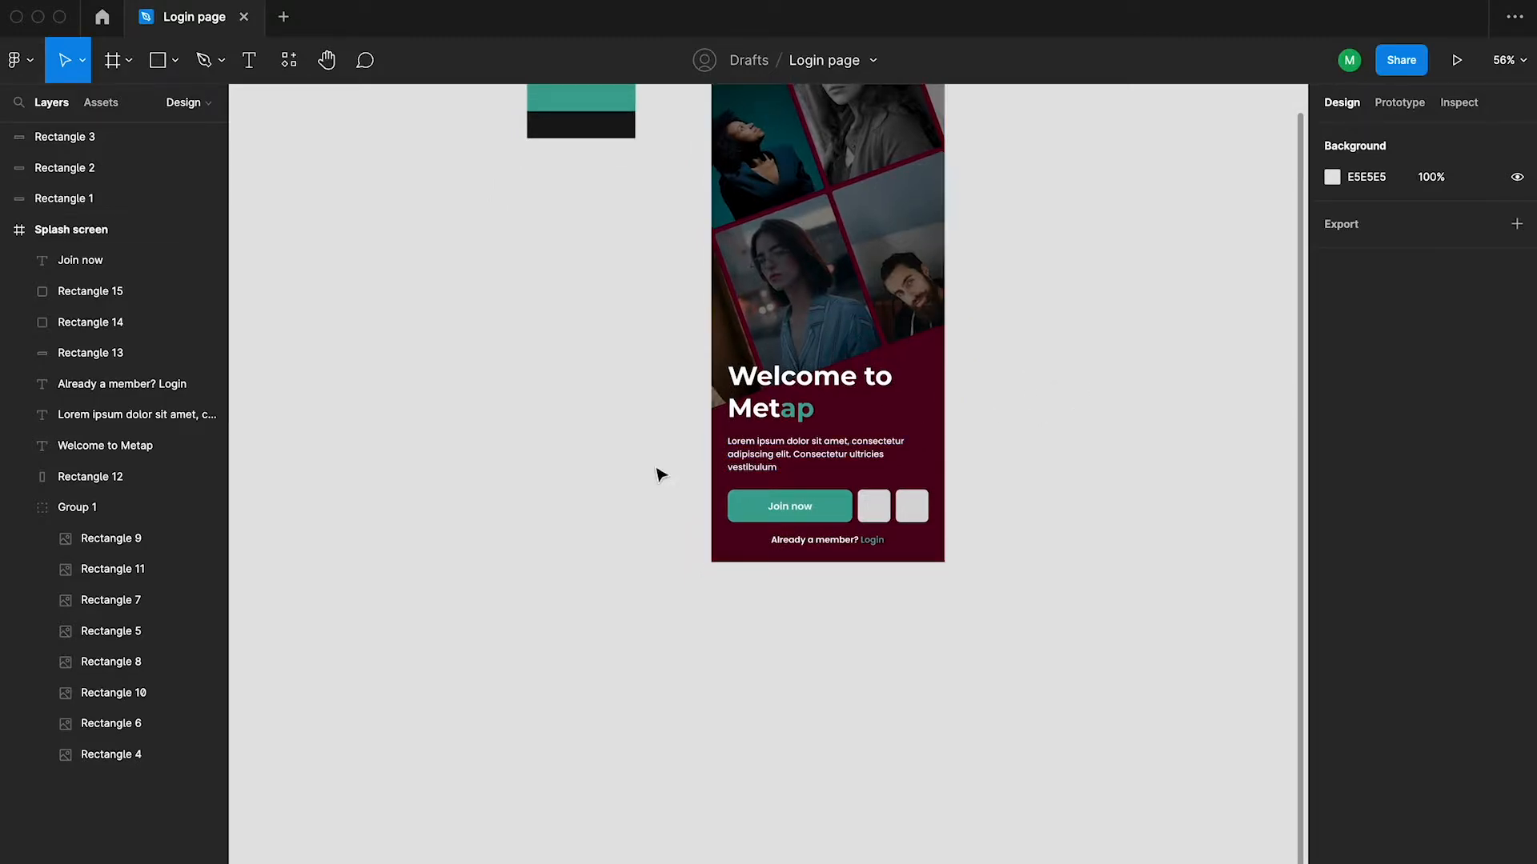
left_click(789, 506)
left_click(837, 512, "shift")
scroll(795, 505, "up", 5)
key("ctrl+g")
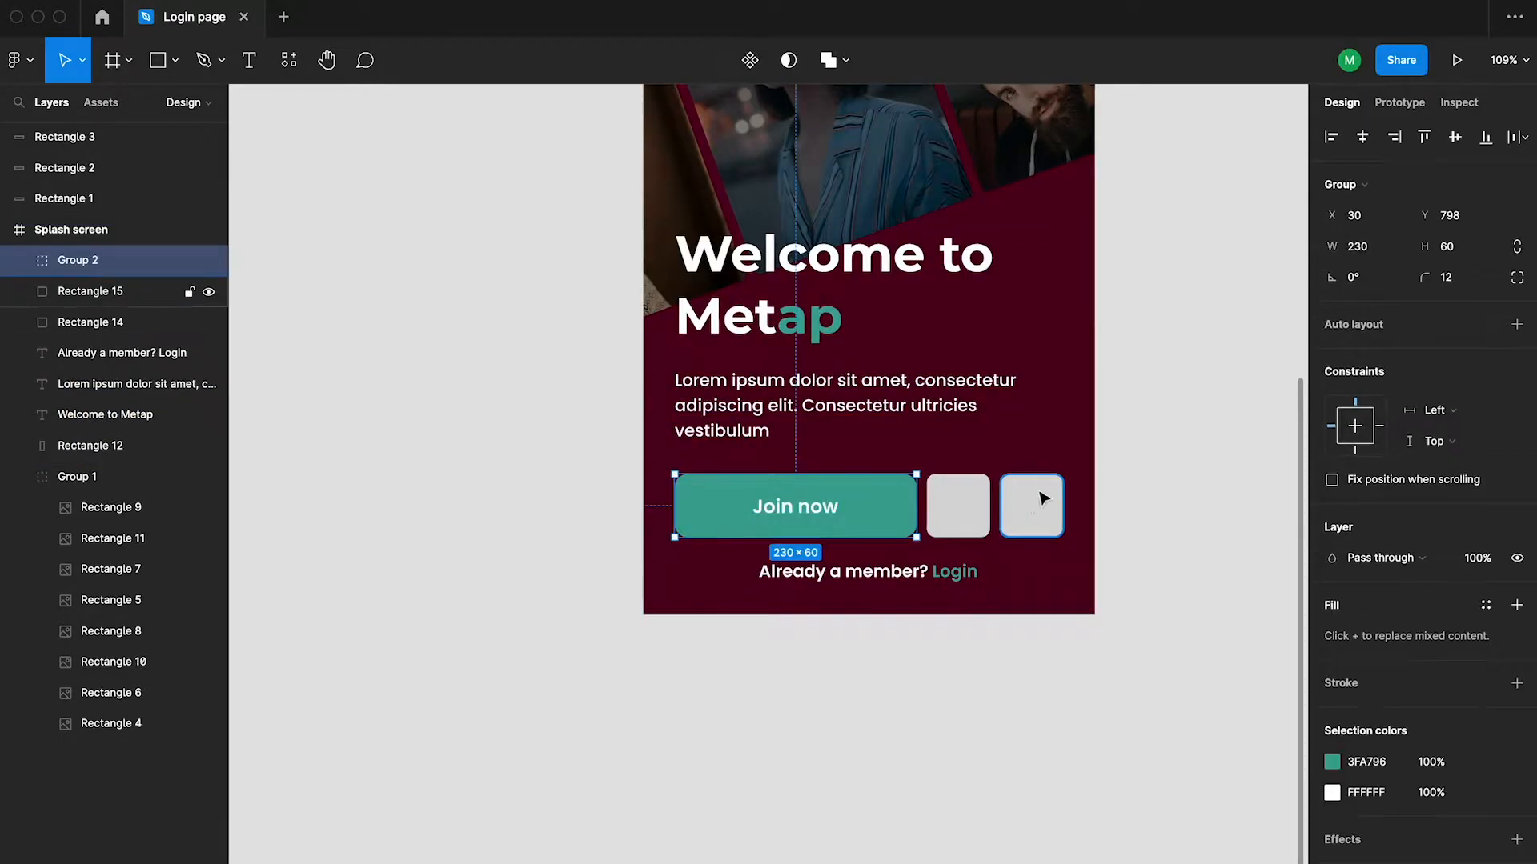
Move the heading, paragraph, button row and login line up together by 10 px
left_click_drag(1073, 596, 991, 347)
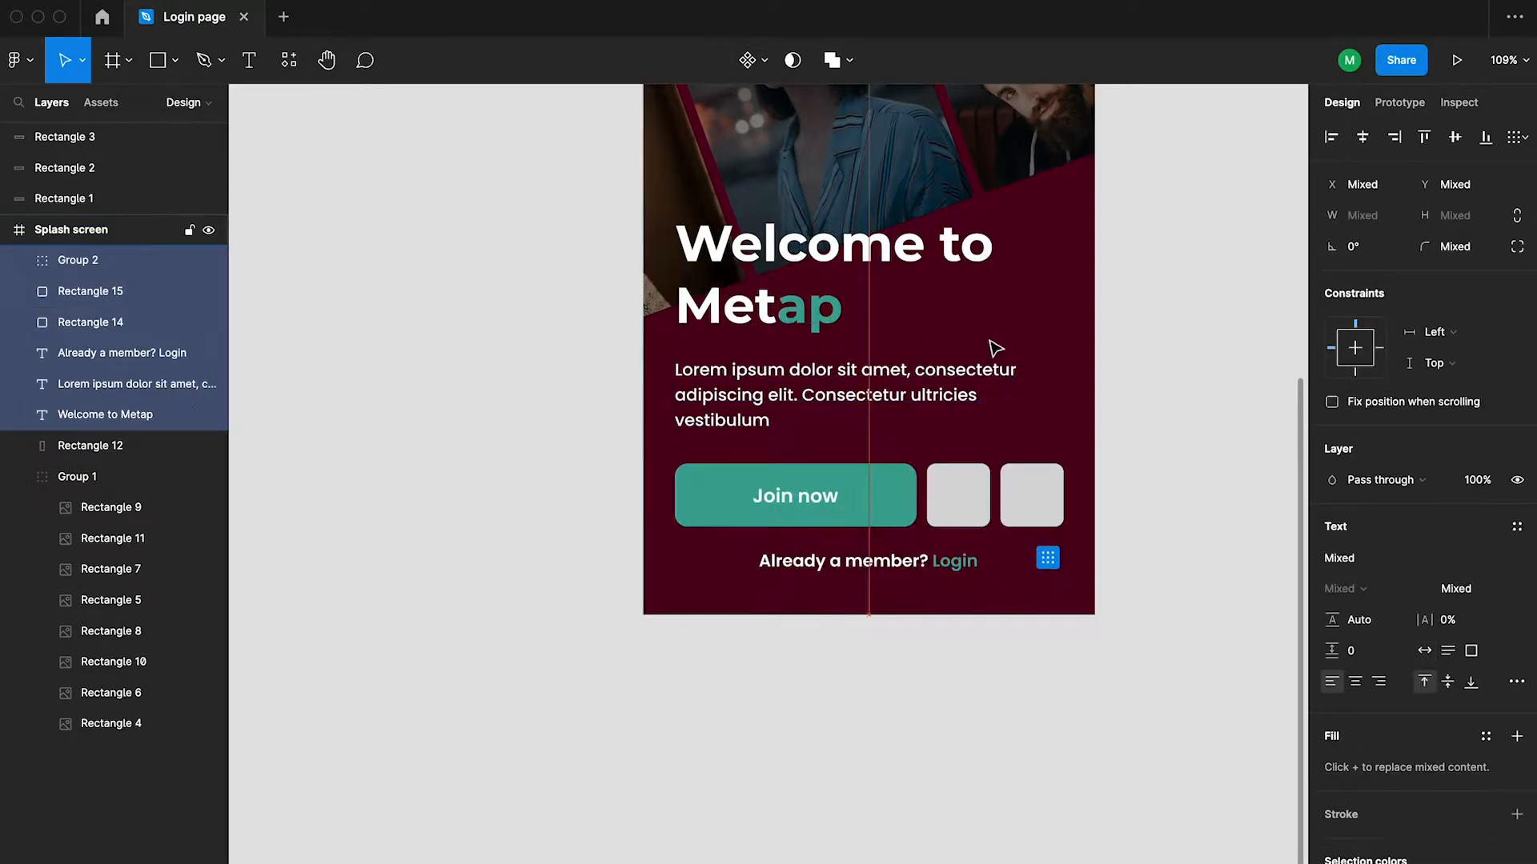
left_click(1163, 484)
scroll(1163, 483, "right", 2)
Set the "Already a member? Login" text to size 14 and centre it horizontally again
left_click(885, 569)
left_click(1468, 595)
type("14")
key("Return")
left_click(1152, 588)
left_click(858, 568)
left_click(1362, 141)
left_click(1116, 498)
Nudge the "Already a member? Login" line down to Y 871
left_click(909, 565)
key("alt+Down")
key("alt+Down")
key("alt+Down")
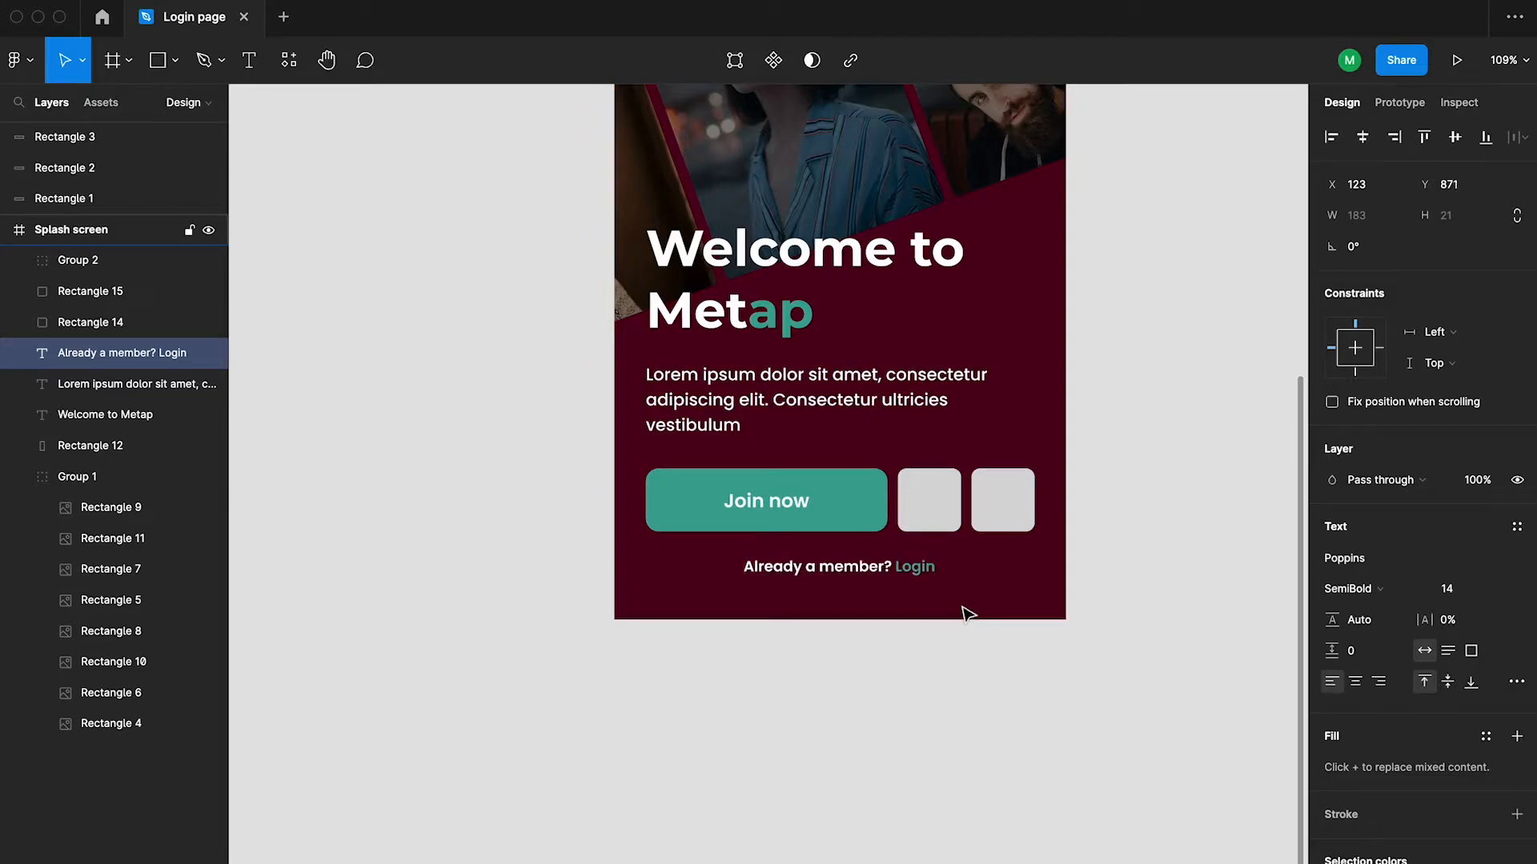
Select the "Join now" group with both grey squares and nudge the row up a few pixels
left_click(865, 512)
left_click(924, 544)
scroll(1122, 525, "down", 2)
left_click(878, 501)
left_click(957, 501, "shift")
left_click(1019, 501, "shift")
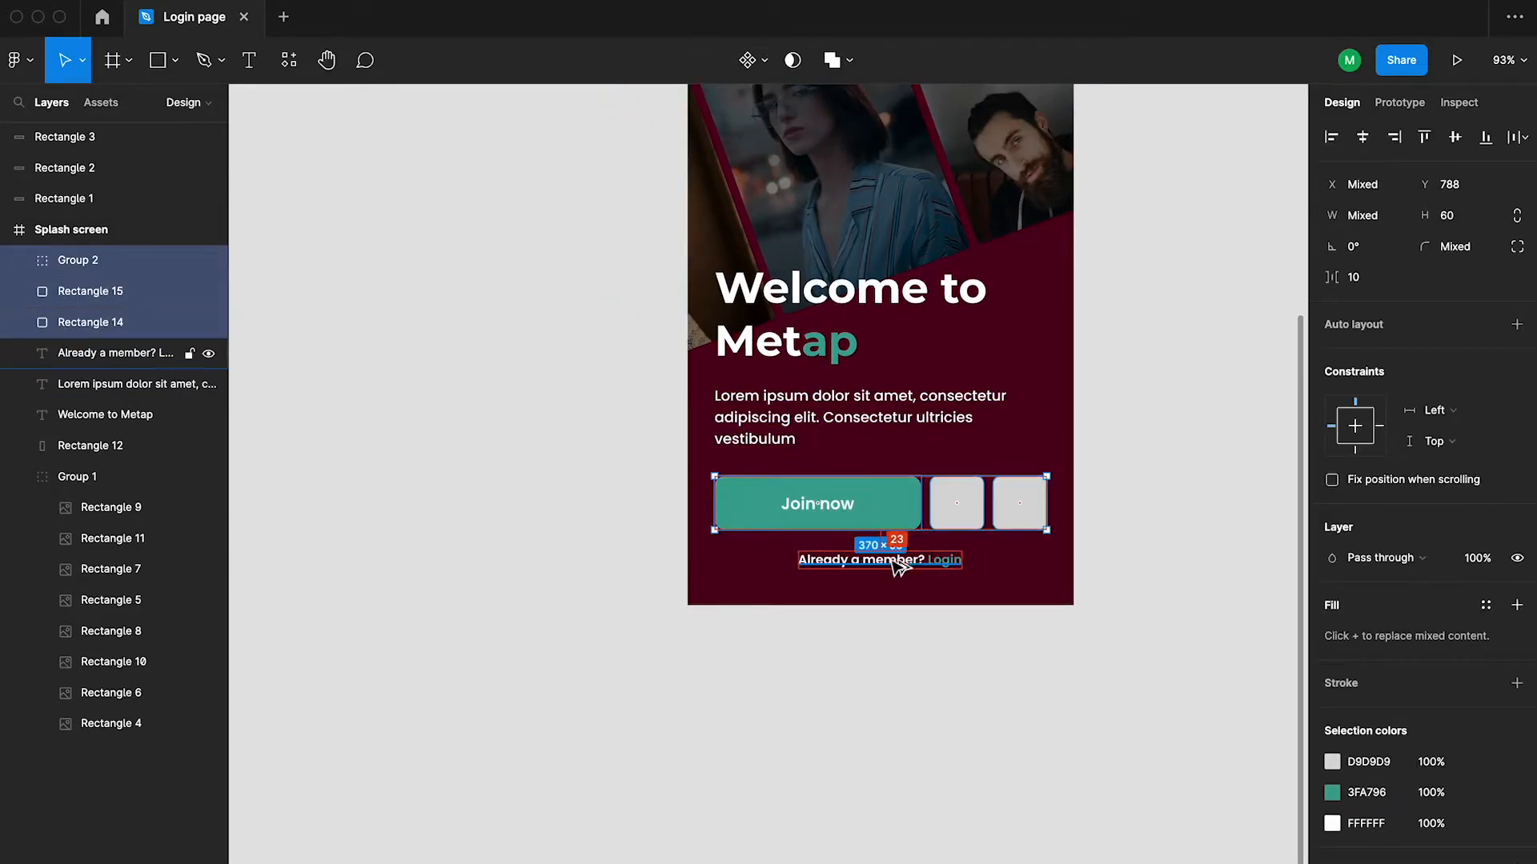
key("Up")
key("Up")
key("Up")
key("Up")
key("Up")
Nudge the heading and the placeholder paragraph up together by a few pixels
left_click(849, 417)
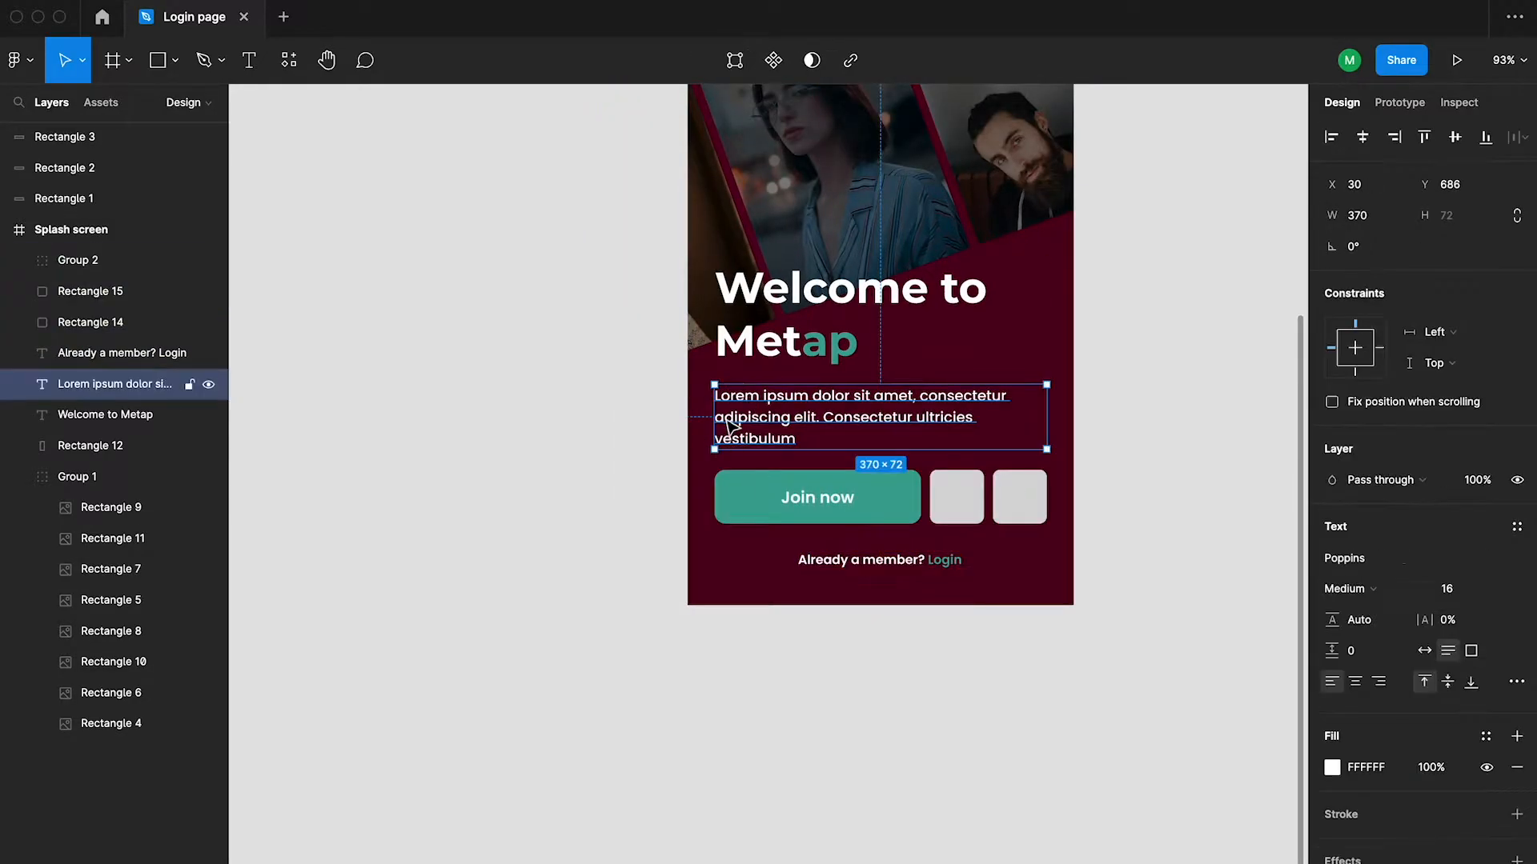
left_click(849, 304, "shift")
key("Down")
key("Down")
key("Down")
key("shift+Up")
left_click(1104, 452)
Open the Iconify plugin and search for "facebook" icons
scroll(1104, 464, "right", 2)
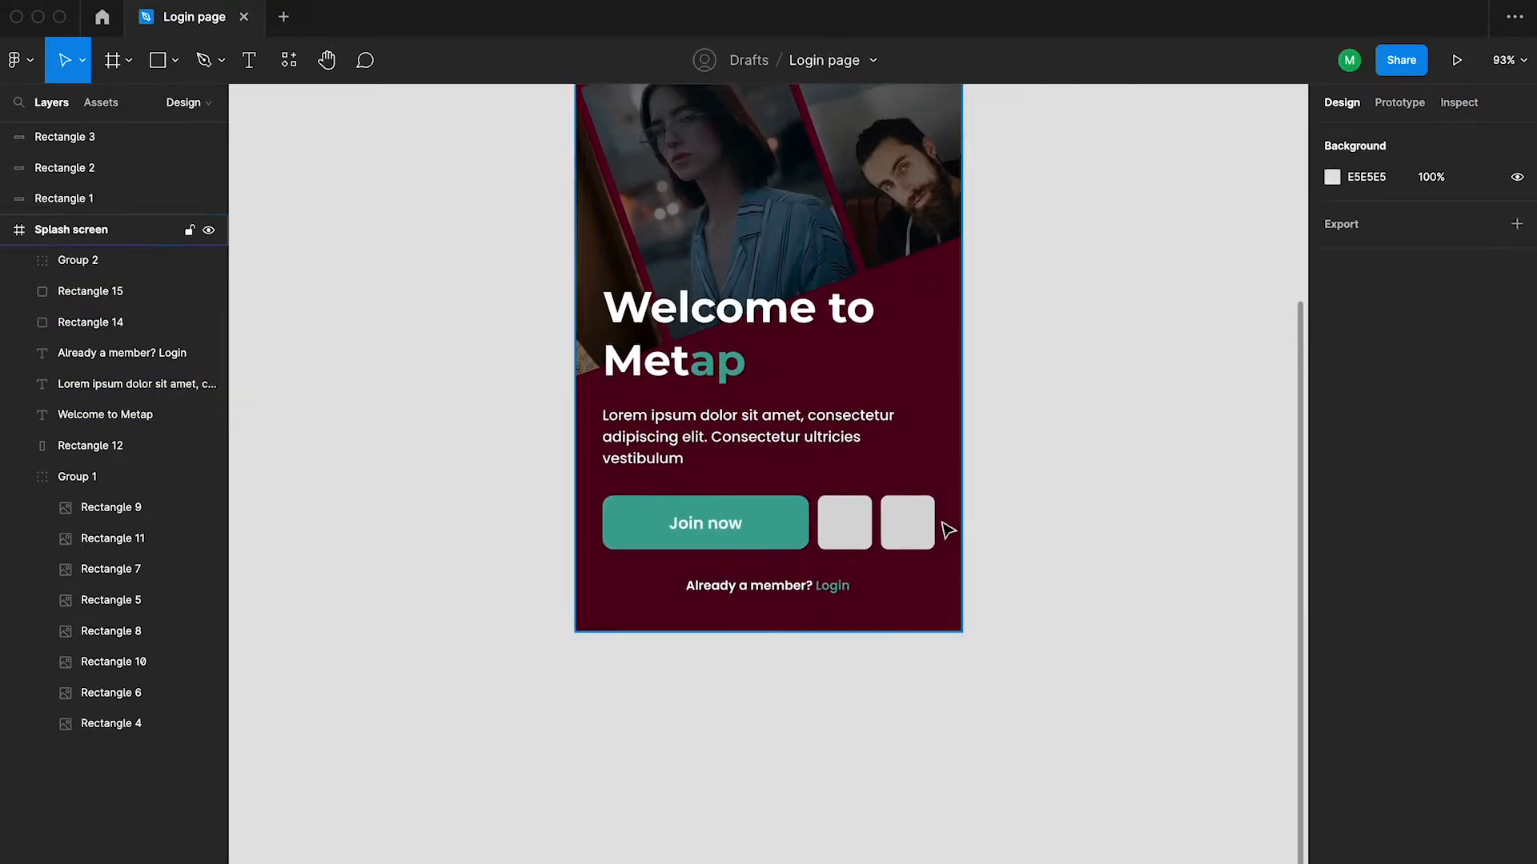
left_click(849, 524)
left_click(906, 524, "shift")
right_click(1061, 250)
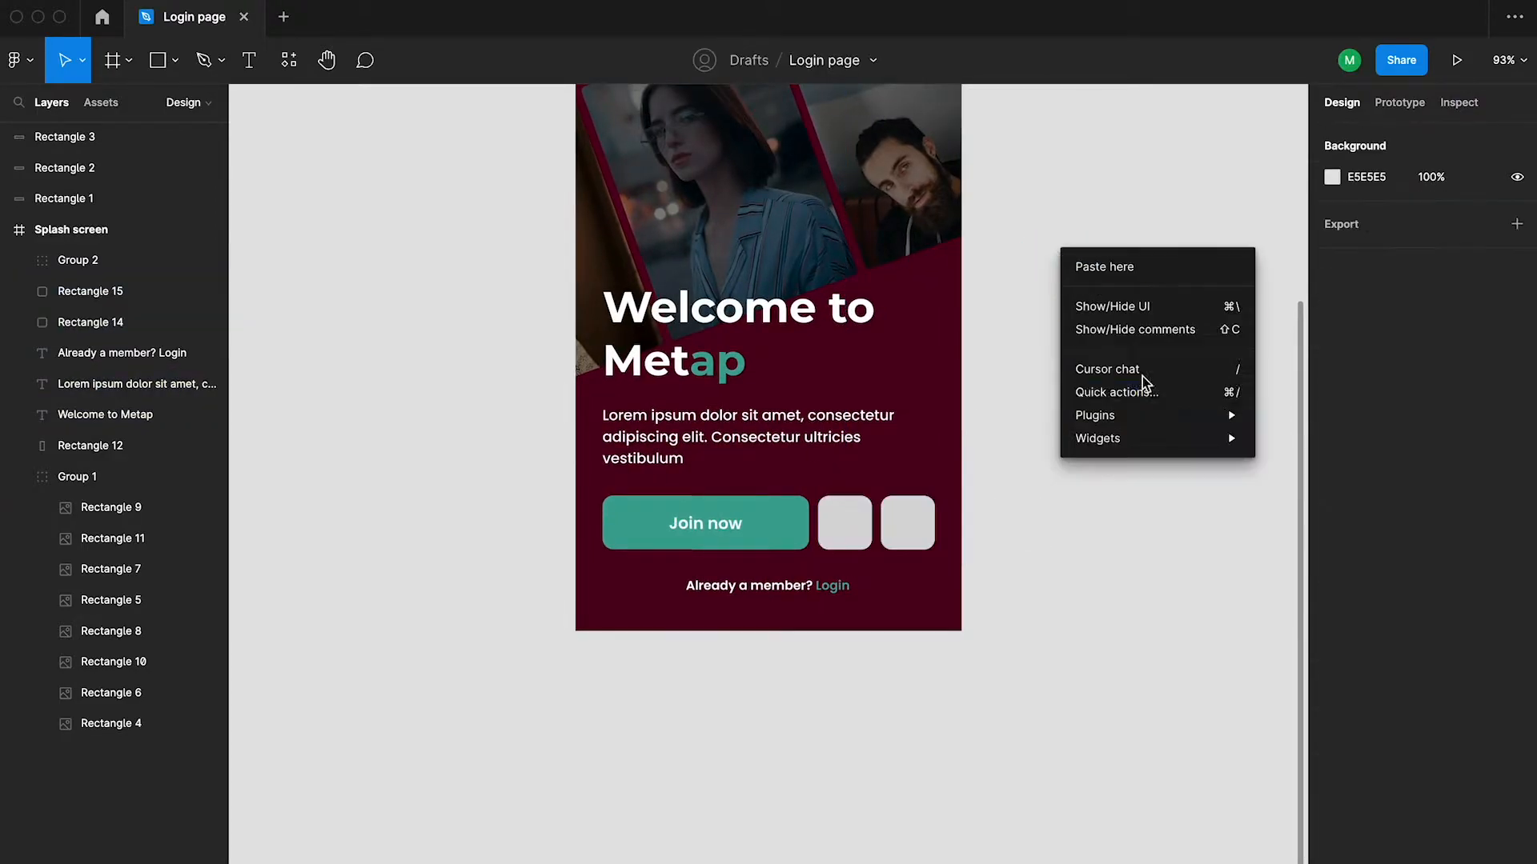
mouse_move(1149, 413)
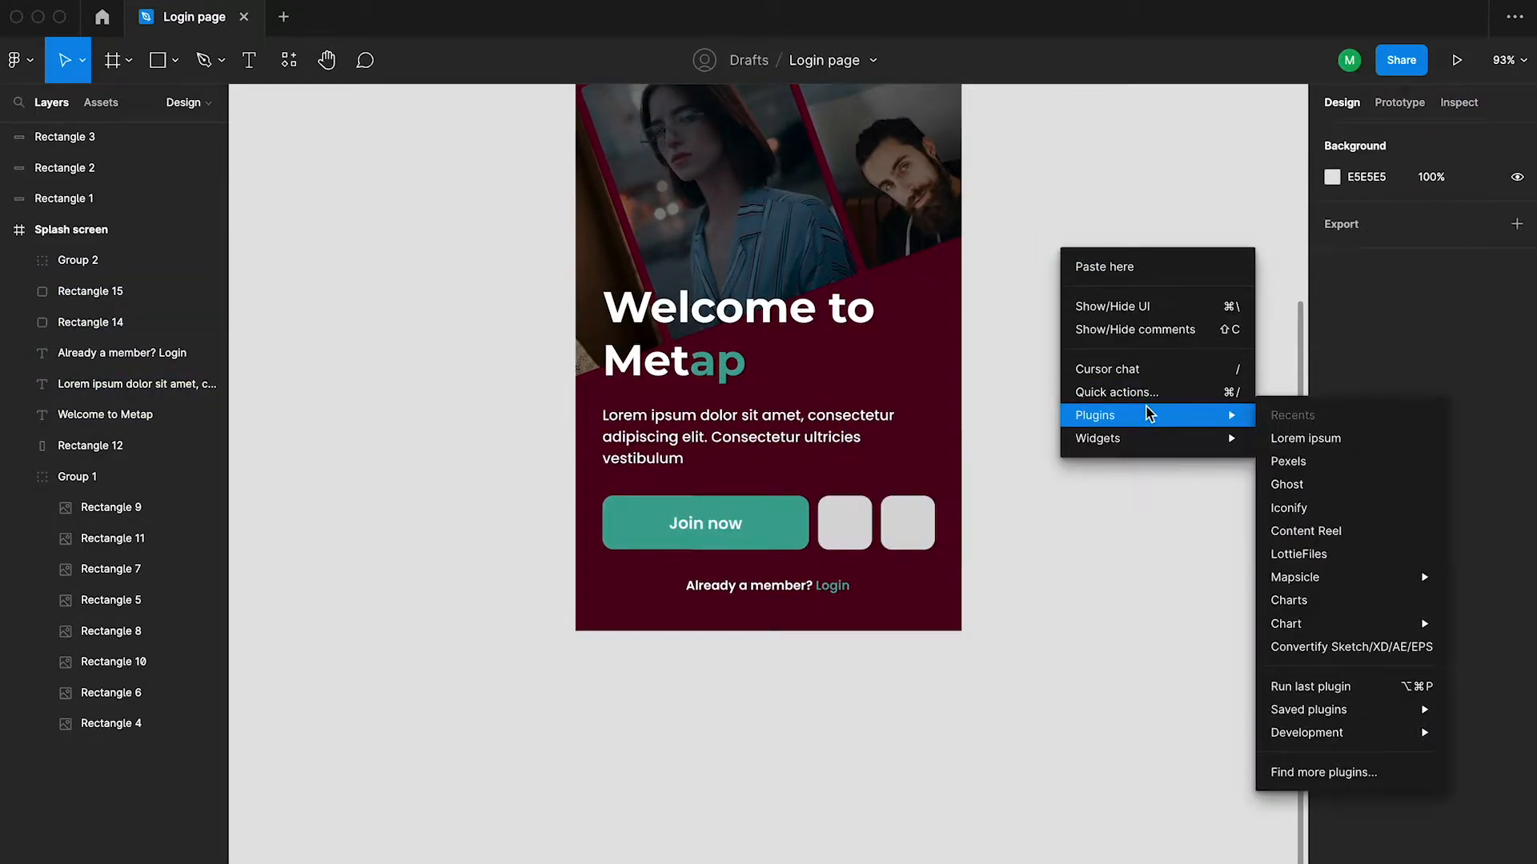
left_click(1324, 505)
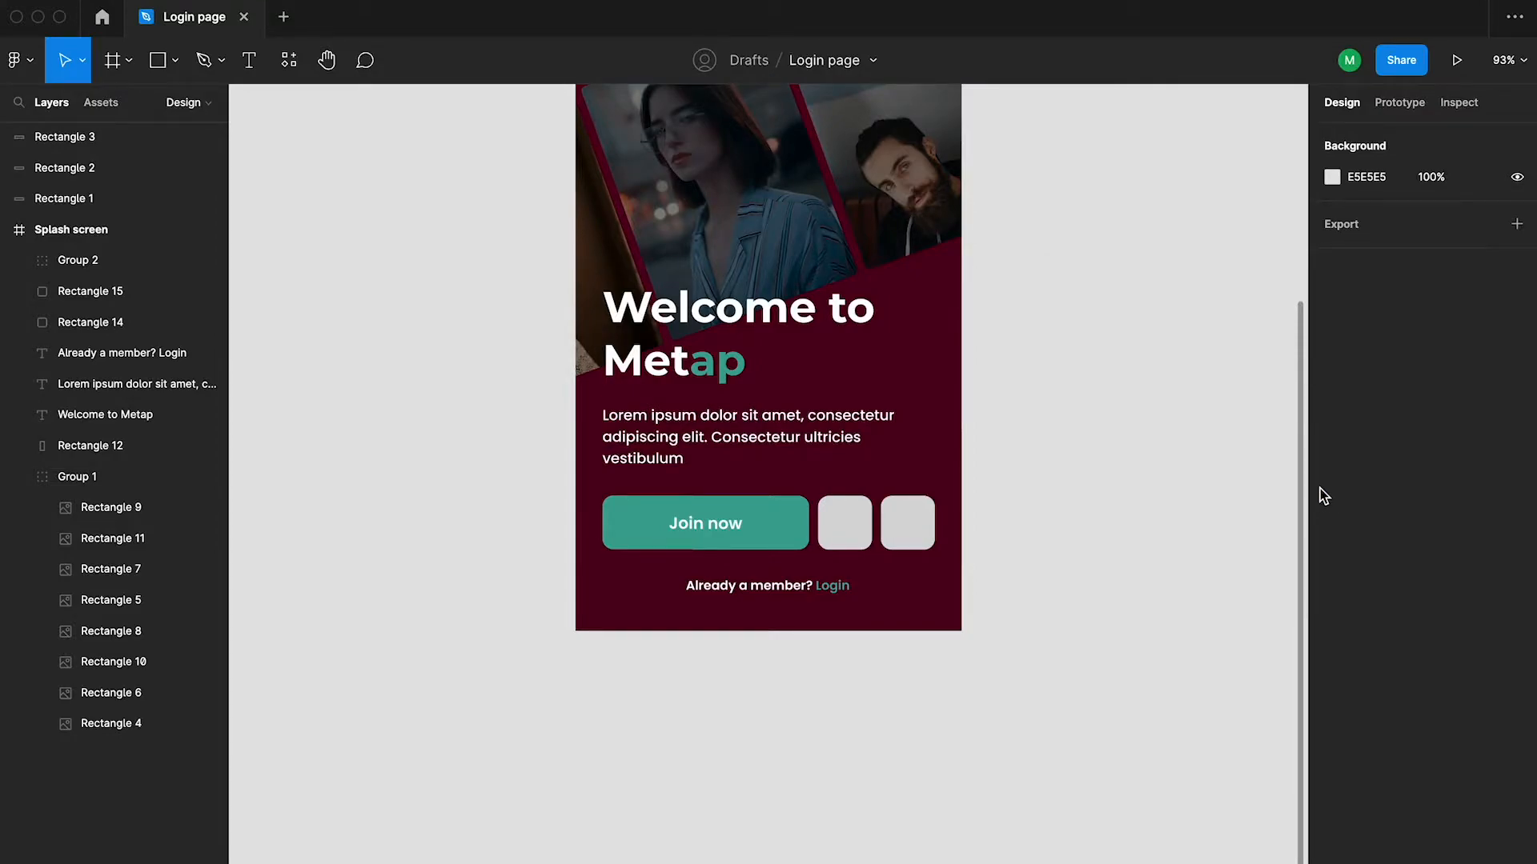
type("facebo")
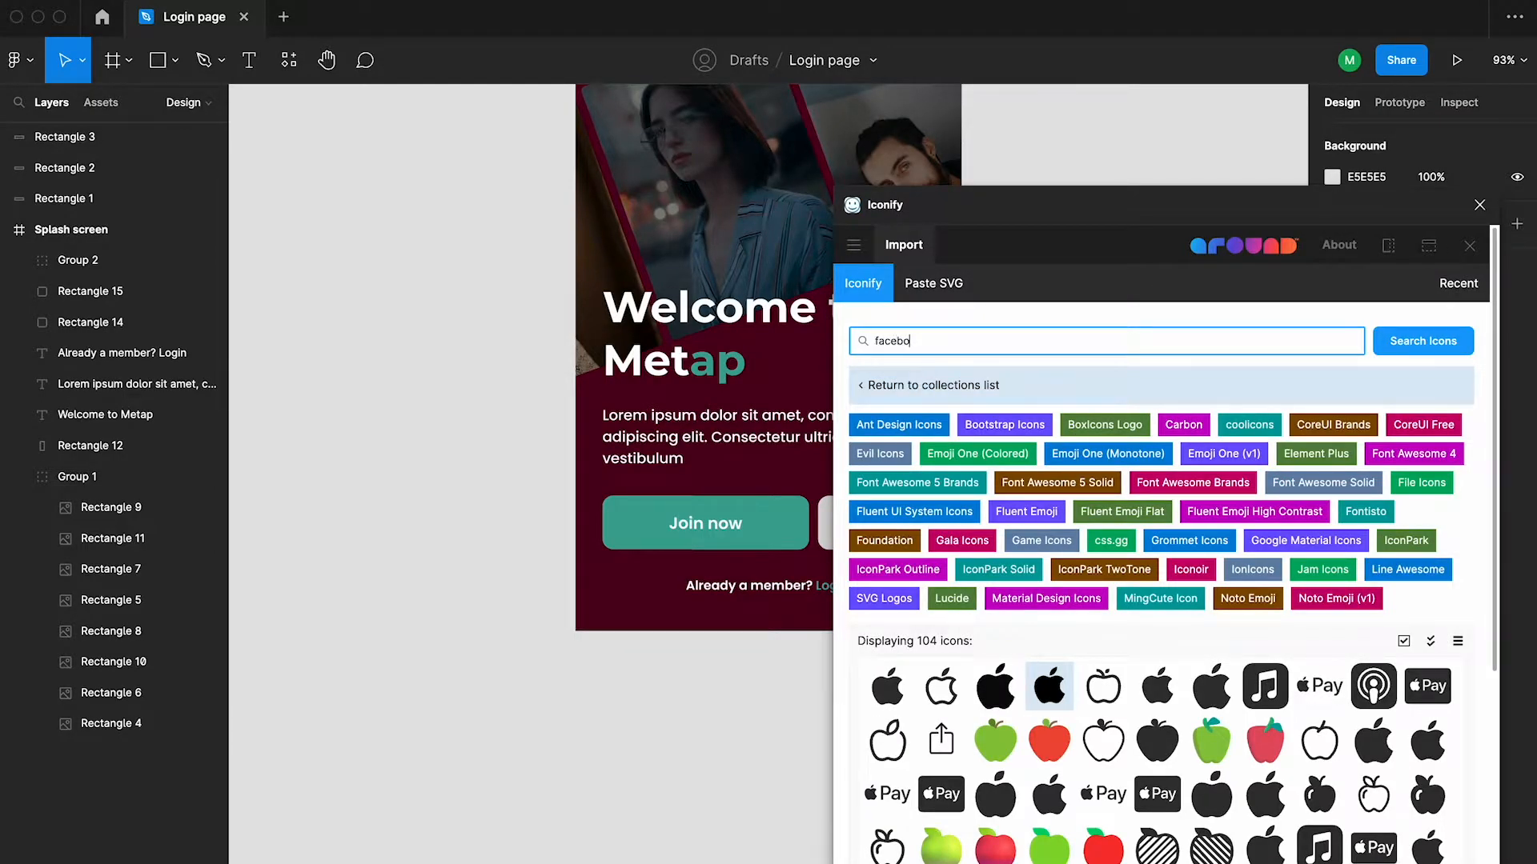
type("ok")
key("Return")
scroll(1203, 640, "down", 1)
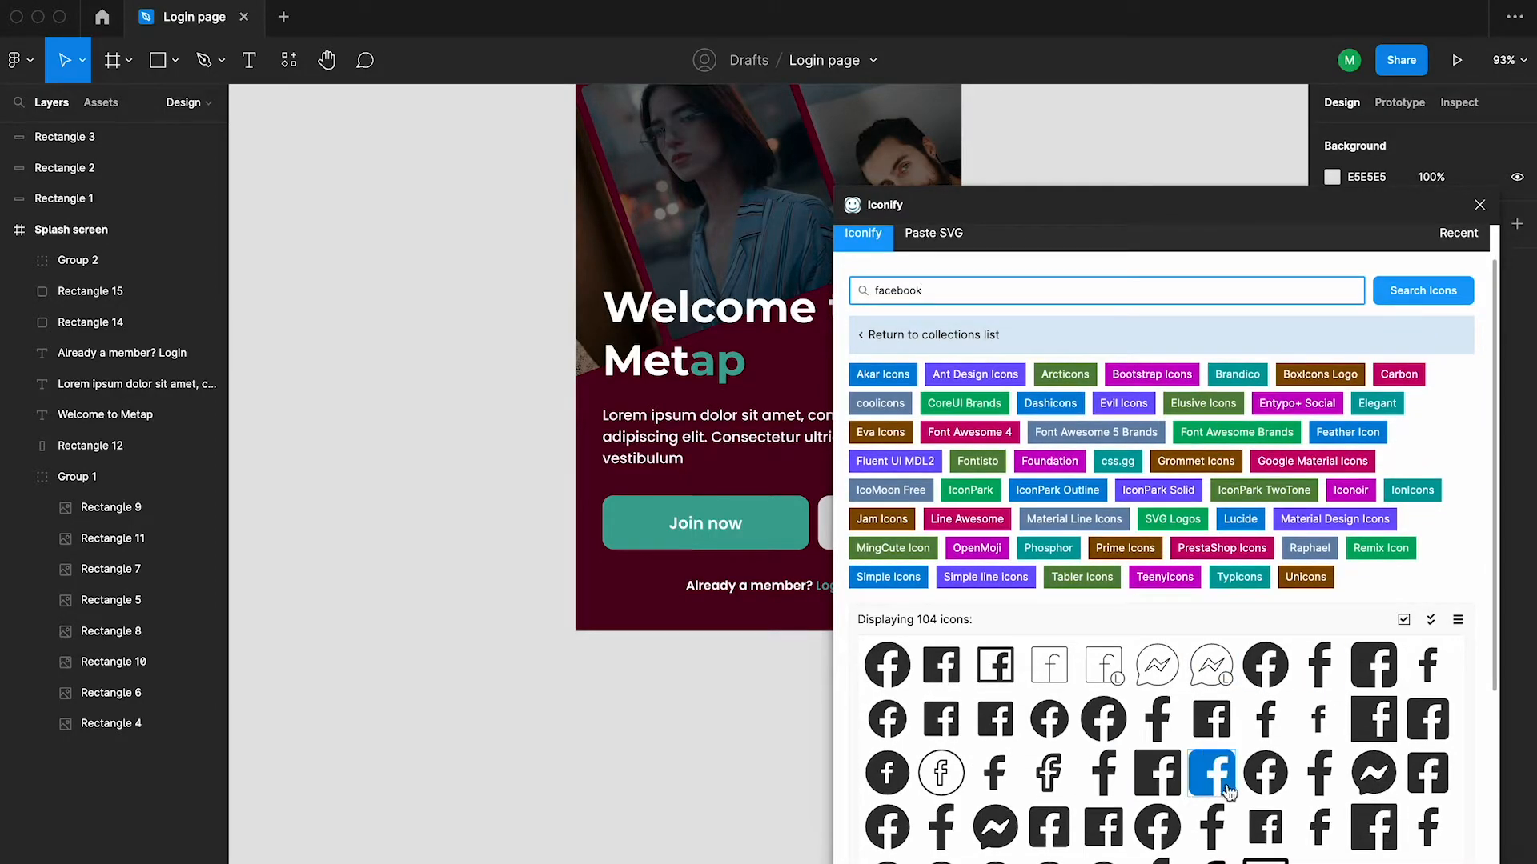
Choose the cib:facebook-f icon from the results and import it into the design
scroll(1319, 692, "down", 2)
left_click(1157, 591)
scroll(1160, 608, "down", 3)
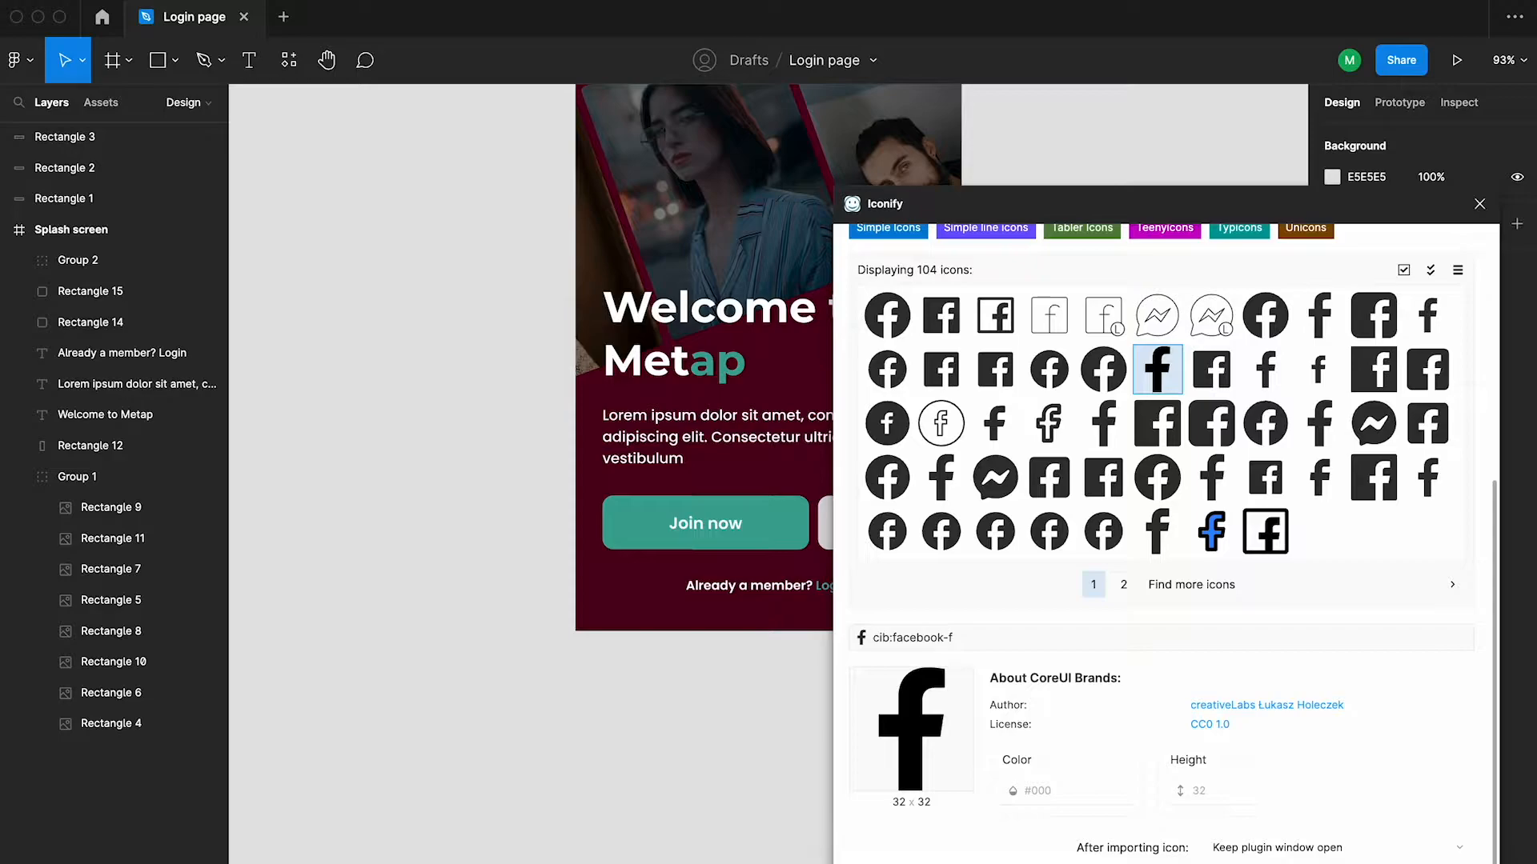
left_click_drag(1158, 203, 1091, 76)
left_click(1136, 788)
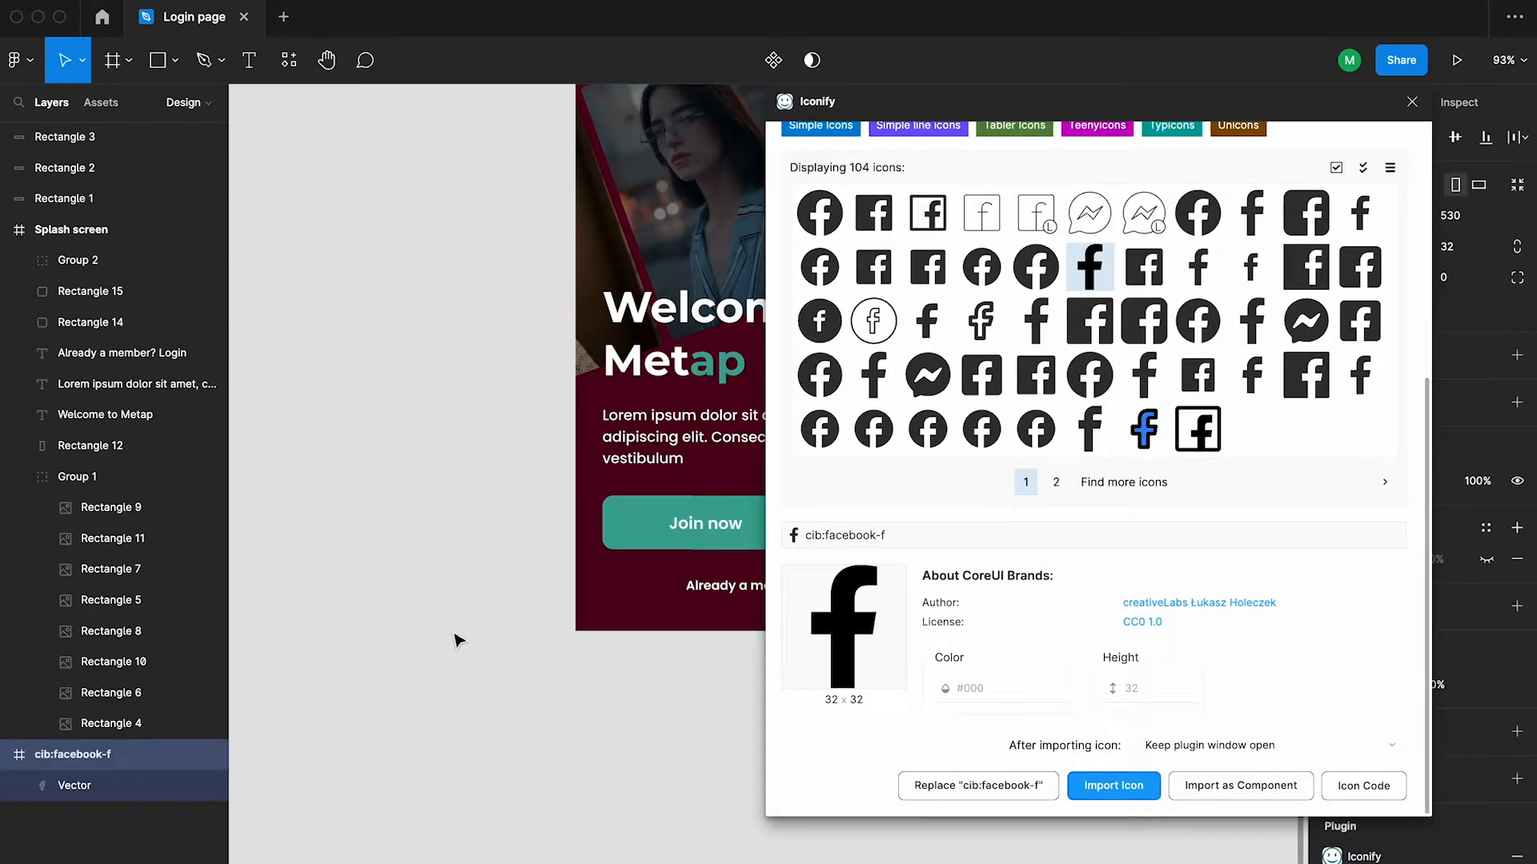
Close Iconify, place the Facebook icon on the first grey square, shrink it slightly and centre it there
left_click(1412, 102)
left_click(977, 511)
left_click_drag(976, 511, 852, 509)
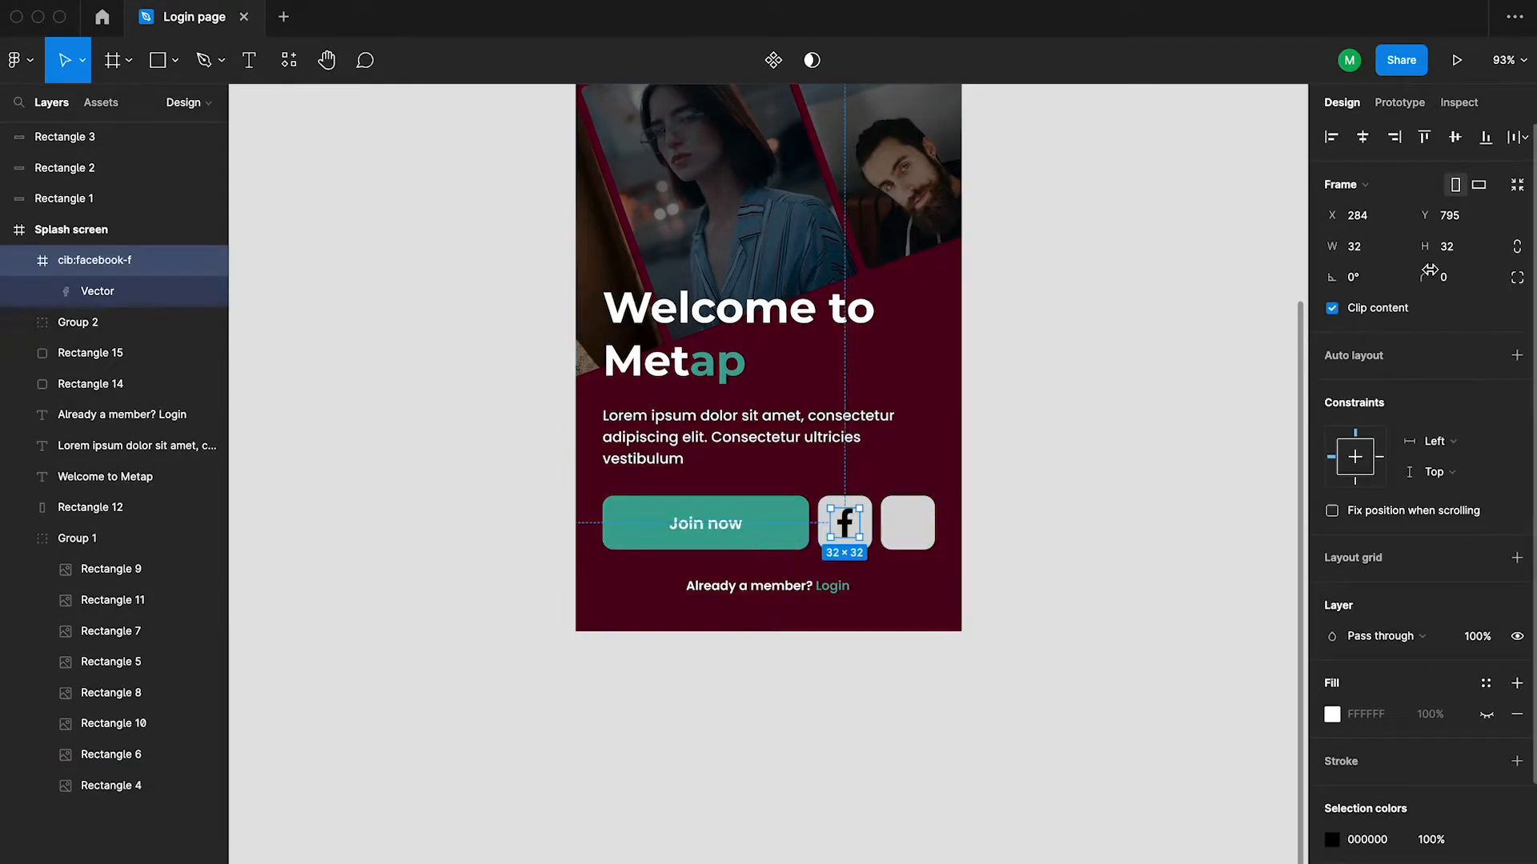
scroll(849, 534, "up", 5)
left_click(863, 529, "shift")
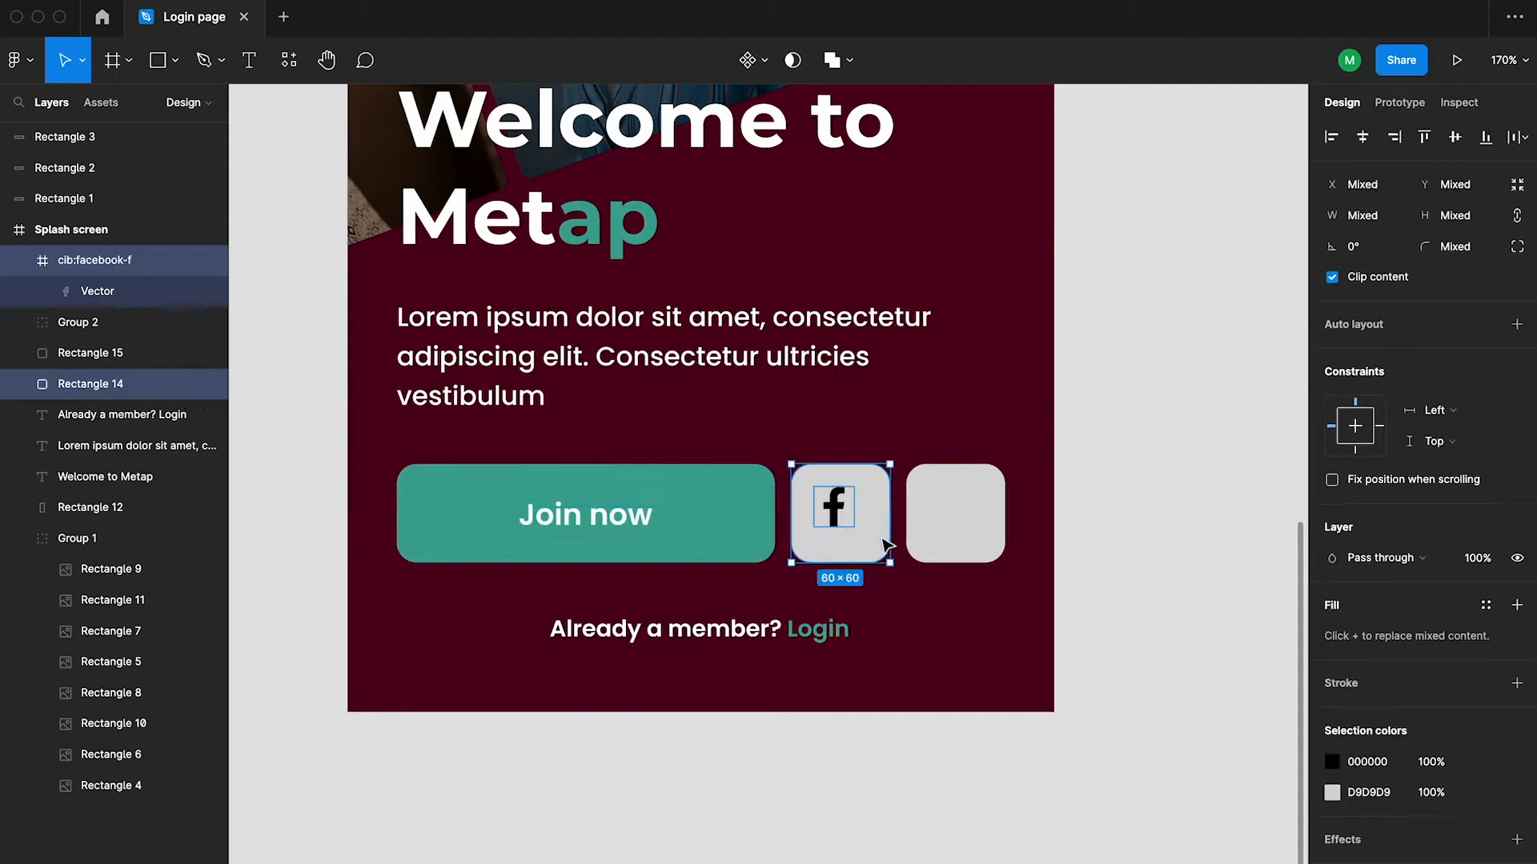
key("Escape")
key("shift+1")
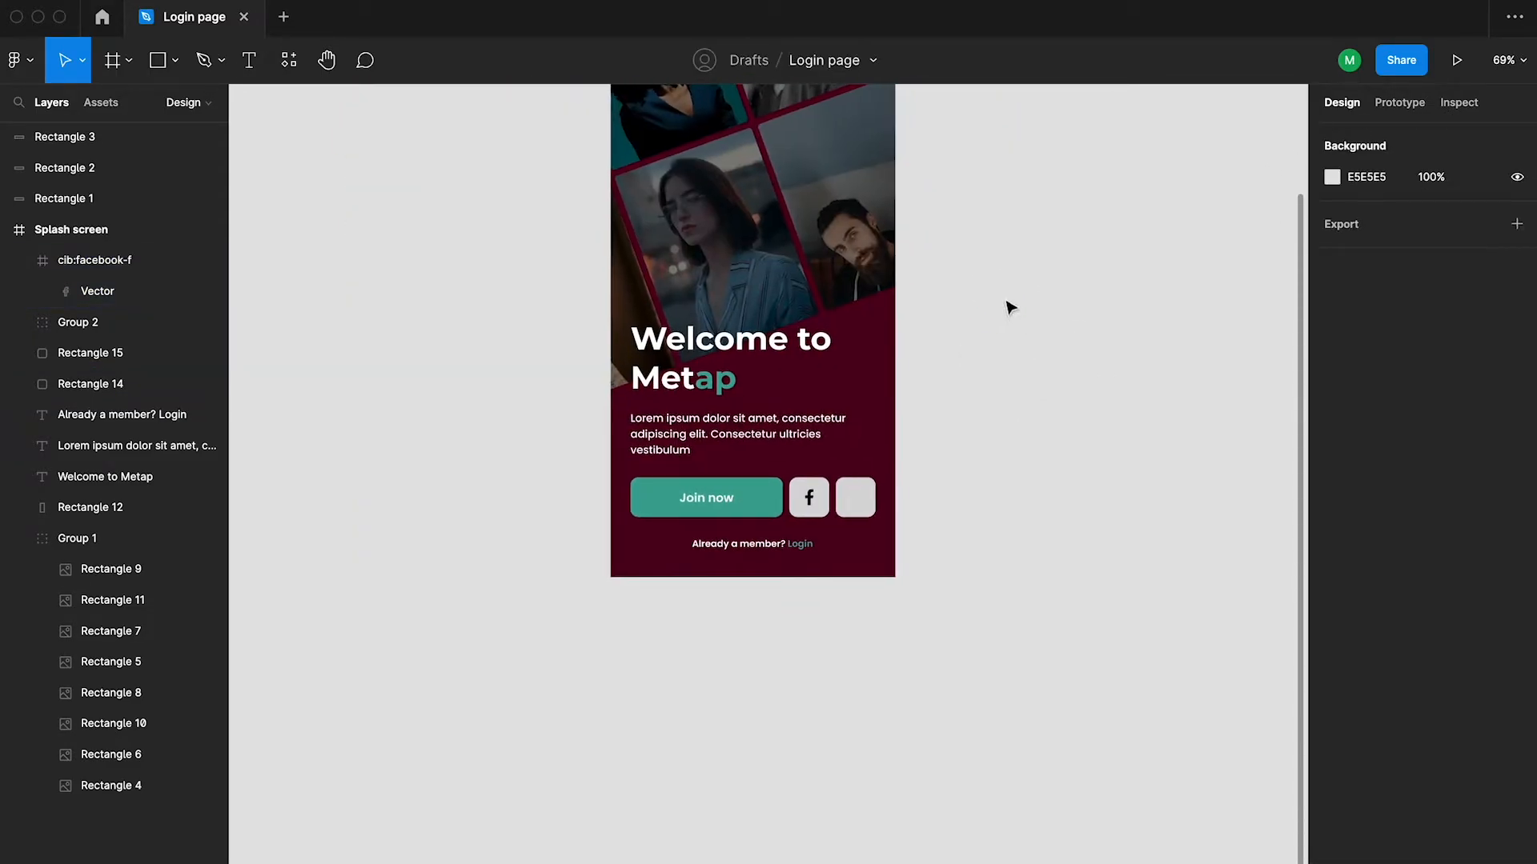
Reopen the Iconify plugin and search for "Google" icons
right_click(1006, 300)
mouse_move(1077, 459)
left_click(1244, 482)
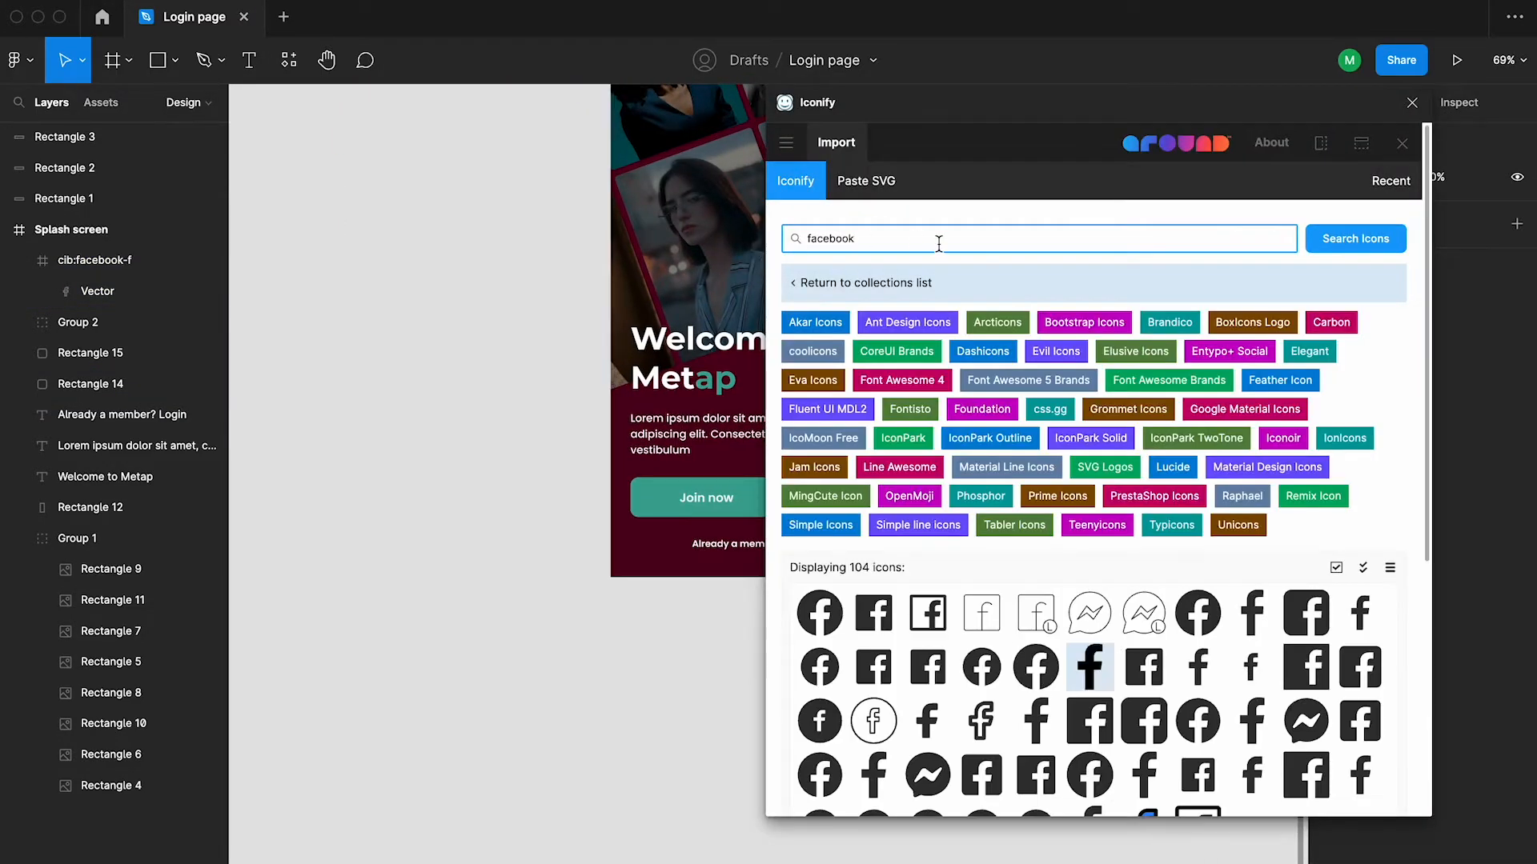
type("Google")
key("Return")
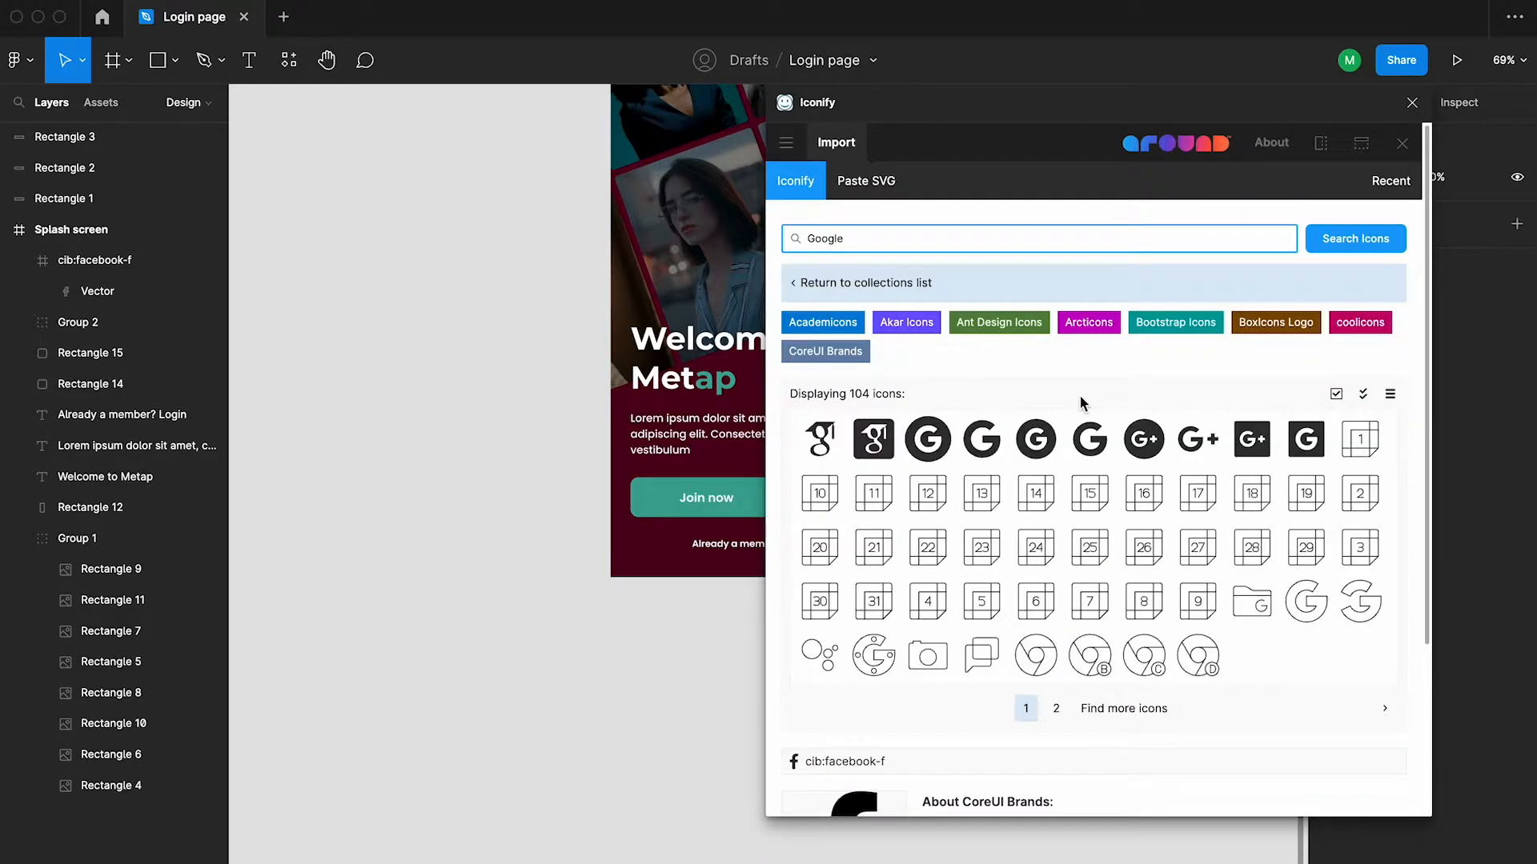
Choose the akar-icons:google-fill icon from the results and import it
scroll(941, 496, "down", 5)
scroll(948, 460, "up", 2)
left_click(976, 303)
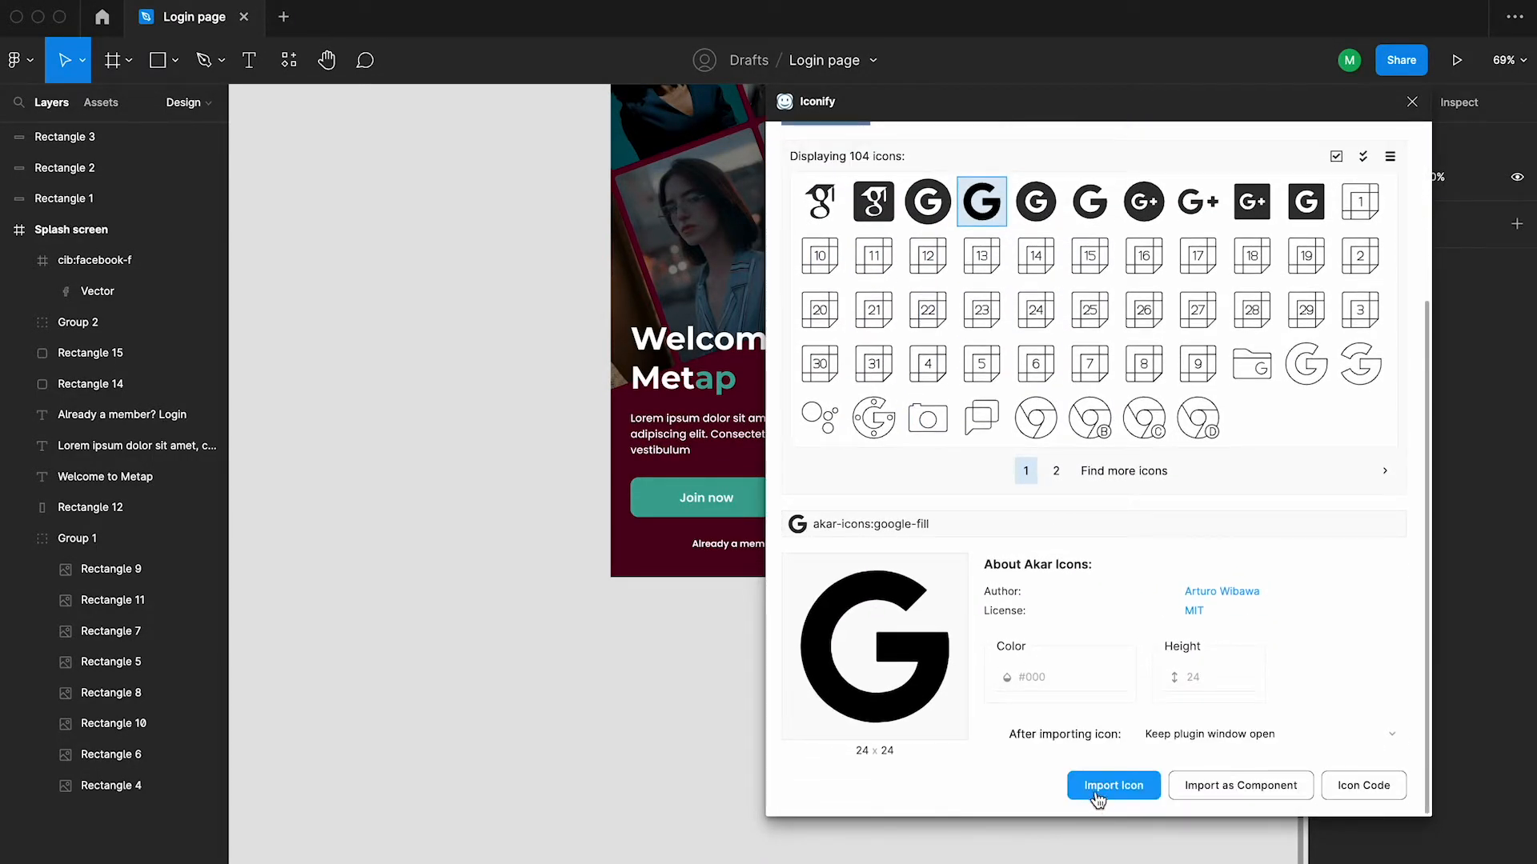
left_click(1091, 796)
Place the Google icon on the second grey square and centre it there
scroll(938, 498, "up", 5)
left_click_drag(948, 504, 857, 485)
scroll(861, 496, "up", 1)
left_click(881, 517, "shift")
left_click(1096, 416)
Show the rulers and add two horizontal guides at the upper and lower edges of the Facebook icon
scroll(804, 540, "up", 1)
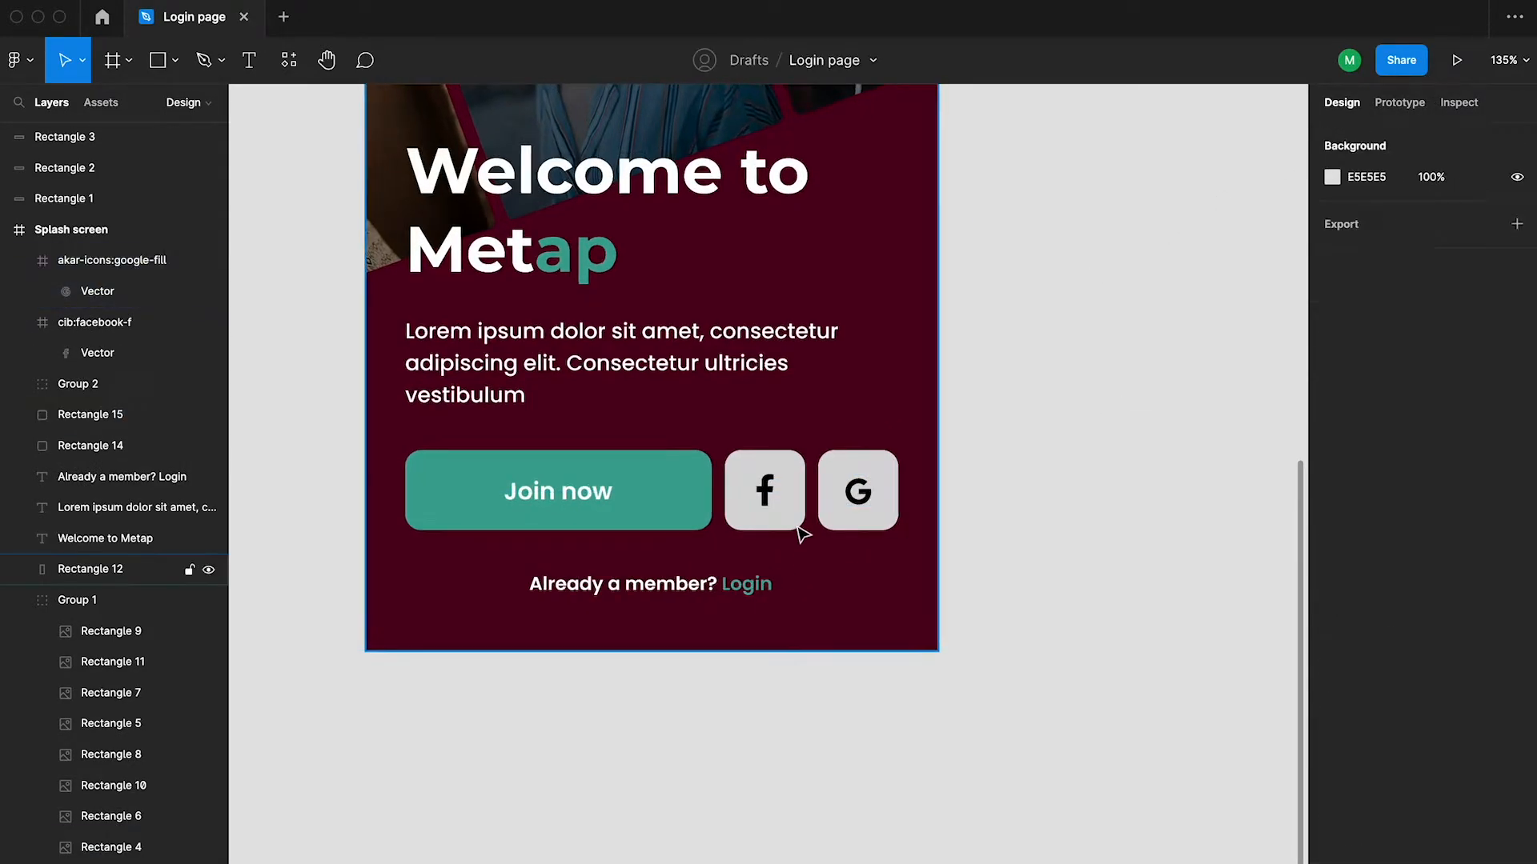
scroll(798, 533, "up", 3)
key("shift+r")
left_click_drag(806, 94, 793, 450)
left_click_drag(861, 95, 830, 497)
Enlarge the Google icon and centre it vertically on its grey square, with the rulers hidden
left_click(886, 477)
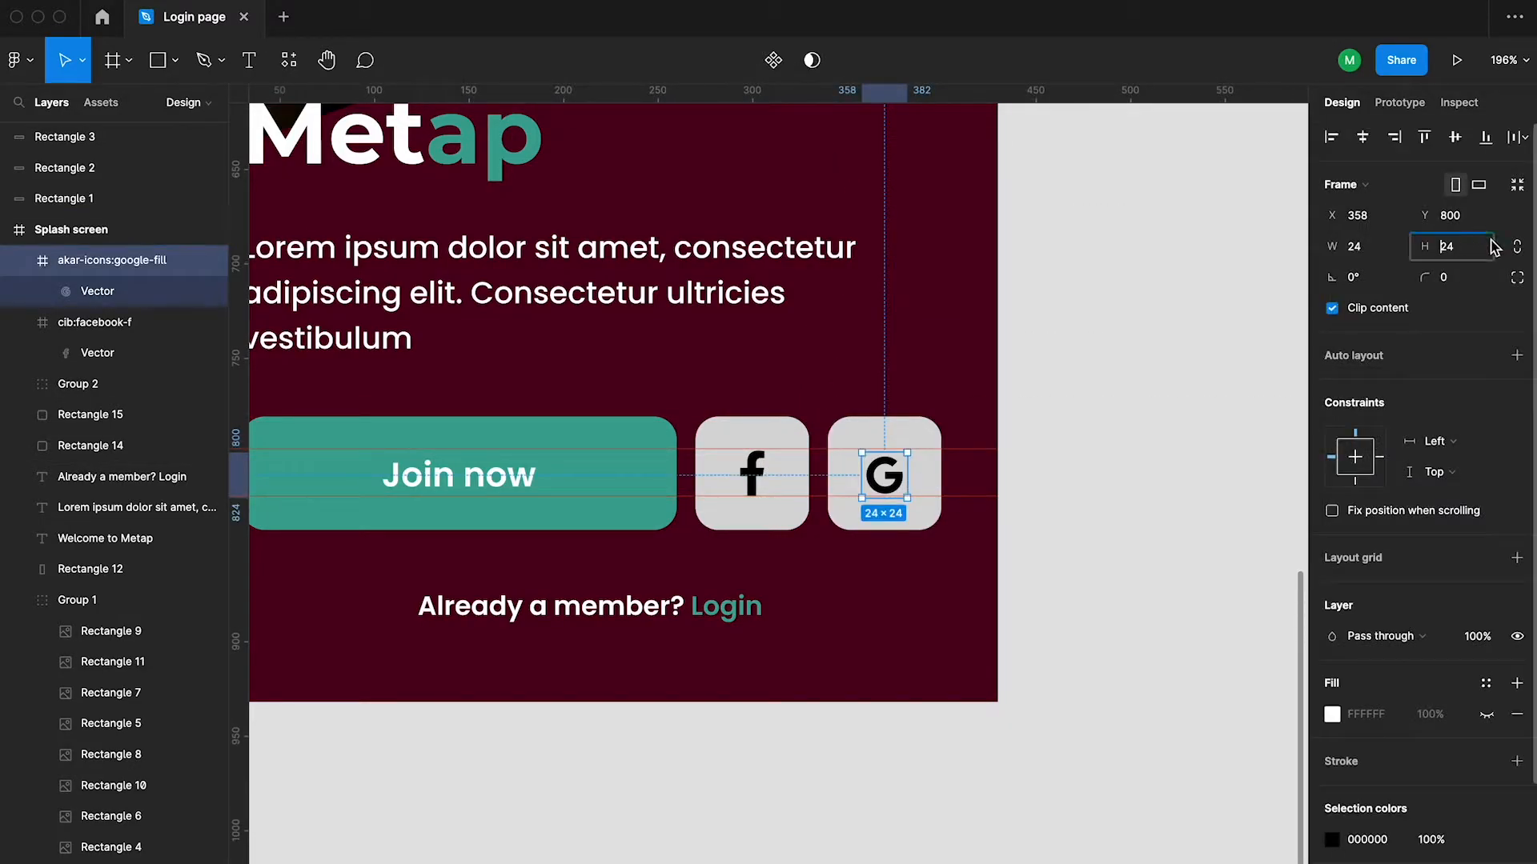
left_click(935, 480, "shift")
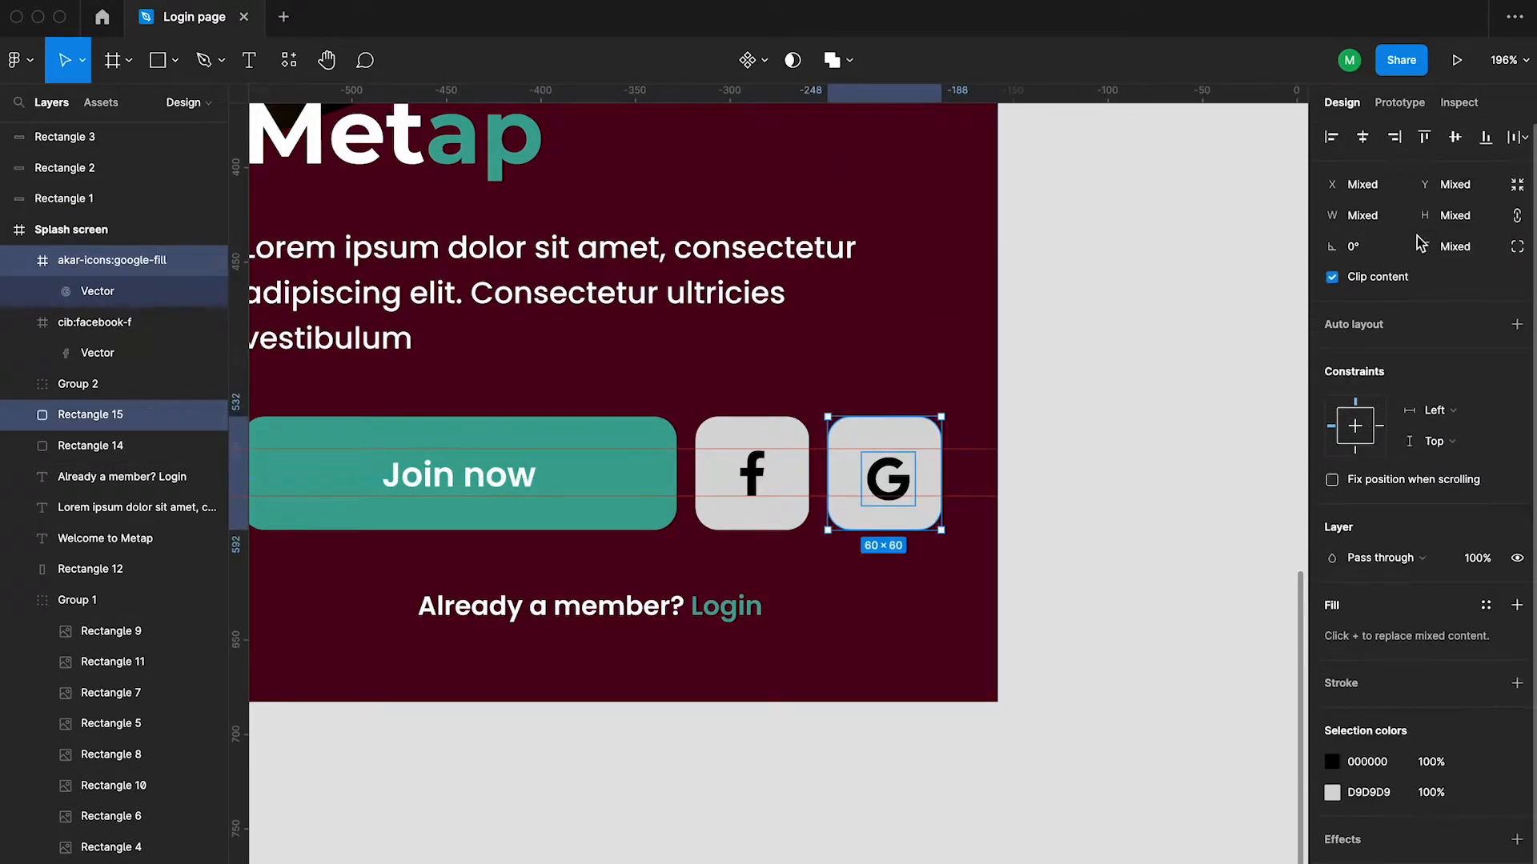
left_click(1454, 138)
left_click(1256, 398)
key("shift+r")
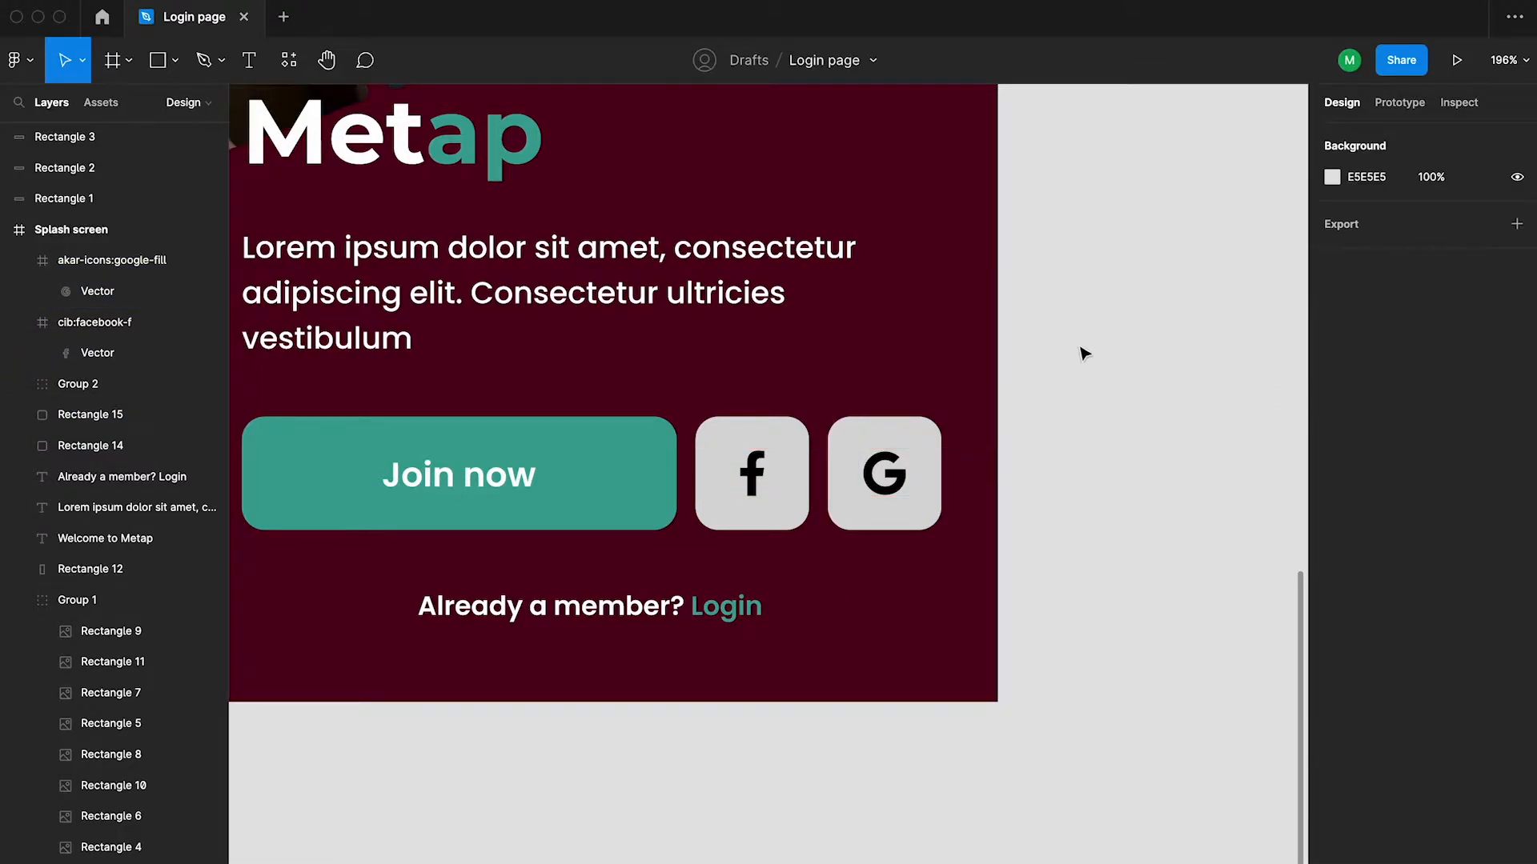
Change the fill of both social button squares to white, FFFFFF
scroll(1082, 352, "down", 3)
scroll(1049, 360, "down", 1)
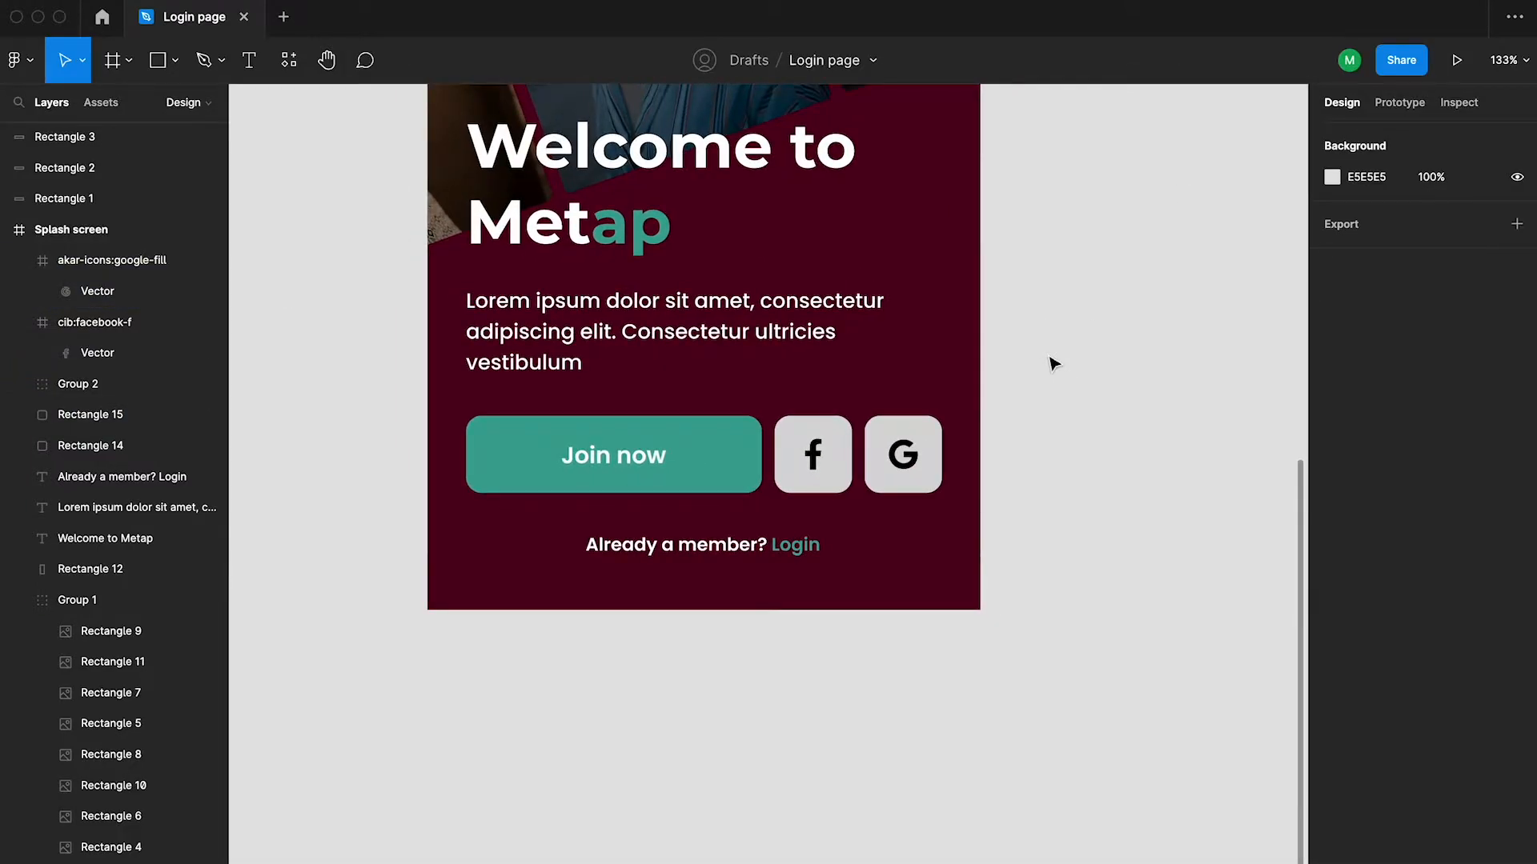
left_click(920, 479)
left_click(804, 478, "shift")
left_click(1377, 629)
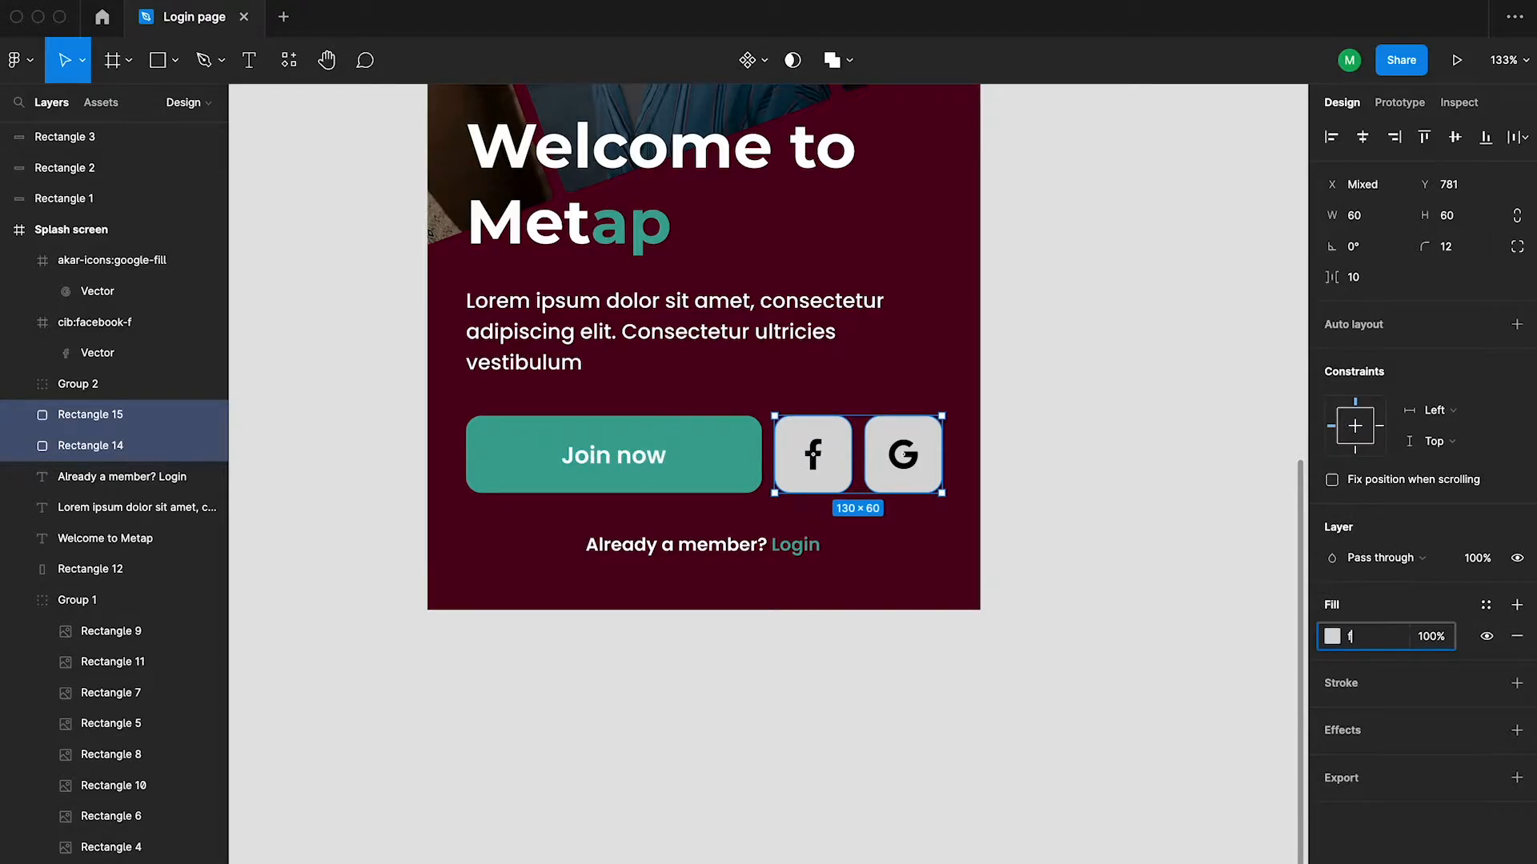
type("f")
key("Return")
left_click(1080, 425)
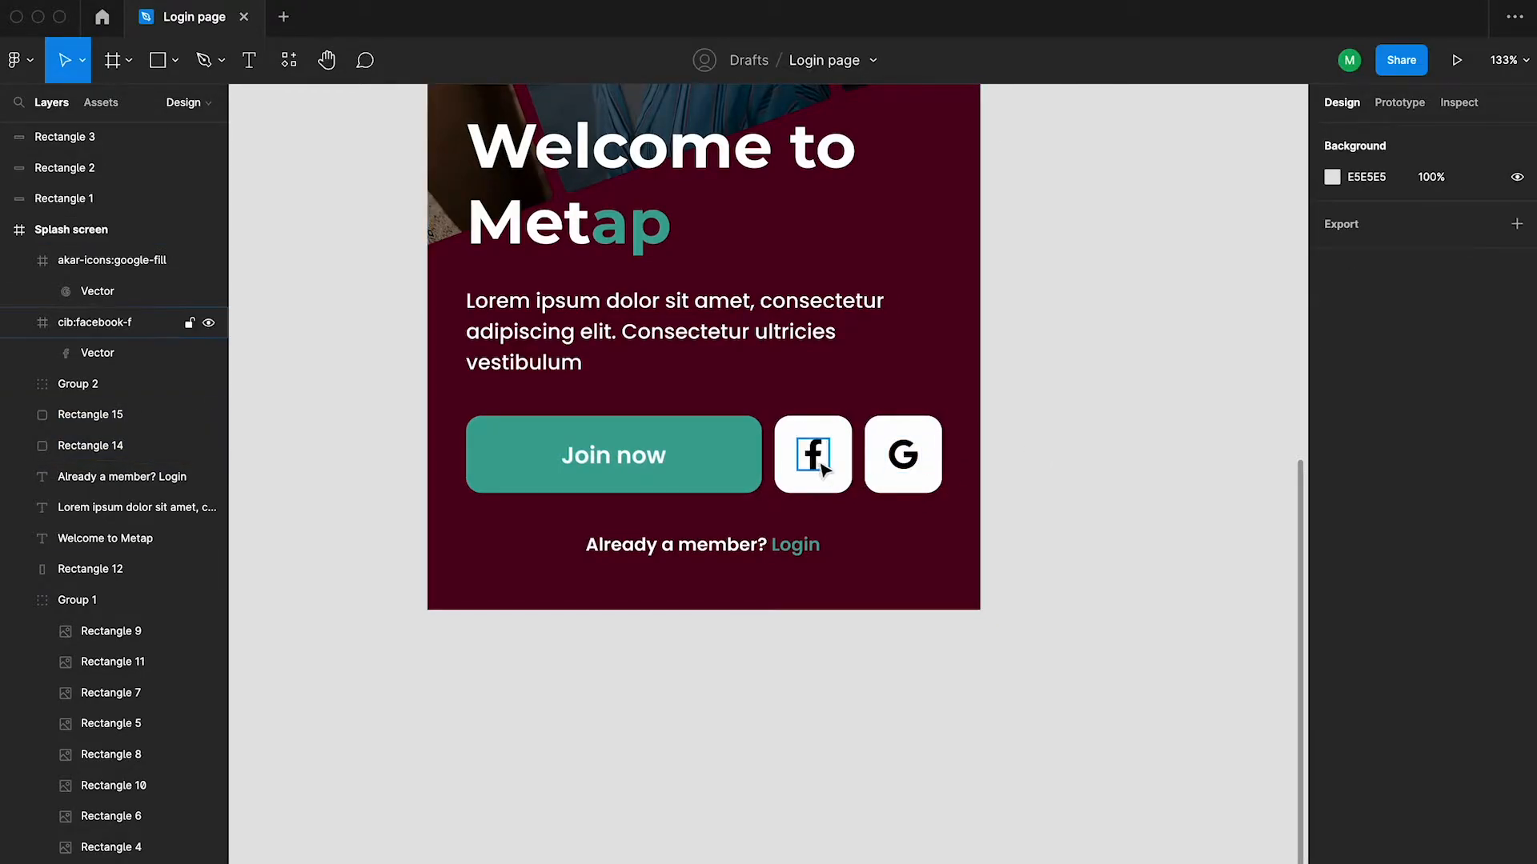
Fill the Facebook button's square with 1A77F2 and recolour its icon white
scroll(1041, 416, "down", 5)
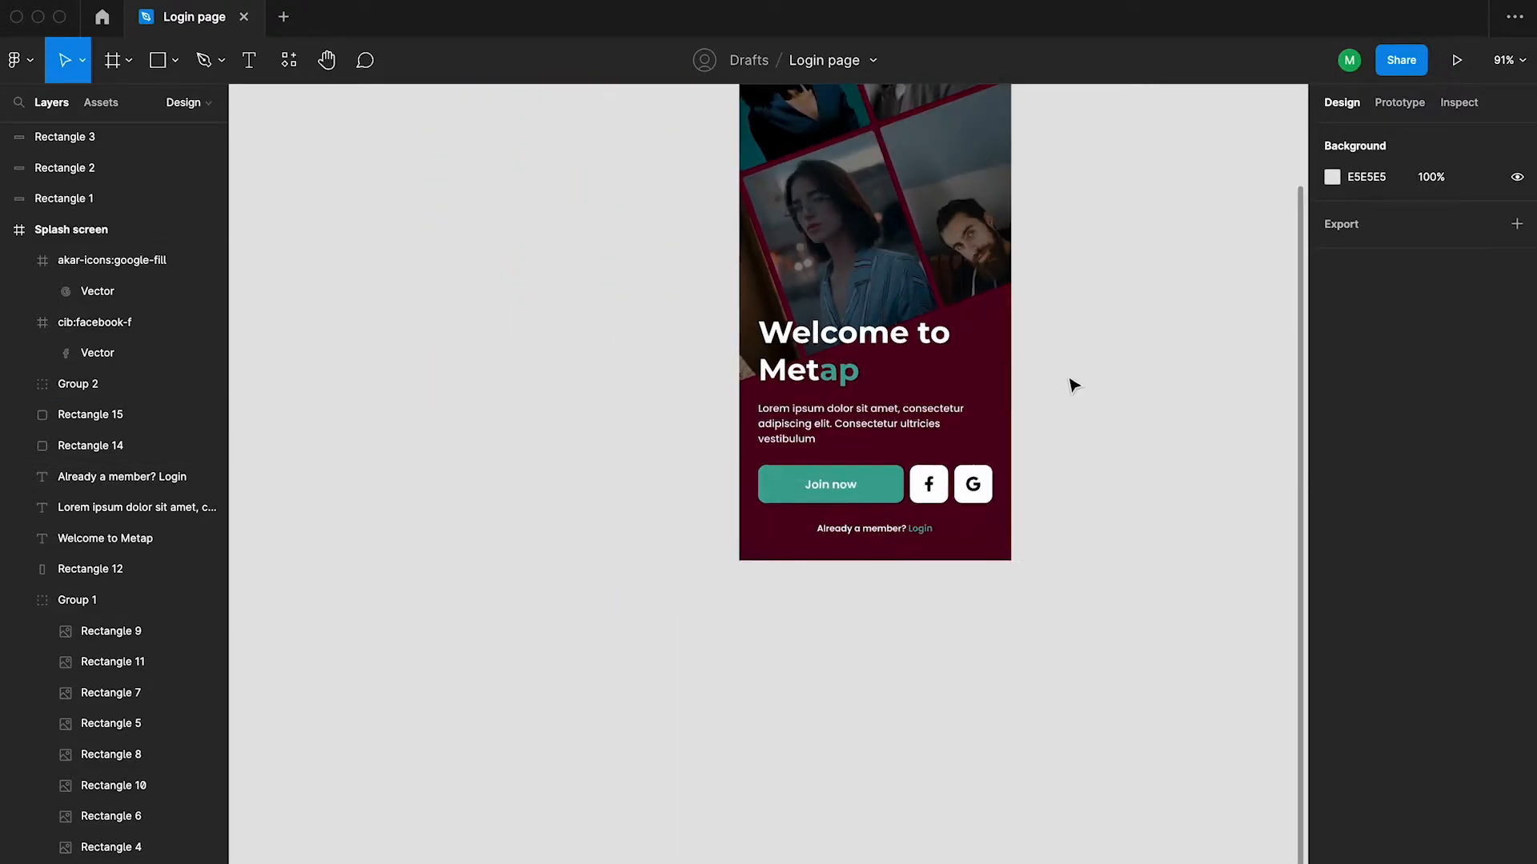
scroll(1107, 401, "up", 1)
scroll(1108, 401, "down", 1)
left_click_drag(1108, 401, 1023, 396)
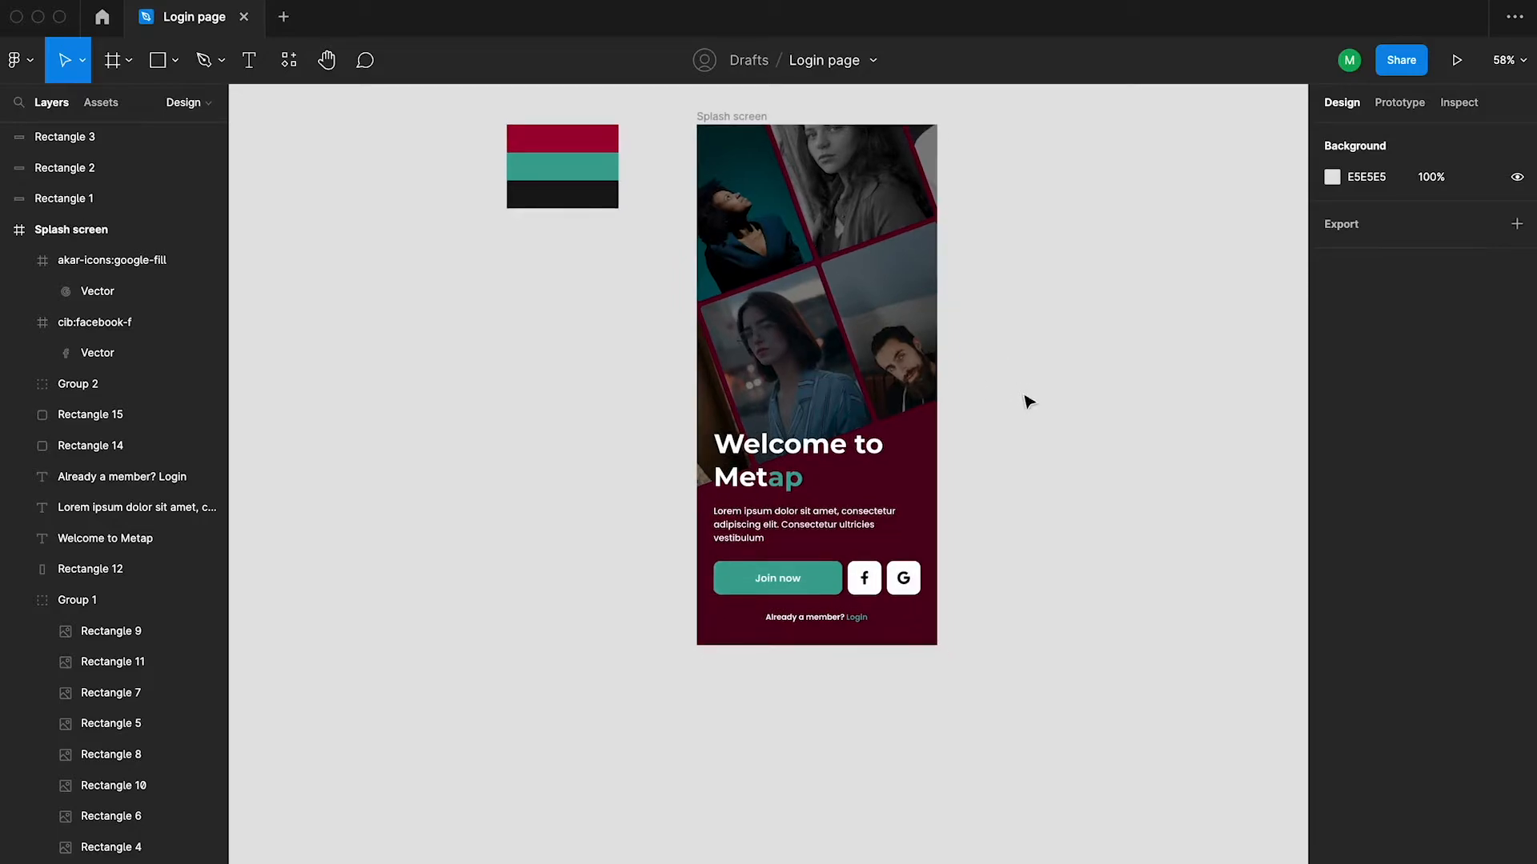
scroll(890, 615, "up", 3)
left_click(873, 583)
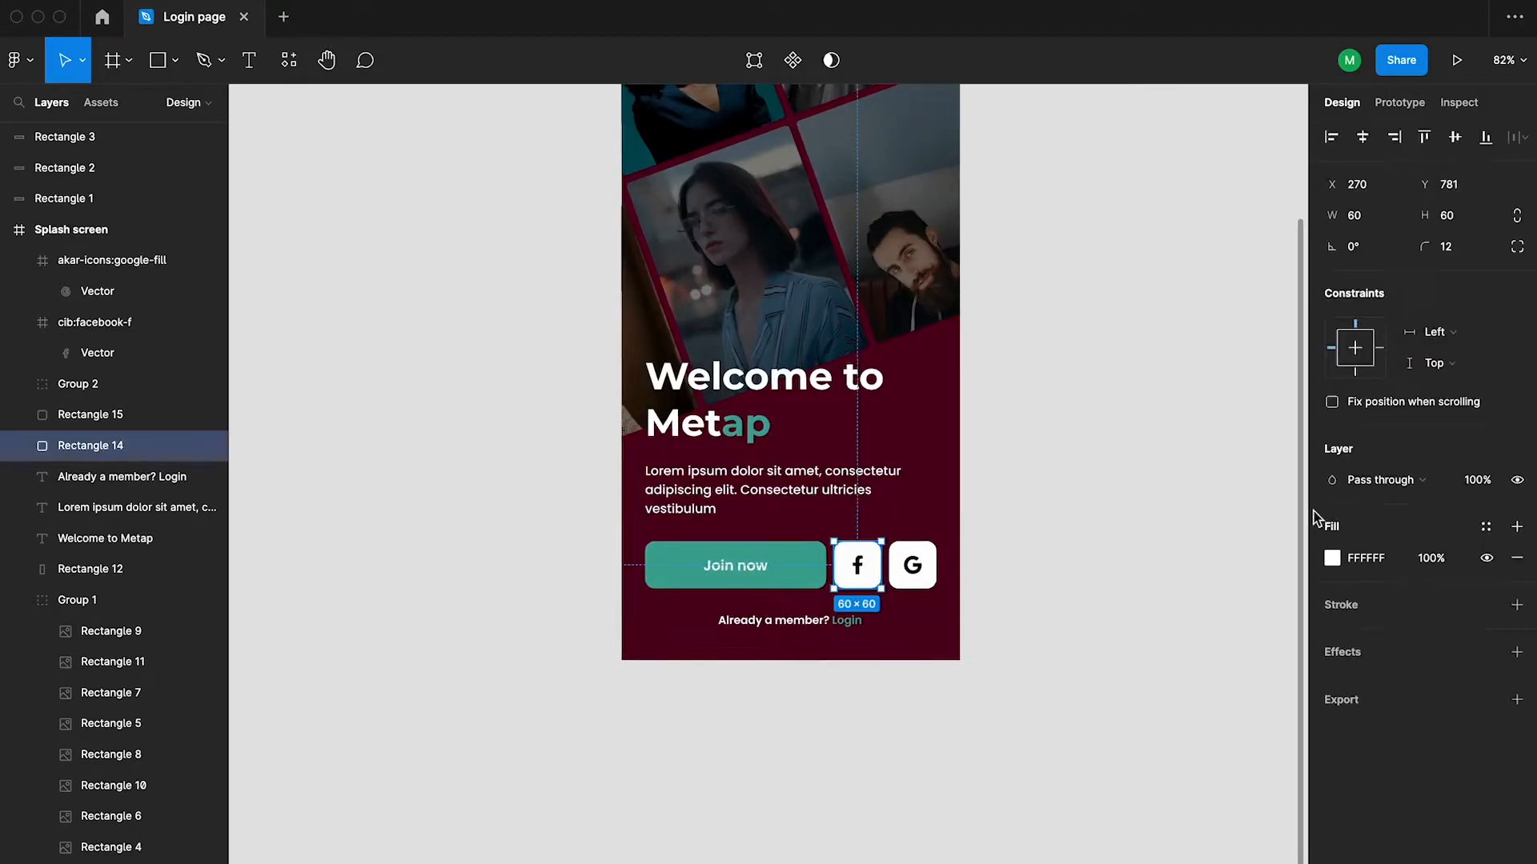
type("1877F2")
key("Return")
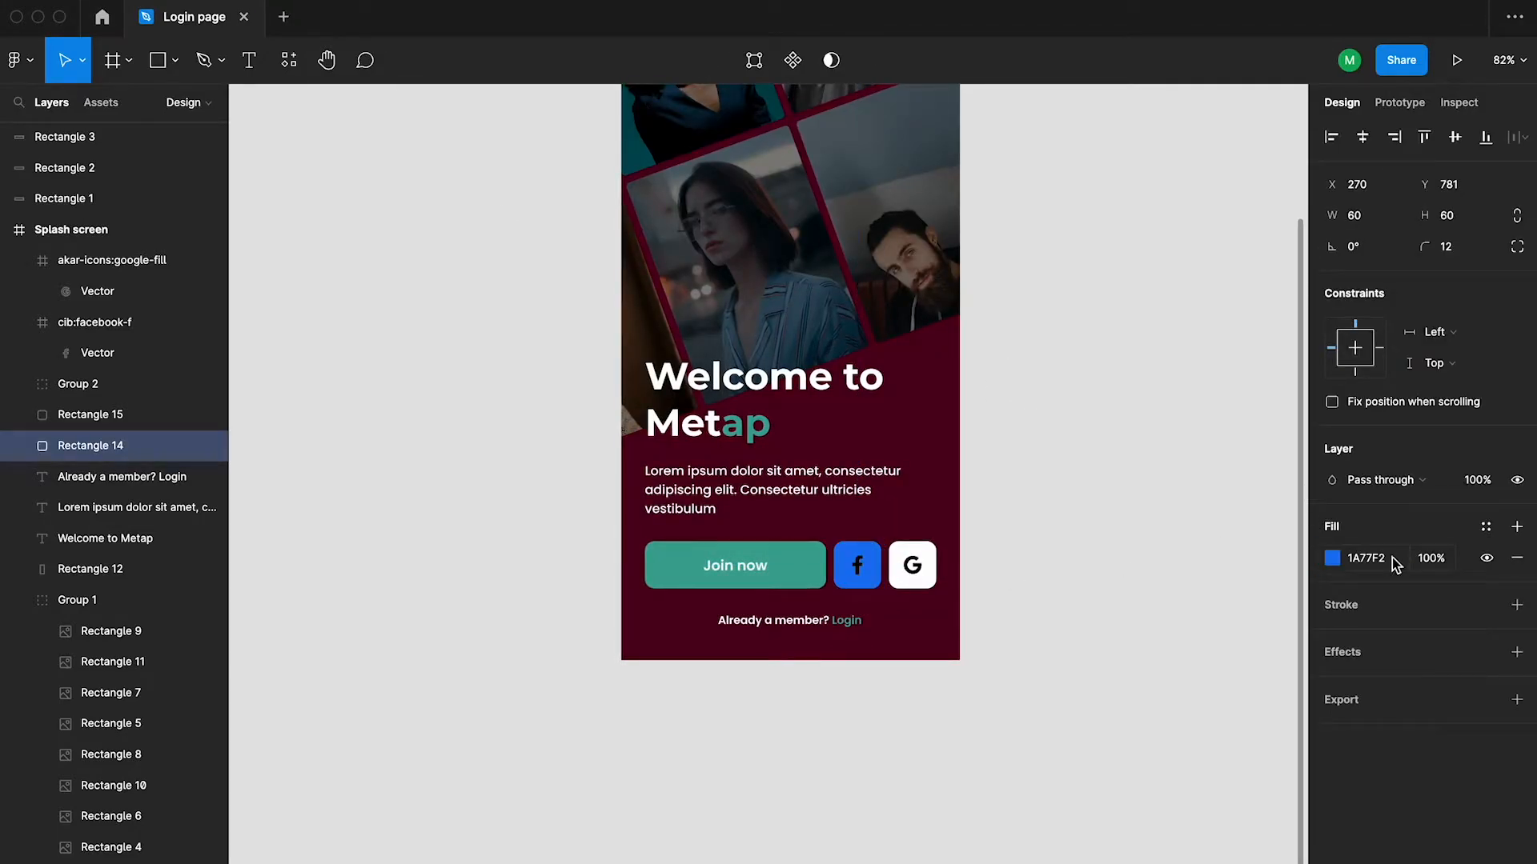
left_click(857, 565)
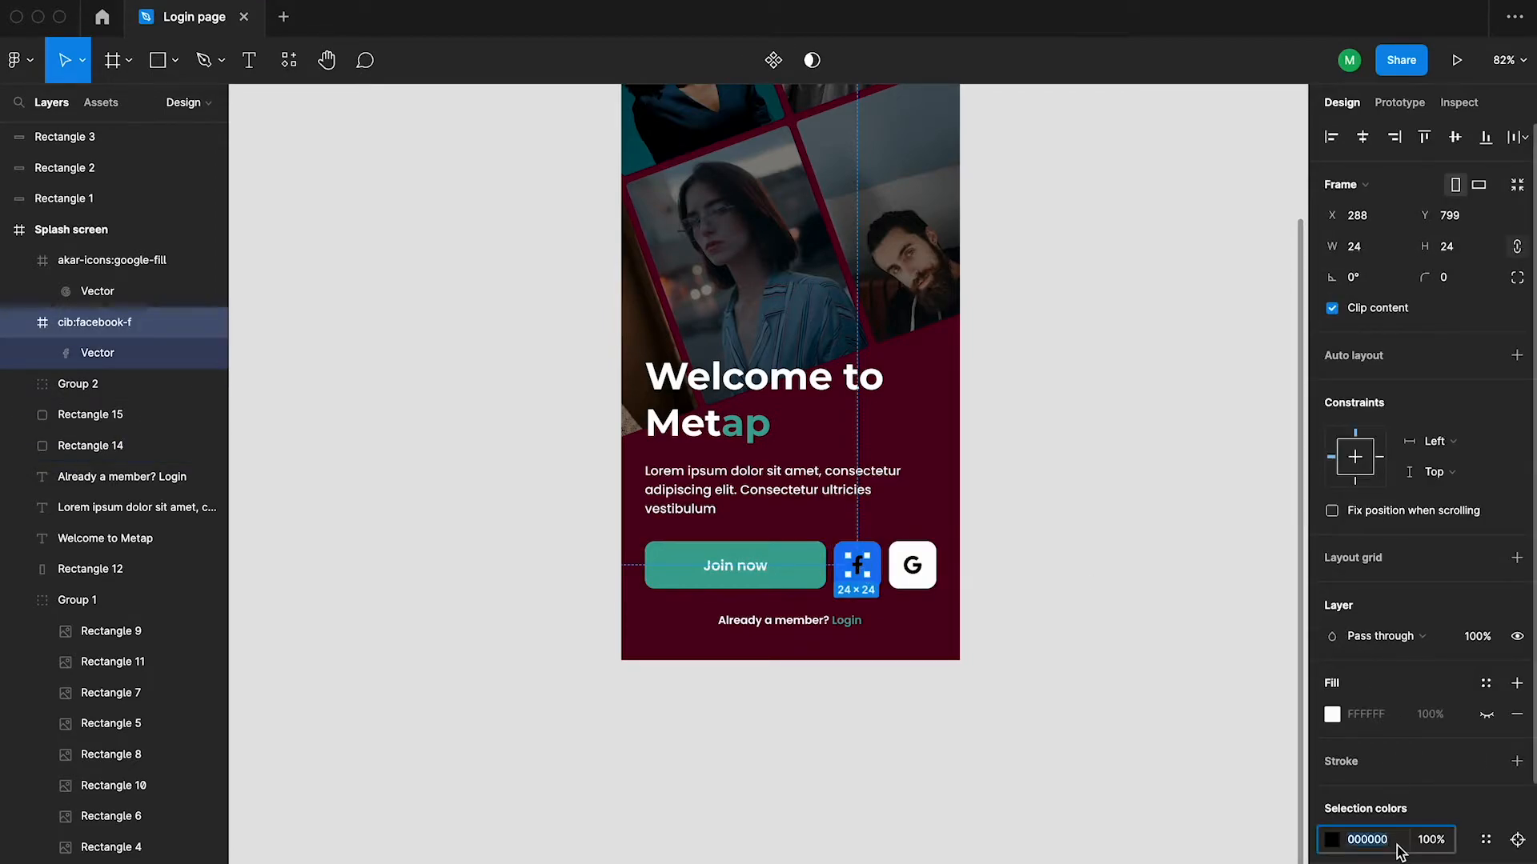
left_click(1101, 428)
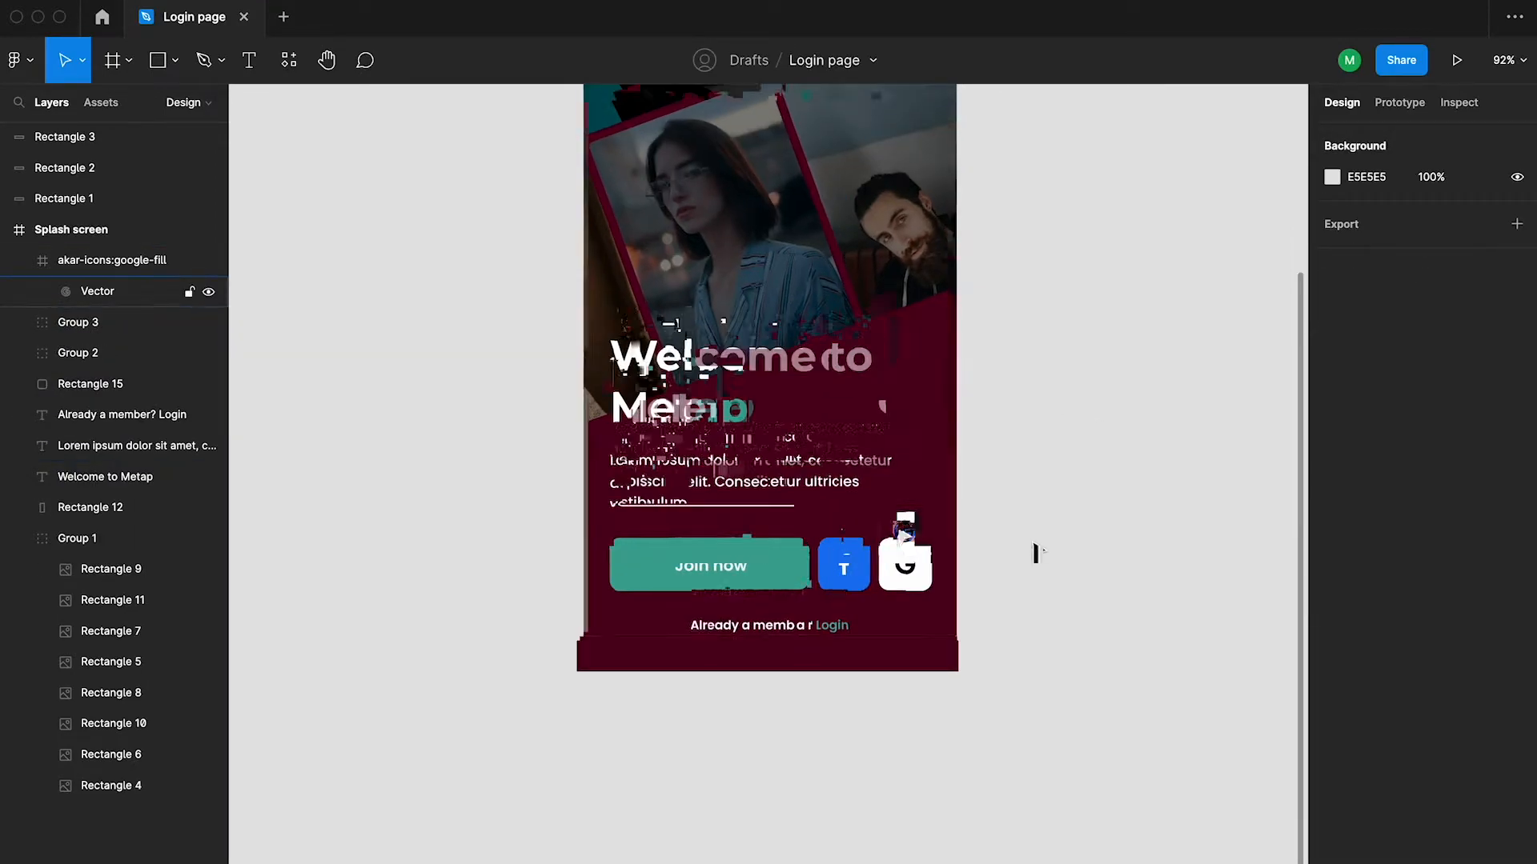
Reopen the Iconify plugin and import the multicoloured flat-color-icons:google icon from the Google results
scroll(1035, 549, "up", 5)
right_click(1146, 295)
mouse_move(1214, 456)
left_click(1396, 474)
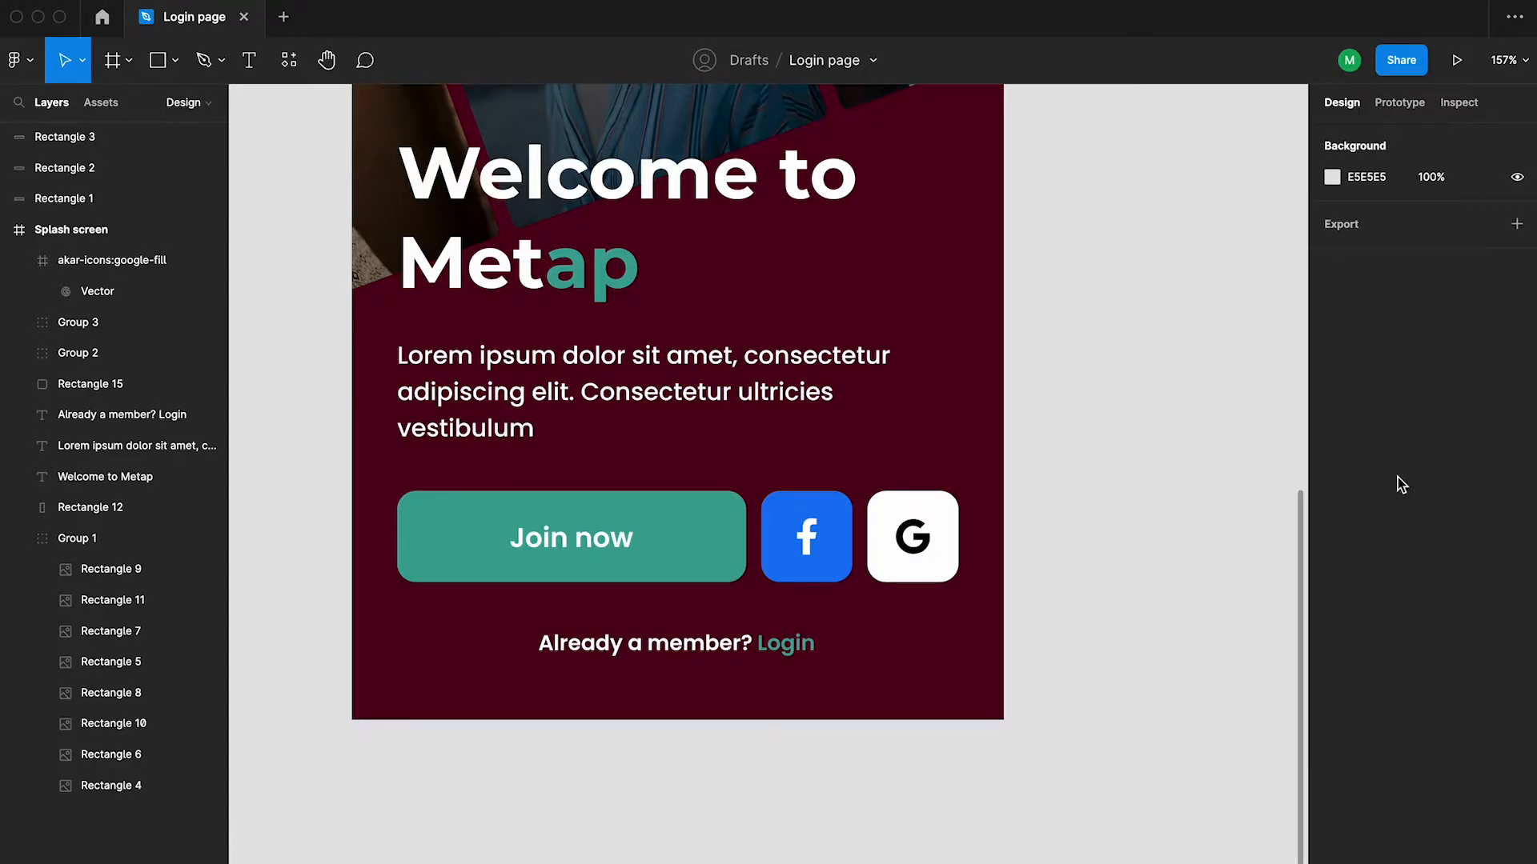
left_click(1053, 702)
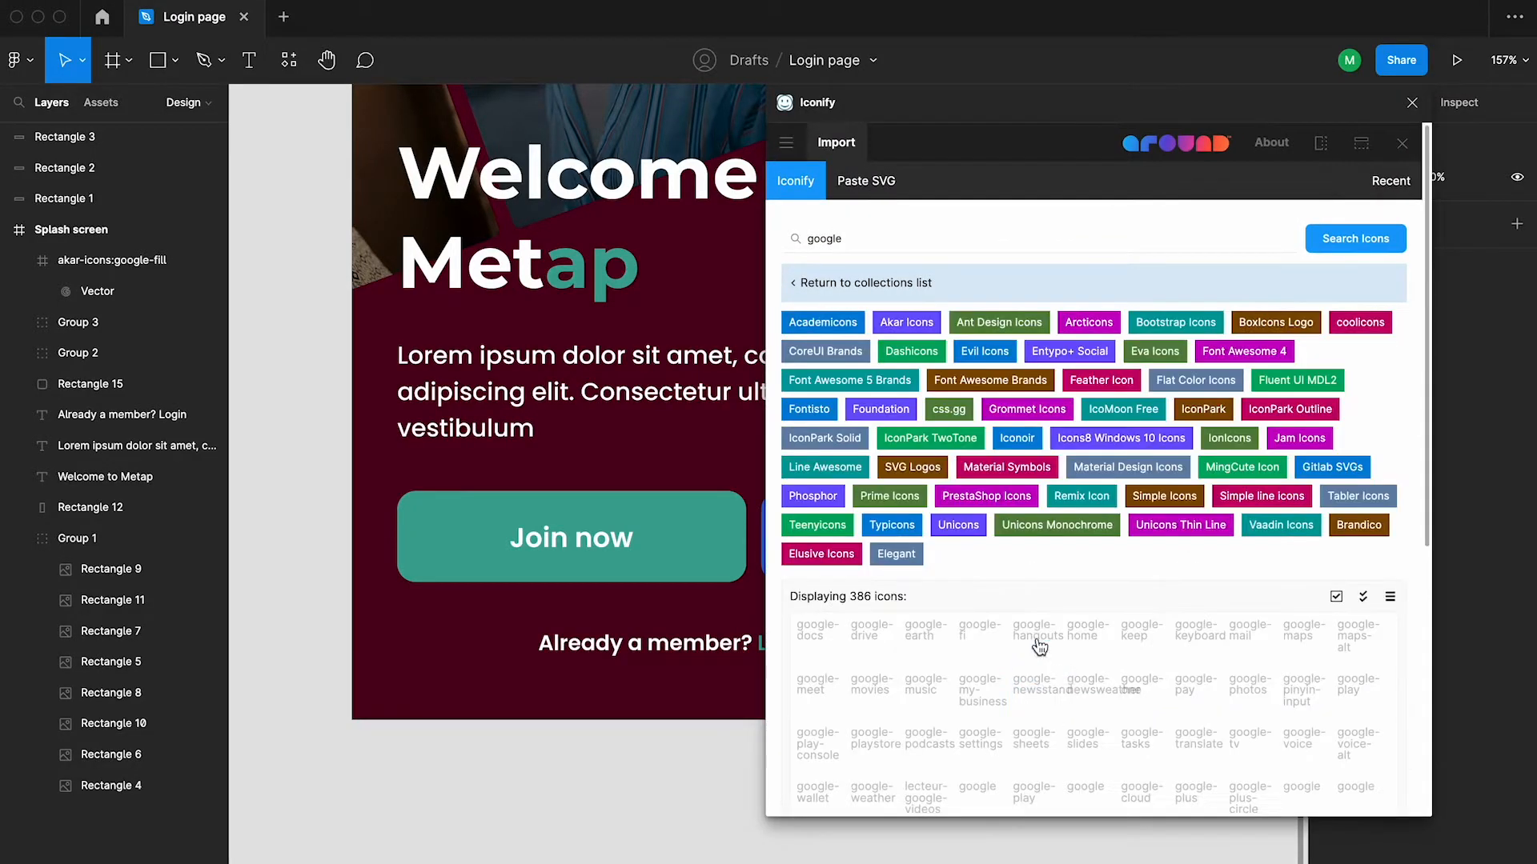
scroll(1039, 558, "down", 5)
left_click(1046, 508)
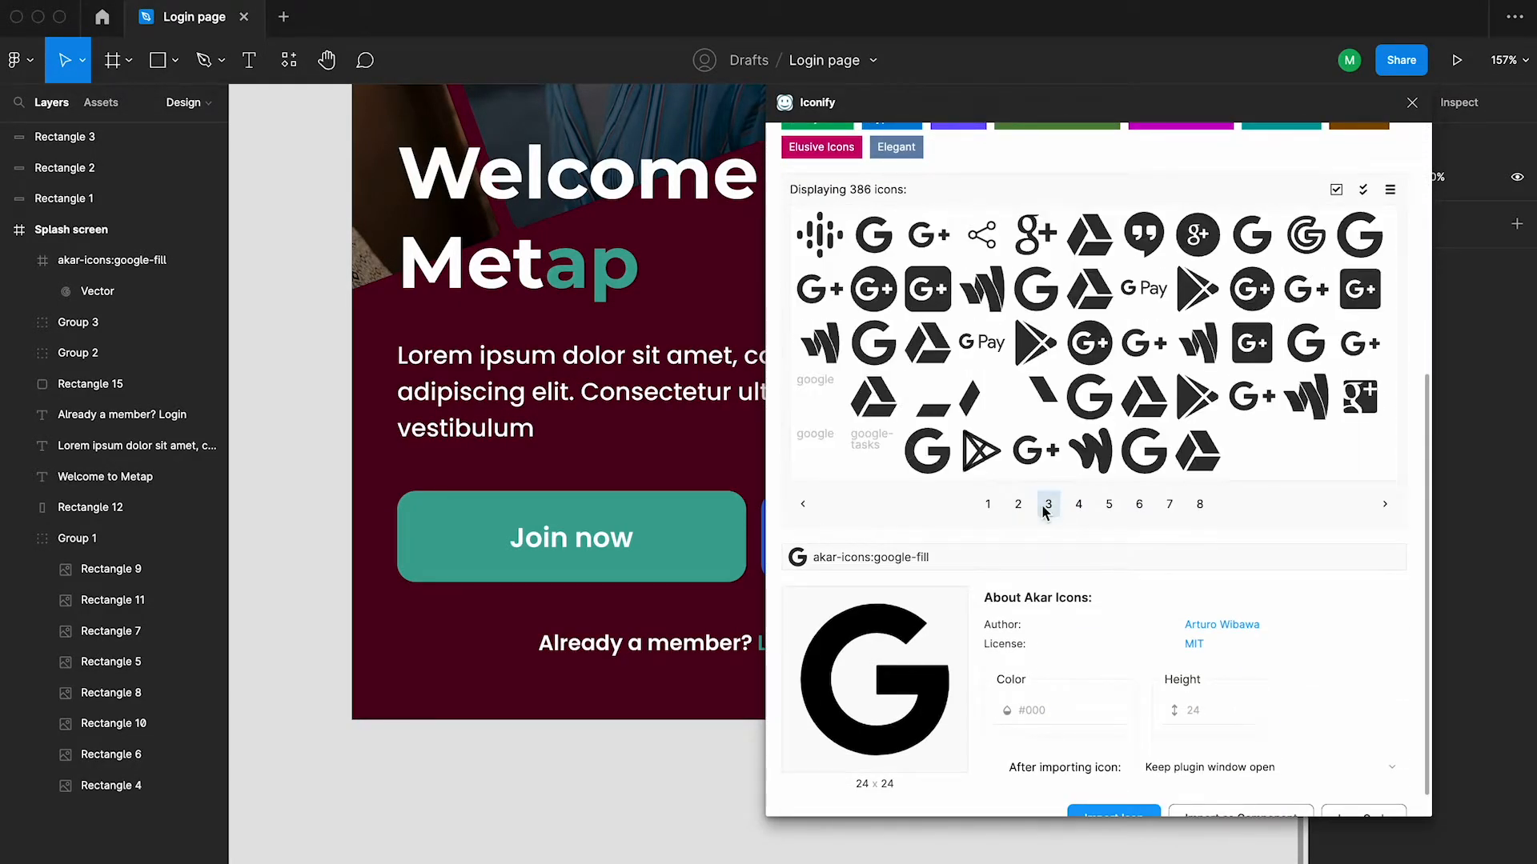
left_click(818, 397)
scroll(1086, 541, "down", 1)
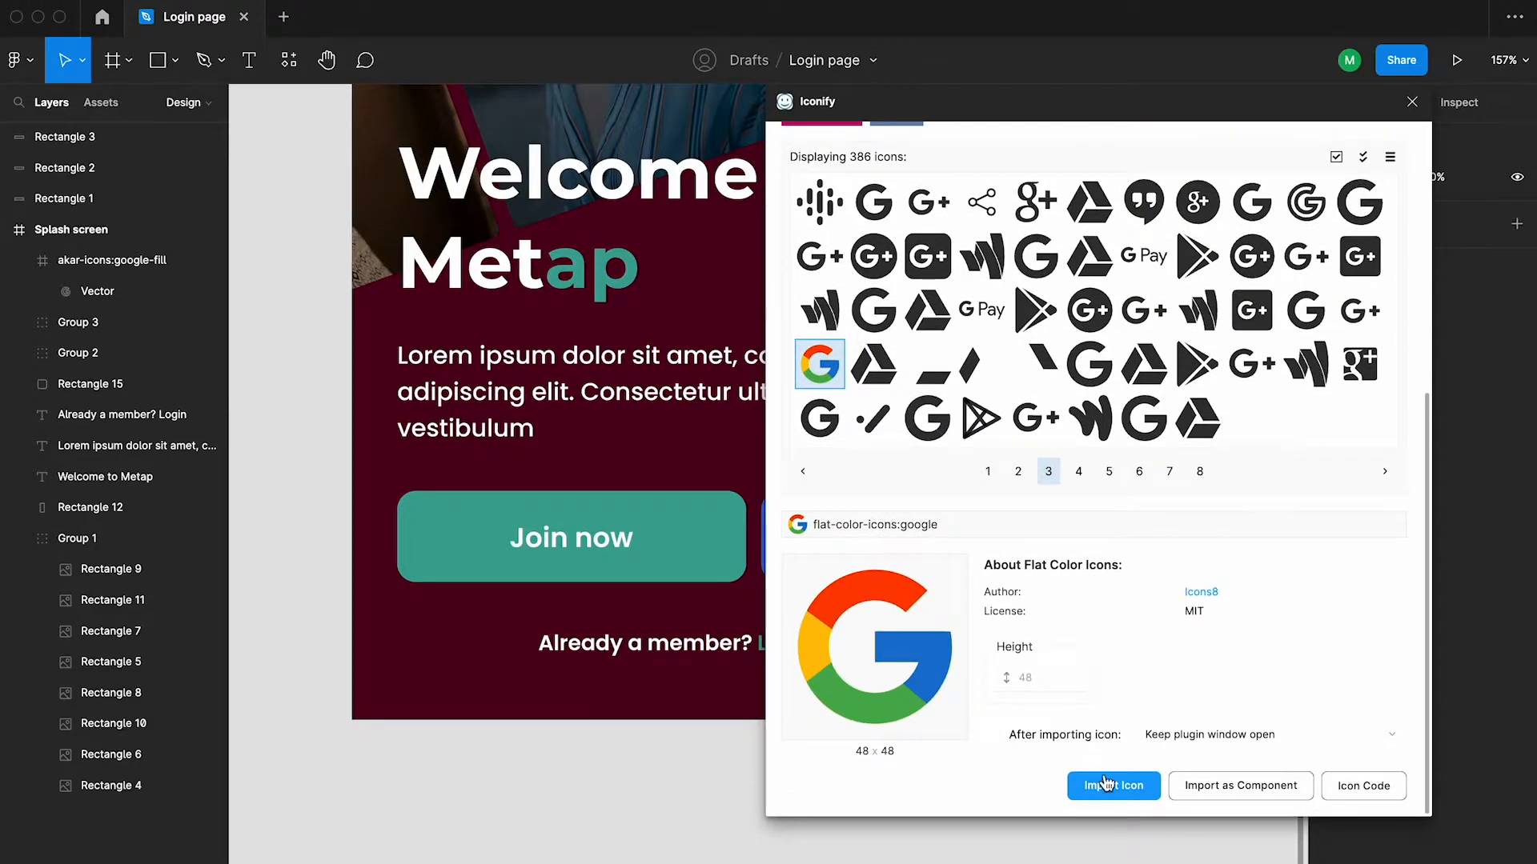
left_click(1411, 103)
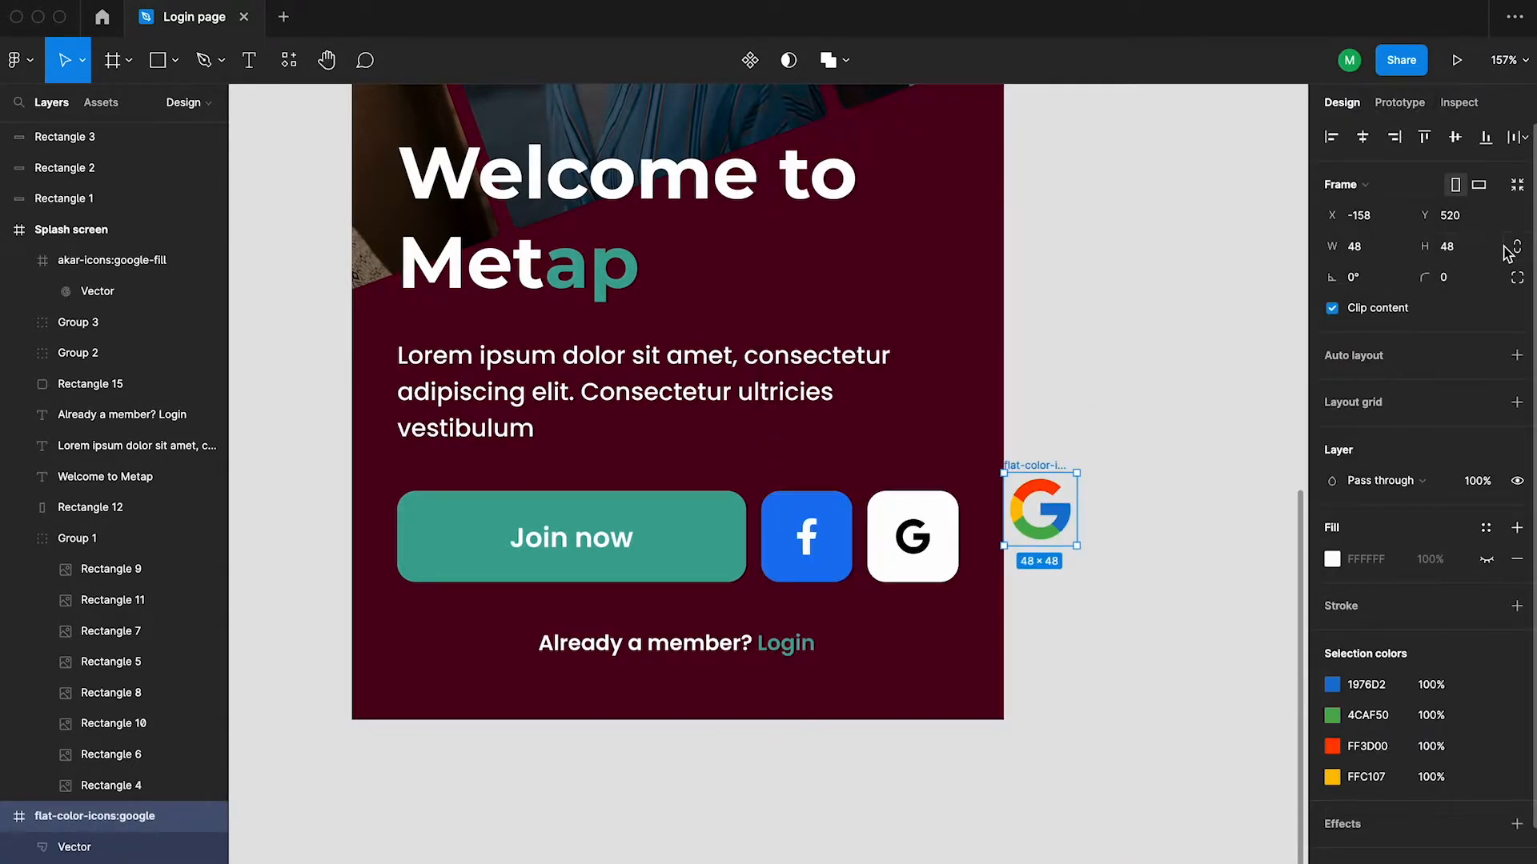
Resize the multicoloured Google icon to 28 × 28 and delete the black Google icon from the white square
type("28")
key("Return")
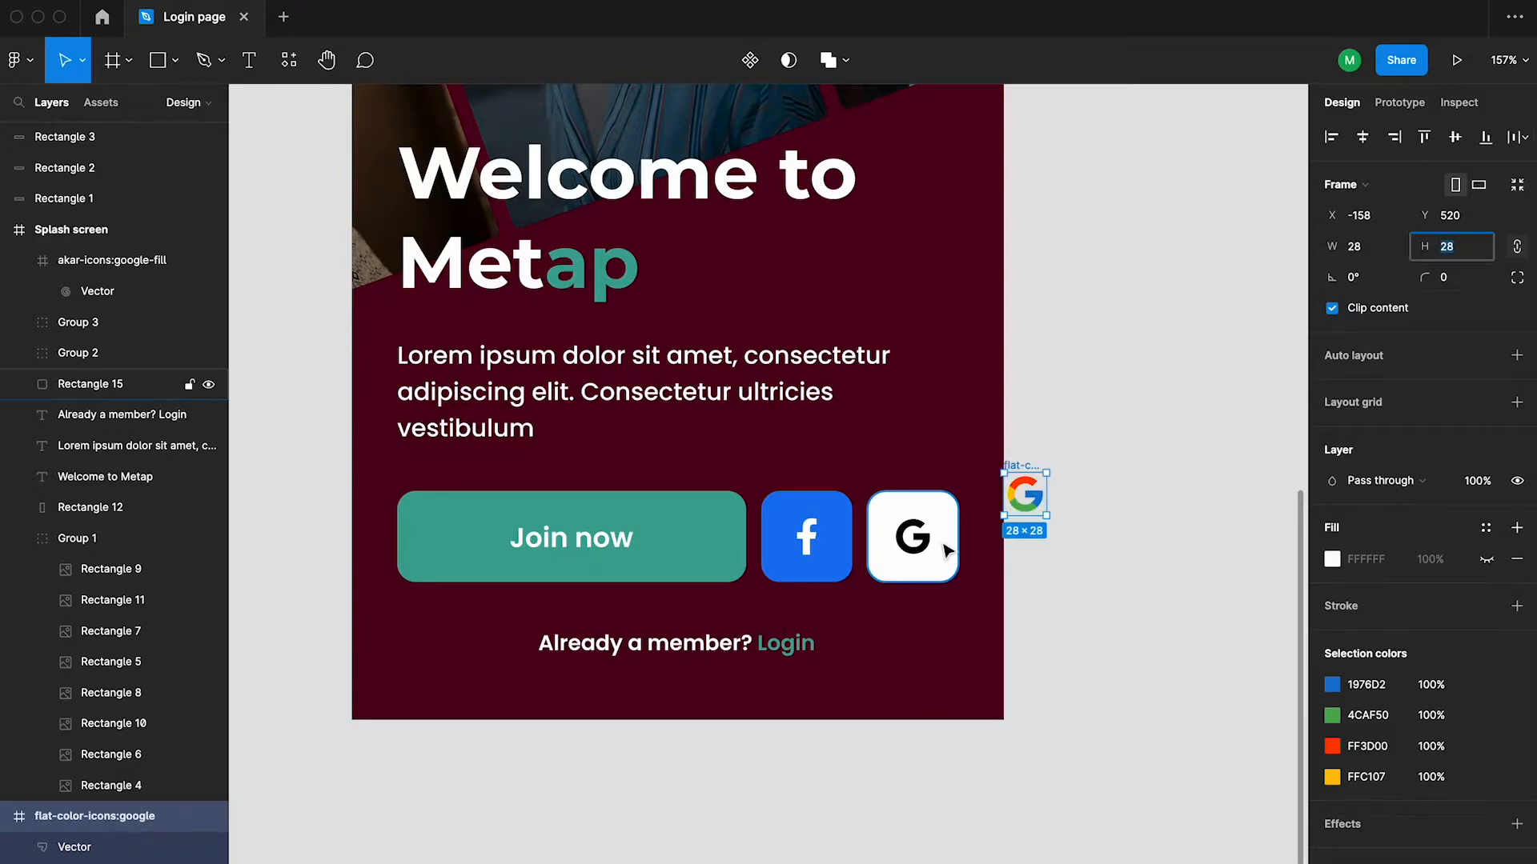
left_click(928, 535)
key("Delete")
Centre the multicoloured Google icon on the white square and group the two
left_click_drag(1020, 503, 919, 542)
scroll(923, 553, "up", 2)
left_click(957, 576, "shift")
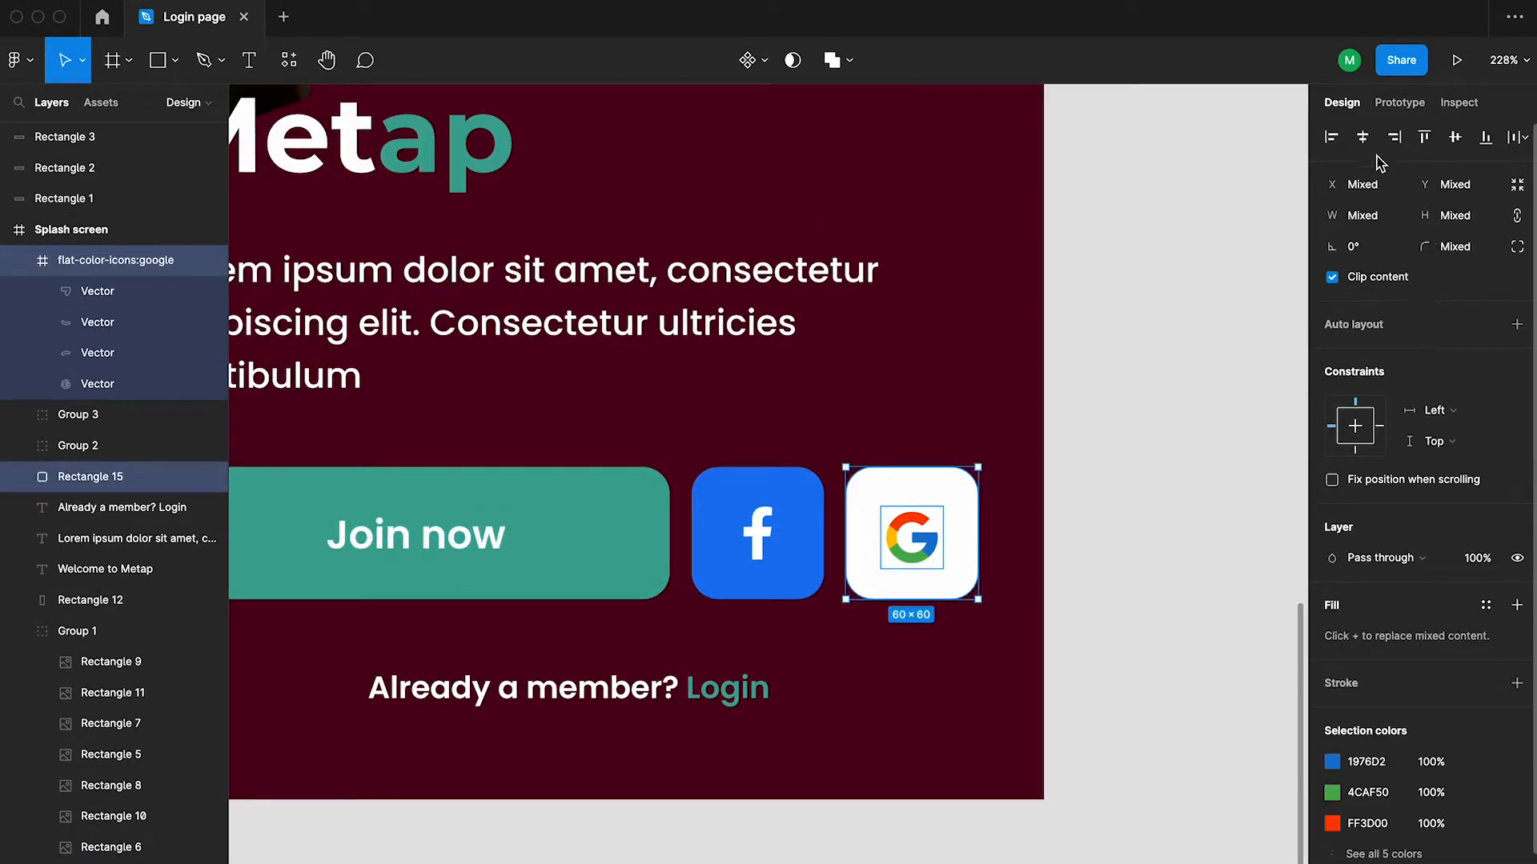
left_click(1450, 140)
key("super+g")
left_click(1152, 456)
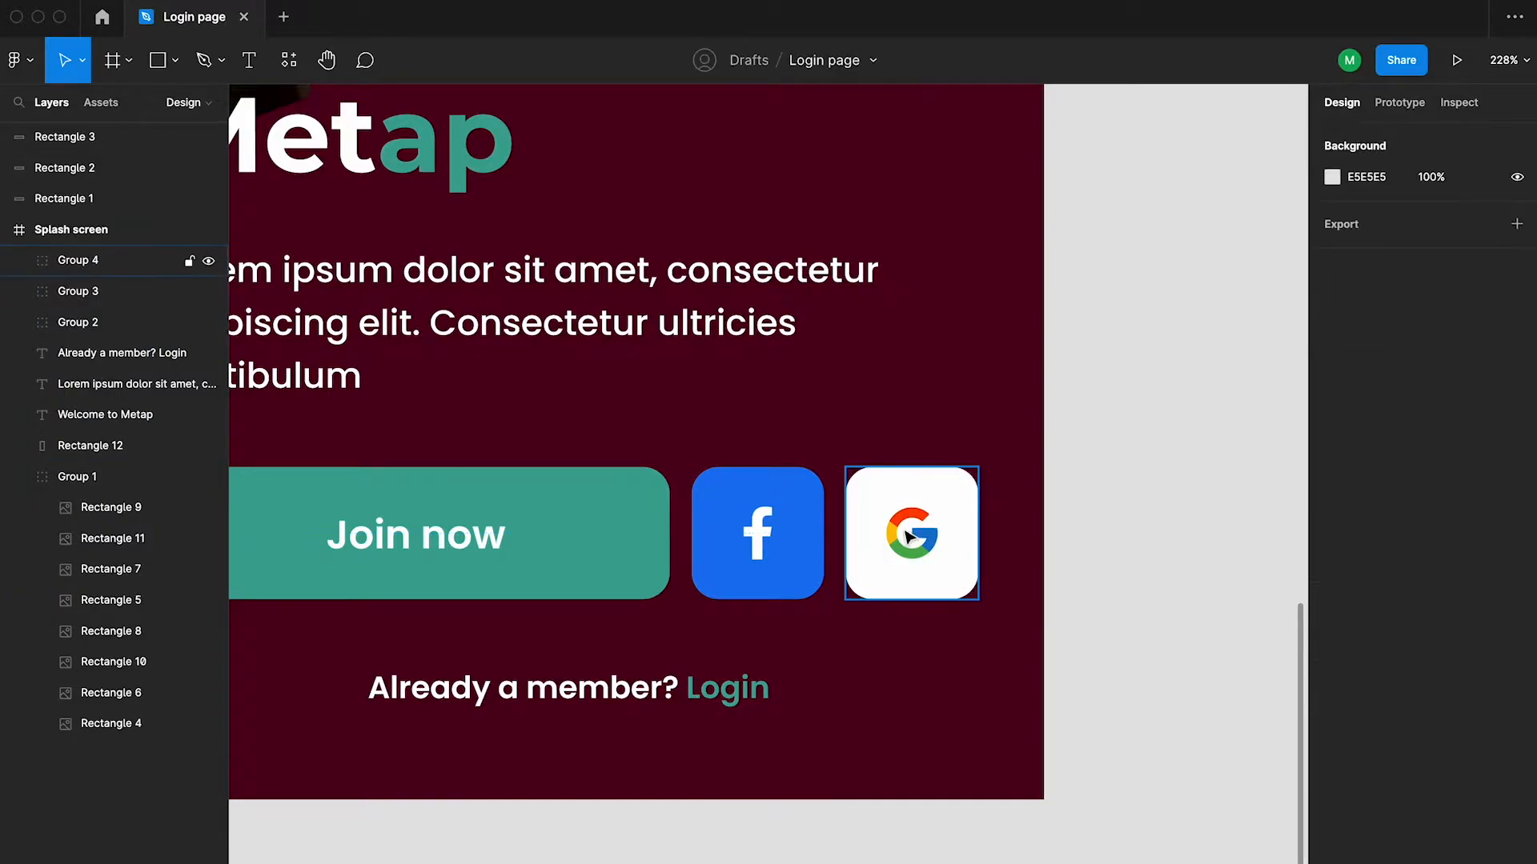
Swap the positions of the Facebook and Google buttons so Google sits beside "Join now"
left_click(911, 536)
left_click(759, 533, "shift")
left_click_drag(758, 533, 940, 552)
left_click(1137, 518)
Duplicate the Splash screen frame and delete everything inside the copy
scroll(1138, 520, "down", 2)
scroll(1136, 518, "down", 5)
scroll(1192, 506, "down", 1)
left_click_drag(1184, 386, 963, 453)
scroll(1101, 534, "down", 3)
scroll(930, 432, "up", 2)
scroll(933, 435, "up", 1)
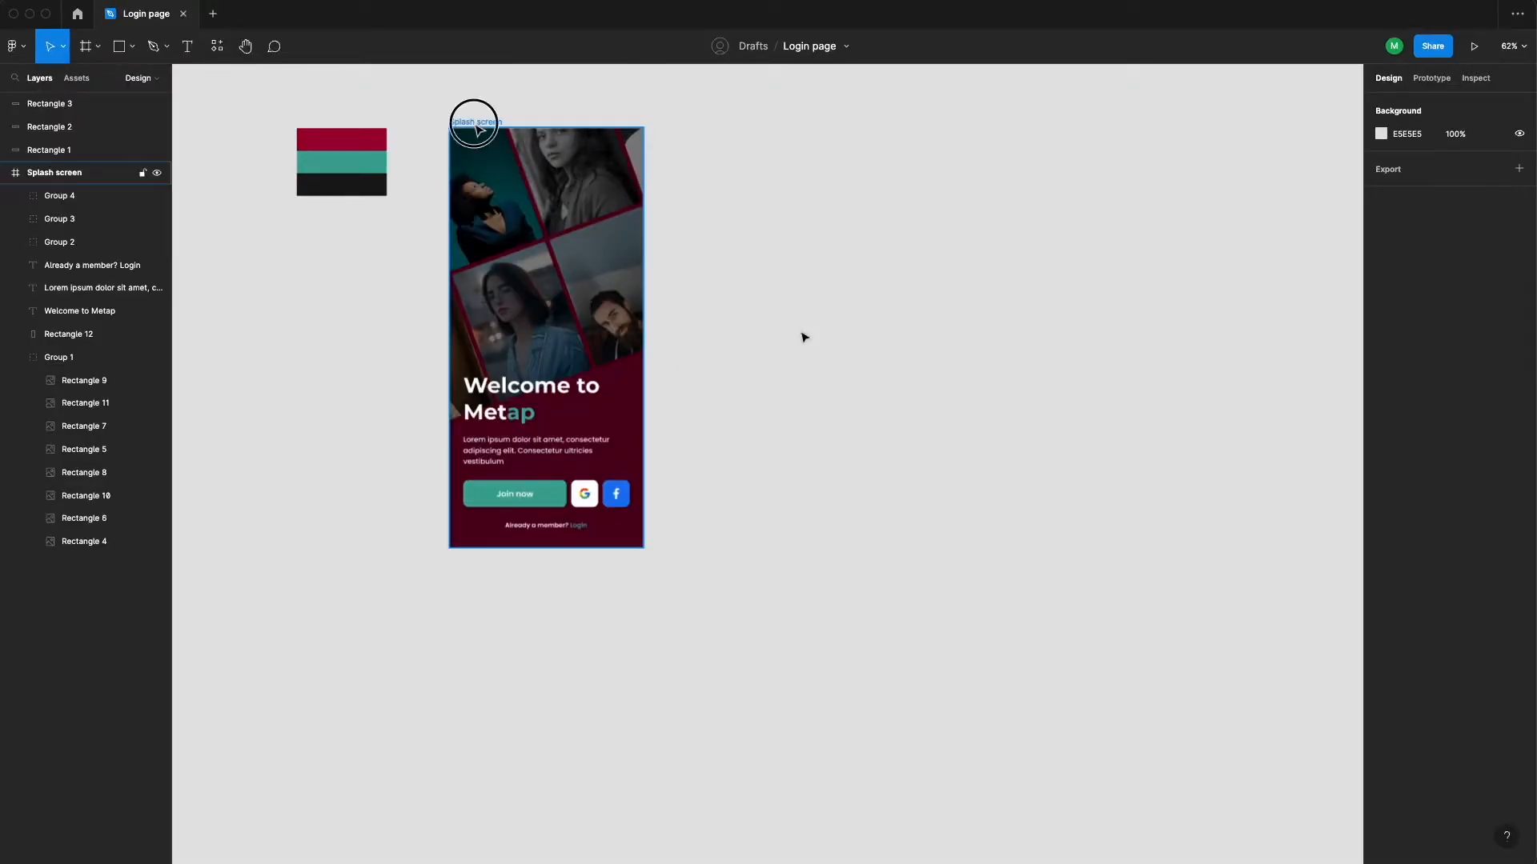
left_click(633, 141)
key("super+d")
key("Return")
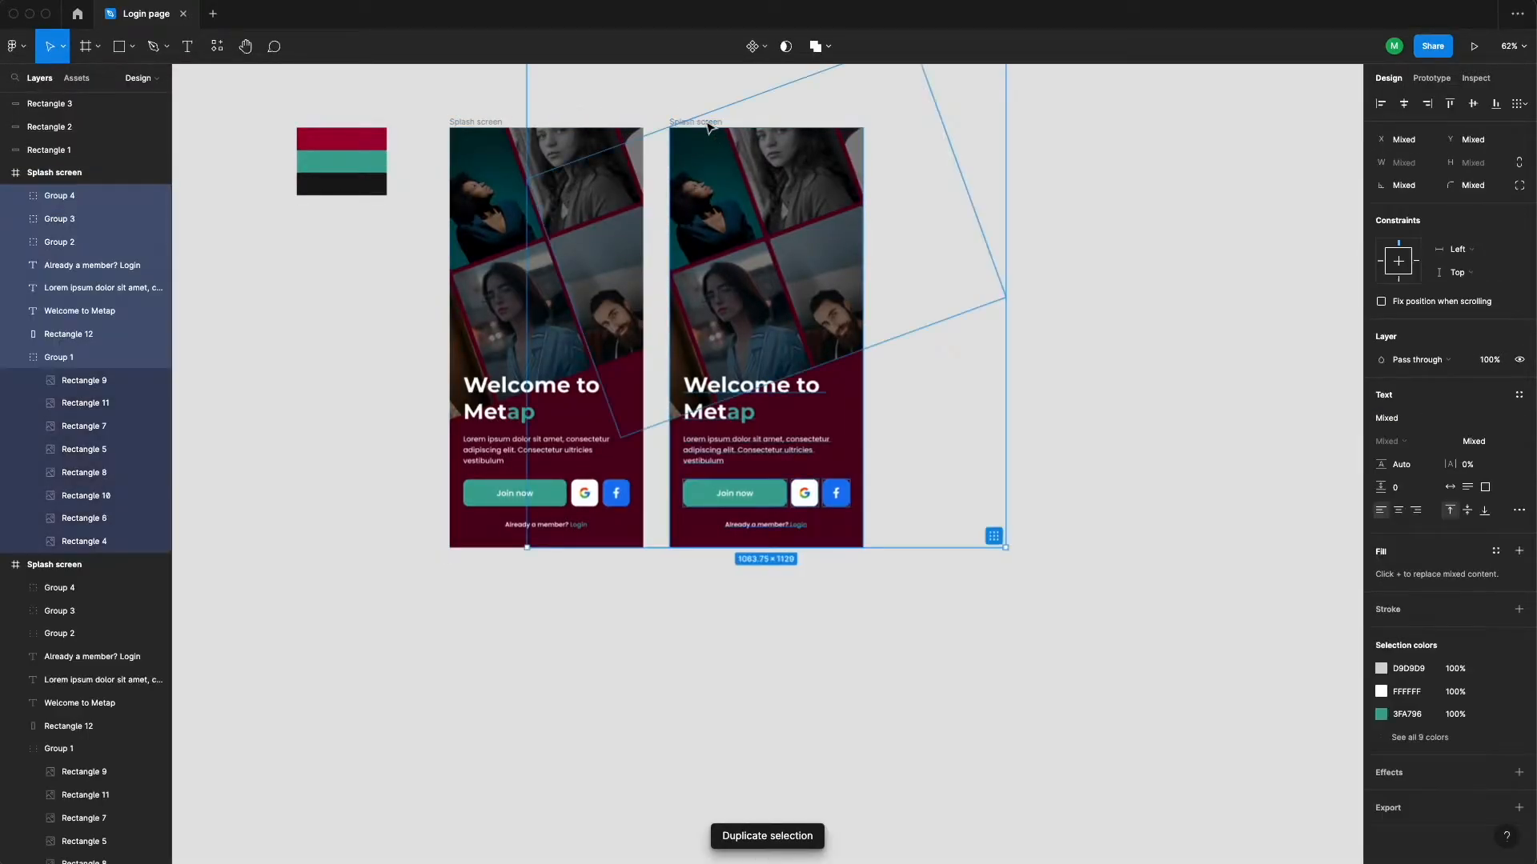
key("Delete")
Fill the empty copied frame with FFFFFF and rename it "Login"
type("ffffff")
key("Return")
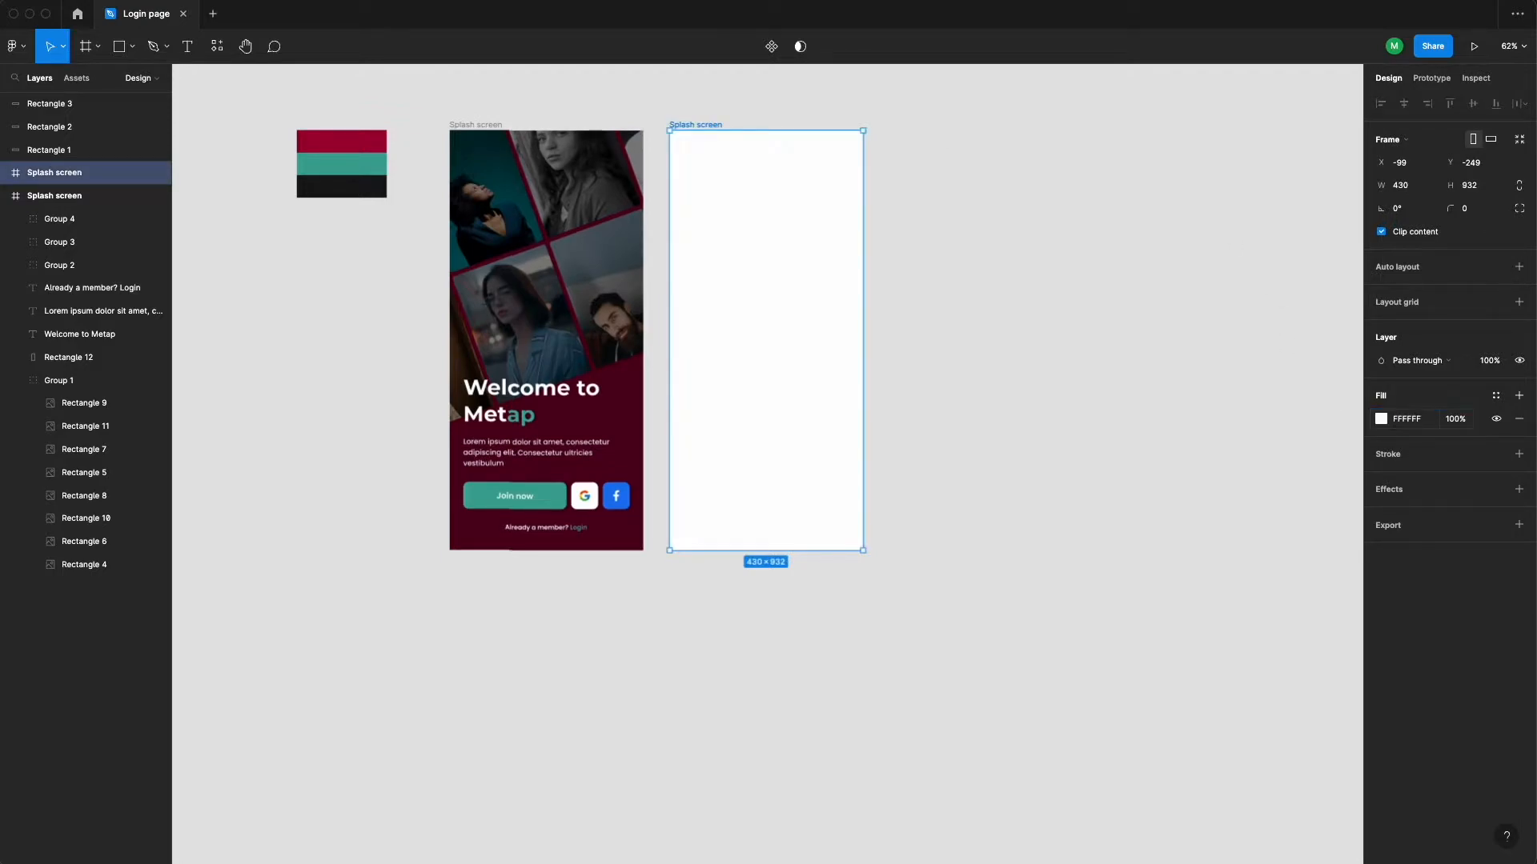
double_click(84, 174)
key("Return")
left_click(957, 428)
Duplicate the "Welcome to Metap" heading and move the copy into the Login frame
left_click_drag(944, 344, 815, 461)
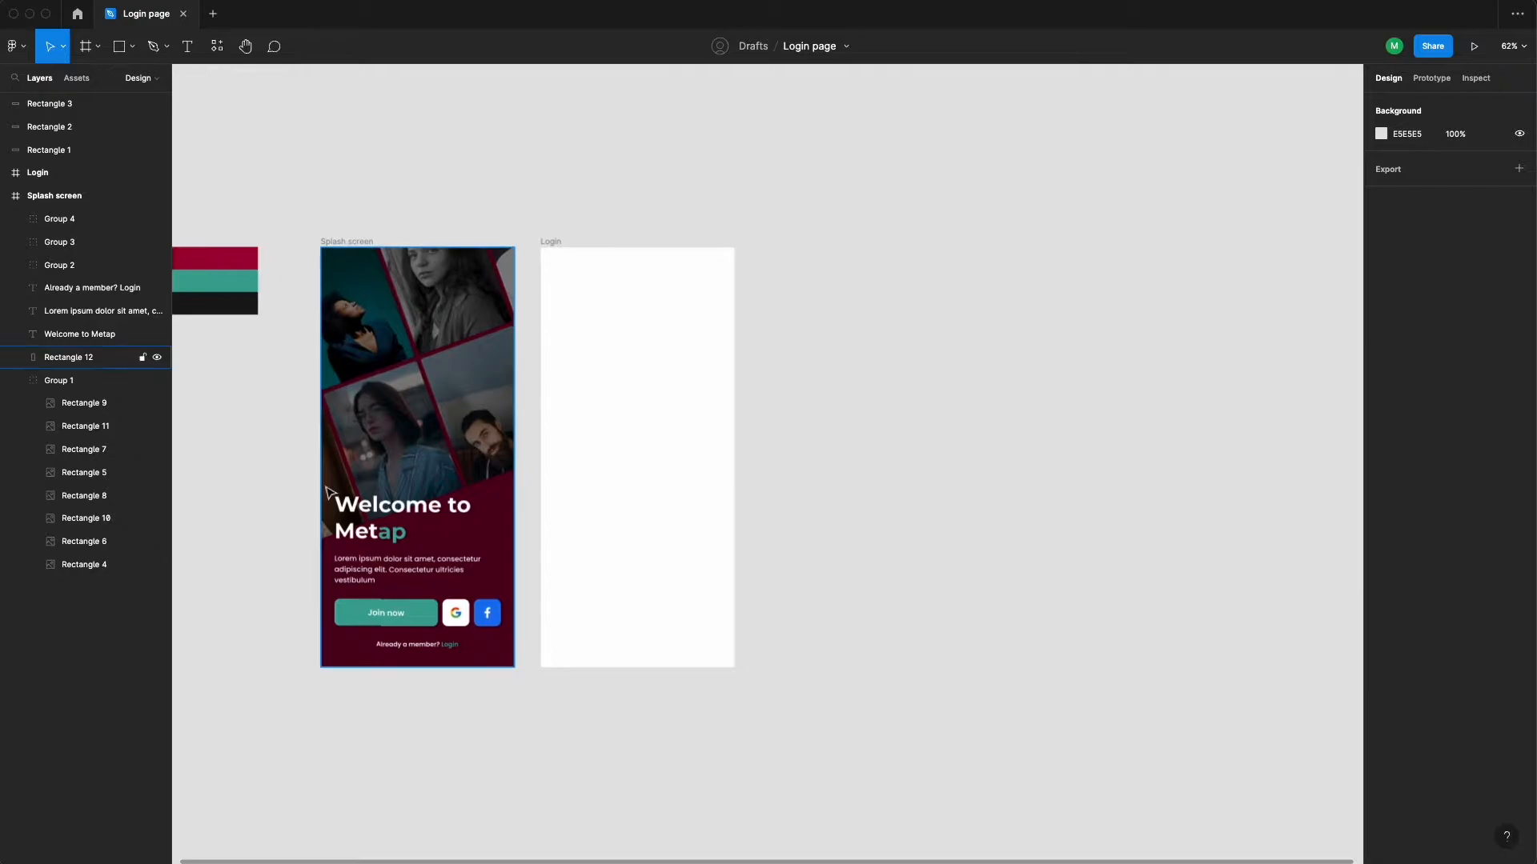
left_click(387, 526)
key("super+d")
left_click_drag(388, 527, 625, 411)
Recolour the white part of the copied heading with the near-black palette swatch, 171717
left_click(1431, 693)
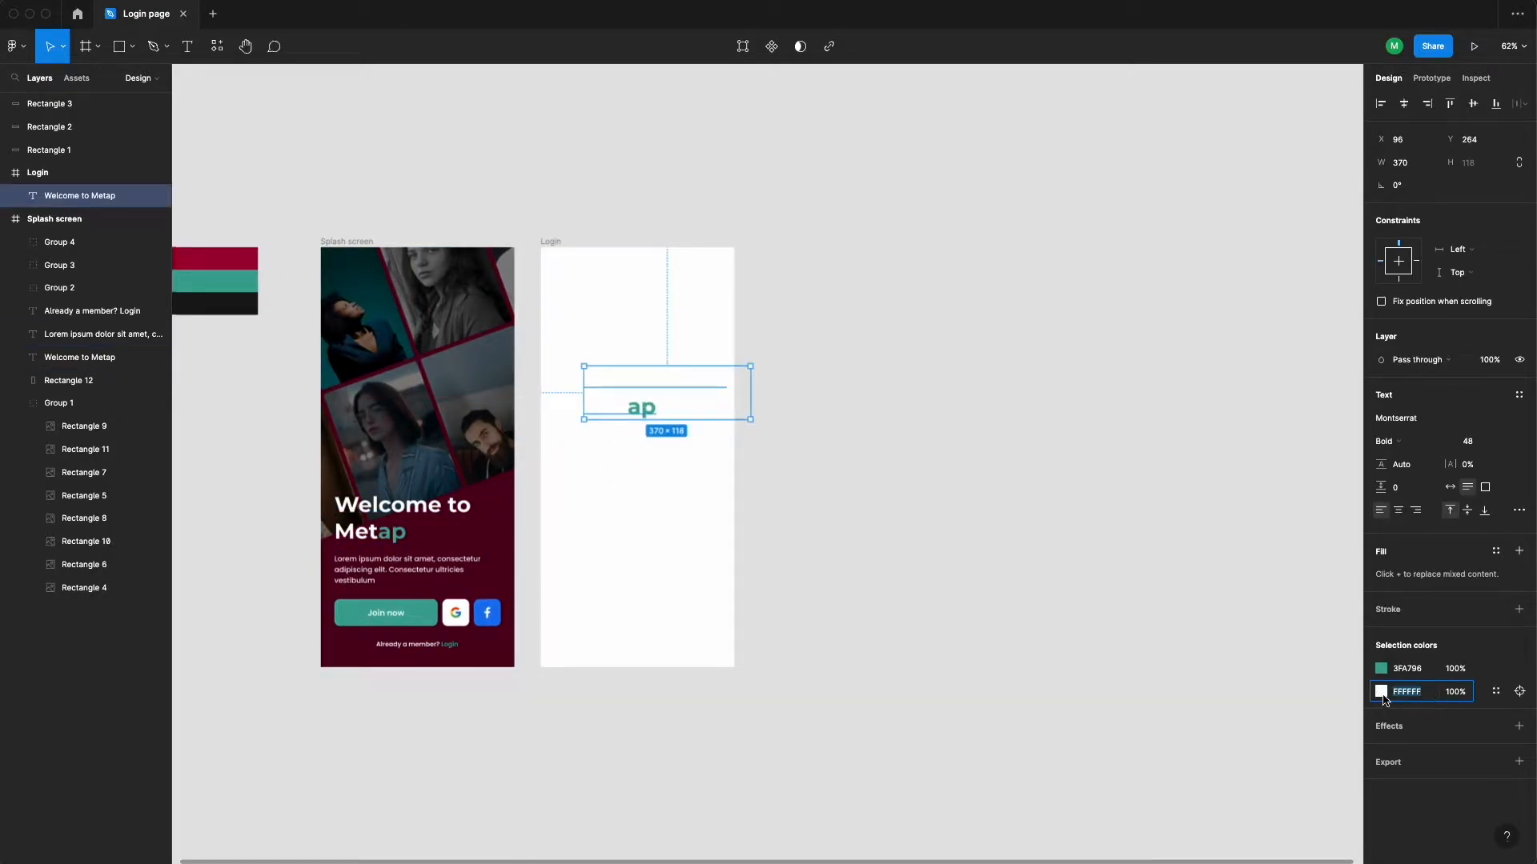
left_click(1382, 695)
left_click(1210, 709)
left_click(243, 310)
left_click(796, 436)
Align the copied heading to X 30 in the Login frame for a 30 px left margin
scroll(650, 425, "up", 5)
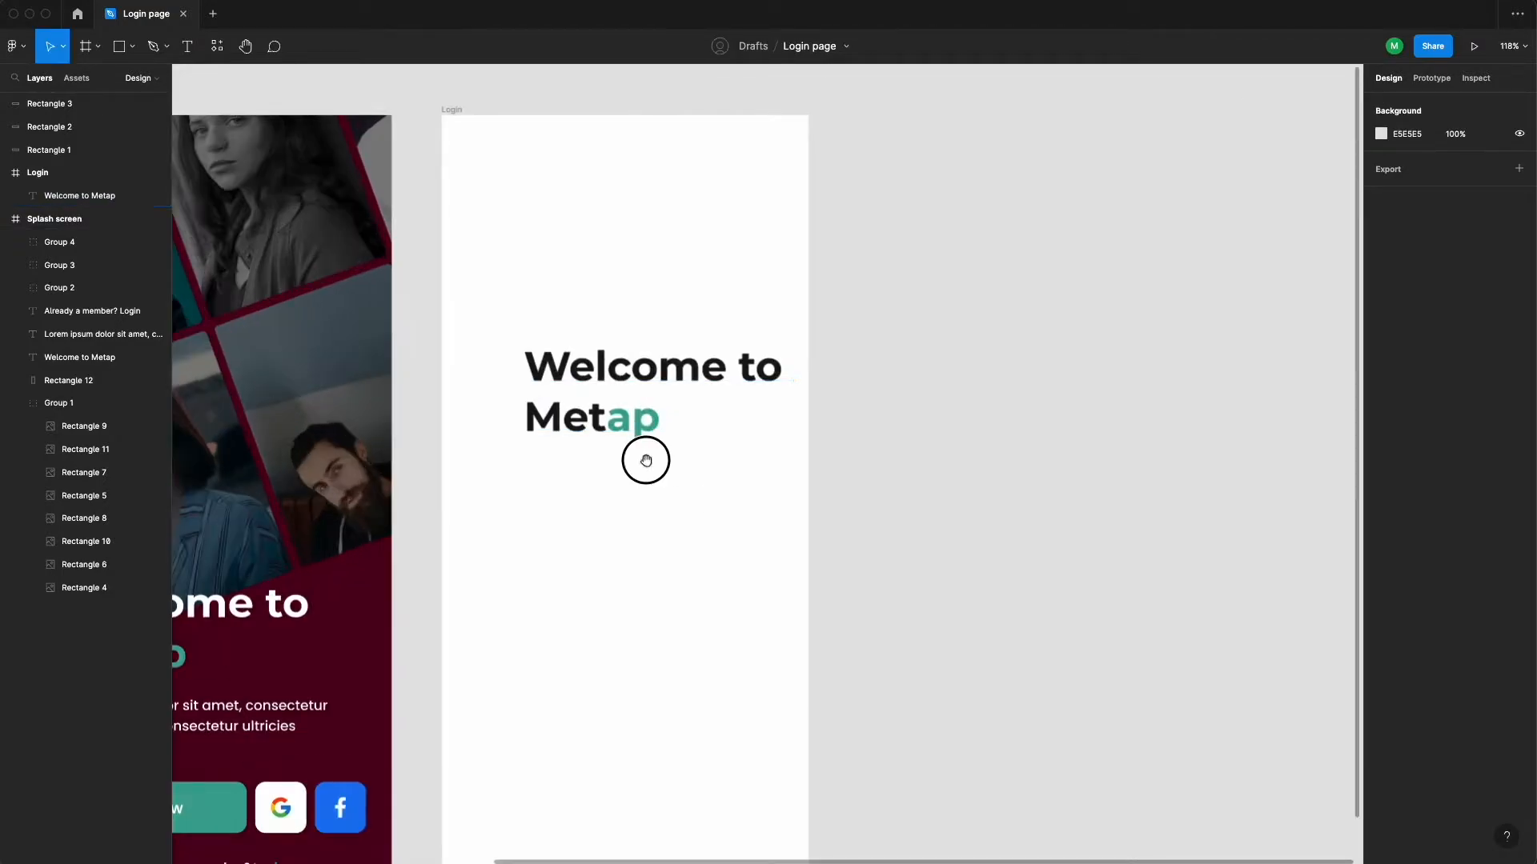
left_click_drag(645, 461, 755, 457)
scroll(708, 398, "down", 3)
left_click(713, 396)
left_click_drag(719, 395, 695, 389)
key("alt")
key("shift+Left")
key("alt")
key("Left")
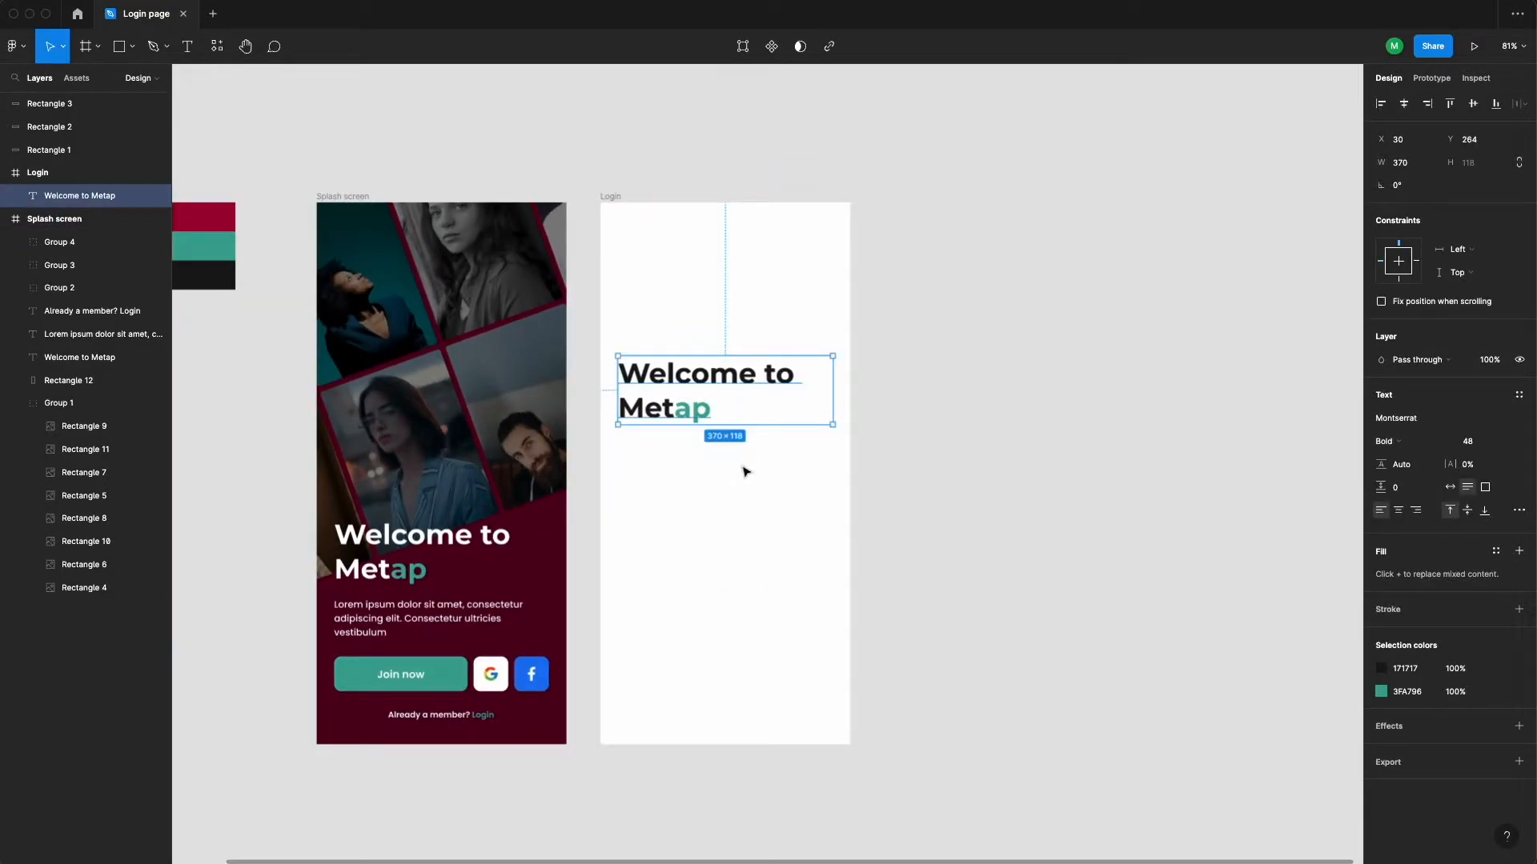
Change the copied heading's text to "Login" and set it to size 36 with auto width
scroll(745, 425, "up", 10)
scroll(685, 405, "down", 10)
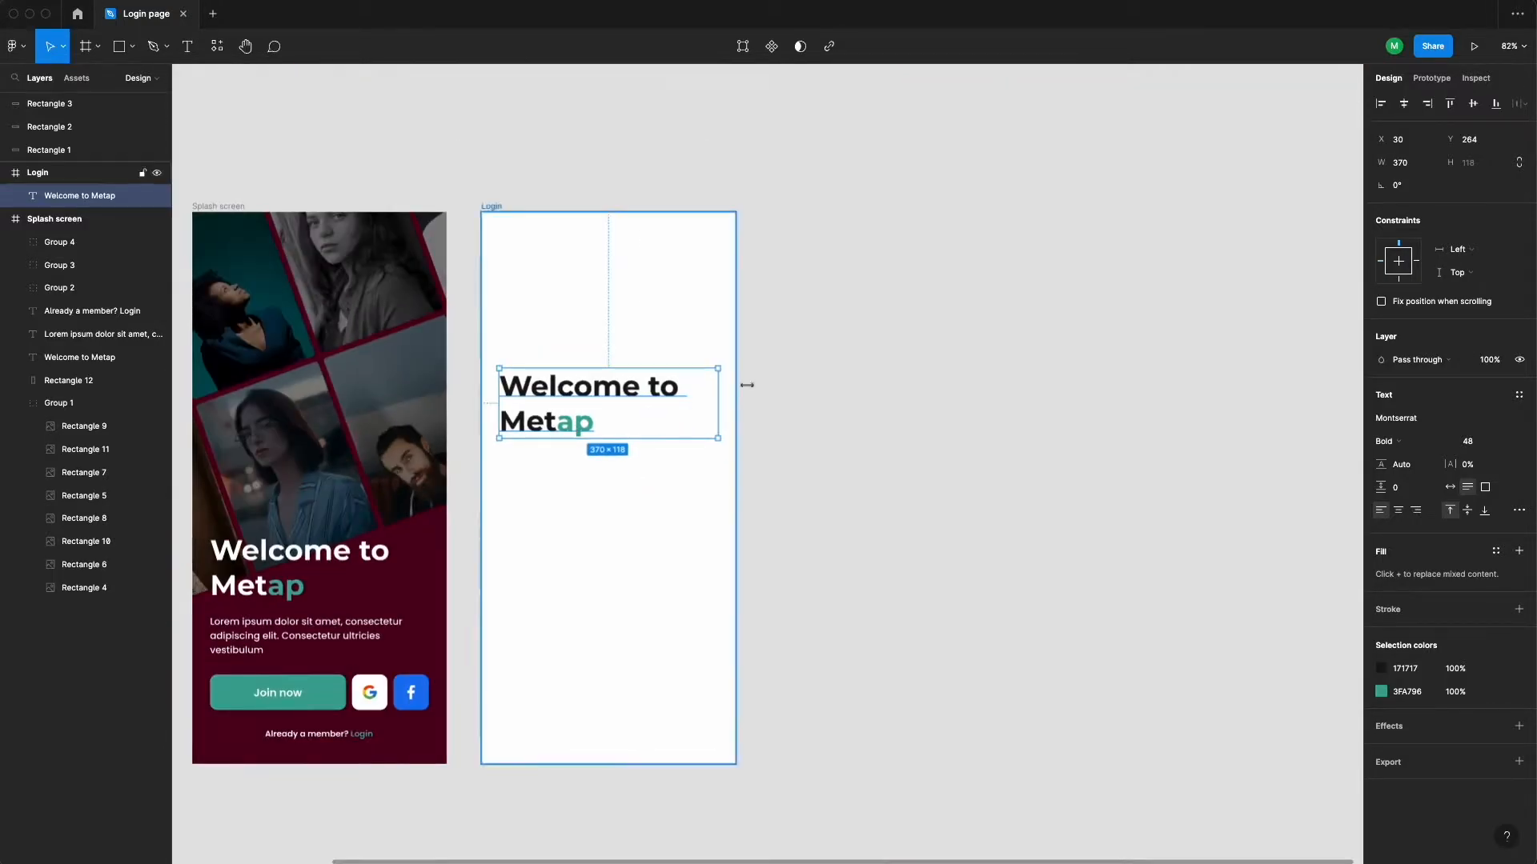
left_click(597, 377)
double_click(572, 346)
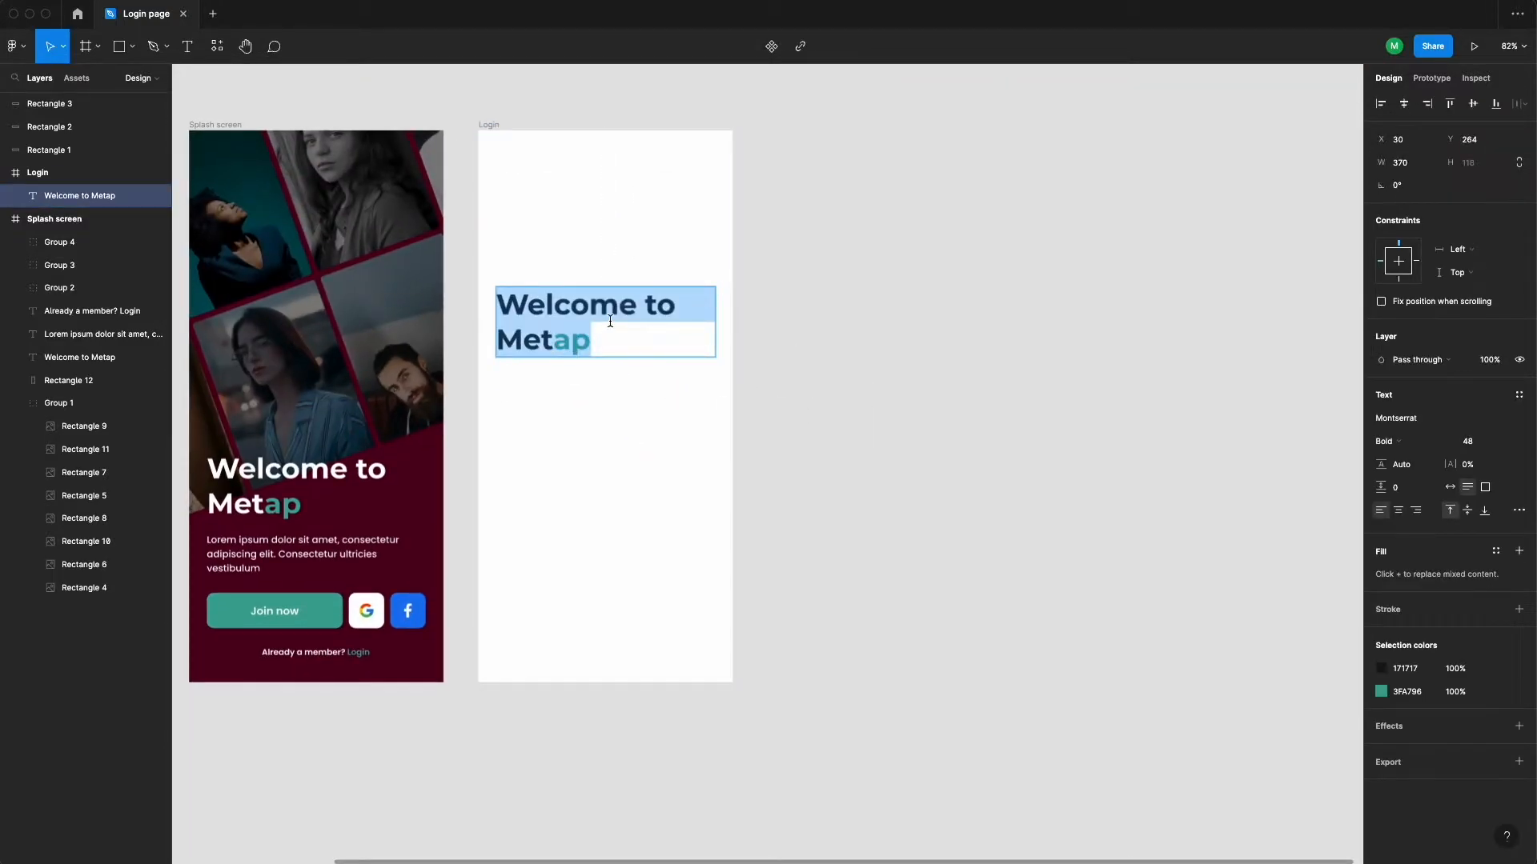
type("Login")
left_click(1506, 443)
left_click(1495, 409)
left_click(1449, 487)
left_click(1052, 415)
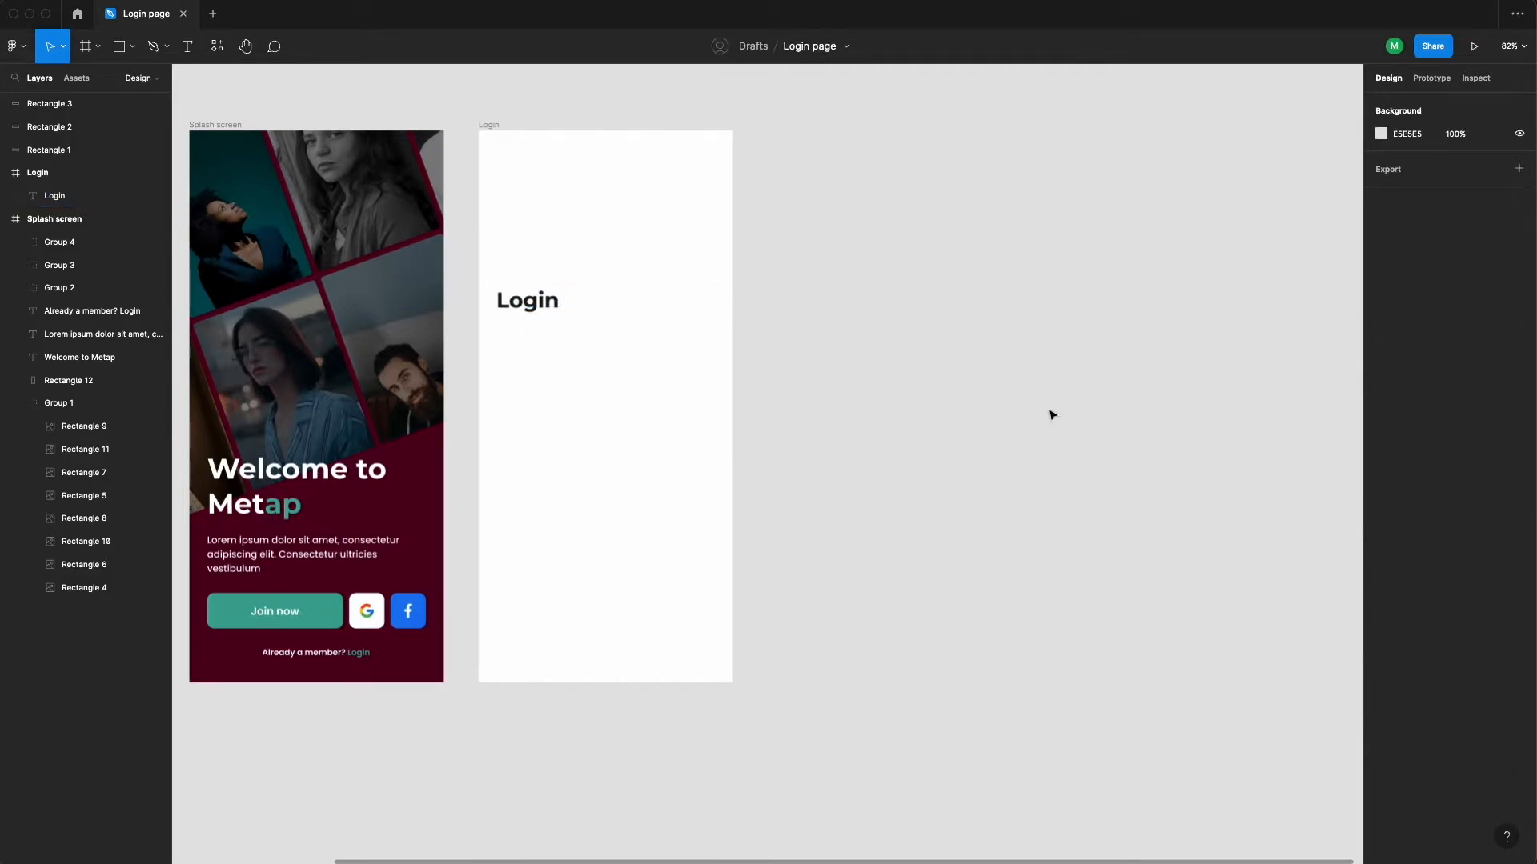
Draw a rectangle about 359 × 46 below the Login heading and set its height to 60
scroll(638, 333, "down", 1)
scroll(601, 336, "up", 3)
left_click_drag(505, 329, 754, 363)
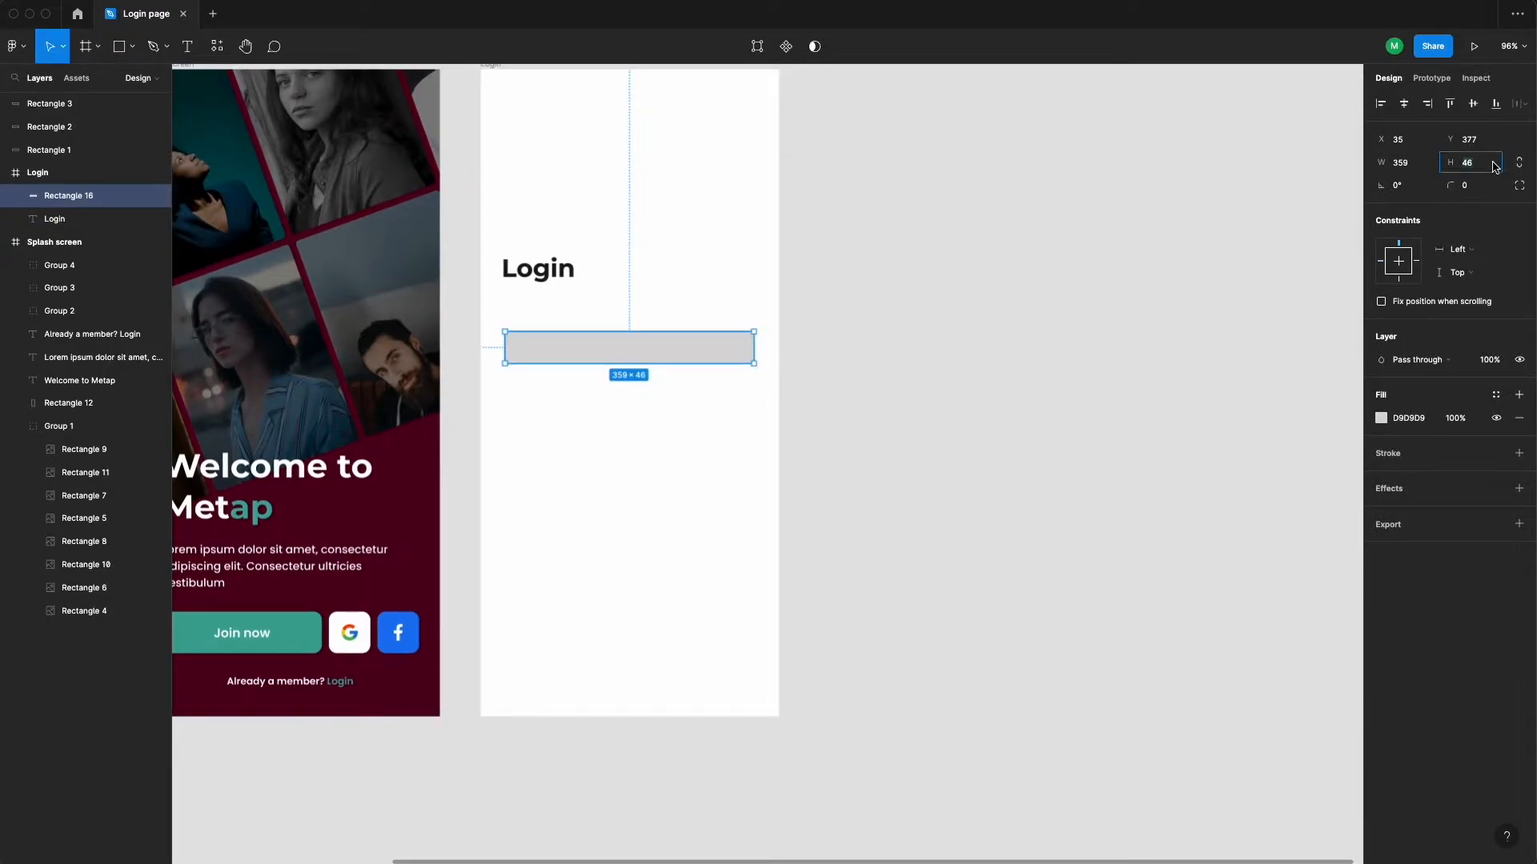
key("Return")
key("shift+Up")
left_click(663, 328)
left_click(661, 352)
Move the grey field rectangle to X 30 and set its width to 370
key("alt")
key("Left")
key("Left")
key("Left")
key("Left")
key("alt")
key("Left")
type("370")
key("Return")
key("alt")
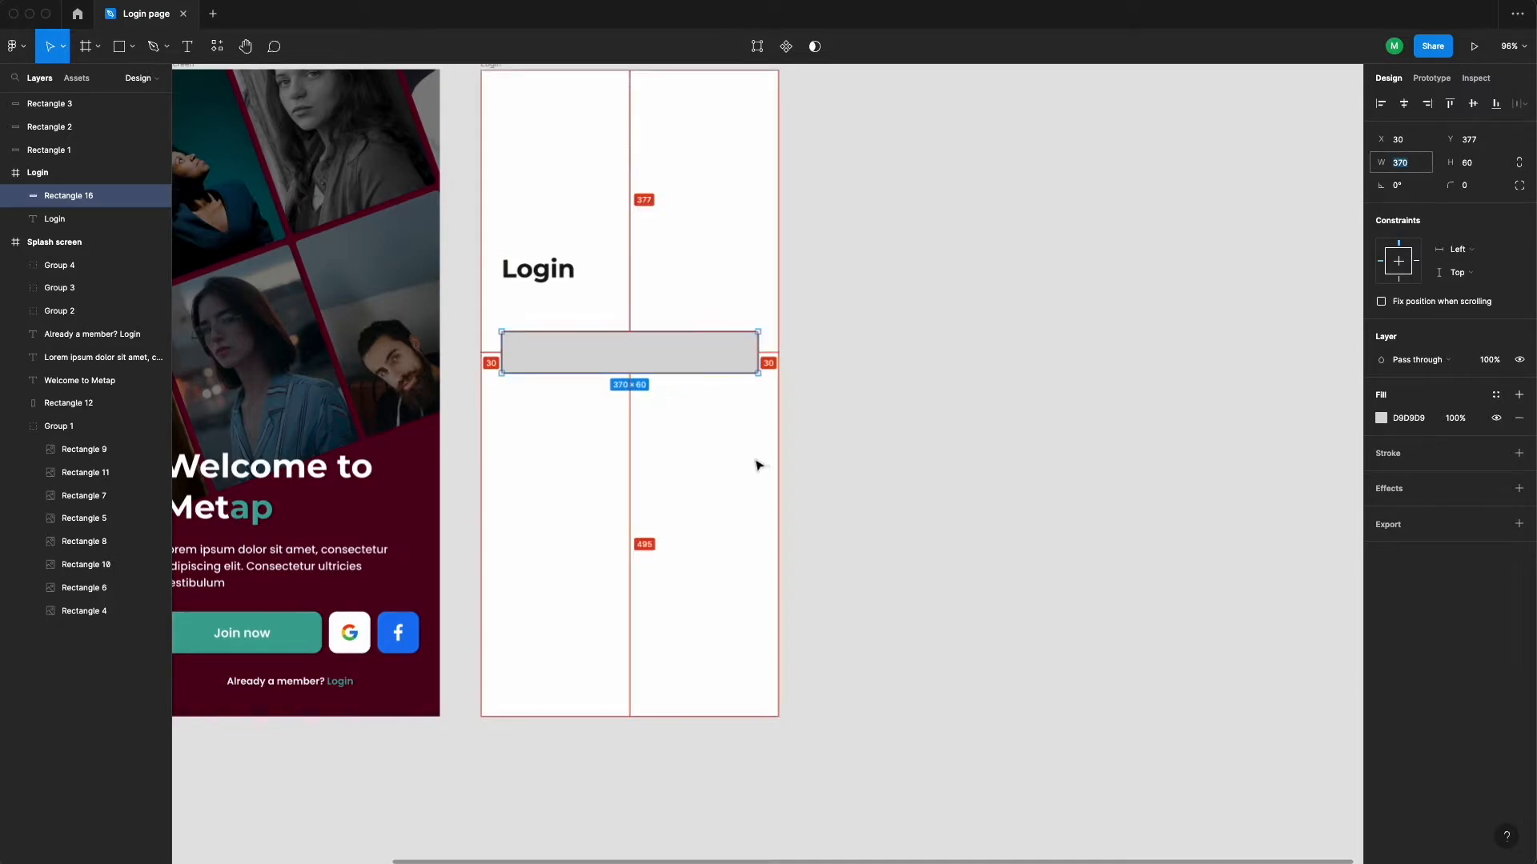
left_click(904, 354)
Add the text "Email" on the grey rectangle in Poppins SemiBold, size 16
left_click(557, 361)
scroll(565, 362, "up", 3)
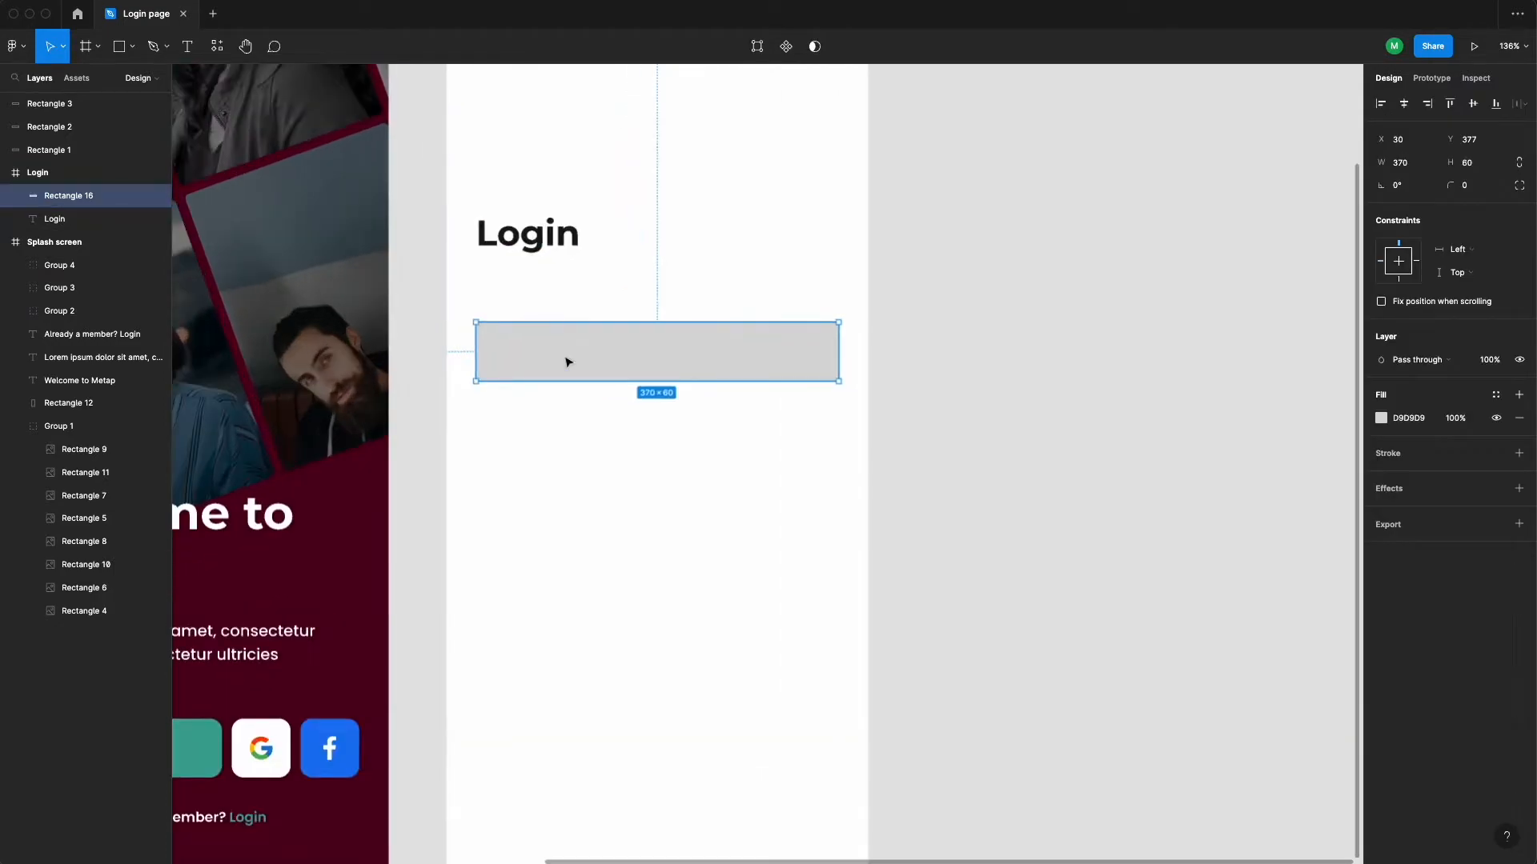
left_click(524, 349)
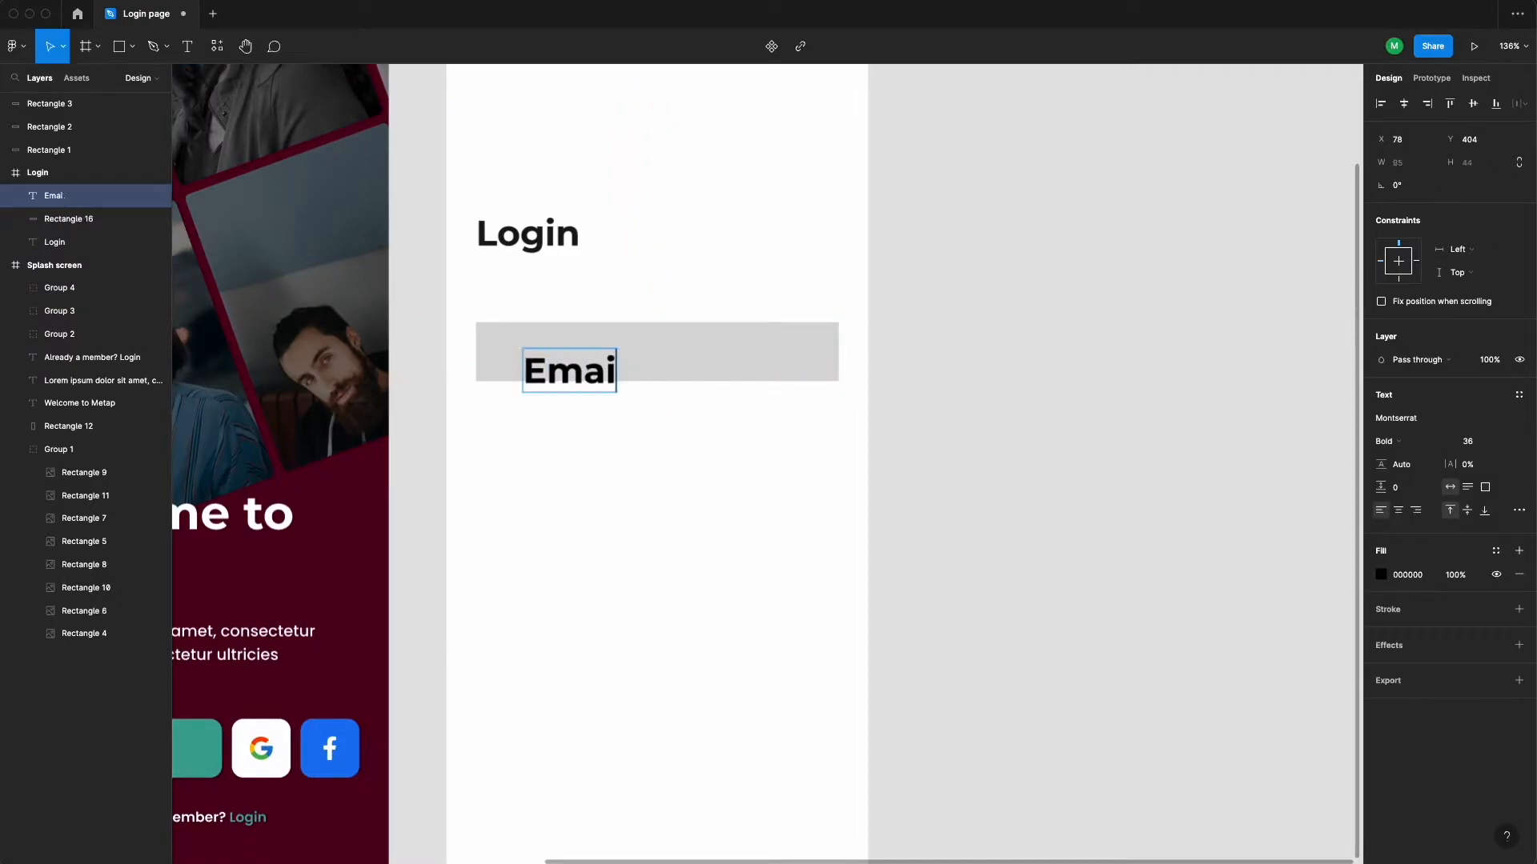
type("Poppins")
key("Return")
left_click(1403, 441)
left_click(1409, 424)
left_click(1503, 441)
left_click(1500, 372)
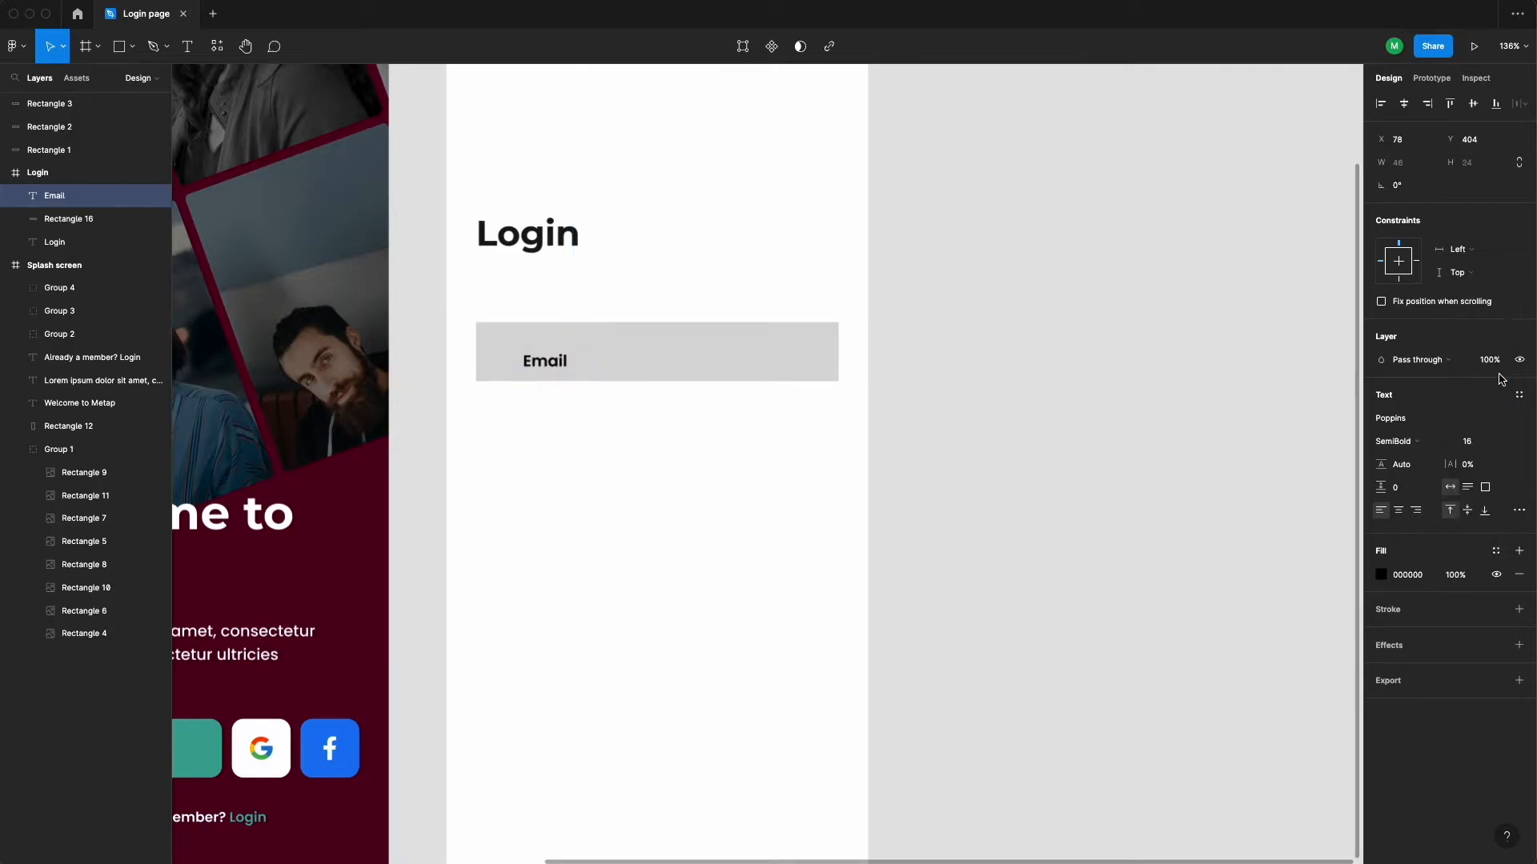
Set the fill colour of the "Email" text to 171717
left_click(556, 266)
left_click(560, 244)
left_click(569, 362)
type("1")
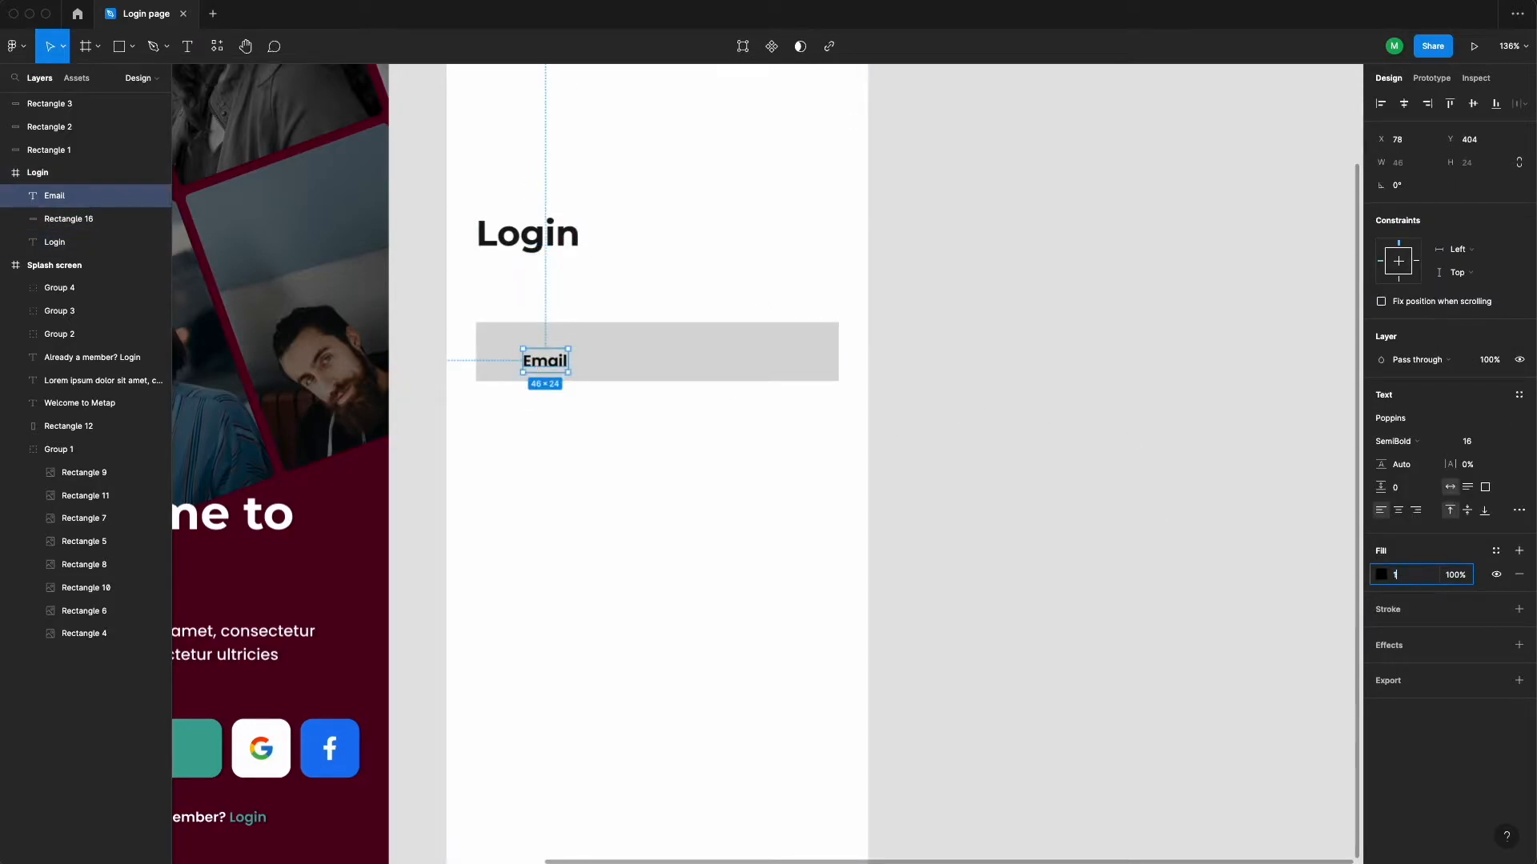
type("7")
key("Return")
left_click(1406, 438)
left_click(1406, 445)
left_click(1033, 344)
Change the "Email" text to "Email address" and centre it vertically on the grey rectangle
scroll(567, 368, "up", 5)
left_click(585, 367)
scroll(584, 368, "down", 3)
double_click(573, 360)
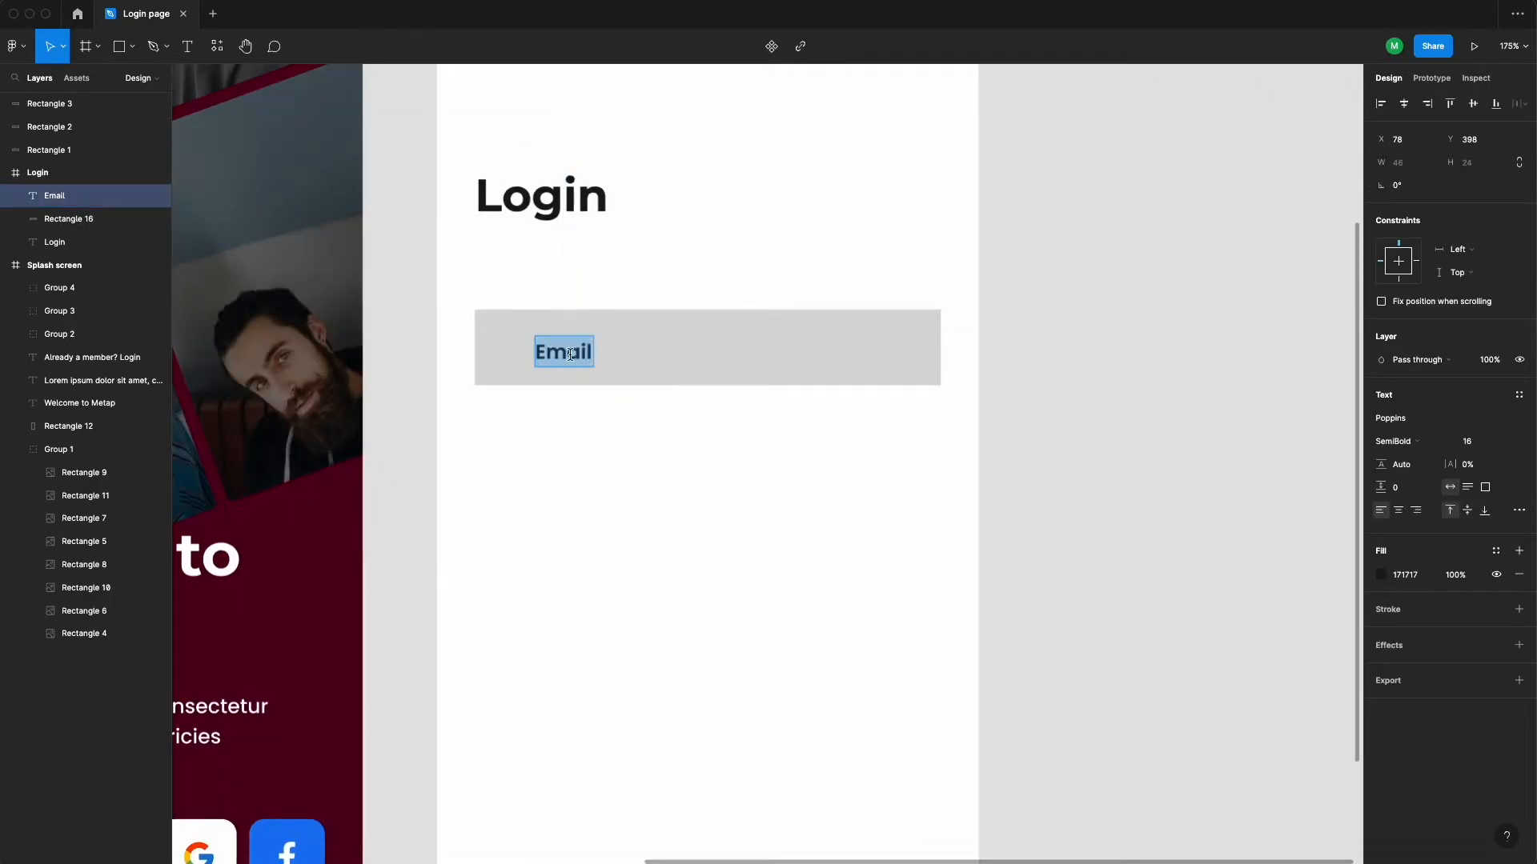
left_click(983, 358)
left_click(677, 358)
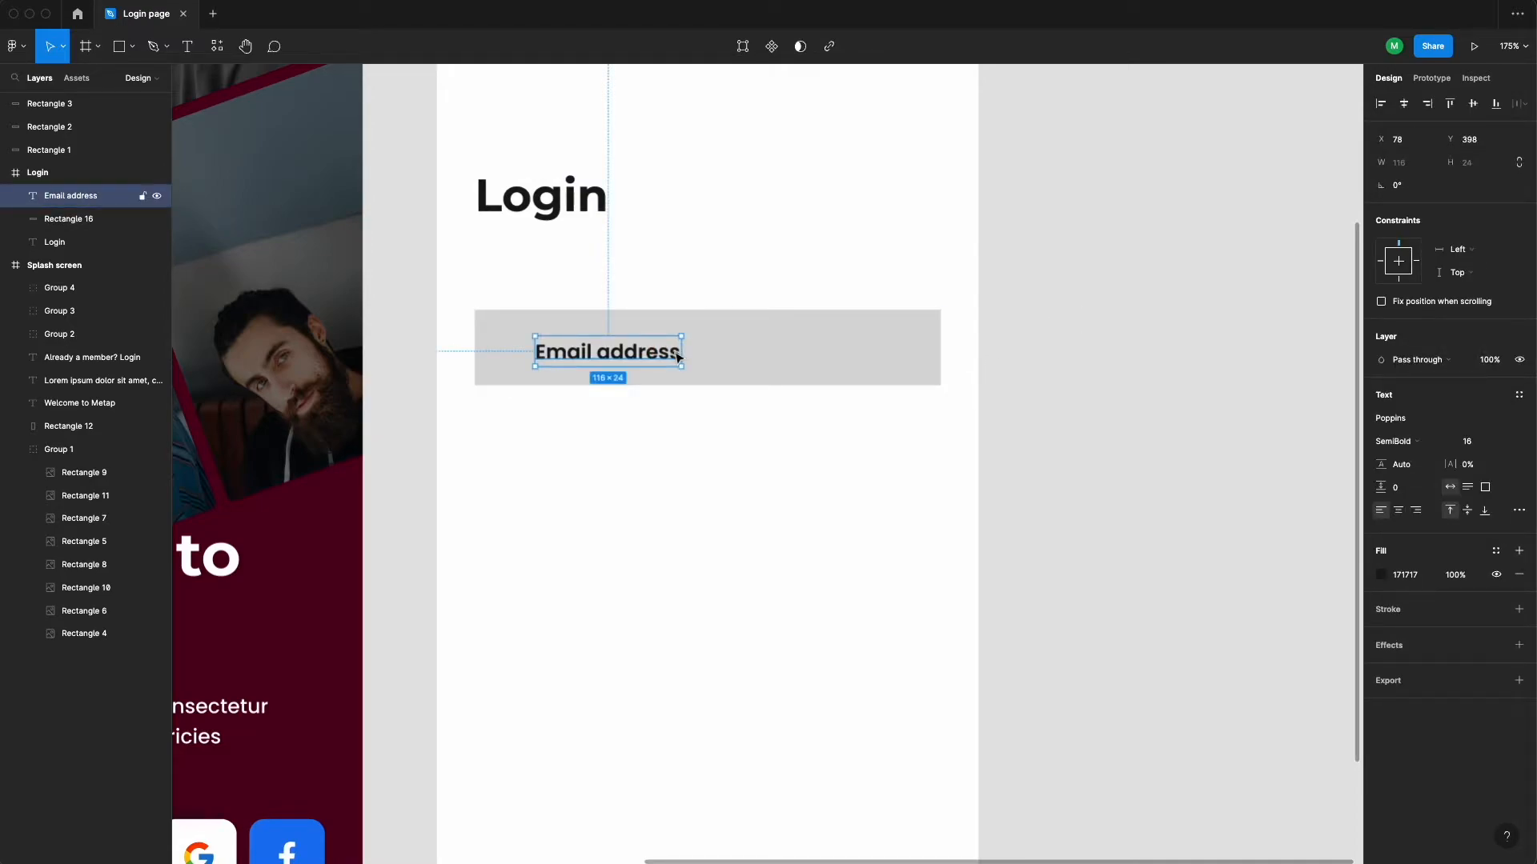
left_click(761, 377, "shift")
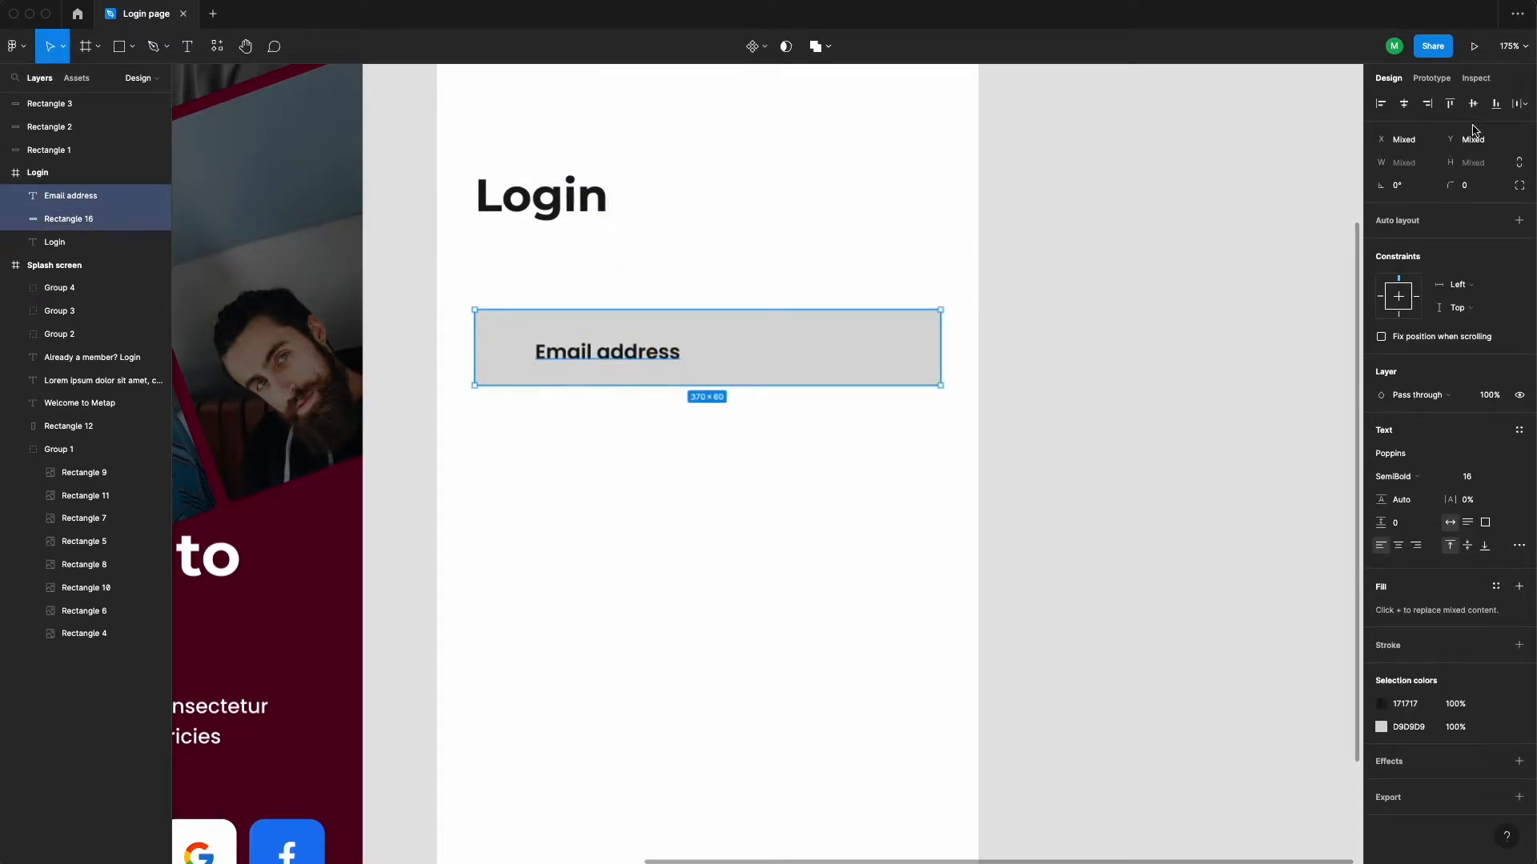
left_click(1201, 314)
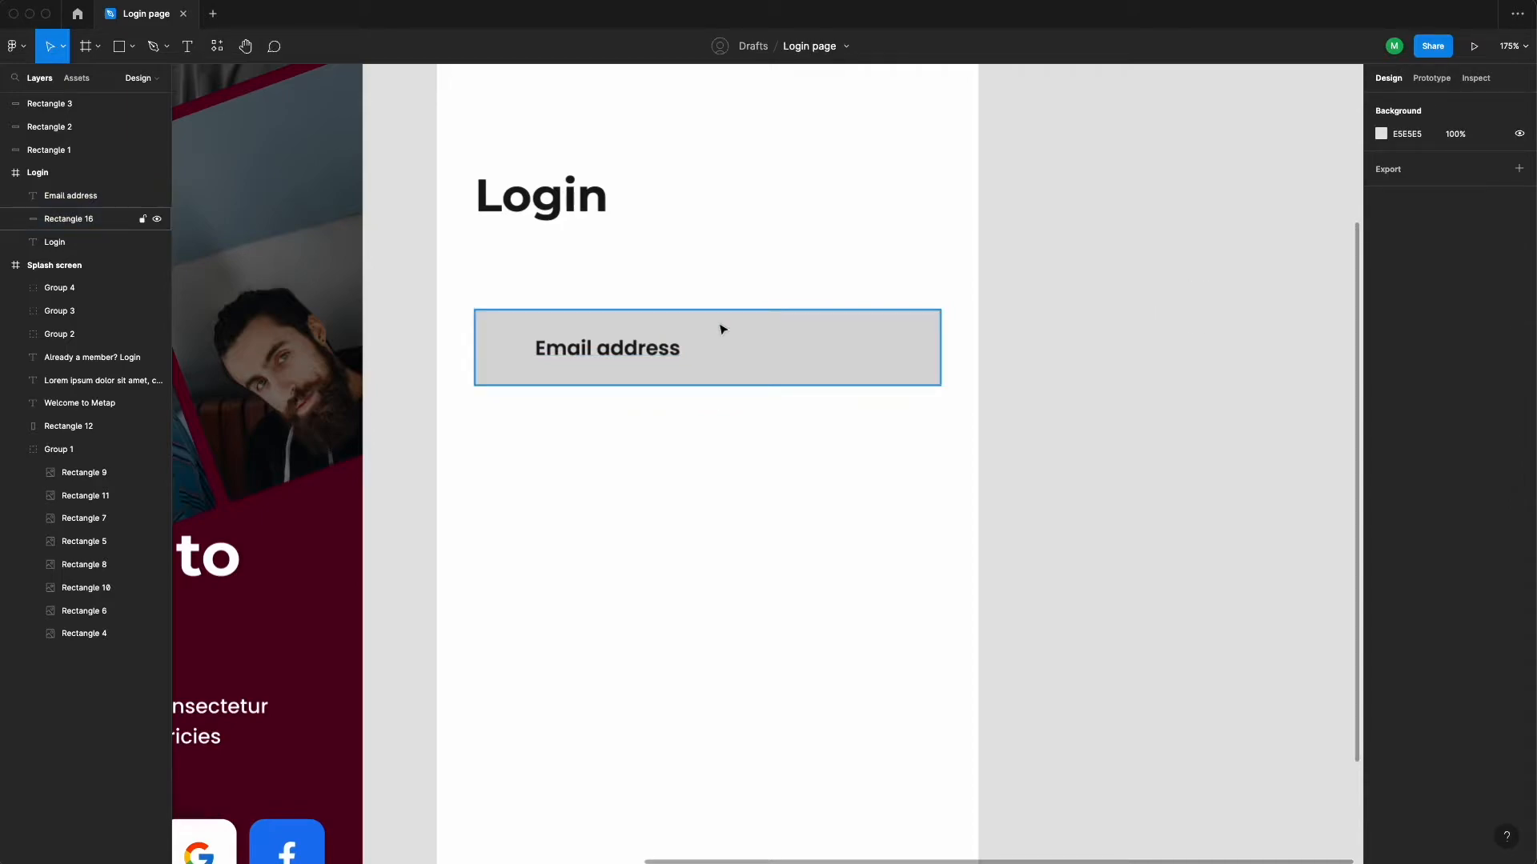
Try a font size of 14 on the "Email address" text
left_click(666, 351)
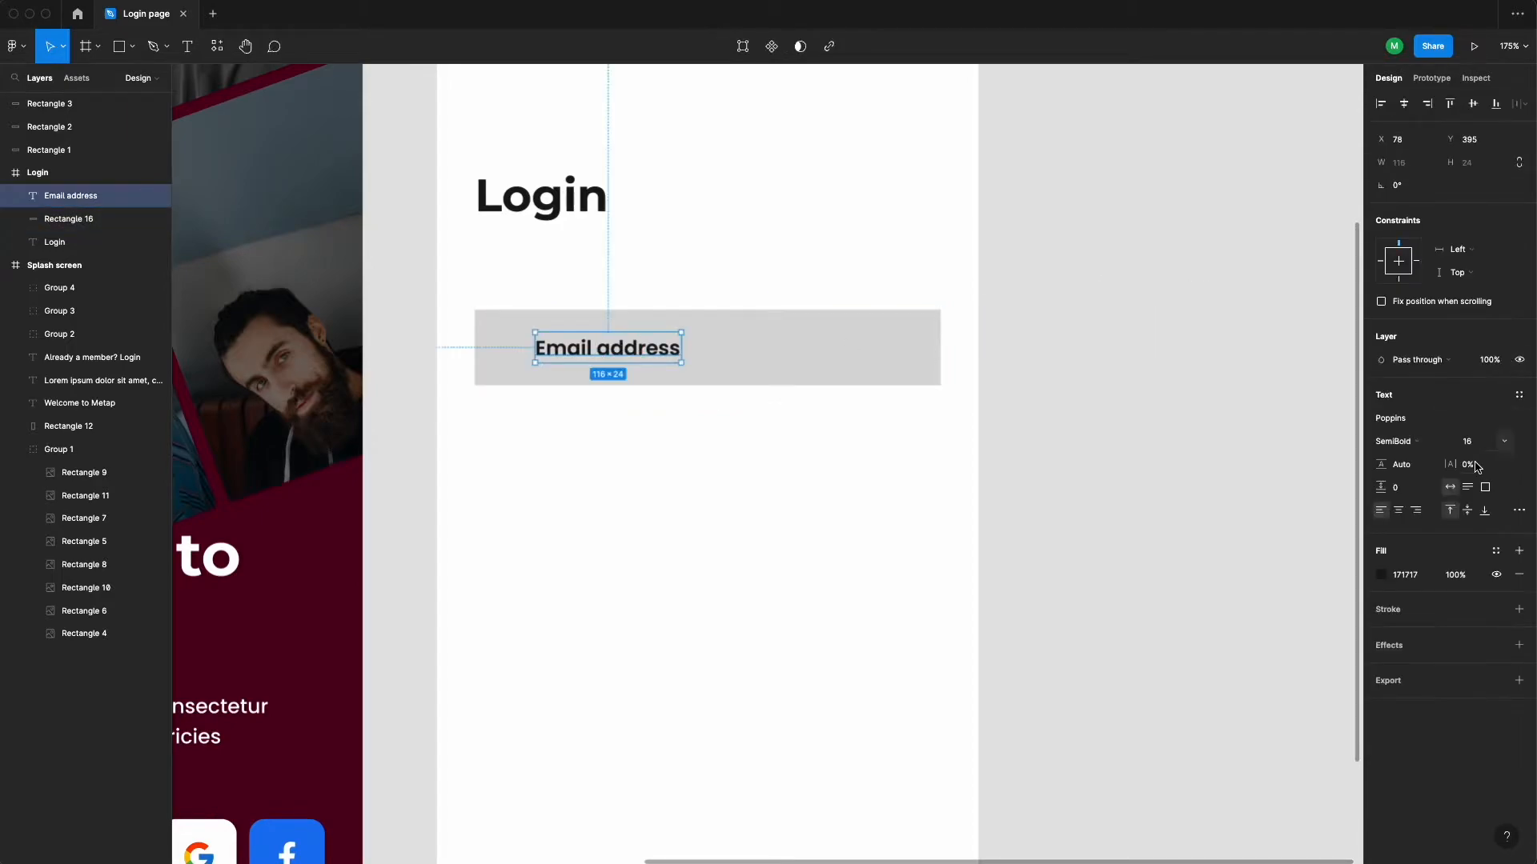
type("14")
key("Return")
left_click(1043, 320)
left_click(769, 352)
Shift the "Email address" text left by 30 to X 48
left_click(653, 350)
key("shift+Left")
key("shift+Left")
key("shift+Left")
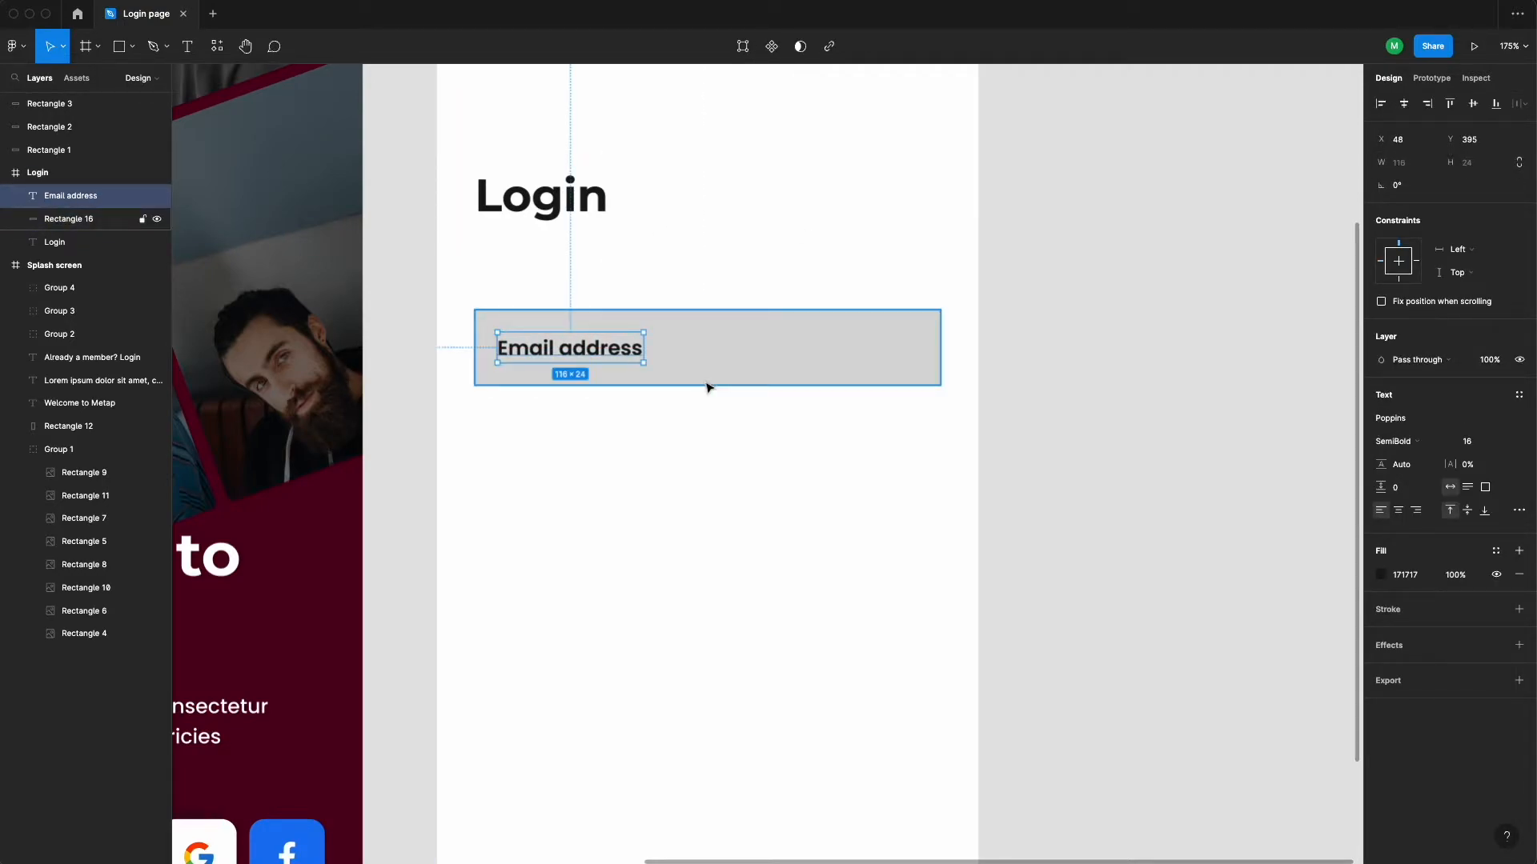
Give the grey rectangle a 171717 stroke with its fill hidden and a corner radius of 12
left_click(707, 388)
left_click(1519, 453)
type("171717")
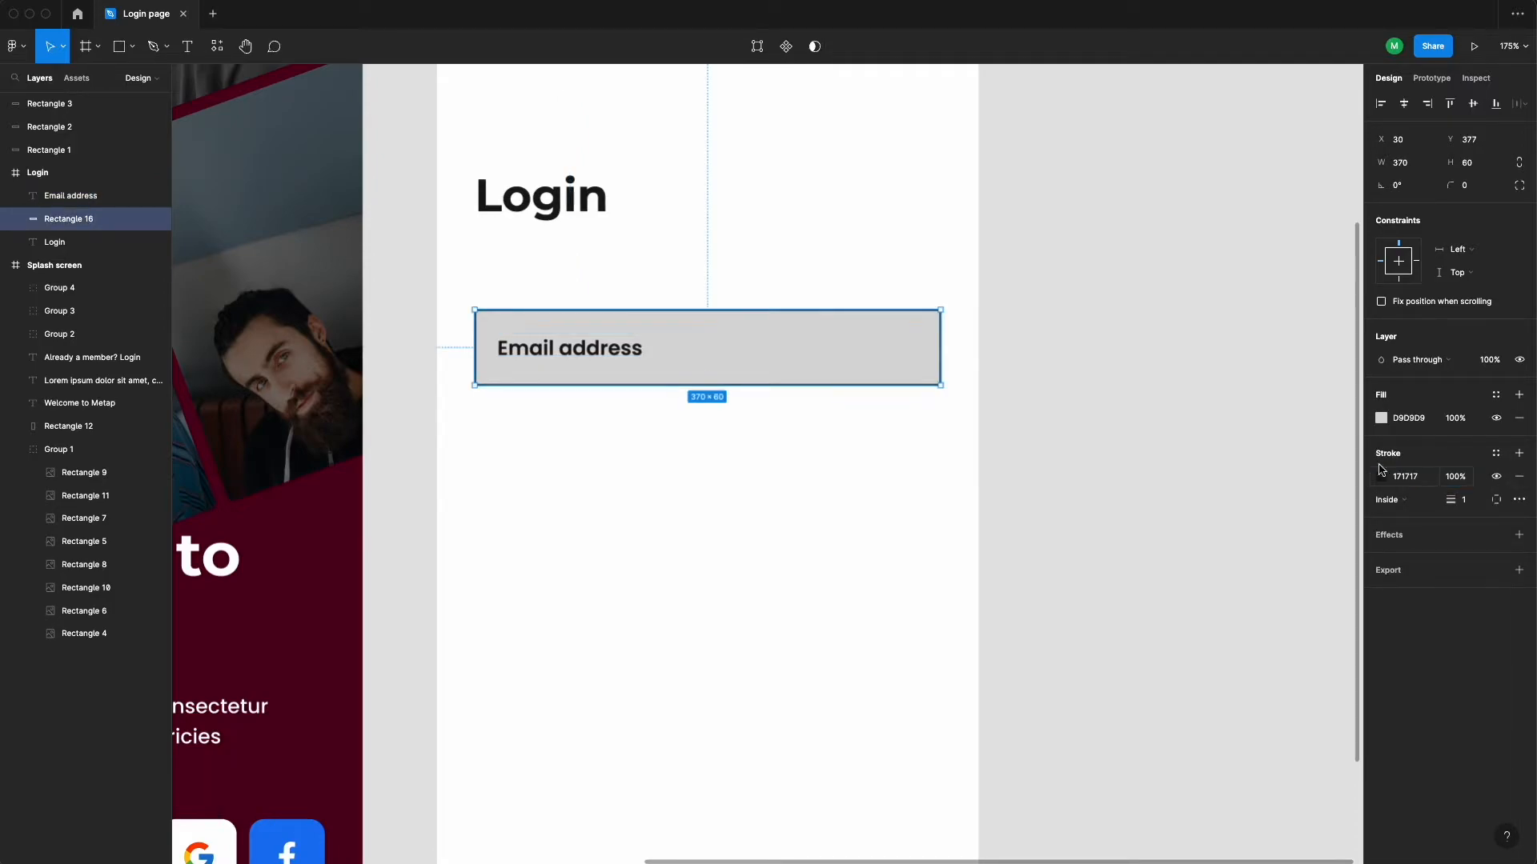
left_click(1496, 419)
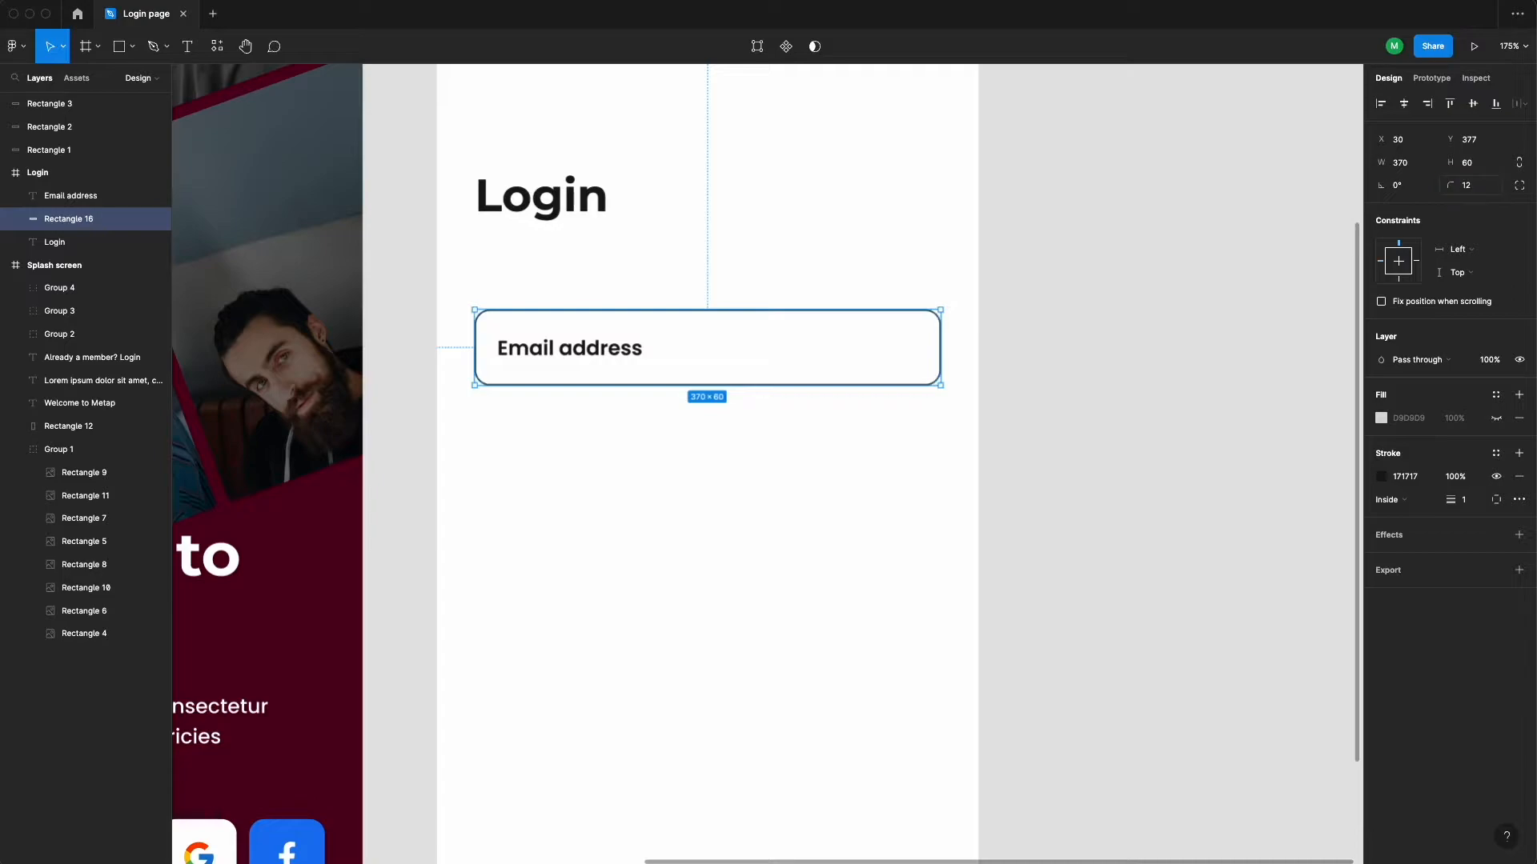
left_click(1115, 264)
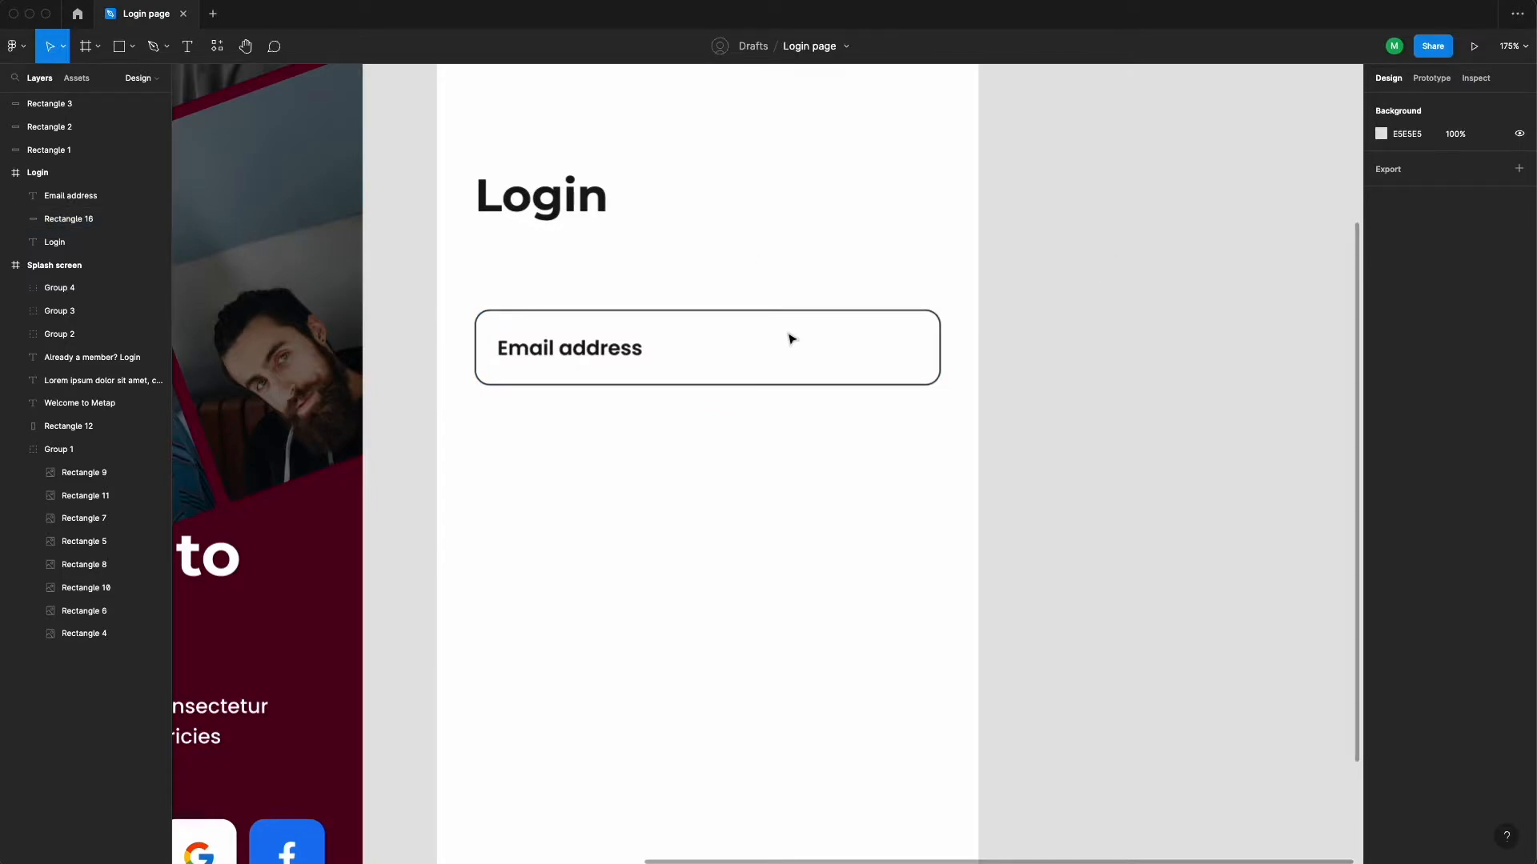
Change the font weight of the "Email address" text to Medium and check its spacing inside the field
scroll(791, 339, "up", 3)
scroll(720, 352, "down", 2)
left_click(589, 391)
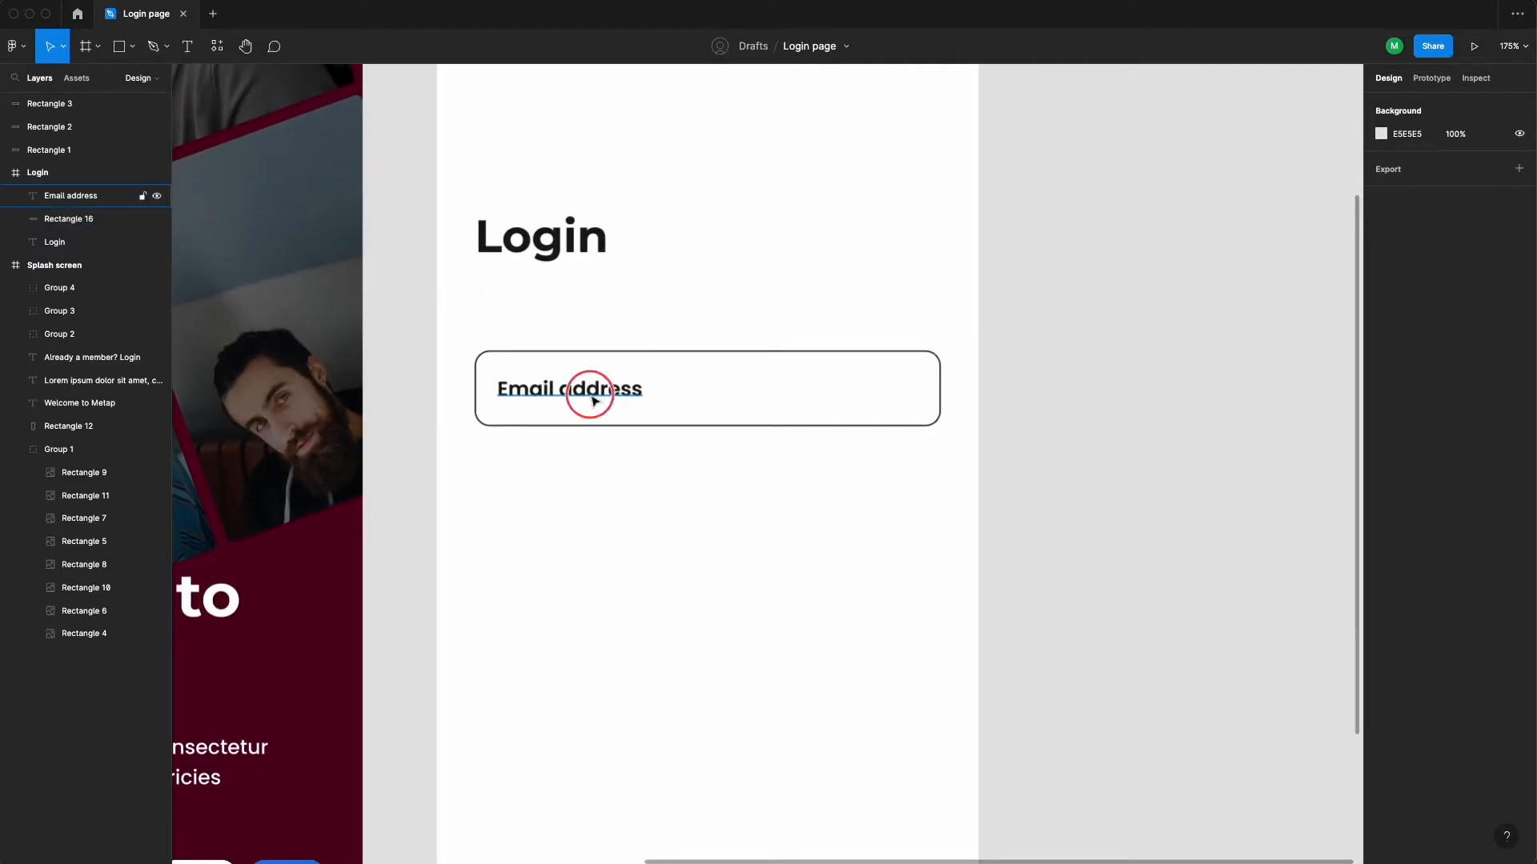
scroll(589, 391, "down", 5)
left_click(1419, 439)
left_click(1410, 423)
left_click(977, 405)
left_click(585, 391)
scroll(608, 394, "up", 10)
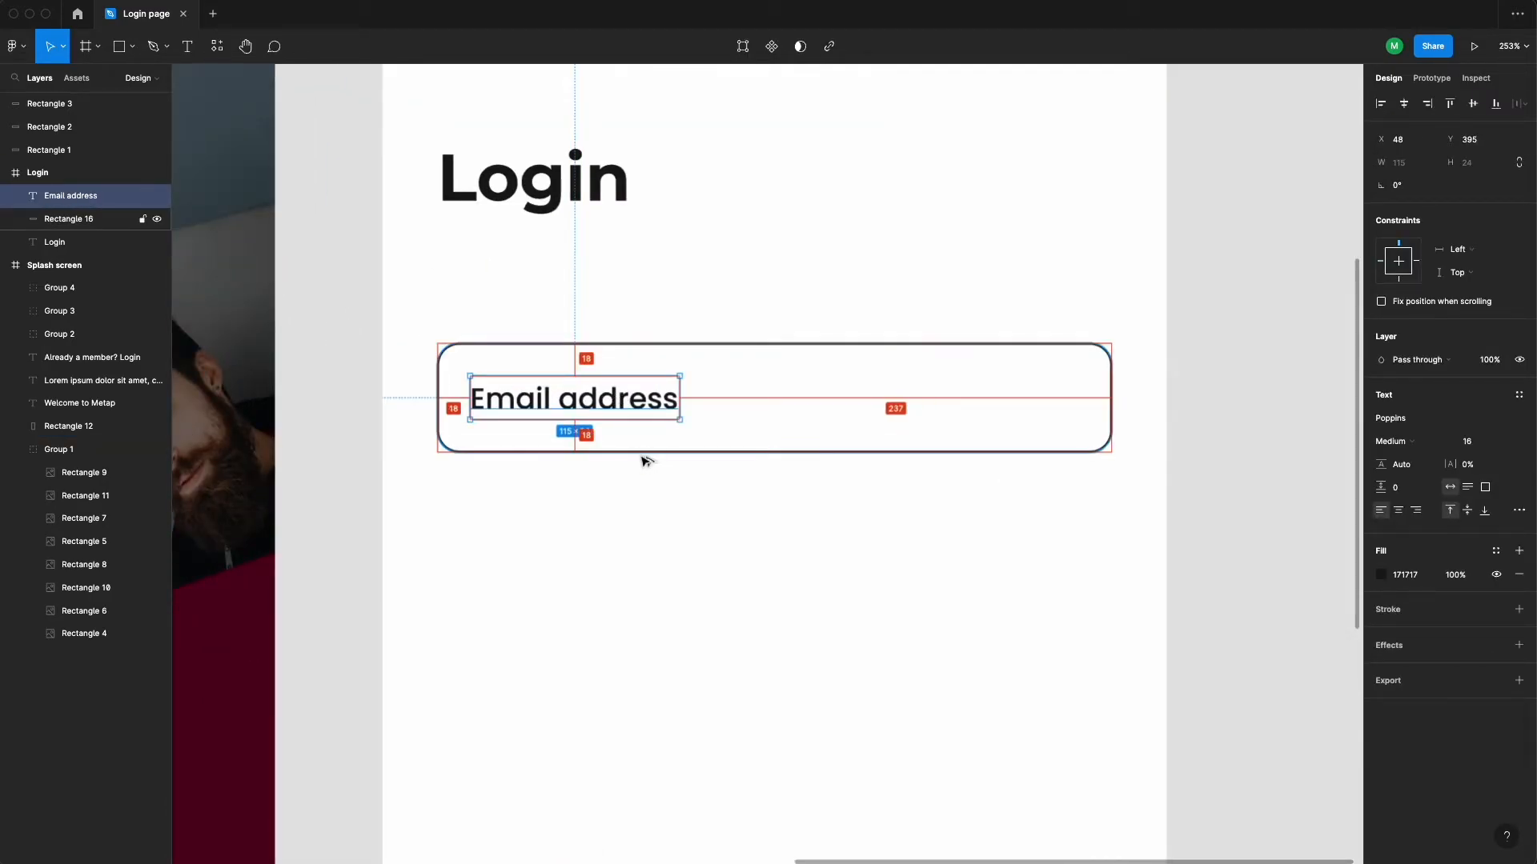
scroll(645, 456, "down", 10)
left_click(978, 388)
Set the opacity of the email field's stroke and text colours to 60%
left_click_drag(468, 335, 758, 384)
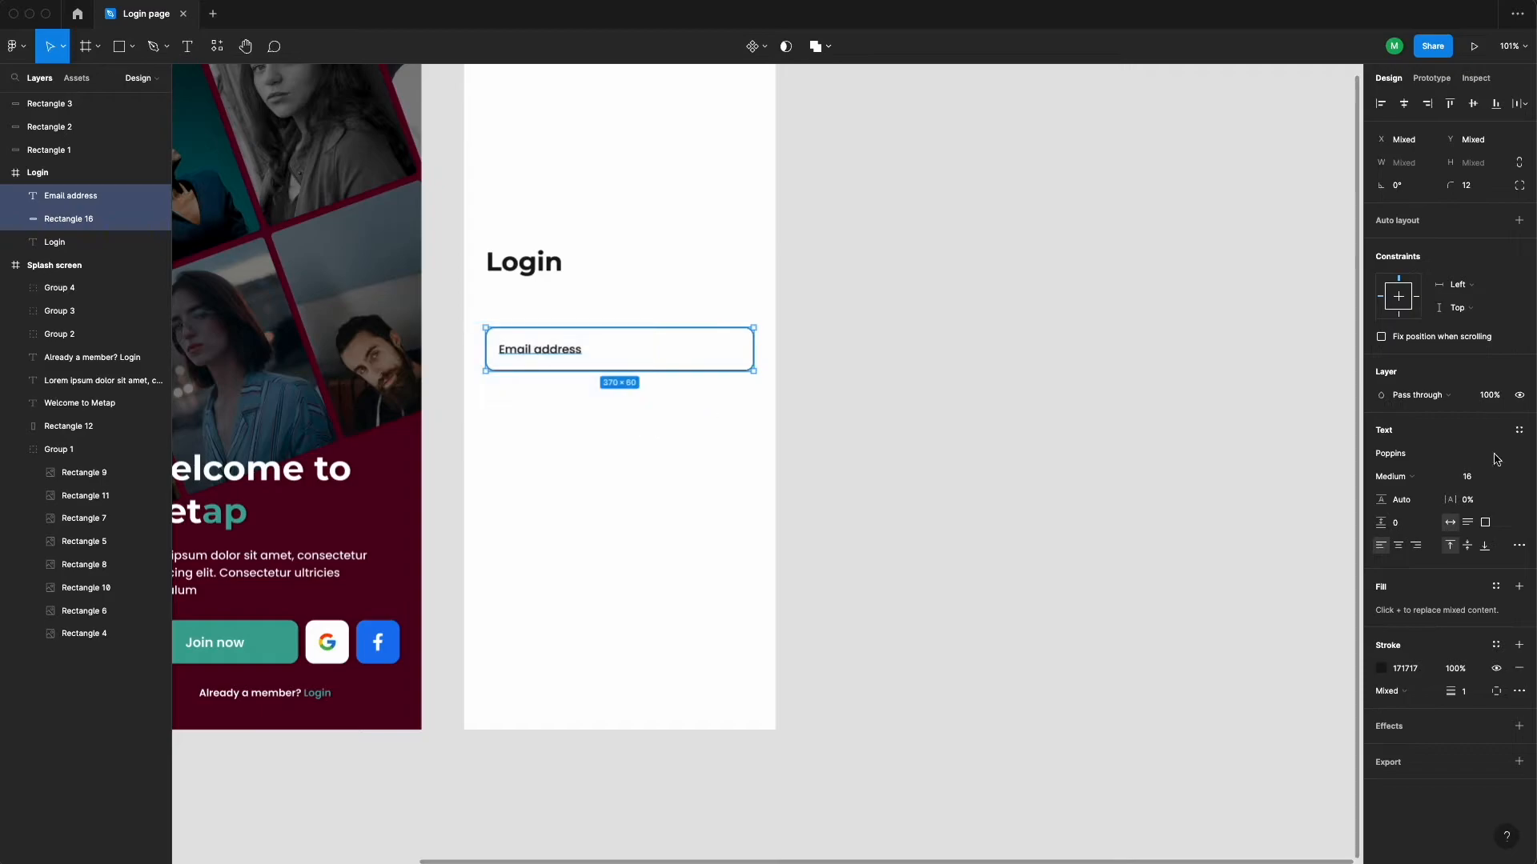
type("80")
key("Return")
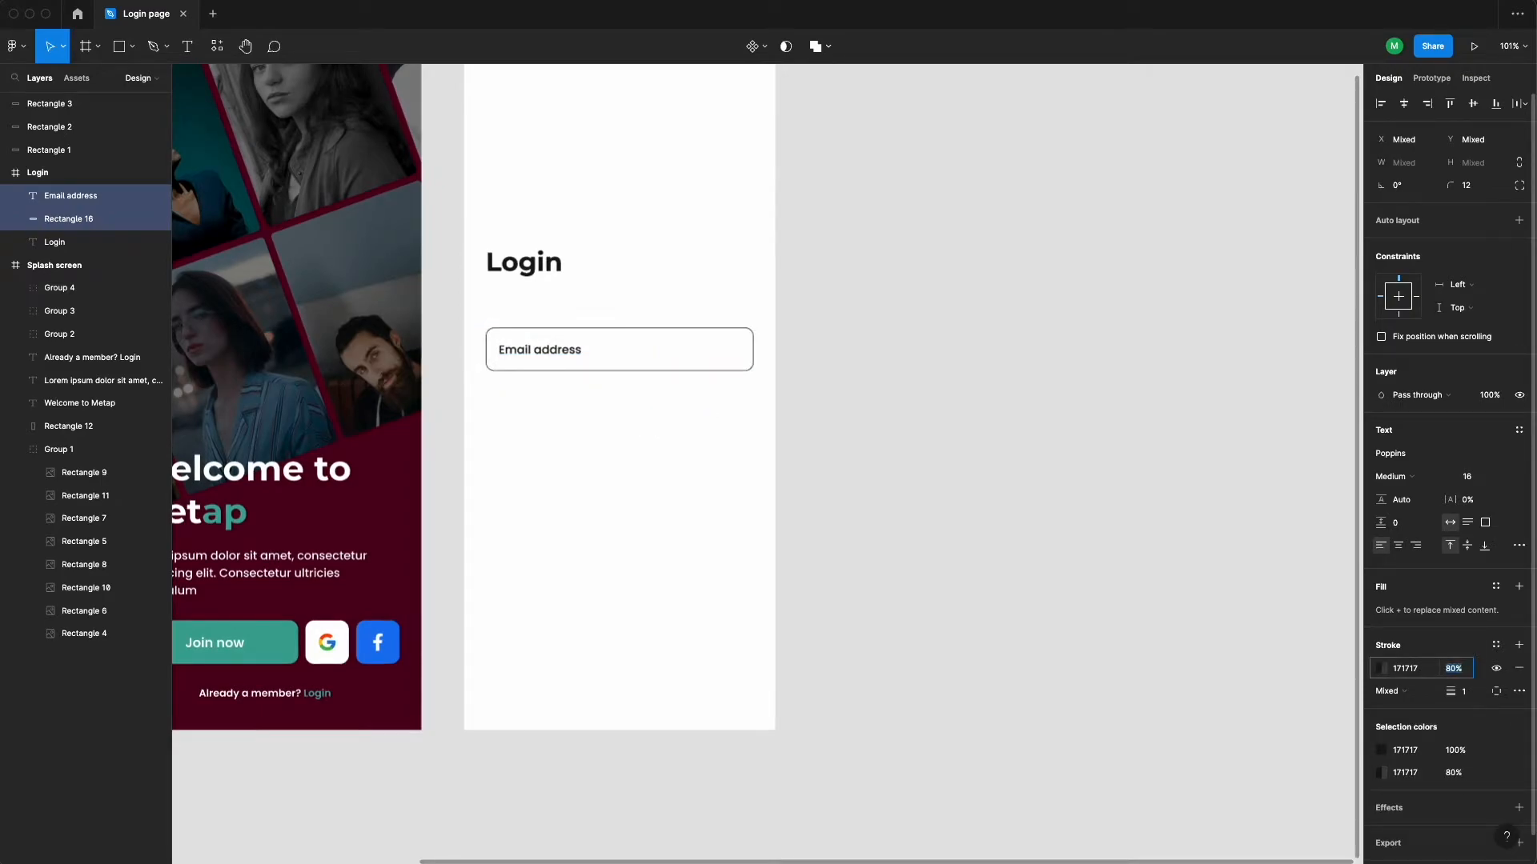
left_click(1456, 752)
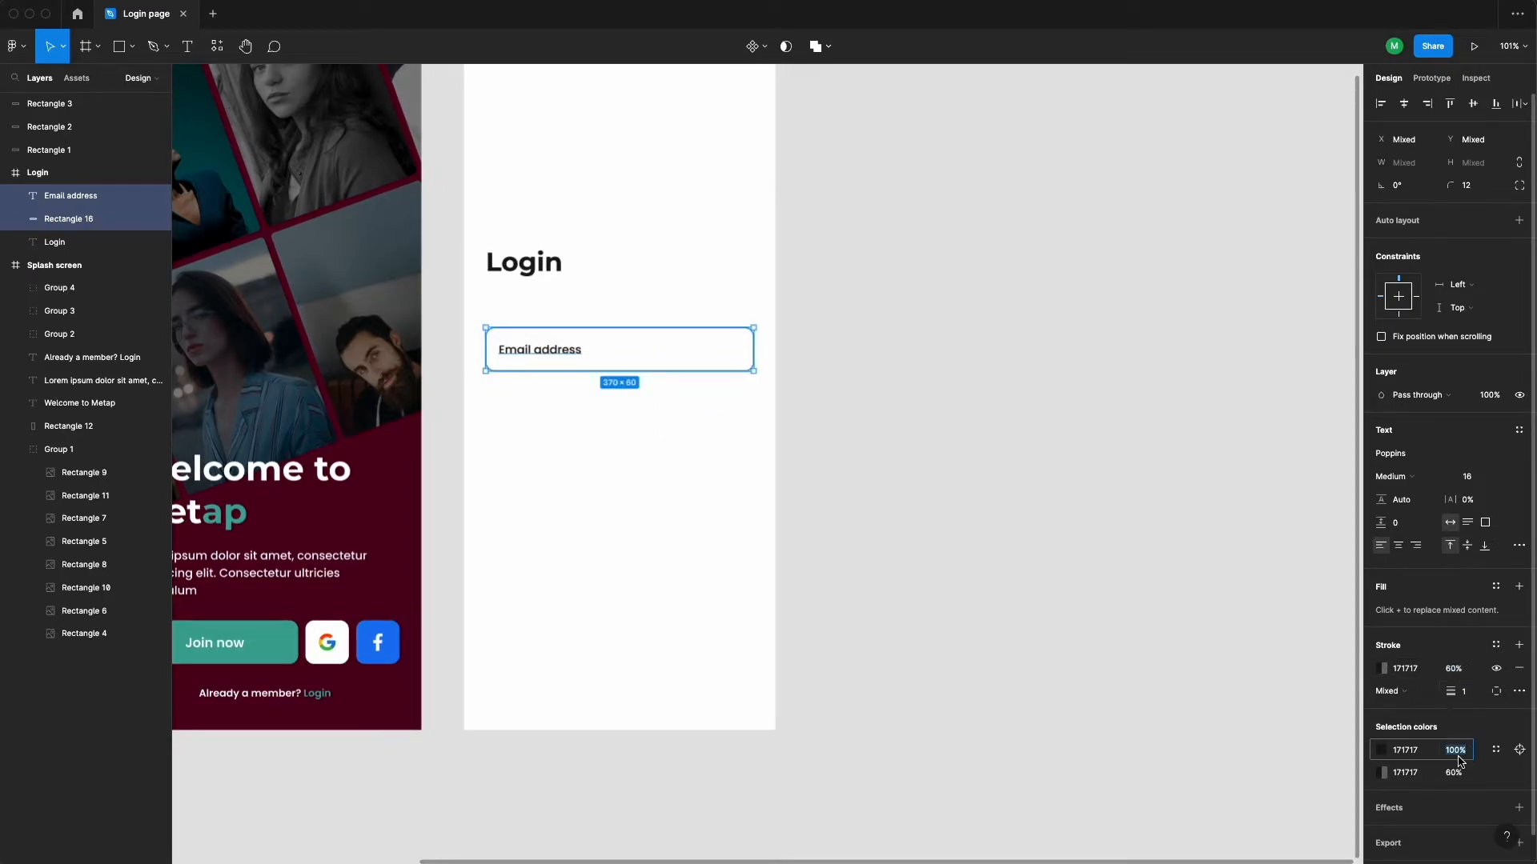
type("60")
key("Return")
left_click(1215, 624)
Set the opacity of the email field's stroke and text colours to 80%
left_click(532, 354)
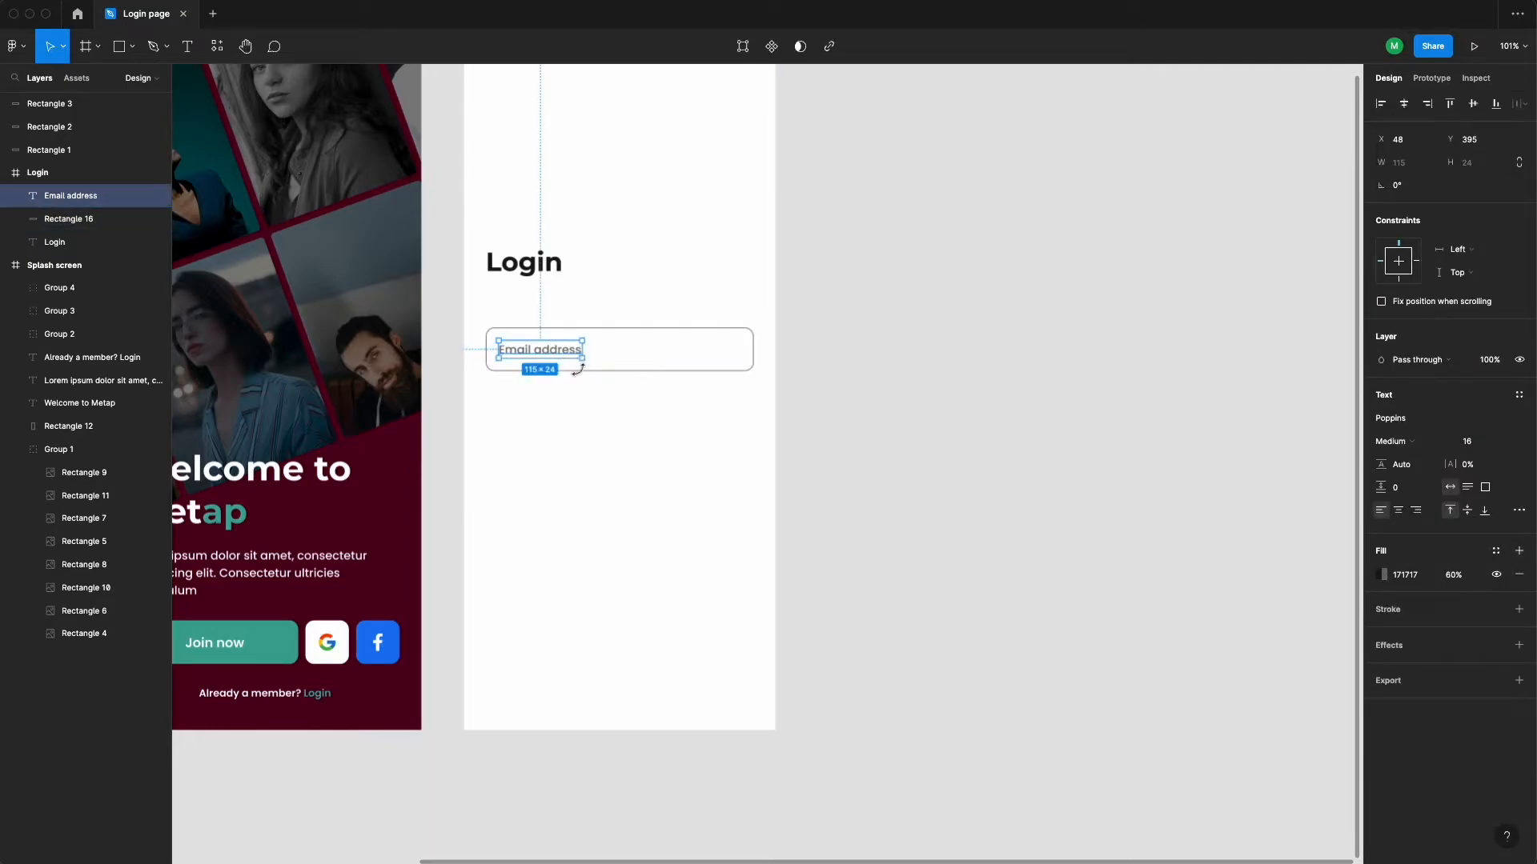
left_click(604, 361, "shift")
left_click(1450, 669)
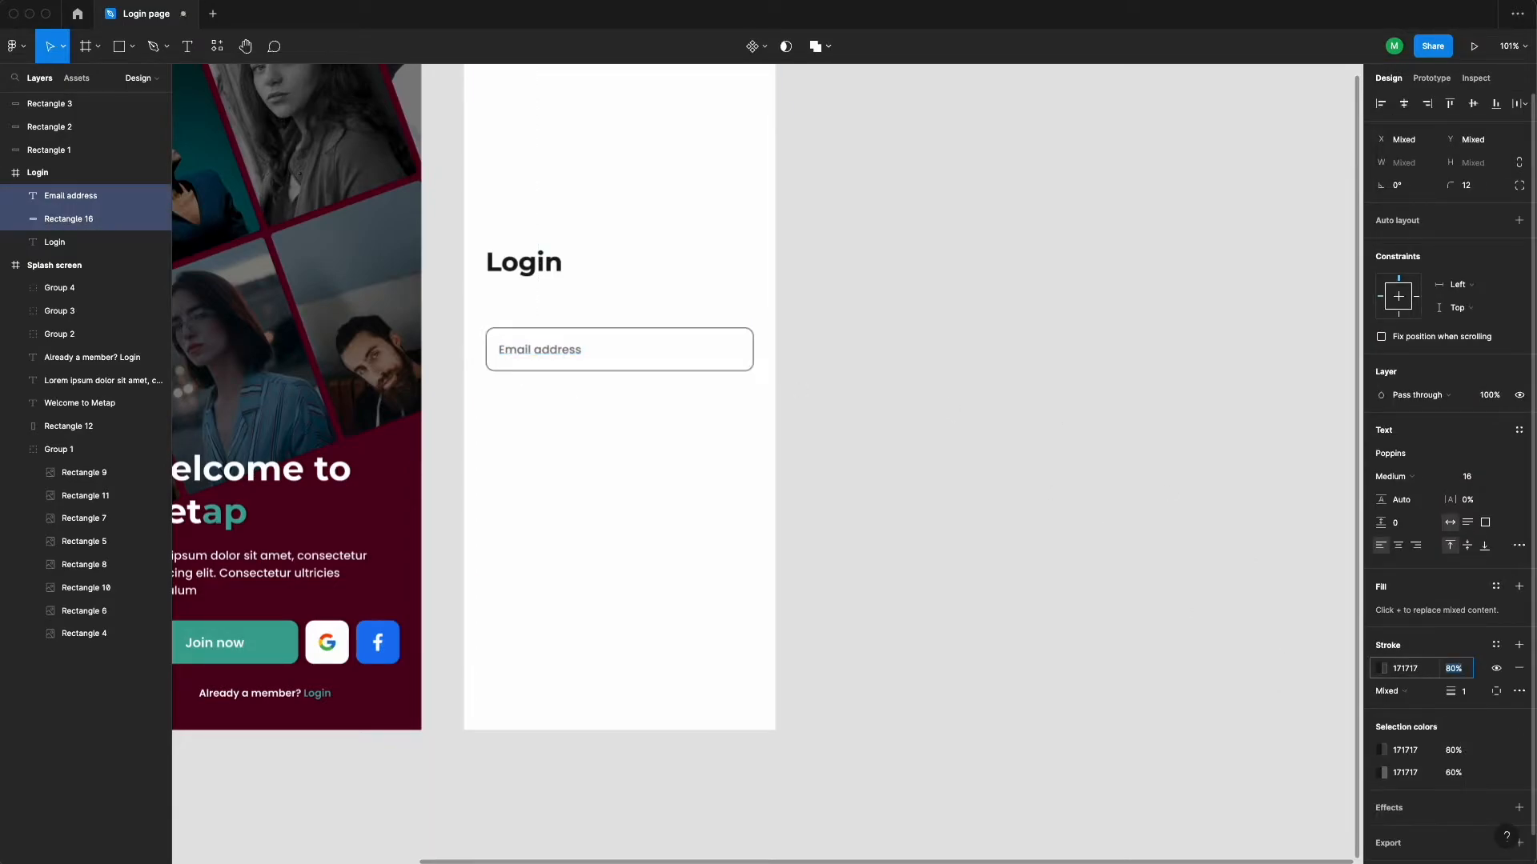
left_click(1164, 560)
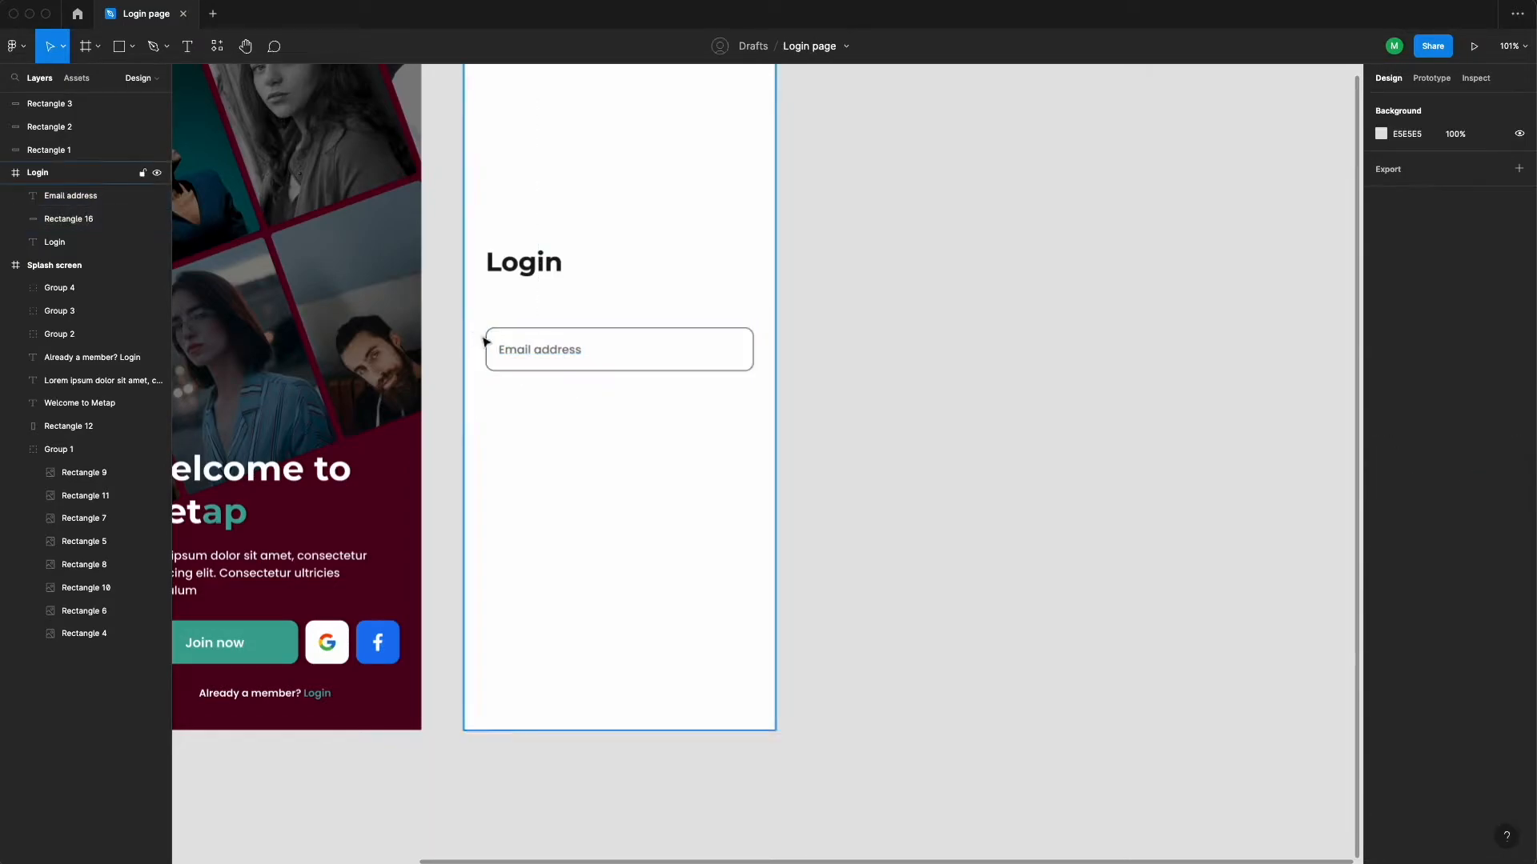
left_click(539, 349)
Group the email field with its text and place a duplicate of the group directly below
left_click_drag(461, 326, 604, 422)
key("super+g")
key("super+d")
left_click_drag(549, 356, 549, 408)
Change the text in the duplicated field to "Password"
double_click(504, 408)
type("Pas")
key("Escape")
scroll(881, 409, "down", 1)
left_click(854, 449)
left_click_drag(854, 449, 894, 438)
Duplicate the password field and place the copy directly below it
left_click(566, 384)
key("super+d")
left_click_drag(565, 384, 559, 434)
left_click(923, 469)
Centre the "Password" text horizontally within the lowest field's rectangle
double_click(560, 433)
left_click(659, 449, "shift")
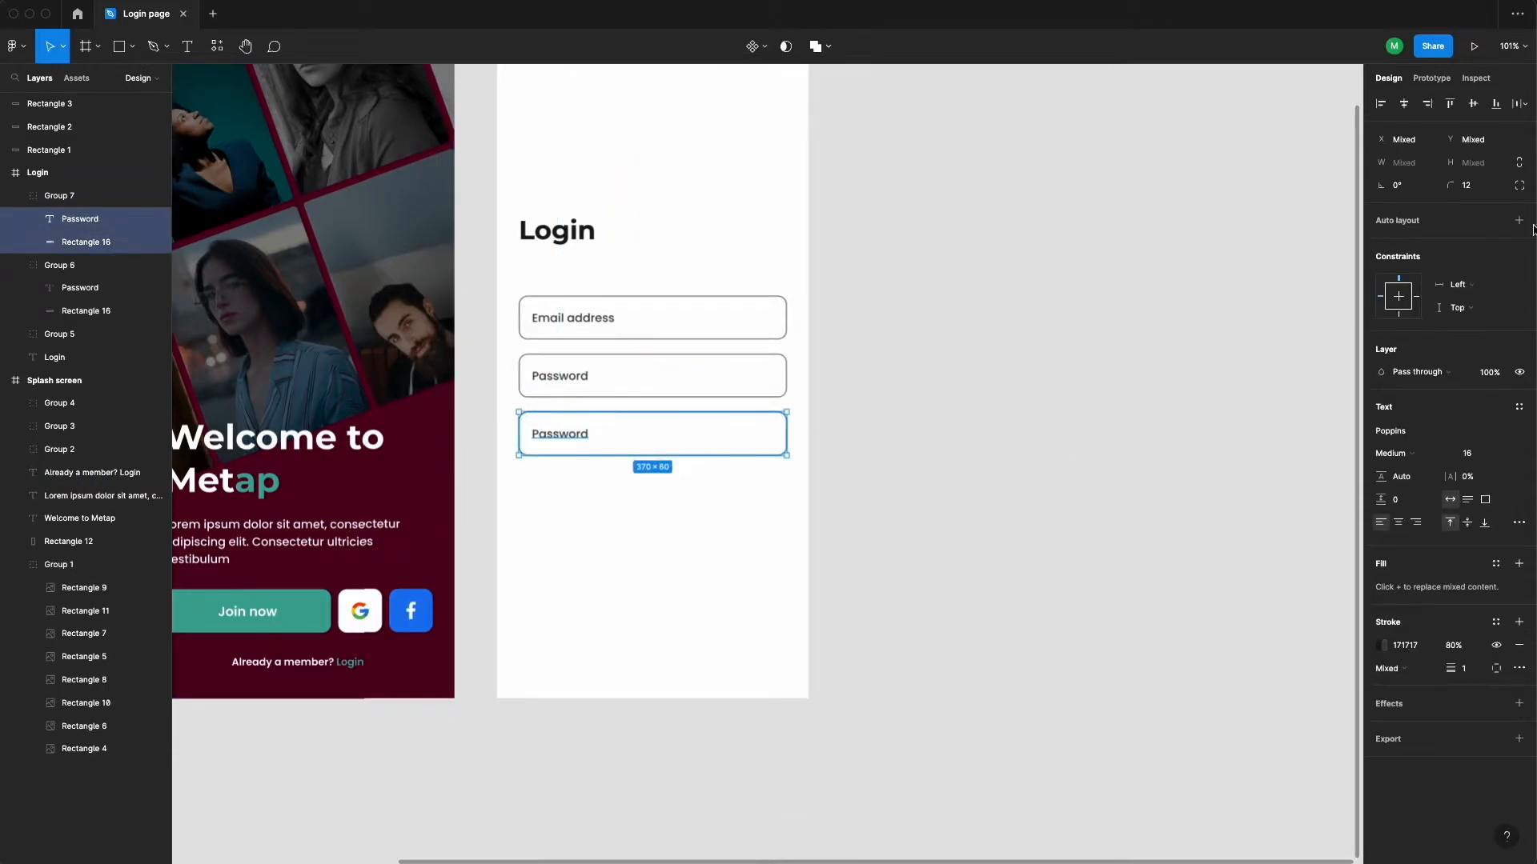
left_click(1400, 104)
left_click(614, 462)
double_click(652, 434)
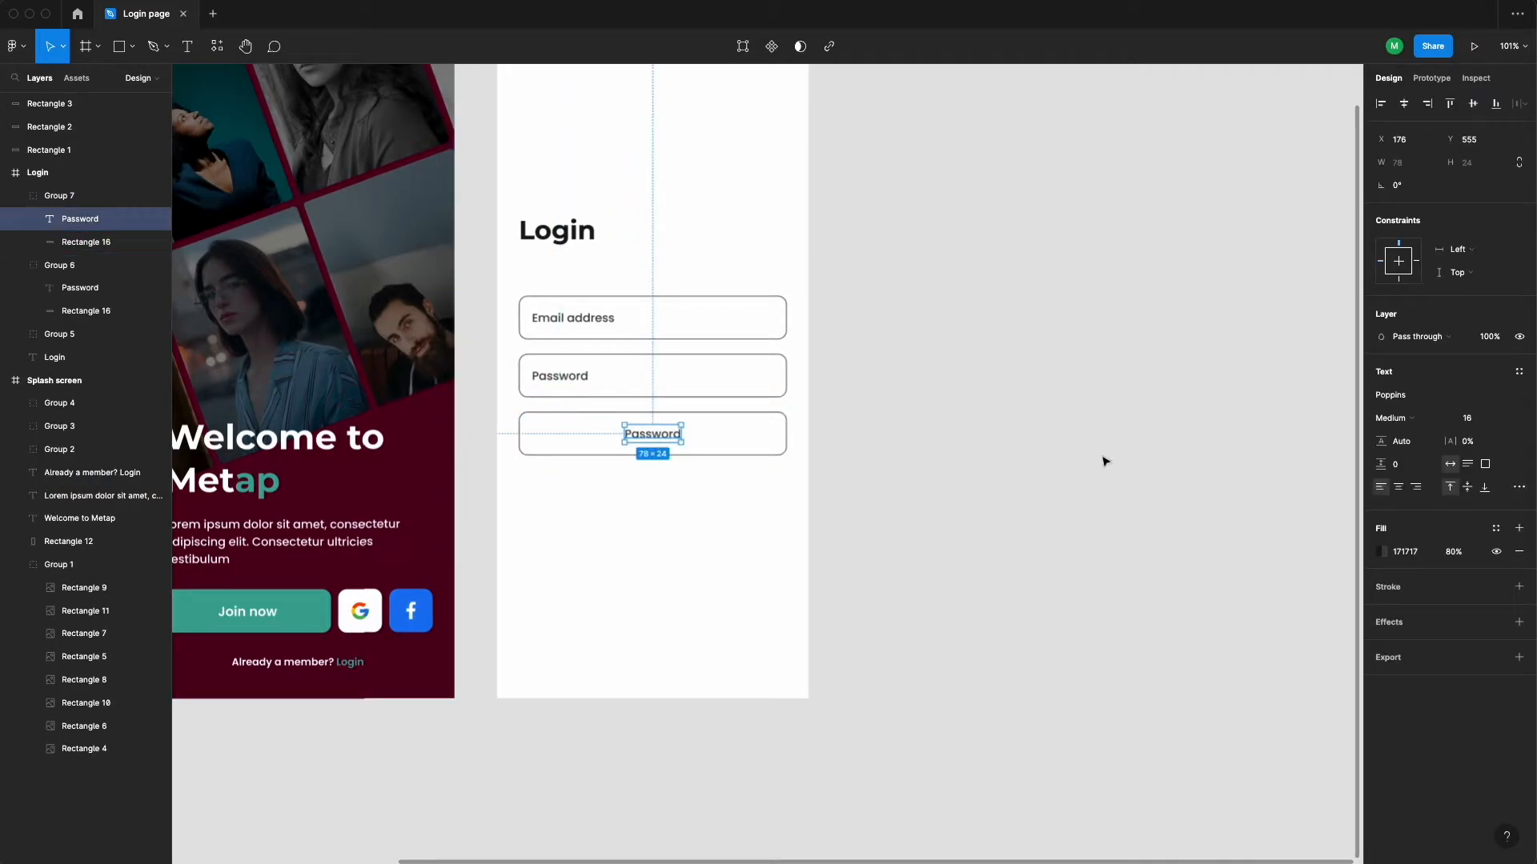
left_click(1168, 461)
Fill the lowest field's rectangle with the palette's green 3FA796 and remove its stroke
double_click(696, 453)
key("super+minus")
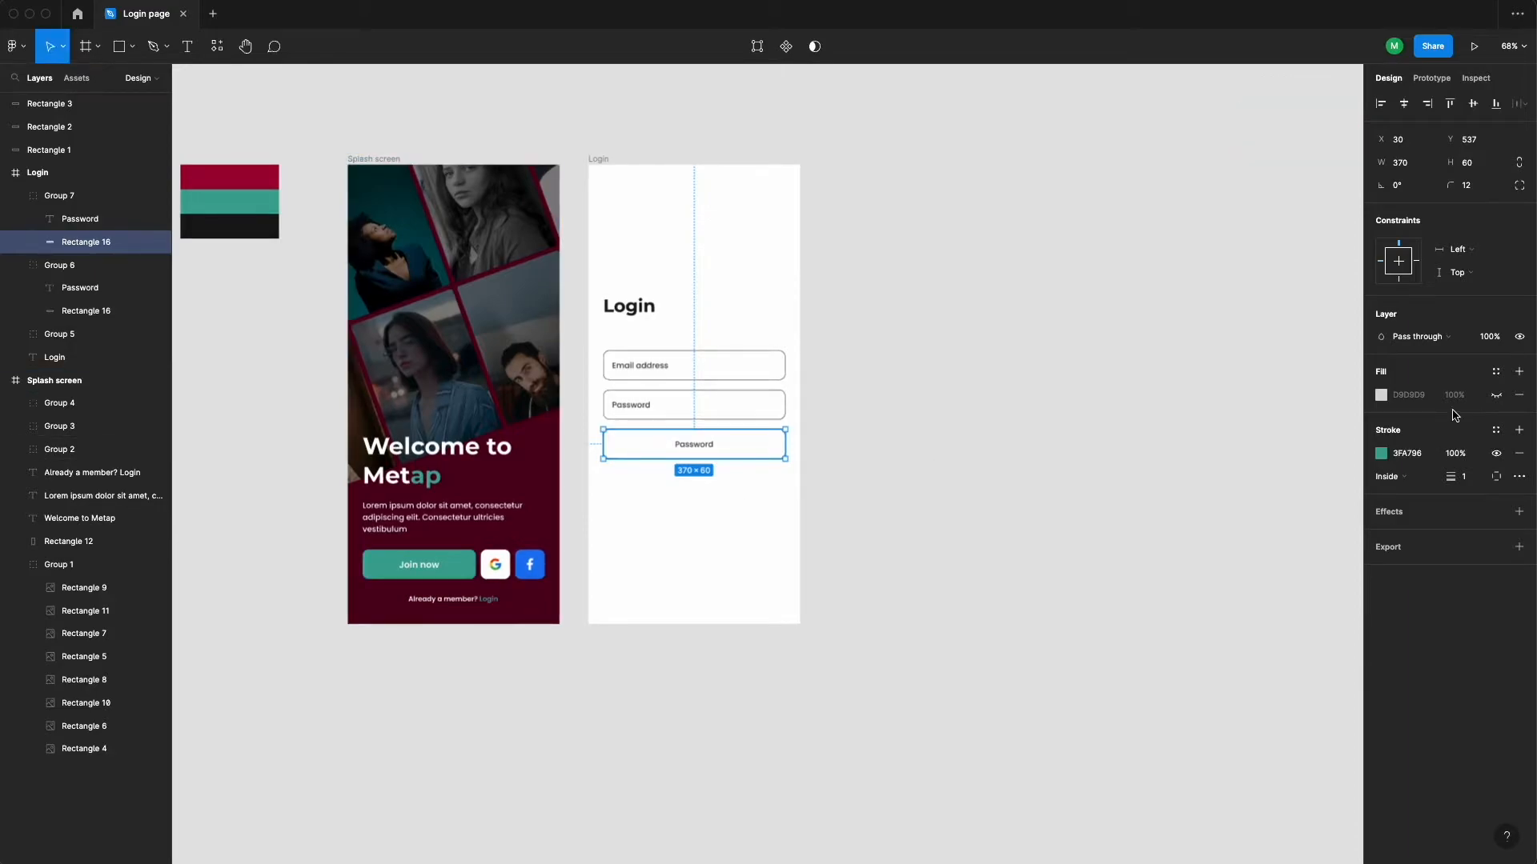
scroll(560, 542, "up", 5)
key("i")
left_click(1381, 453)
left_click(1519, 453)
Turn the green button's label into centre-aligned text "Login" in white FFFFFF at 100% opacity
key("shift+Tab")
left_click(1466, 552)
left_click(1105, 368)
left_click(732, 417)
left_click(1401, 489)
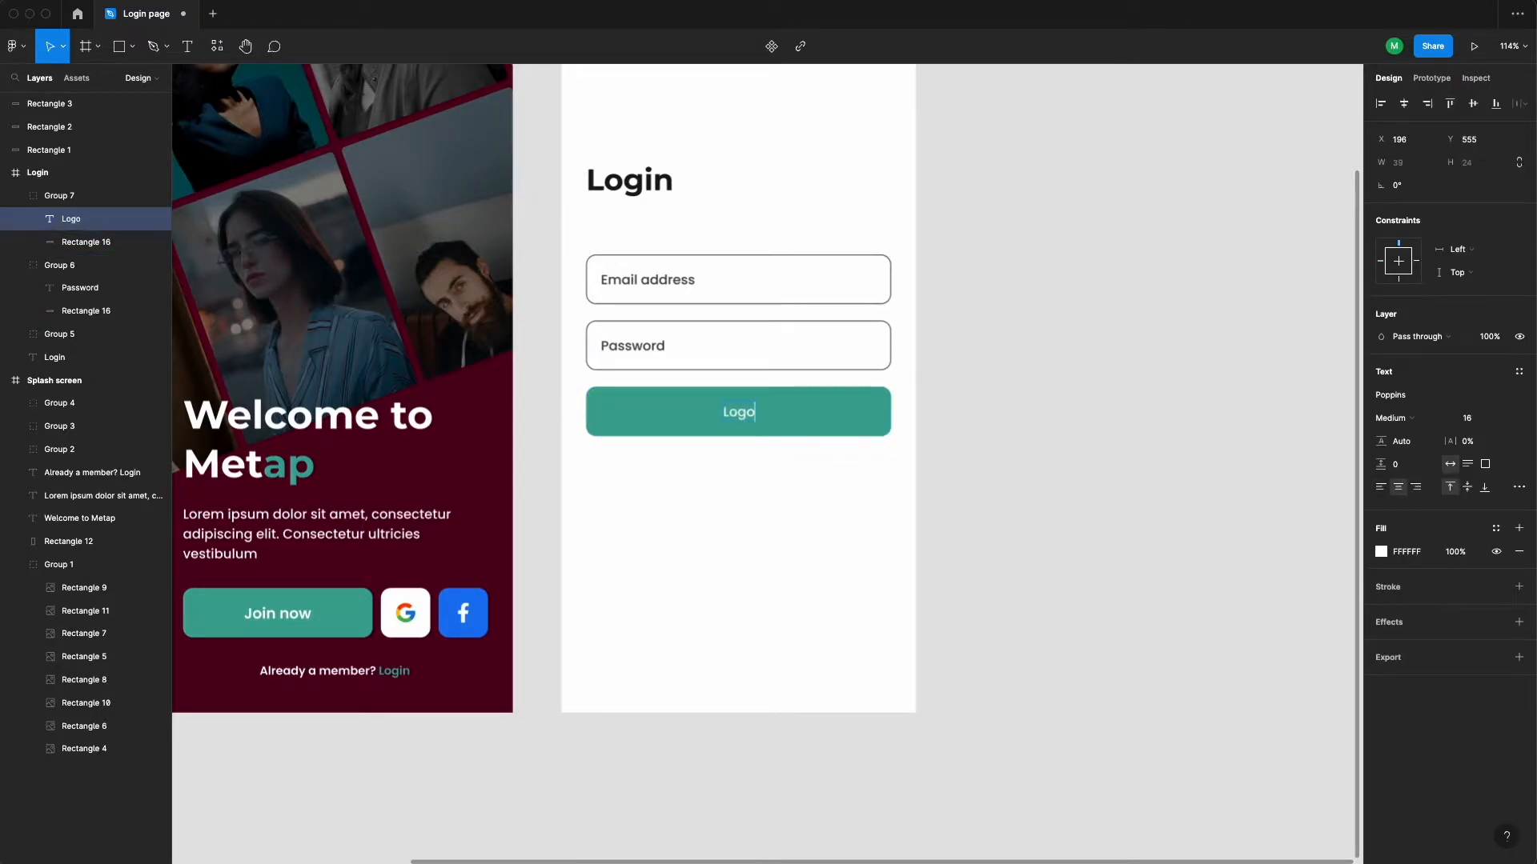
left_click(1064, 411)
Examine the "Login" label's placement and look on the green button
left_click(738, 411)
scroll(737, 411, "up", 3)
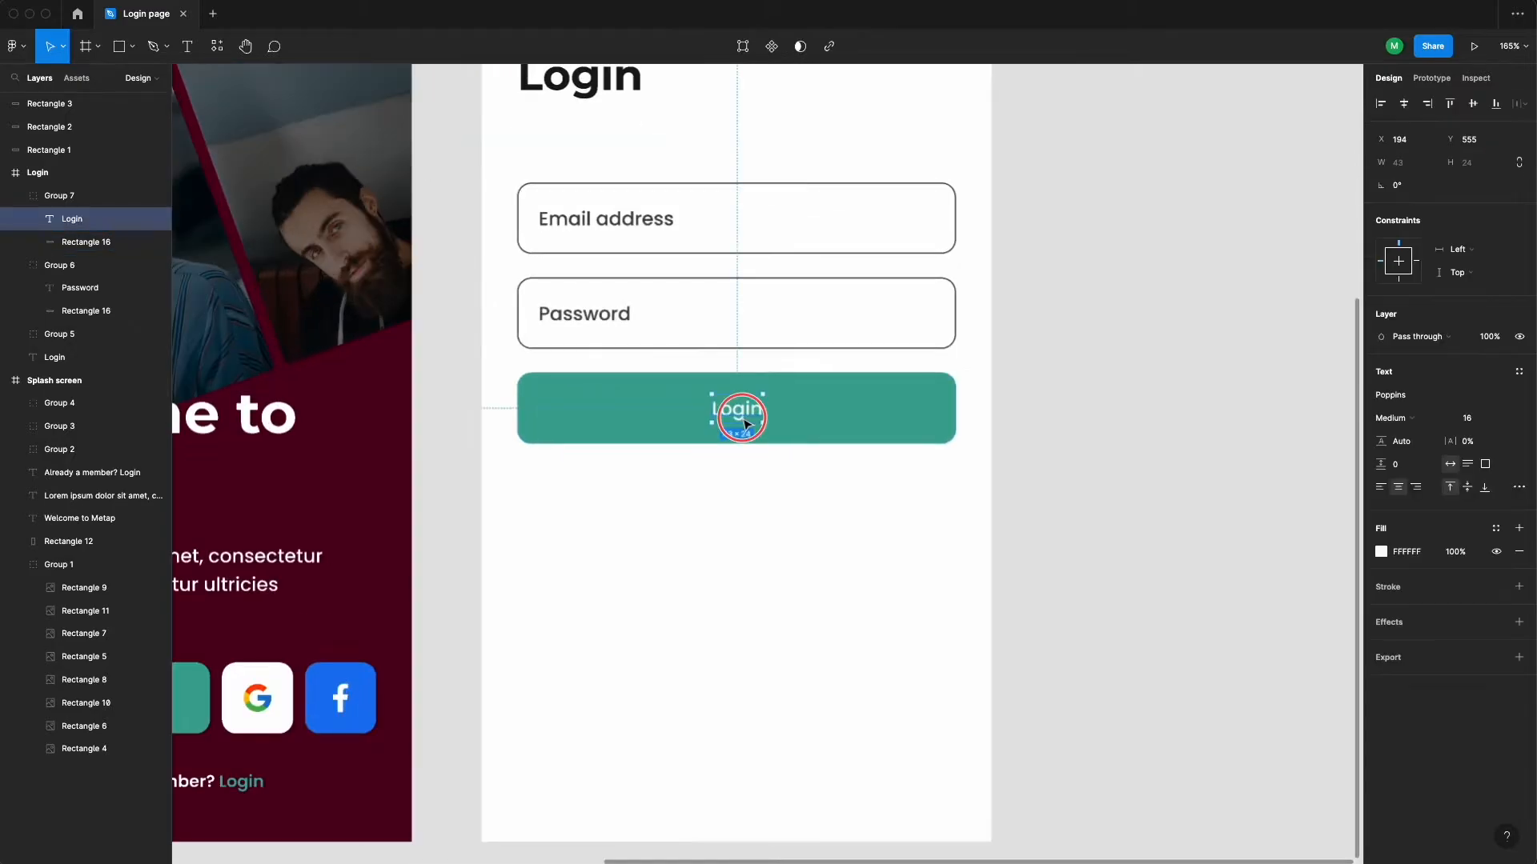
scroll(806, 398, "up", 4)
scroll(720, 412, "down", 6)
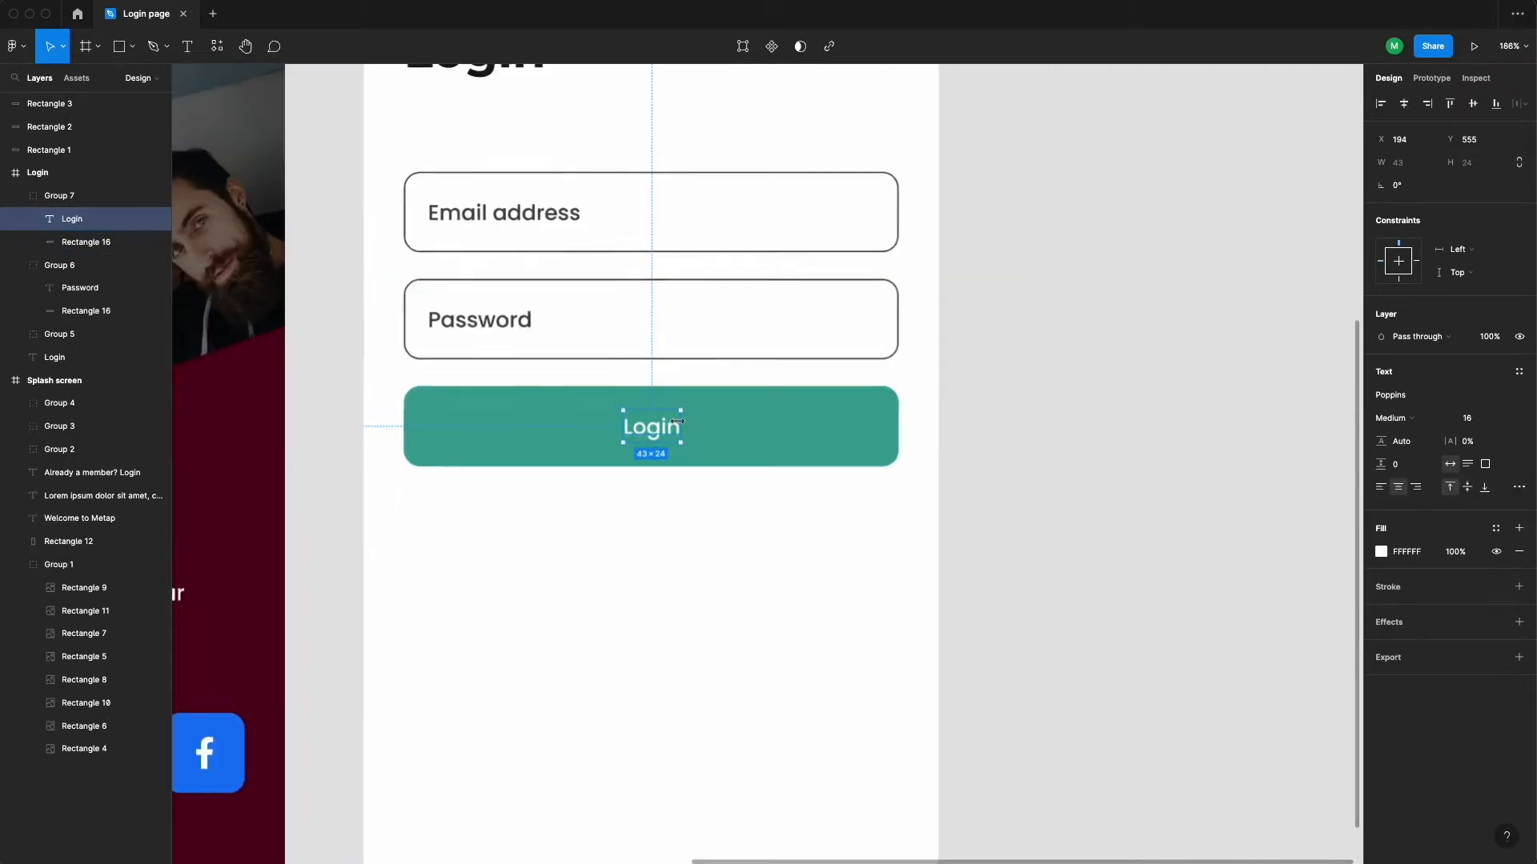
left_click(1032, 480)
double_click(707, 411)
scroll(707, 410, "up", 2)
left_click(1050, 425)
scroll(1050, 428, "down", 3)
Move the green Login button down to leave a wider gap below the password field
left_click_drag(1097, 441, 994, 457)
left_click(720, 414)
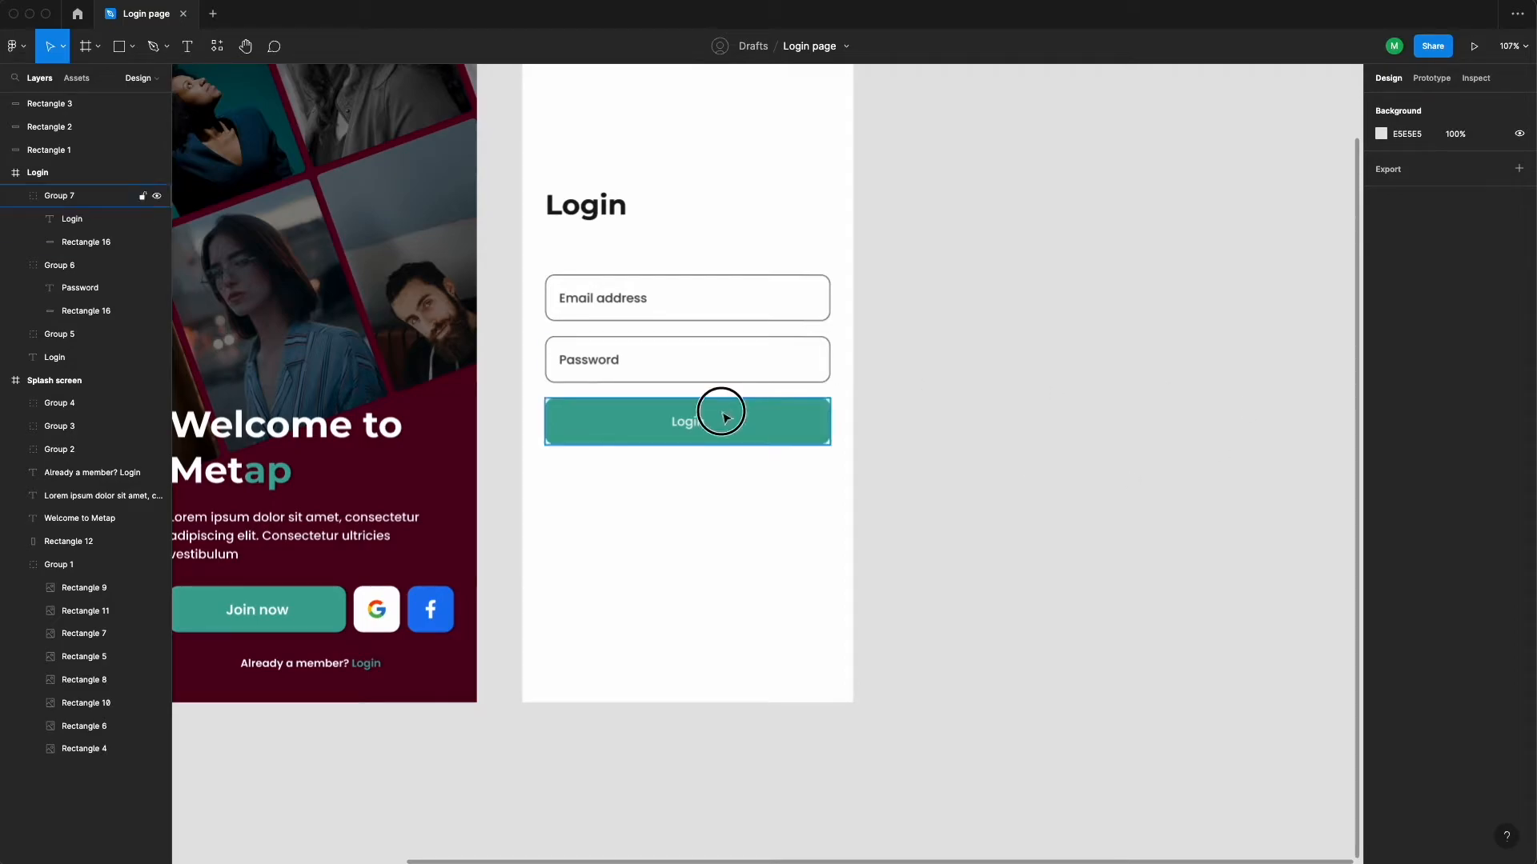
left_click_drag(696, 425, 697, 469)
left_click(995, 415)
Set the "Email address" and "Password" texts to size 14 and centre each vertically in its field
left_click(601, 361, "super")
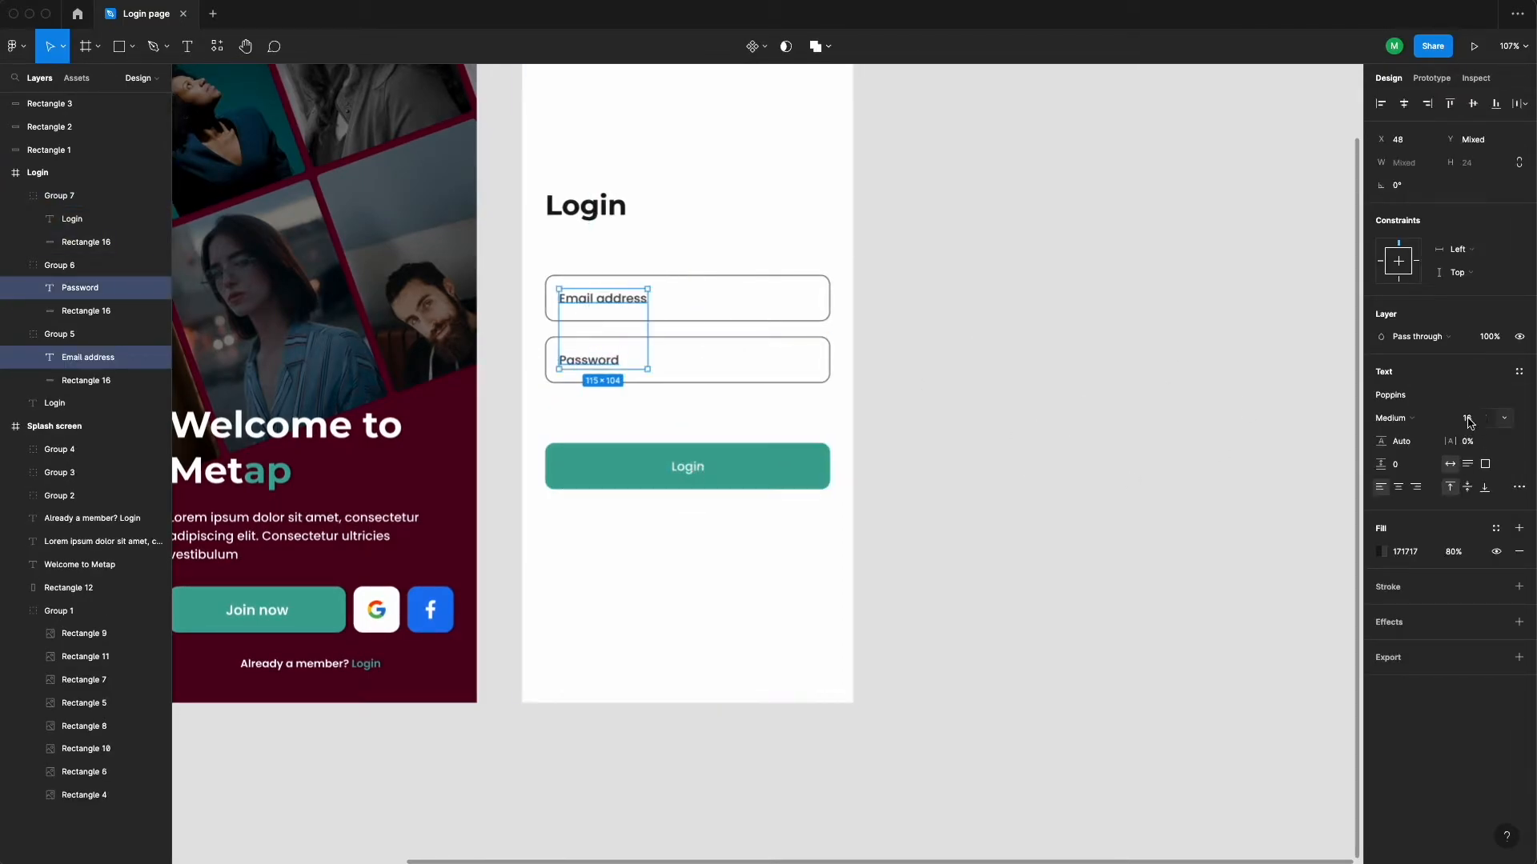
key("Escape")
left_click(591, 314)
key("Return")
left_click(1473, 104)
key("Escape")
left_click(571, 363)
key("Return")
left_click(1261, 332)
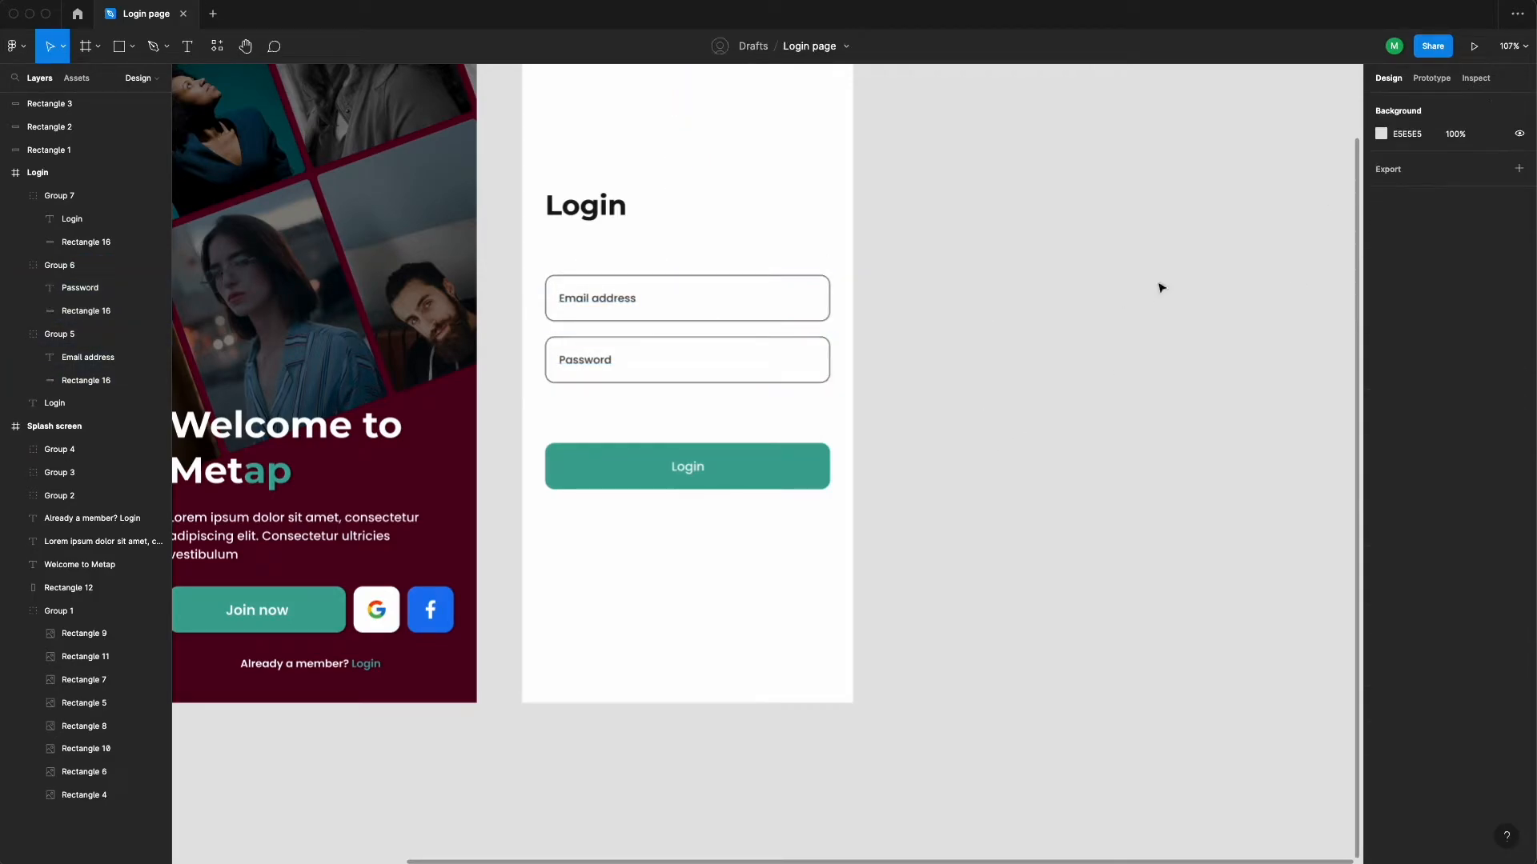
Add the text "Forgot password?" at size 12 below the right end of the password field
scroll(685, 417, "up", 5)
key("t")
left_click(807, 392)
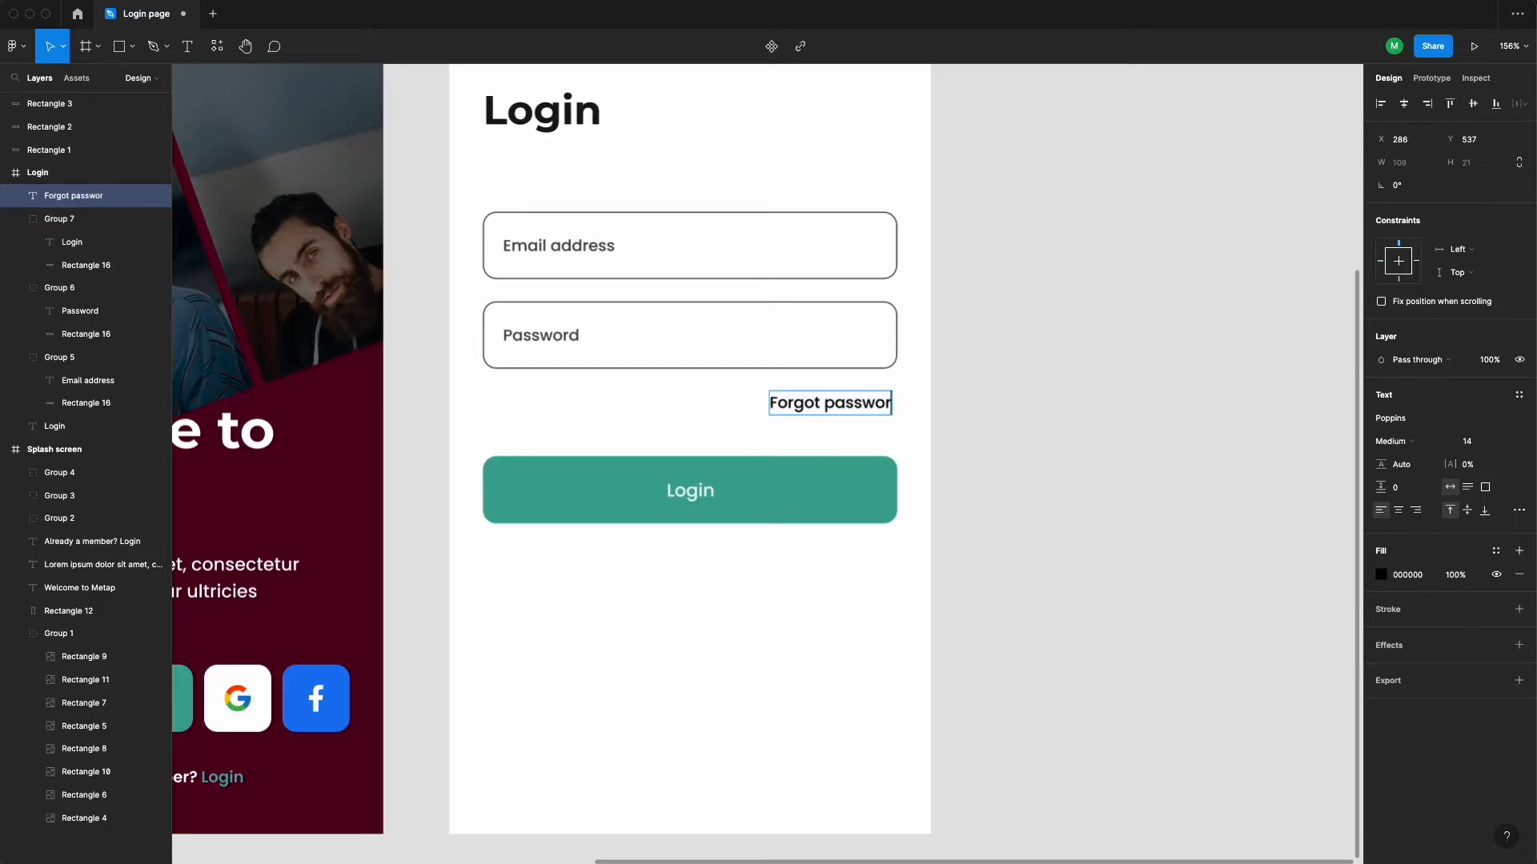
key("Escape")
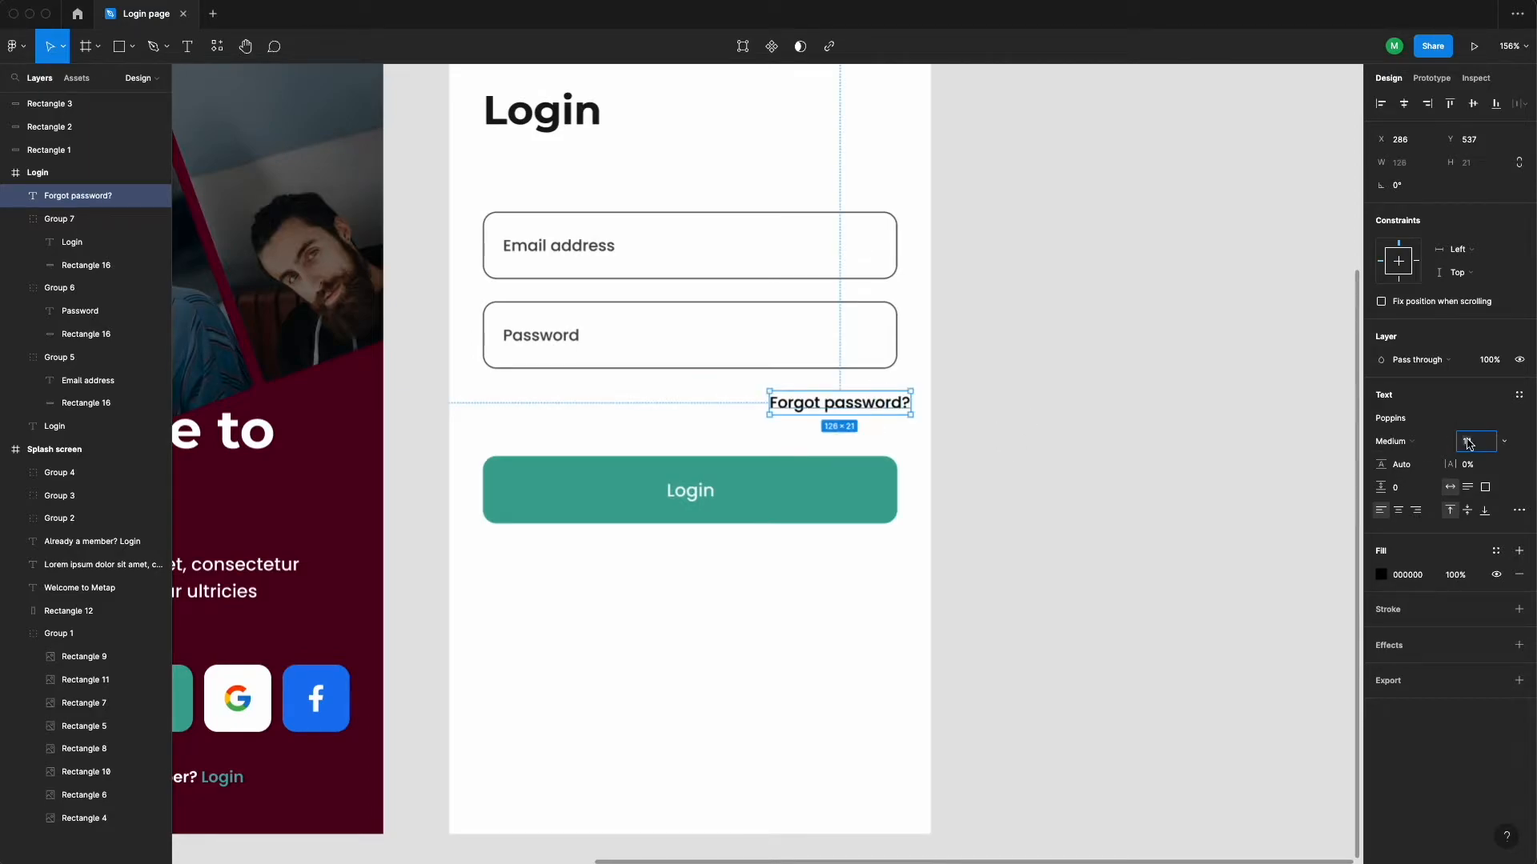
type("11")
key("Return")
left_click(1238, 384)
Colour the "Forgot password?" text with the palette's dark red A10035
scroll(1238, 384, "down", 5)
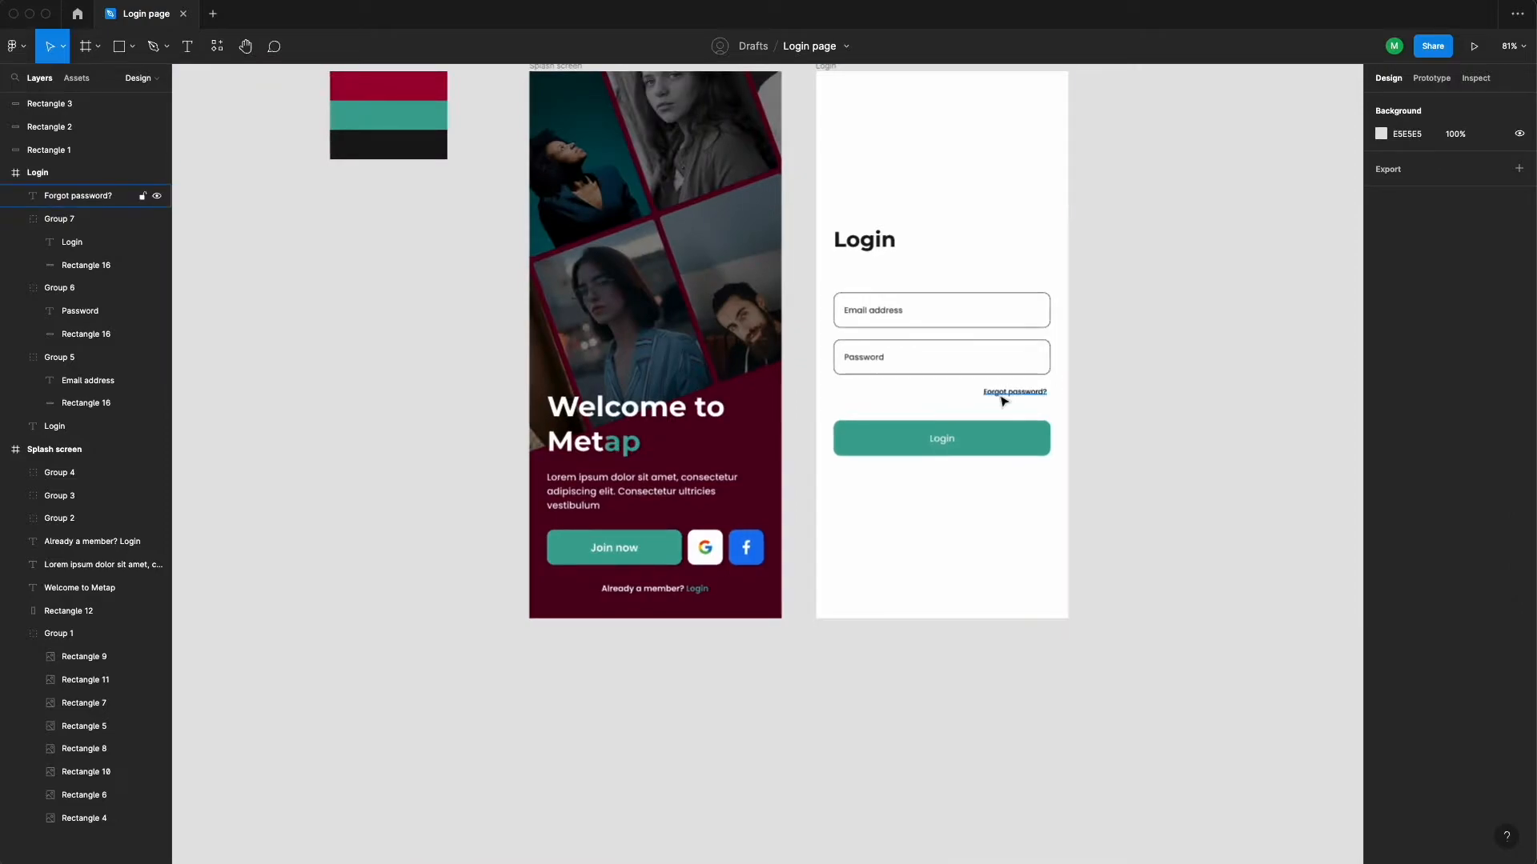
left_click(1001, 398)
scroll(1002, 399, "up", 2)
key("i")
left_click(363, 180)
left_click(1130, 472)
Set the "Forgot password?" text's fill to 171717 at 60% opacity
scroll(1039, 481, "up", 3)
left_click(1041, 484)
scroll(1040, 484, "up", 5)
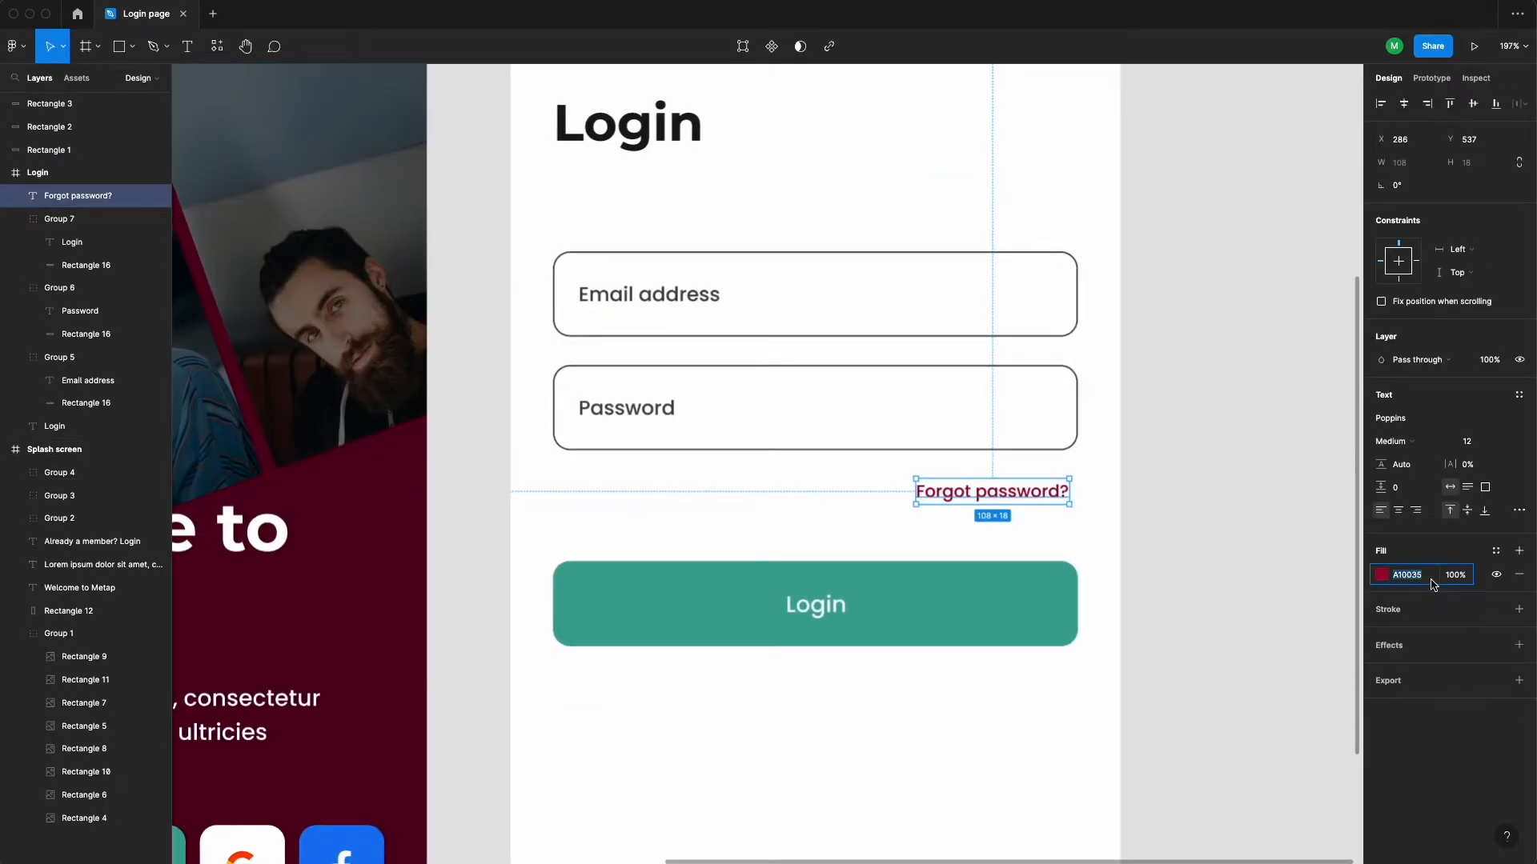
type("17")
key("Return")
type("60")
key("Return")
left_click(1199, 422)
Move the "Forgot password?" text up by 10 to Y 527 and align it to the password field's right edge
left_click(1025, 483)
key("shift+Up")
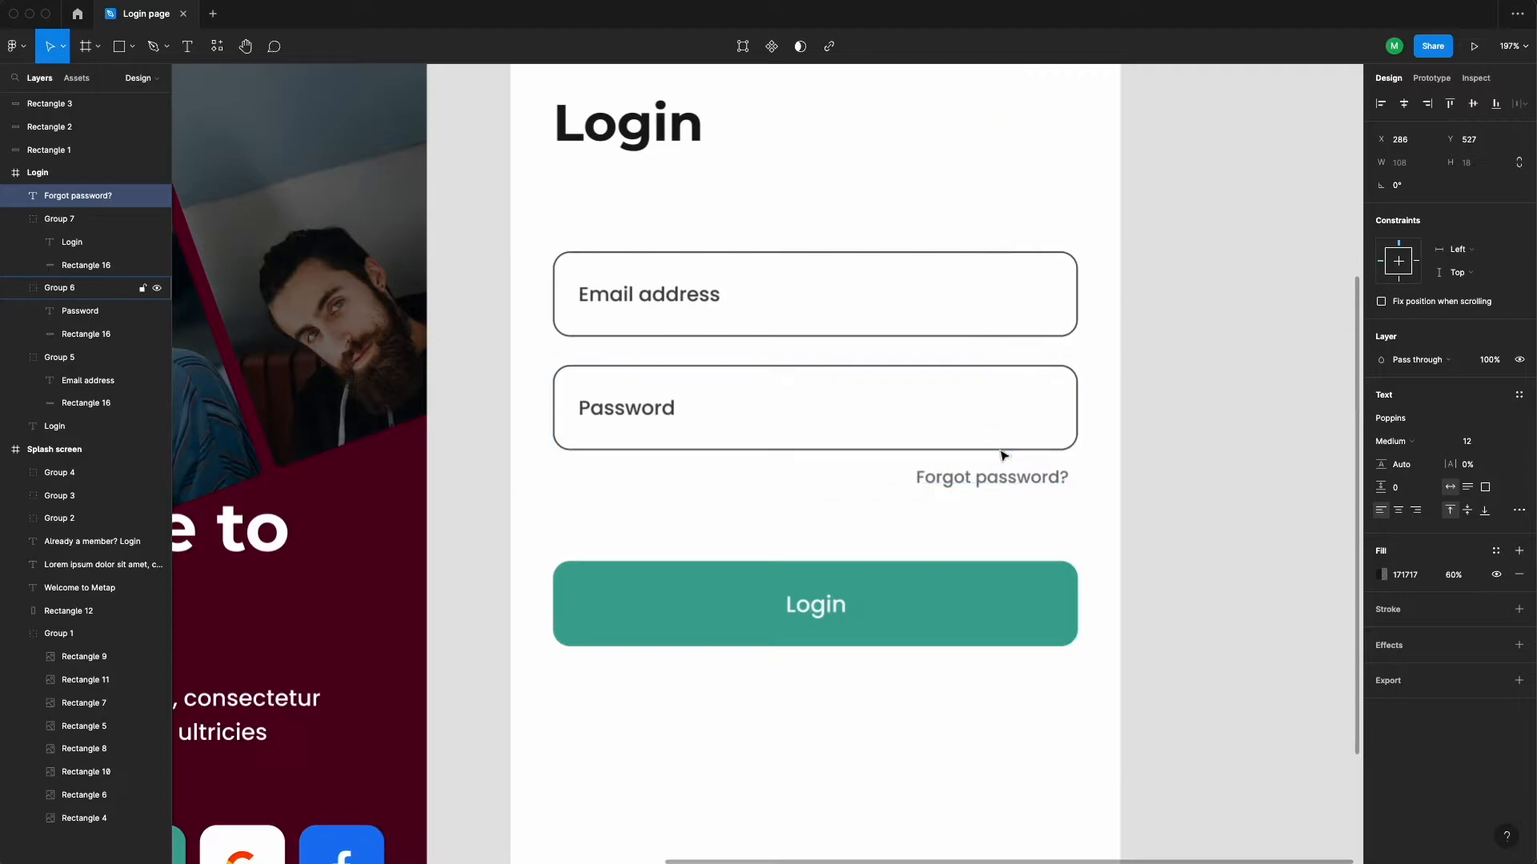
left_click(1002, 450, "shift")
left_click(1427, 104)
left_click(1207, 349)
Move the Login button group up to Y 565, closer to the "Forgot password?" text
scroll(1207, 349, "down", 3)
scroll(1207, 348, "right", 1)
left_click(905, 510)
left_click_drag(904, 513, 904, 483)
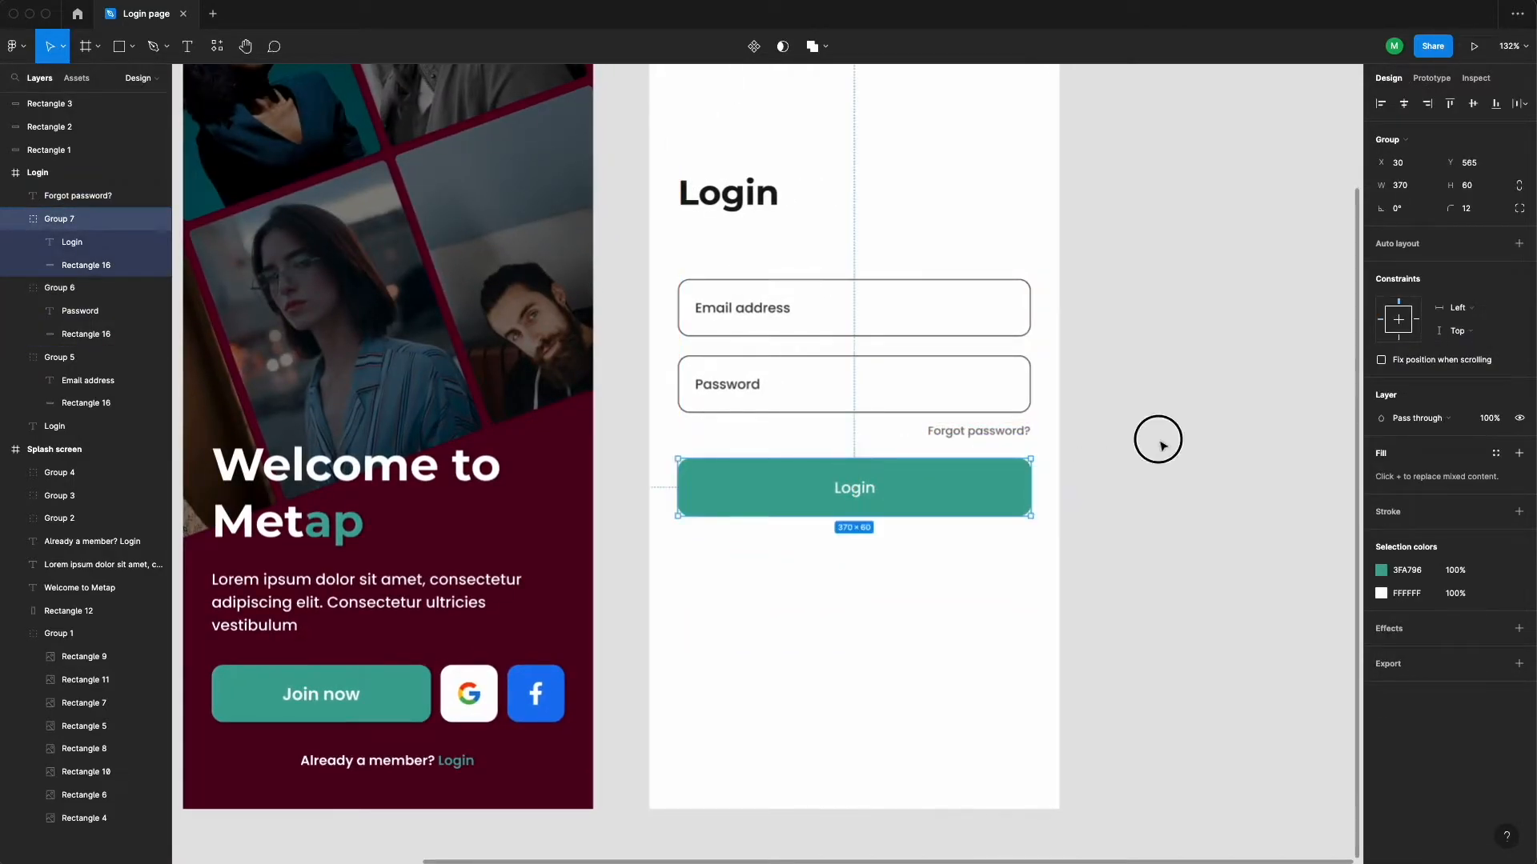
left_click(1160, 443)
Open the Iconify plugin to bring in icons for the Login screen
scroll(1121, 445, "up", 3)
scroll(1121, 444, "right", 3)
right_click(1088, 316)
mouse_move(1194, 440)
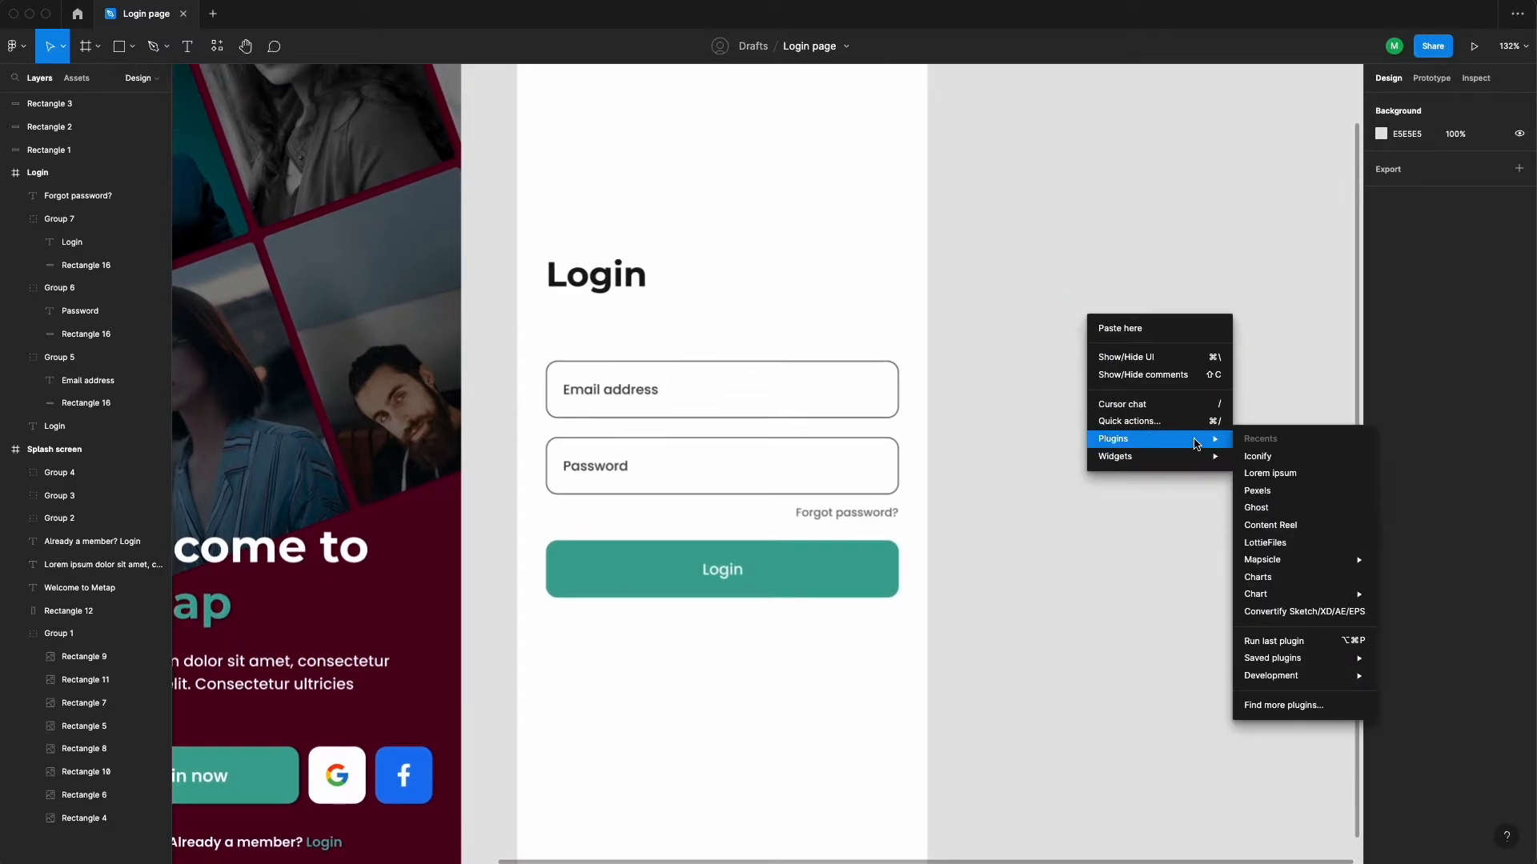
left_click(1254, 457)
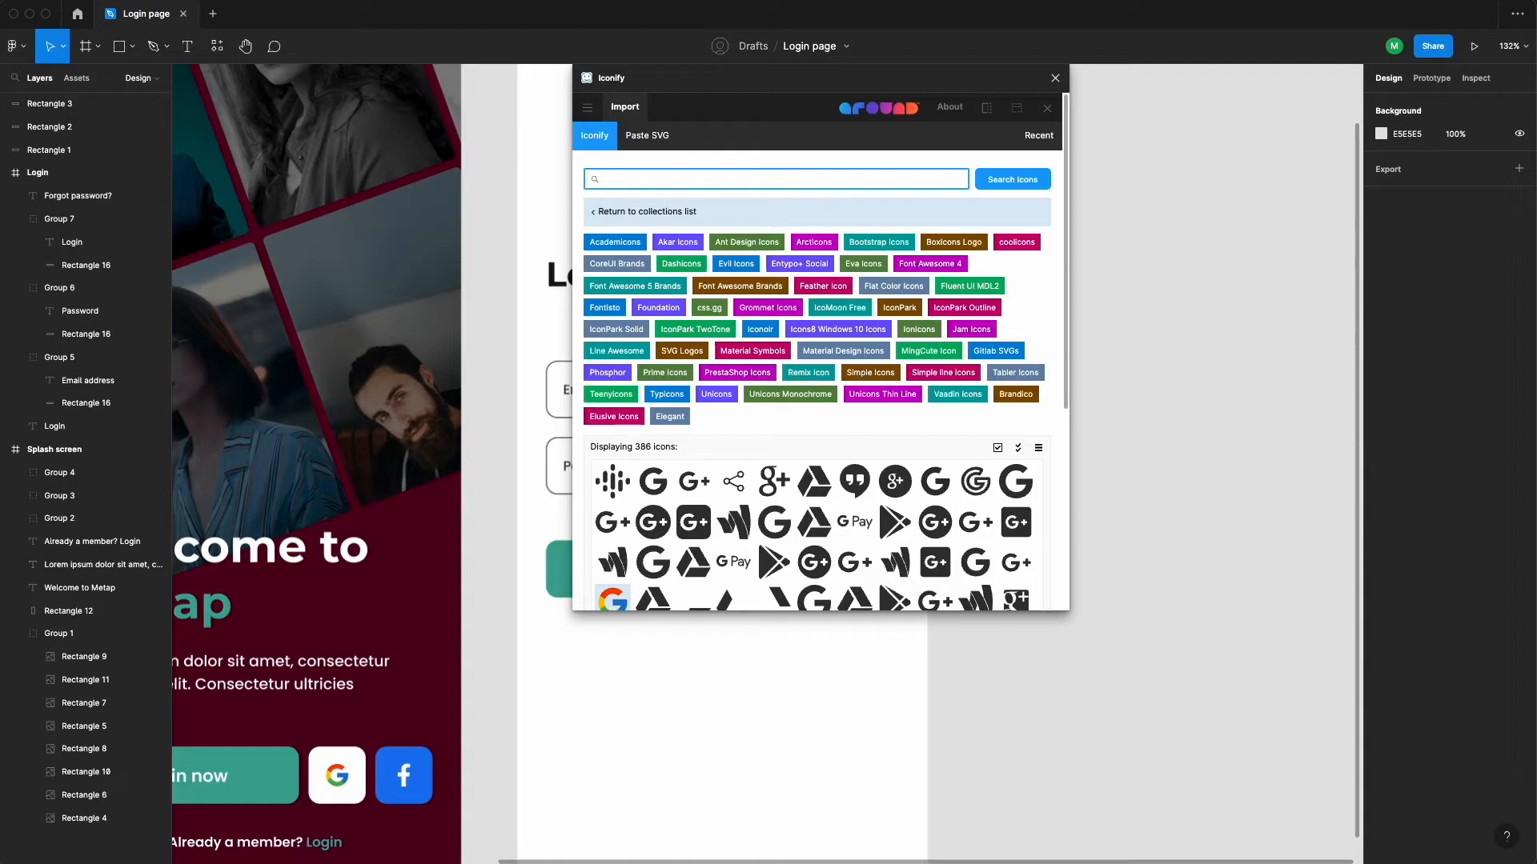
Search for "eye" icons, import the Akar Icons eye, and close the icon plugin
type("eye")
key("Return")
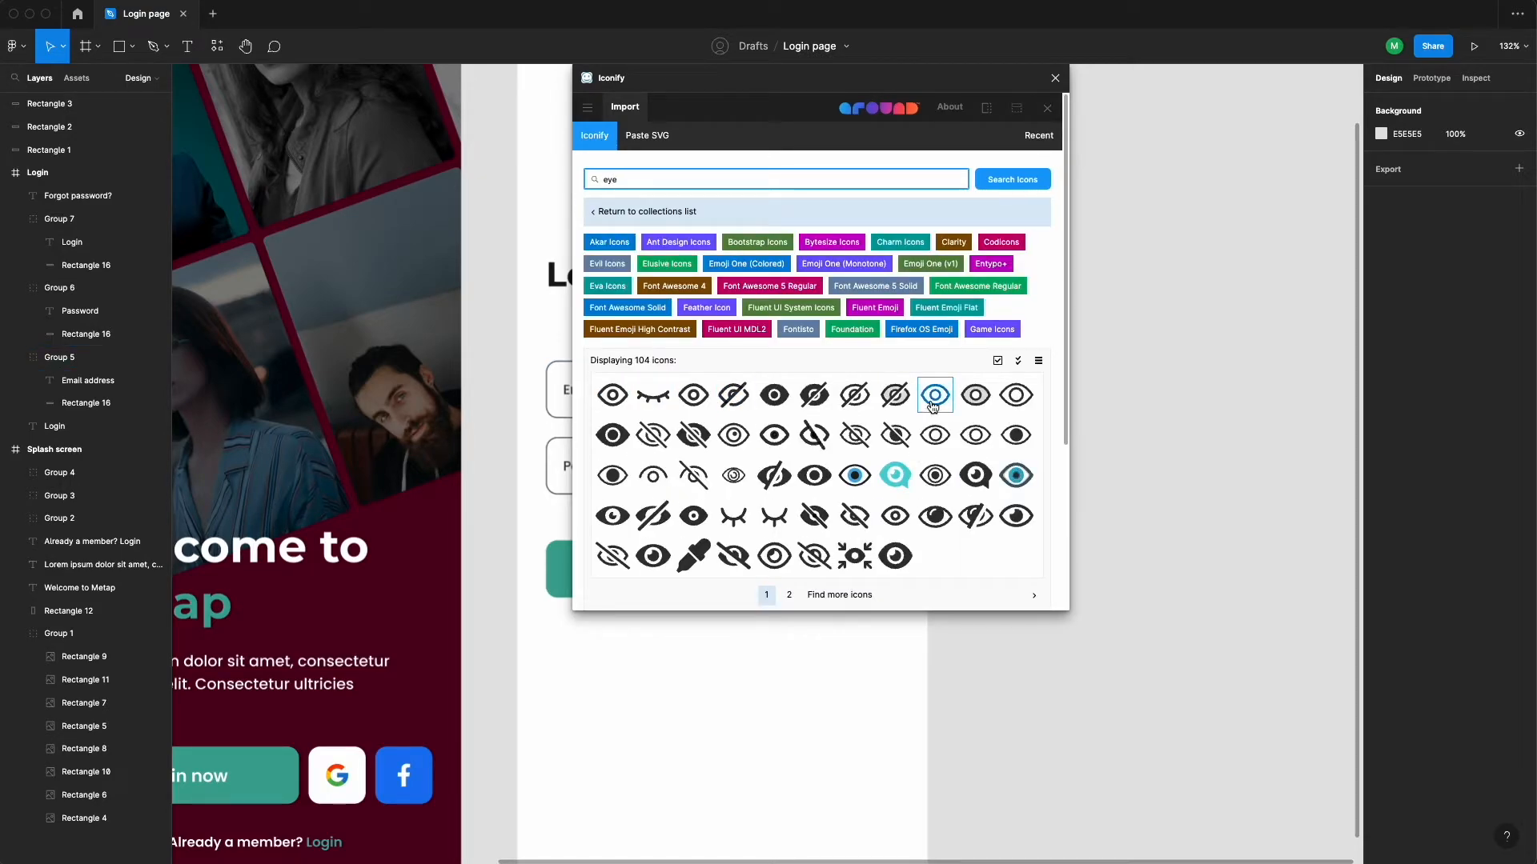
left_click(618, 400)
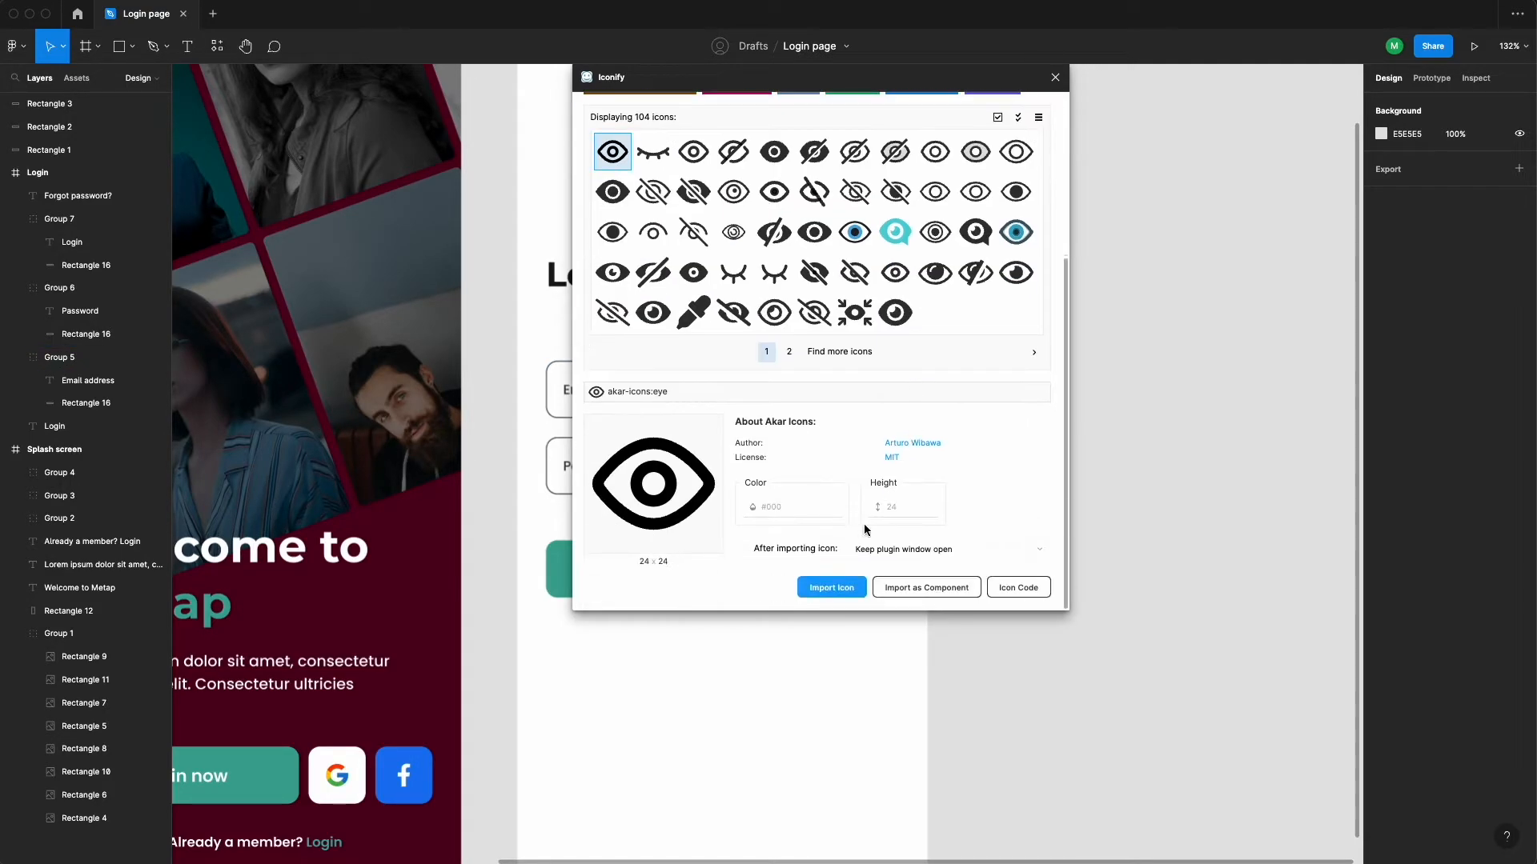
left_click(840, 588)
left_click(1055, 78)
Place the eye icon at the right end of the password field, size it to 28 × 28, and align it to the field's vertical centre
left_click_drag(939, 462, 859, 461)
left_click(1519, 189)
type("27")
key("Return")
left_click(1085, 398)
scroll(870, 465, "up", 5)
left_click(854, 479)
left_click(901, 472, "shift+super")
left_click(1473, 105)
left_click(1088, 385)
left_click(853, 472)
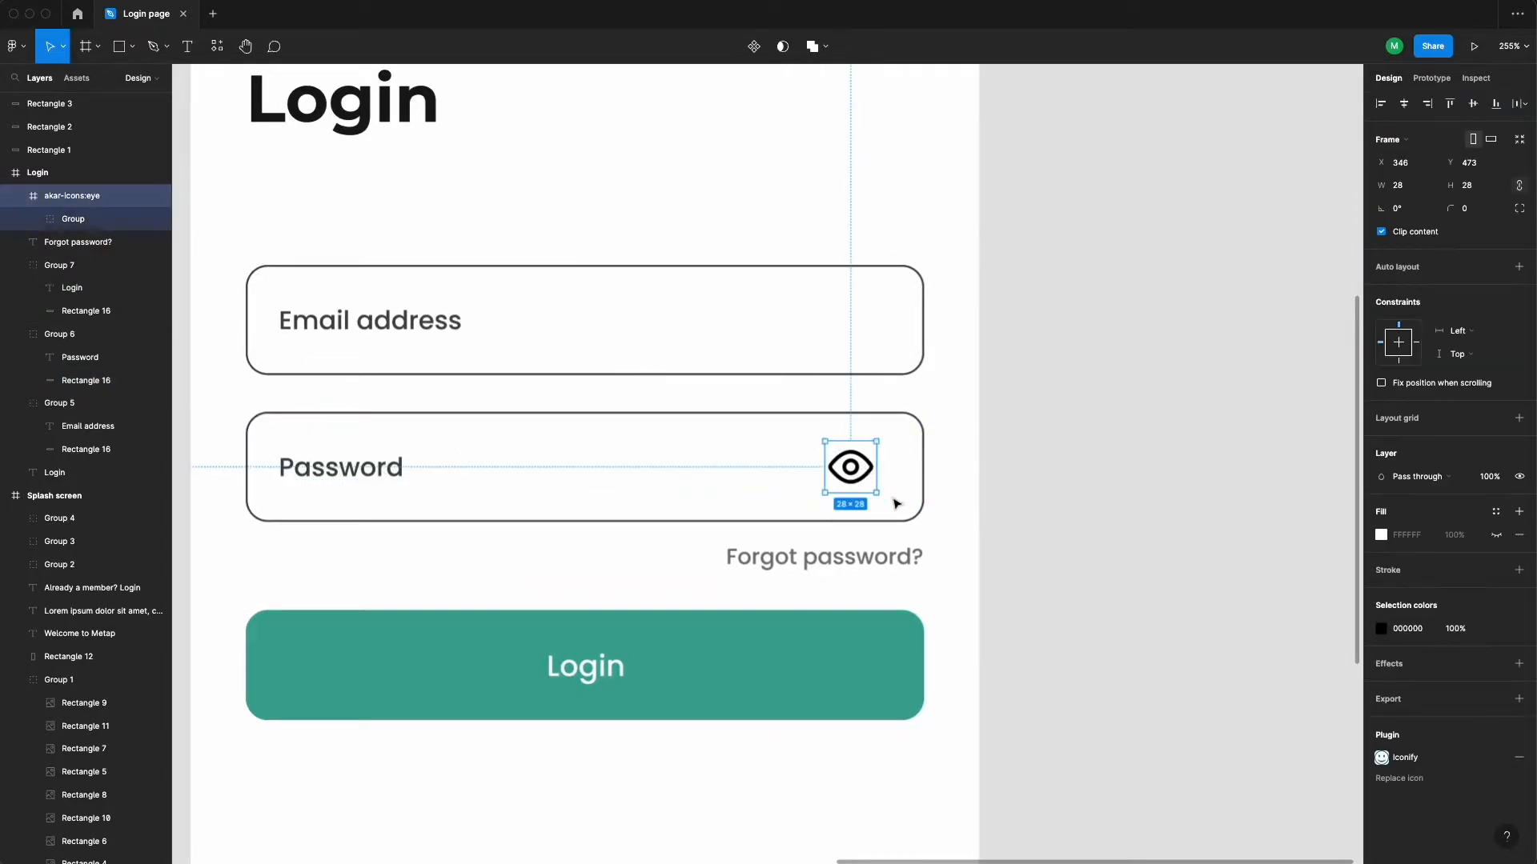
Move the eye icon into the password field's group and shift it right to X 354
key("super+x")
left_click(343, 487)
key("super+v")
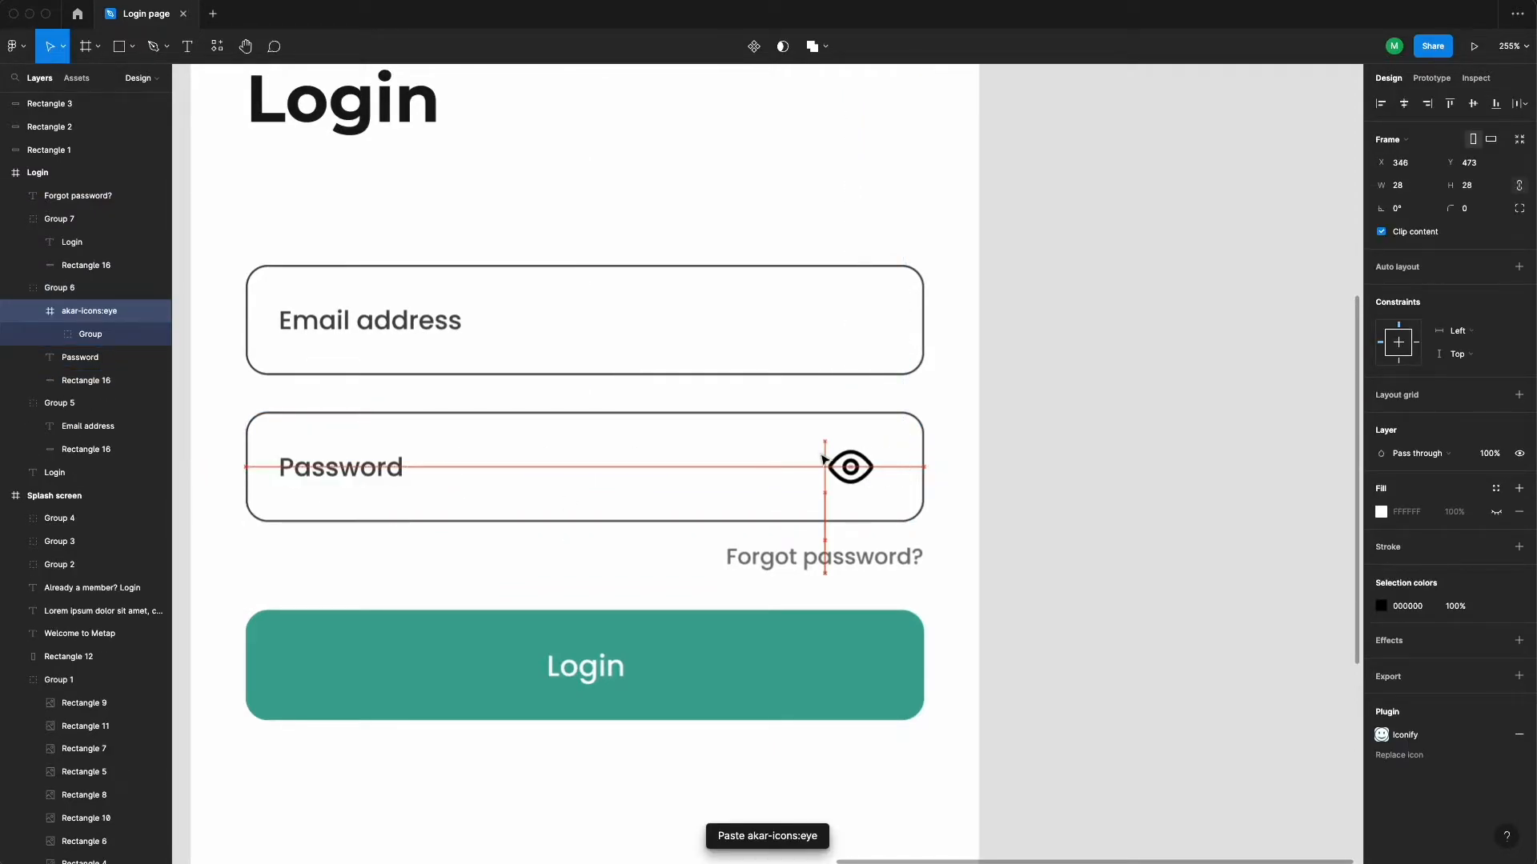
key("Right")
key("Right")
key("Right")
key("Right")
key("Right")
key("Right")
key("Right")
key("Right")
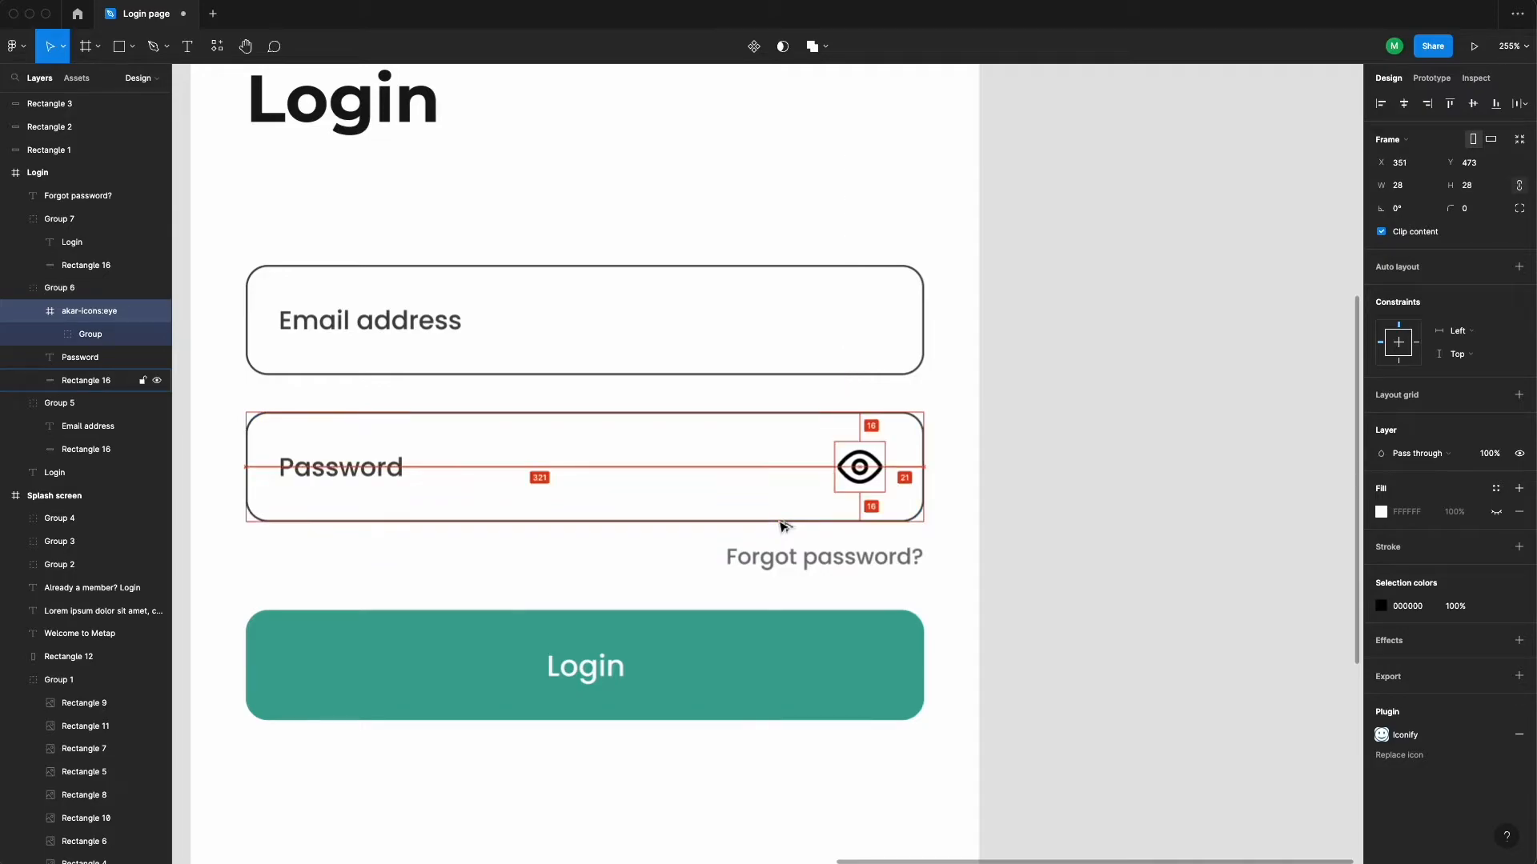
Set the eye icon's colour to 171717
type("17")
key("Return")
left_click(369, 464)
left_click(867, 468)
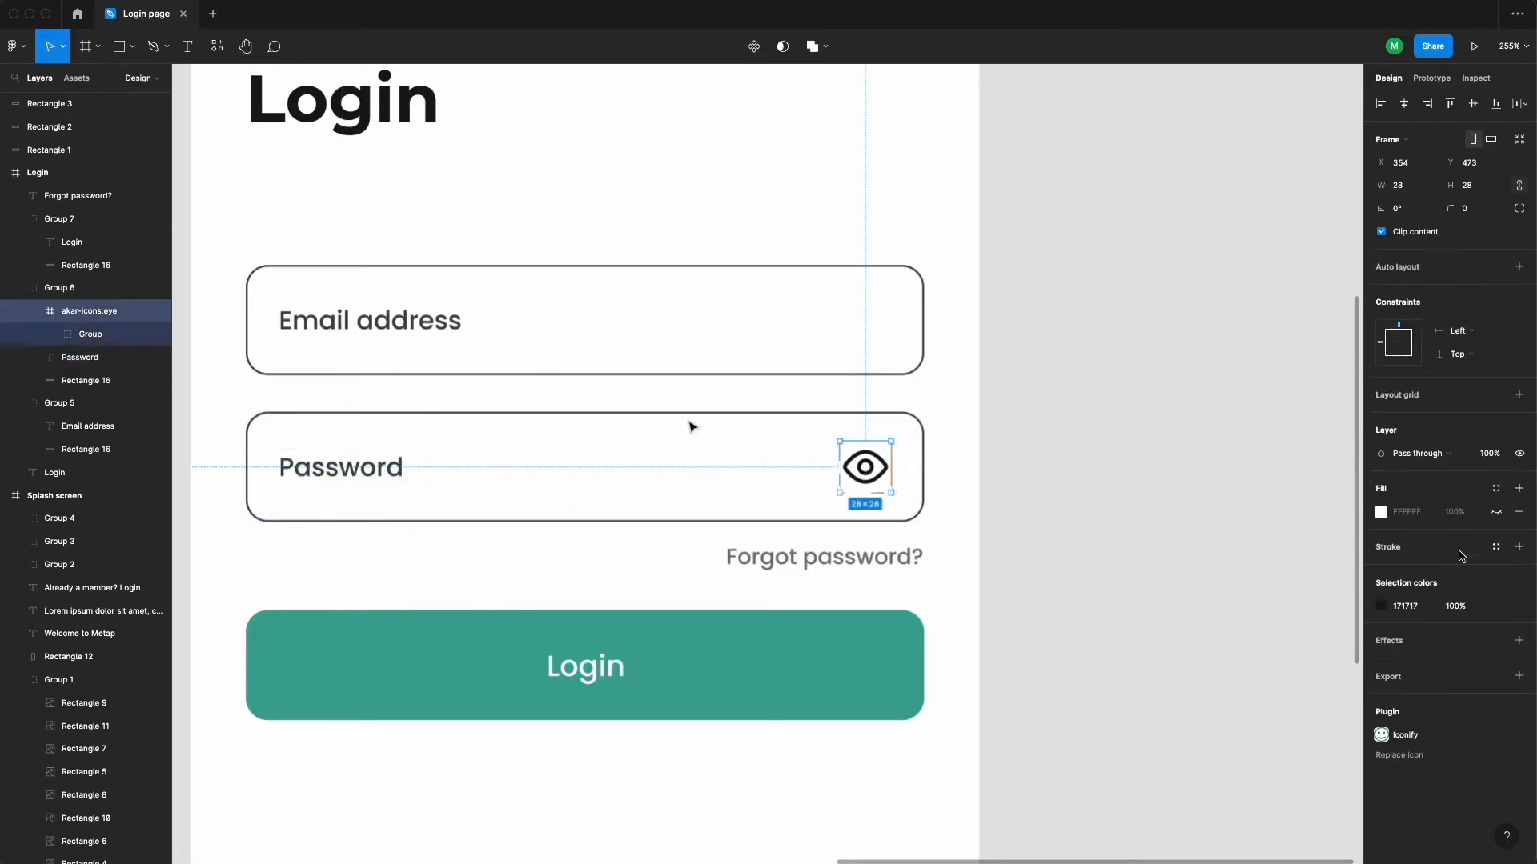
left_click(1238, 243)
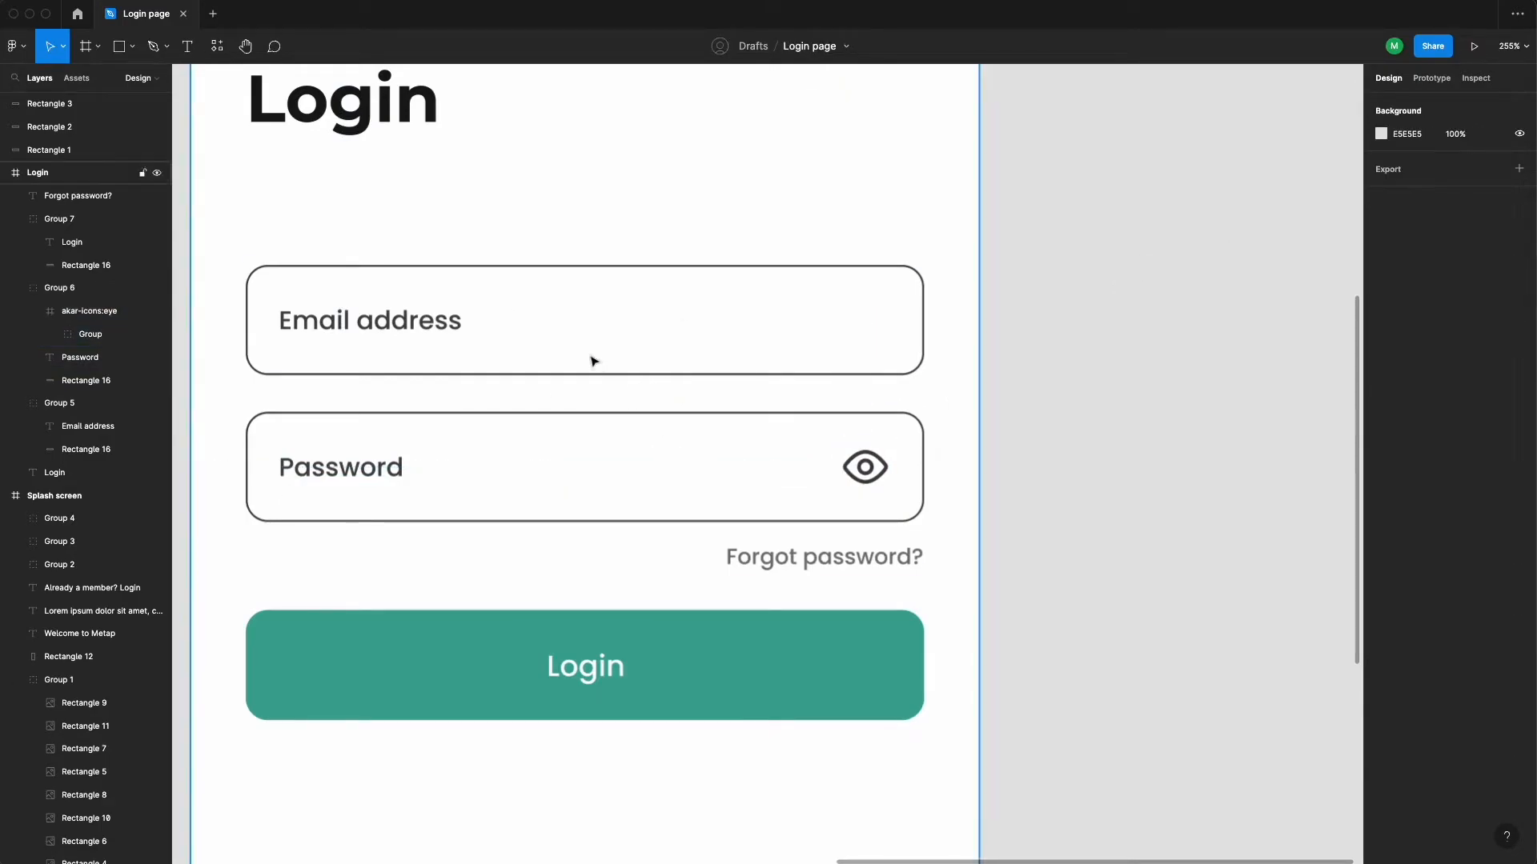
Set the fill opacity of the "Email address" and "Password" placeholder texts to 70%
scroll(590, 357, "down", 5)
mouse_move(911, 396)
left_mouse_down()
mouse_move(910, 372)
mouse_move(920, 390)
left_mouse_up()
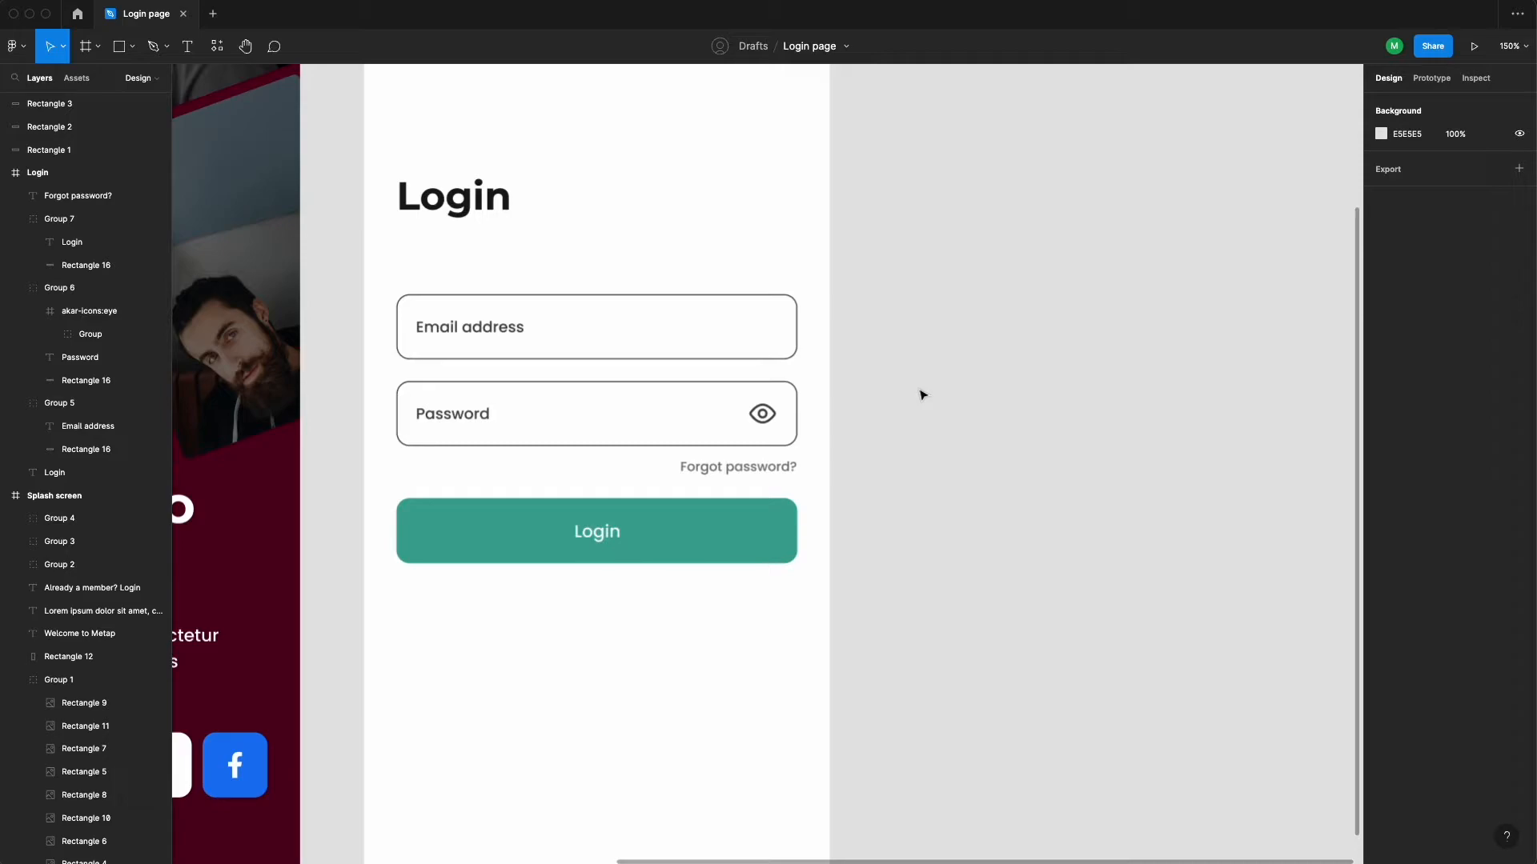
scroll(920, 390, "down", 1)
double_click(446, 327)
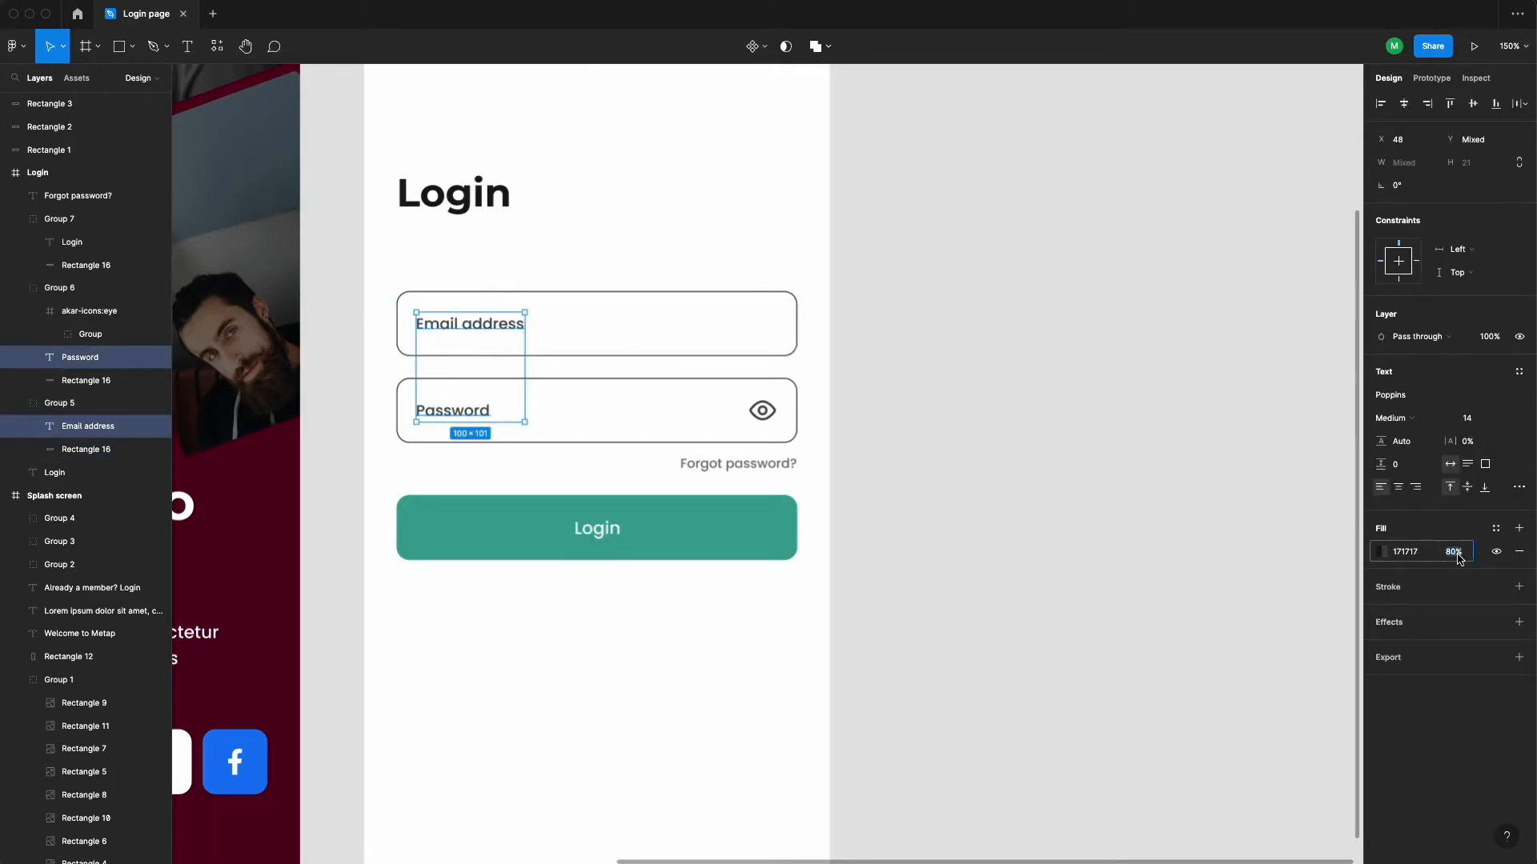
type("70")
key("Return")
left_click(1016, 373)
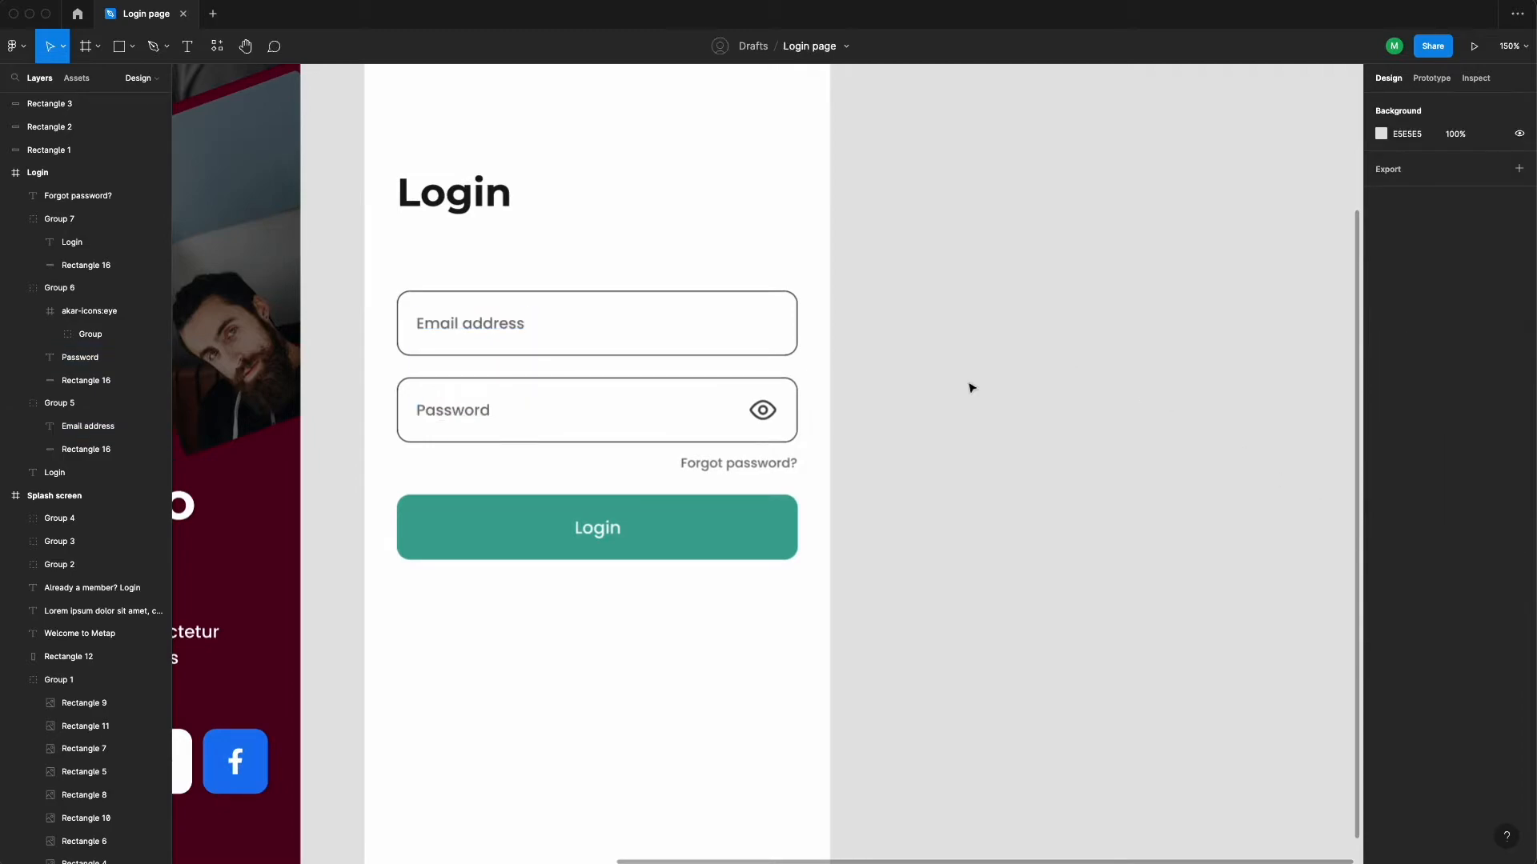
Copy the "Already a member? Login" text from the Splash screen frame into the Login frame
scroll(1012, 376, "down", 2)
left_click_drag(941, 407, 1030, 403)
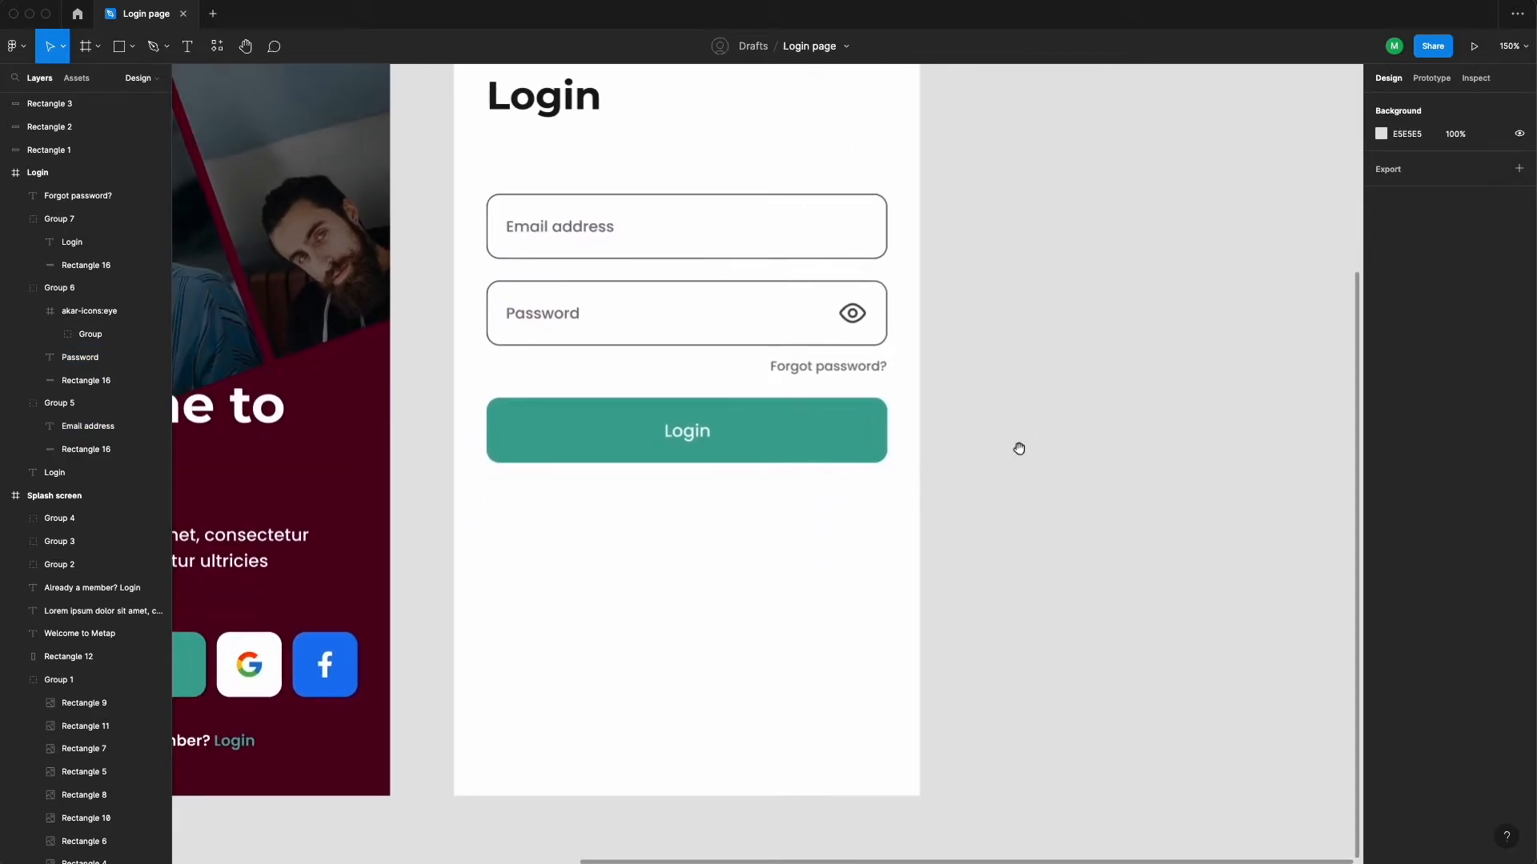
scroll(1019, 447, "down", 5)
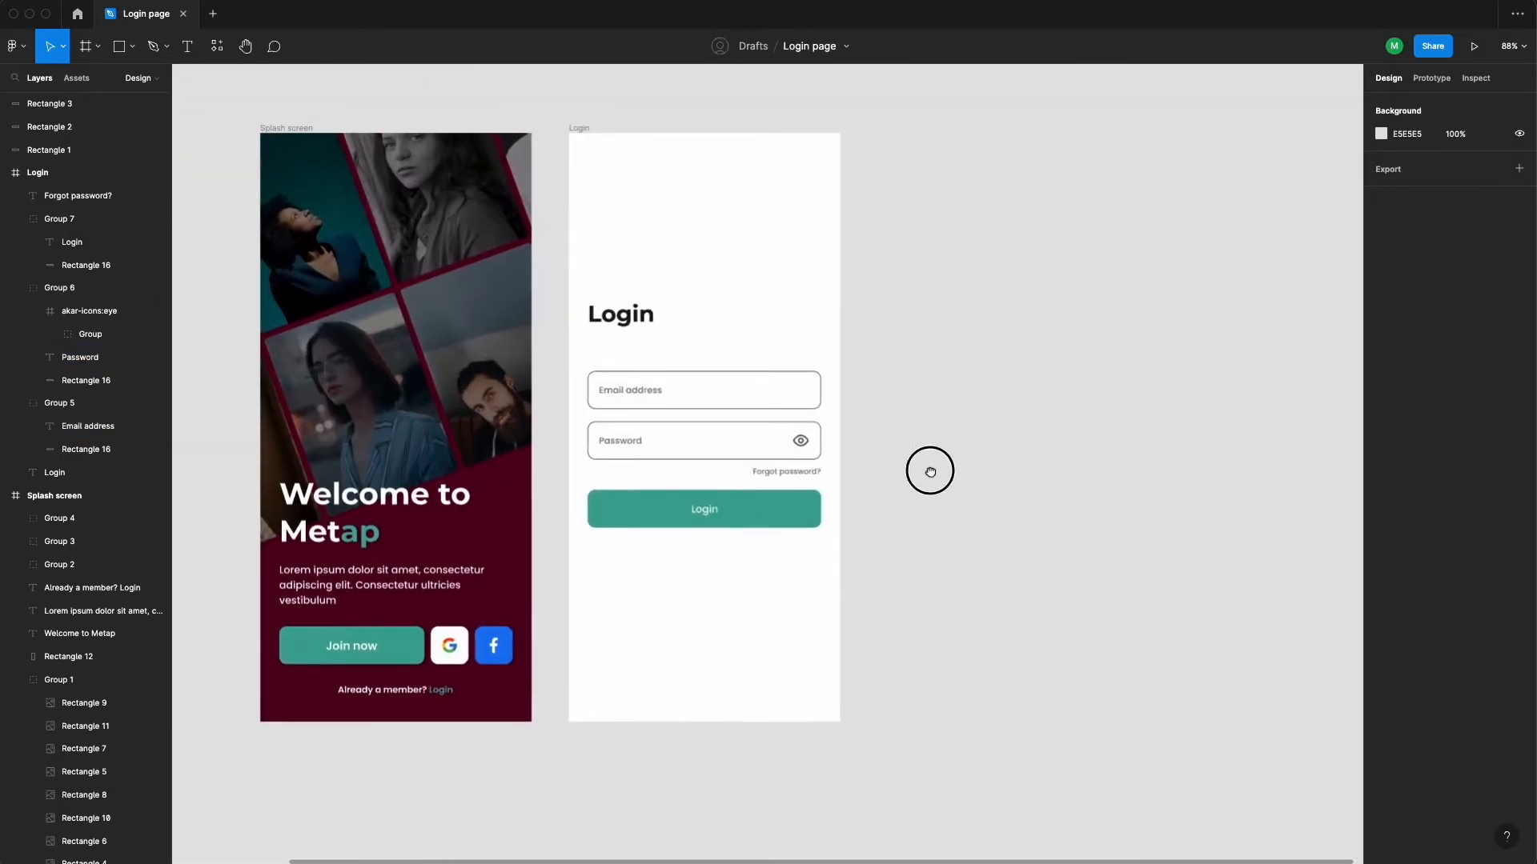
left_click(558, 294)
left_click(318, 662)
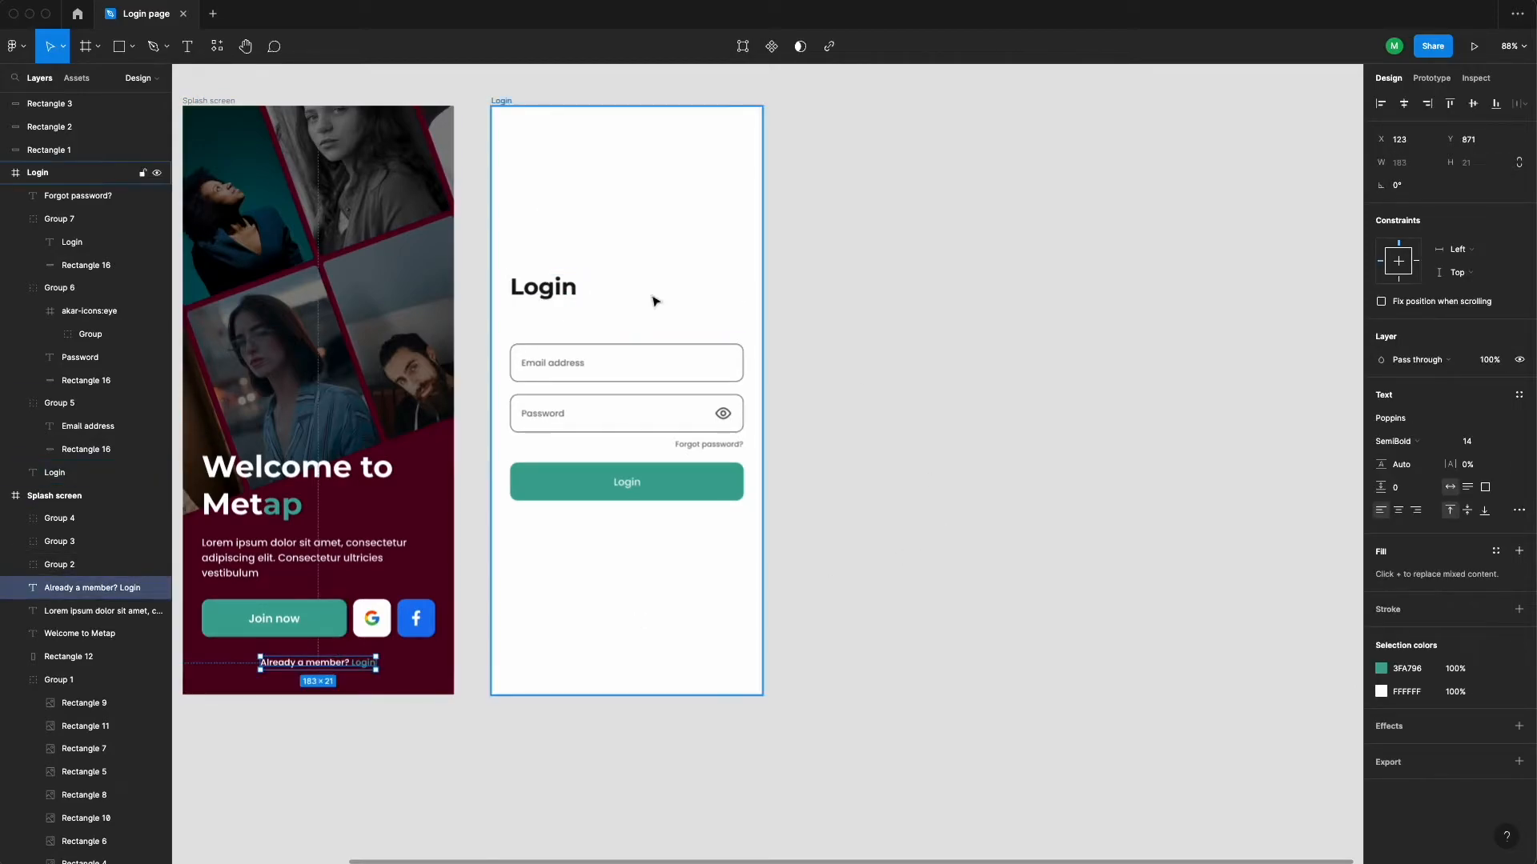
scroll(560, 240, "up", 2)
left_click(501, 199)
key("super+v")
scroll(742, 362, "down", 2)
Recolour the white part of the copied "Already a member?" text to 171717 at 60% opacity
left_click(1381, 693)
left_click(1421, 694)
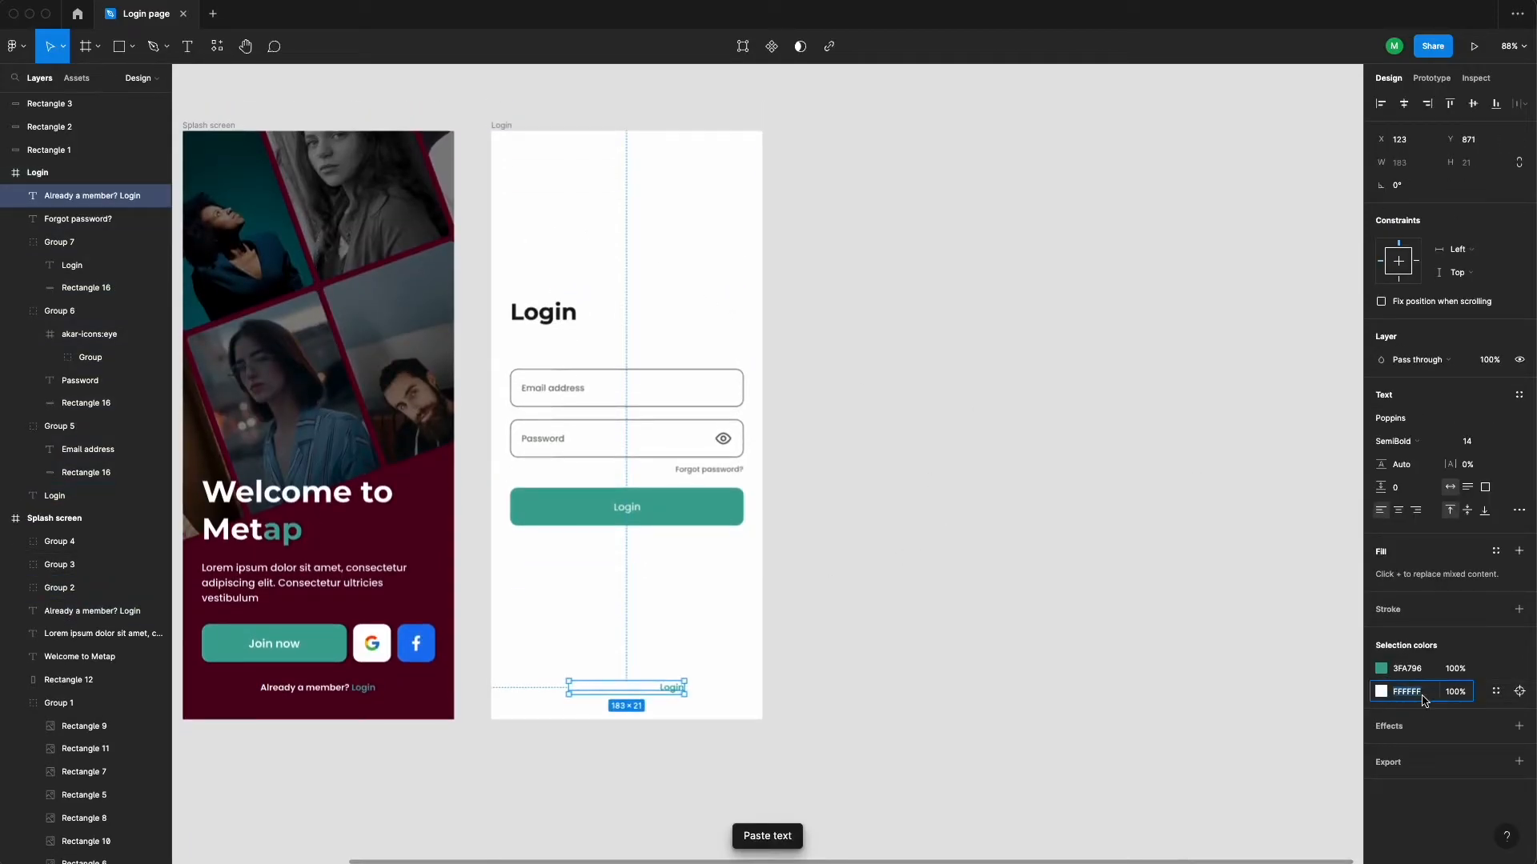
type("17")
key("Return")
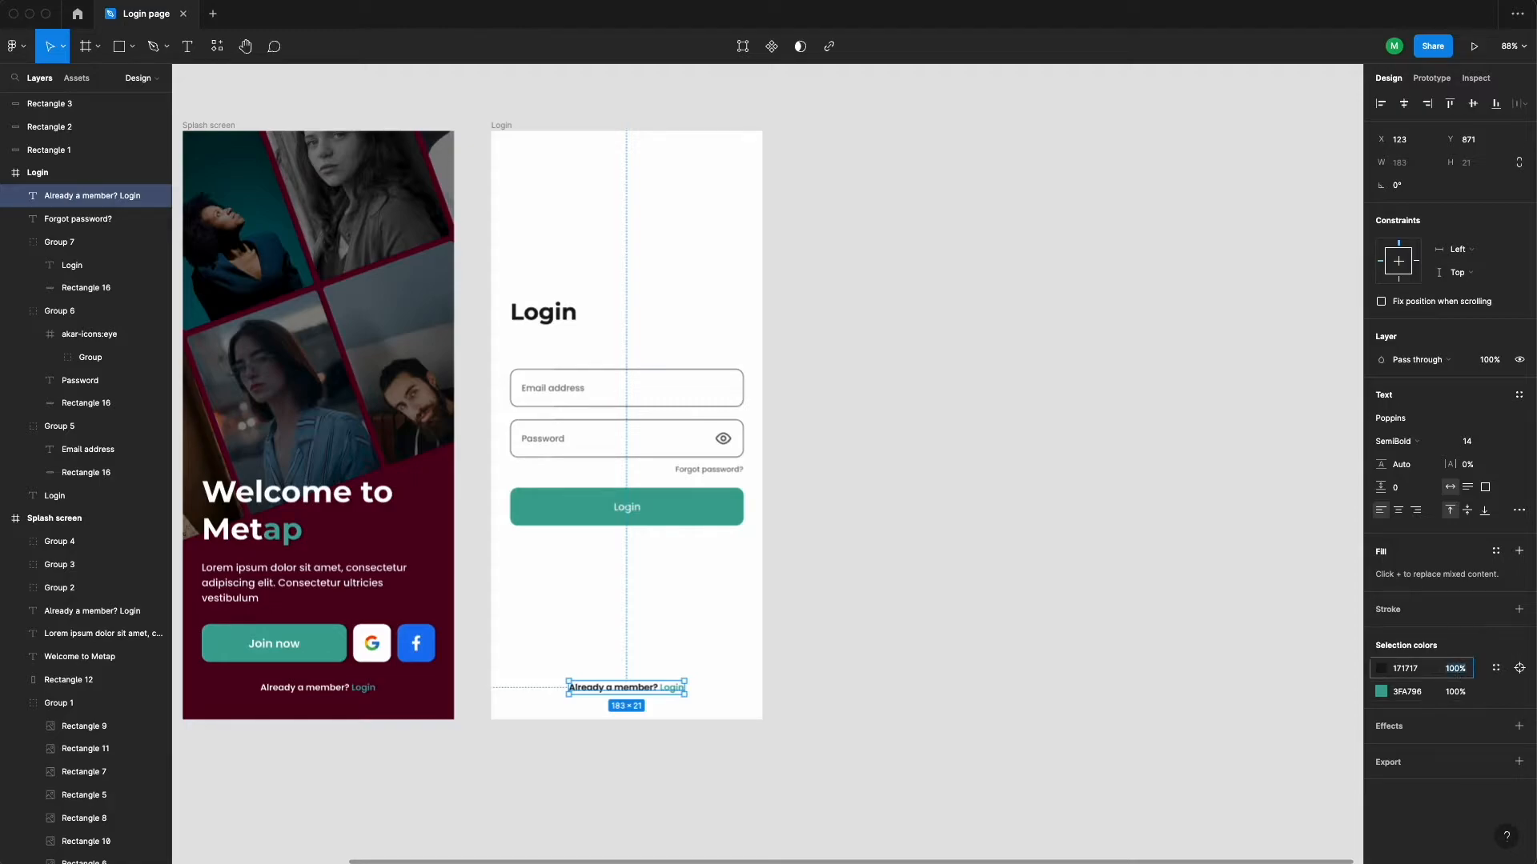
type("70")
key("Return")
Set the copied "Already a member?" text to Medium weight and its word "Login" to SemiBold
left_click(1399, 442)
left_click(1399, 424)
left_click(1009, 635)
scroll(596, 704, "up", 10)
left_click(992, 582)
scroll(992, 582, "down", 2)
double_click(1049, 573)
double_click(1048, 573)
left_click(1406, 446)
left_click(1406, 459)
scroll(627, 718, "down", 8)
Centre the "Already a member? Login" text horizontally in the Login frame and move it down by 10 to Y 881
left_click(627, 717)
scroll(626, 718, "up", 2)
scroll(626, 718, "right", 1)
left_click(648, 624)
left_click(1404, 104)
key("shift+Down")
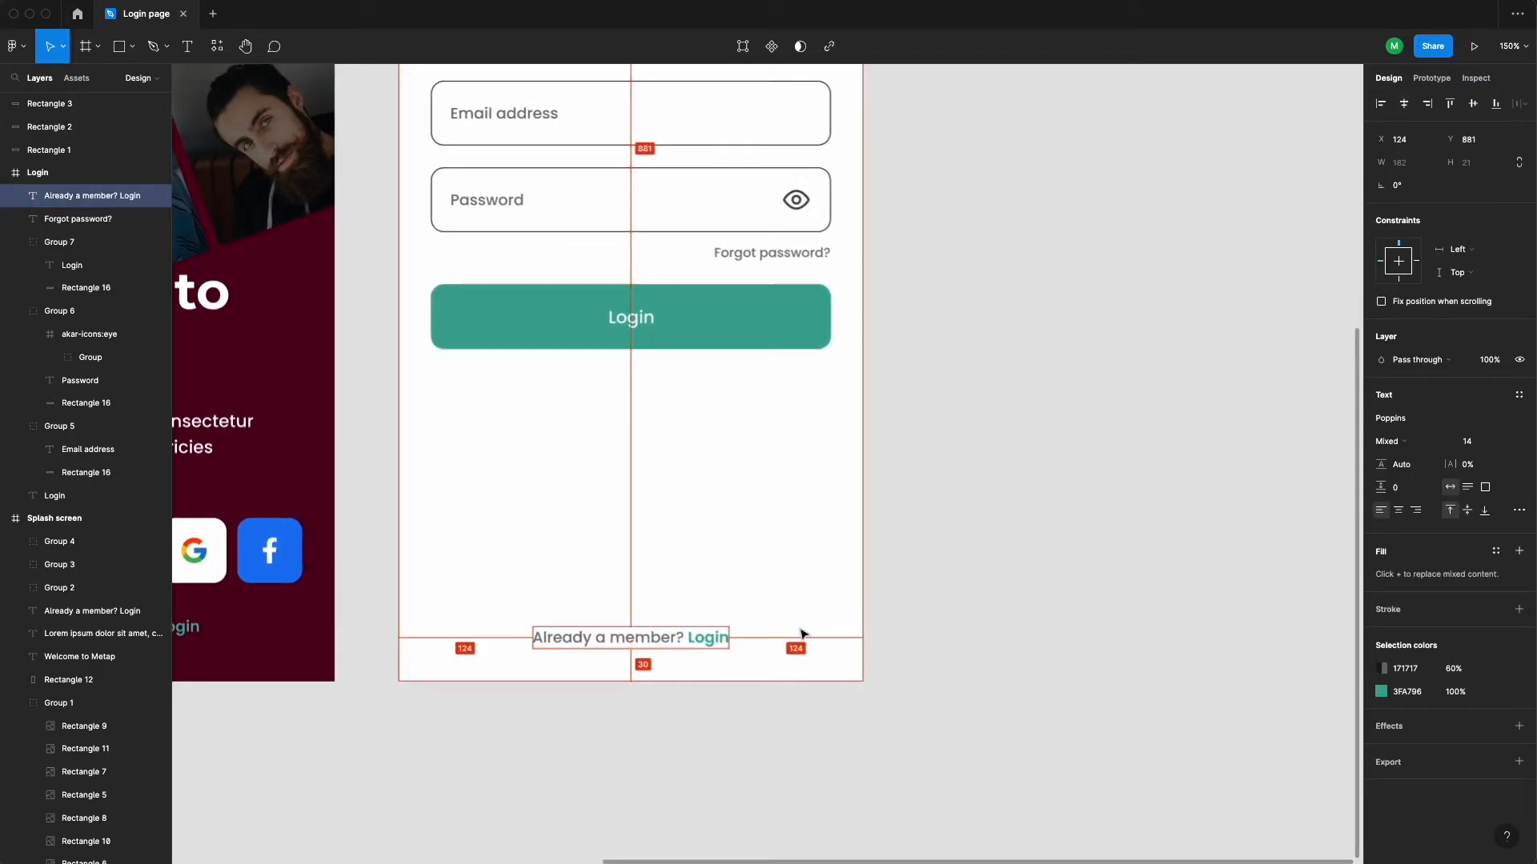
Move the "Already a member? Login" text on the Login frame up by 10 to Y 871
left_click(935, 584)
scroll(935, 584, "down", 4)
left_click(332, 619)
left_click(753, 626)
key("shift+Up")
left_click(1013, 583)
Centre-align the "Already a member? Login" text on the Login frame and reword it to "New to Metap? SignUp"
left_click(728, 622)
left_click(1398, 510)
scroll(664, 635, "up", 4)
left_click(731, 607)
double_click(826, 598)
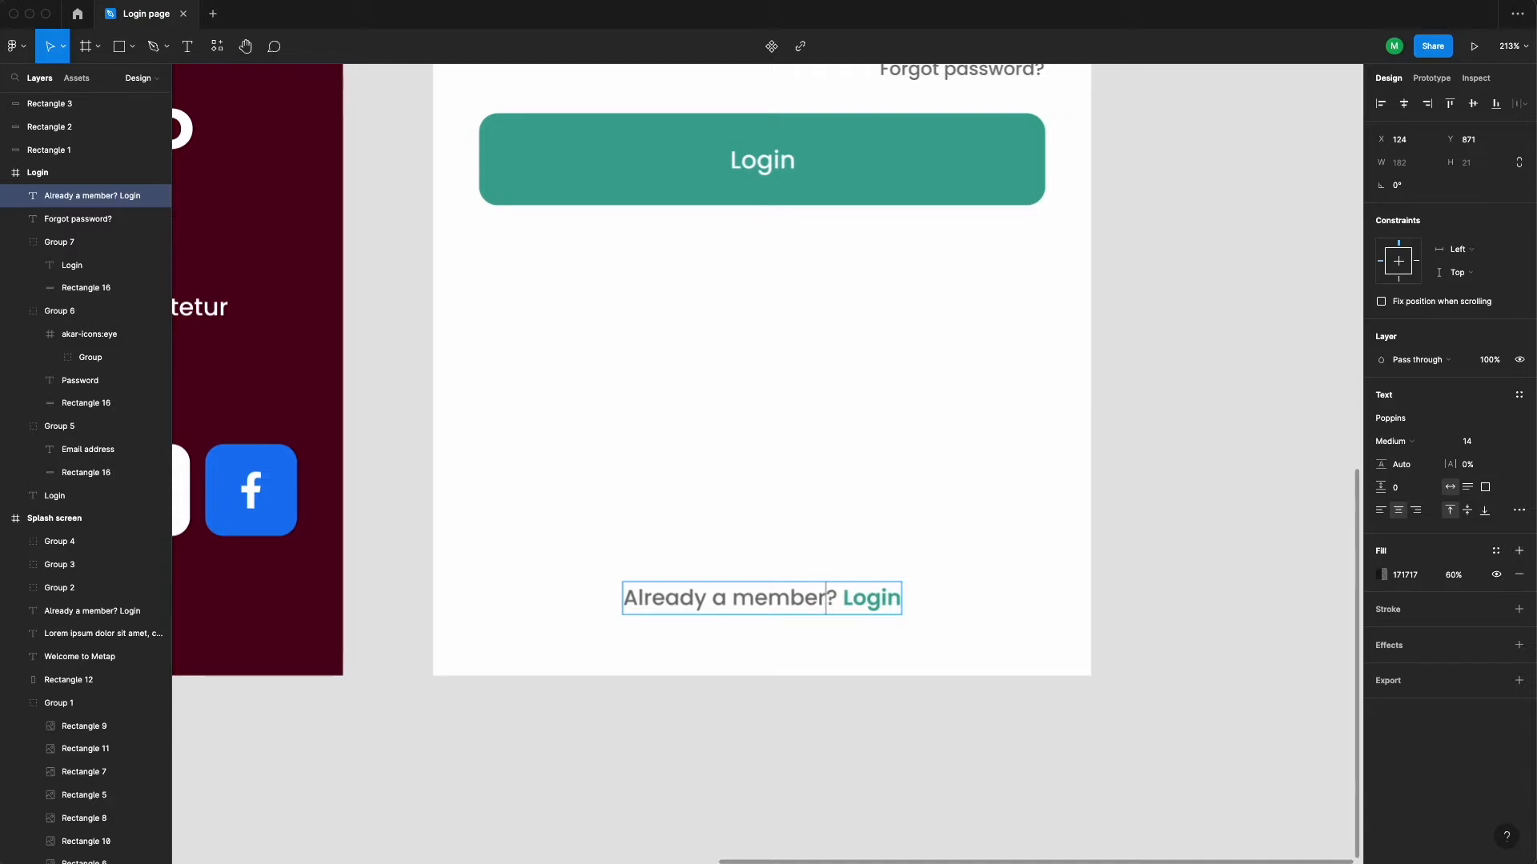
key("super+BackSpace")
type("New to Metap")
double_click(826, 598)
type("SignUp")
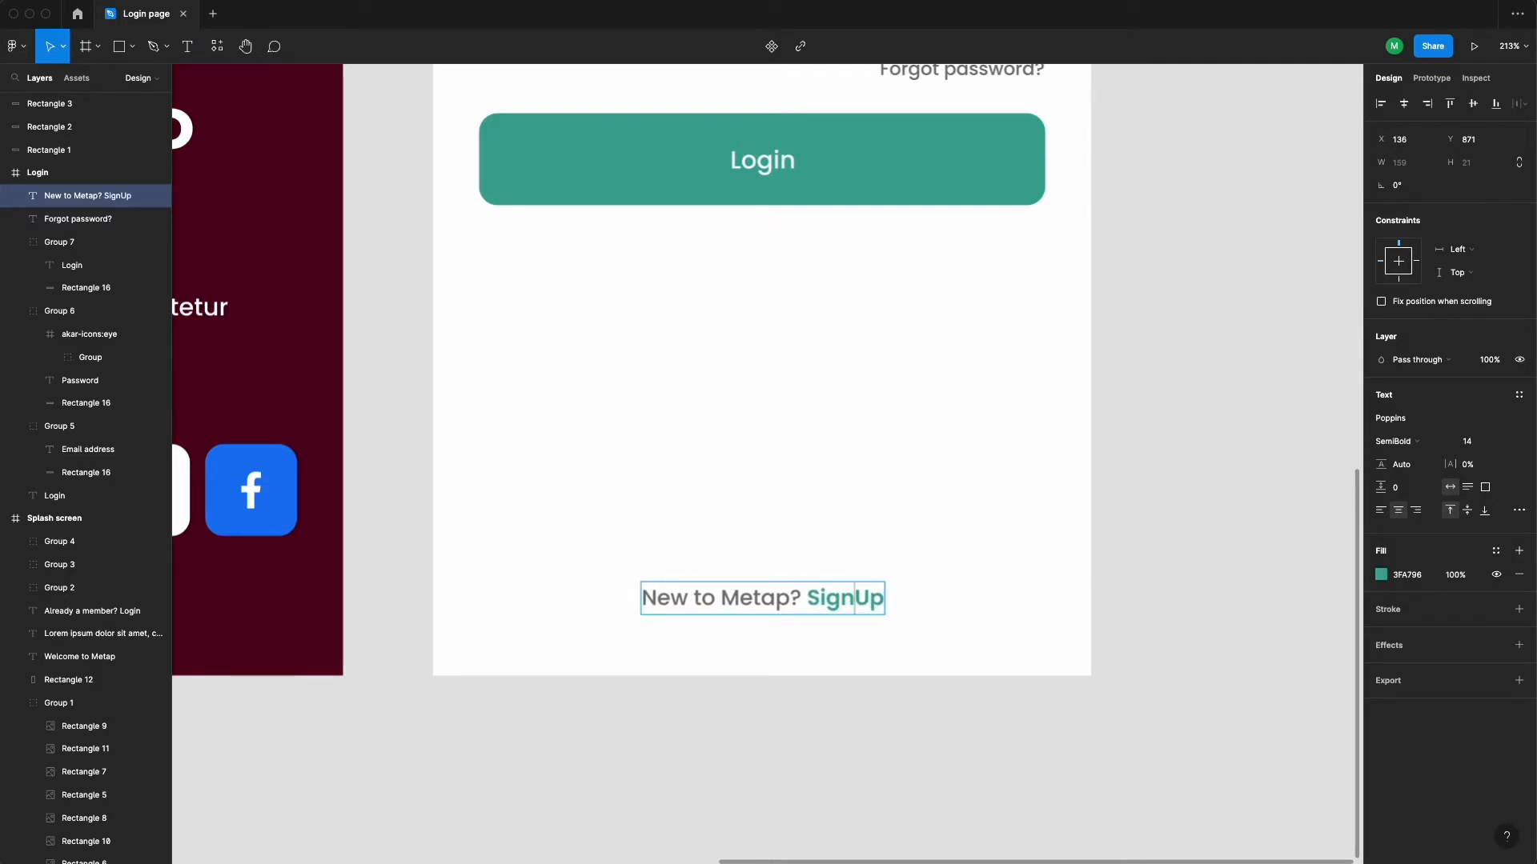
Replace "SignUp" with "Register" and fill that word with 3FA796
key("BackSpace")
key("BackSpace")
key("BackSpace")
key("BackSpace")
key("BackSpace")
key("BackSpace")
key("BackSpace")
type("Register")
double_click(804, 602)
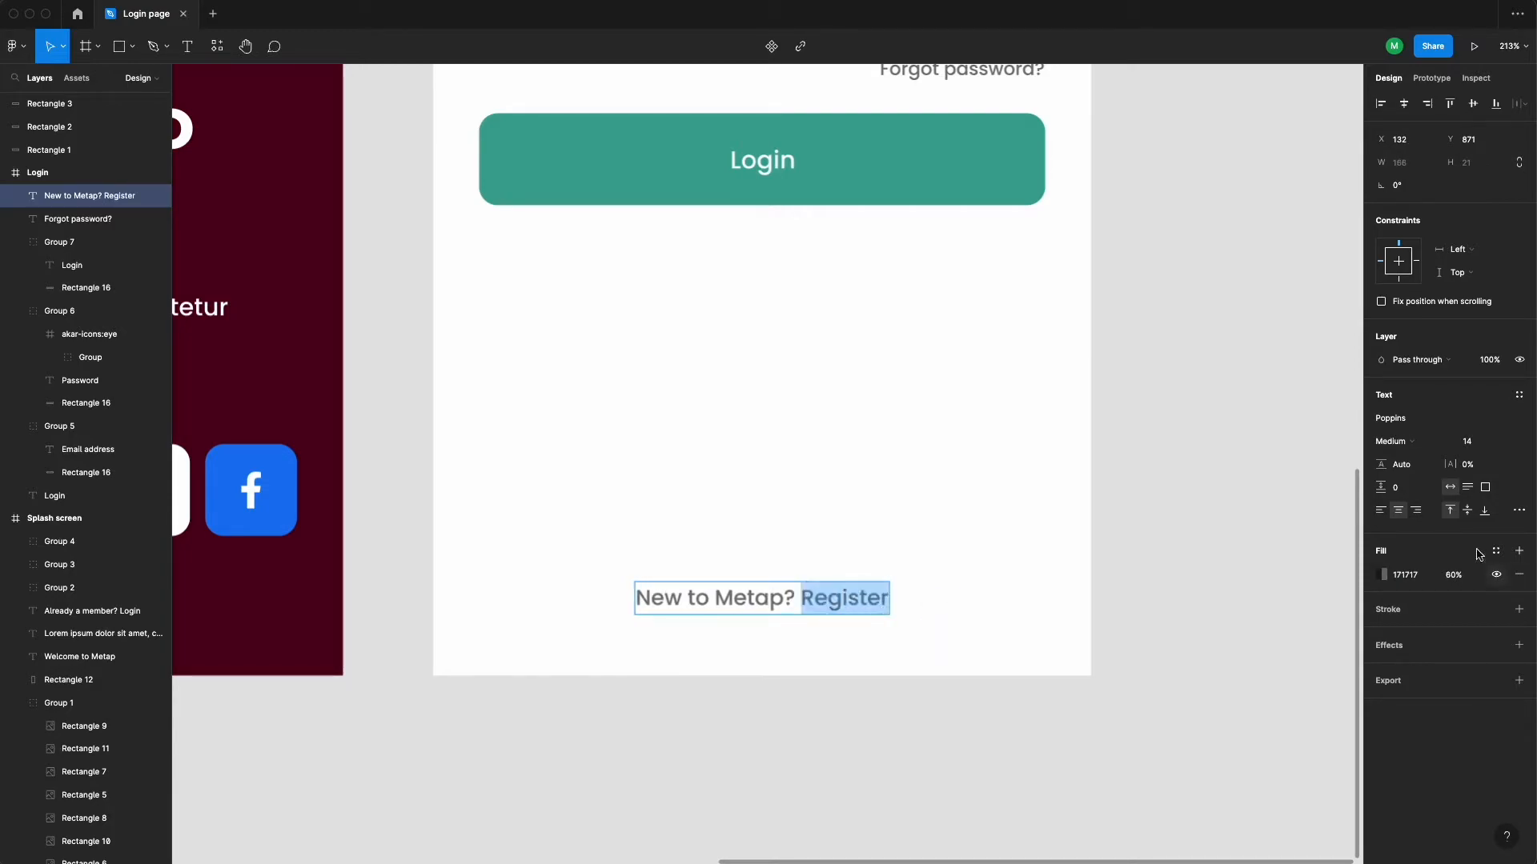
left_click(1383, 574)
left_click(1243, 797)
Extend the text to "New to Metap? Register here" and centre it horizontally in the Login frame
left_click(947, 724)
type("here")
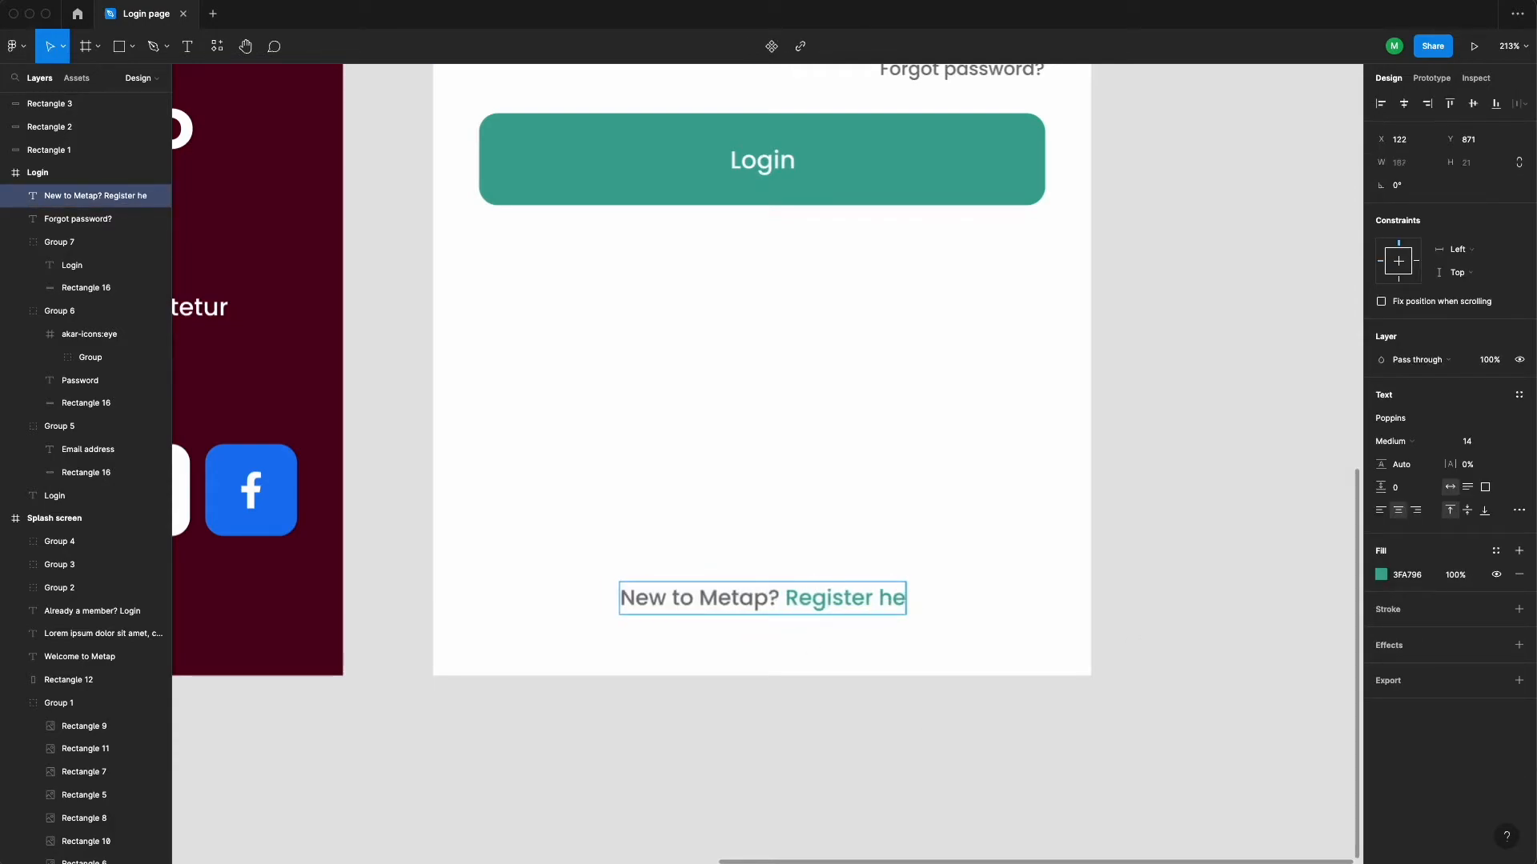
key("Escape")
left_click(1403, 107)
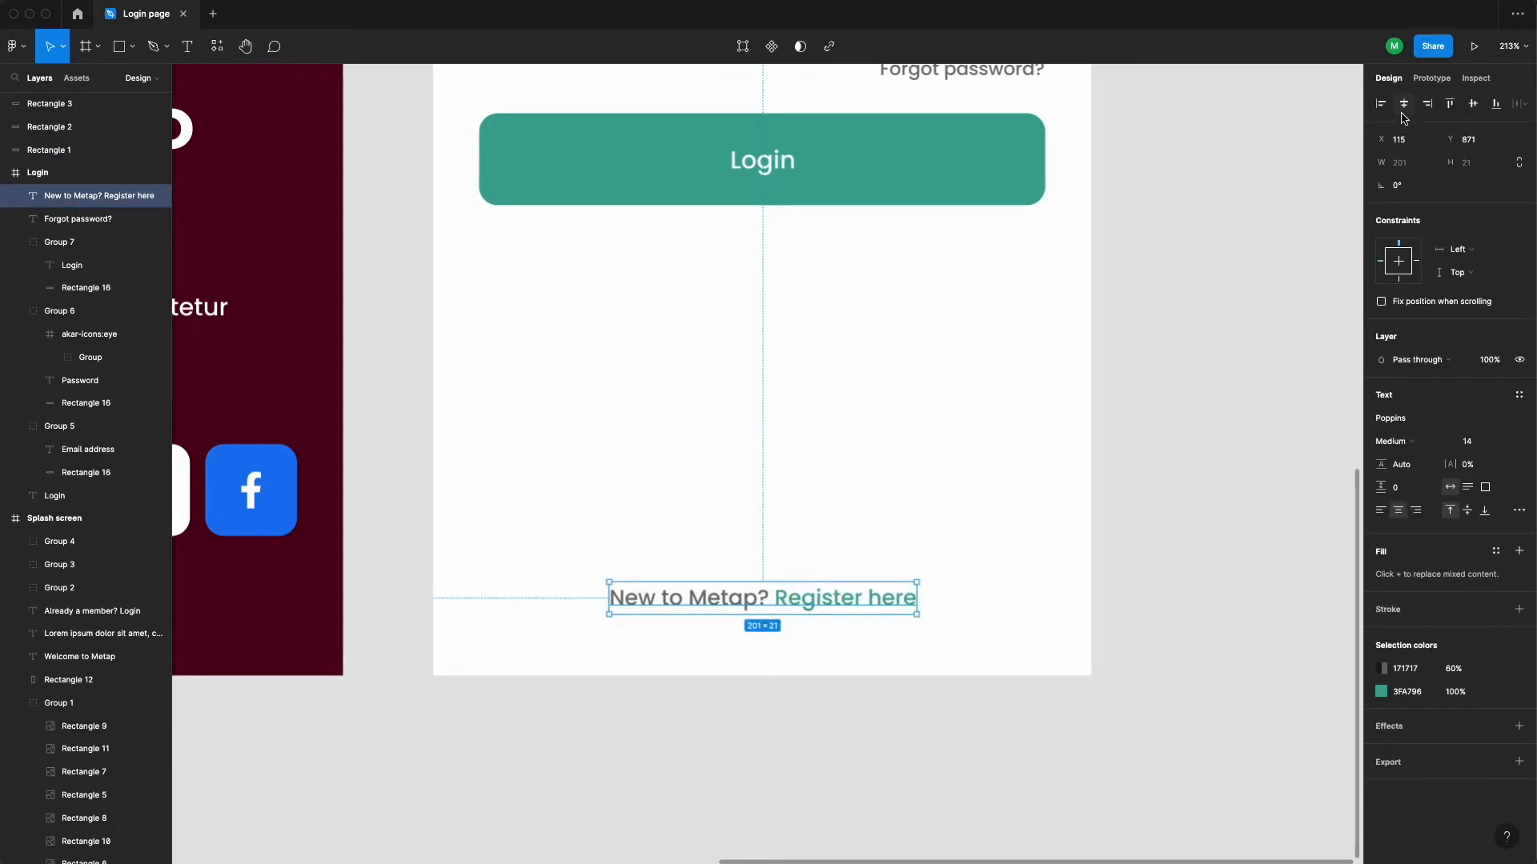
Move the "Login" heading down by about 39, closer to the email field
left_click(1130, 431)
scroll(1130, 432, "down", 8)
left_click_drag(1208, 336, 1011, 540)
left_click(668, 310)
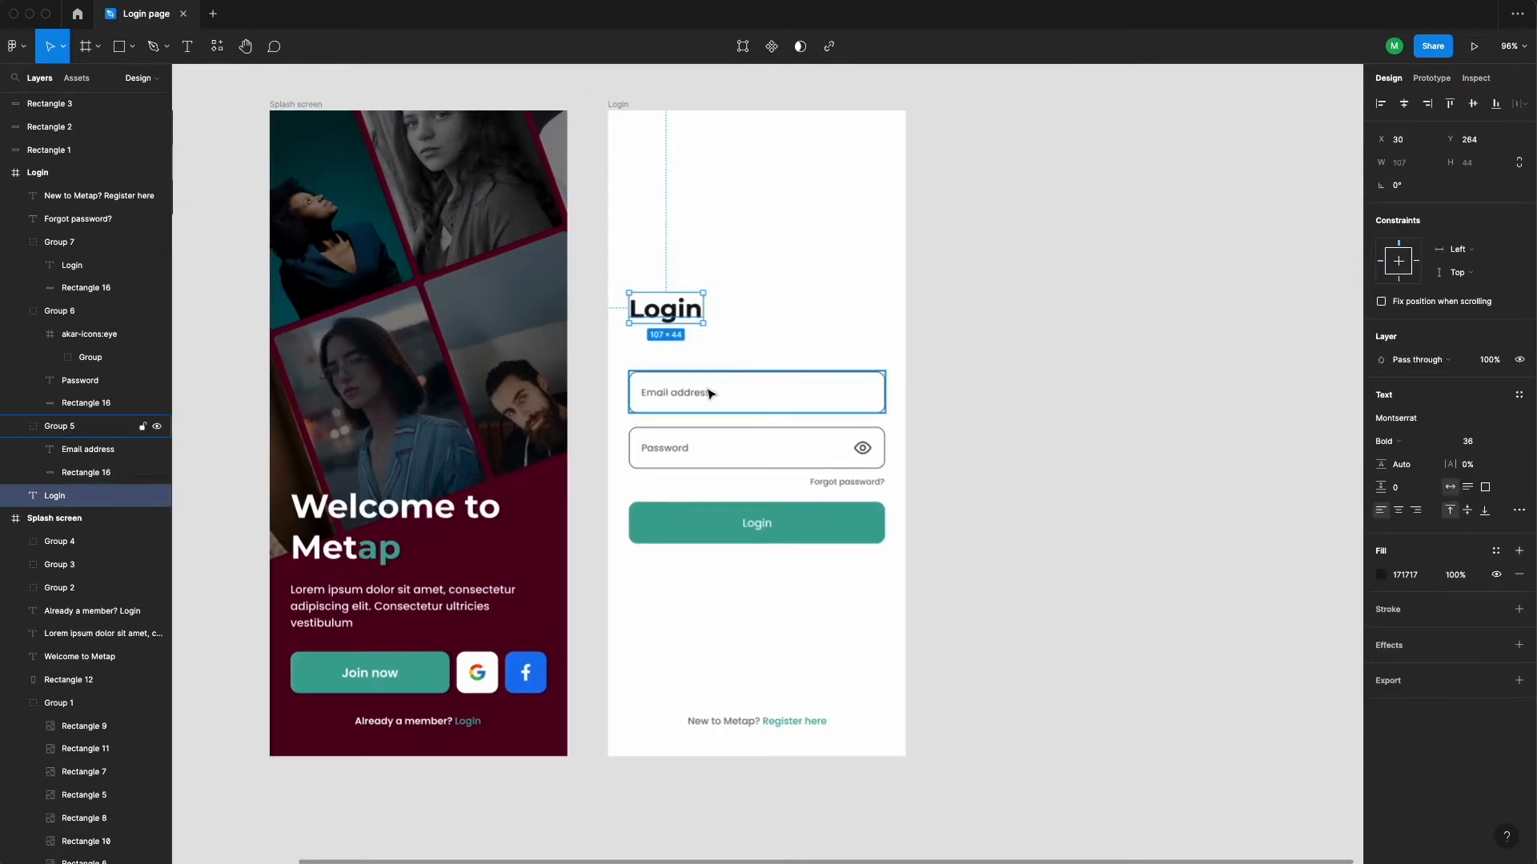
key("shift+Down")
key("shift+Down")
key("shift+Down")
key("shift+Down")
key("Up")
Change the Login screen's heading text to "Welcome back!"
double_click(694, 344)
type("Welcome")
left_click(1033, 384)
left_click_drag(1033, 384, 733, 375)
left_click(611, 336)
key("alt")
left_click(775, 410)
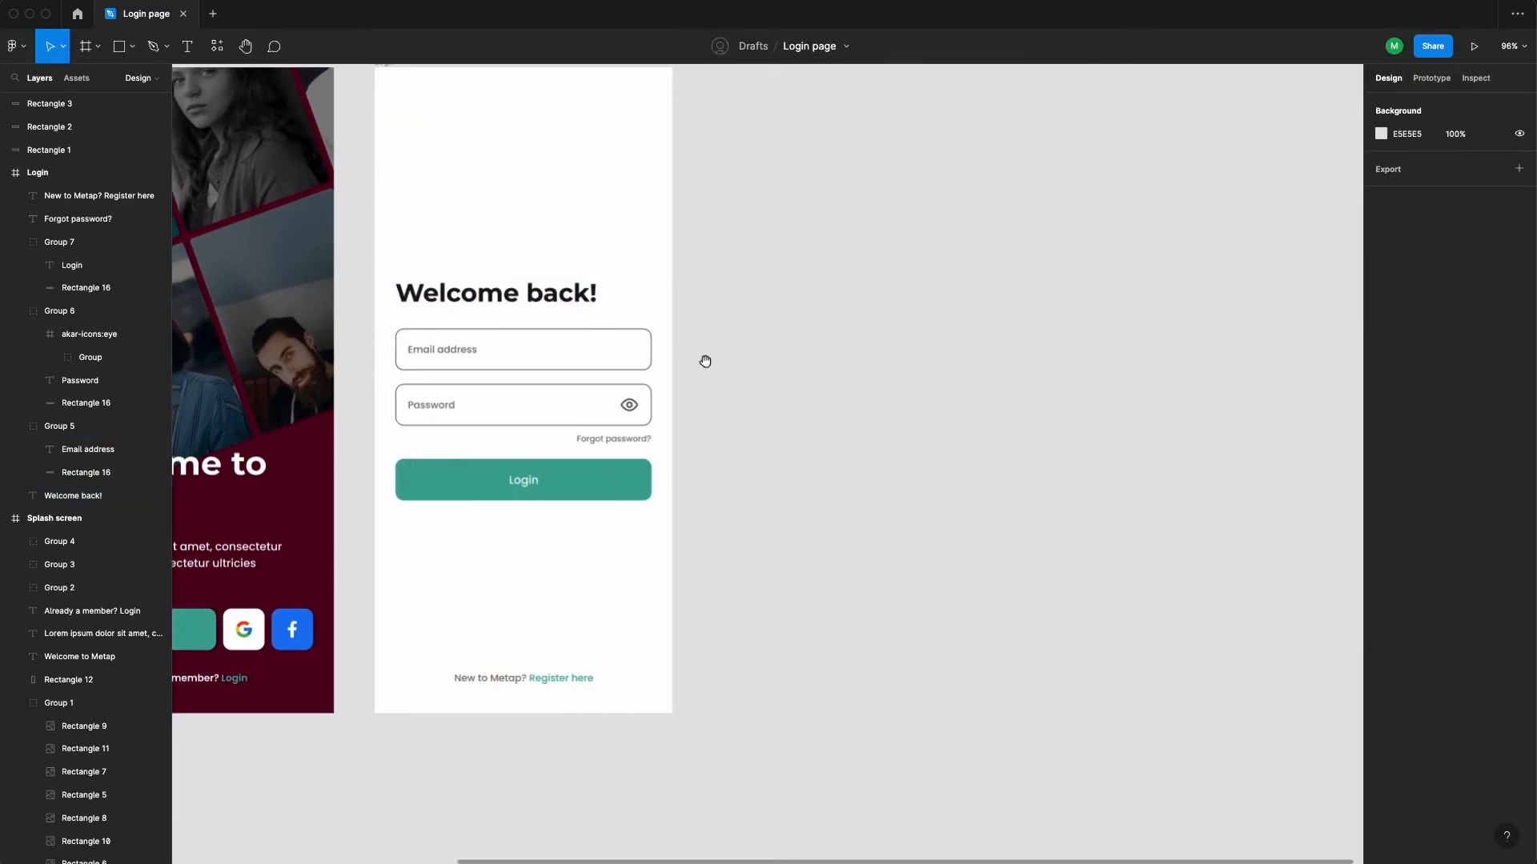
Move the heading, both input fields, "Forgot password?" text and Login button down together, close above the "New to Metap? Register here" text
left_click_drag(364, 263, 696, 504)
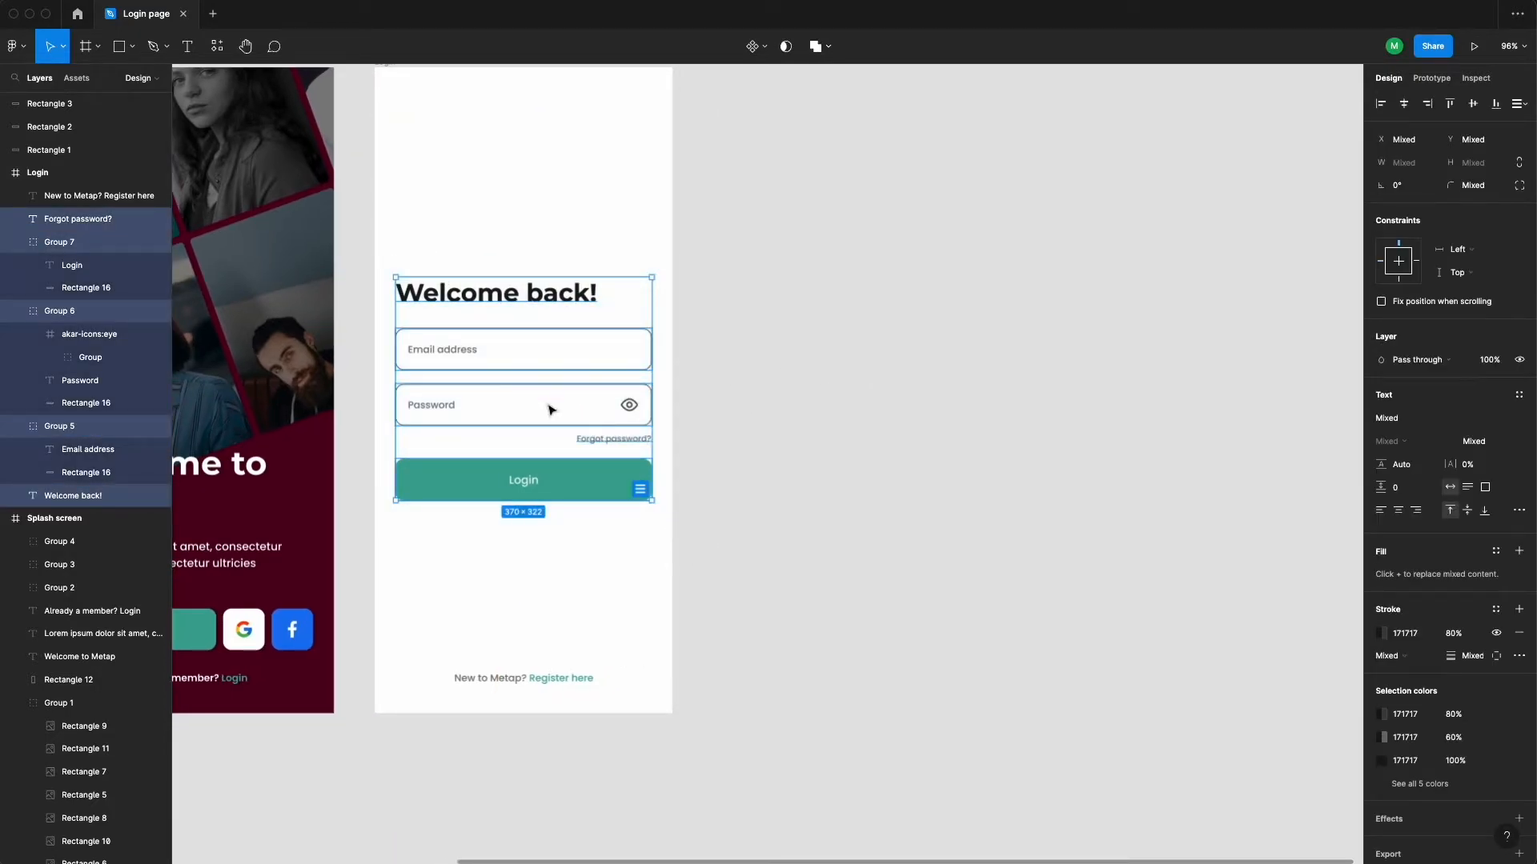
left_click_drag(549, 407, 543, 533)
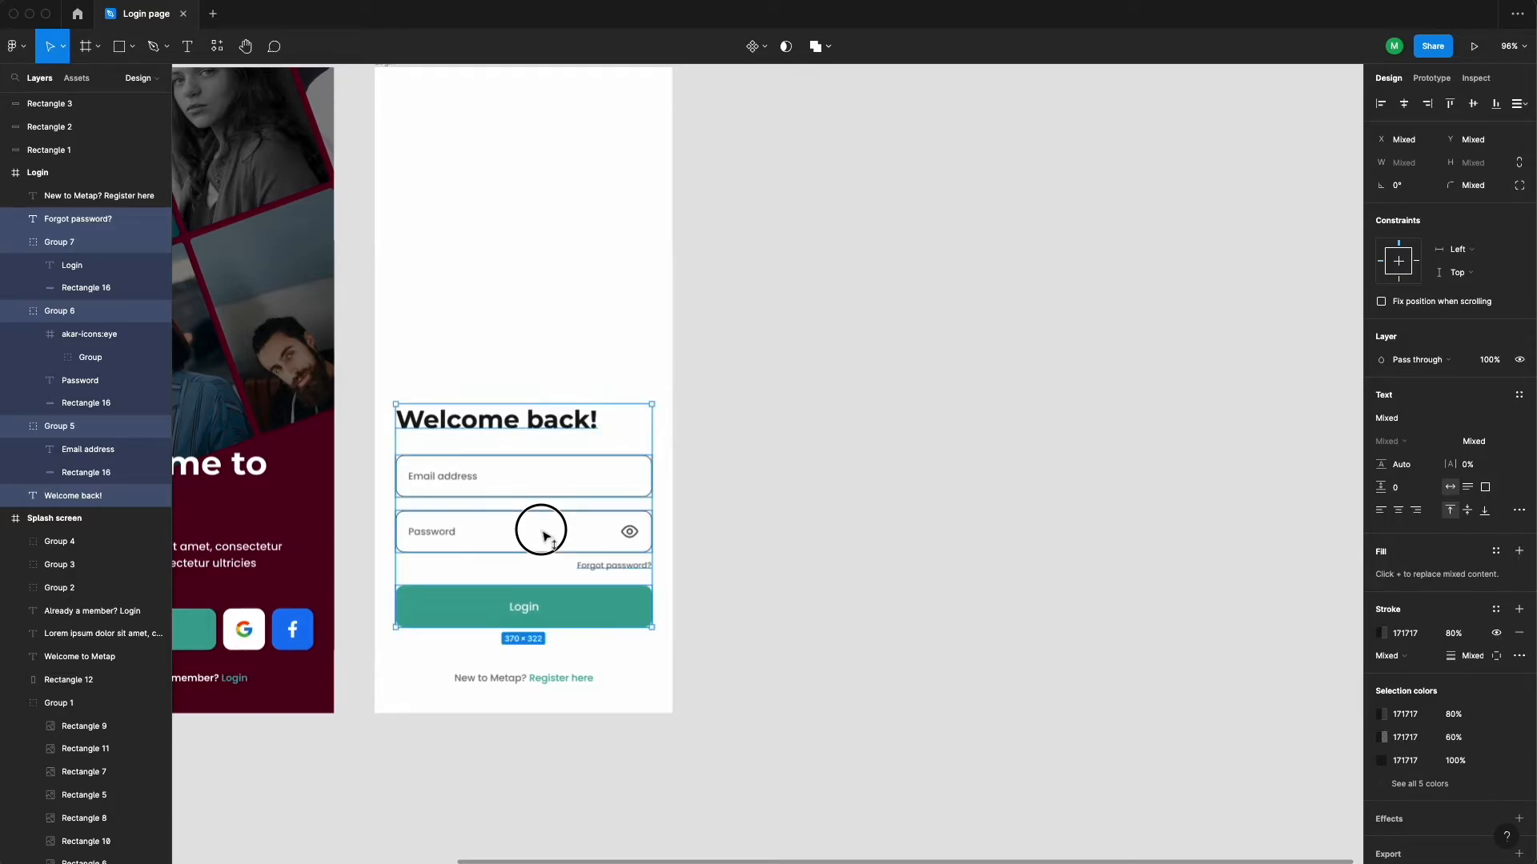
key("alt")
key("Down")
key("Down")
key("Down")
key("shift+Down")
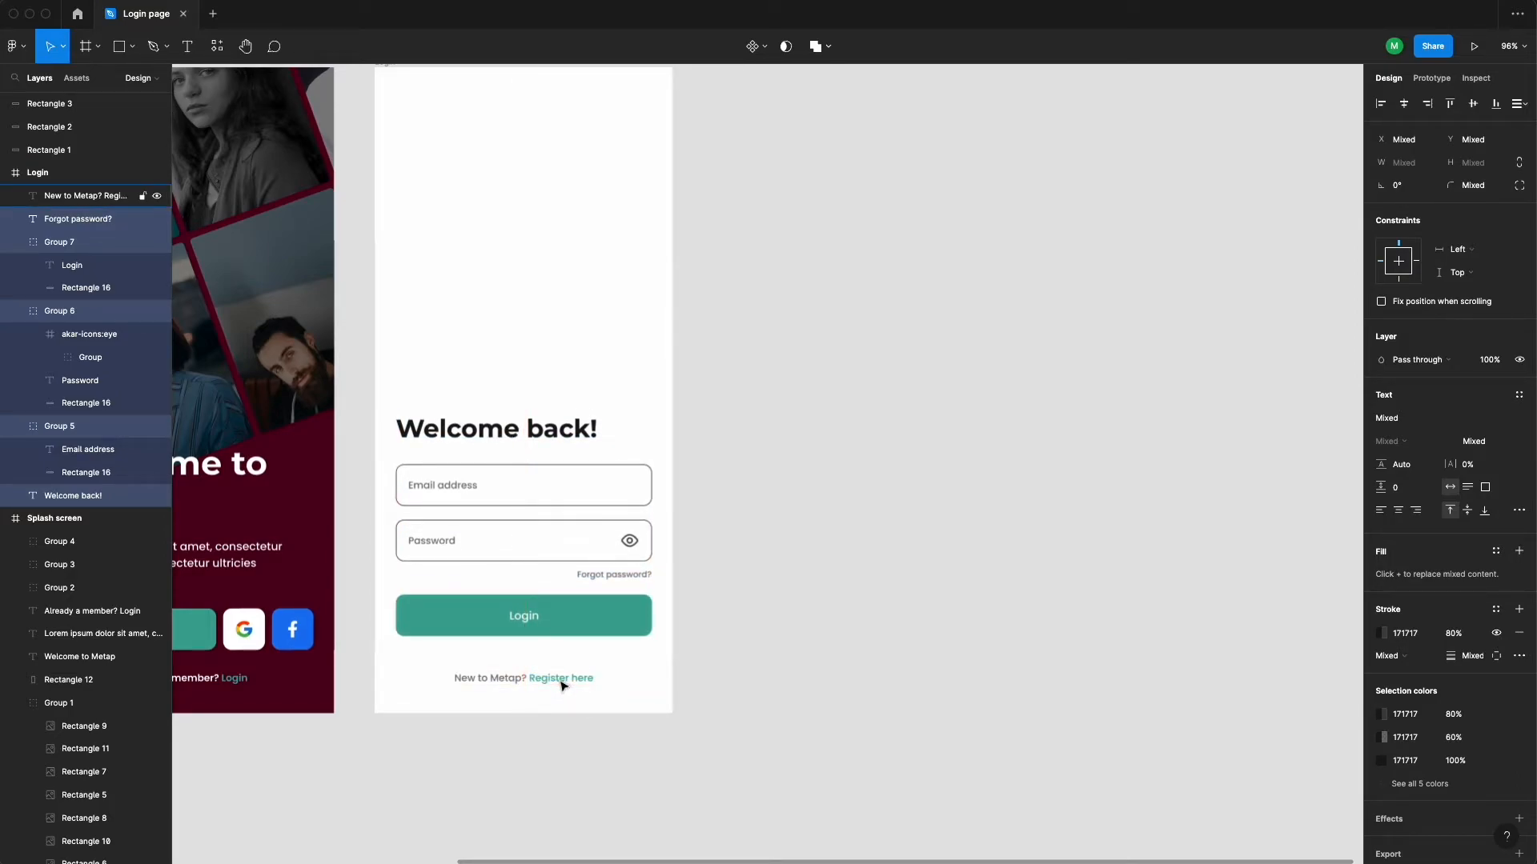
left_click(764, 525)
Try to copy the Splash screen's photo collage group into the Login frame and place it behind the form
scroll(781, 459, "left", 2)
scroll(894, 467, "down", 3)
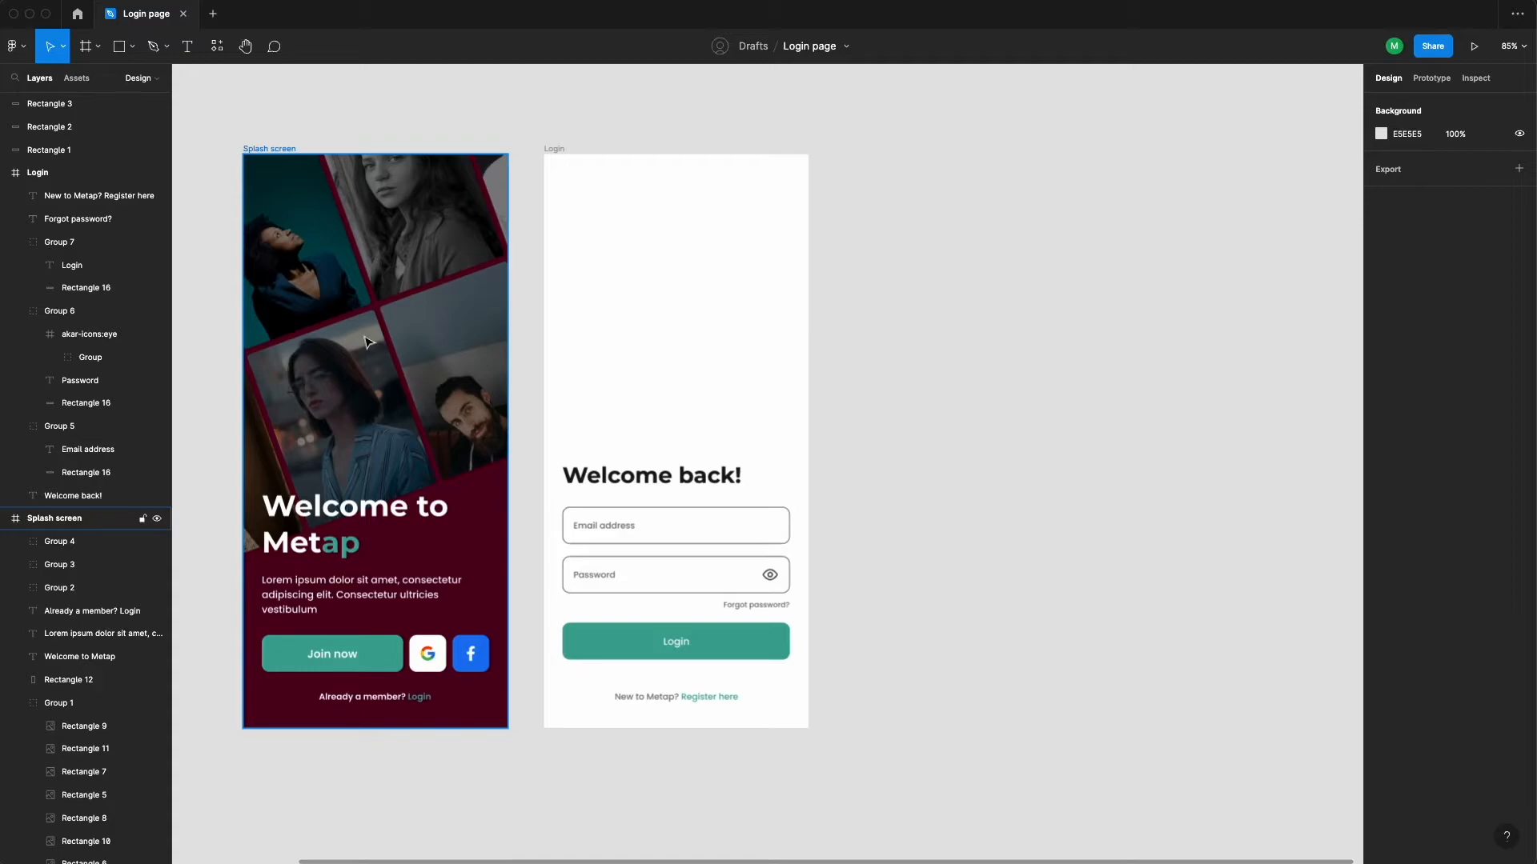
left_click(277, 313)
scroll(106, 572, "down", 1)
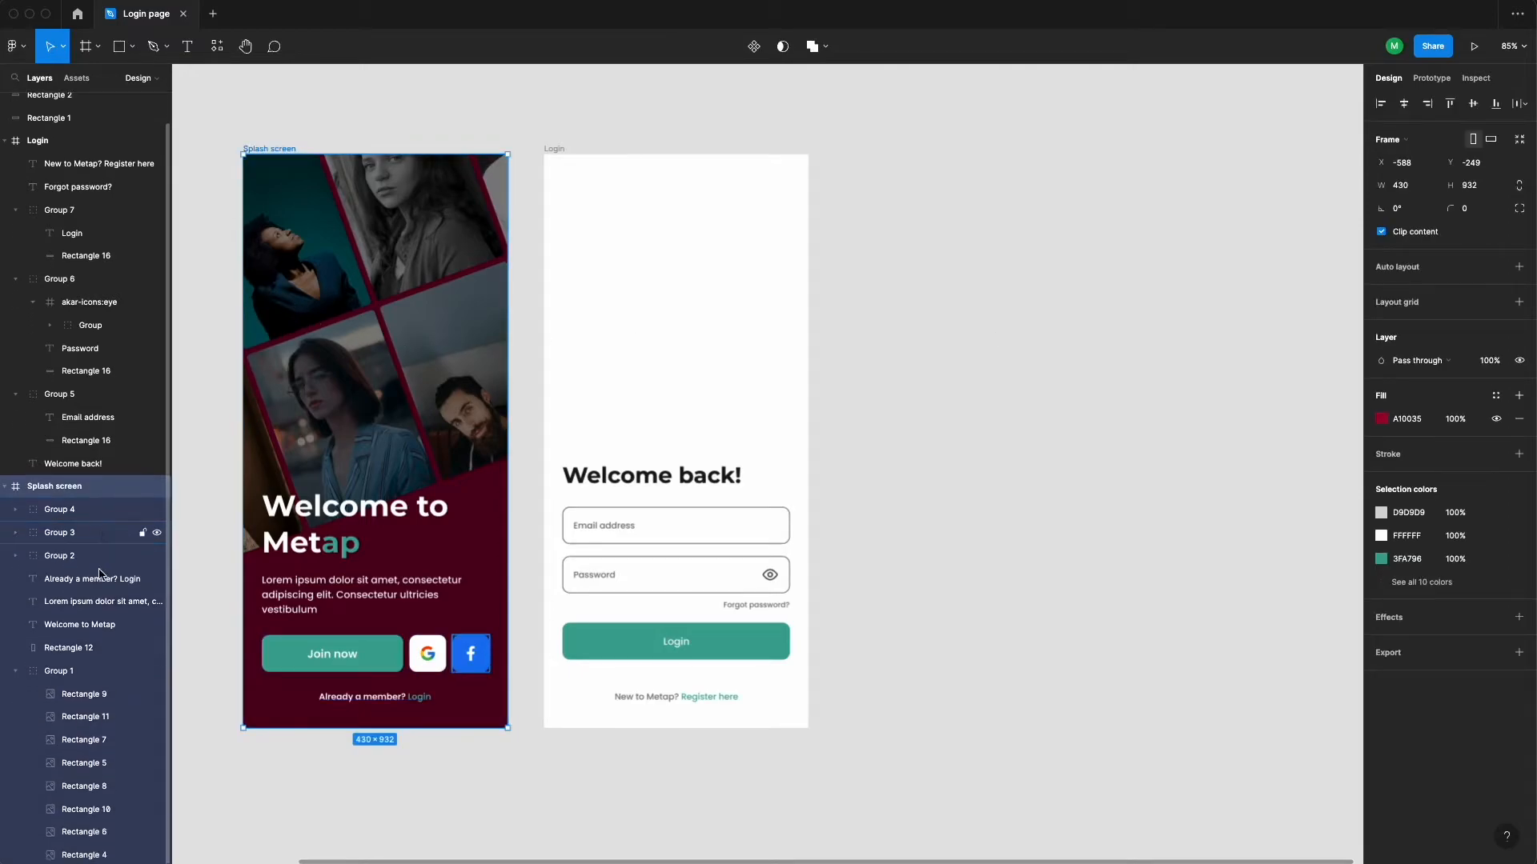
left_click(52, 670)
key("ctrl+c")
left_click(843, 267)
left_click(553, 148)
key("ctrl+v")
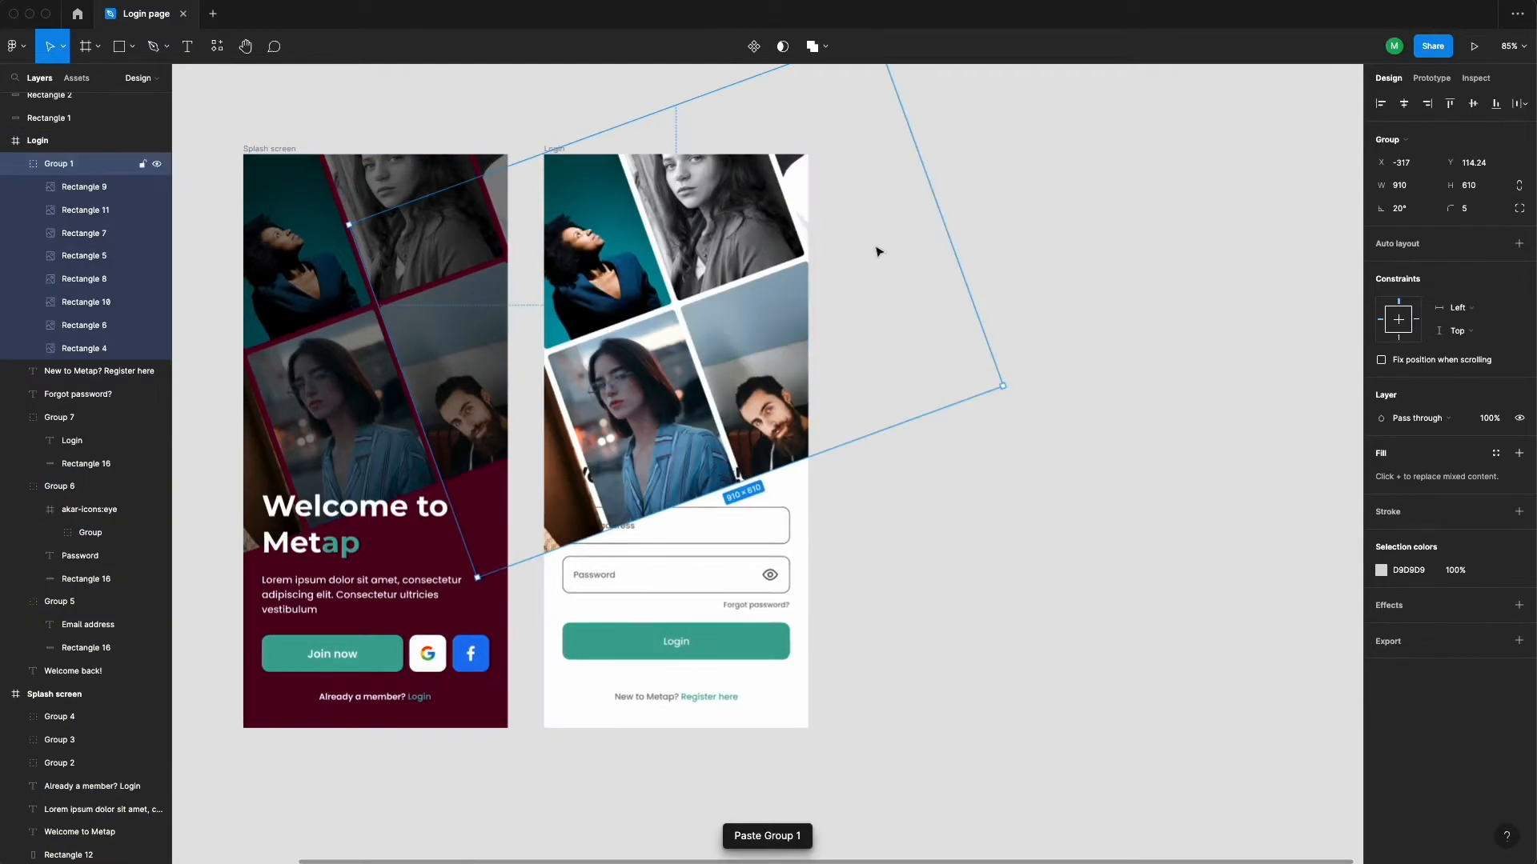
key("bracketleft")
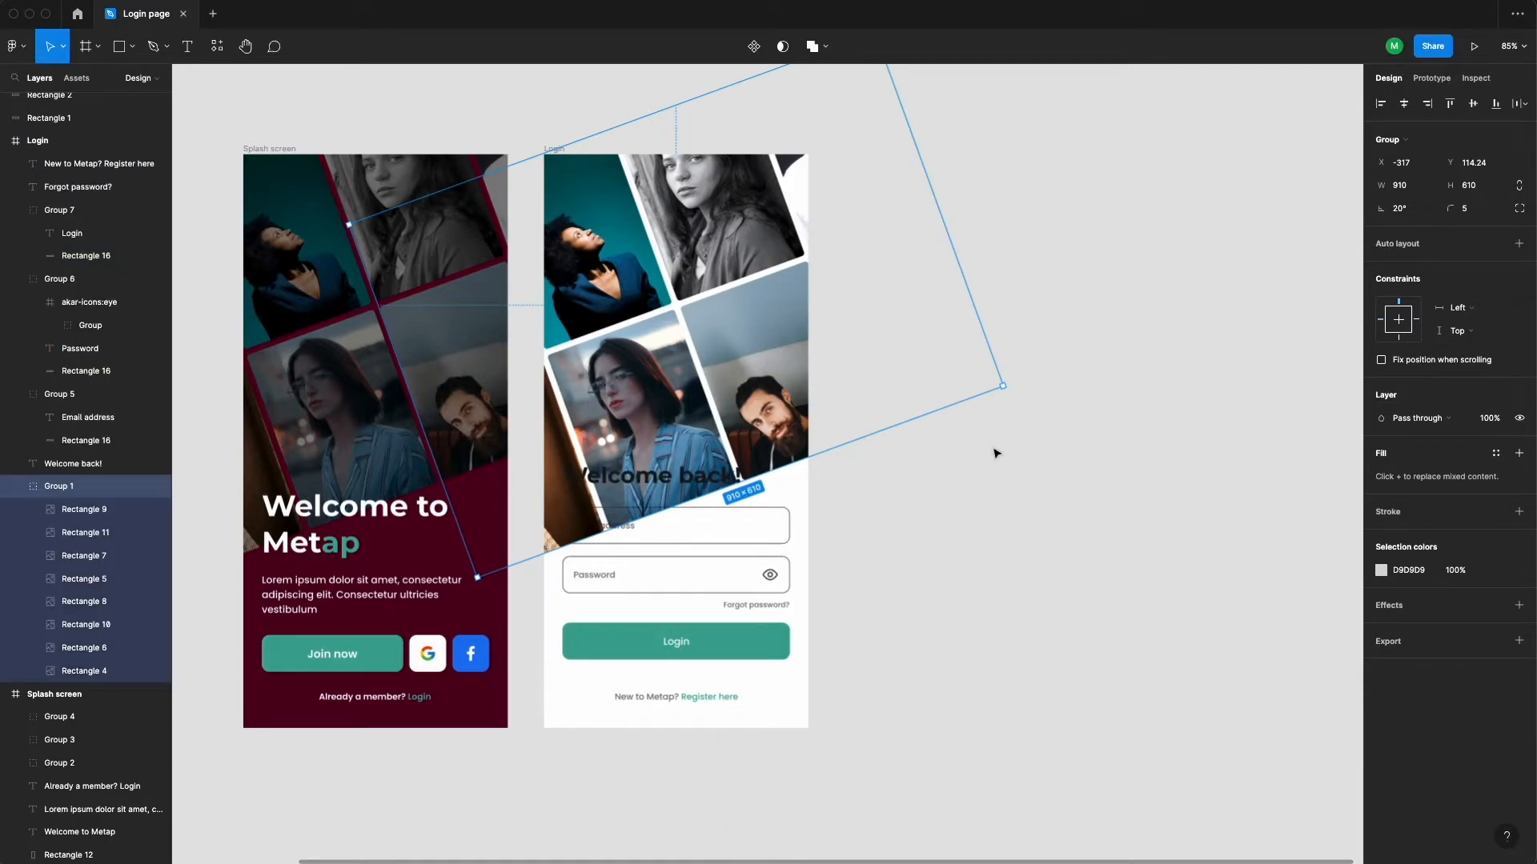
left_click(970, 580)
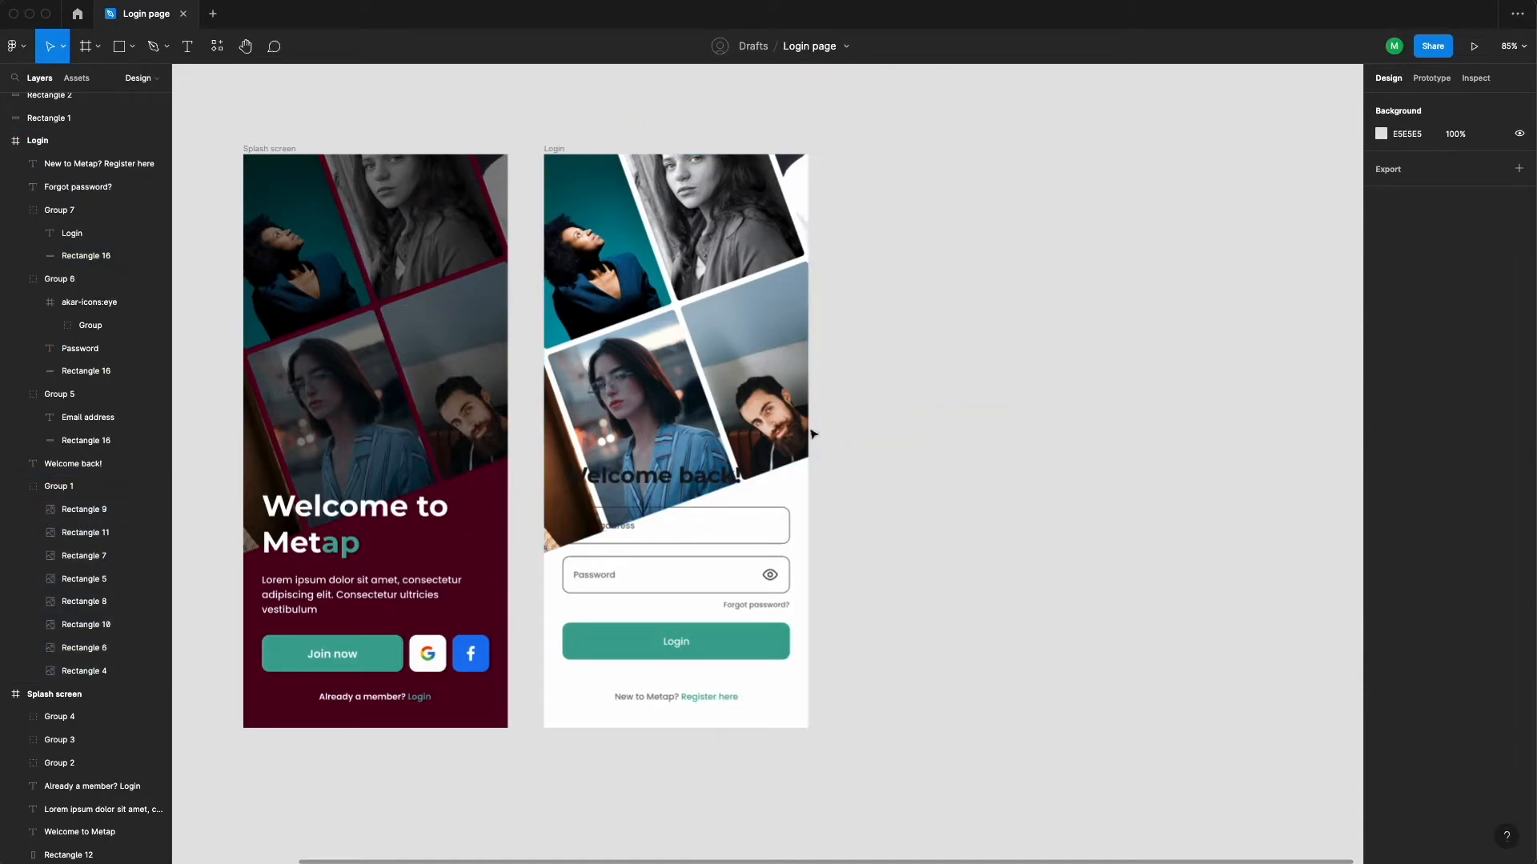
key("ctrl+z")
key("ctrl+z")
Draw a rectangle about 393 × 407 over the form on the Login frame and shift it right to X 30
key("r")
mouse_move(558, 455)
left_mouse_down()
mouse_move(736, 596)
mouse_move(800, 685)
left_mouse_up()
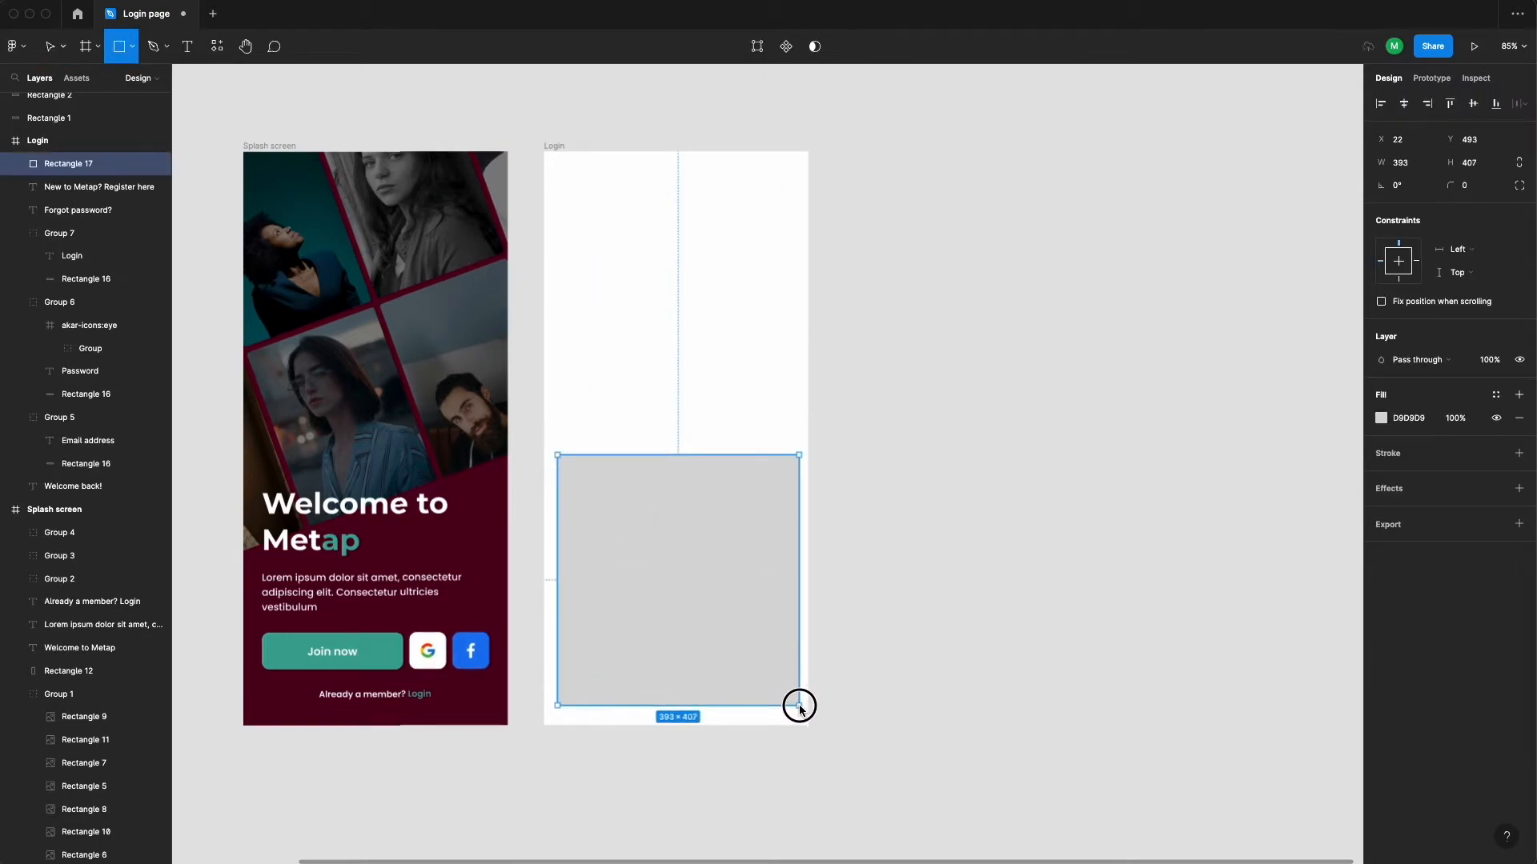
left_click_drag(800, 706, 799, 706)
key("Right")
key("Right")
key("Right")
key("Right")
key("Right")
key("Right")
key("Right")
key("Right")
Set the rectangle's width to 370 and move it down to Y 495
left_click(1401, 163)
type("373")
key("Return")
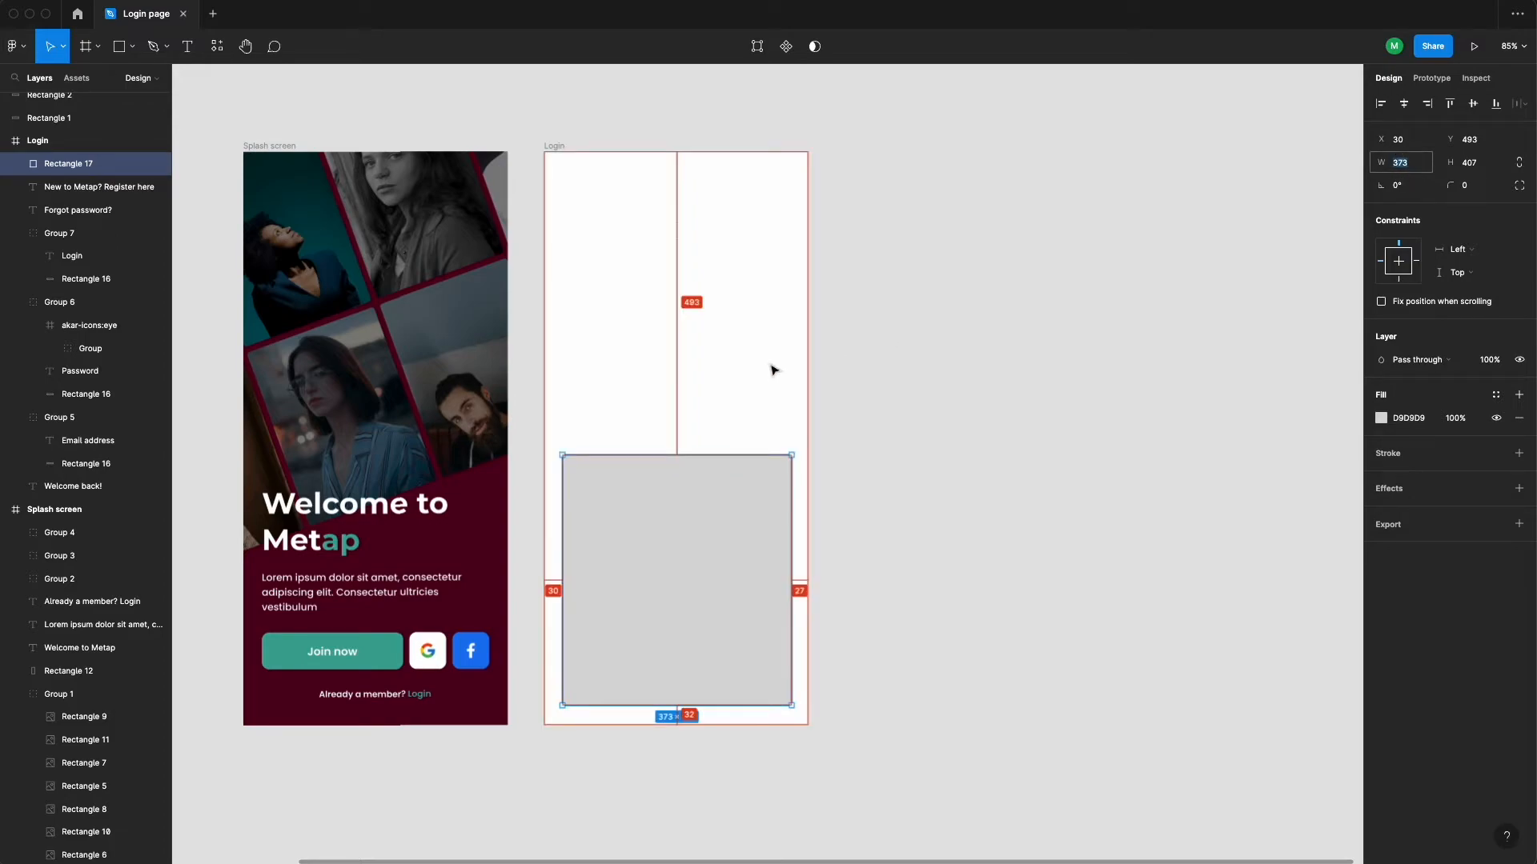
type("370")
key("Return")
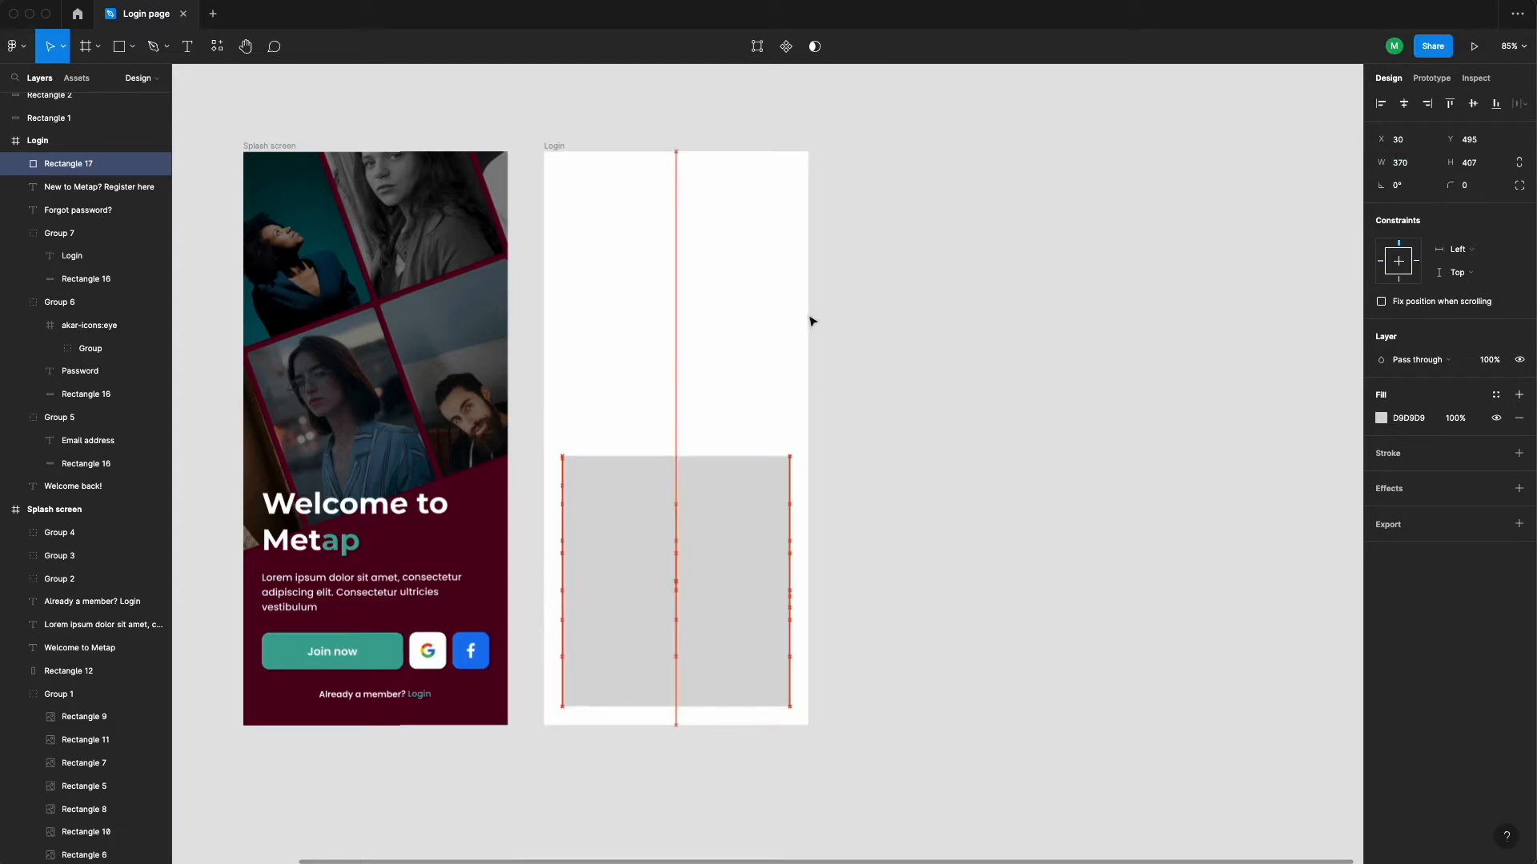
Send the rectangle behind the Login screen's heading, fields and button
key("[")
left_click(817, 464)
scroll(816, 464, "down", 1)
left_click(654, 432)
scroll(654, 431, "up", 3)
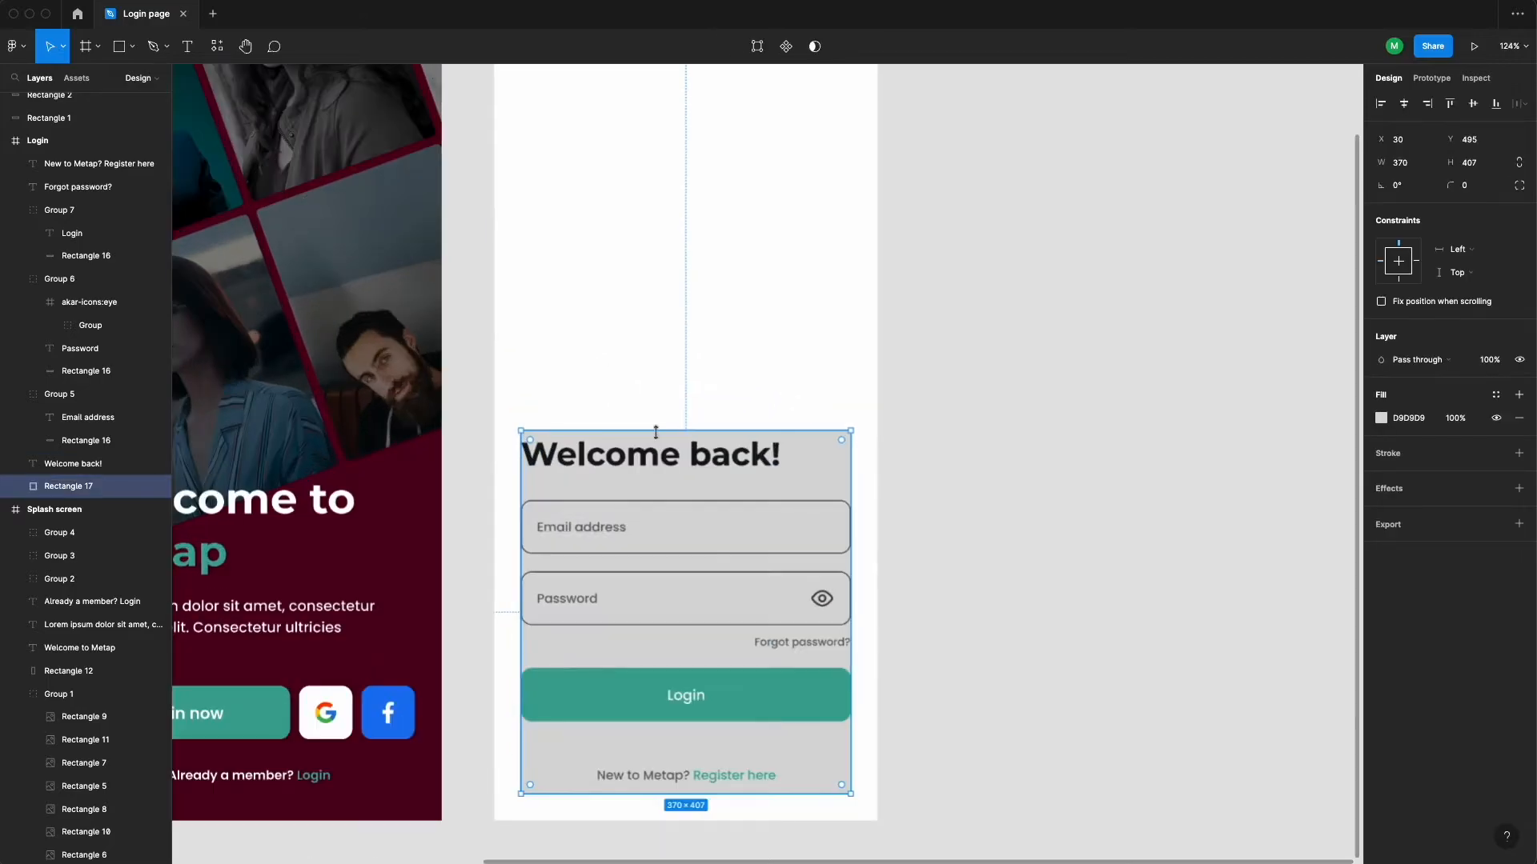
Move the Welcome back! heading right to X 50, insetting it from the grey rectangle's edge
left_click(652, 449)
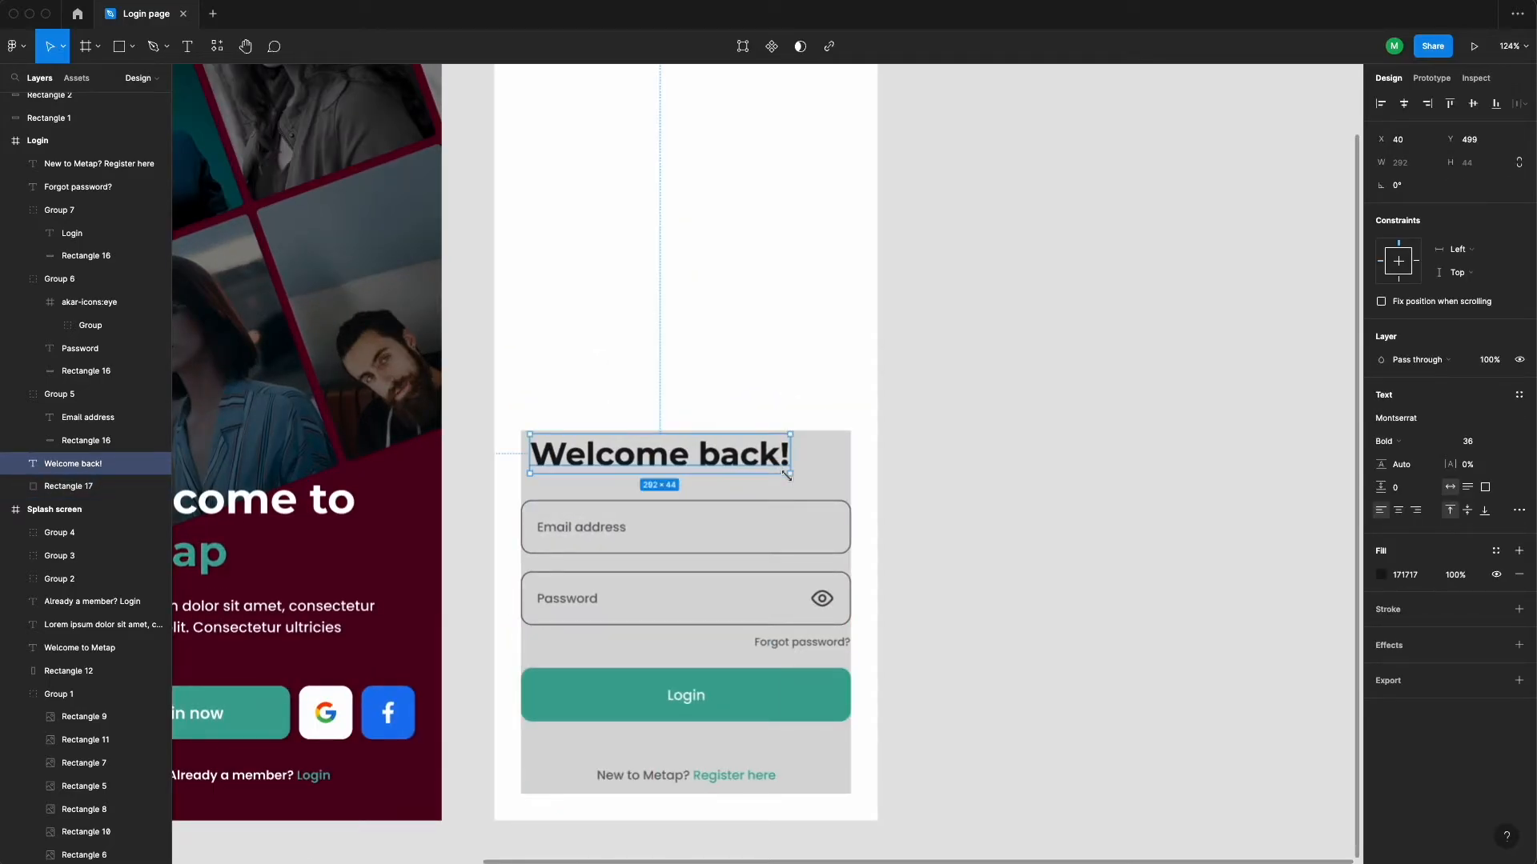
key("shift+Right")
left_click(957, 481)
Set both field boxes and the Login button rectangle to 350 wide and shift their groups right in line with the heading
scroll(656, 596, "down", 1)
left_click(762, 596)
left_click(762, 524, "shift")
left_click(760, 676, "shift")
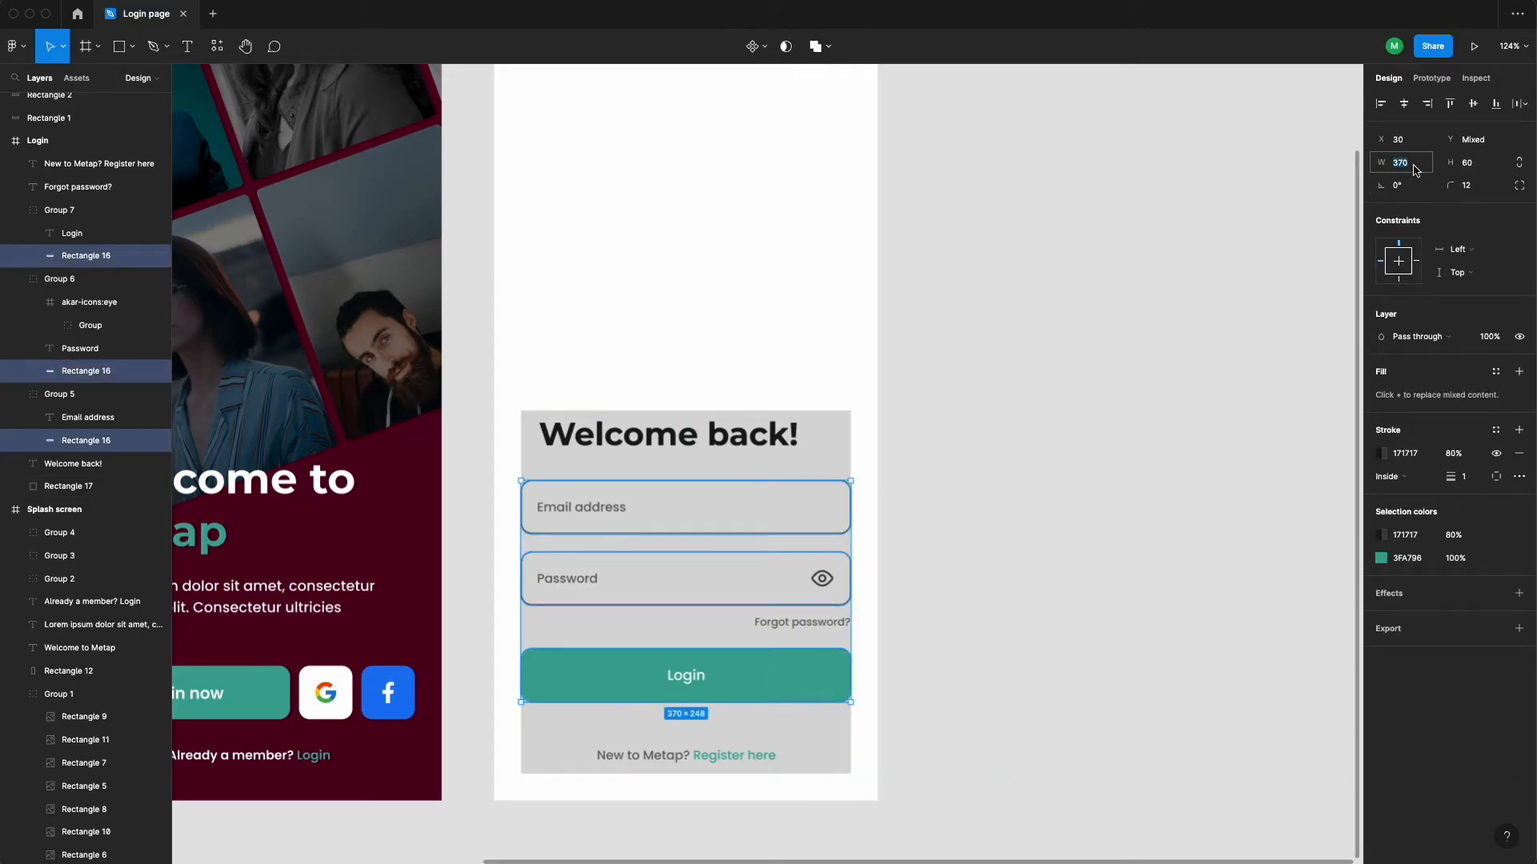
type("350")
key("Return")
left_click_drag(487, 507, 605, 690)
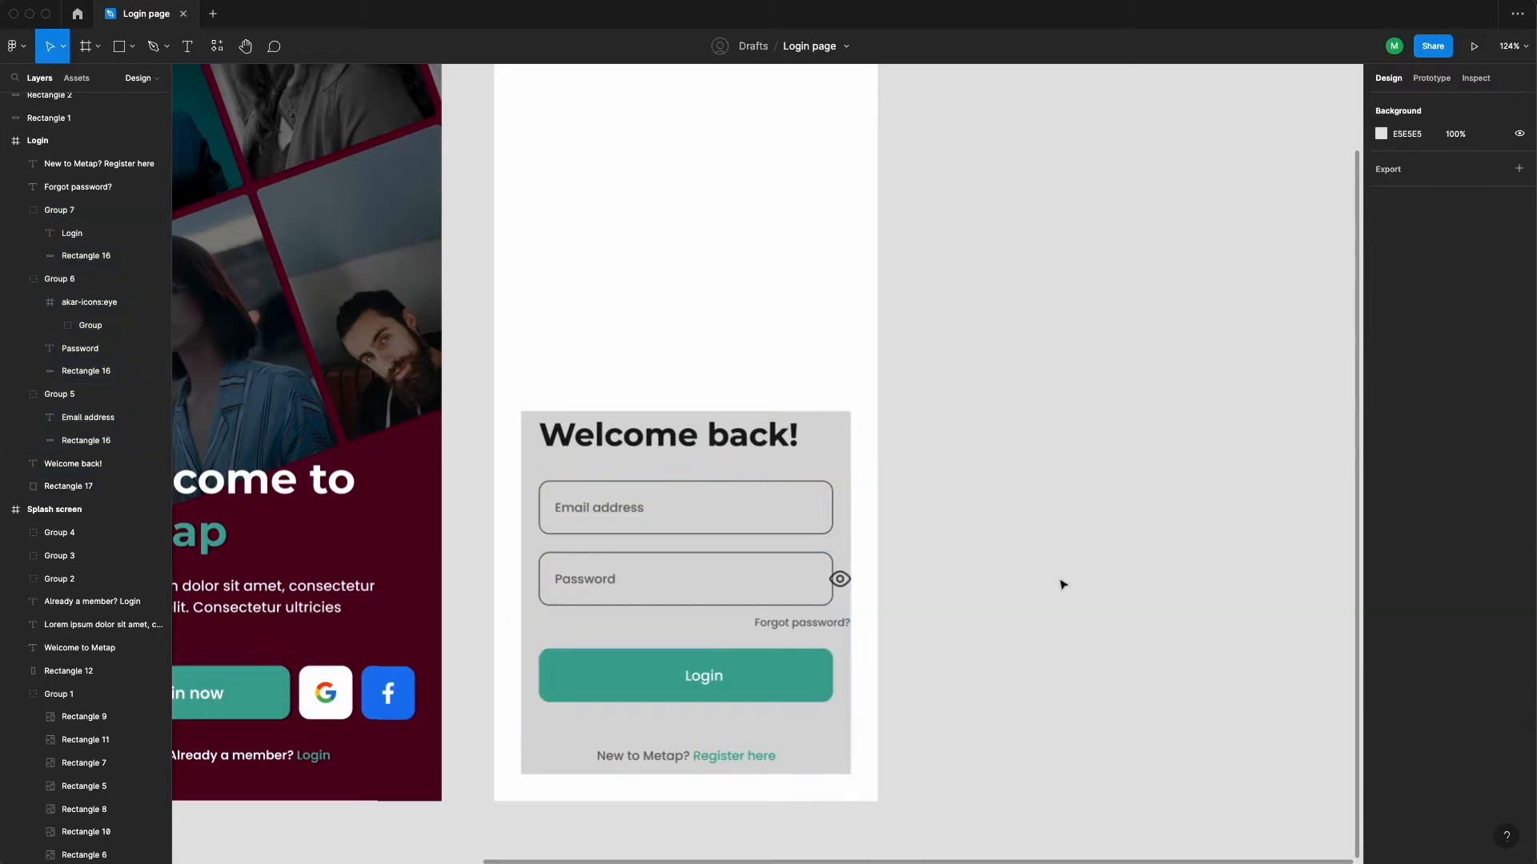
Move the Password field's eye icon left to X 334 and align the Forgot password? text with the fields' right edge at X 272
scroll(837, 573, "up", 3)
left_click(829, 586)
key("shift+Left")
key("shift+Left")
key("shift+Left")
key("shift+Left")
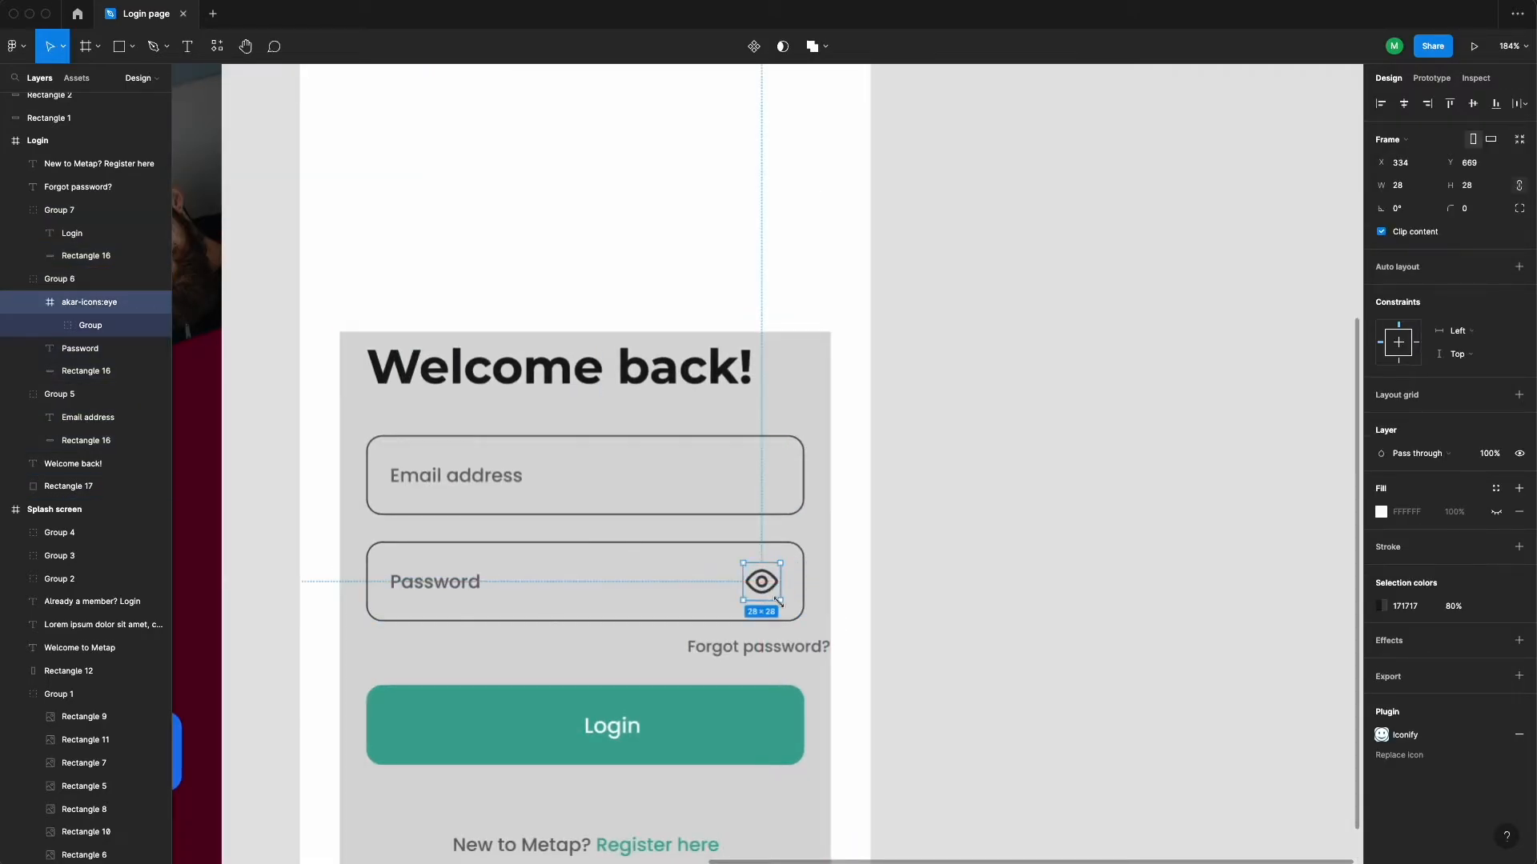
scroll(947, 528, "down", 5)
left_click(771, 463)
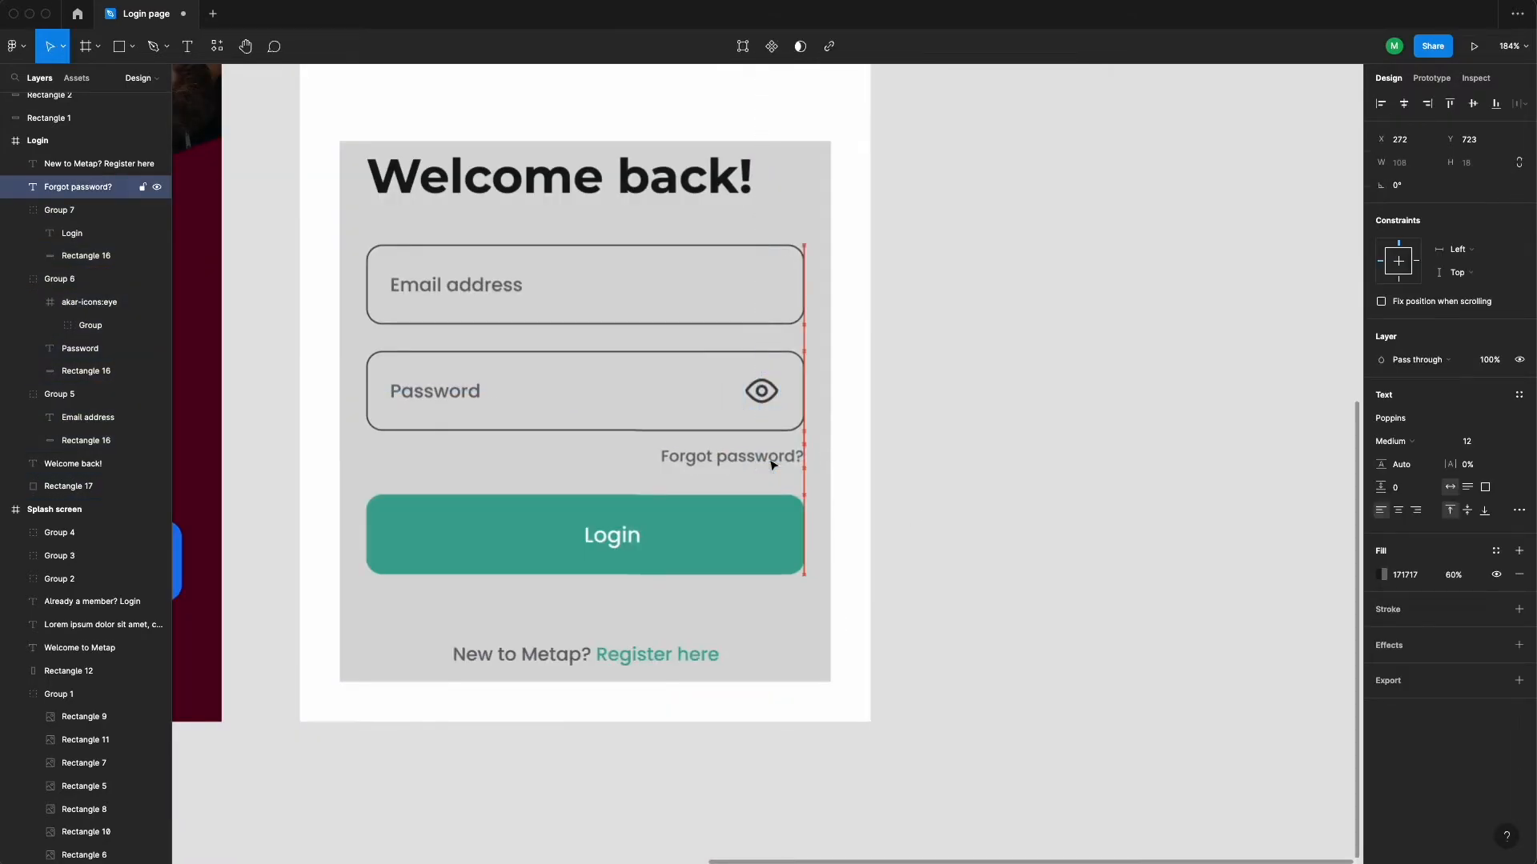
key("Escape")
double_click(490, 427)
double_click(524, 322)
left_click(1044, 255)
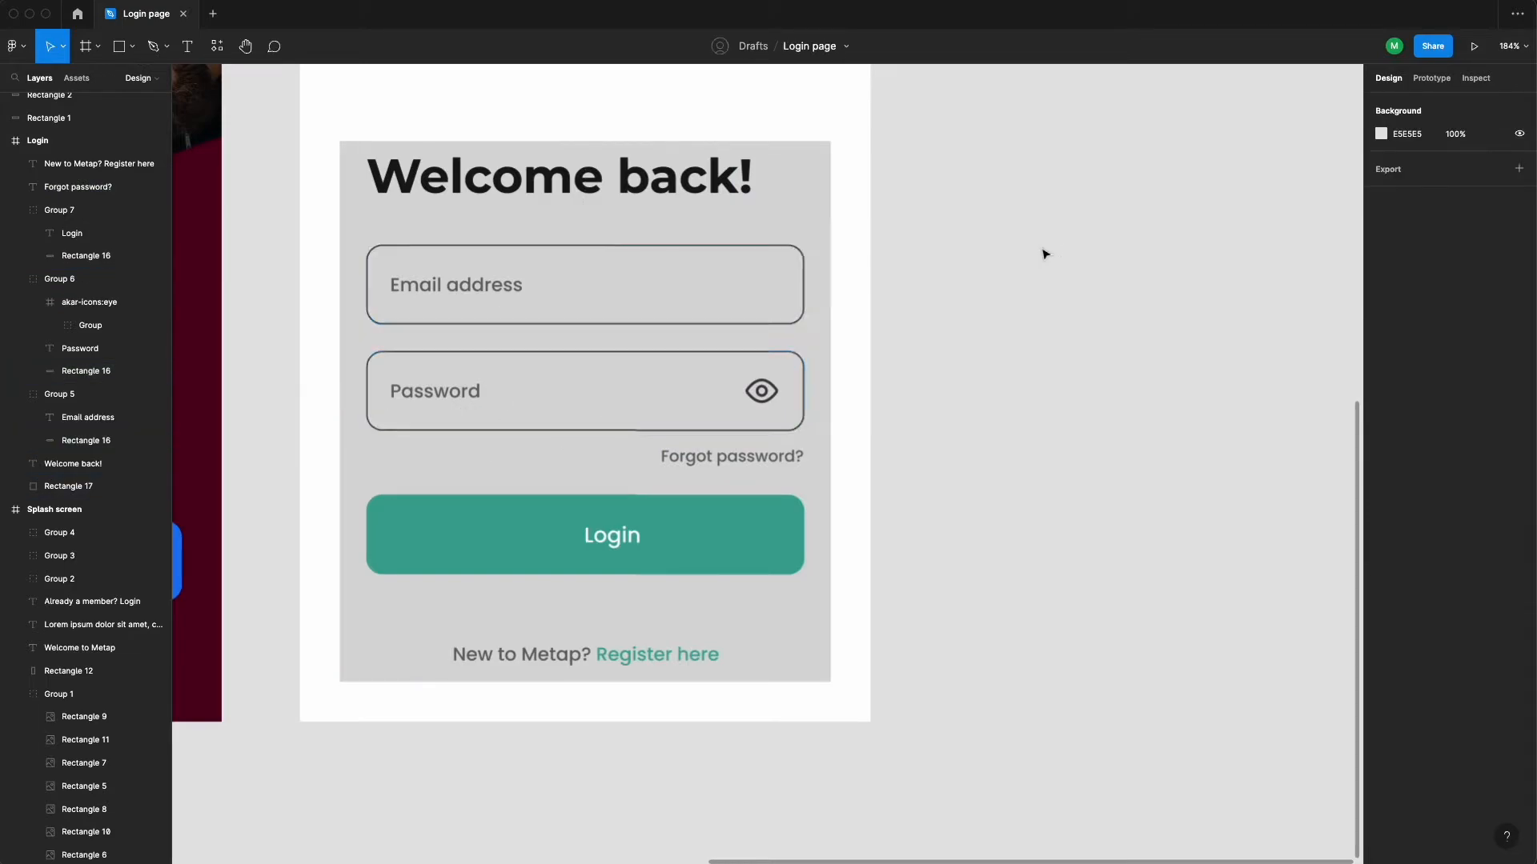
Extend the grey rectangle behind the form upward to Y 475, making it 427 high
scroll(895, 357, "down", 10)
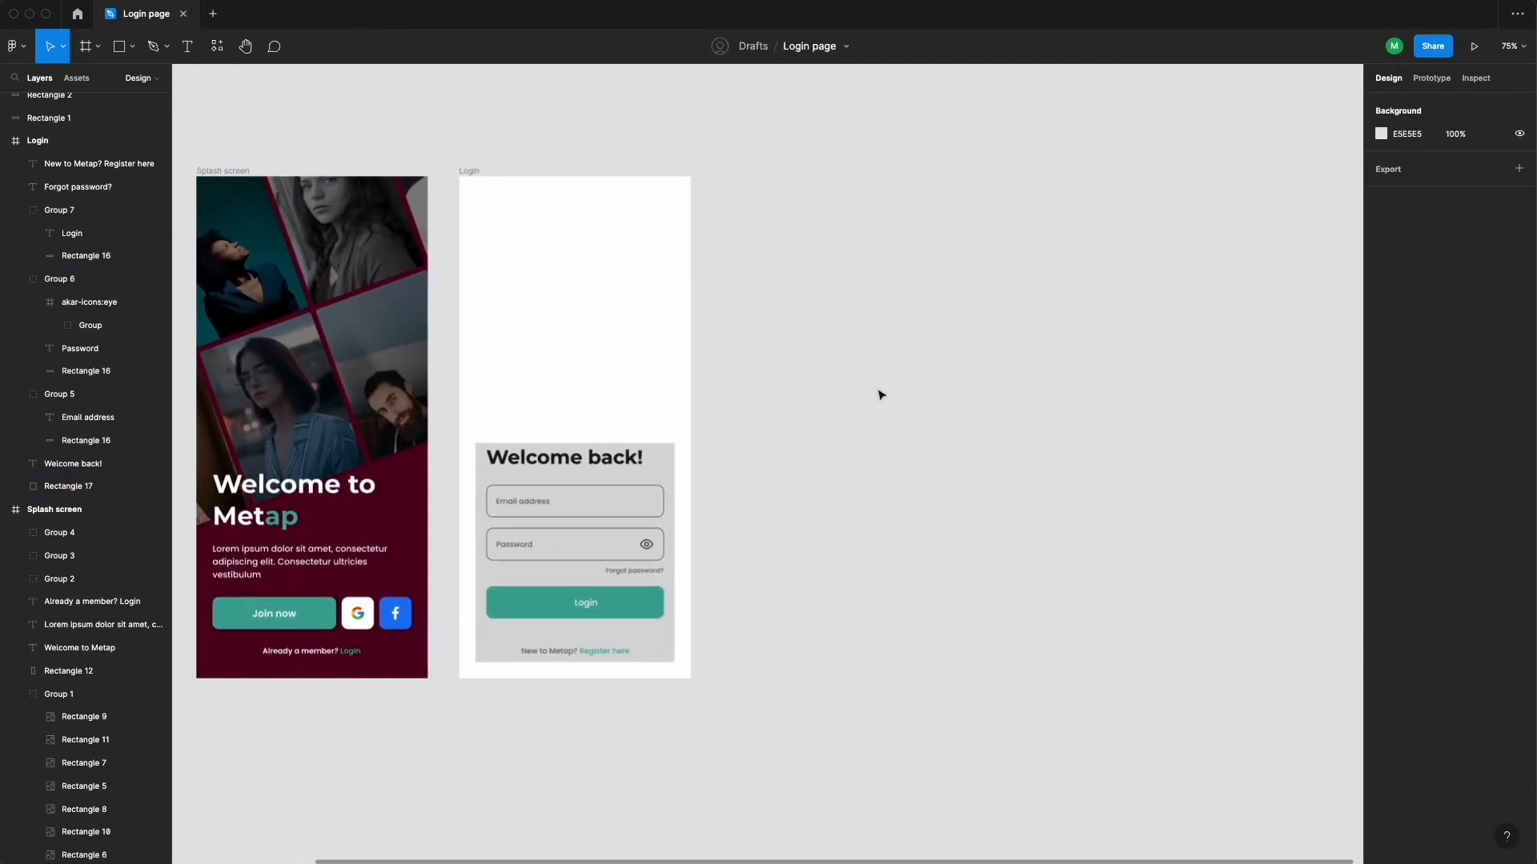
left_click(670, 583)
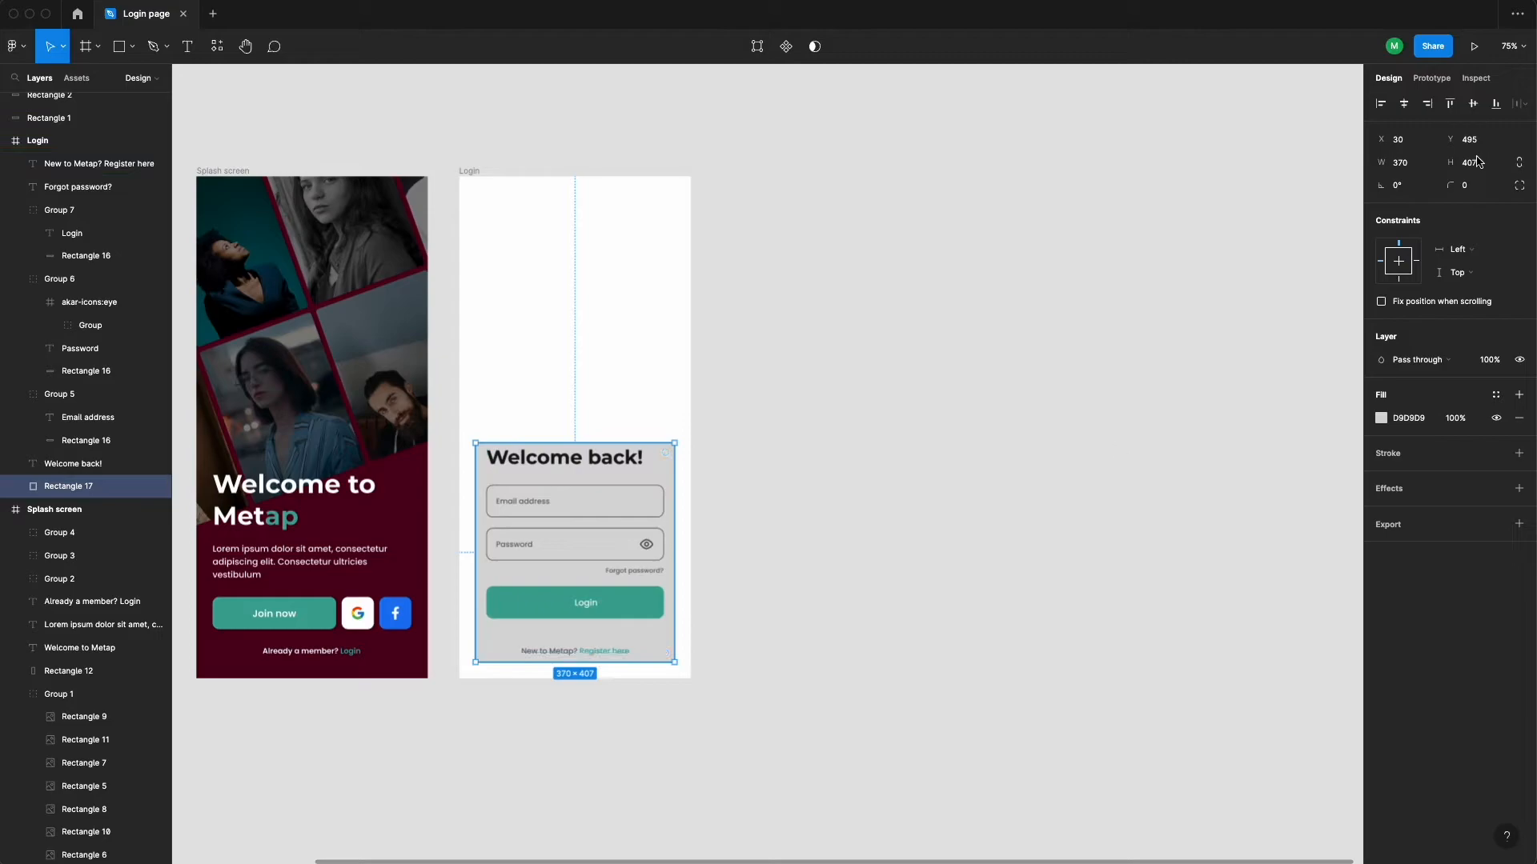
left_click_drag(575, 442, 575, 432)
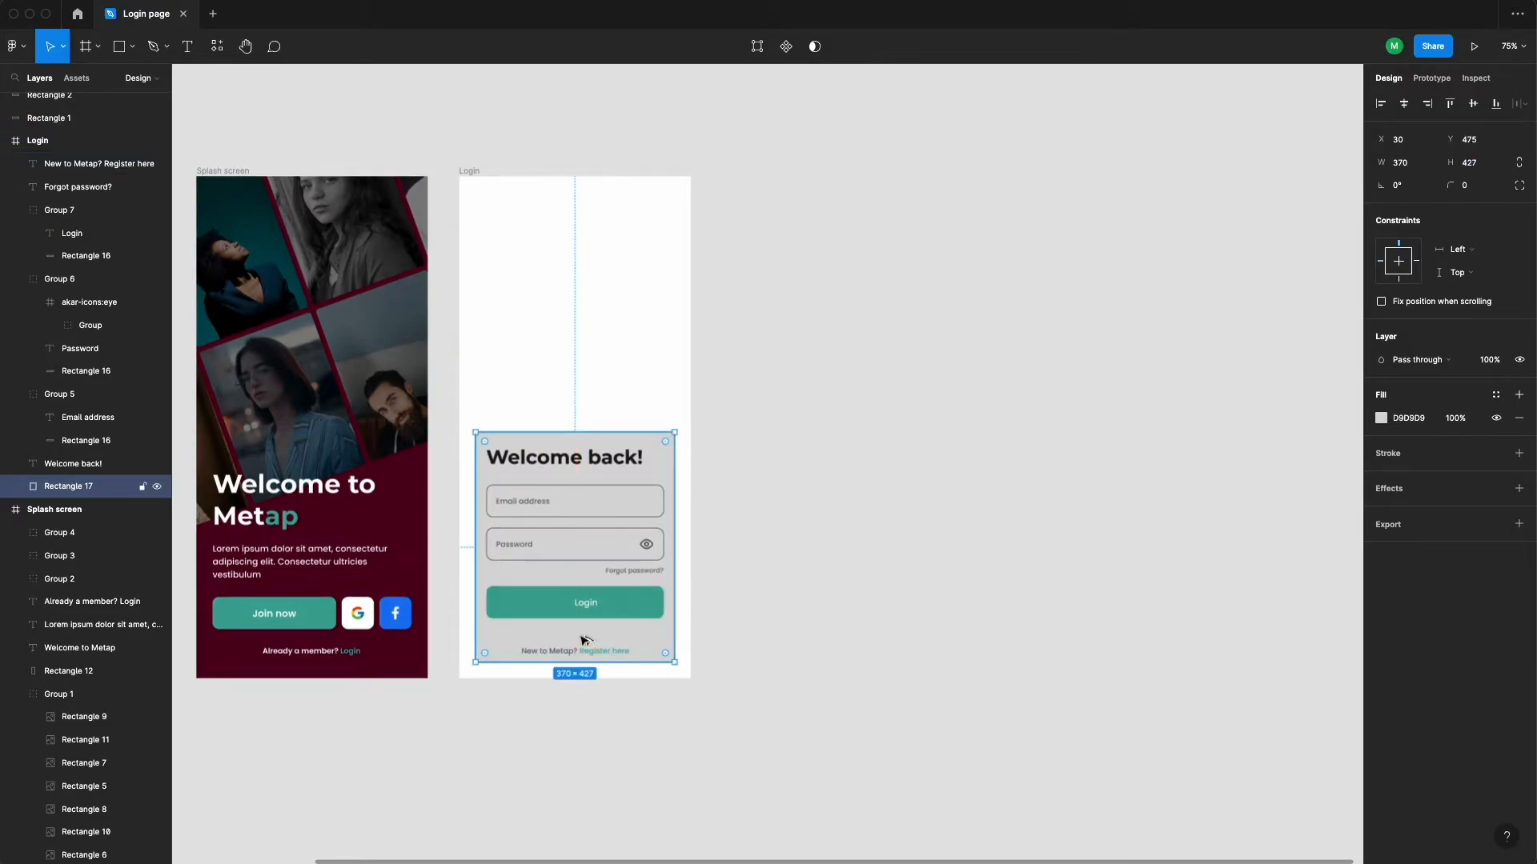
scroll(611, 652, "up", 4)
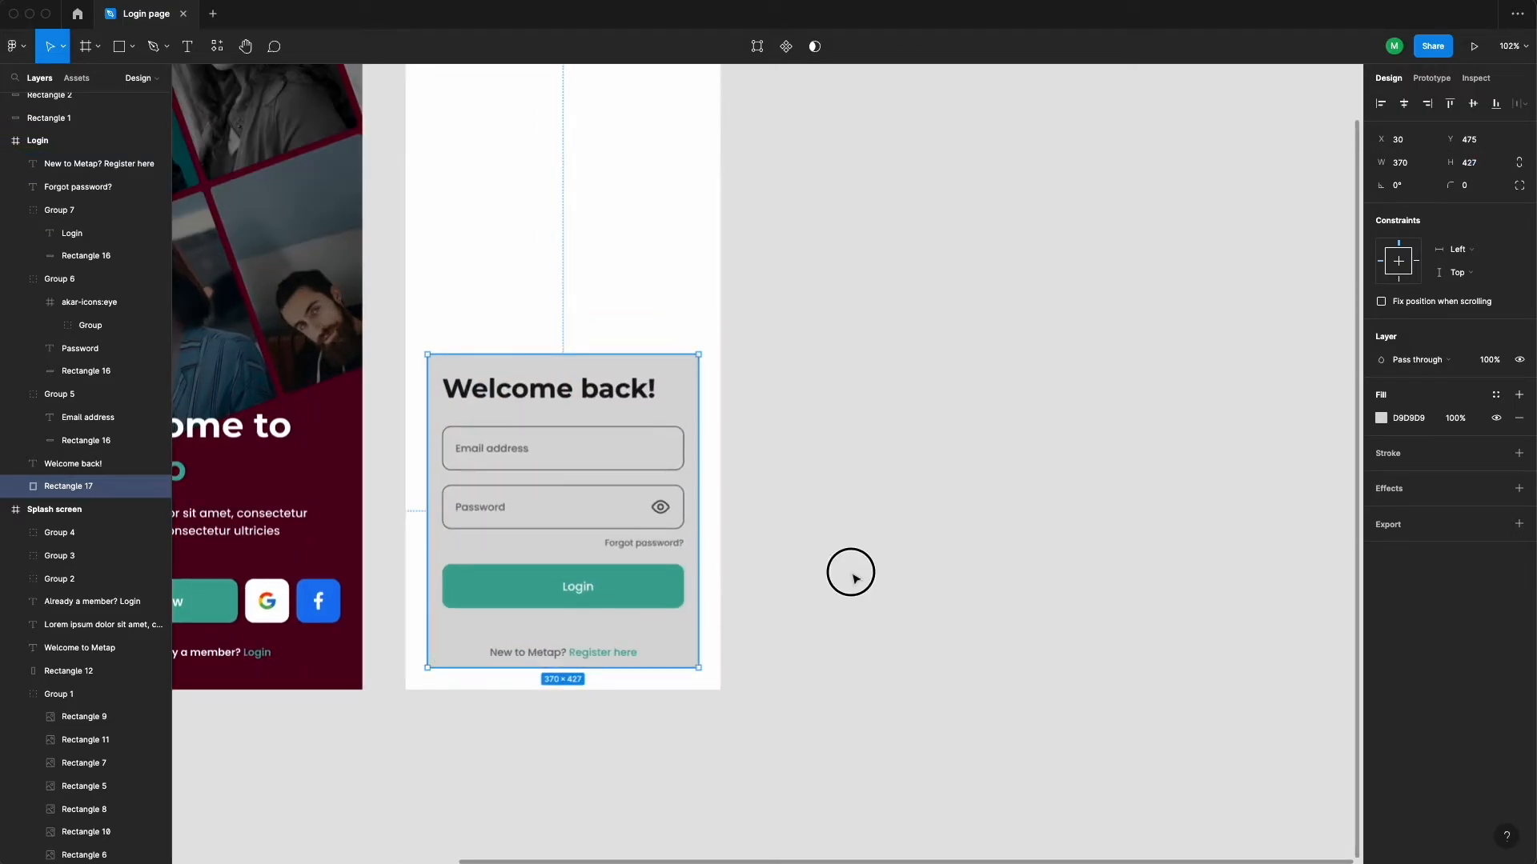
left_click(851, 570)
Move the register text up to Y 861 and extend the grey rectangle downward to a height of 437
left_click_drag(534, 645, 533, 638)
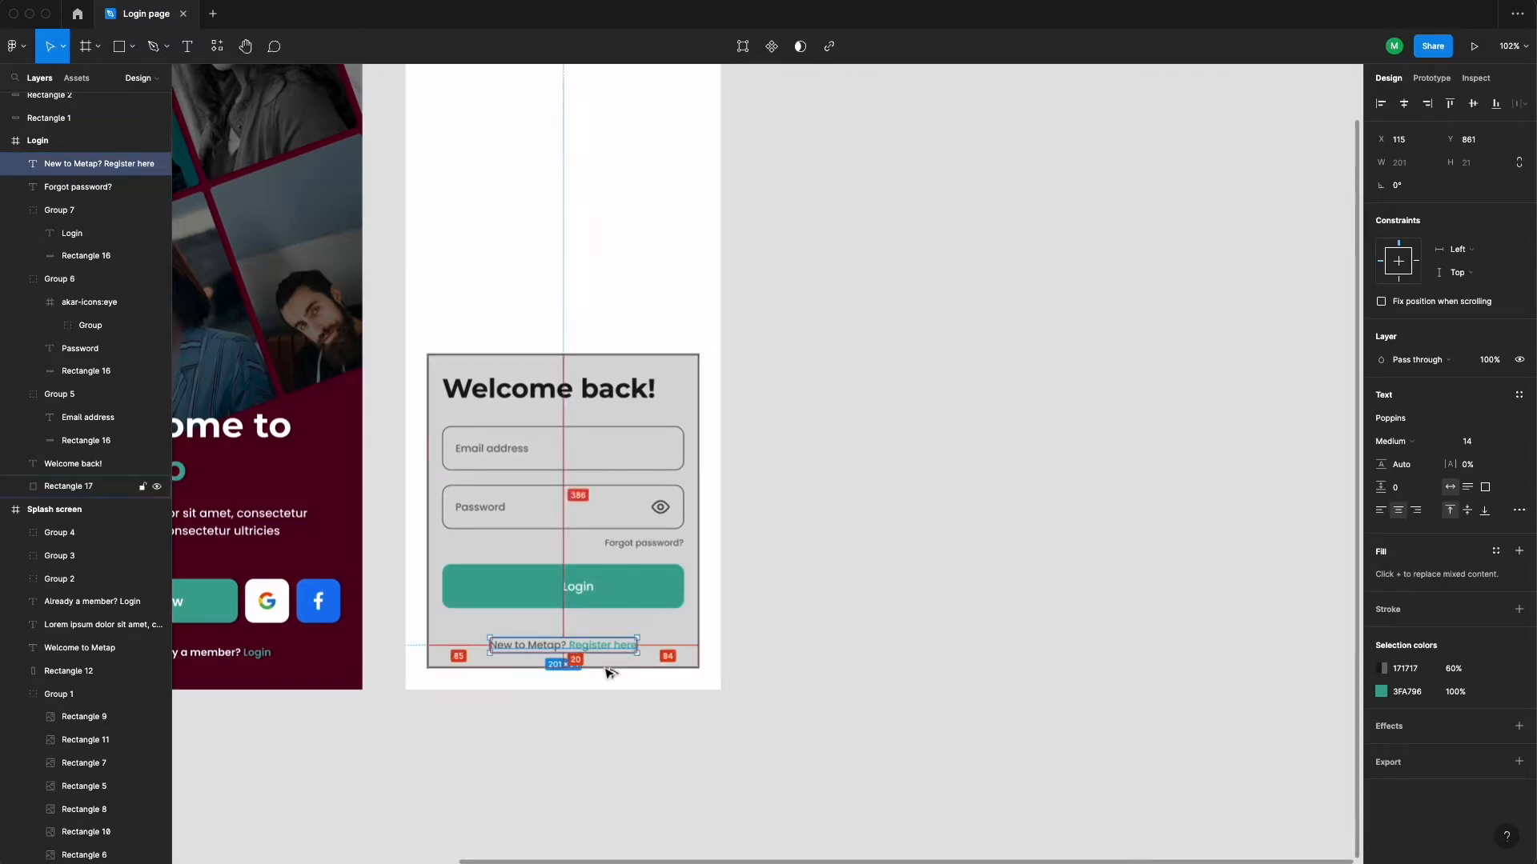
left_click(645, 663)
left_click(837, 573)
left_click(636, 646)
left_click(731, 494)
Move the whole form up slightly and extend the grey rectangle upward to Y 459, making it 443 high
left_click_drag(773, 321, 480, 689)
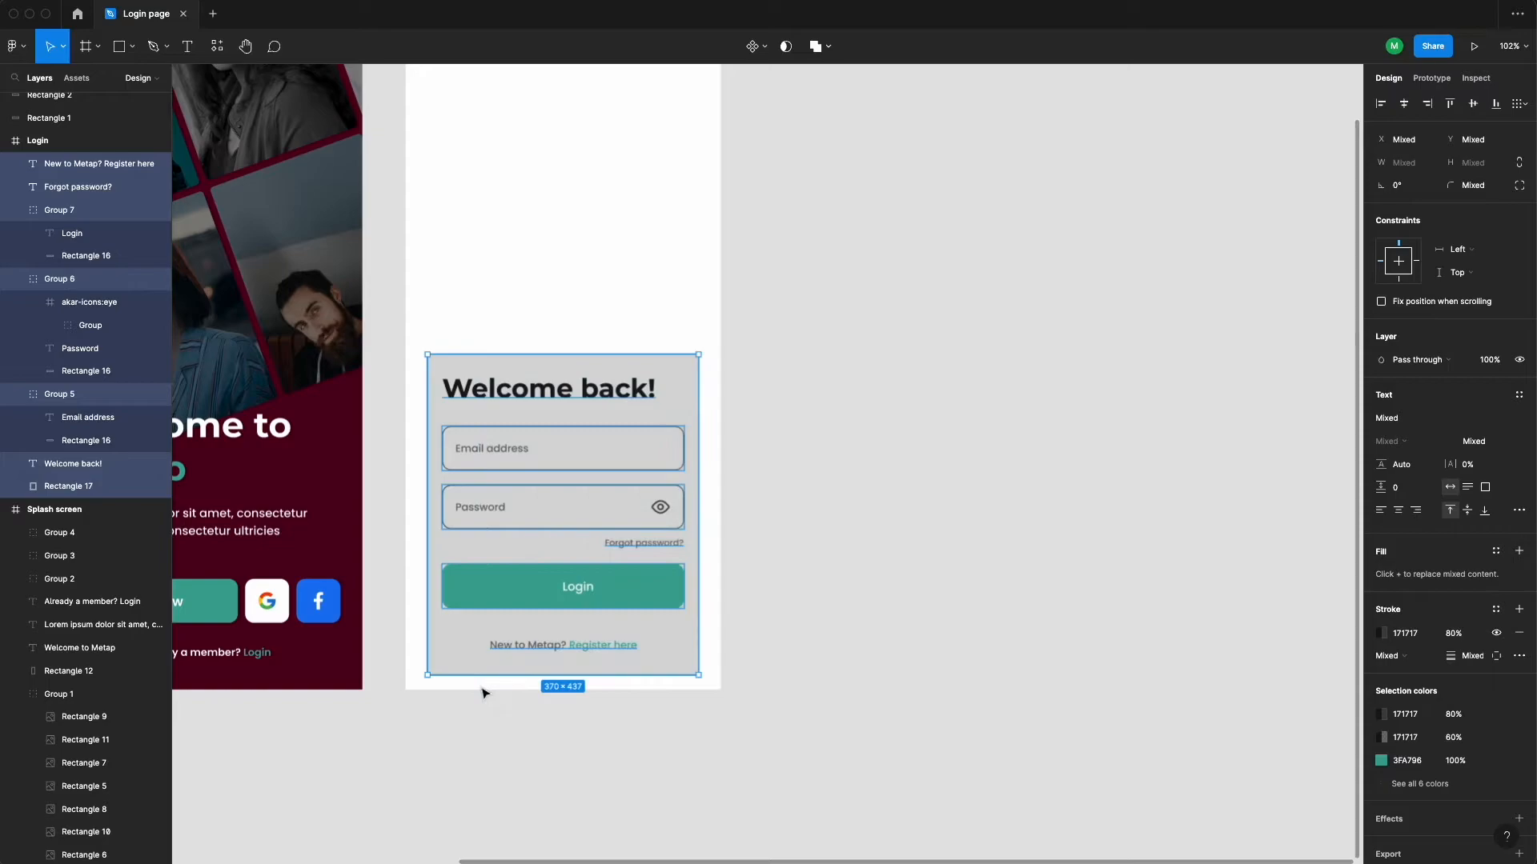
left_click(645, 648)
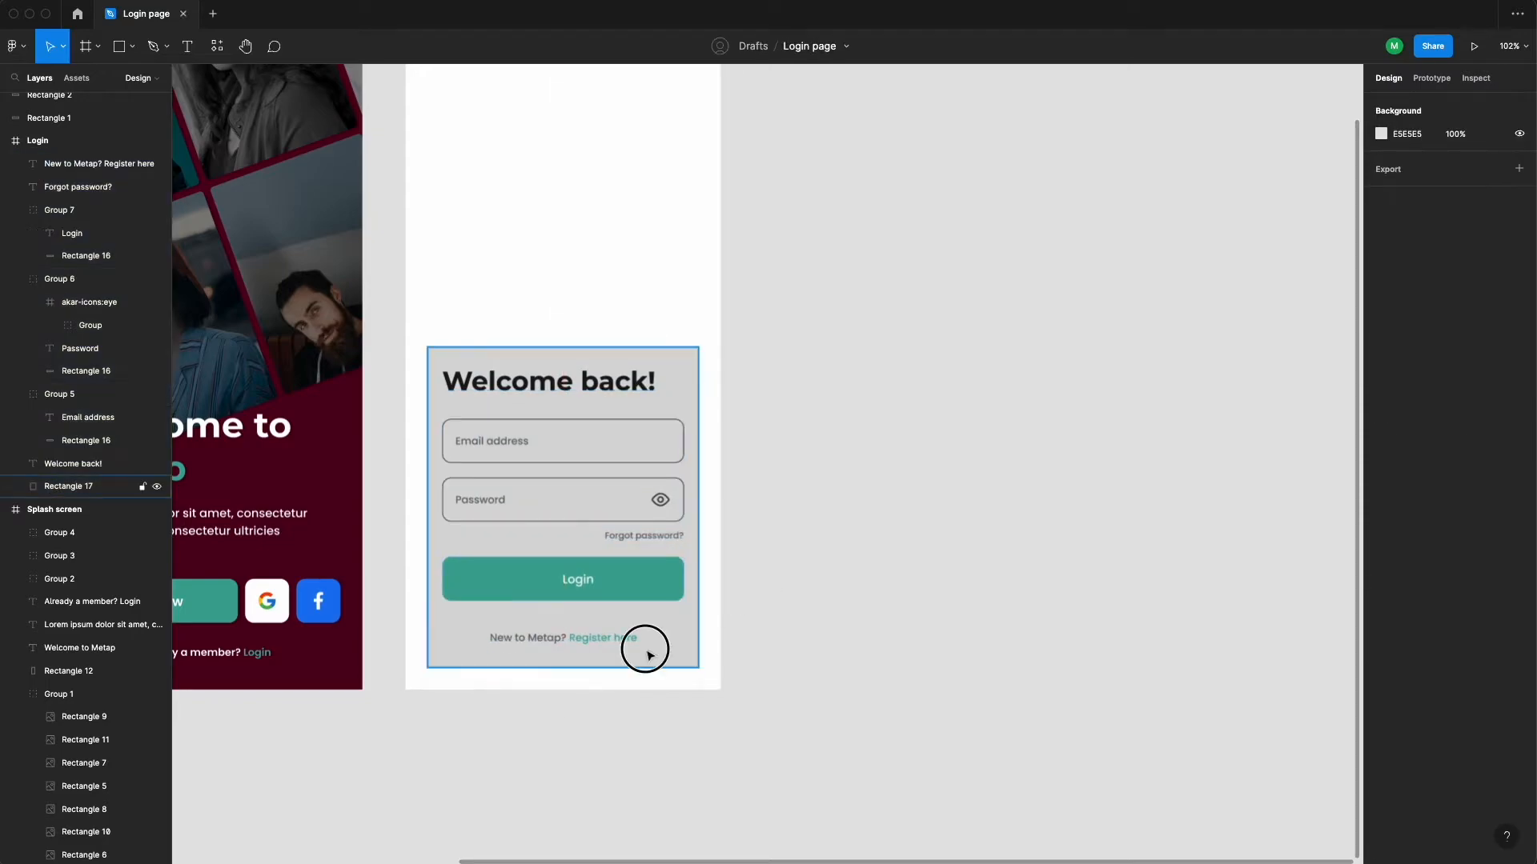
left_click(685, 377)
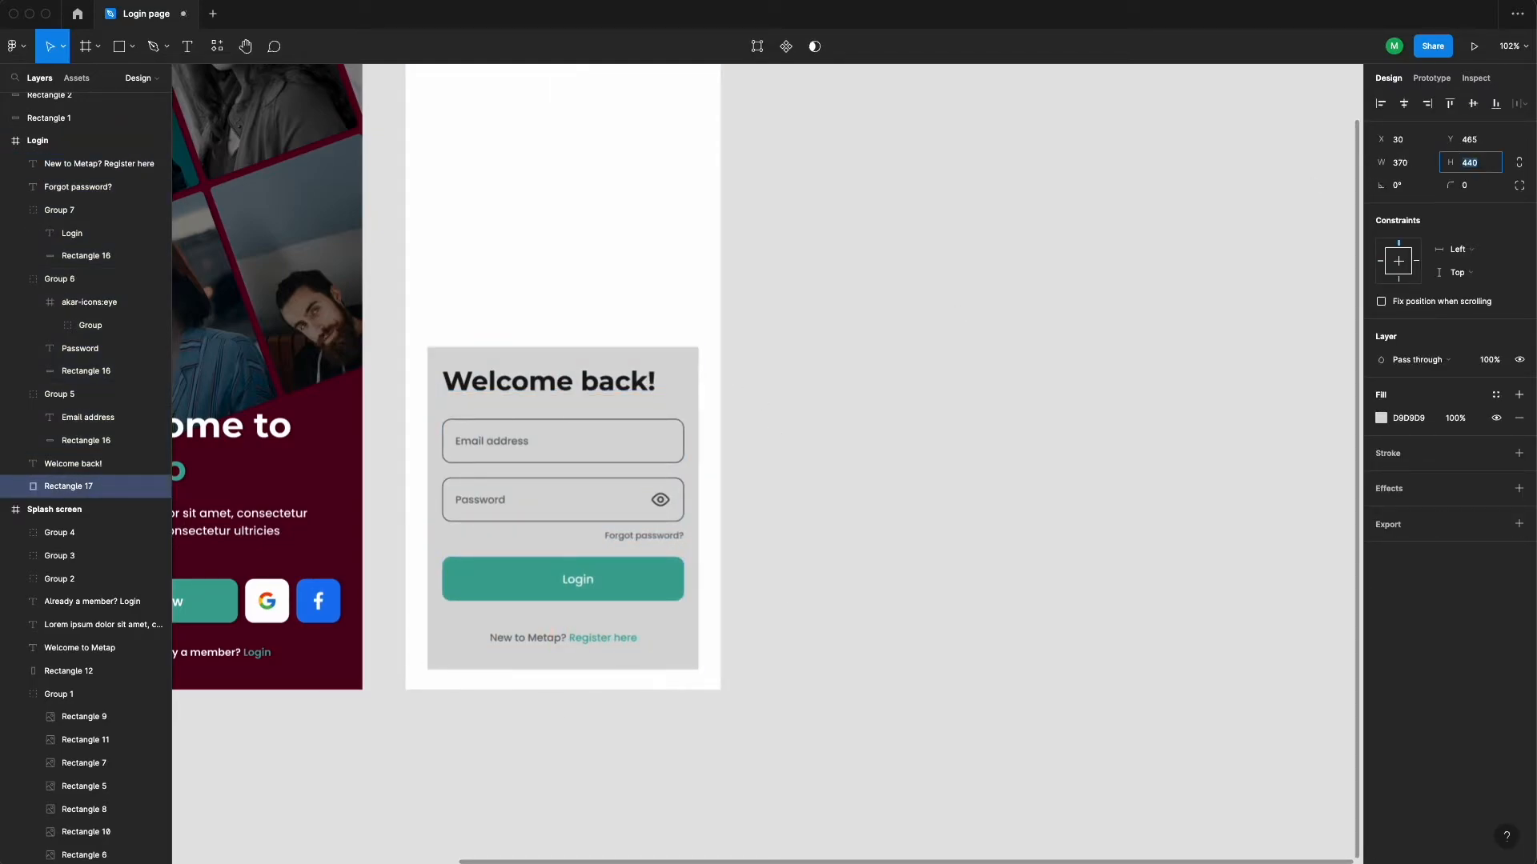
left_click(695, 391)
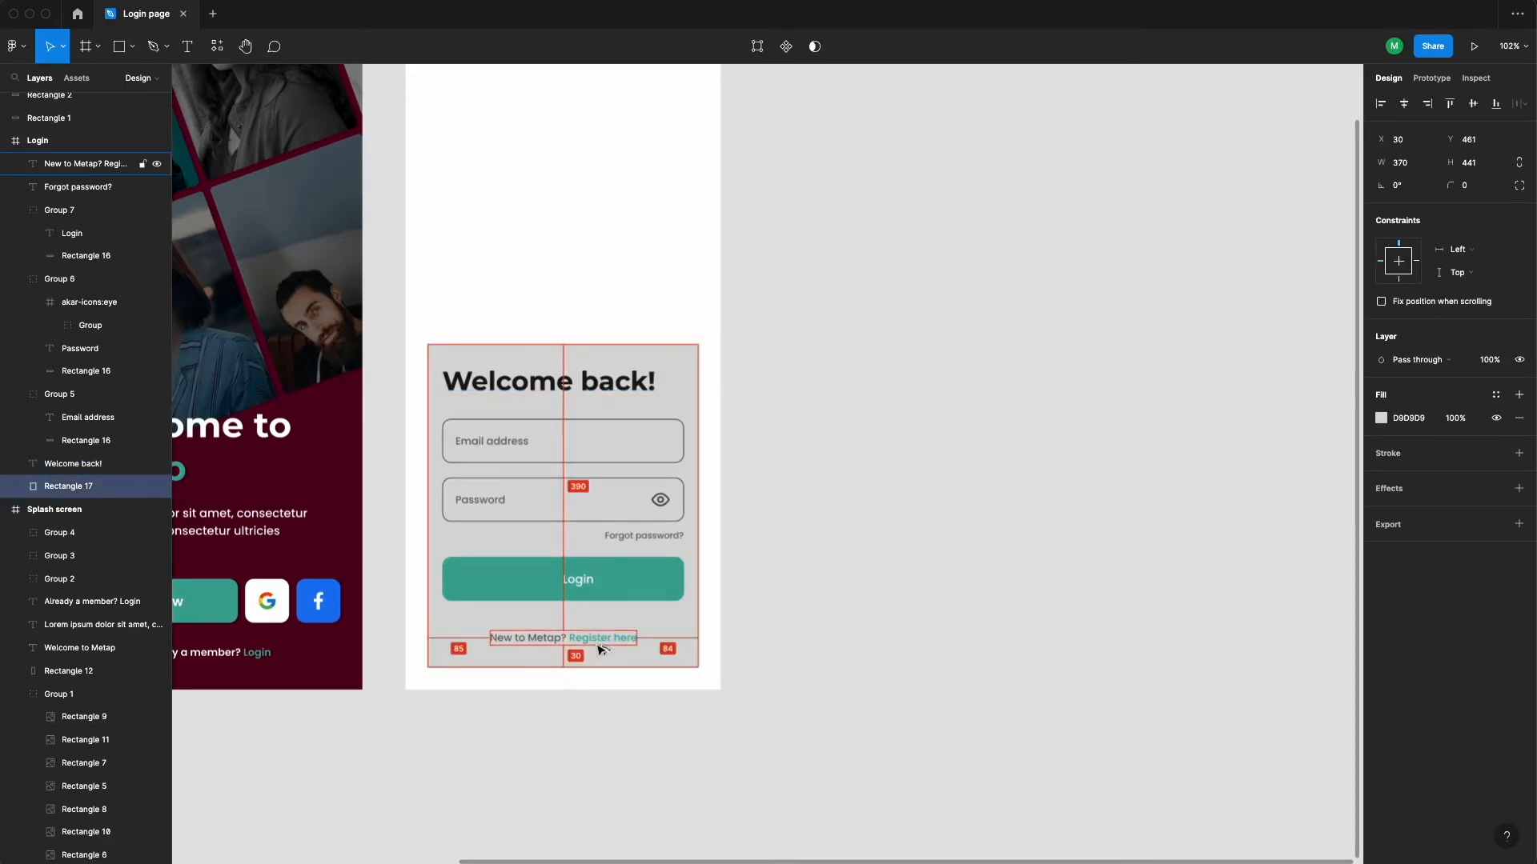
left_click(564, 638)
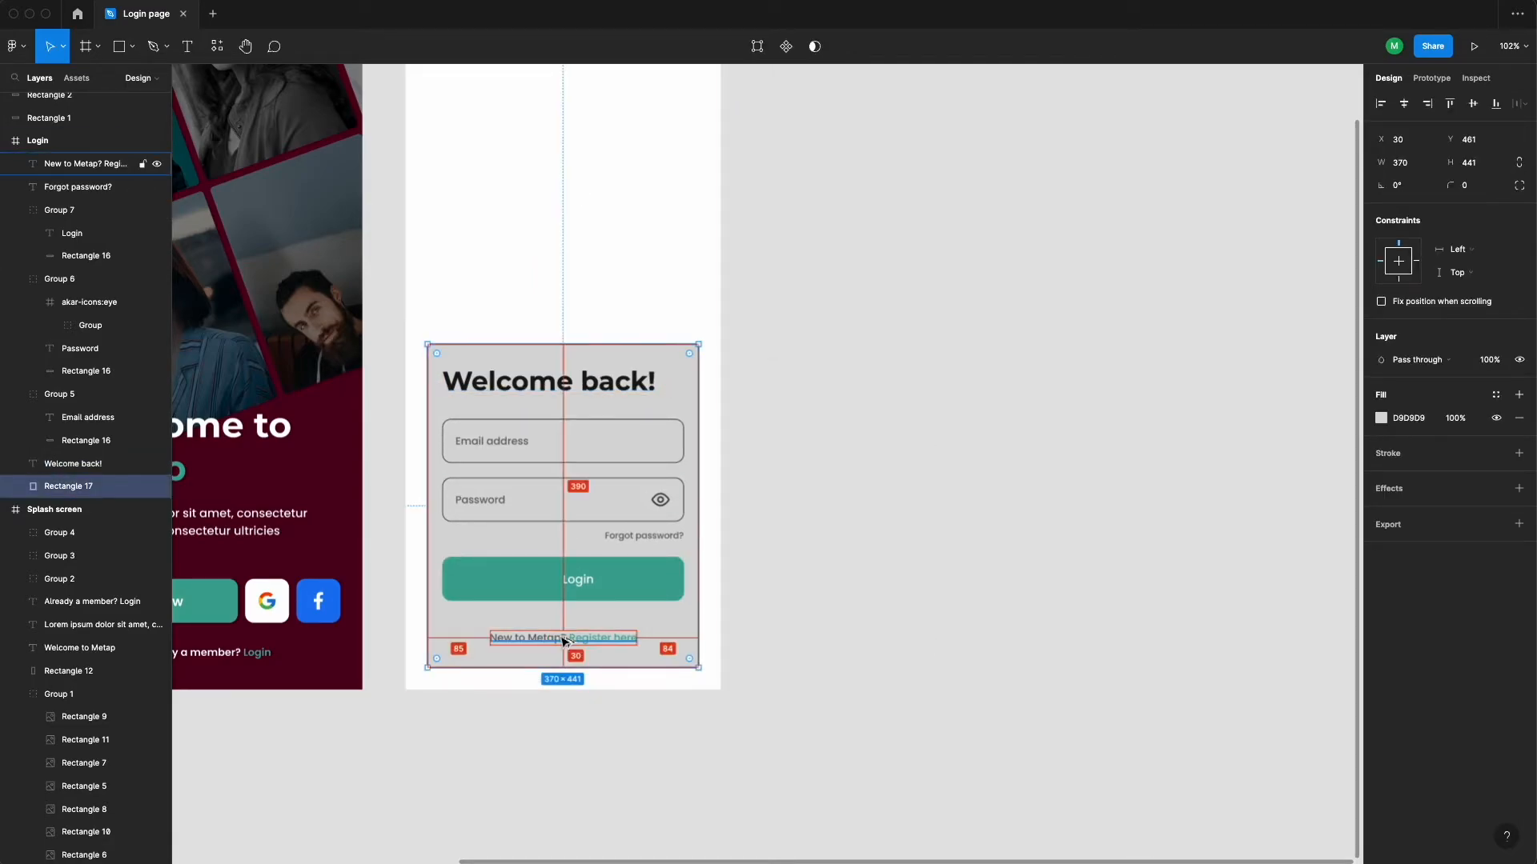
left_click(636, 381)
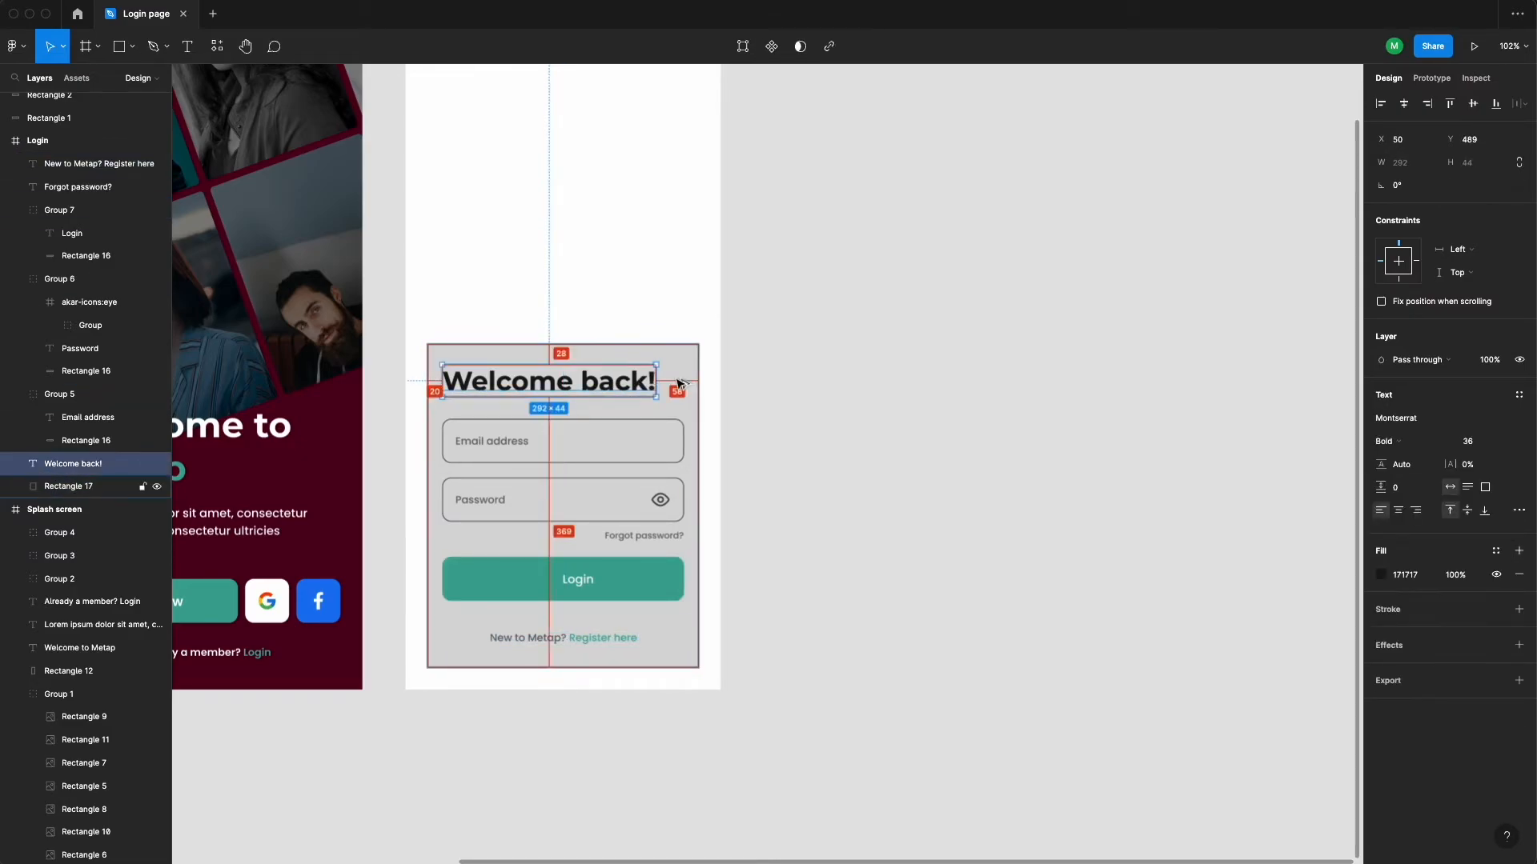
left_click(701, 374)
left_click(679, 361)
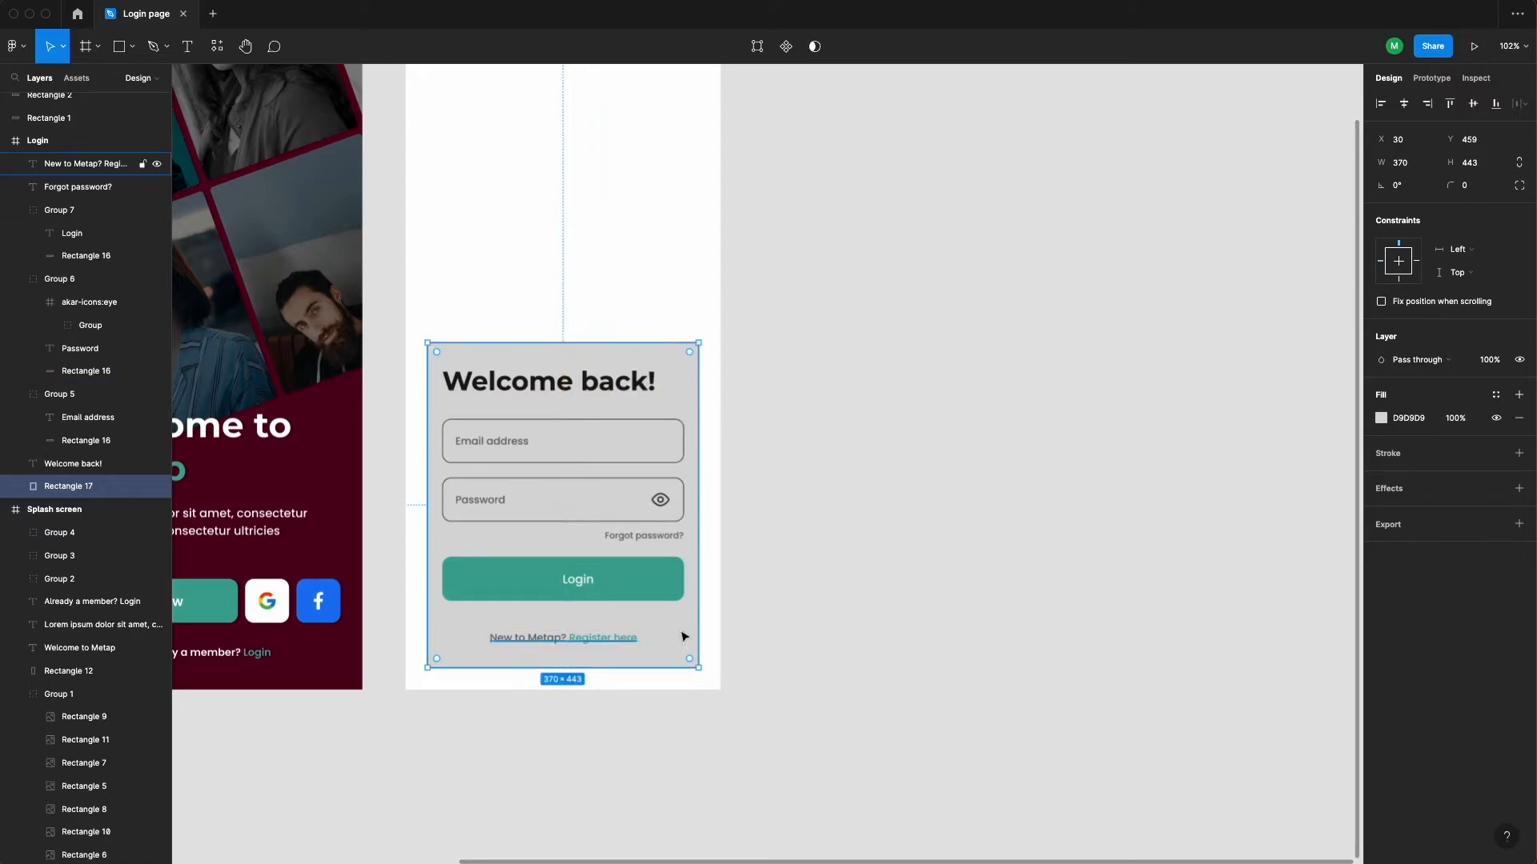
Round the grey form rectangle's corners with a radius of 20
scroll(720, 624, "right", 2)
key("Return")
left_click(1027, 353)
left_click(670, 392)
left_click(1177, 457)
Group all the form elements with their backdrop and center the group vertically in the Login frame
left_click_drag(827, 382, 422, 718)
scroll(801, 408, "down", 3)
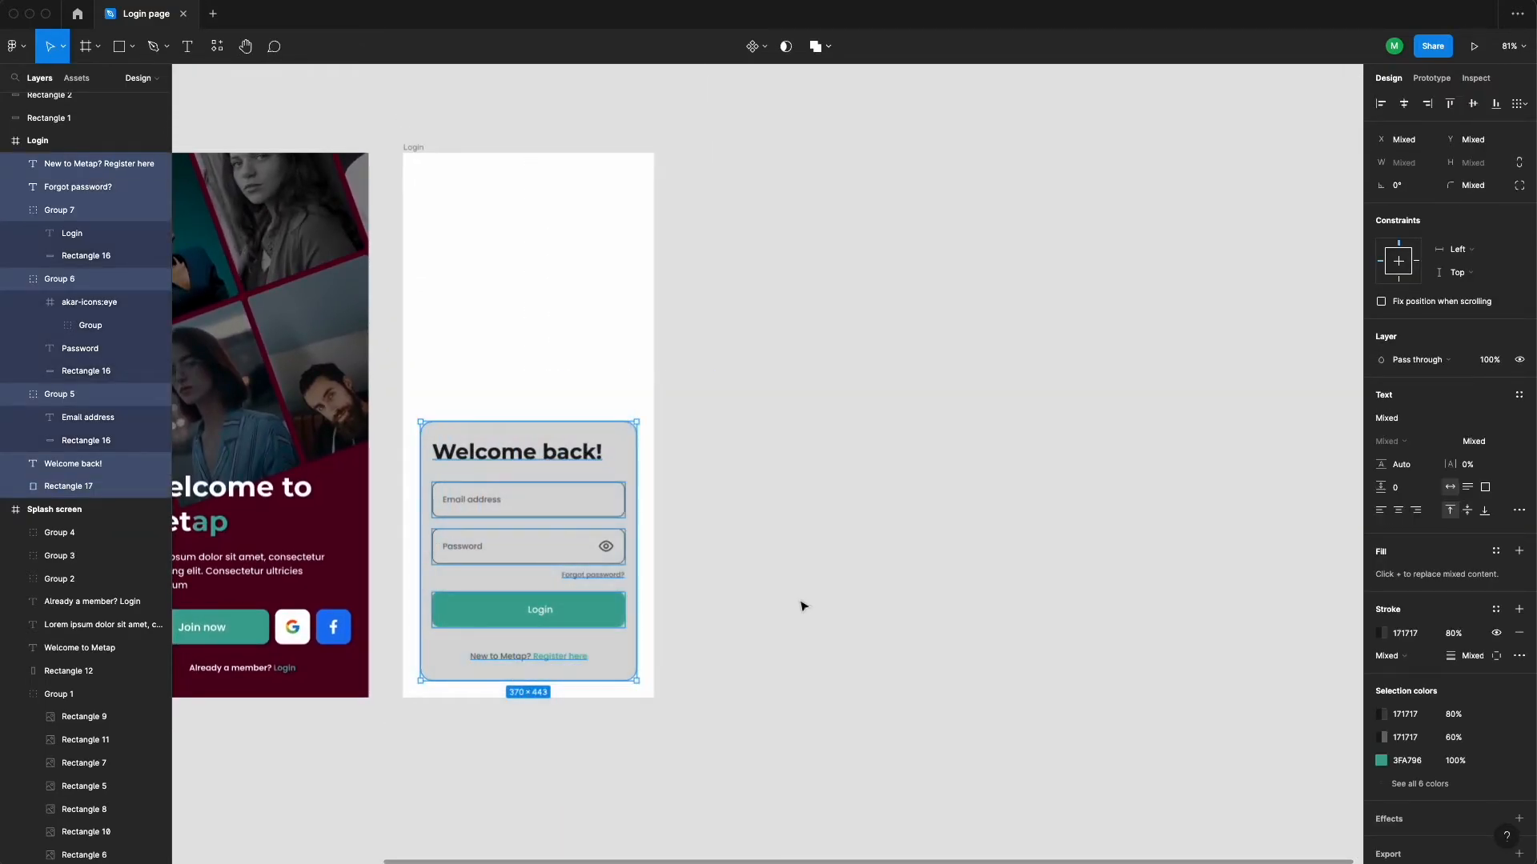
key("super+g")
left_click_drag(535, 549, 533, 436)
left_click(1473, 104)
left_click(971, 307)
left_click(527, 445)
left_click(1076, 345)
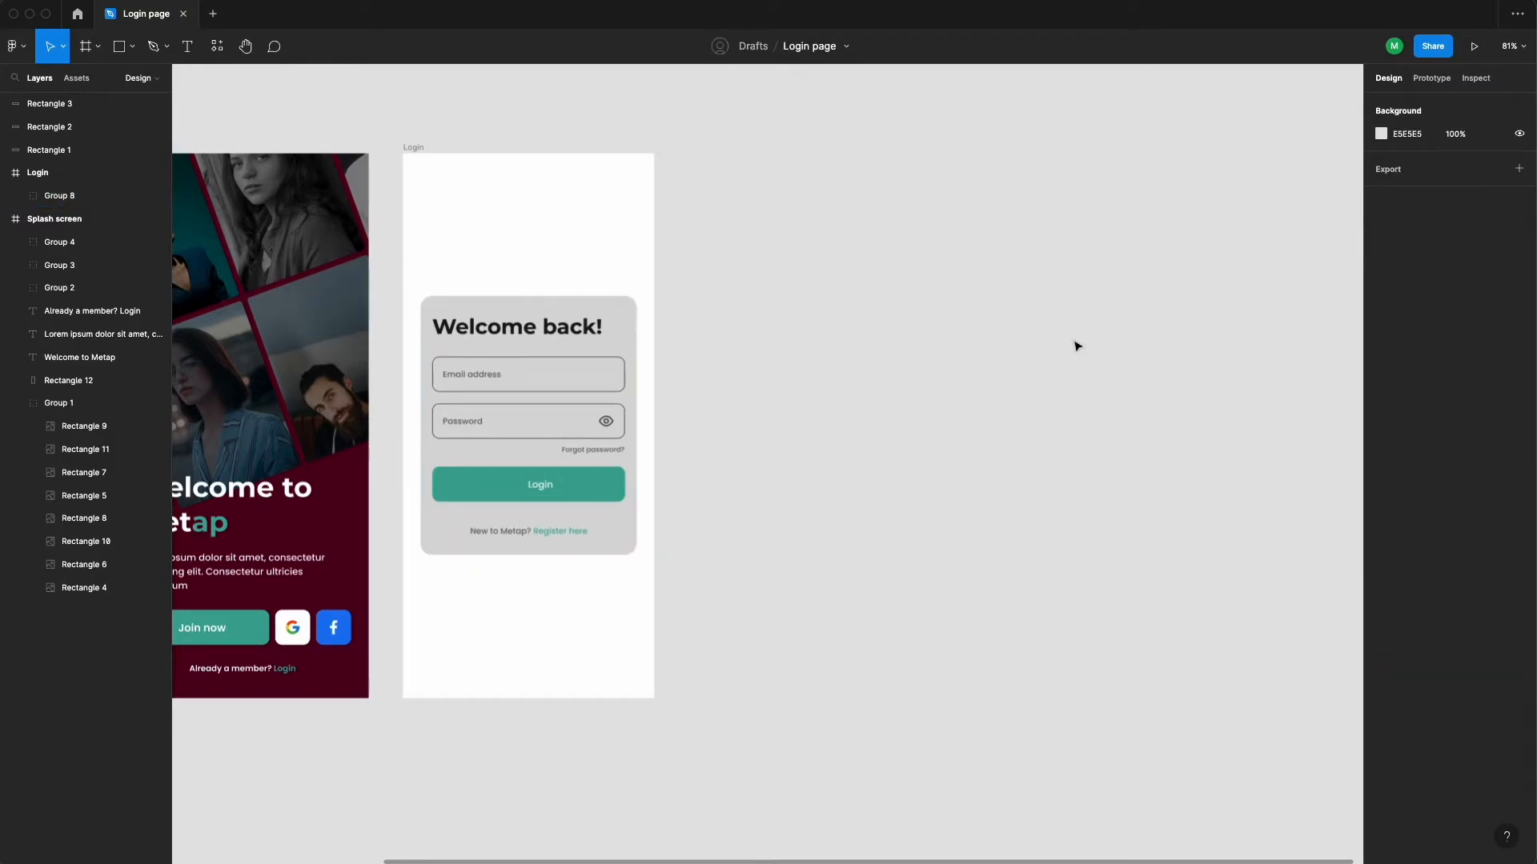
Fill the Login frame with the crimson sampled from the palette swatch
scroll(820, 363, "left", 5)
left_click(352, 210)
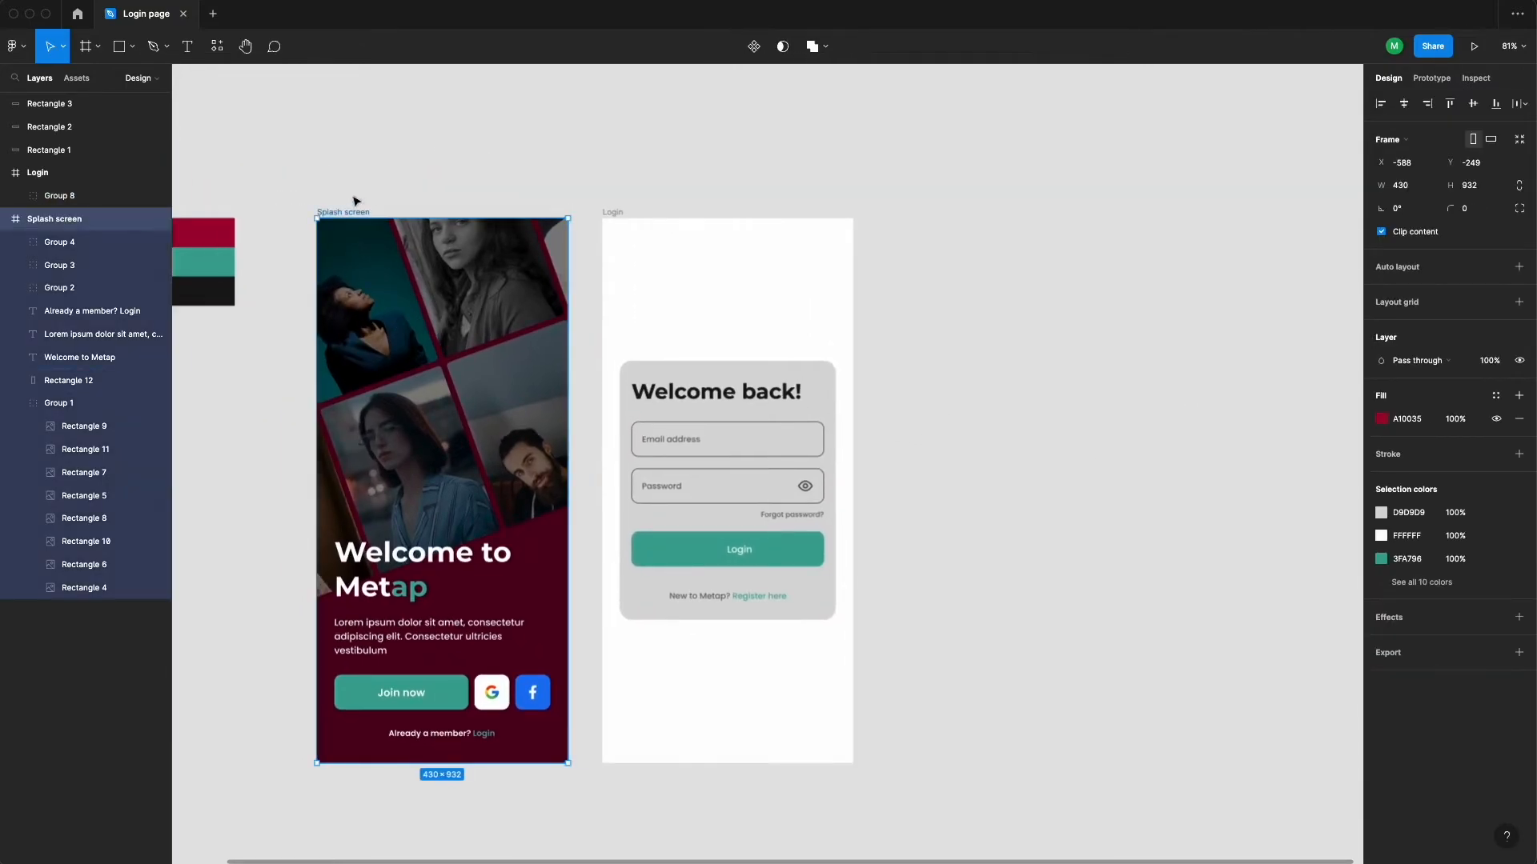
left_click(627, 219)
scroll(632, 217, "down", 3)
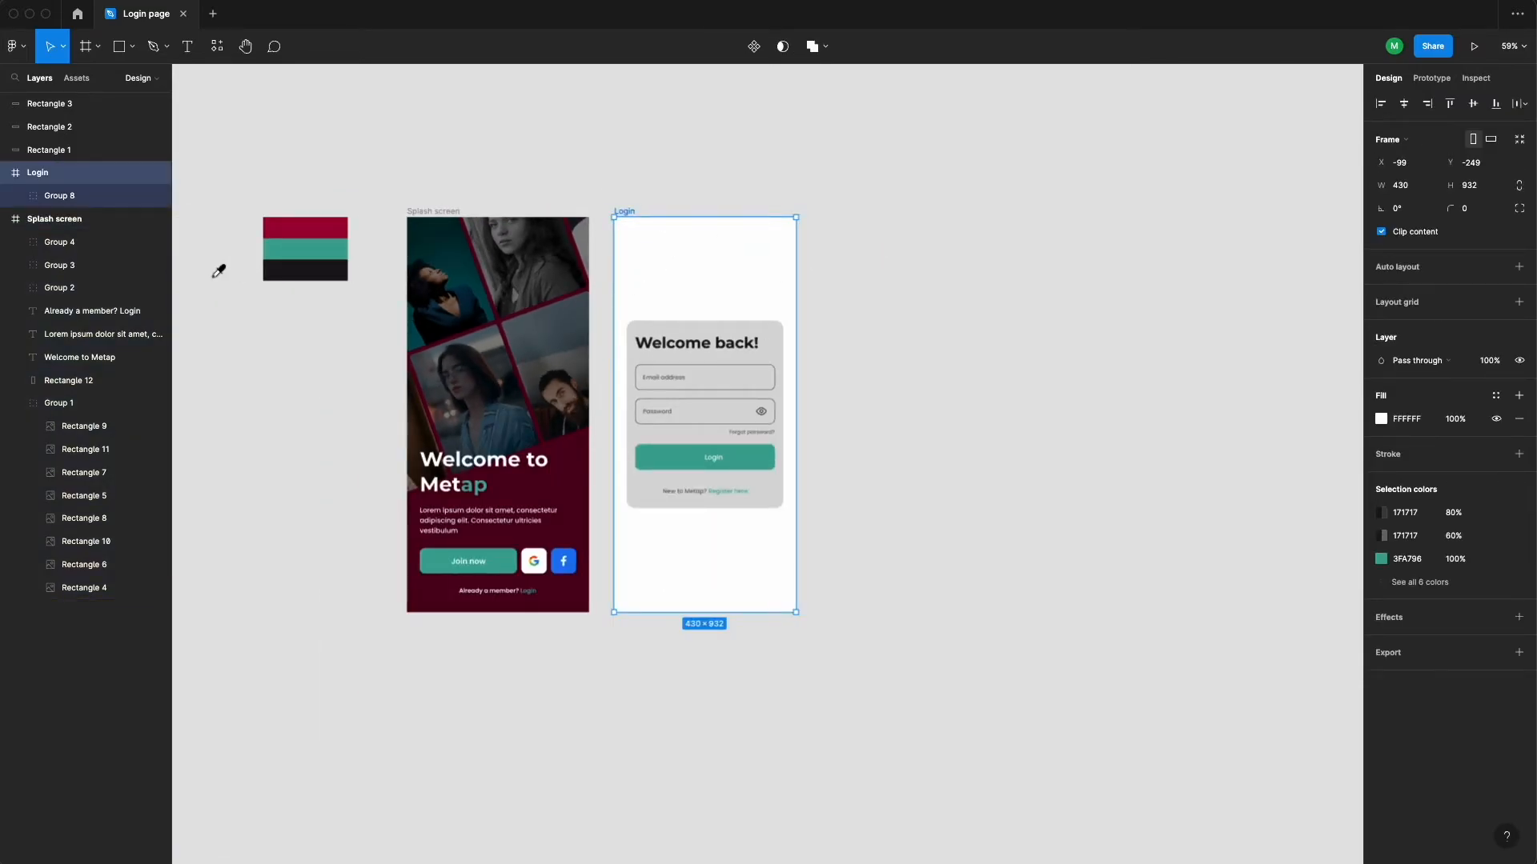
left_click(305, 227)
Change the form card's rectangle fill to white (FFF)
left_click(792, 316)
left_click(780, 328, "super")
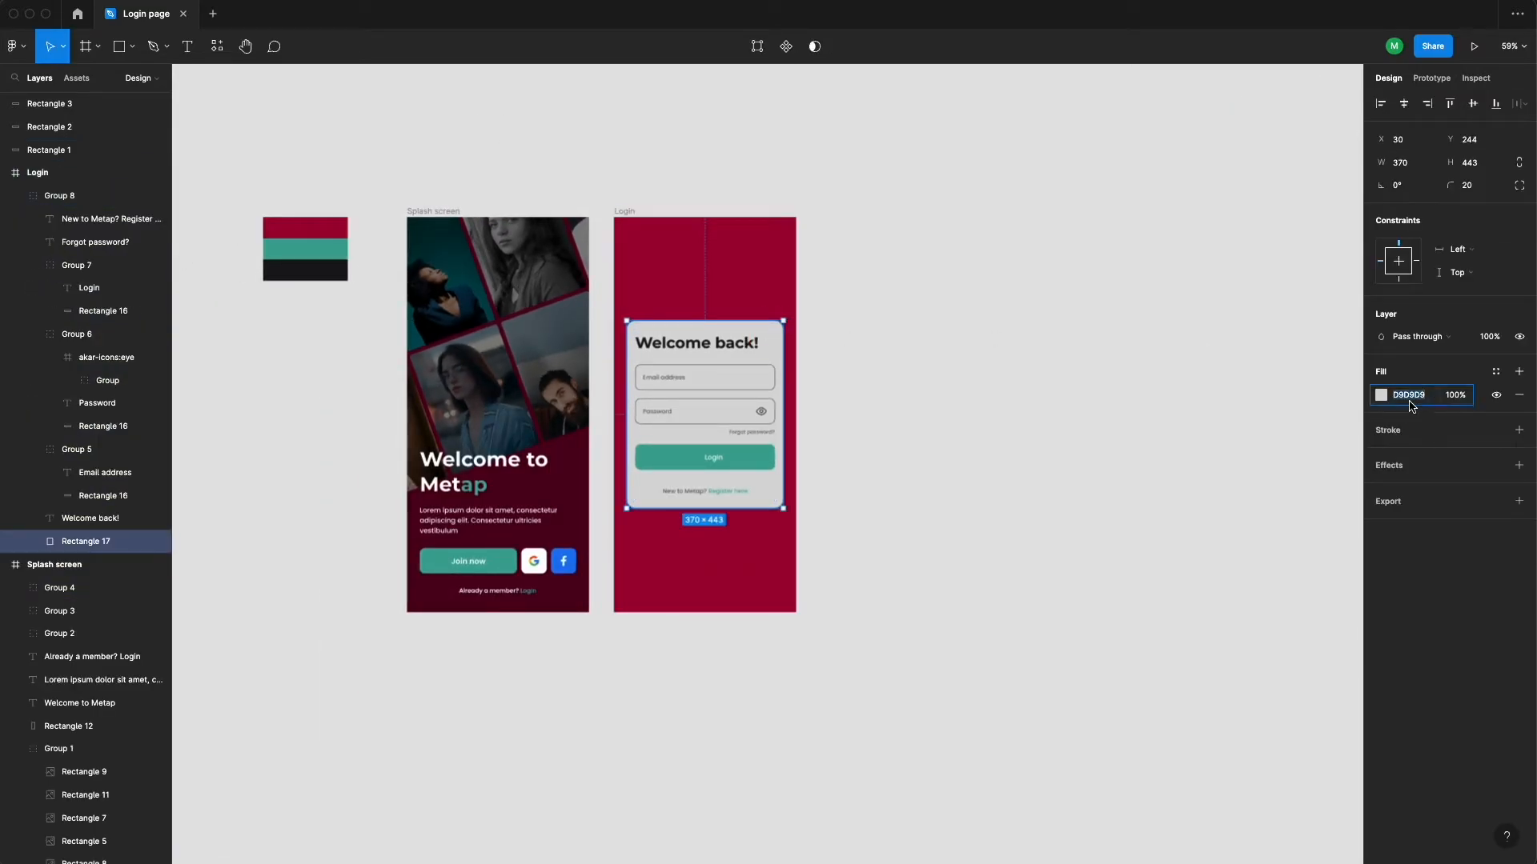
type("fff")
key("Return")
left_click(881, 315)
scroll(669, 390, "up", 3)
scroll(668, 389, "down", 2)
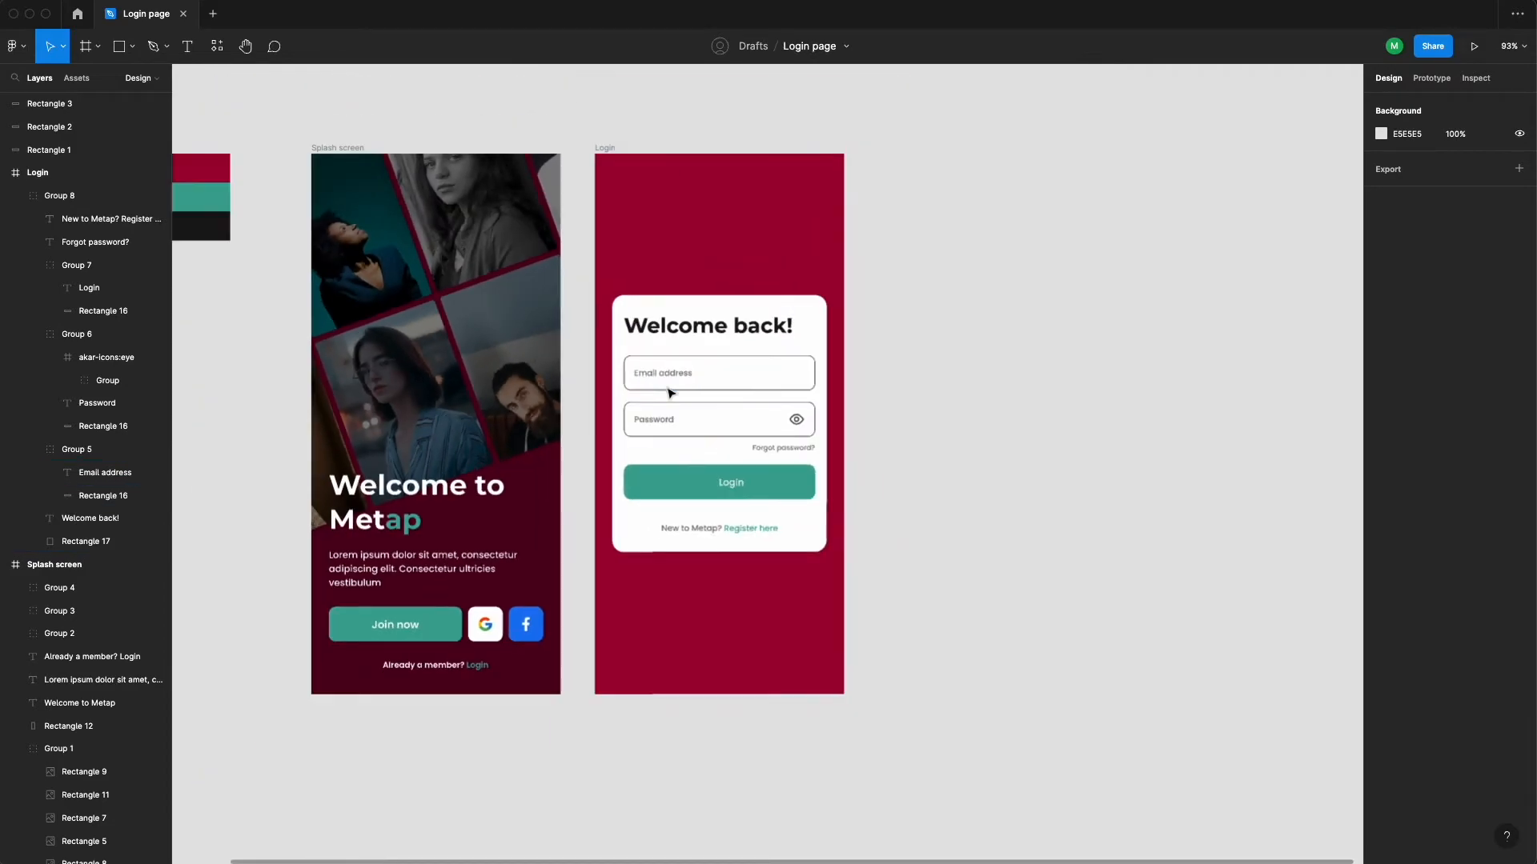
scroll(652, 397, "up", 1)
Paste a copy of the Splash screen's photo collage group beside the Login frame and set its rotation to 0°
left_click(54, 564)
scroll(74, 666, "down", 1)
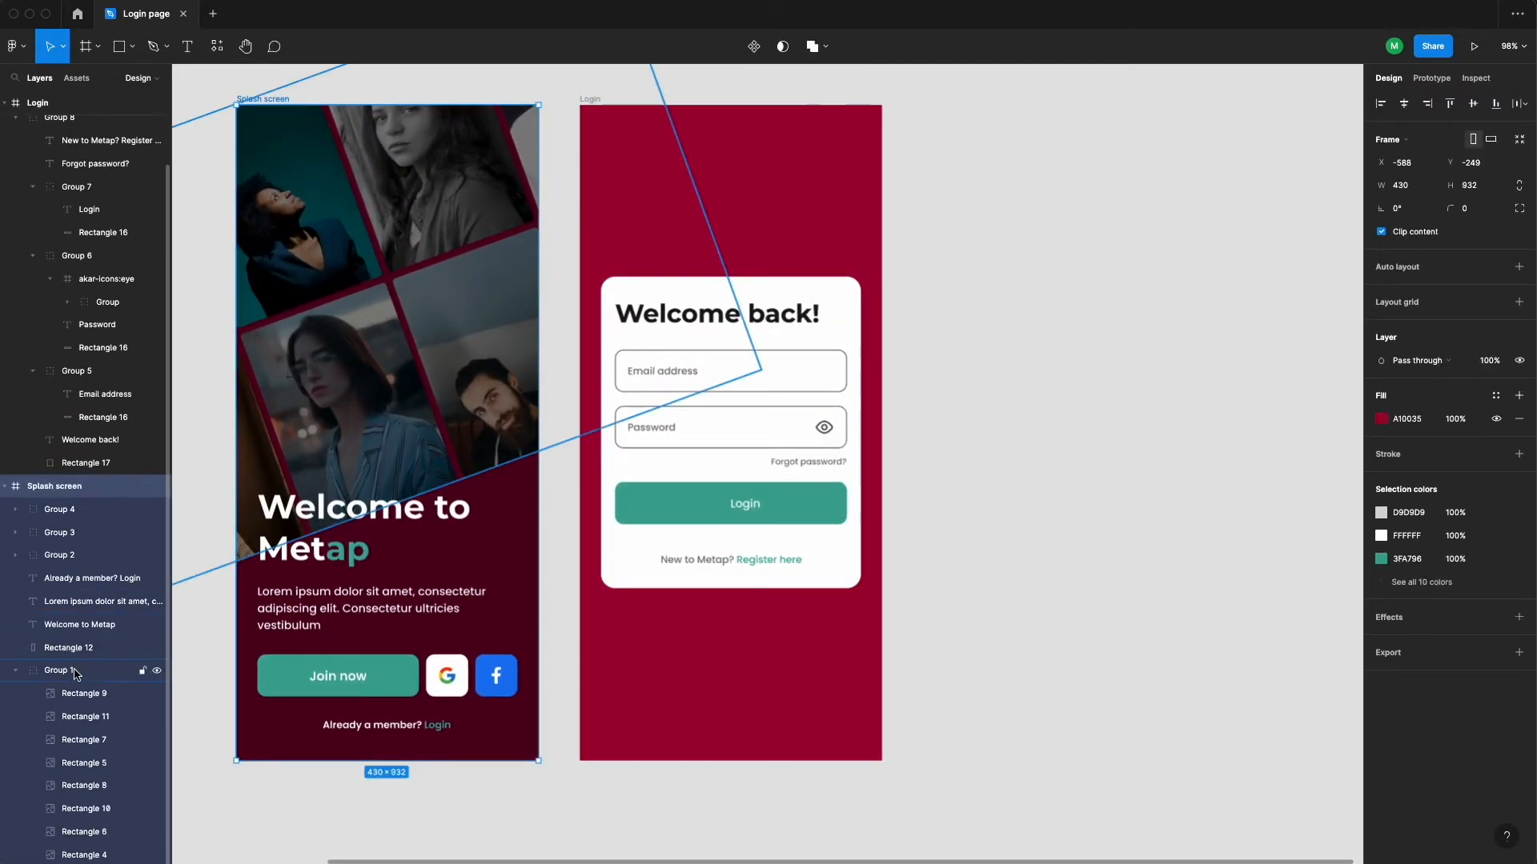
left_click(73, 669)
key("super+c")
left_click(1123, 331)
left_click_drag(1123, 330, 884, 411)
key("super+v")
scroll(884, 410, "down", 3)
left_click_drag(437, 353, 1042, 370)
type("0")
key("Return")
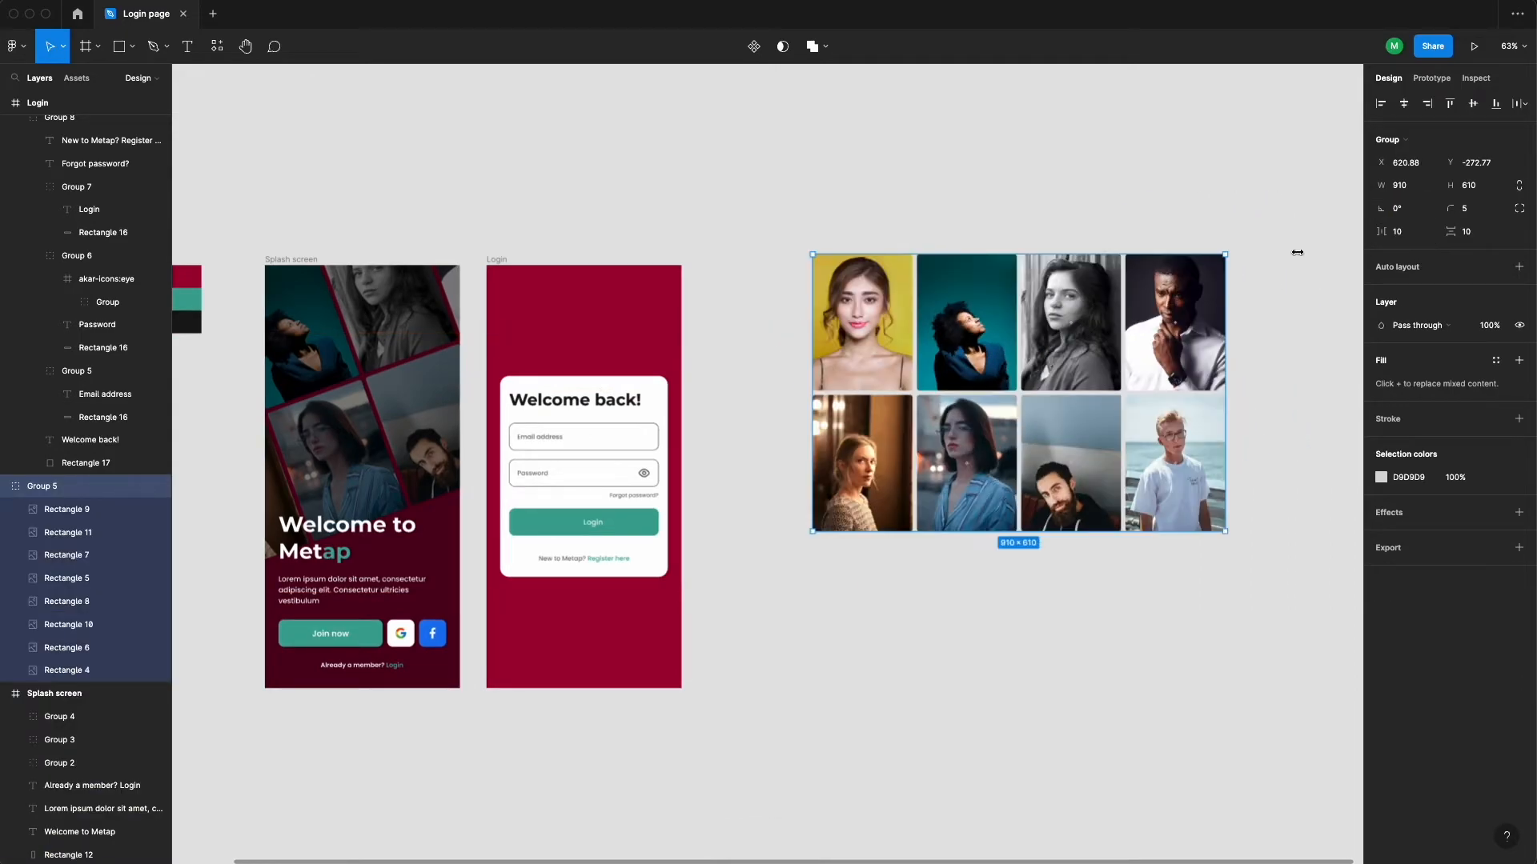
Duplicate the four photos in the collage's bottom row and place the copies below as a third row
scroll(881, 432, "down", 2)
left_click(858, 468)
left_click(740, 360, "super")
left_click(827, 360, "shift")
left_click(1002, 361, "shift")
left_click(914, 368, "shift")
key("super+d")
left_click_drag(898, 374, 898, 495)
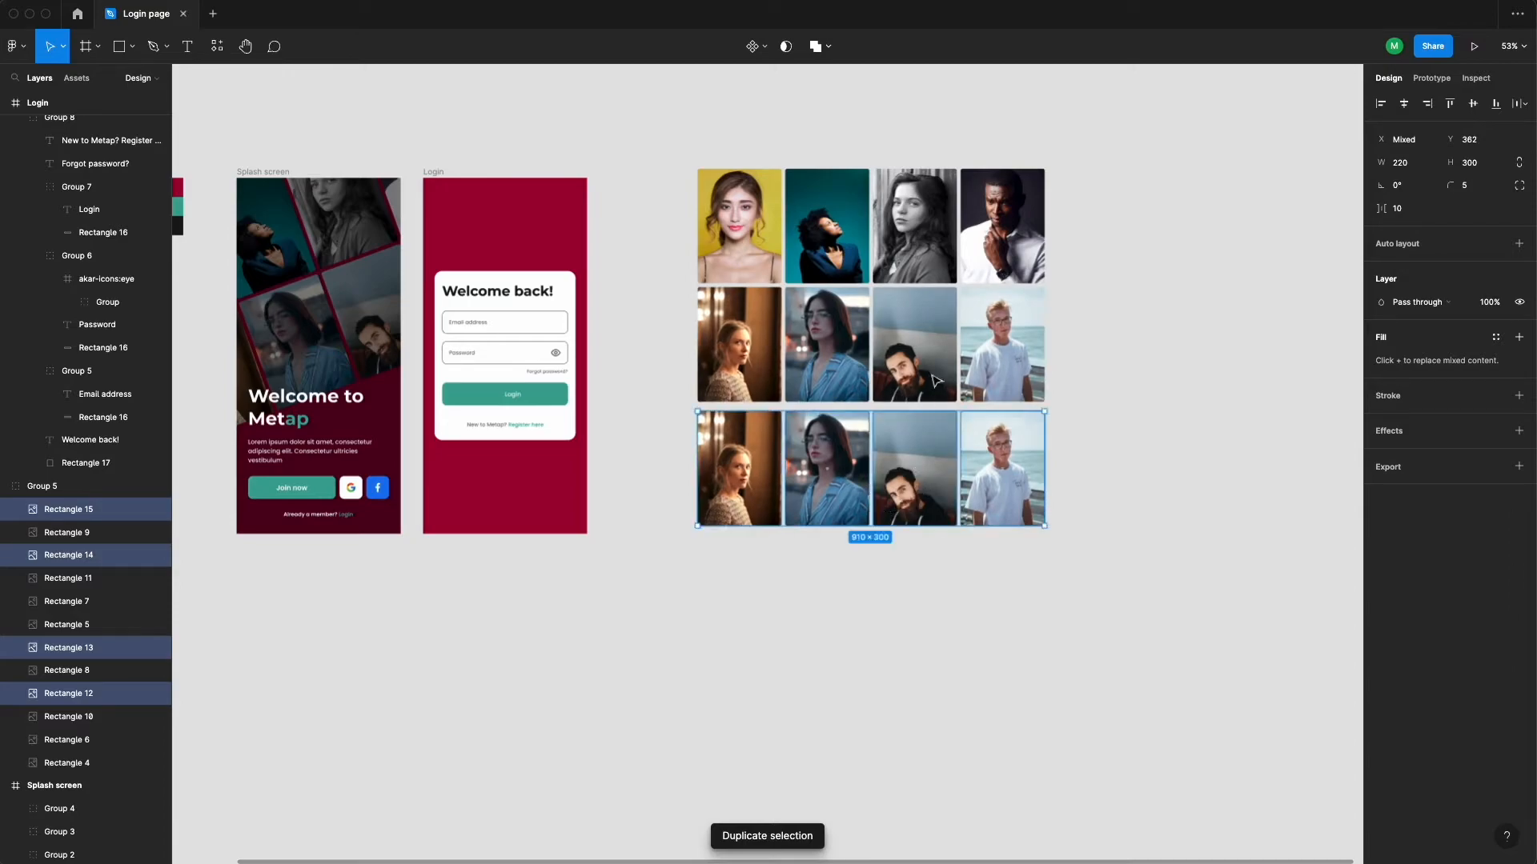
Tidy the photos to an even spacing of 10 and move the collage next to the Login frame at X 368
left_click(1112, 320)
left_click(996, 305)
key("Return")
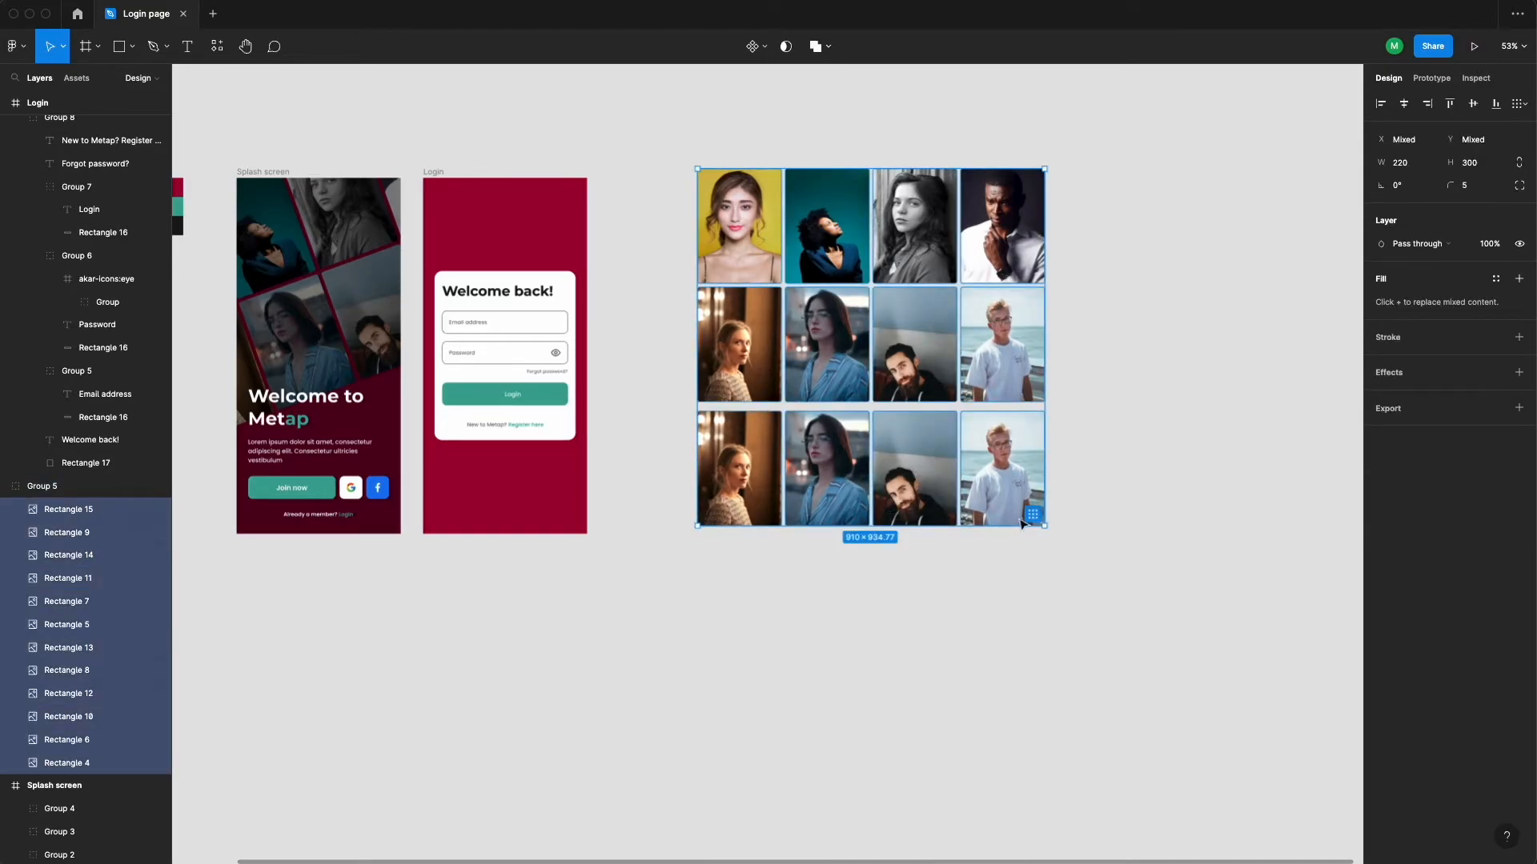
key("ctrl+alt+t")
key("Return")
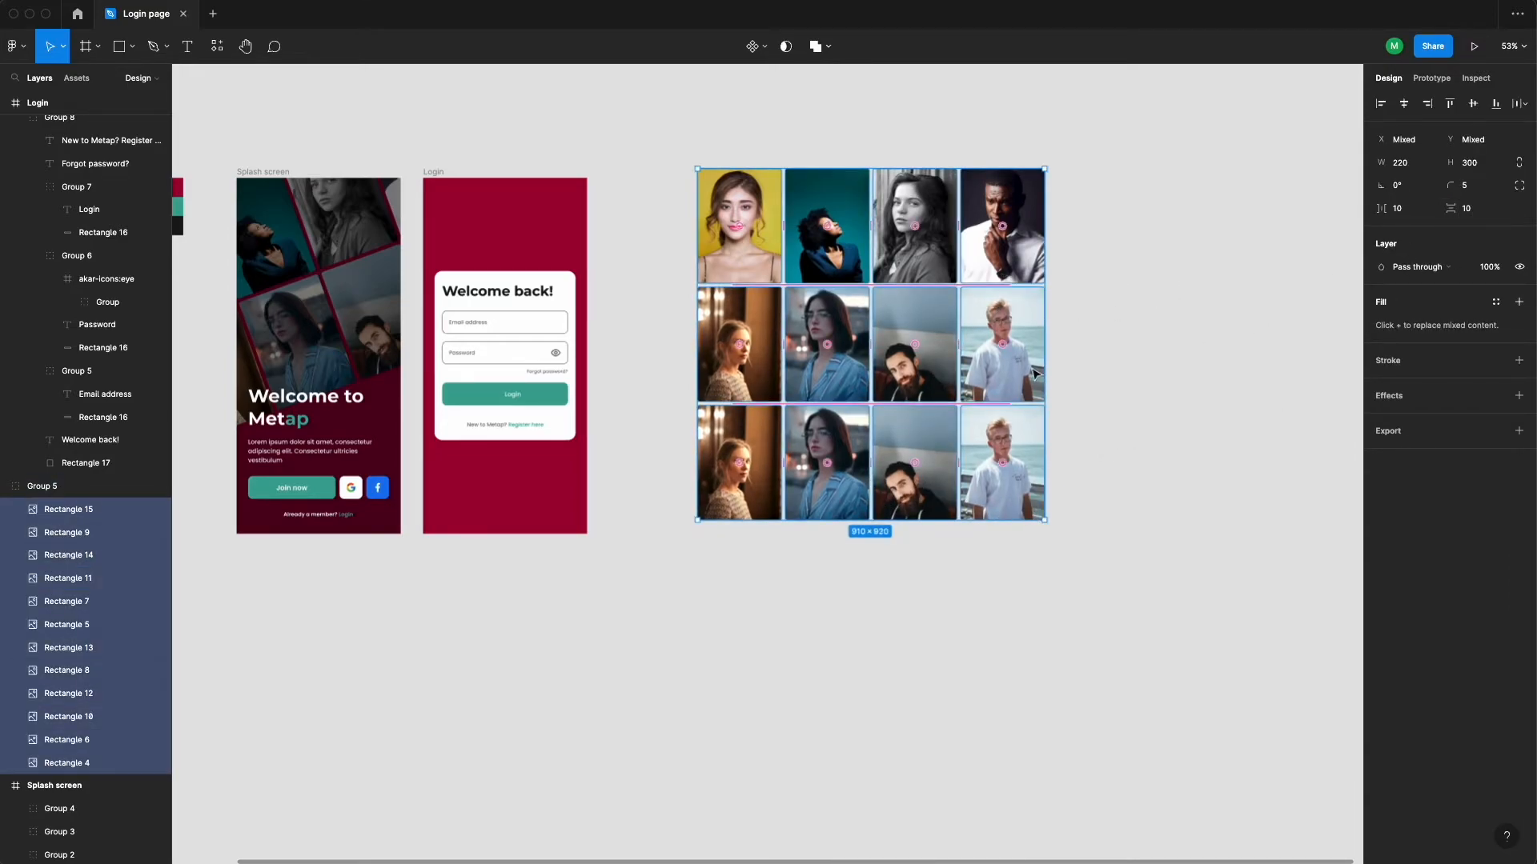
left_click(1153, 320)
scroll(1152, 320, "down", 3)
scroll(1040, 352, "up", 2)
left_click_drag(974, 409, 901, 417)
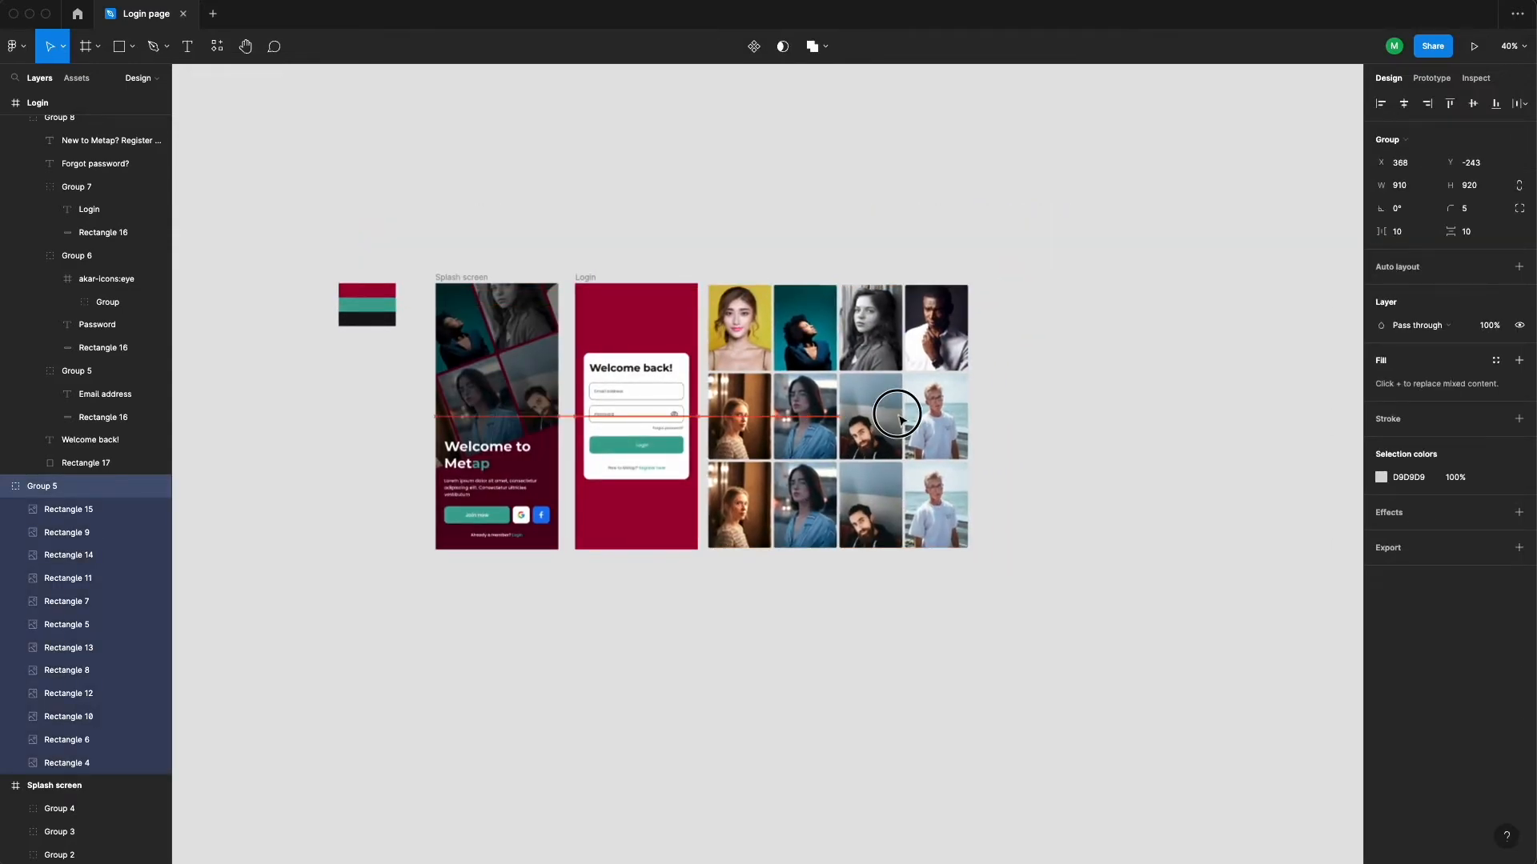
Try to rotate the photo collage to 20°
type("20")
key("Return")
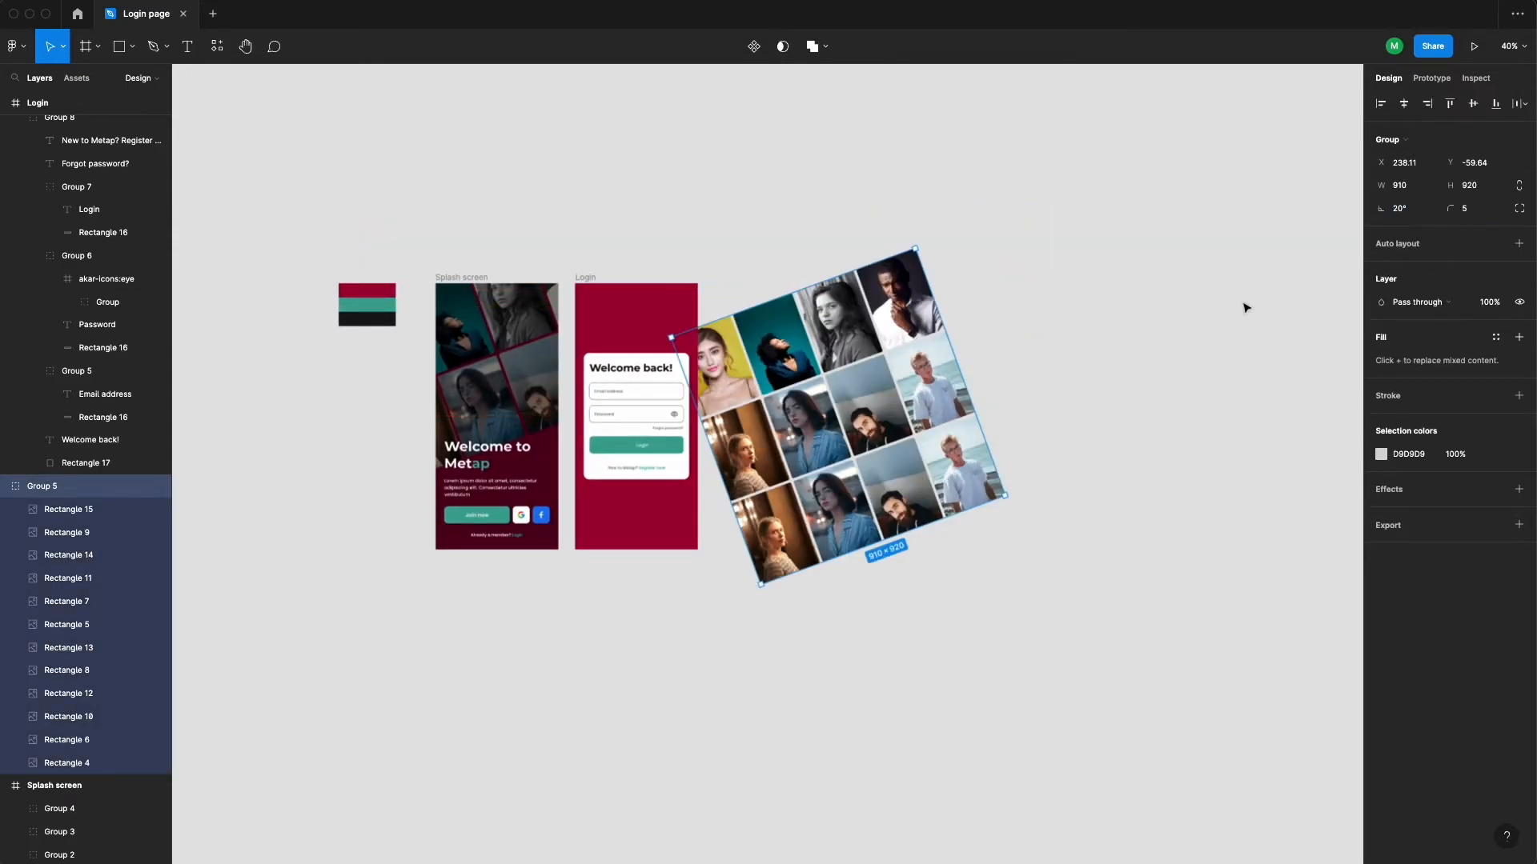
left_click(1289, 274)
scroll(991, 563, "right", 4)
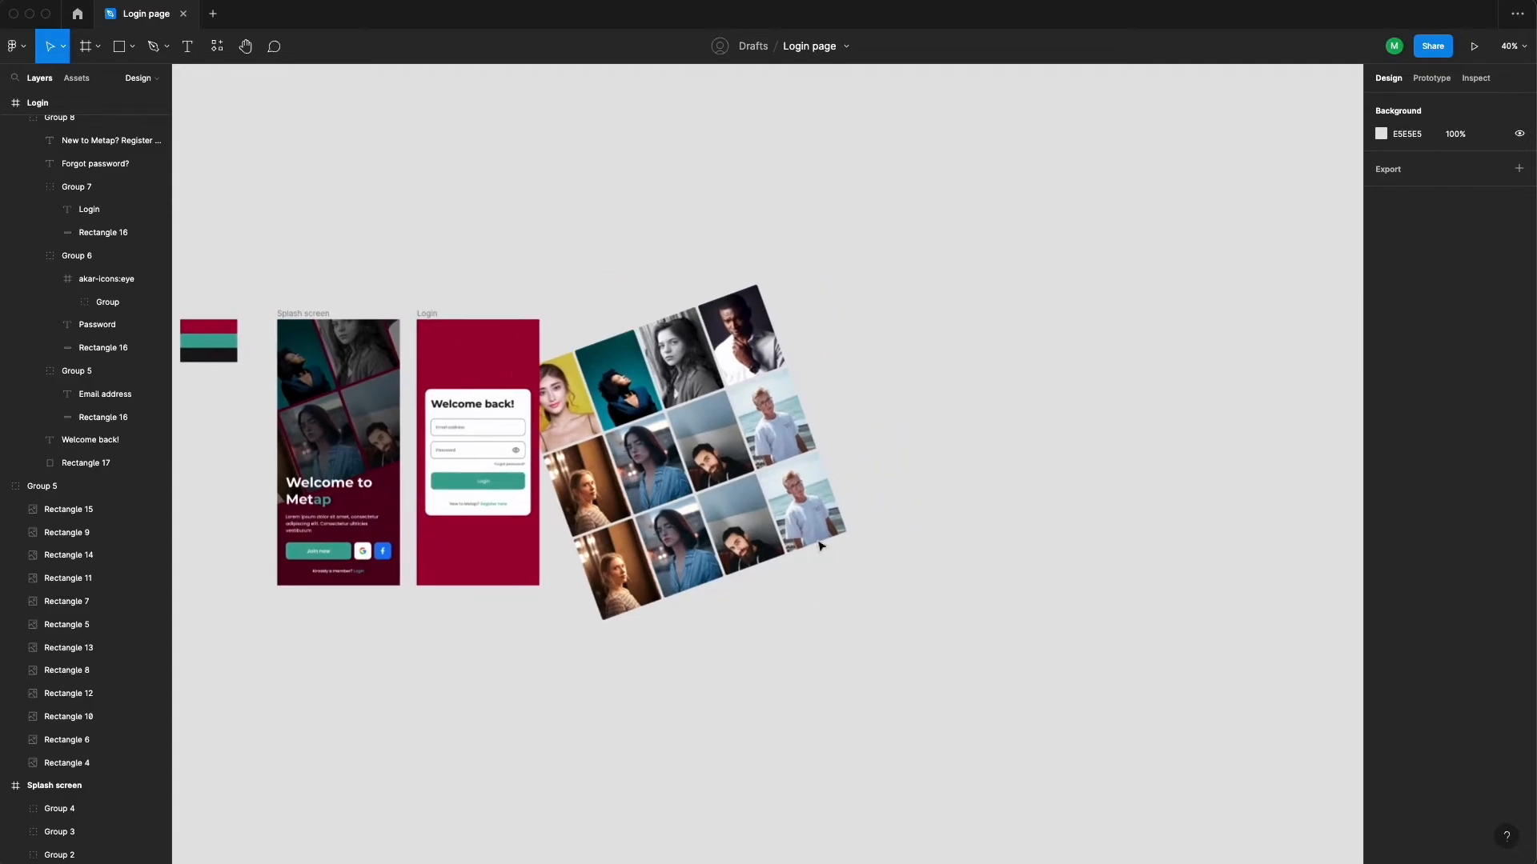
key("super+z")
key("super+z")
key("super+z")
Swap the top and middle photos in the collage's first and second columns
left_click(591, 385, "super")
scroll(594, 403, "up", 4)
left_click(587, 455, "shift")
left_click_drag(576, 346, 576, 480)
left_click(671, 480)
left_click(671, 352)
left_click(671, 480, "shift")
left_click_drag(672, 347, 673, 509)
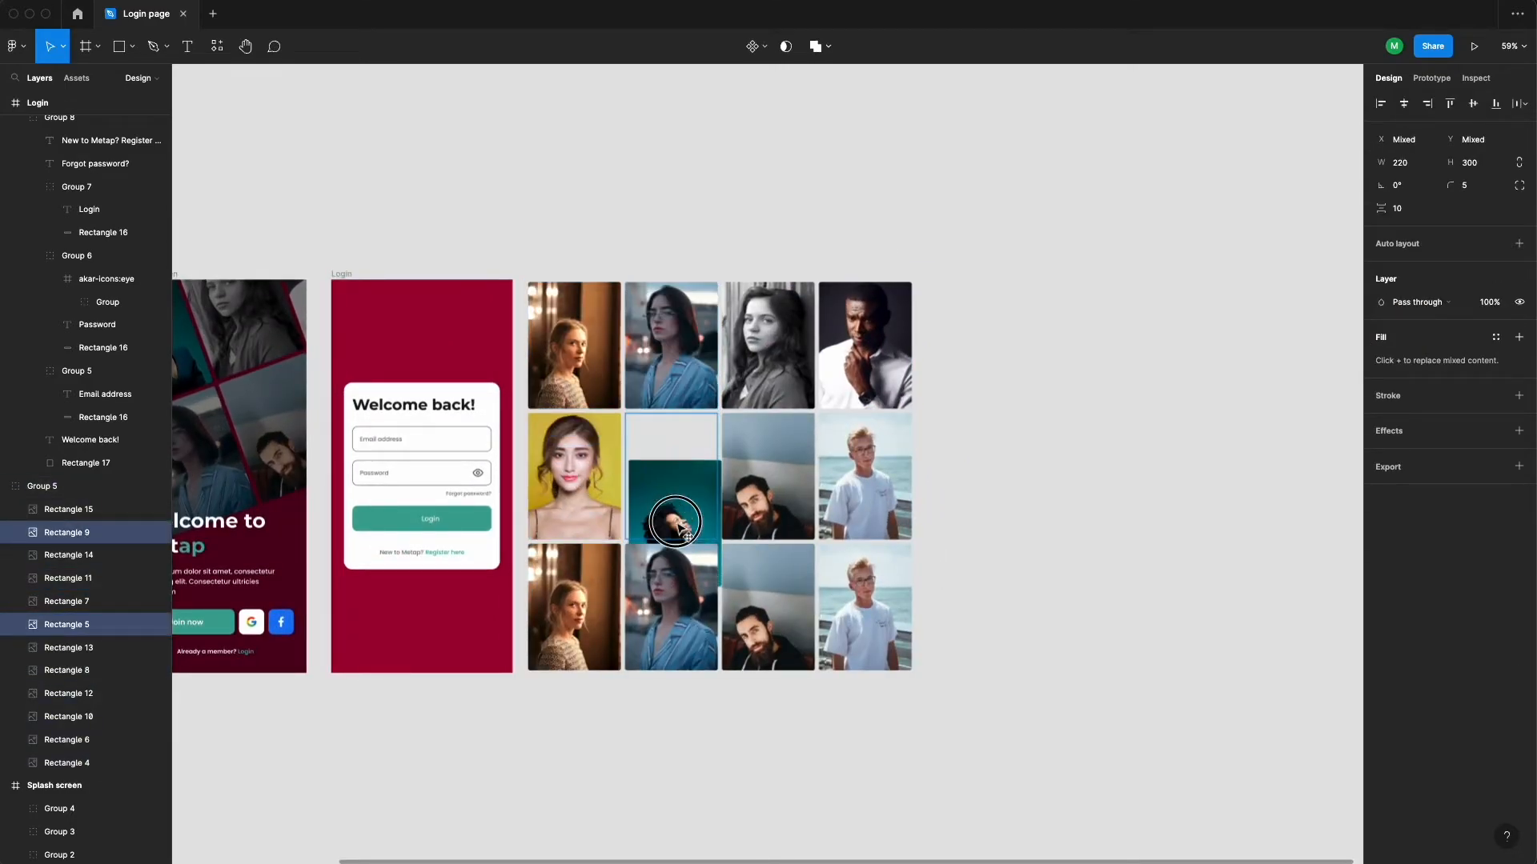
Swap the top and middle photos in the collage's third and fourth columns
left_click(765, 480)
left_click(766, 365, "shift")
left_click_drag(769, 347, 778, 464)
left_click(865, 478)
left_click(850, 357, "shift")
left_click_drag(865, 347, 879, 452)
left_click(993, 424)
Set the photo collage's rotation to 20° and move it into the Login frame
scroll(997, 418, "down", 4)
left_click(890, 540)
type("20")
key("Return")
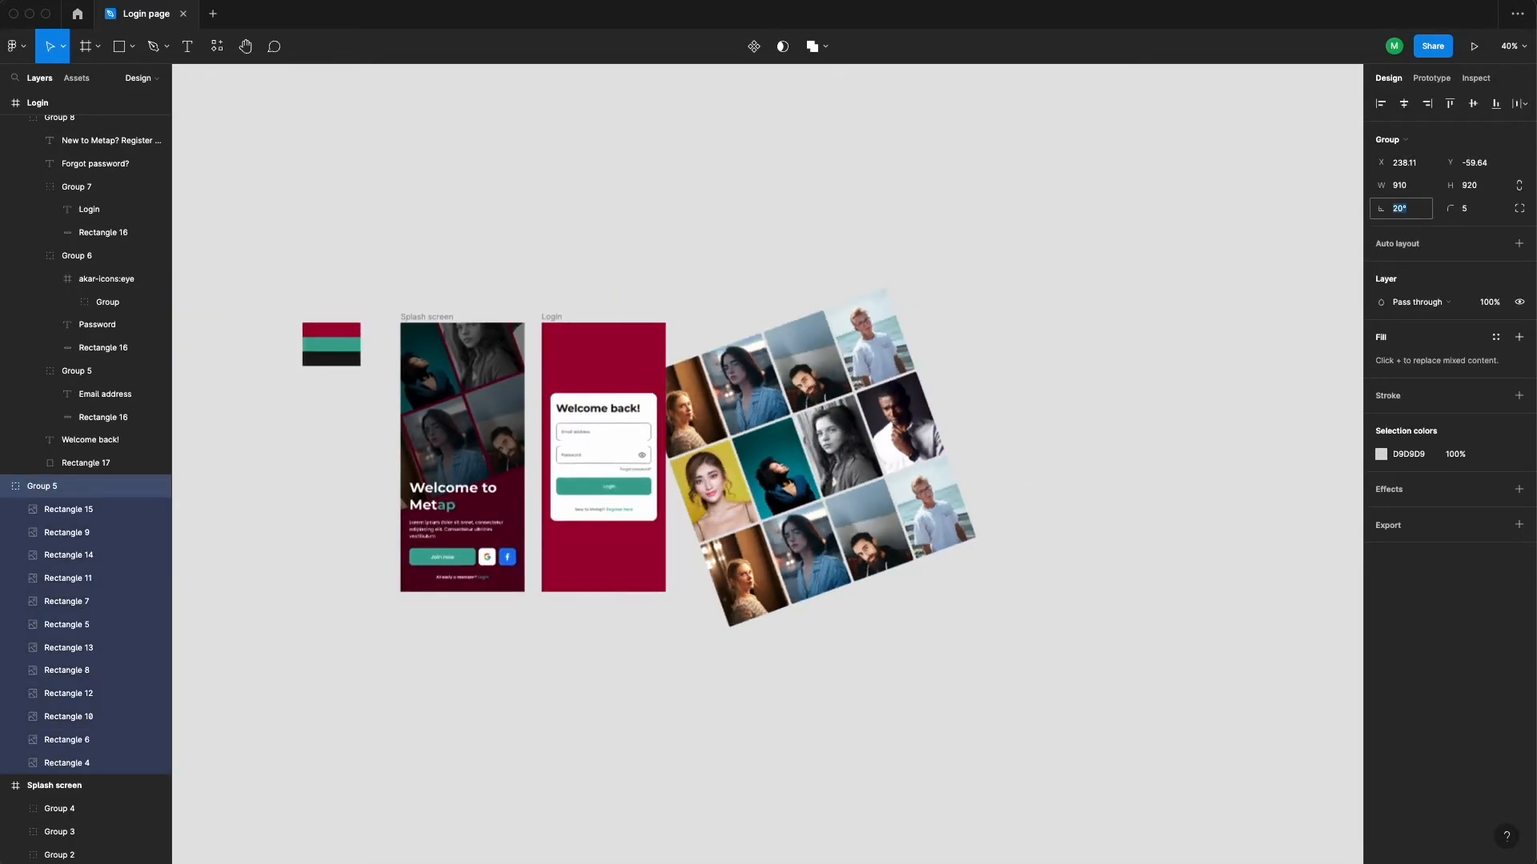
left_click_drag(841, 483, 640, 452)
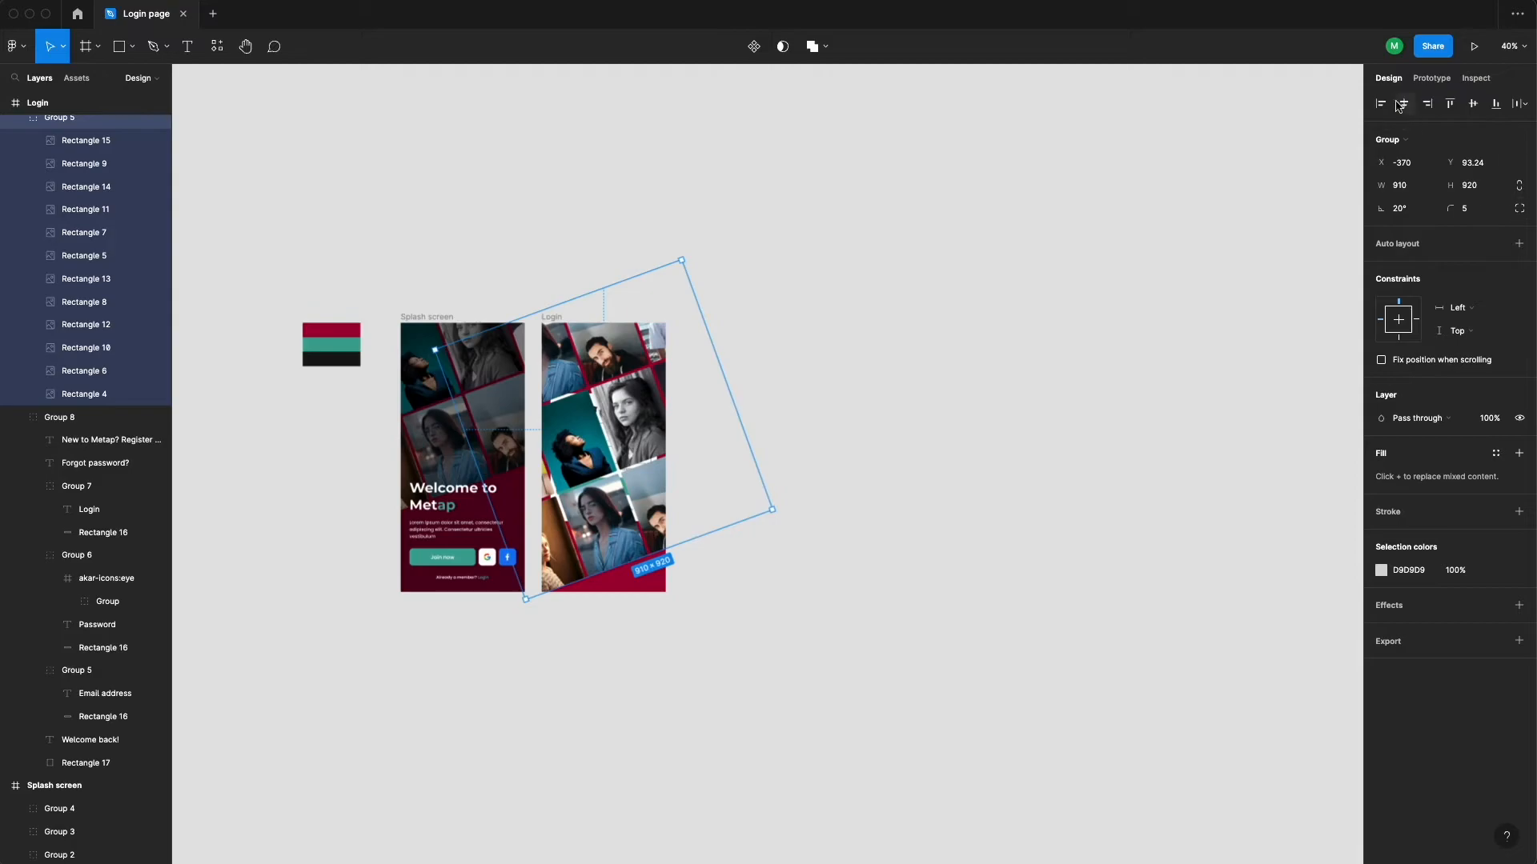
Centre the photo collage vertically in the Login frame and send it behind the form card
left_click(1474, 107)
key("super+[")
left_click(1065, 307)
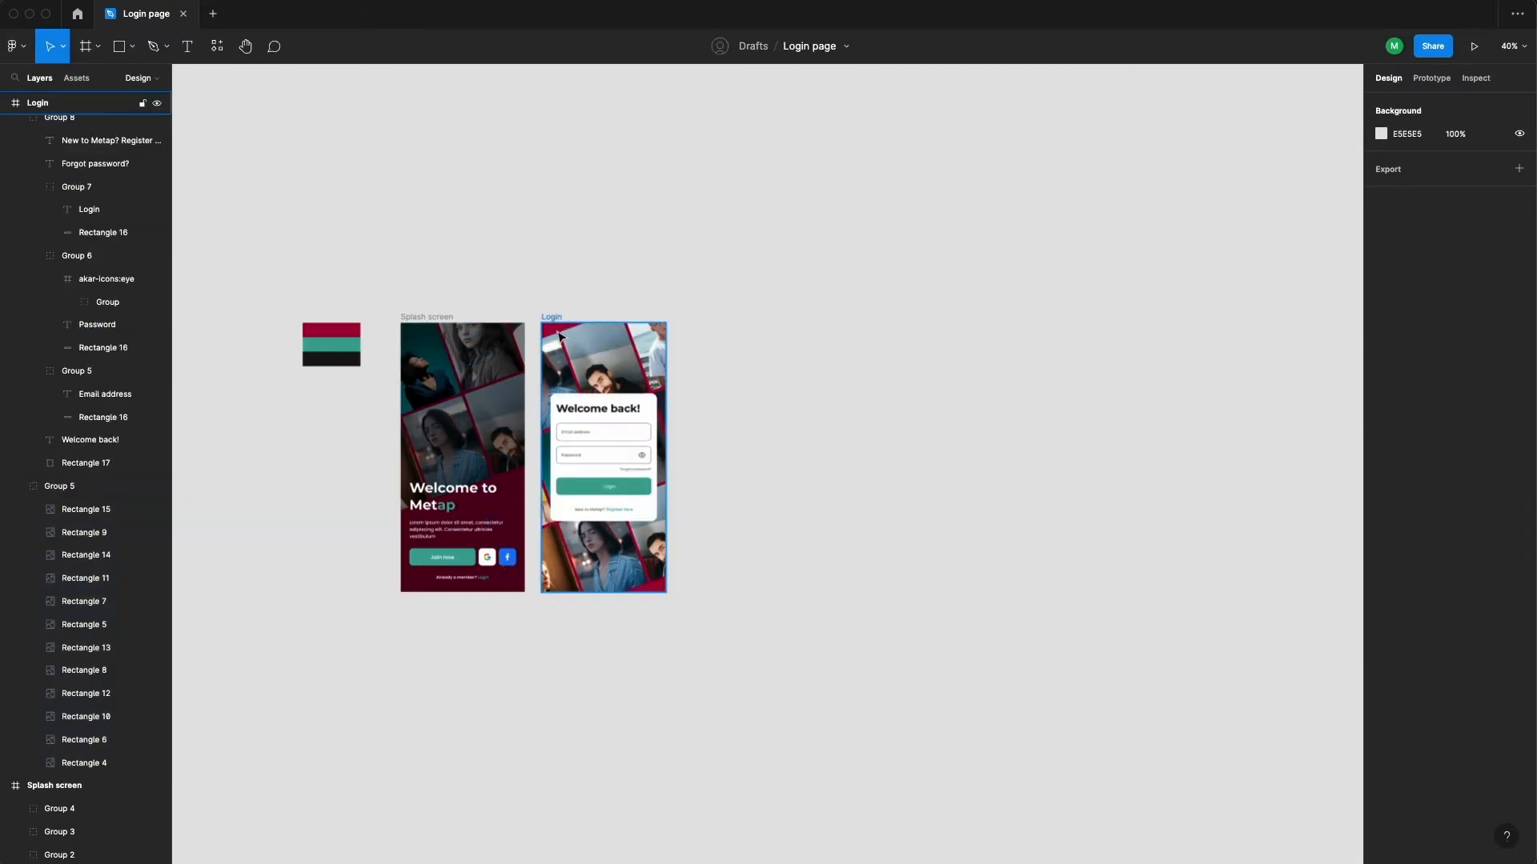
Copy the 50% black overlay from the splash screen into the Login frame and bring the form card in front of it
scroll(628, 374, "up", 5)
left_click(484, 627)
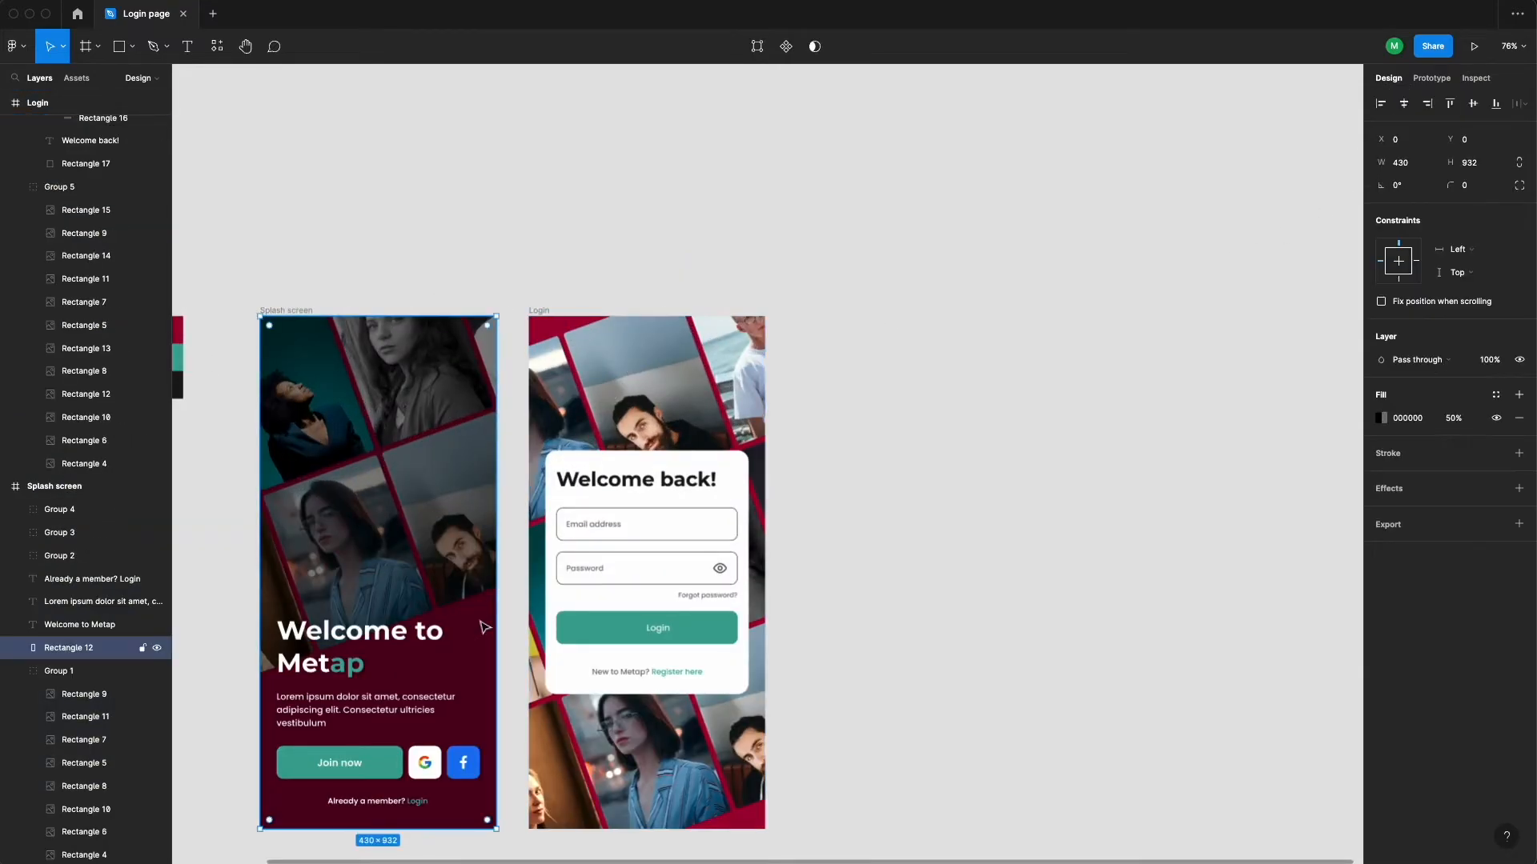
key("super+c")
left_click(669, 498)
key("super+v")
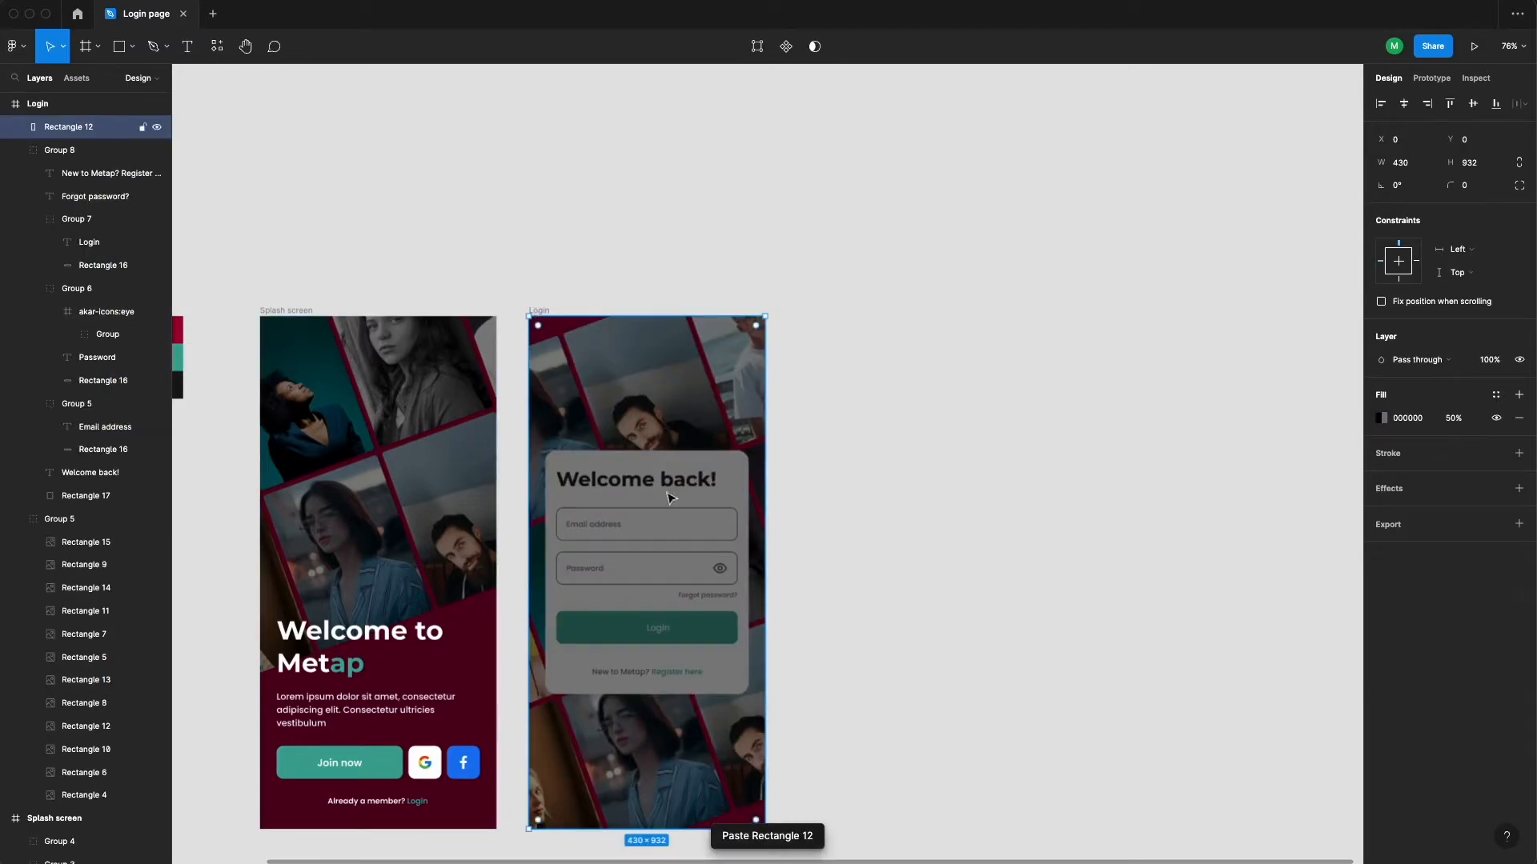
left_click(107, 159)
key("super+]")
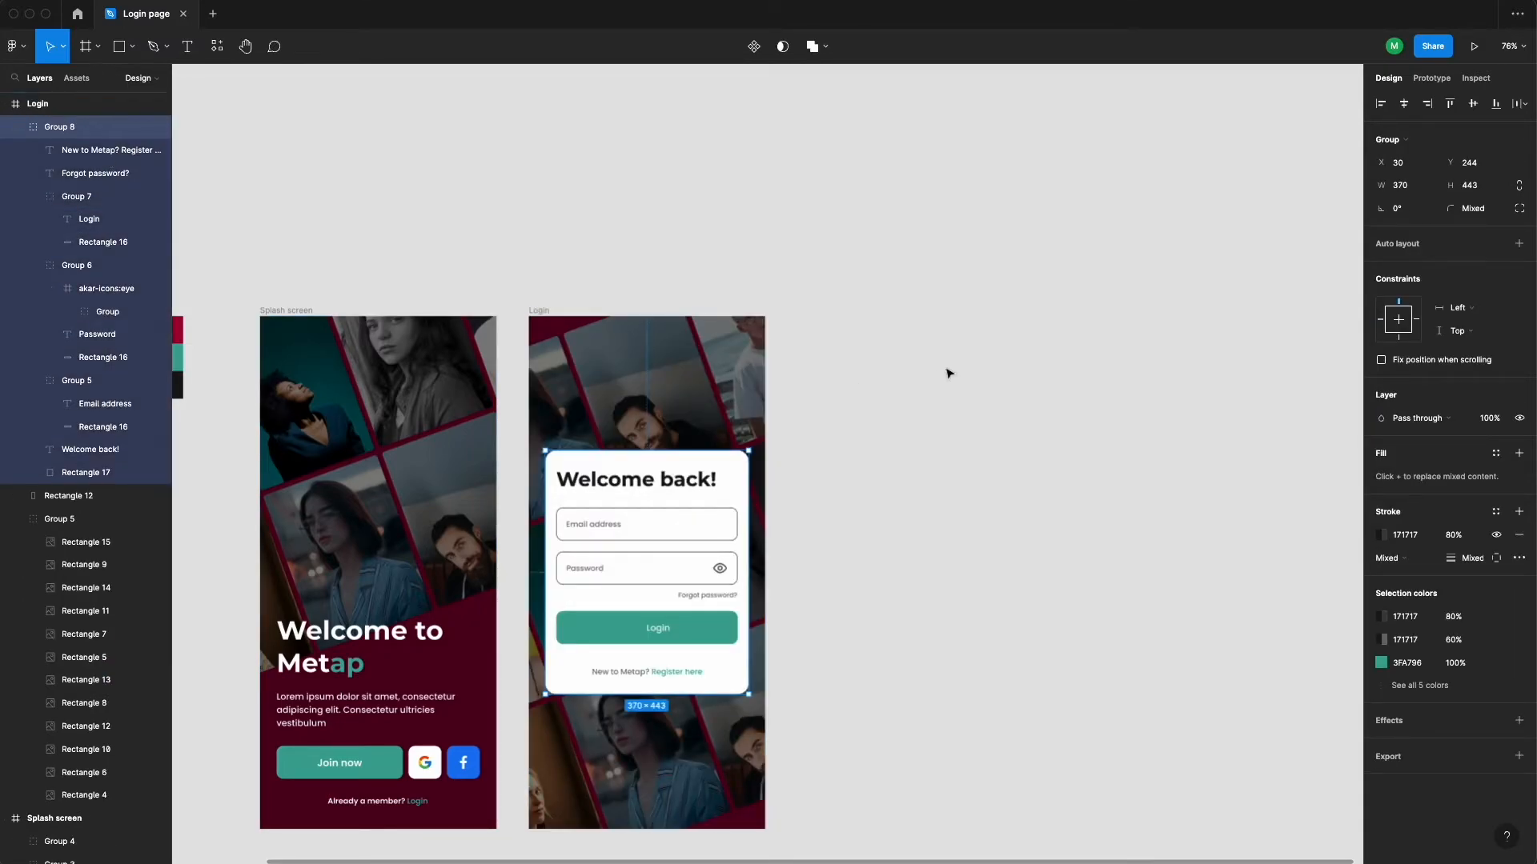
left_click(947, 374)
Check the text settings and spacing of the "Welcome back!" heading within the form card
scroll(920, 370, "down", 2)
left_click(656, 366, "super")
left_click(1506, 423)
left_click(1485, 402)
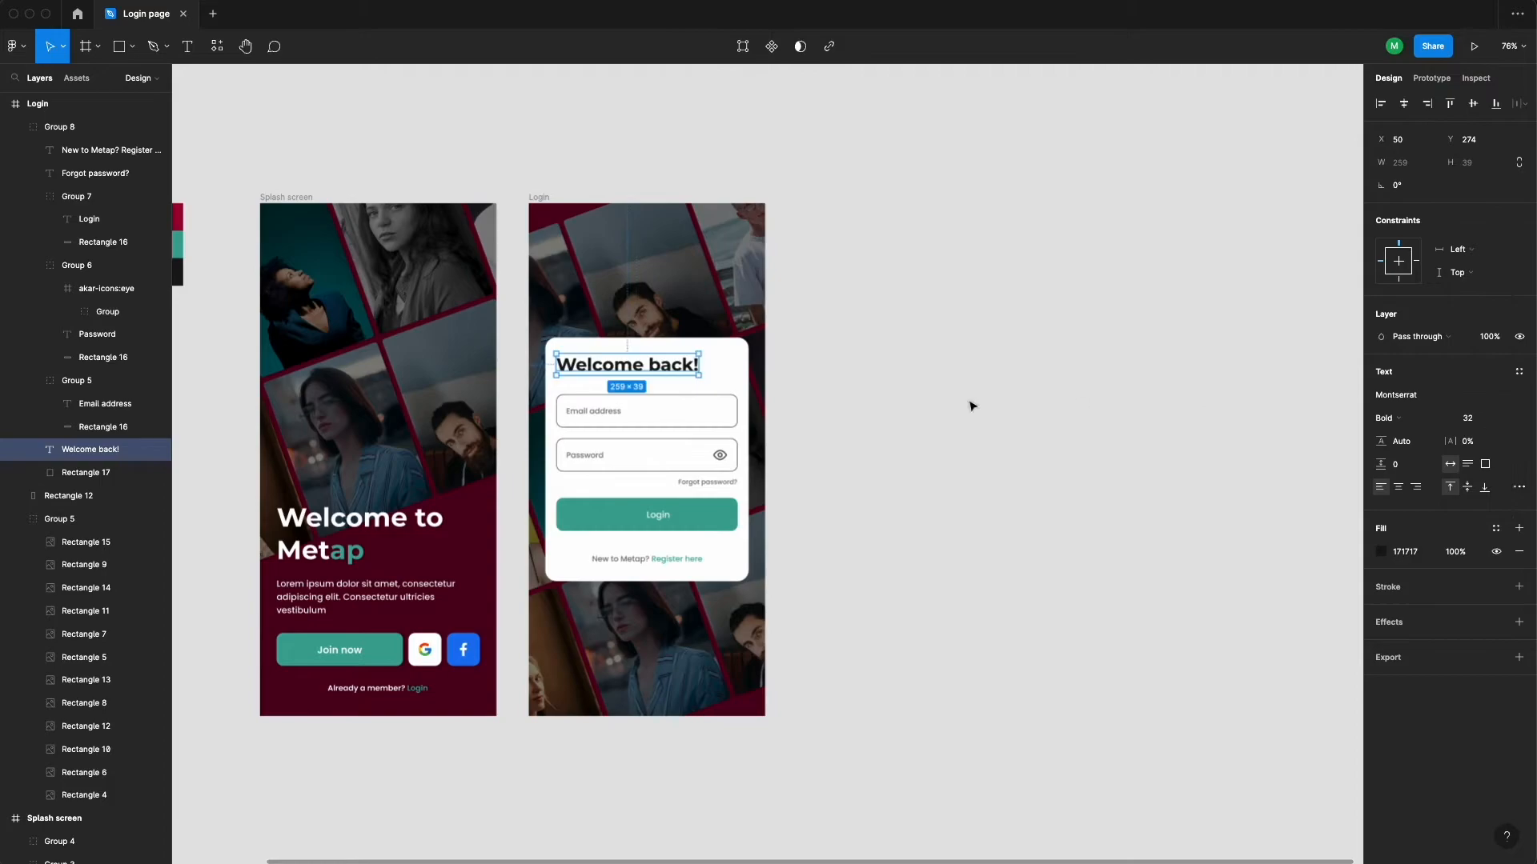
left_click(970, 405)
scroll(572, 387, "up", 5)
left_click(645, 361, "super")
key("shift+Right")
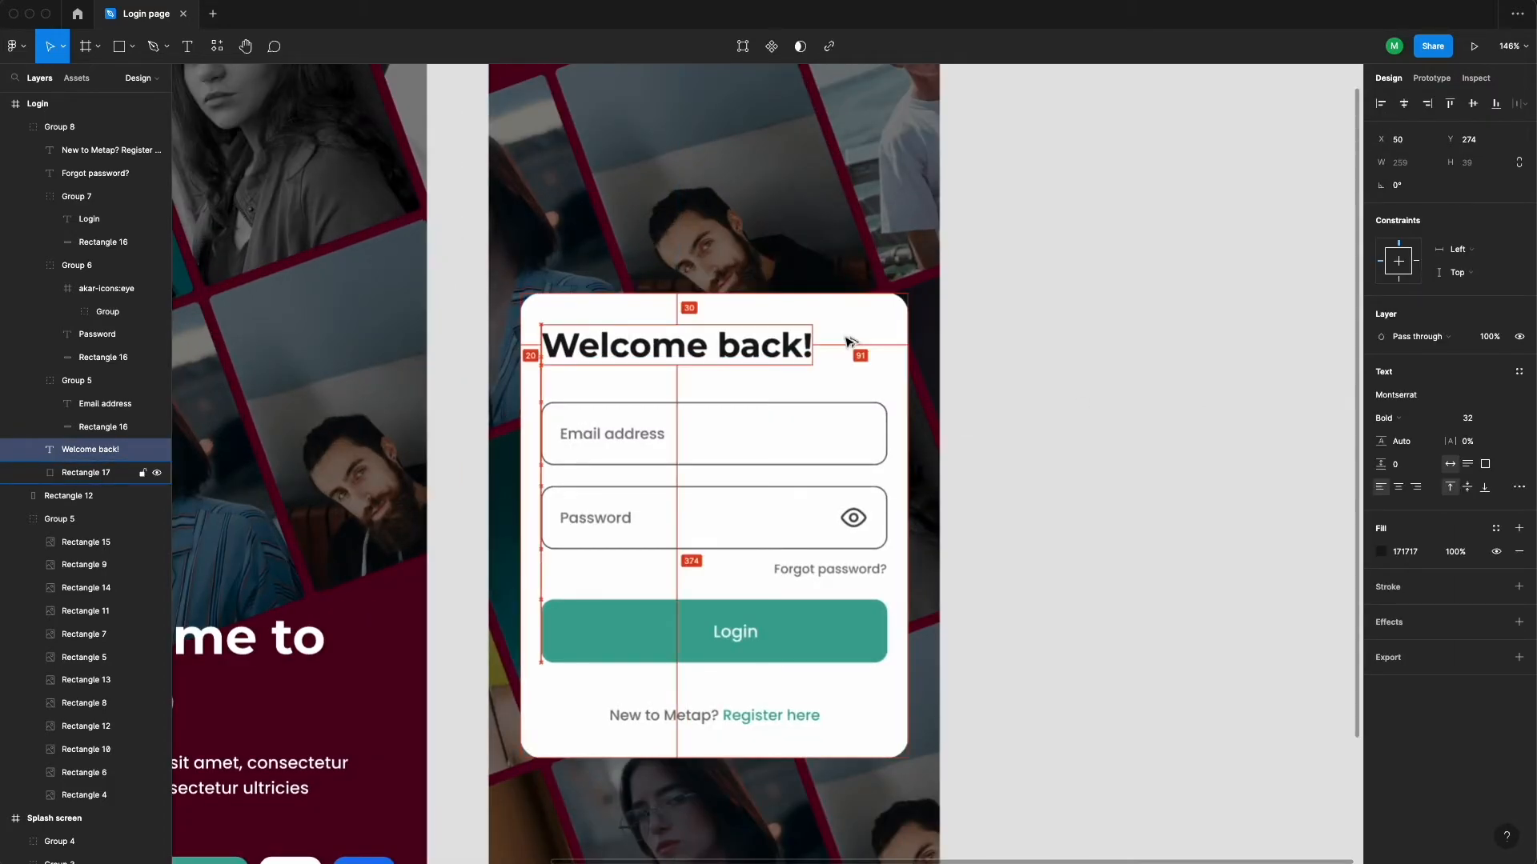
left_click(1066, 298)
Move the whole form card down into the lower part of the Login frame, to Y 439
scroll(1063, 299, "down", 4)
scroll(754, 539, "right", 3)
left_click_drag(667, 498, 649, 614)
key("alt")
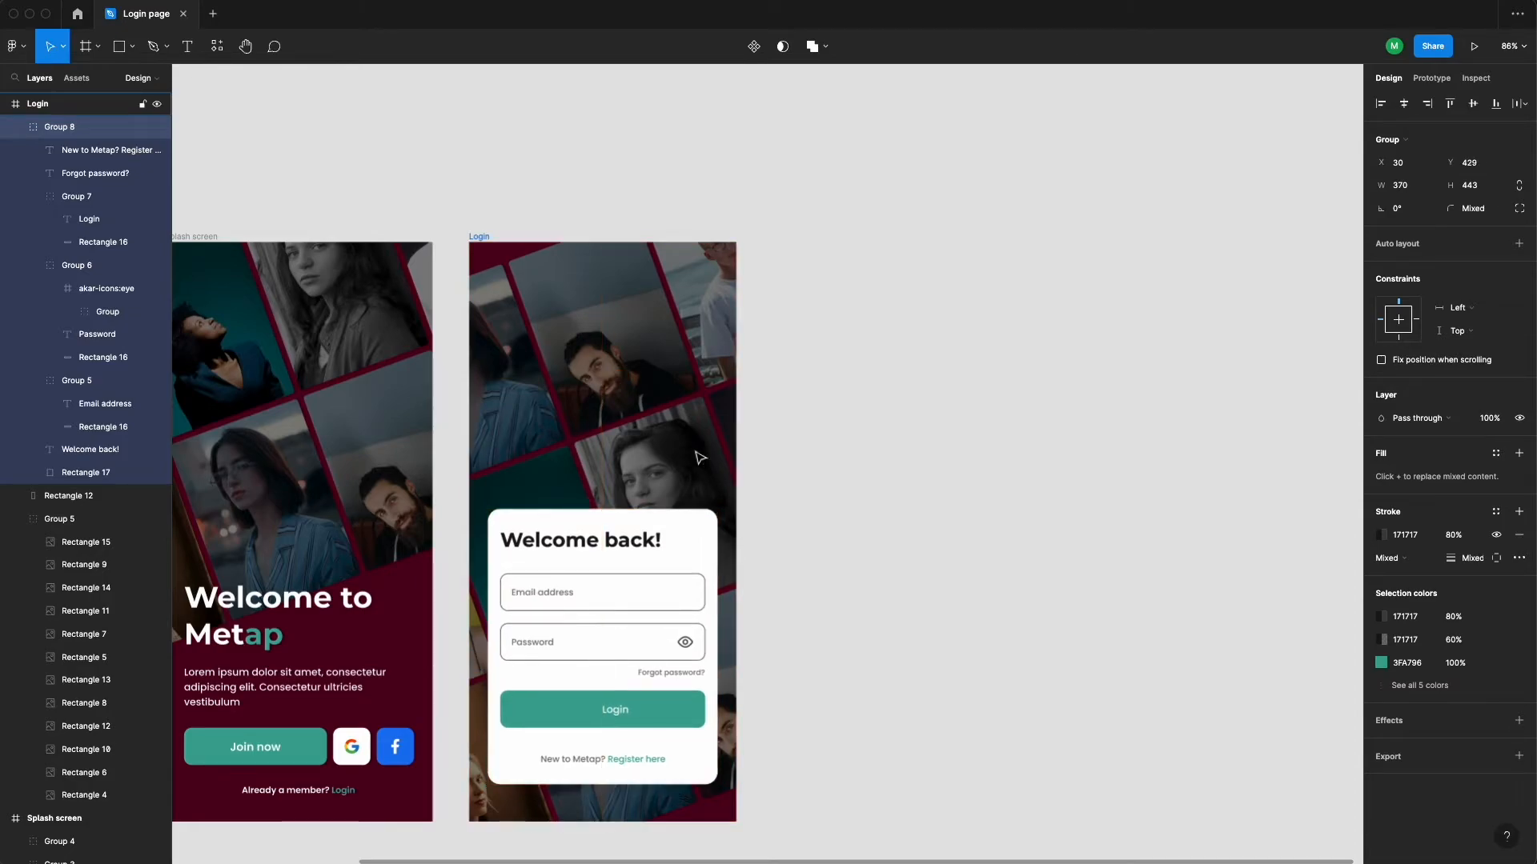
left_click(785, 443)
scroll(878, 449, "down", 2)
scroll(935, 496, "right", 2)
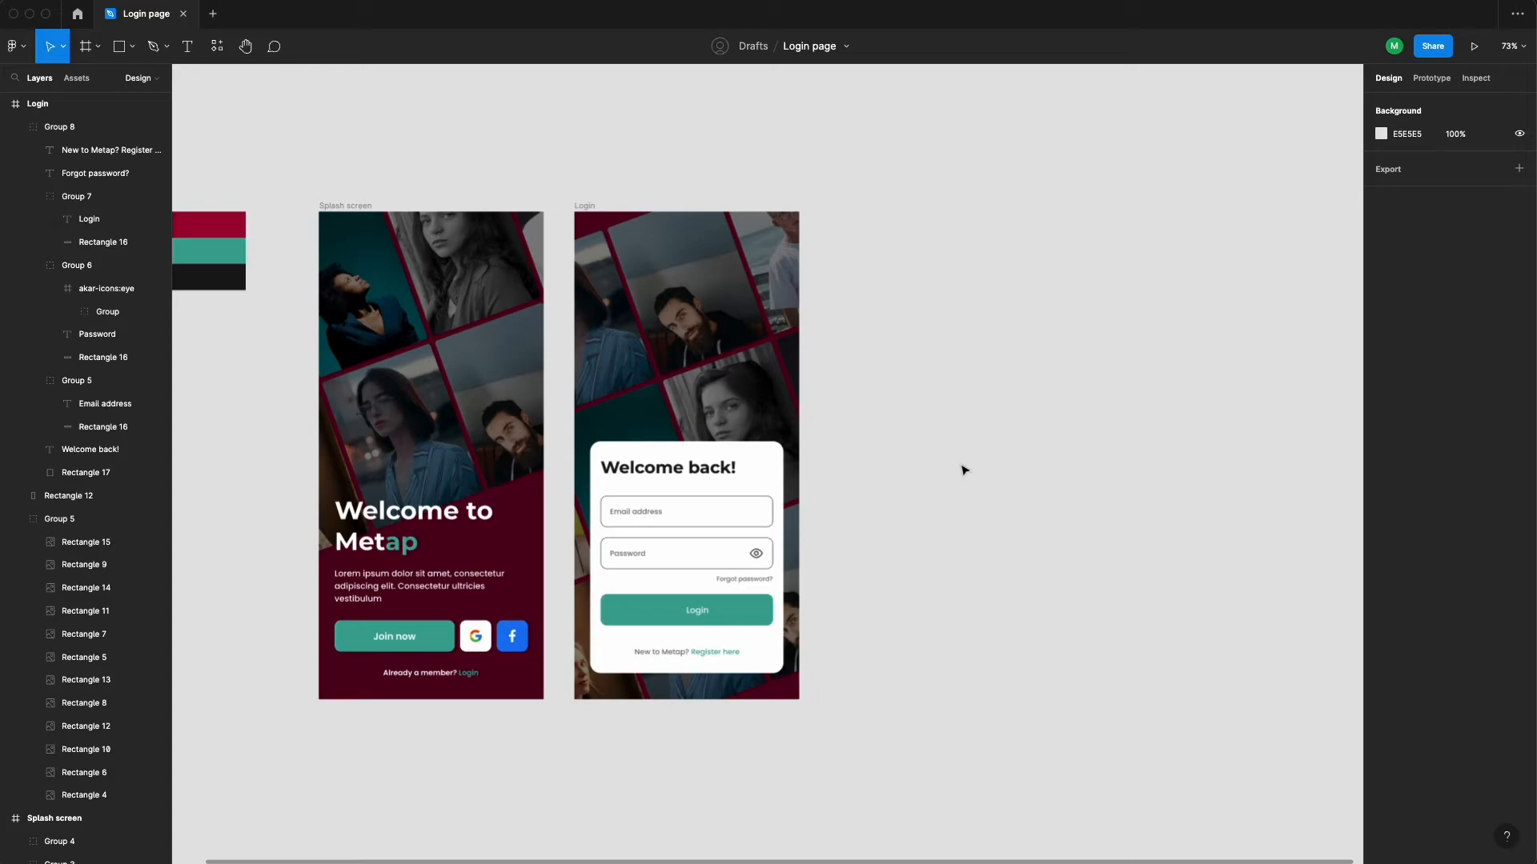
Centre the Login label horizontally on its green button
left_click(453, 687)
left_click(611, 764)
left_click_drag(873, 624, 768, 654)
scroll(599, 662, "up", 4)
left_click(591, 635, "super")
left_click(641, 631, "shift")
left_click(1403, 104)
left_click(1060, 336)
Set the button's Login label to SemiBold, size 18, and recentre it on the button
left_click(566, 635, "super")
left_click(1396, 418)
left_click(1401, 432)
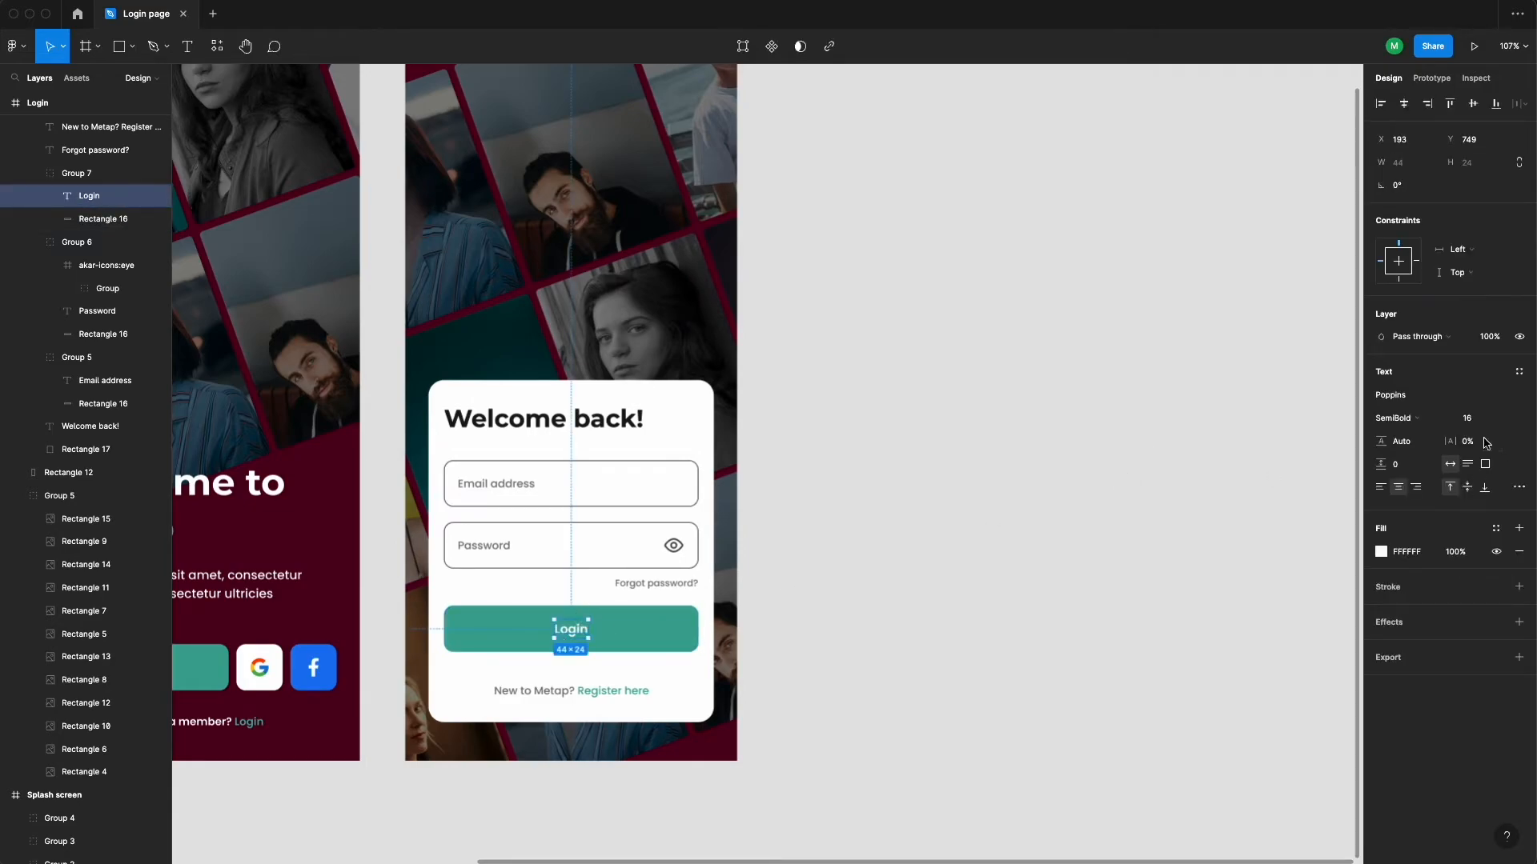
left_click(621, 634, "shift")
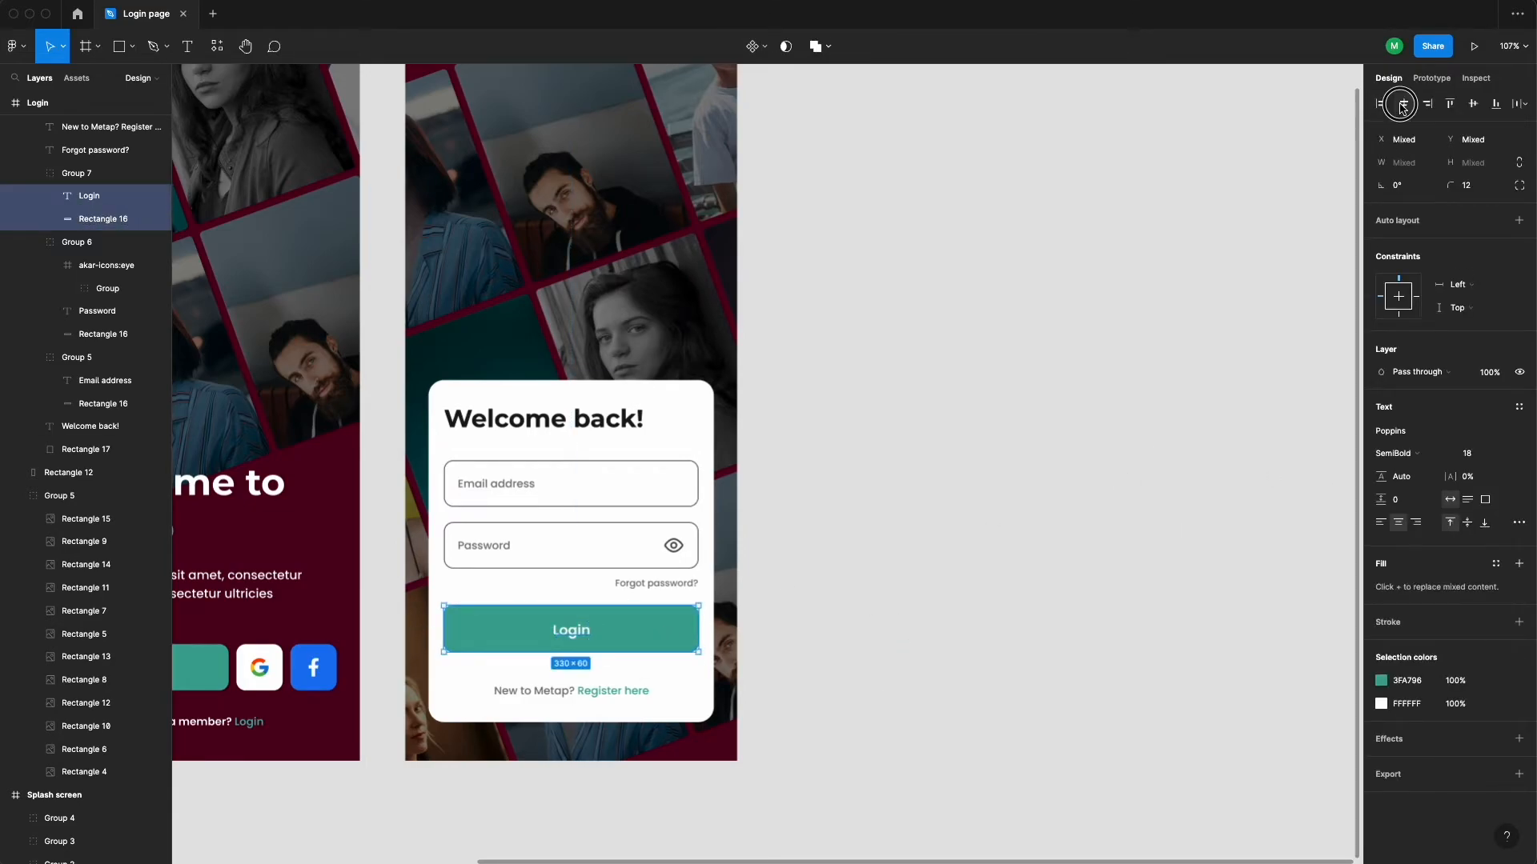
left_click(978, 303)
Try rotating the Login frame's photo collage to 10° and undo it
scroll(849, 364, "down", 5)
left_click_drag(992, 352, 765, 407)
left_click(440, 303)
left_click(68, 494)
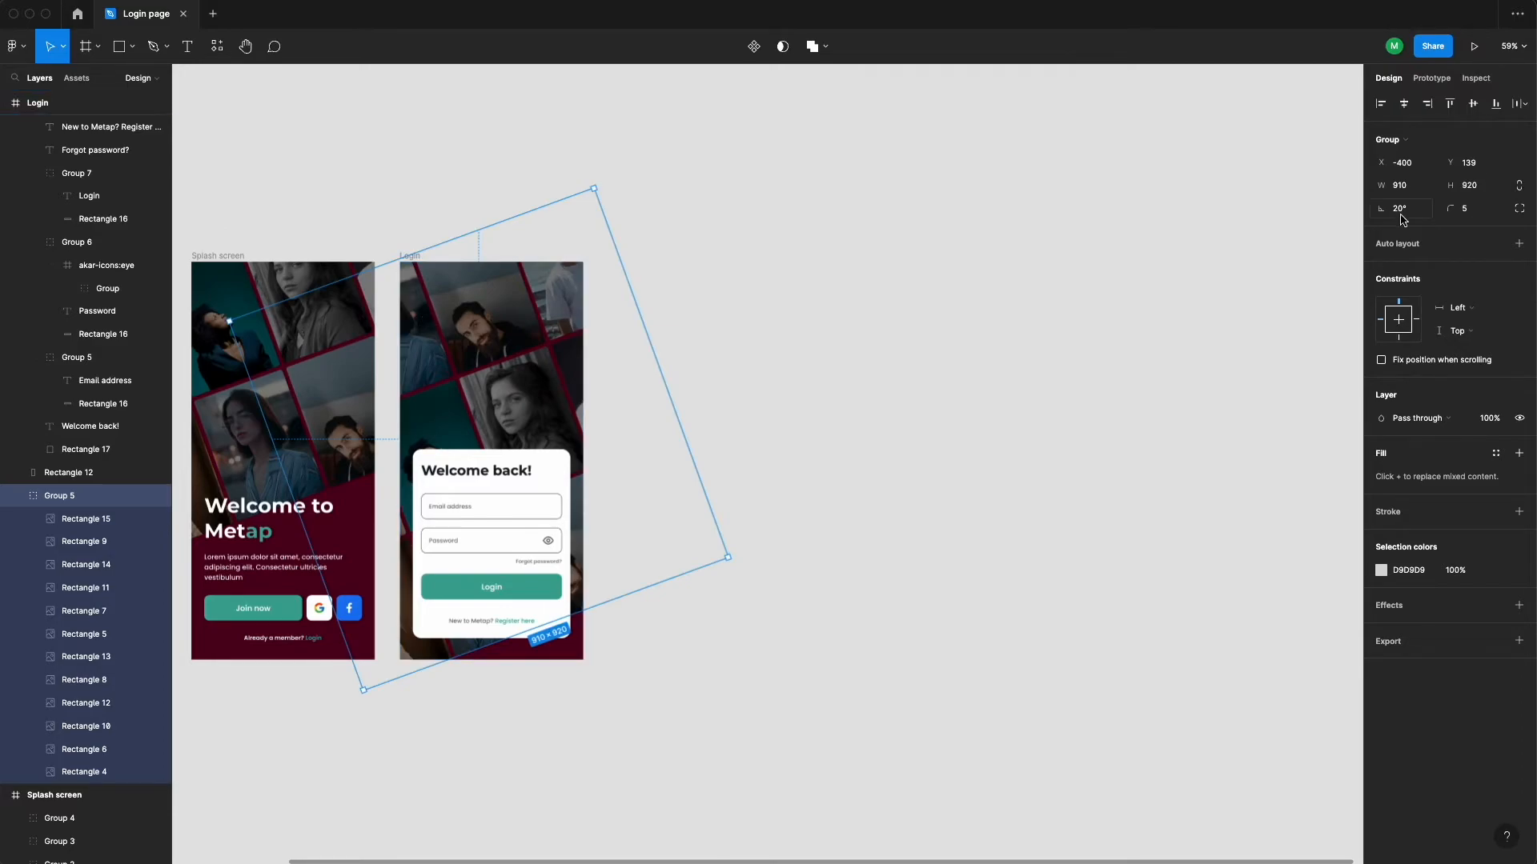
type("10")
key("Return")
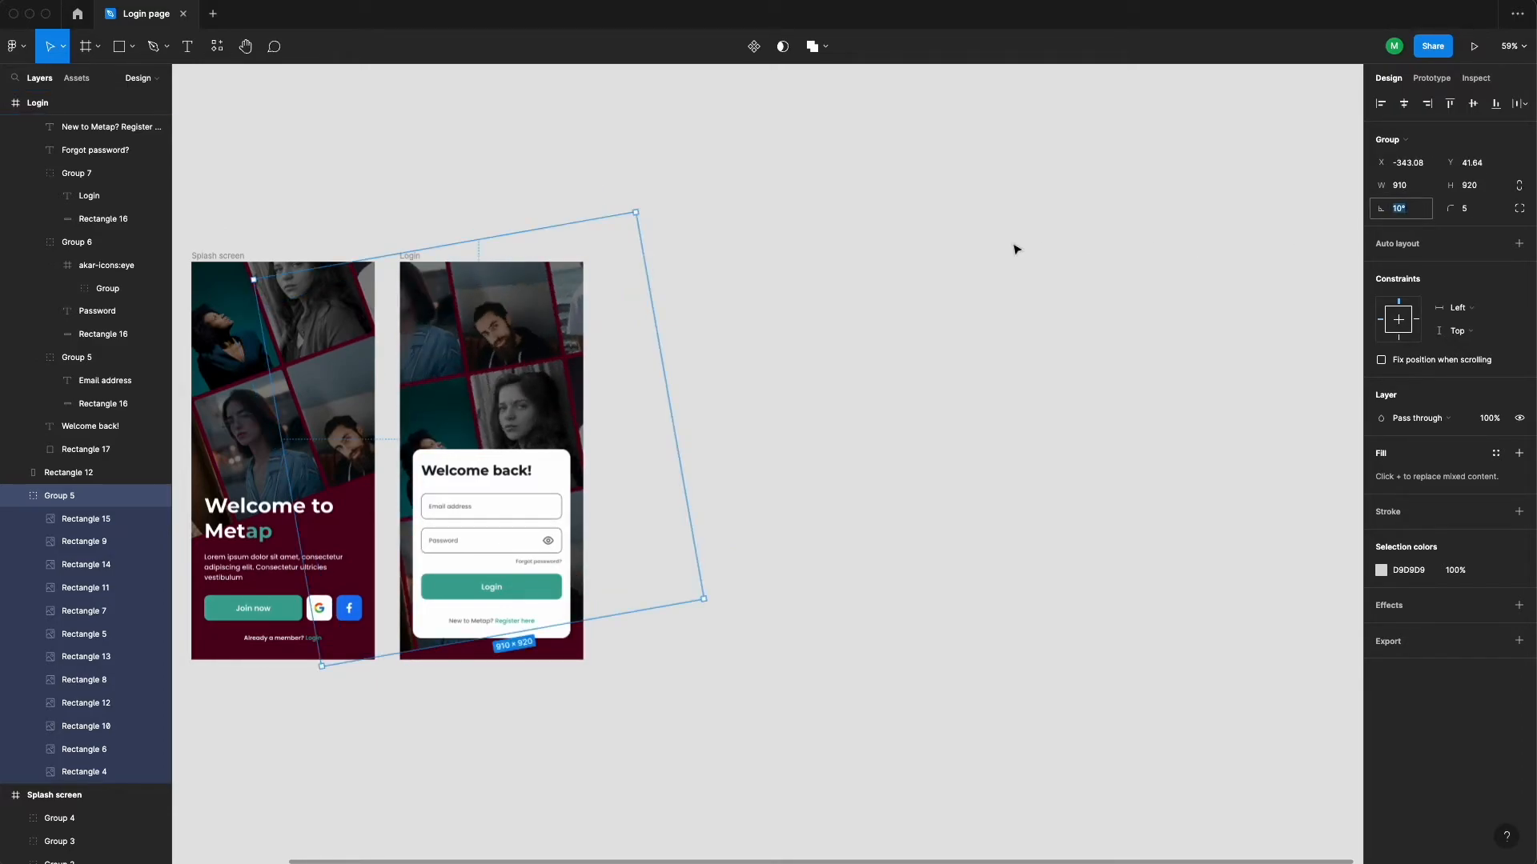
key("ctrl+z")
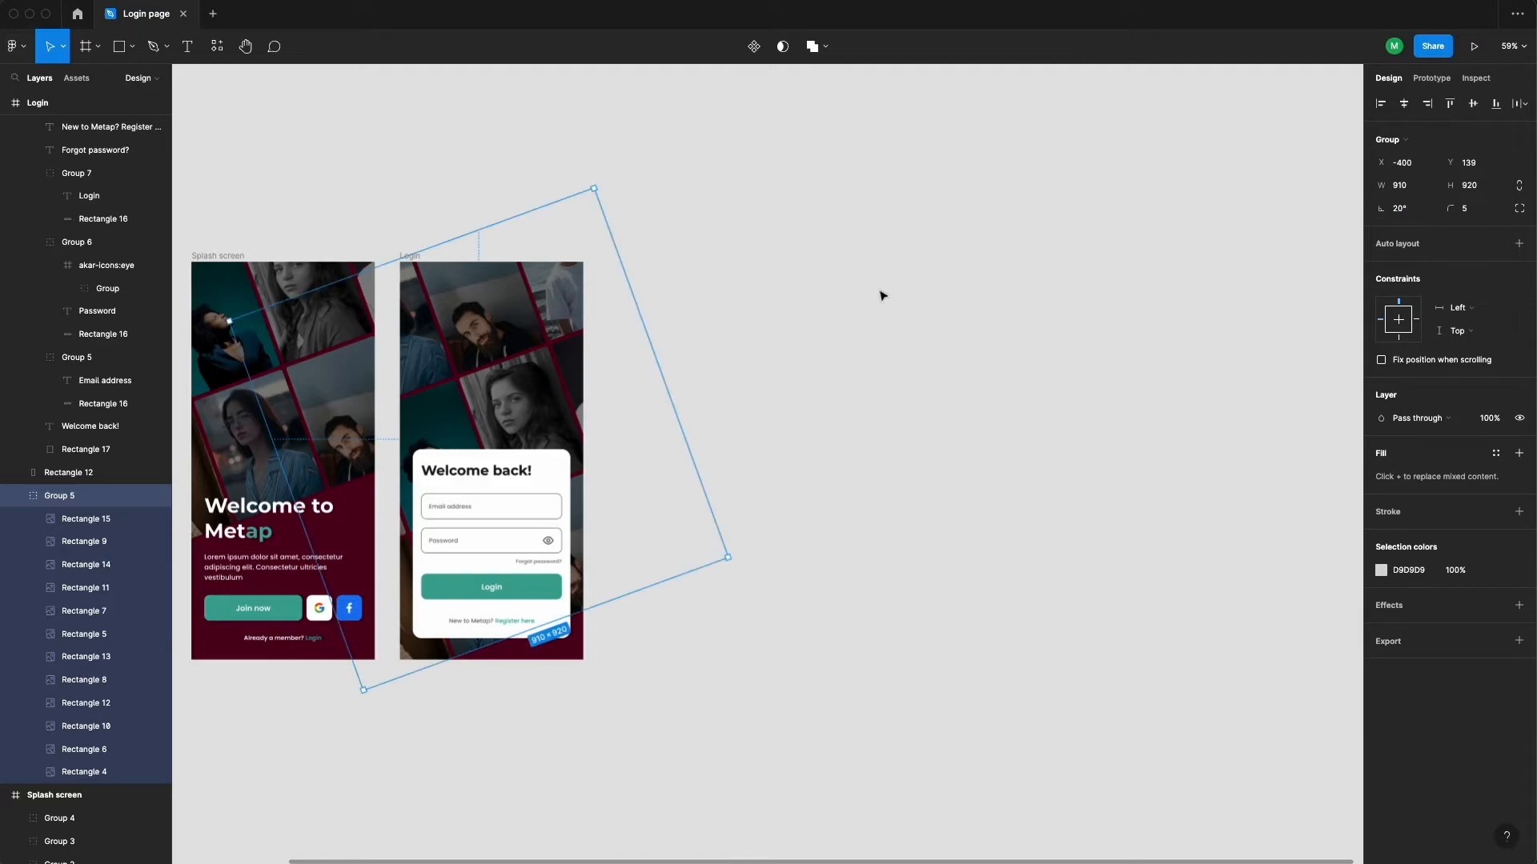
Nudge the Login frame's photo collage to X -290, Y 119
key("shift+Down")
key("shift+Down")
key("shift+Right")
key("shift+Right")
key("shift+Right")
key("shift+Right")
key("shift+Right")
key("shift+Right")
key("shift+Right")
key("shift+Right")
key("shift+Right")
key("shift+Right")
key("shift+Right")
key("shift+Up")
key("shift+Up")
key("shift+Up")
key("shift+Up")
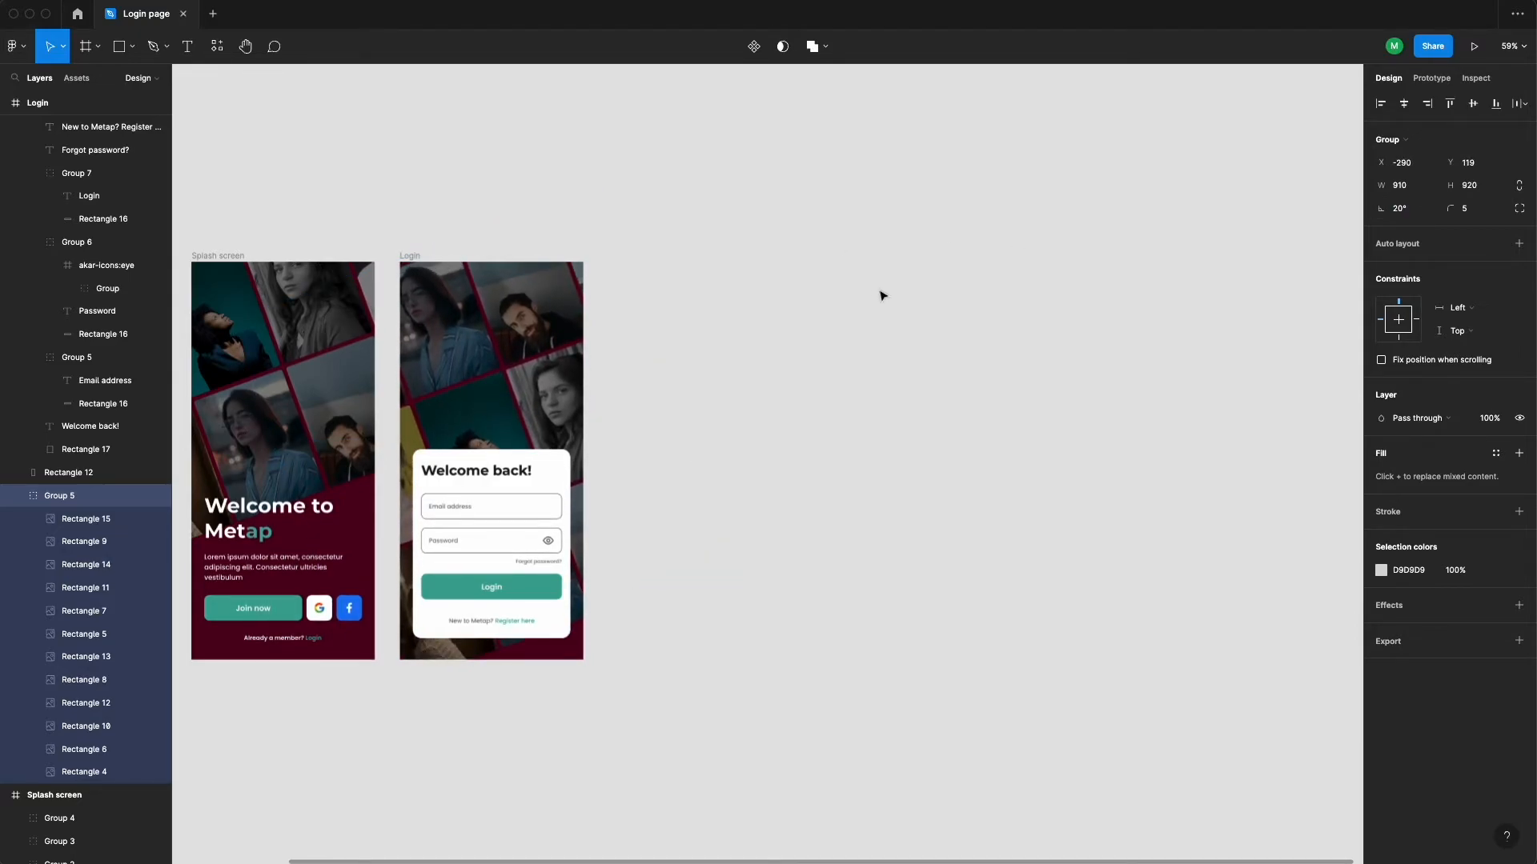
left_click(889, 458)
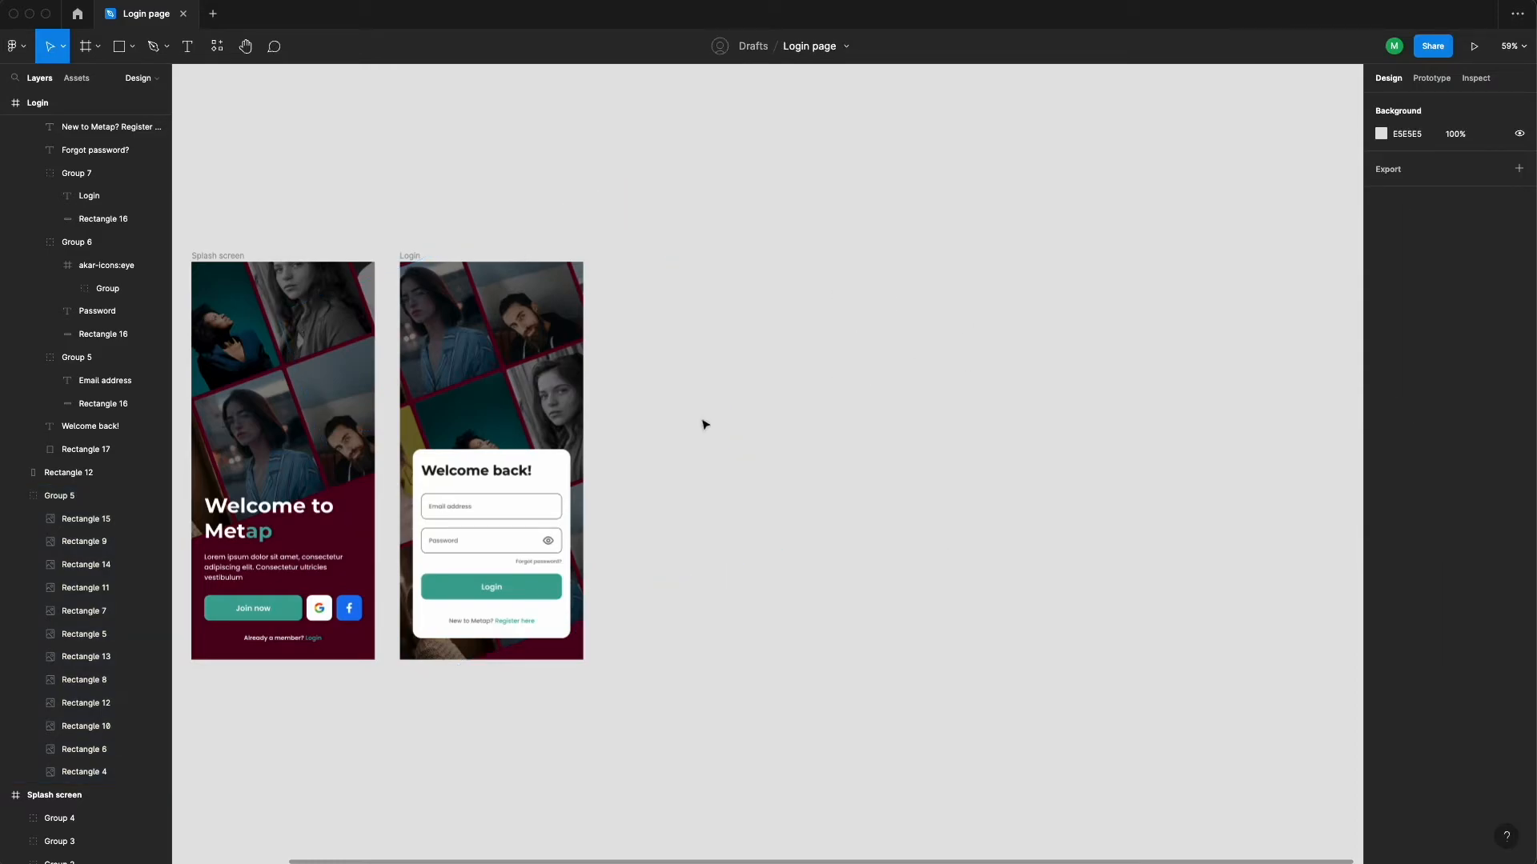
Duplicate the Login frame and rename the copy as Register
scroll(737, 410, "down", 5)
scroll(720, 368, "right", 1)
left_click(486, 342)
scroll(529, 378, "up", 4)
key("super+d")
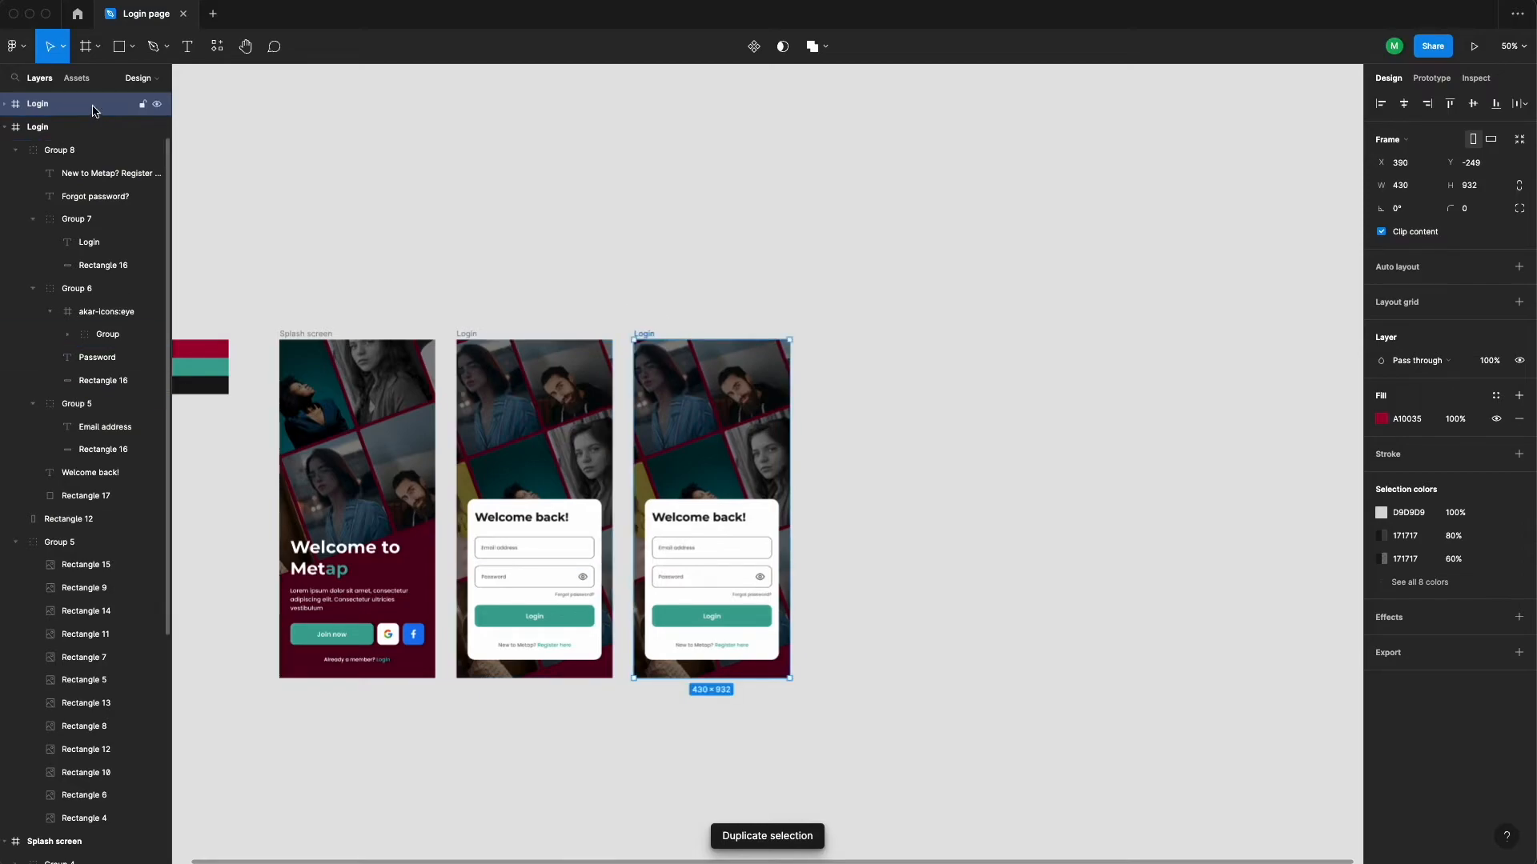
key("super+r")
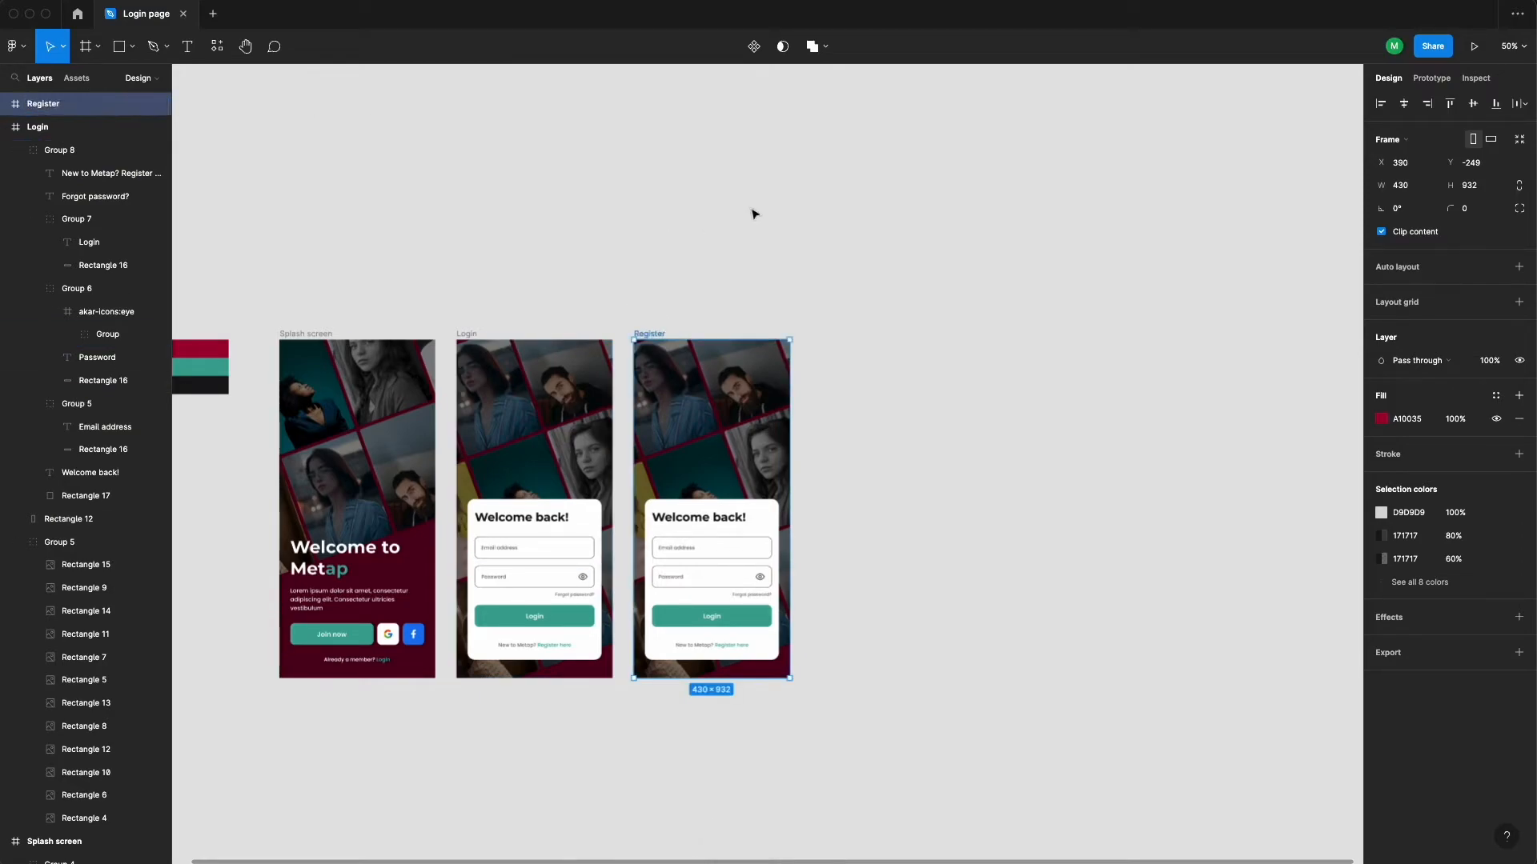
left_click(747, 218)
Nudge the Register frame's photo collage left to X -390
scroll(724, 419, "up", 3)
left_click_drag(830, 524, 888, 445)
left_click(651, 249)
left_click(6, 104)
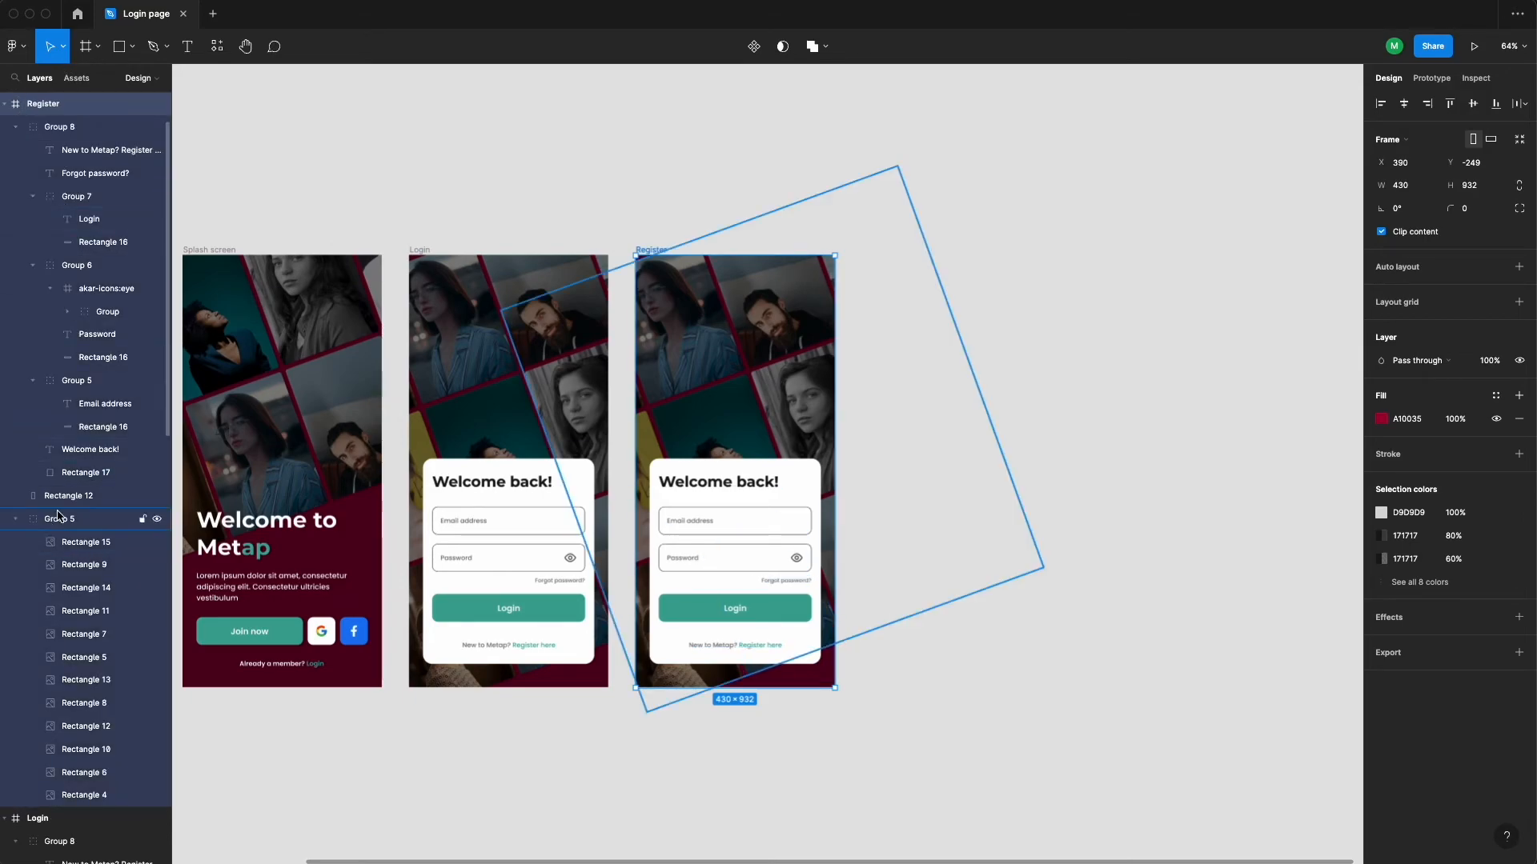
left_click(60, 519)
key("shift+Left")
key("shift+Left")
key("shift+Left")
key("shift+Left")
key("shift+Left")
key("shift+Left")
key("shift+Left")
key("shift+Left")
key("shift+Left")
key("shift+Left")
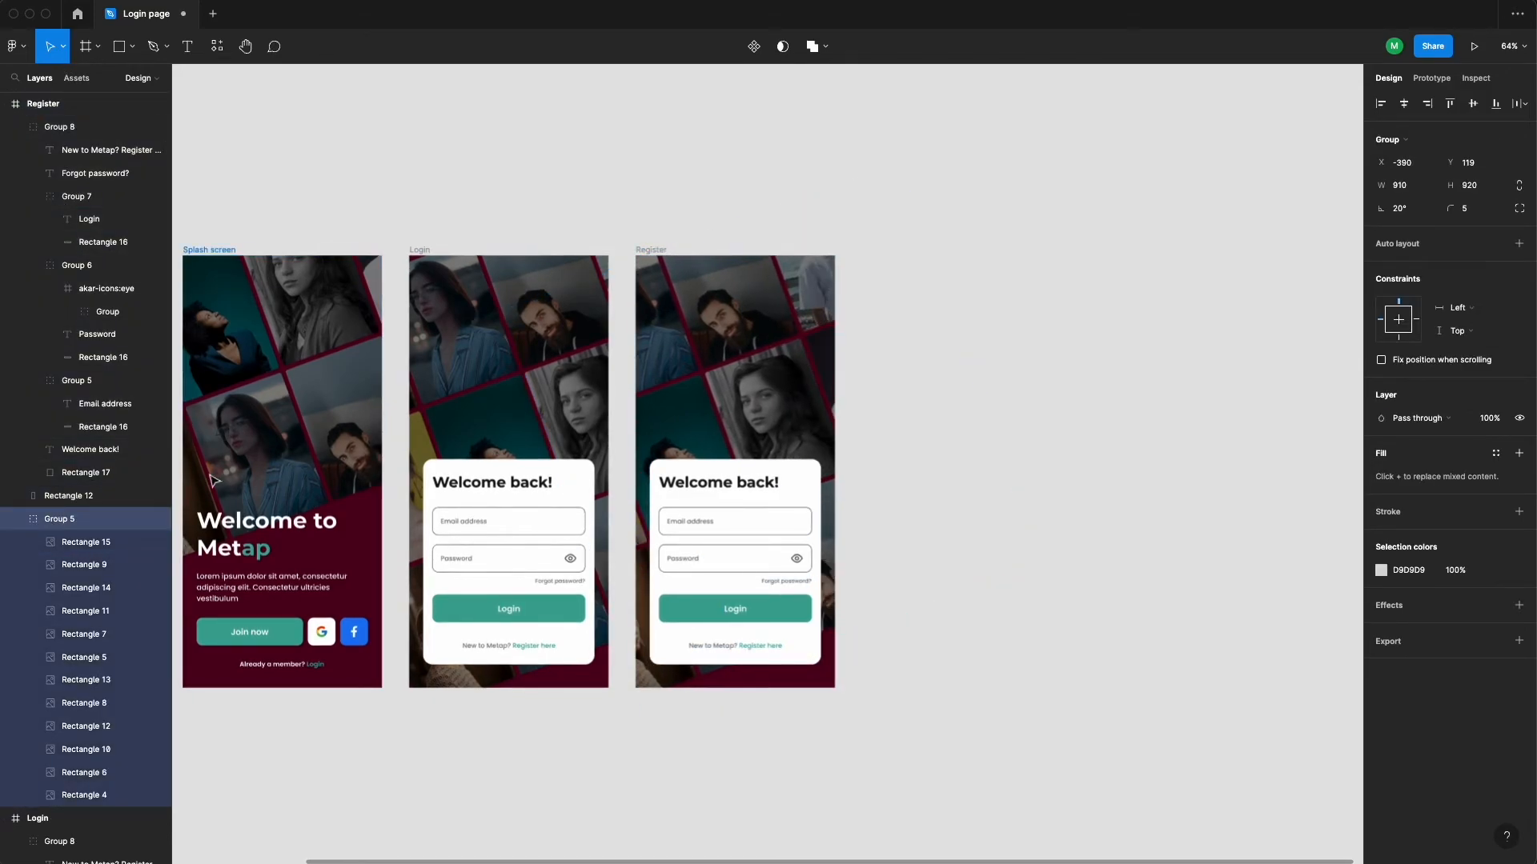
Reposition the Register frame's photo collage and scale it up to about 1190 × 1203, at about X -324, Y -121
left_click_drag(560, 340, 775, 340)
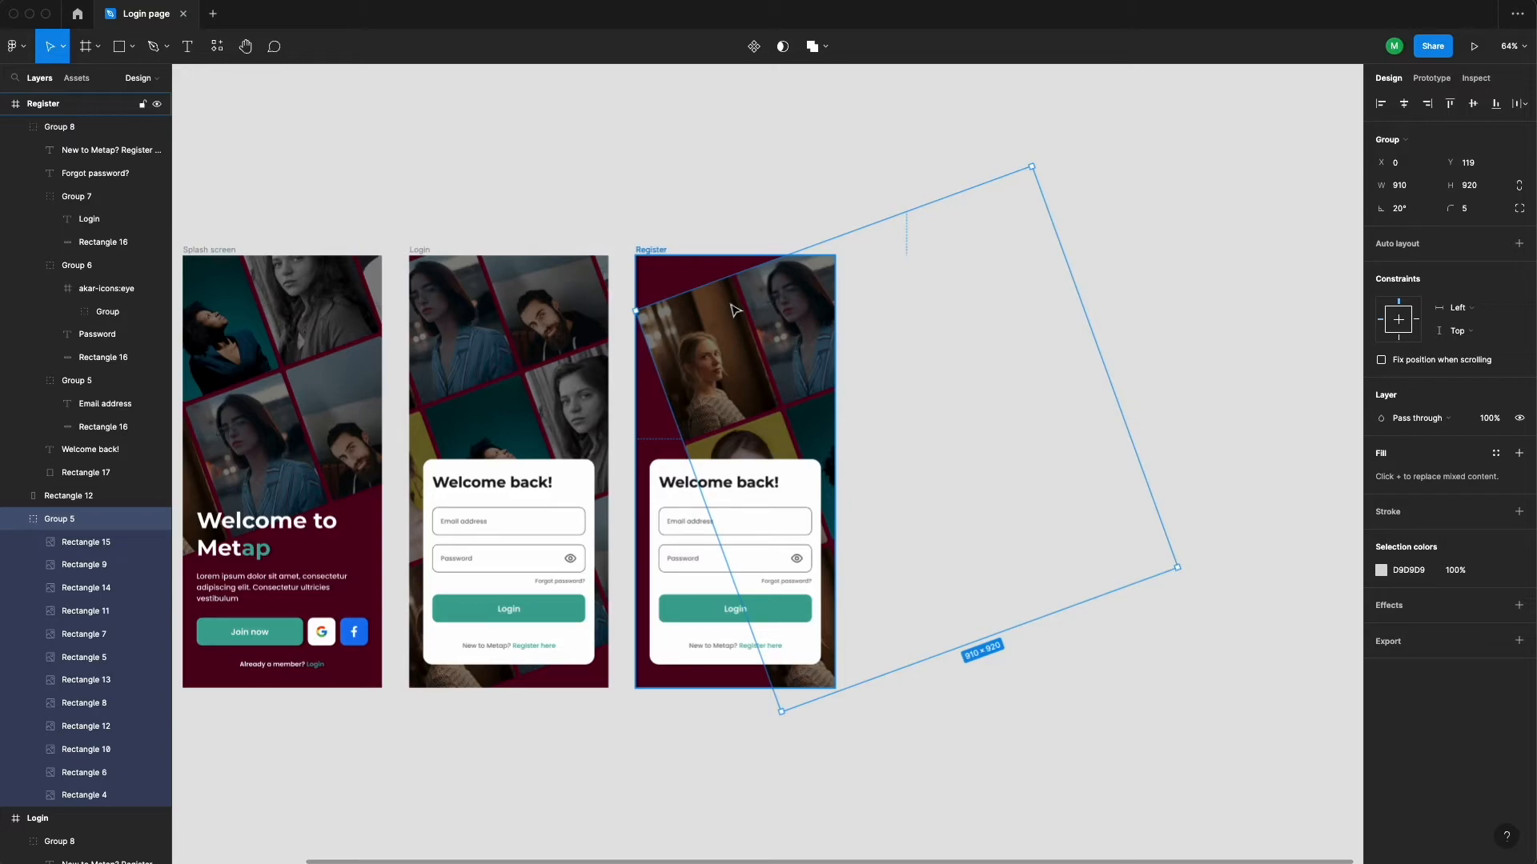
key("shift+Left")
key("shift+Left")
key("shift+Left")
key("shift+Left")
key("shift+Left")
key("shift+Left")
key("shift+Left")
key("shift+Left")
key("shift+Left")
key("shift+Left")
key("shift+Left")
key("shift+Left")
key("shift+Left")
key("shift+Left")
key("shift+Left")
key("shift+Left")
key("shift+Left")
key("shift+Left")
key("shift+Left")
key("shift+Left")
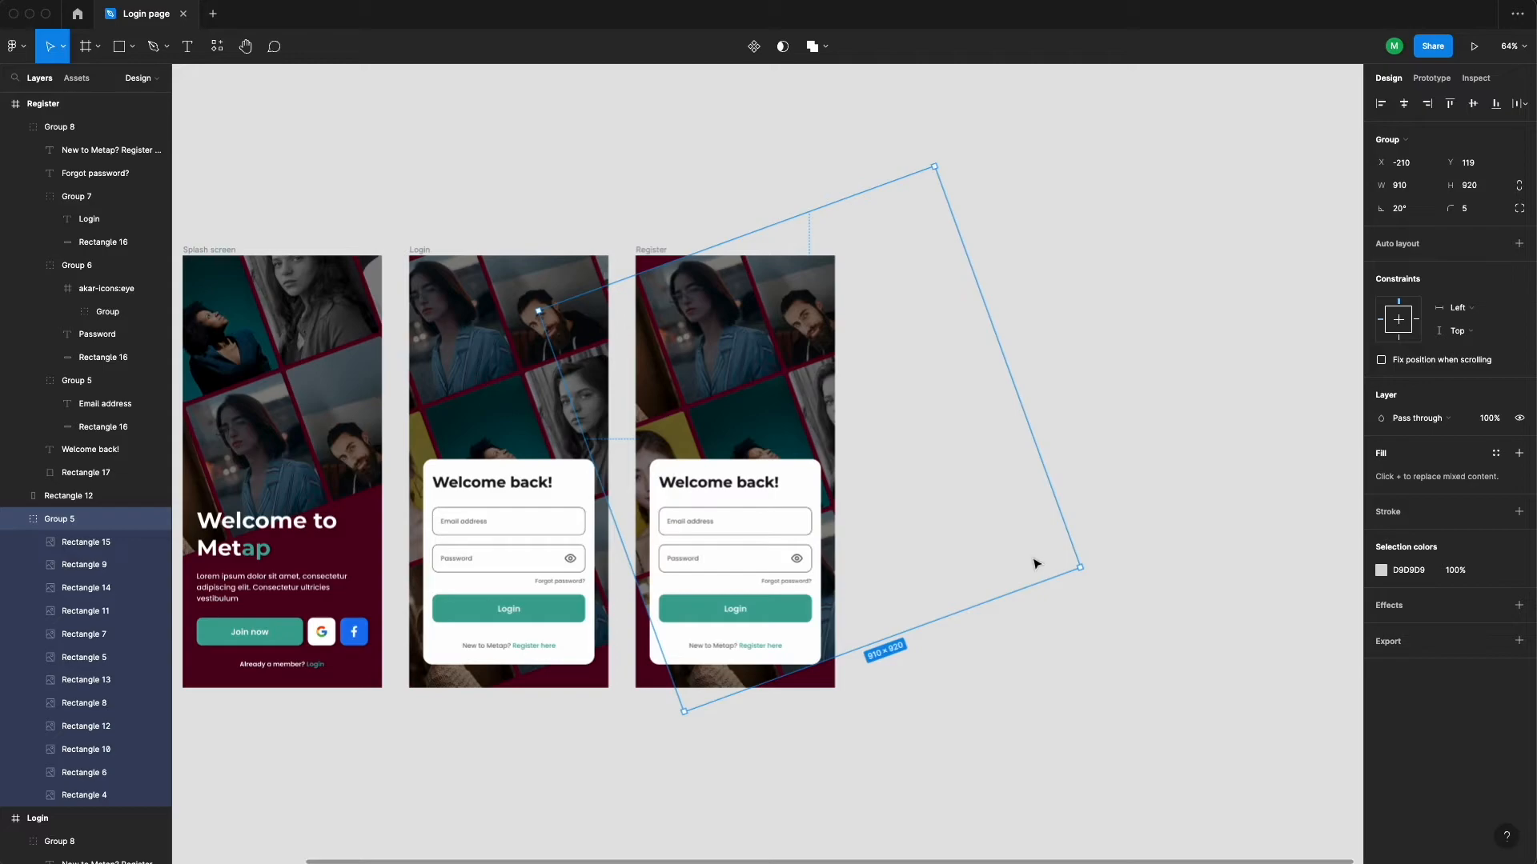
left_click_drag(1084, 573, 978, 485)
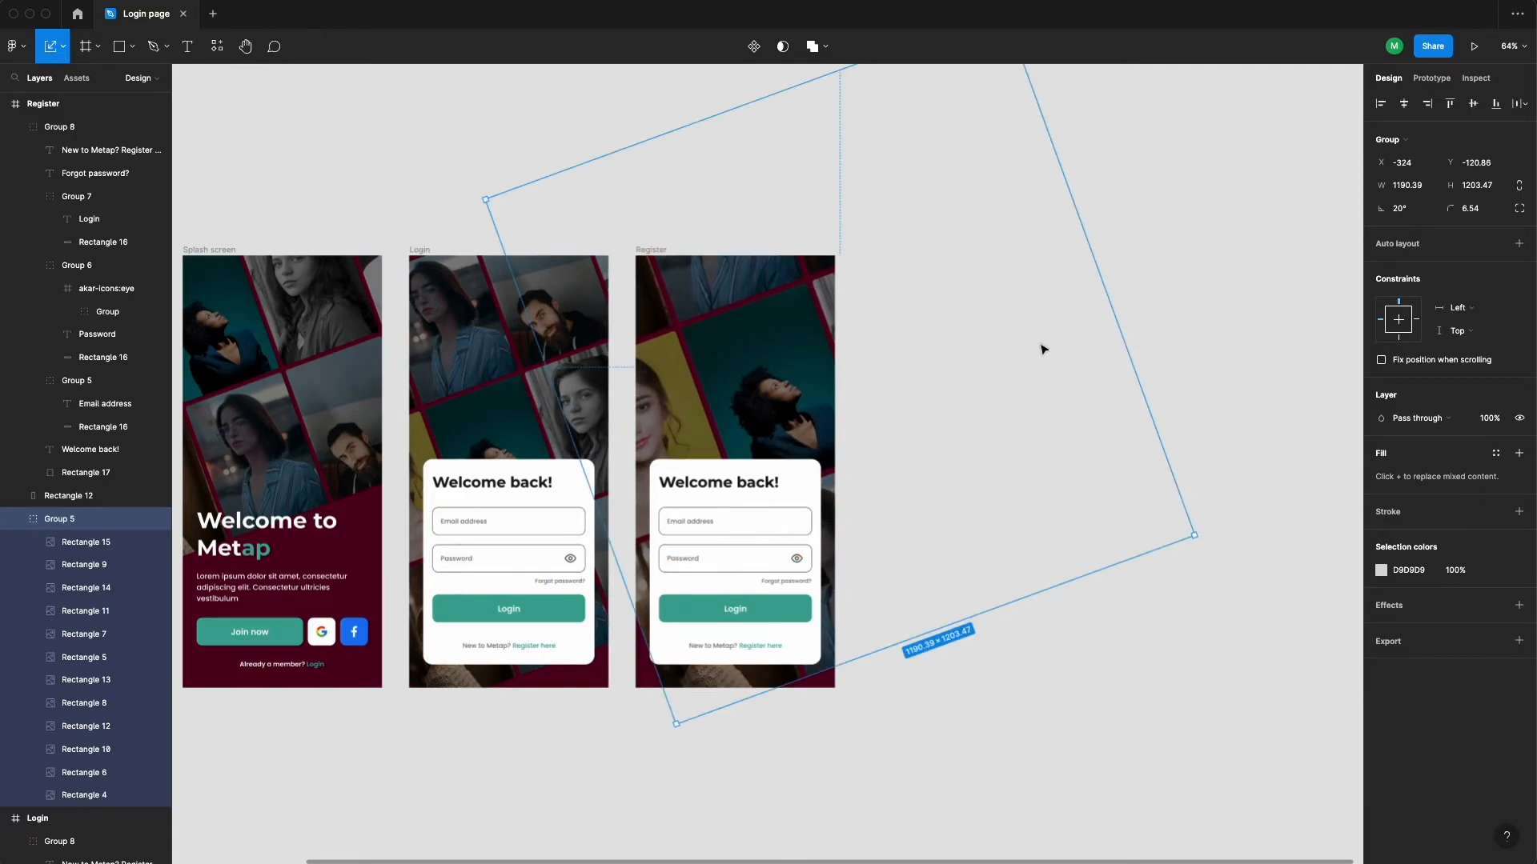
left_click(1153, 265)
Scale up the Login frame's photo collage and reposition it so different photos show above the card
left_click(419, 249)
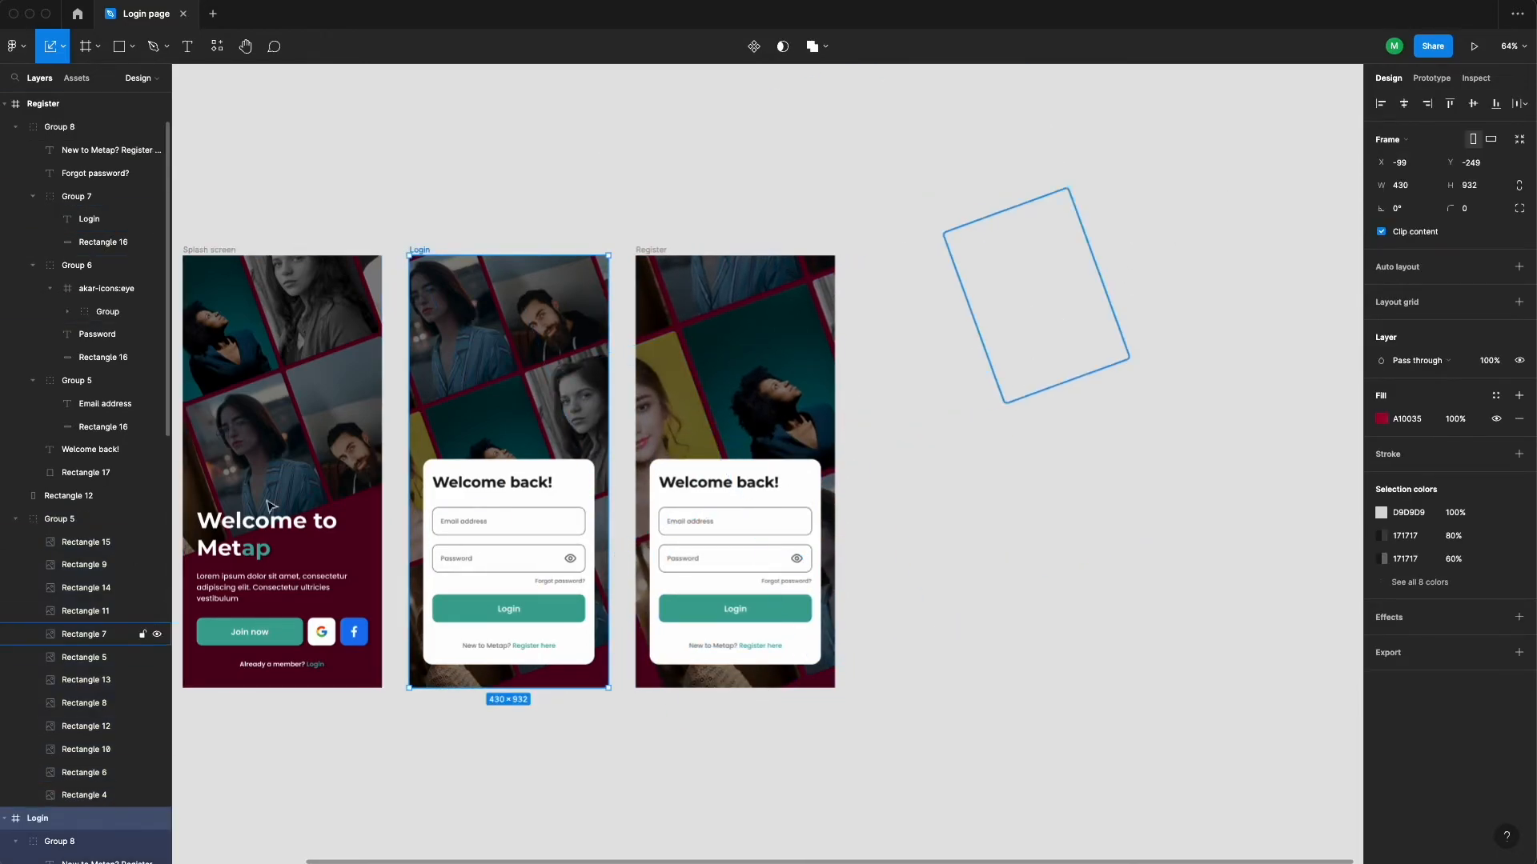
scroll(162, 773, "down", 3)
scroll(162, 773, "down", 5)
left_click(72, 694)
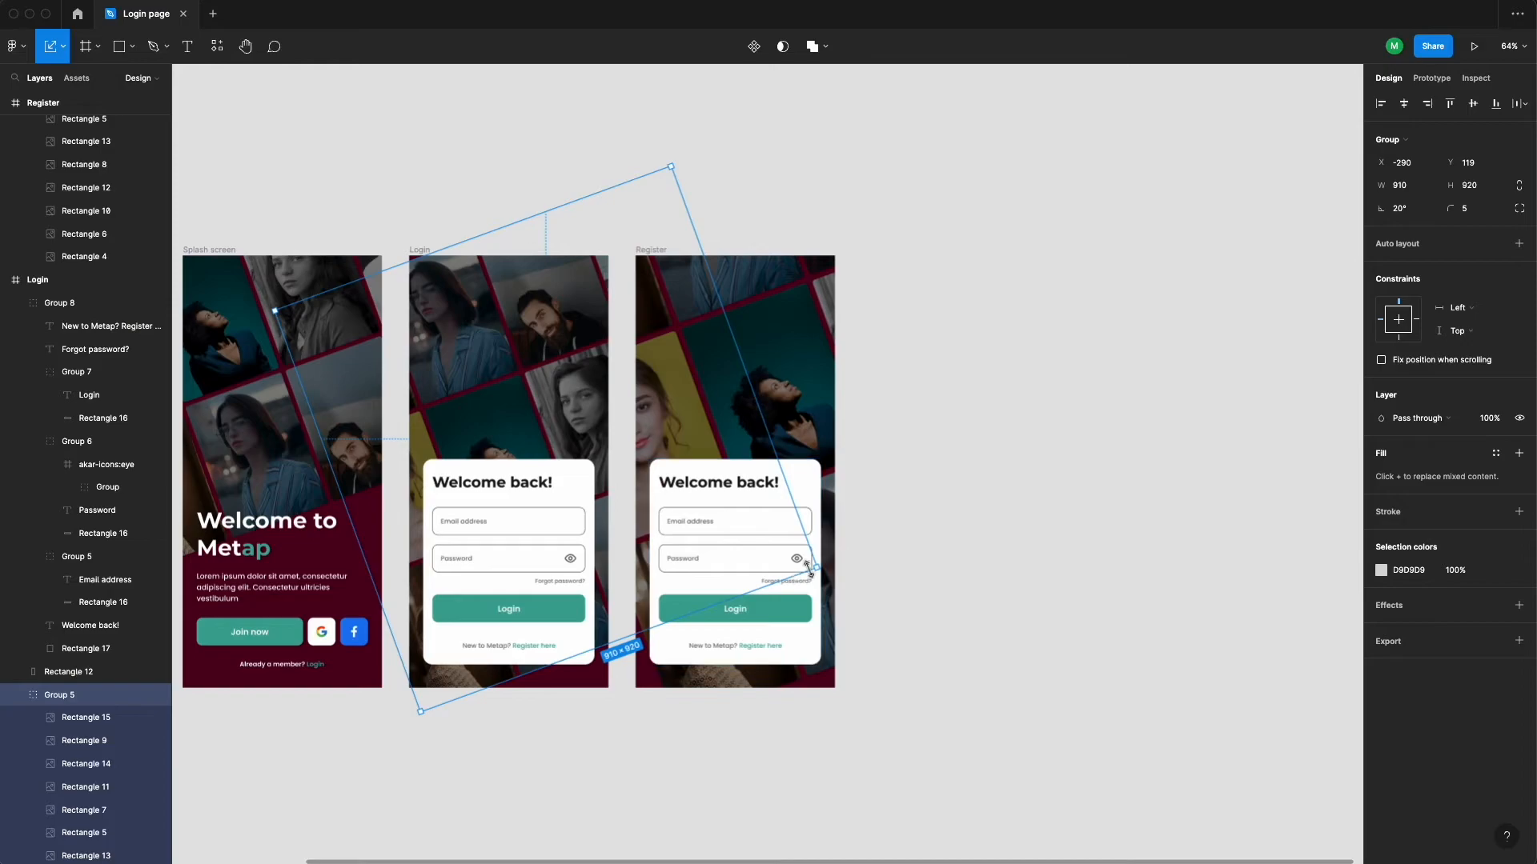
left_click_drag(815, 568, 981, 645)
left_click_drag(550, 376, 487, 301)
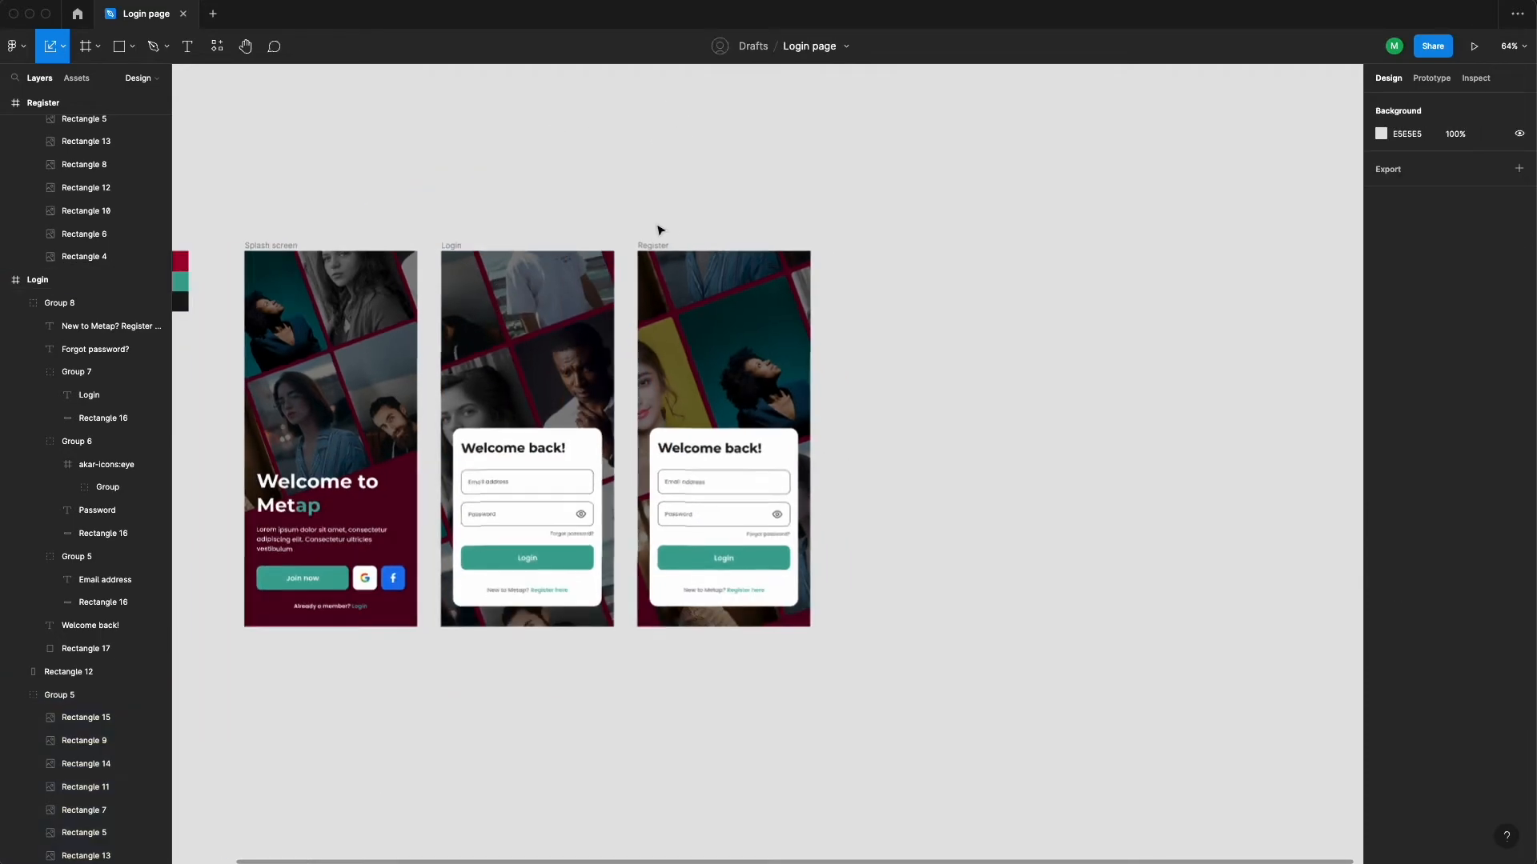
Change the heading on the Register card to "Join us"
left_click_drag(1028, 361, 855, 384)
scroll(543, 460, "up", 5)
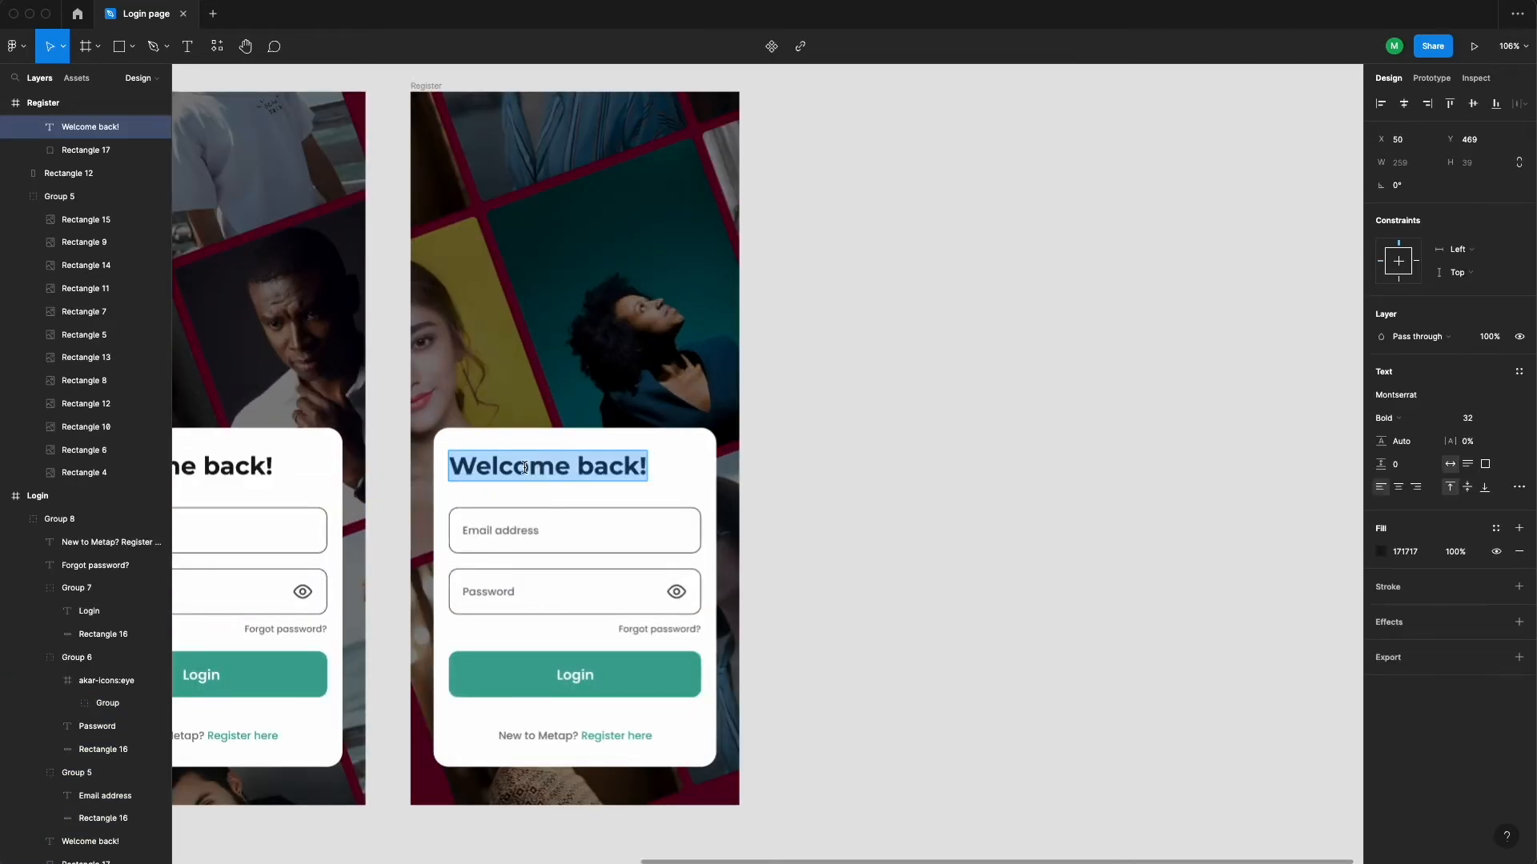
type("Joi")
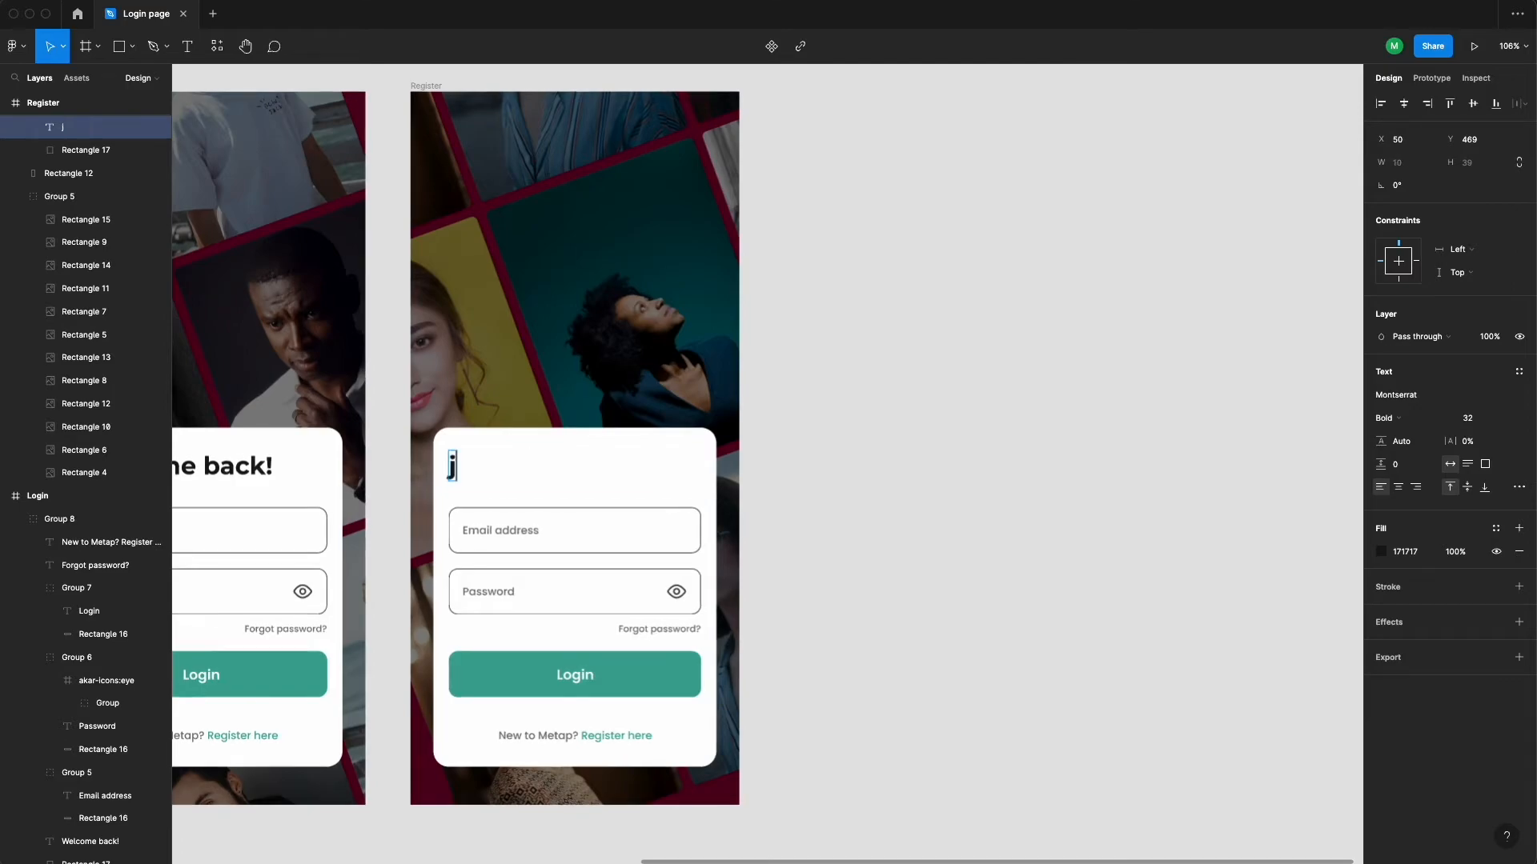
key("BackSpace")
key("BackSpace")
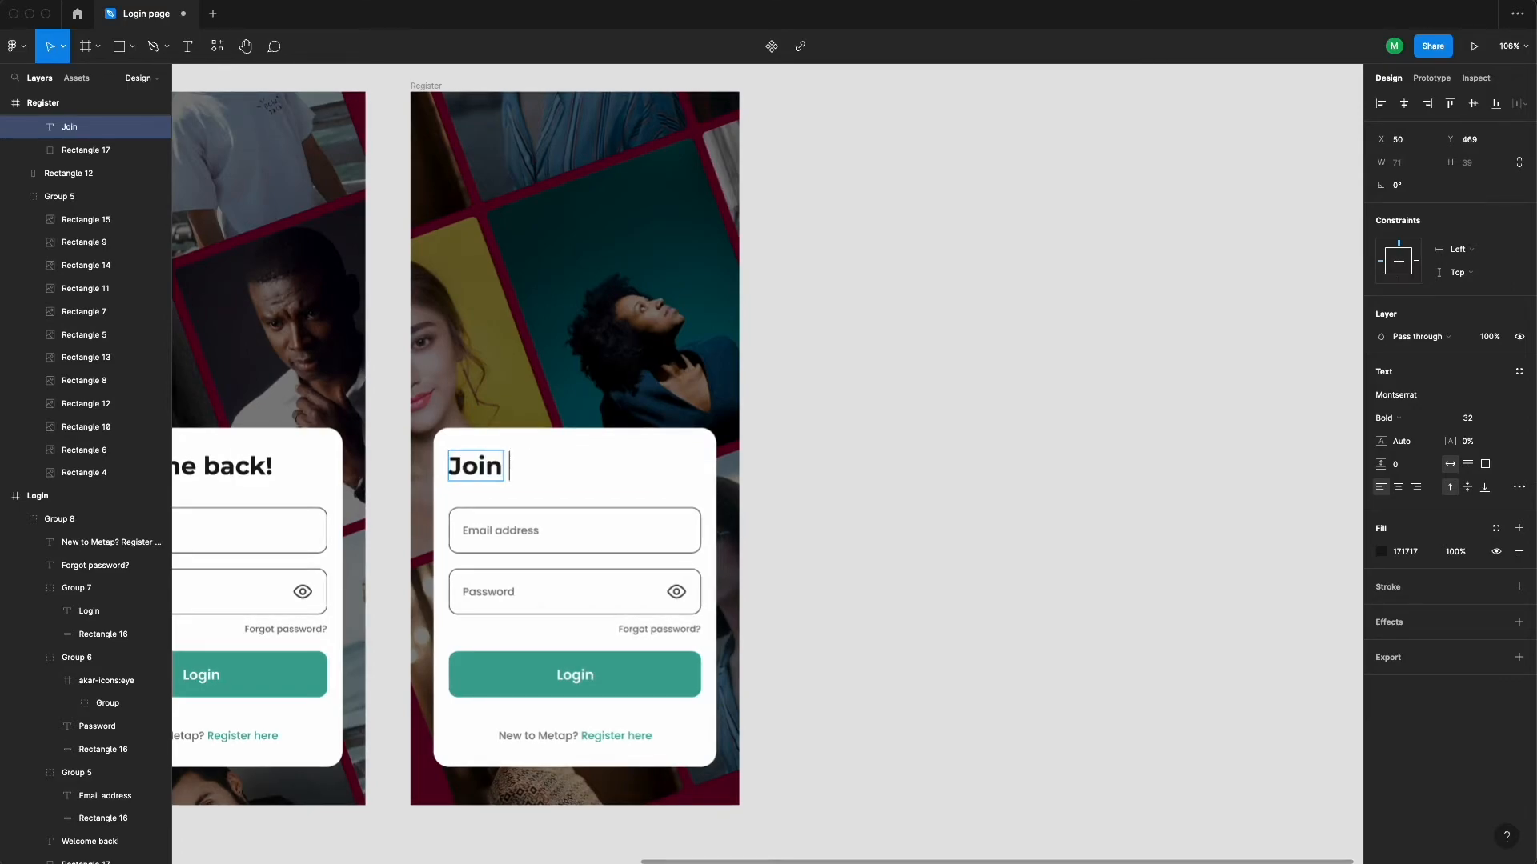
left_click(884, 461)
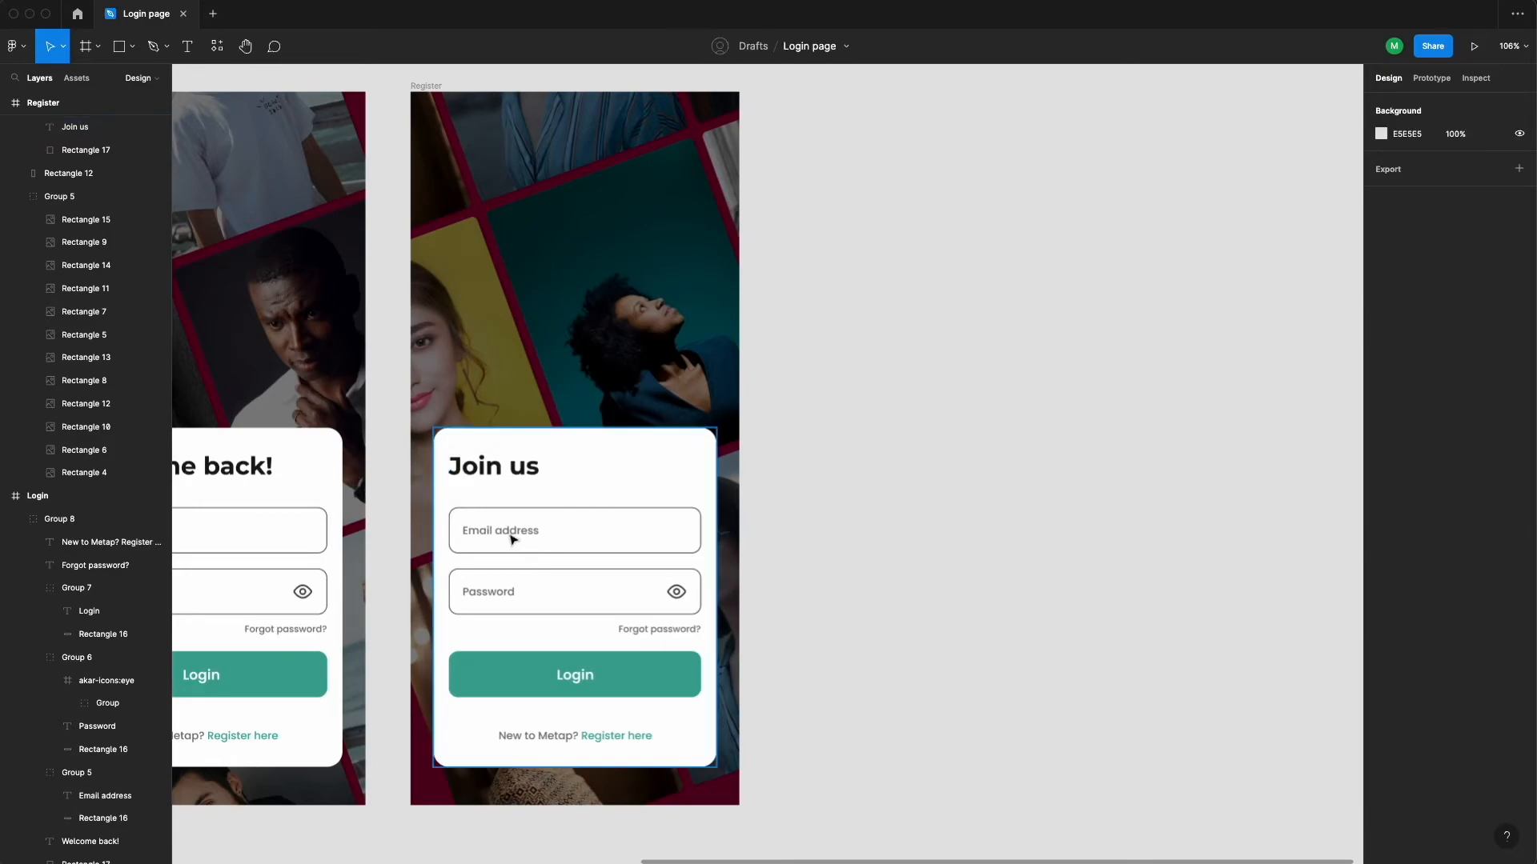
Set the Register card's white background height to 503 and move the whole form group up in the frame
left_click(507, 539)
left_click(1019, 538)
scroll(1027, 537, "down", 3)
scroll(1027, 536, "up", 2)
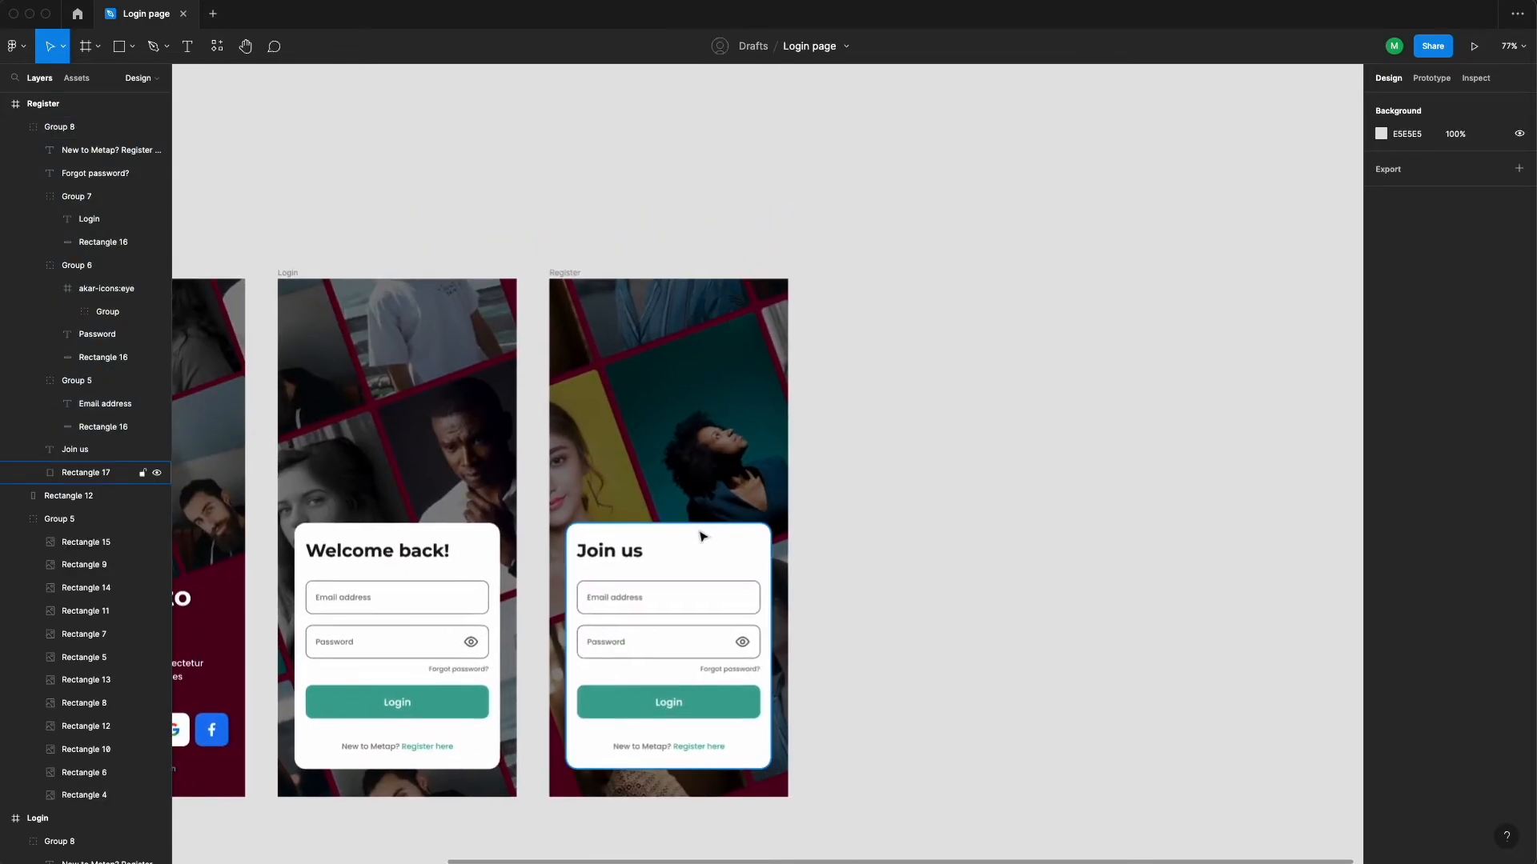
left_click(1469, 162)
type("503")
key("Return")
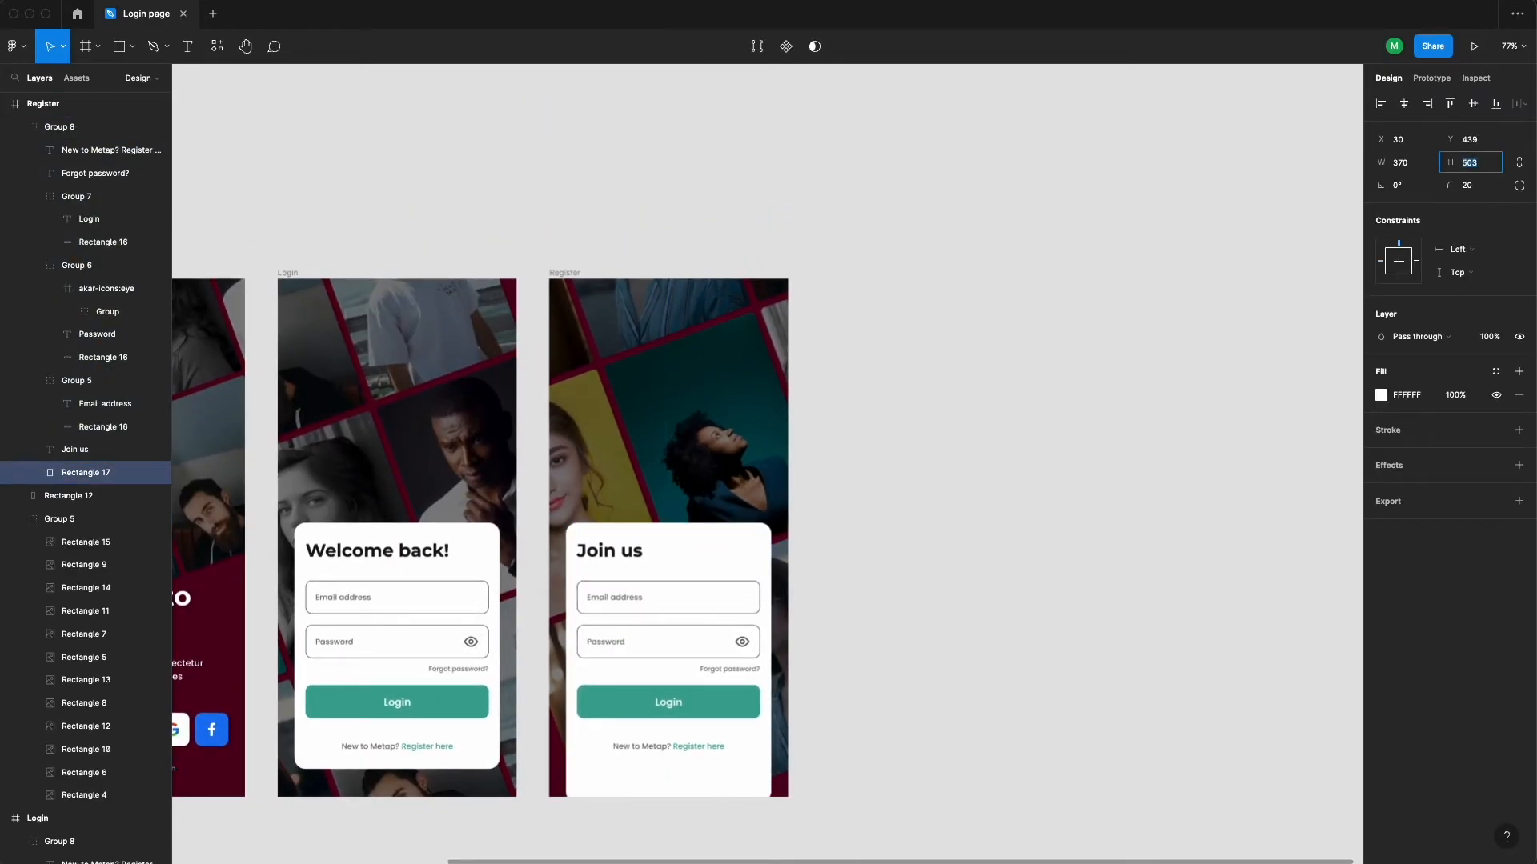
left_click(1170, 371)
left_click_drag(658, 694, 644, 631)
left_click(864, 644)
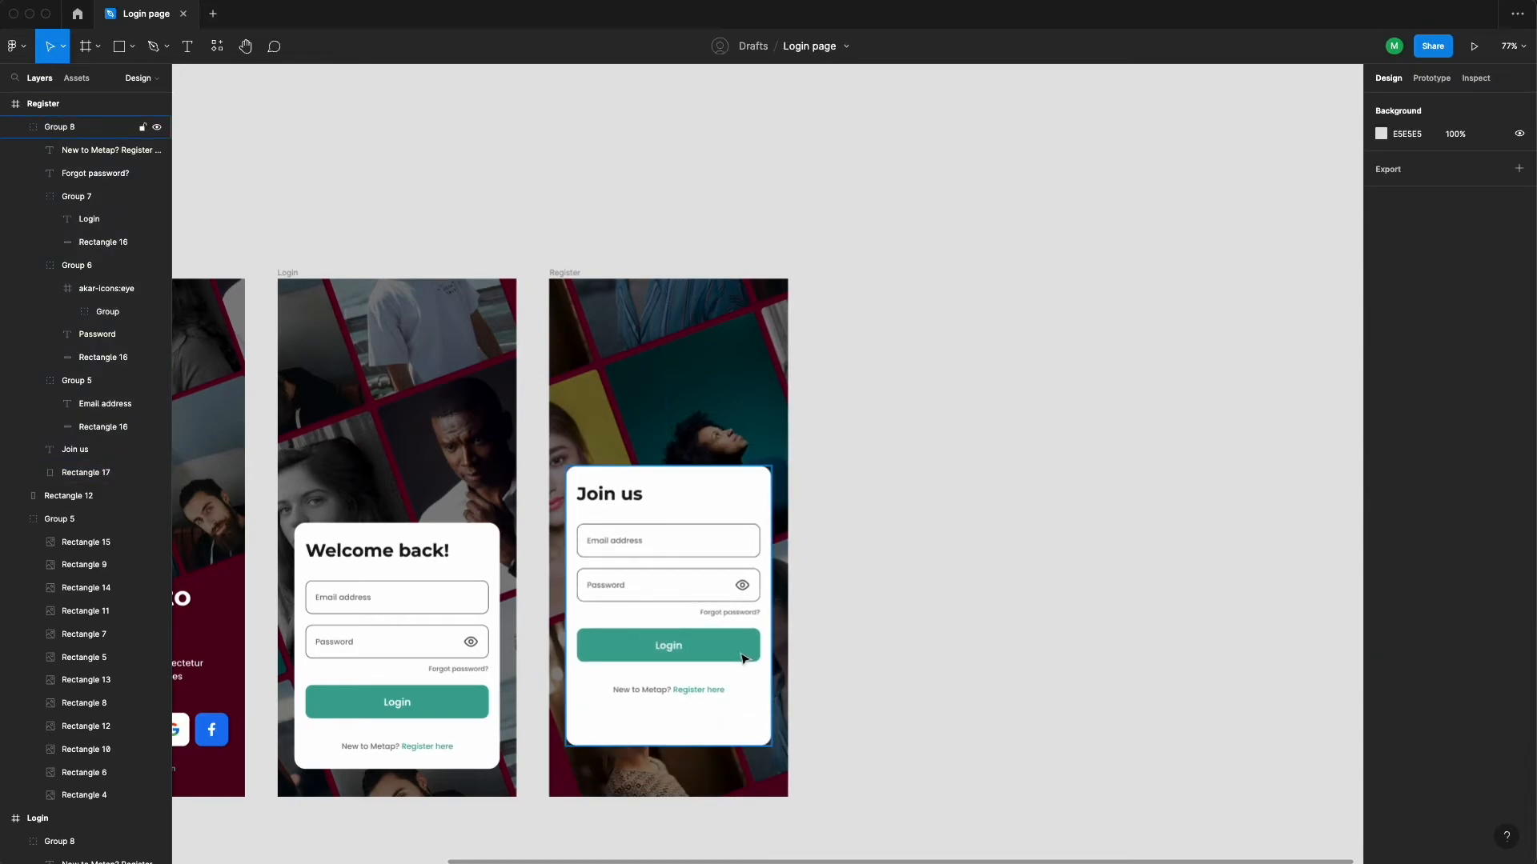
Move the Register card's email and password fields, forgot-password text, button and register link down to make room for another field
double_click(739, 655)
left_click(678, 691, "shift")
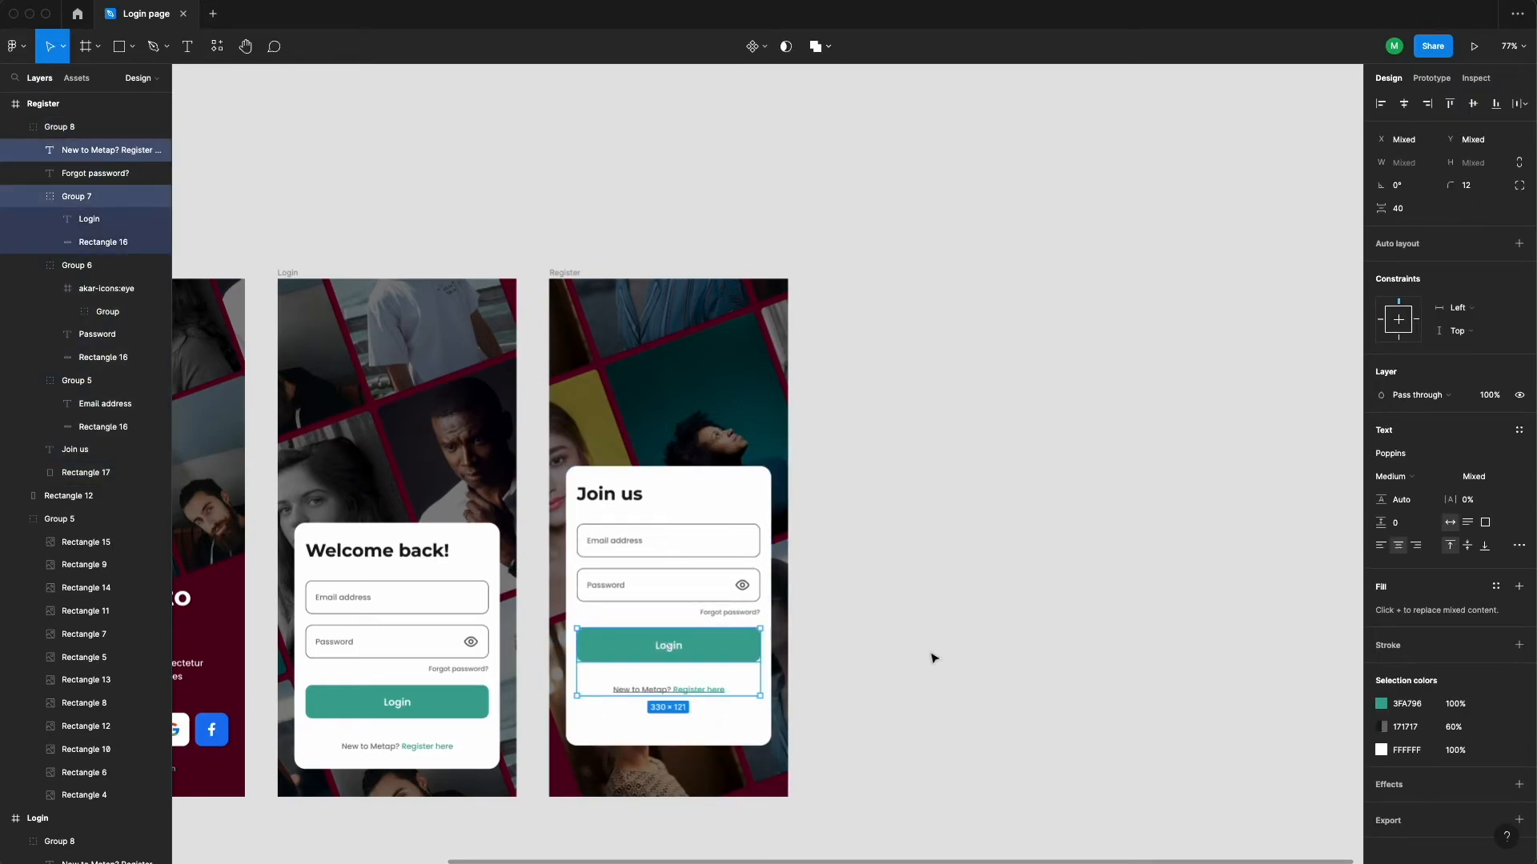
left_click(640, 585, "shift")
left_click(729, 612, "shift")
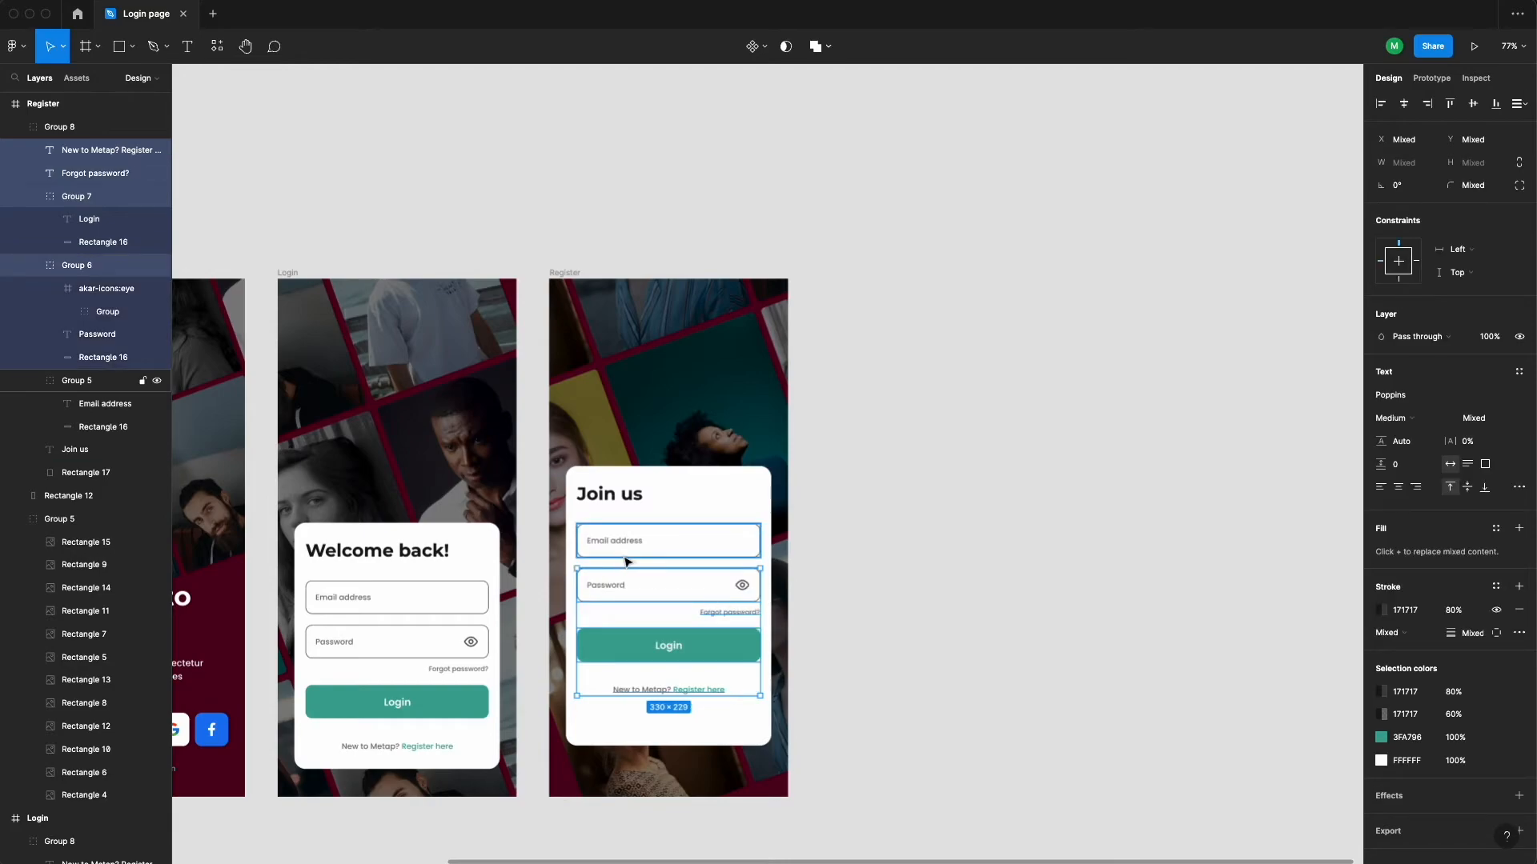
left_click(675, 563, "shift")
left_click_drag(675, 563, 604, 546)
left_click(916, 621)
Duplicate the email field on the Register card, and change the placeholder of the upper copy to "Username"
left_click(603, 583)
left_click(608, 590)
key("super+d")
scroll(599, 539, "up", 5)
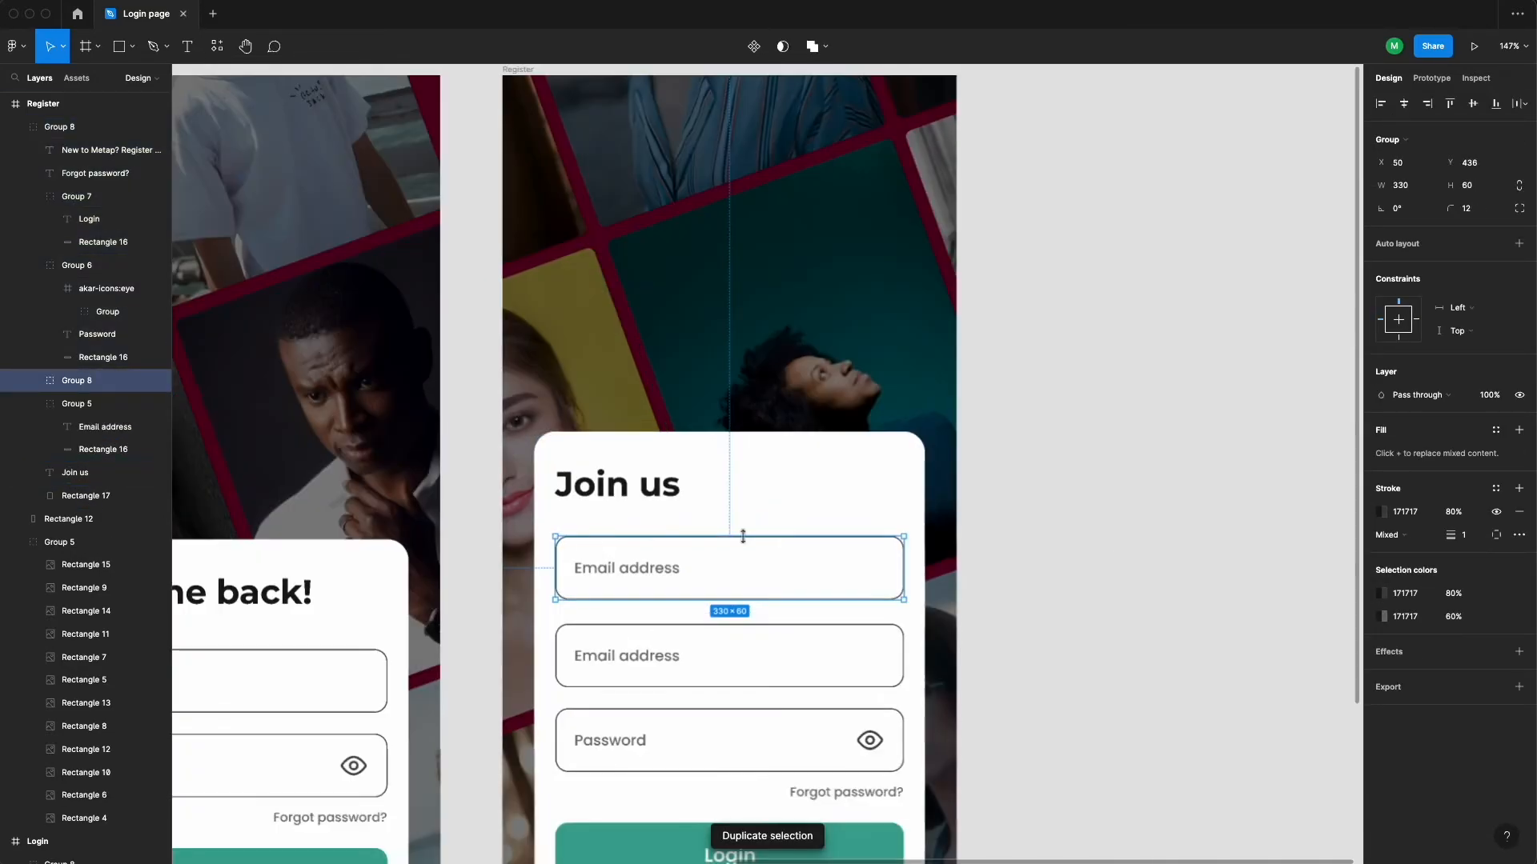
left_click(650, 578)
double_click(650, 577)
type("Username")
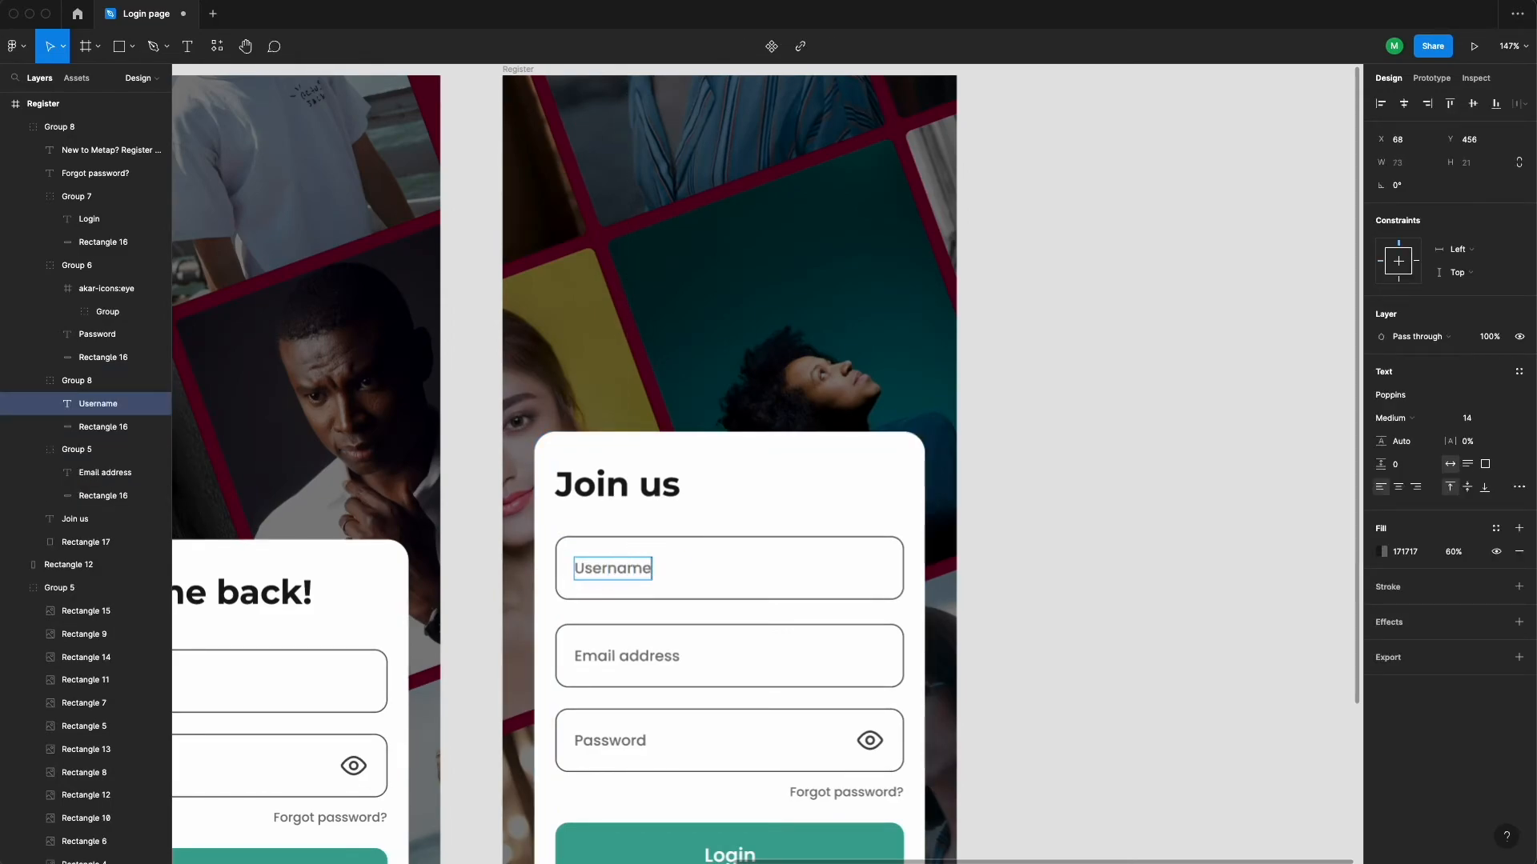
Change the placeholder of the Register card's password field to "Create password"
scroll(611, 549, "down", 3)
double_click(581, 551)
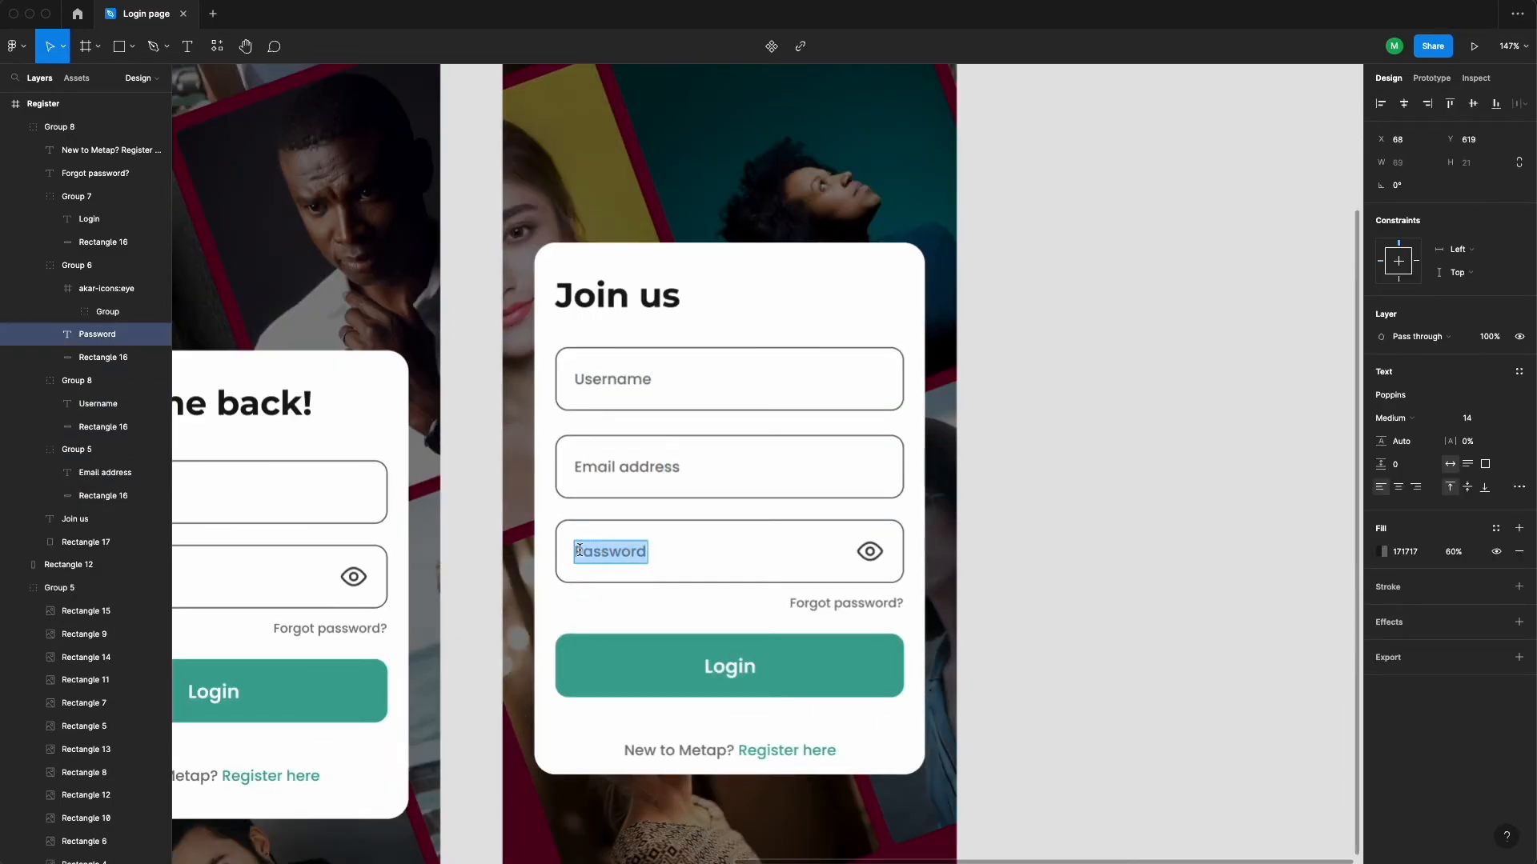
left_click(1149, 526)
Space the Register card's username, email address and create password fields evenly
double_click(621, 464)
left_click(627, 551, "shift")
left_click(628, 392, "shift")
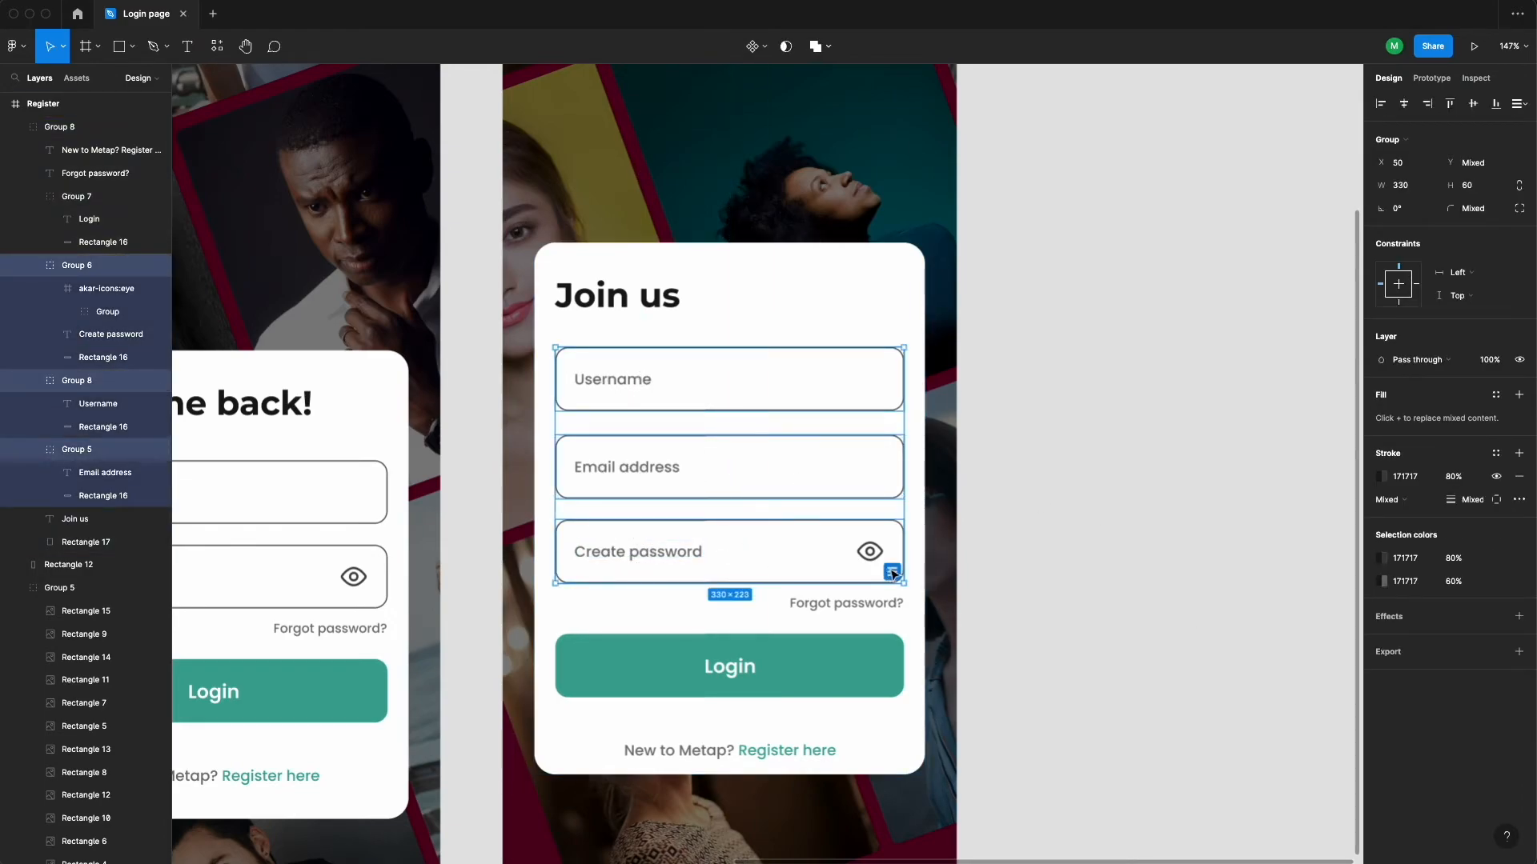
left_click(1081, 456)
Delete the "Forgot password?" text from the Register card
scroll(1080, 457, "right", 3)
double_click(745, 623)
key("Delete")
Change the label of the green button on the Register card to "Register"
left_click(549, 662)
double_click(587, 685)
double_click(587, 685)
type("Register")
left_click(1001, 610)
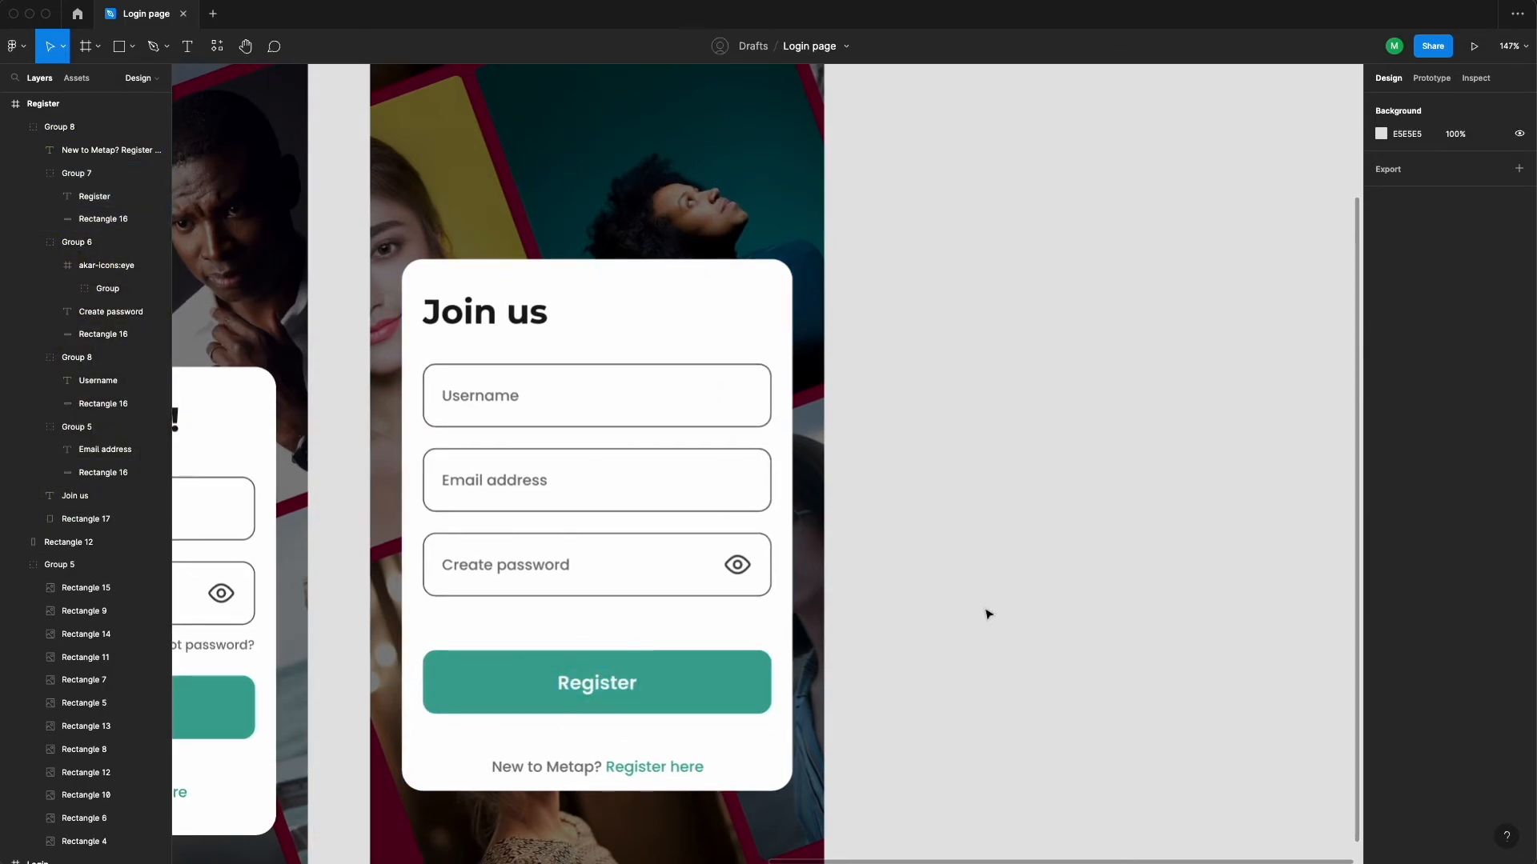
Move the Register button up to Y 686, closer to the create password field
scroll(612, 684, "up", 5)
scroll(612, 684, "down", 5)
left_click(640, 686)
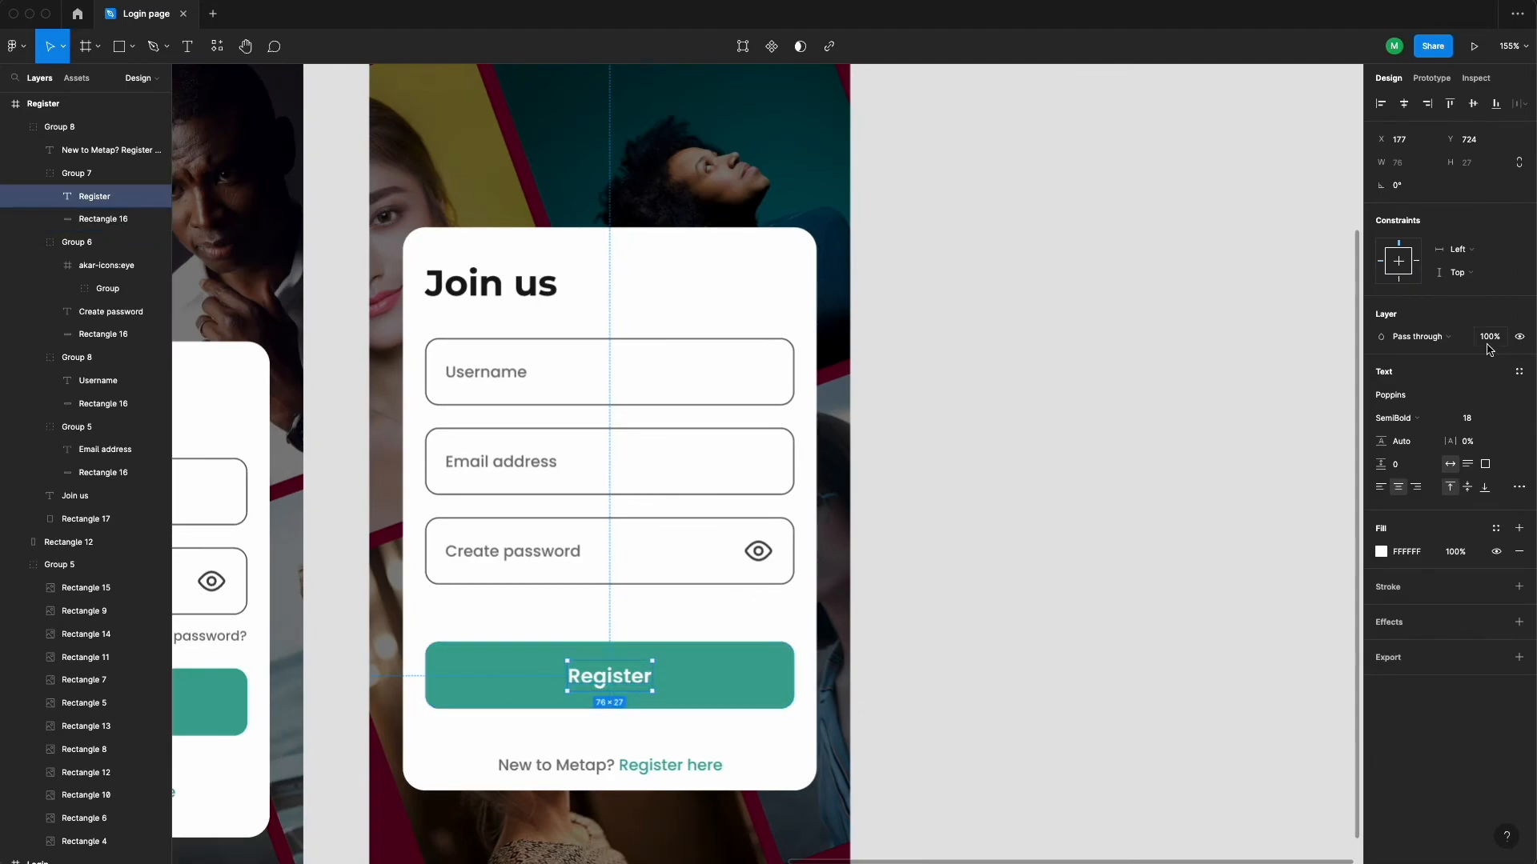
key("Escape")
scroll(483, 695, "down", 5)
scroll(483, 696, "up", 5)
scroll(1030, 652, "right", 2)
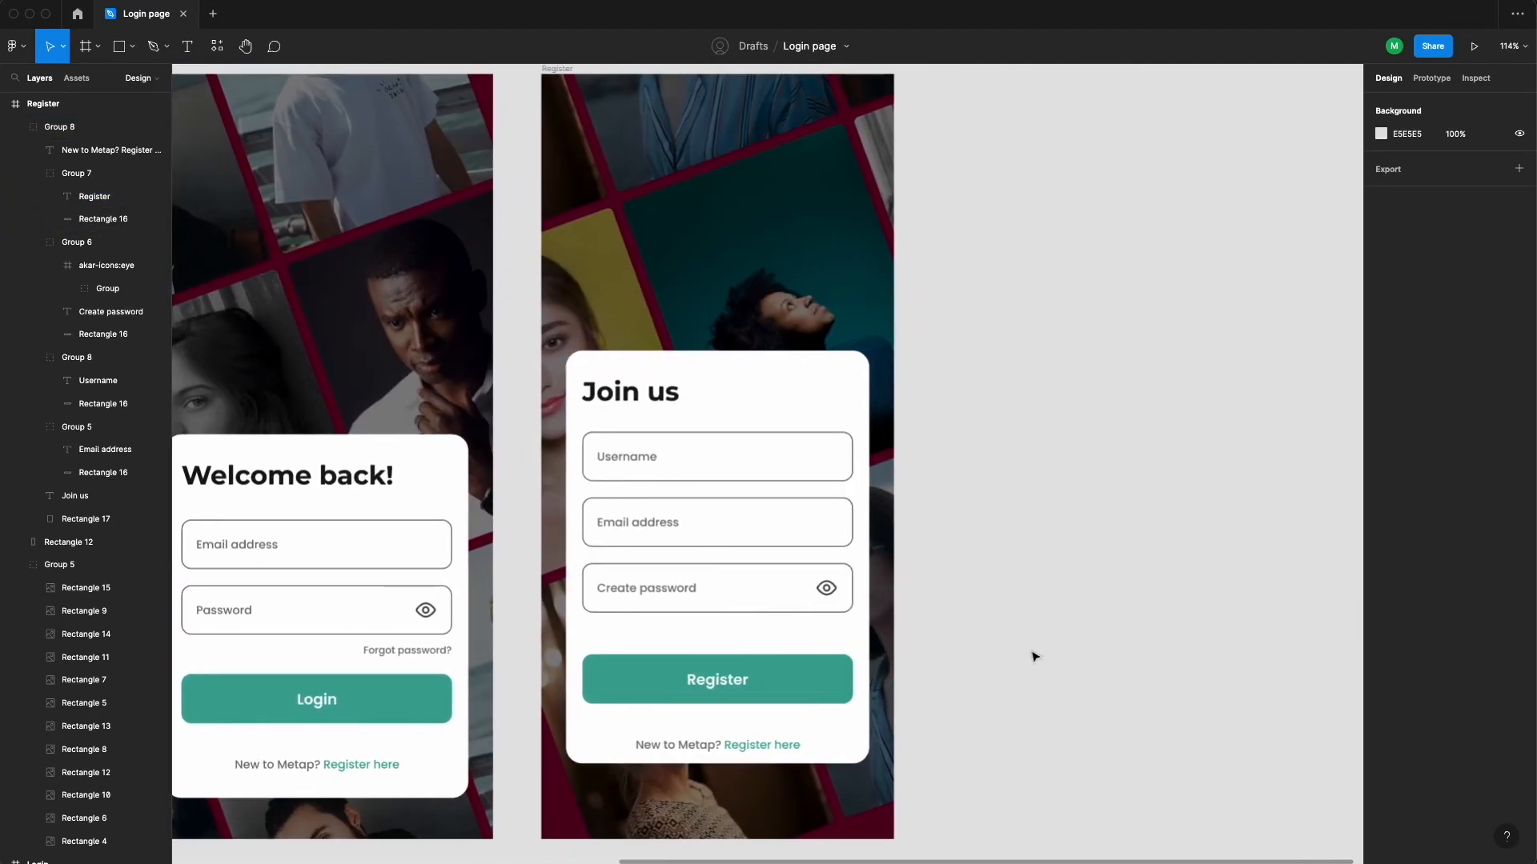
left_click(718, 680)
key("shift+Up")
key("shift+Up")
key("Up")
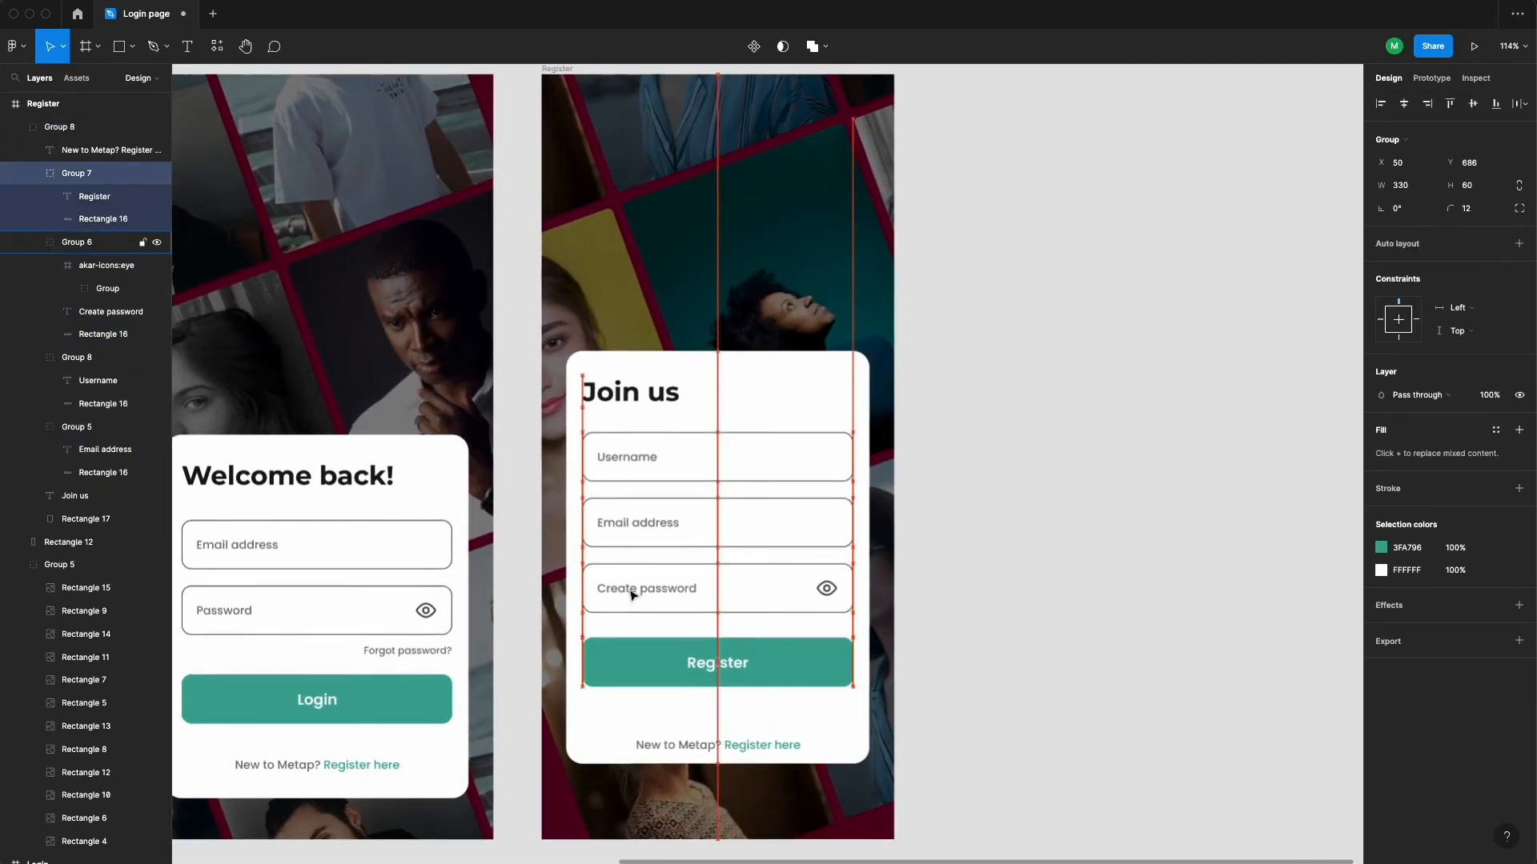
Move the "New to Metap? Register here" text on the Register card up closer to the button
left_click(704, 745)
key("shift+Up")
left_click(1165, 711)
left_click(726, 734)
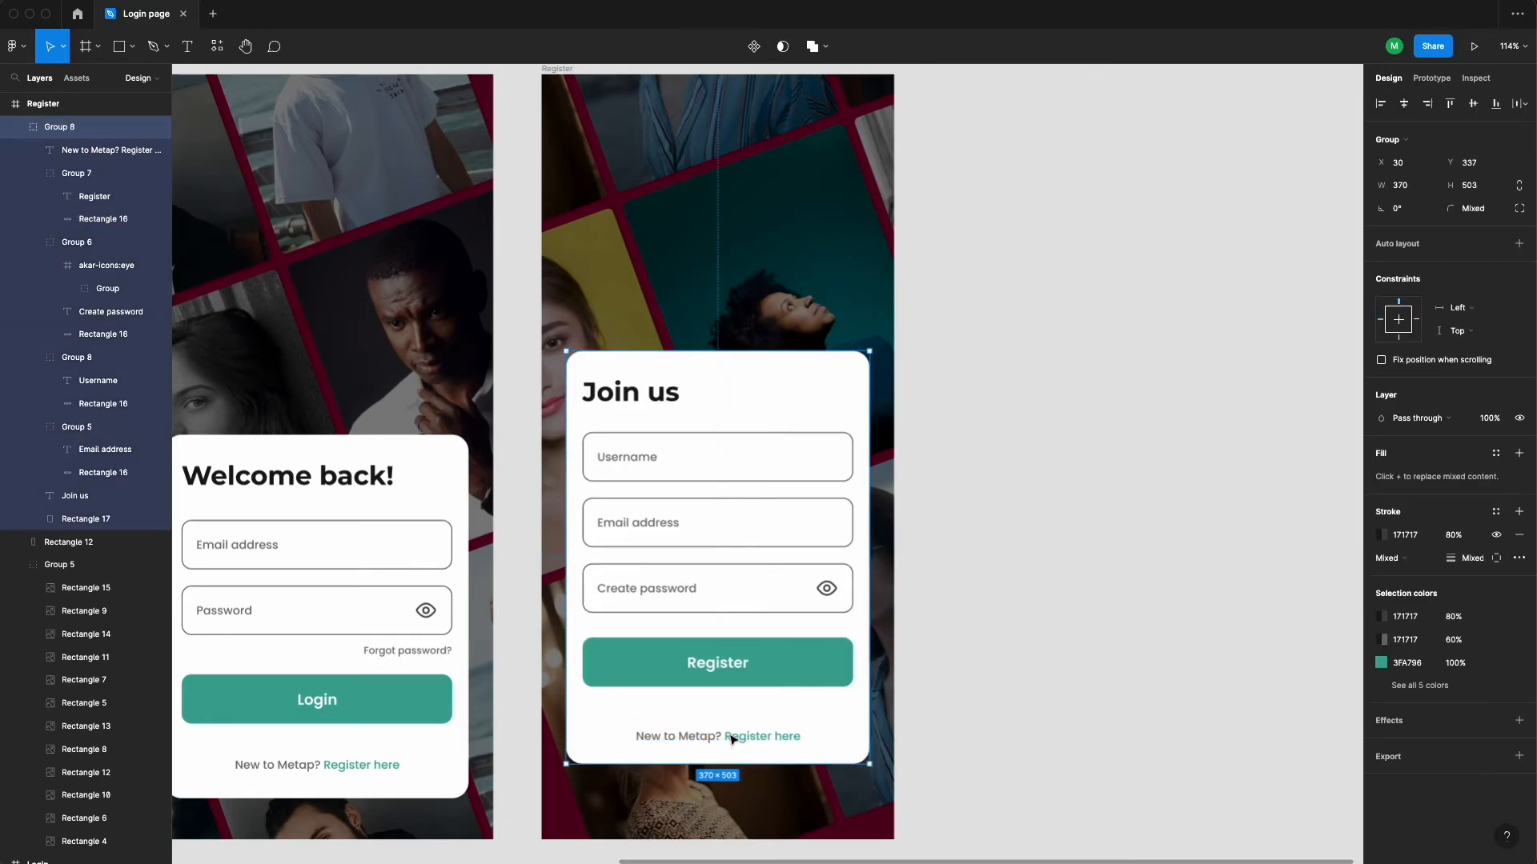
key("shift+Up")
key("shift+Up")
Set the height of the Register card's white background to 490
left_click(772, 746)
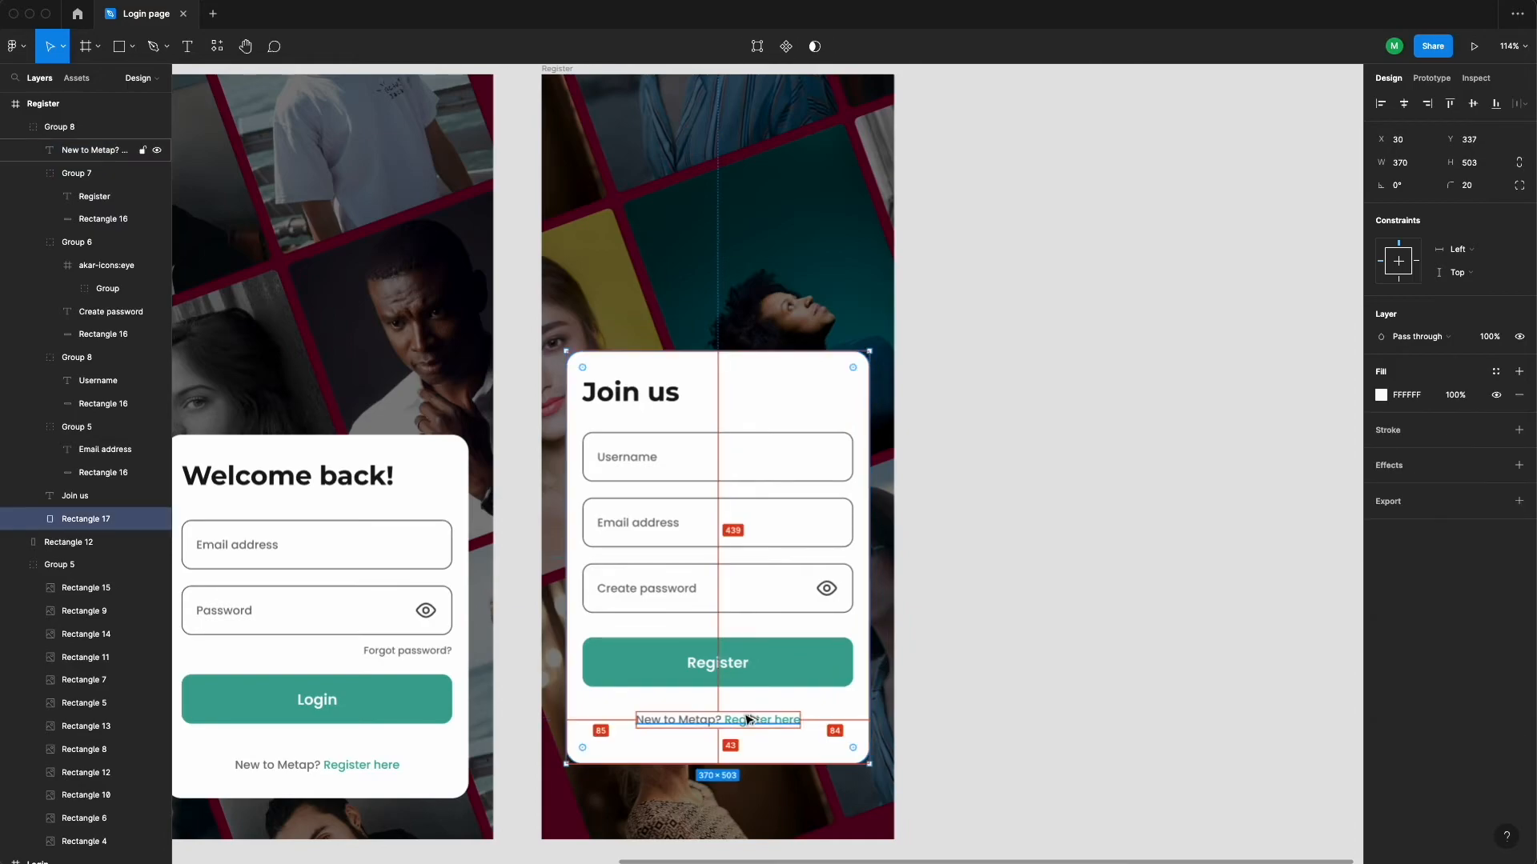
type("490")
key("Return")
type("490")
key("Return")
key("Escape")
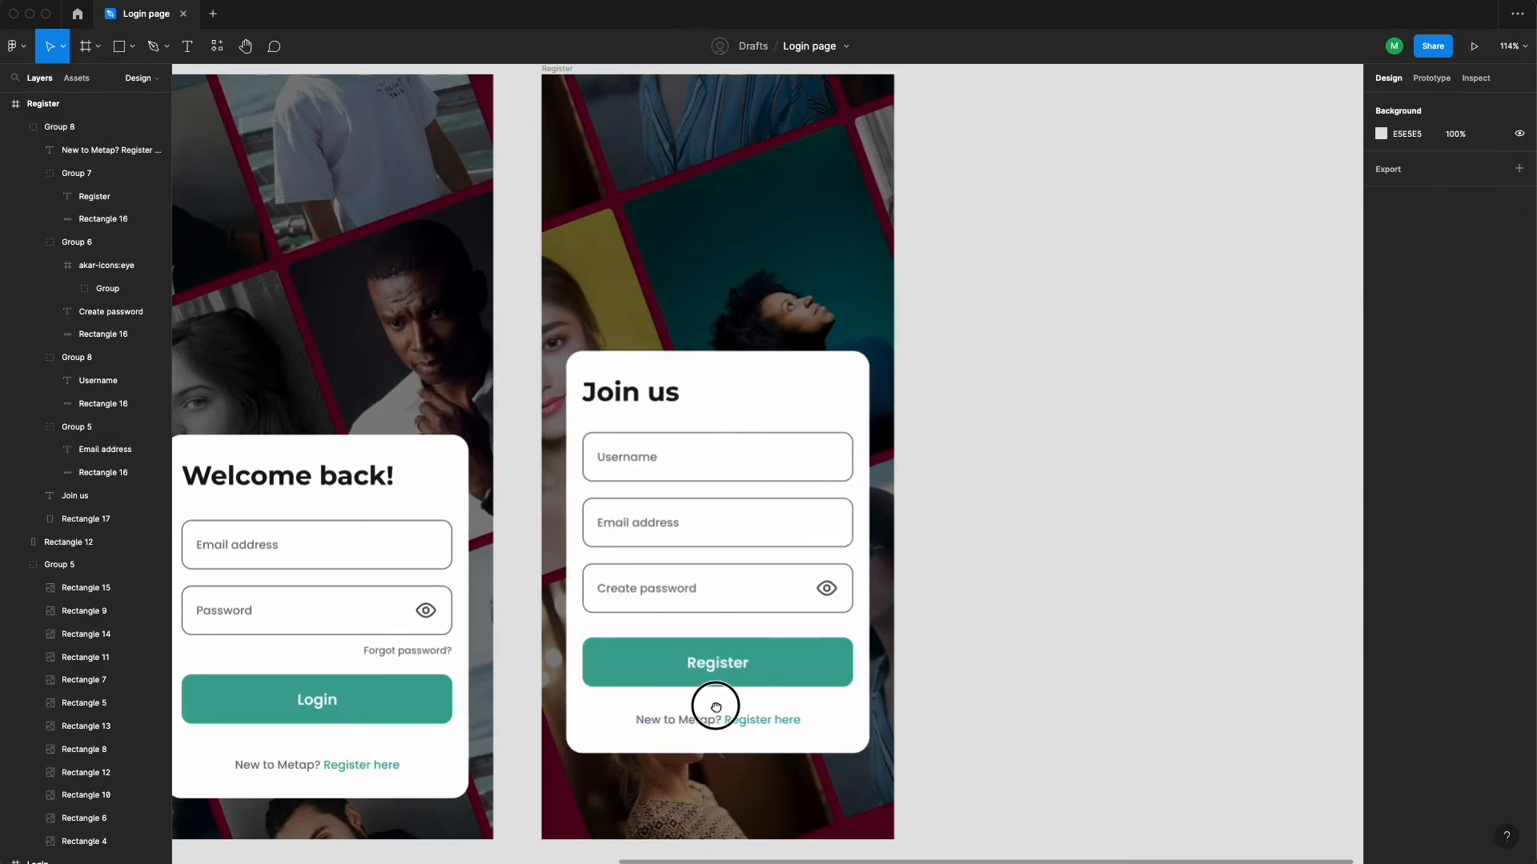
Set the height of the Login card's white background to 433
left_click_drag(715, 705, 859, 661)
left_click(490, 712)
left_click(544, 742)
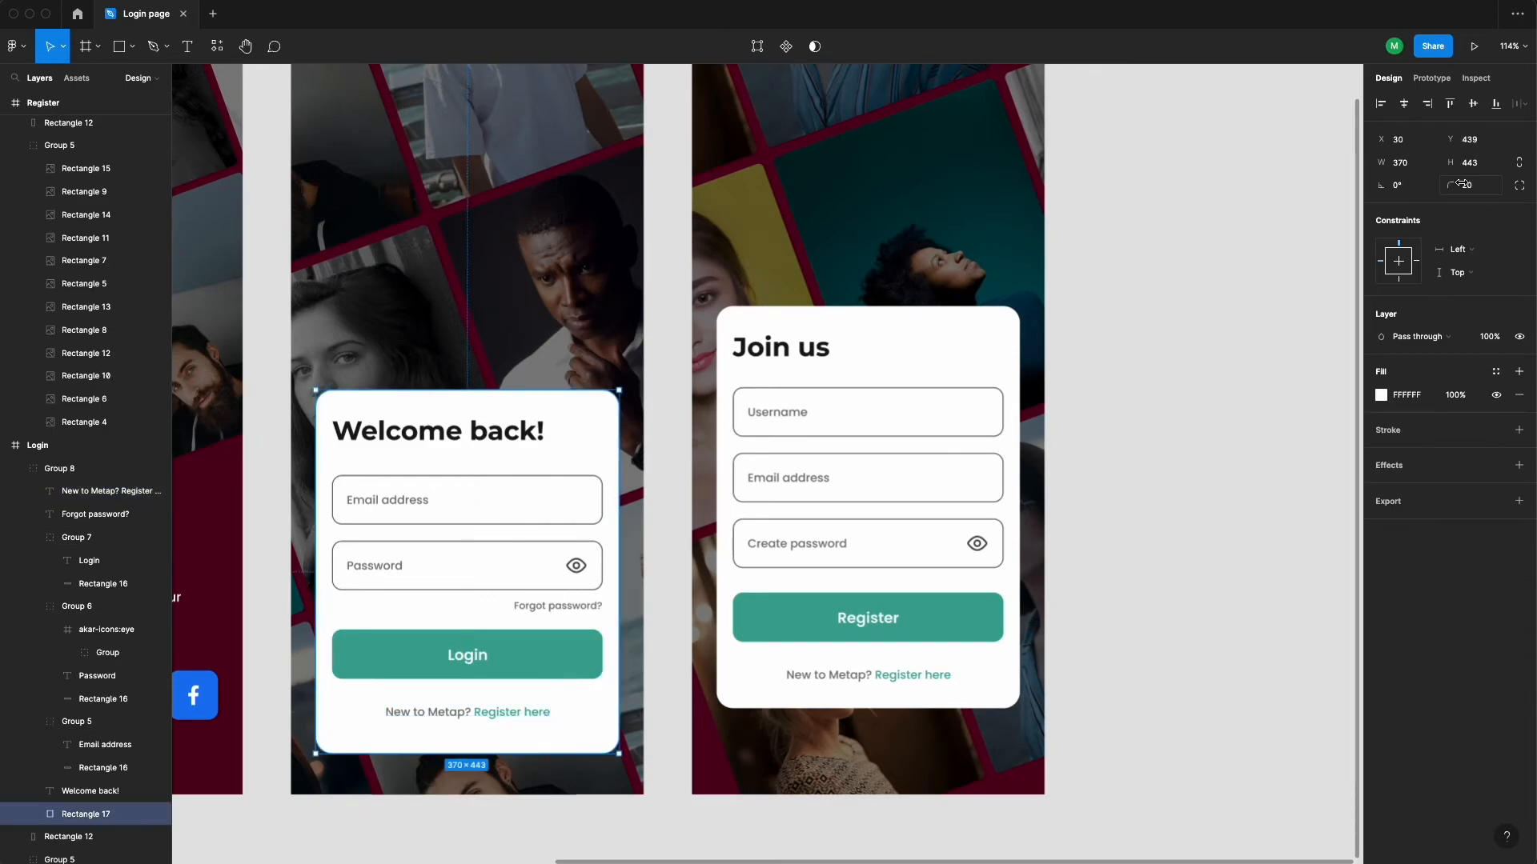
left_click(1172, 498)
left_click_drag(1023, 529, 762, 656)
left_click(532, 476, "super")
left_click(529, 539, "super")
scroll(600, 491, "down", 5)
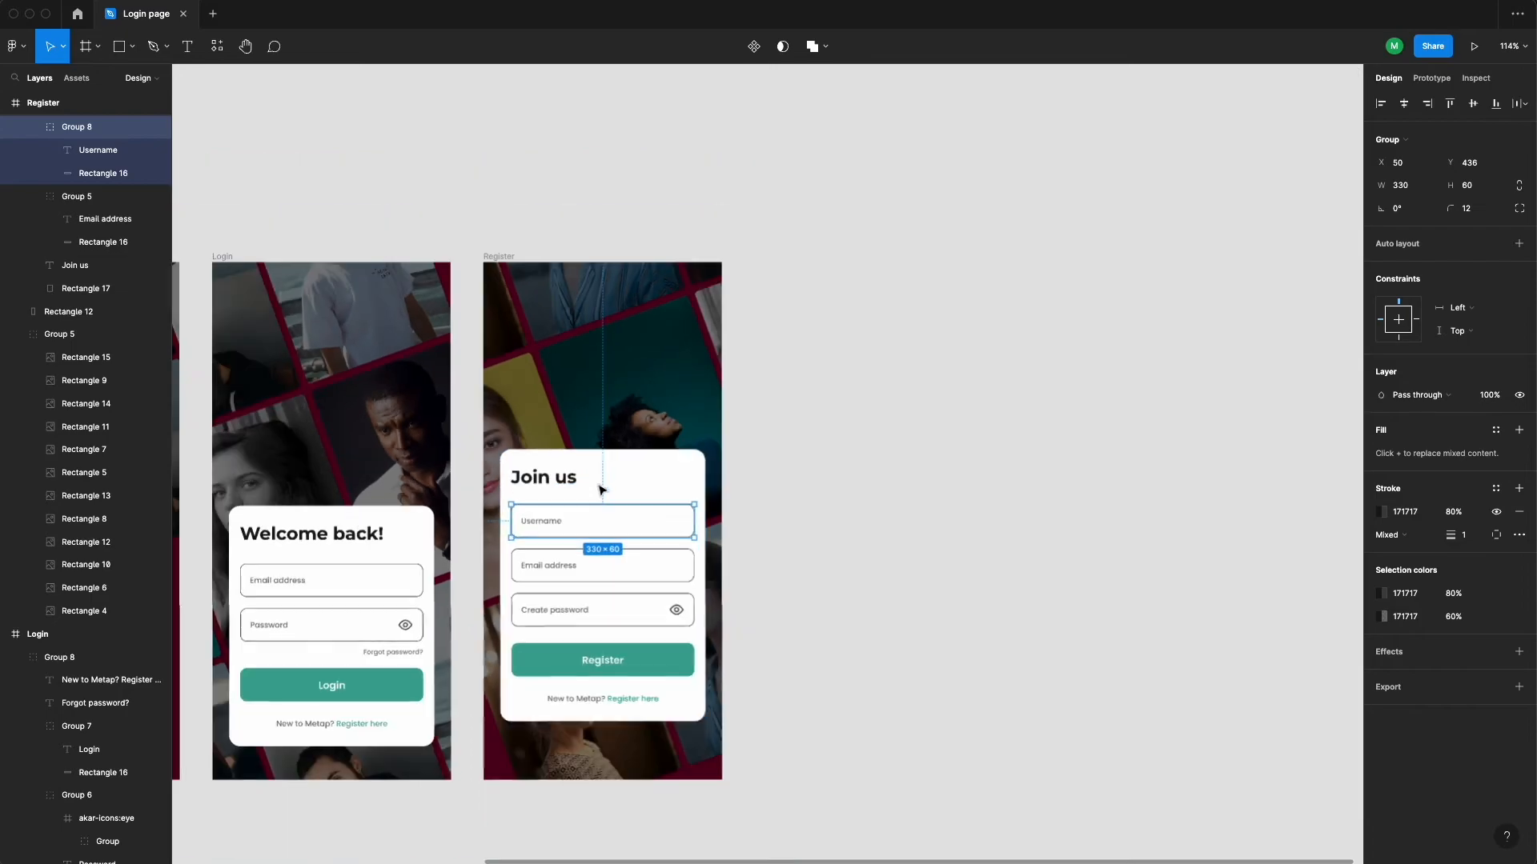
key("Escape")
Move the whole Register form group down to Y 362 in its frame
left_click(642, 649)
key("Down")
key("Down")
key("Down")
key("Down")
key("Down")
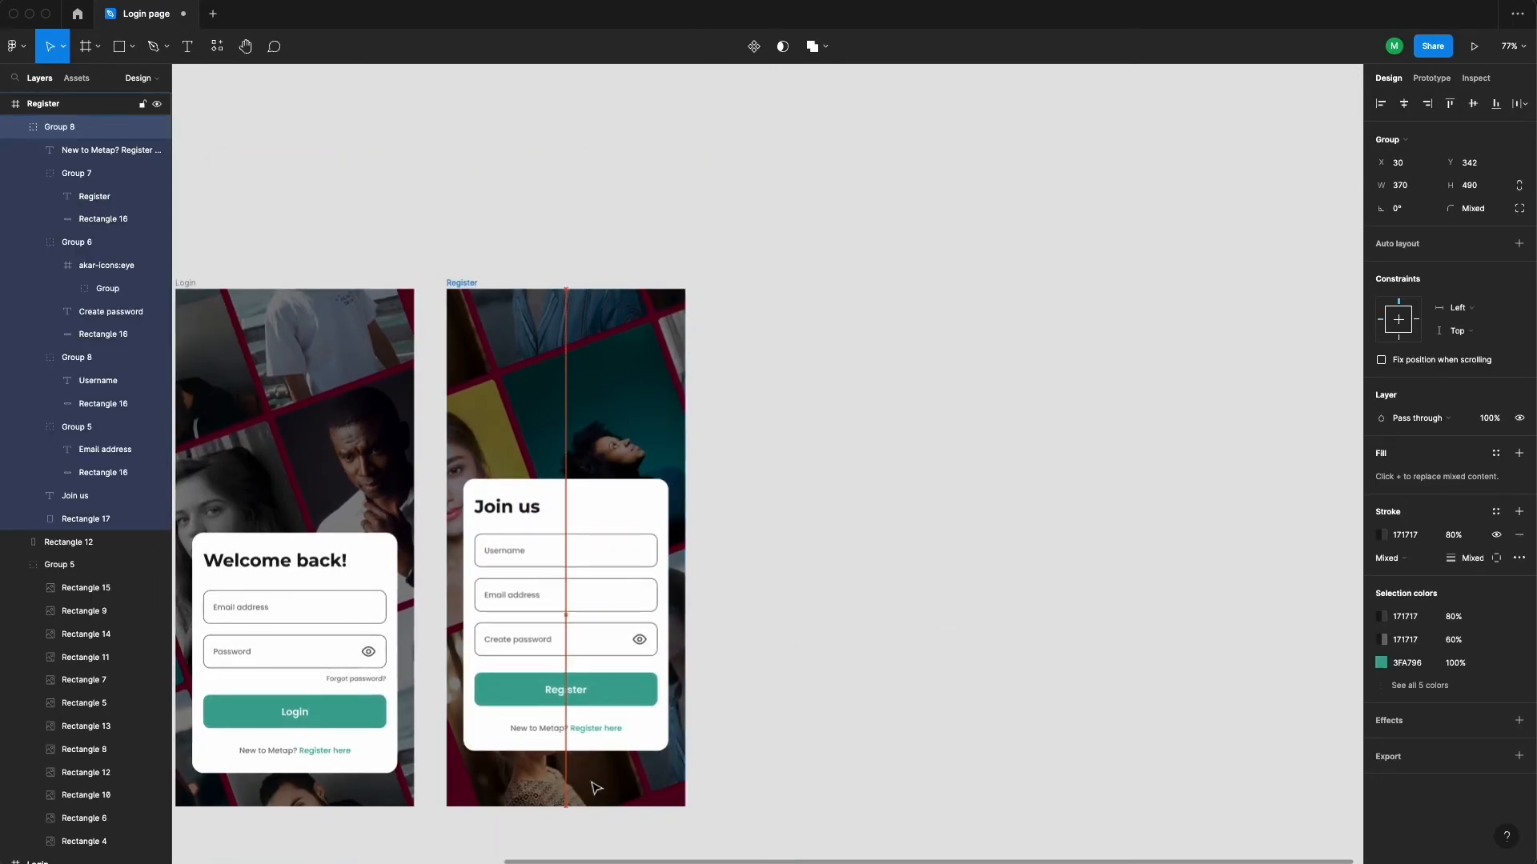
key("shift+Down")
key("shift+Down")
Move the whole Login form group up to Y 419 so its lower edge lines up with the Register card
left_click(368, 760)
key("shift+Up")
key("shift+Up")
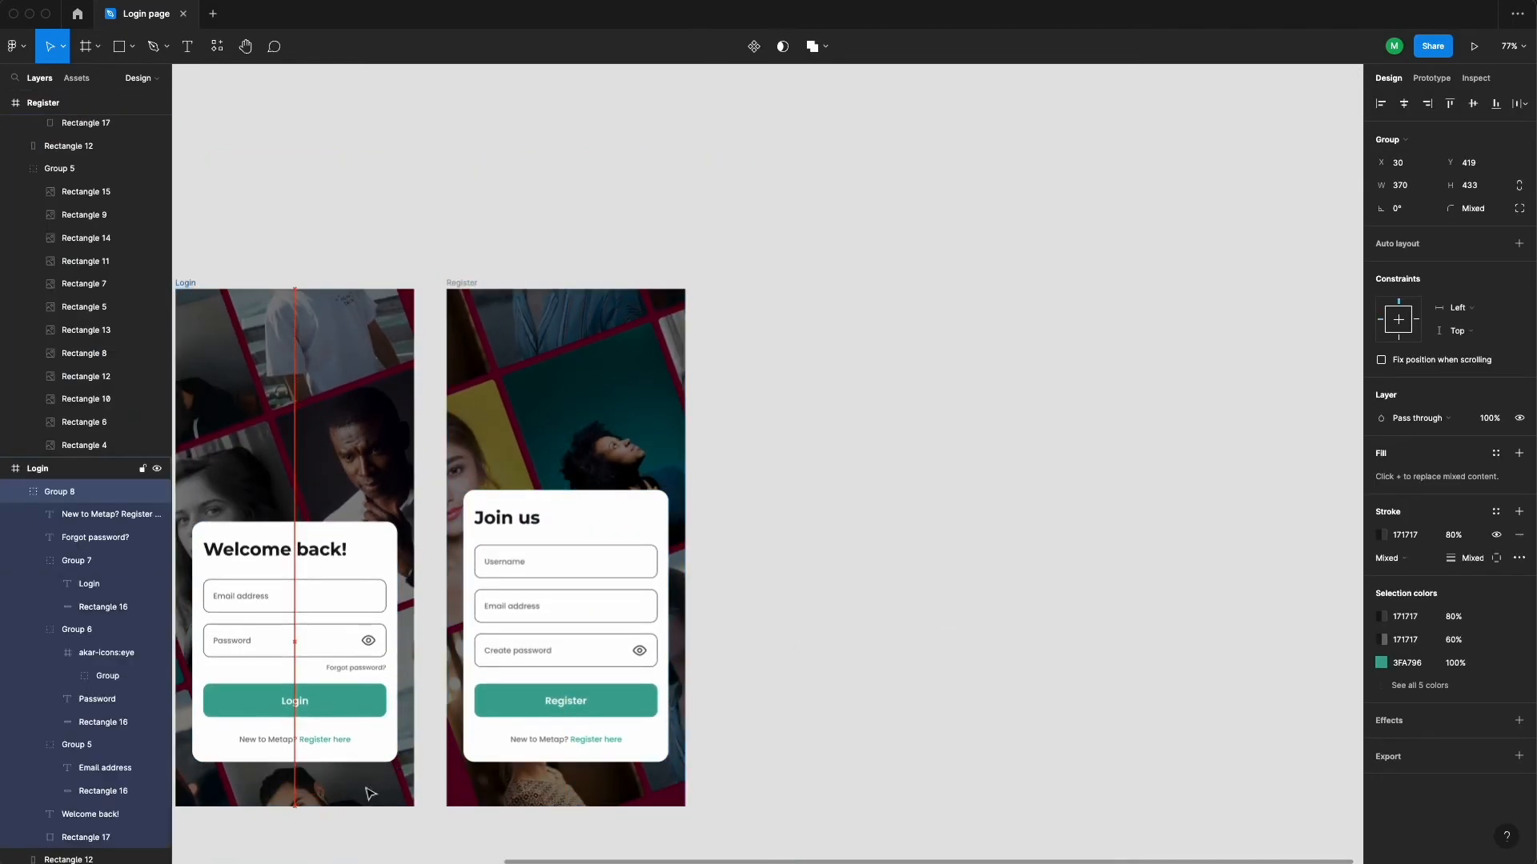
Select the Login and Register form groups together and move both up in their frames
scroll(905, 571, "down", 4)
left_click(817, 460, "shift")
left_click(960, 469)
left_click_drag(960, 469, 961, 456)
scroll(960, 456, "up", 2)
left_click(632, 560)
left_click(856, 572, "shift")
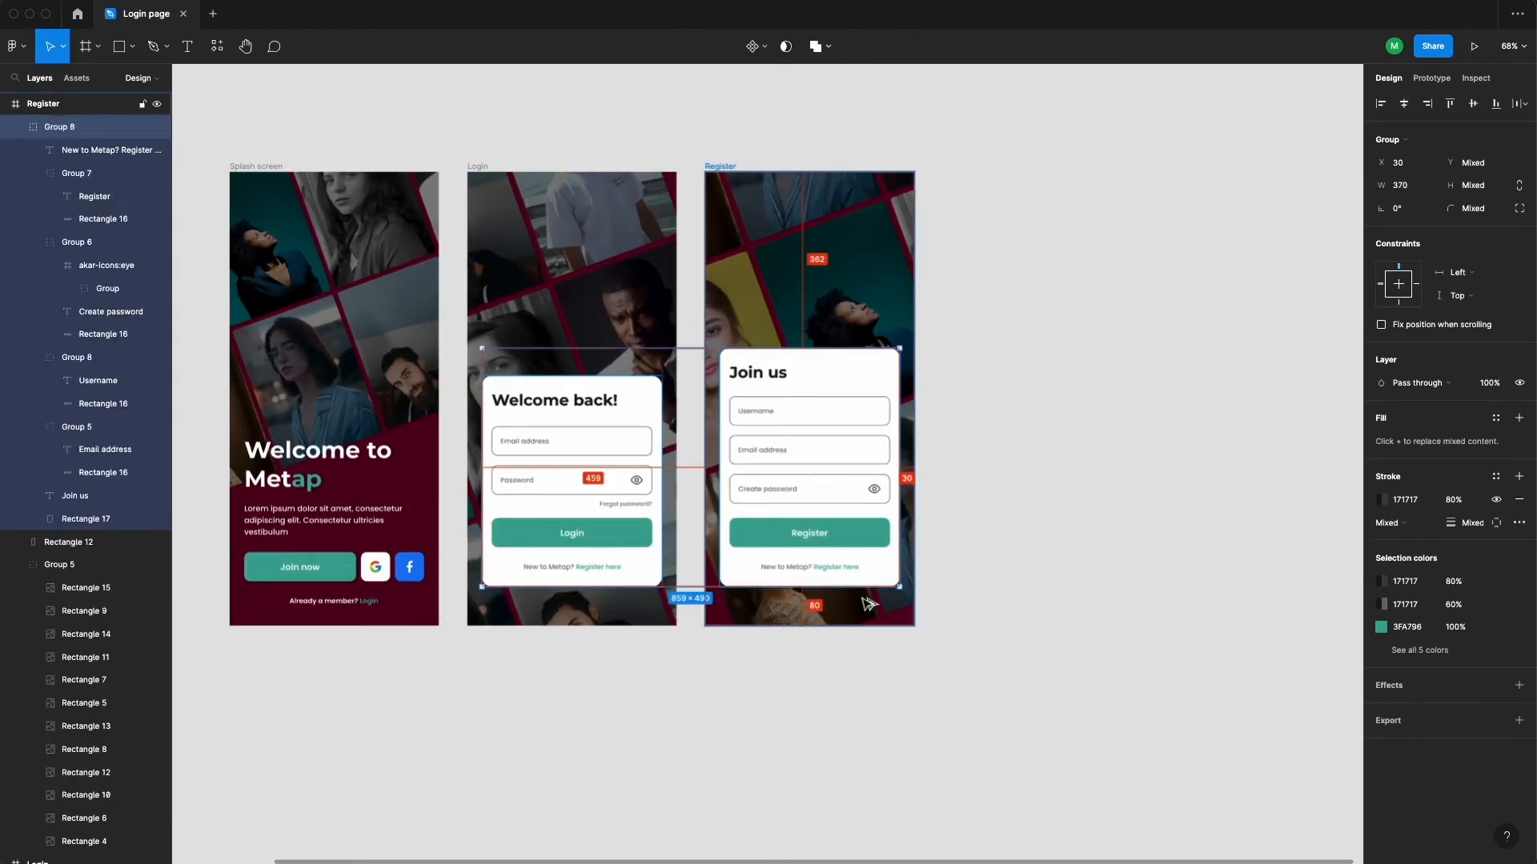
key("shift+Up")
left_click(1450, 103)
key("ctrl+z")
left_click(1023, 388)
Add a drop shadow with a blur of 20 to the white backgrounds of the Login and Register cards
scroll(1032, 345, "down", 2)
scroll(977, 333, "right", 3)
scroll(432, 552, "up", 5)
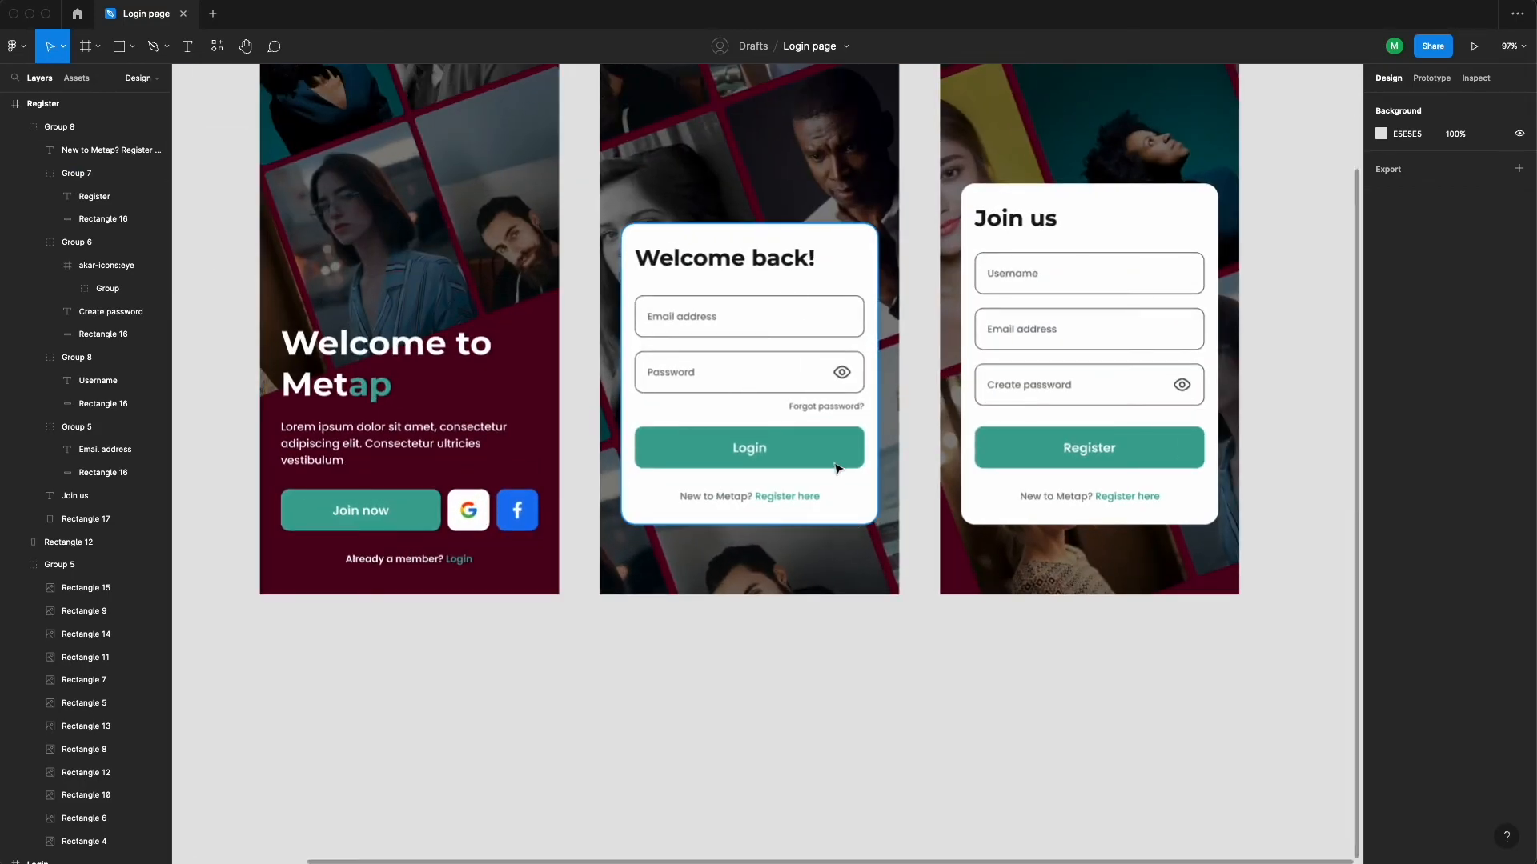
scroll(712, 482, "down", 3)
left_click(809, 508, "super")
left_click(900, 505, "shift+super")
left_click(1519, 465)
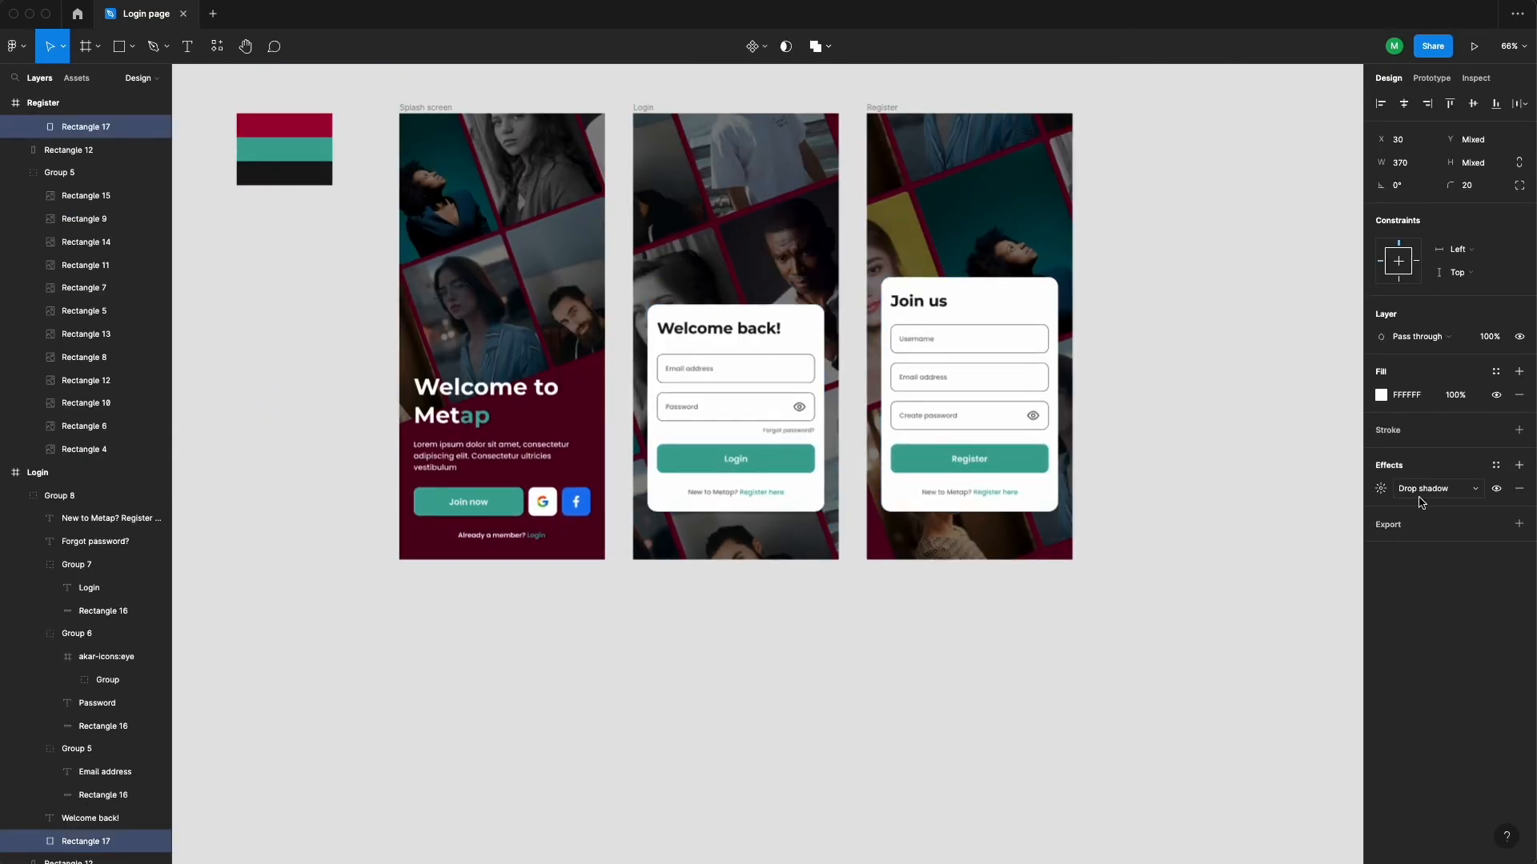
left_click(1380, 489)
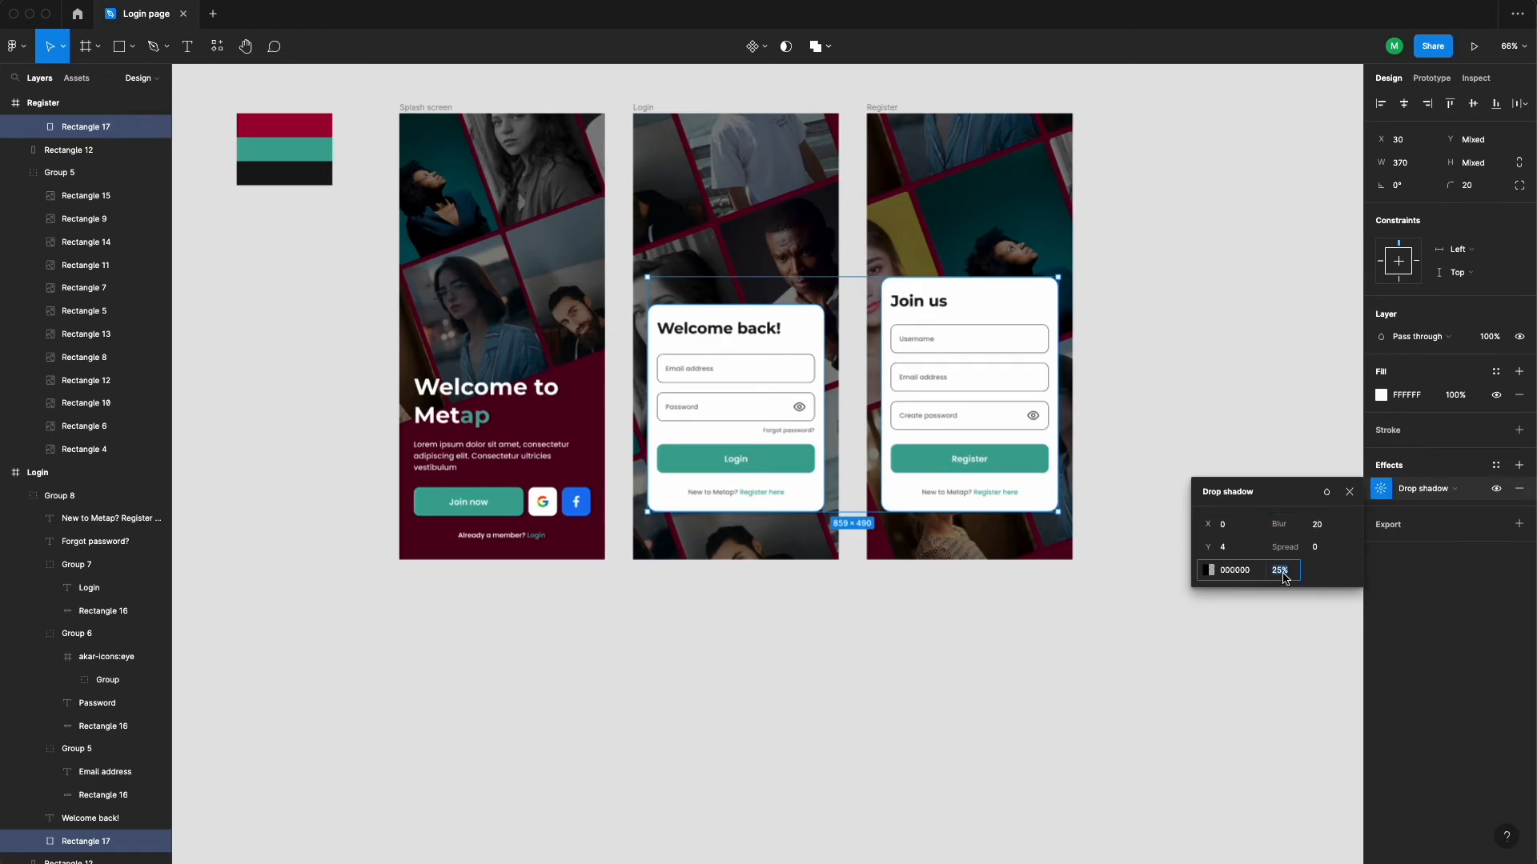
key("Return")
left_click(957, 628)
scroll(957, 633, "right", 3)
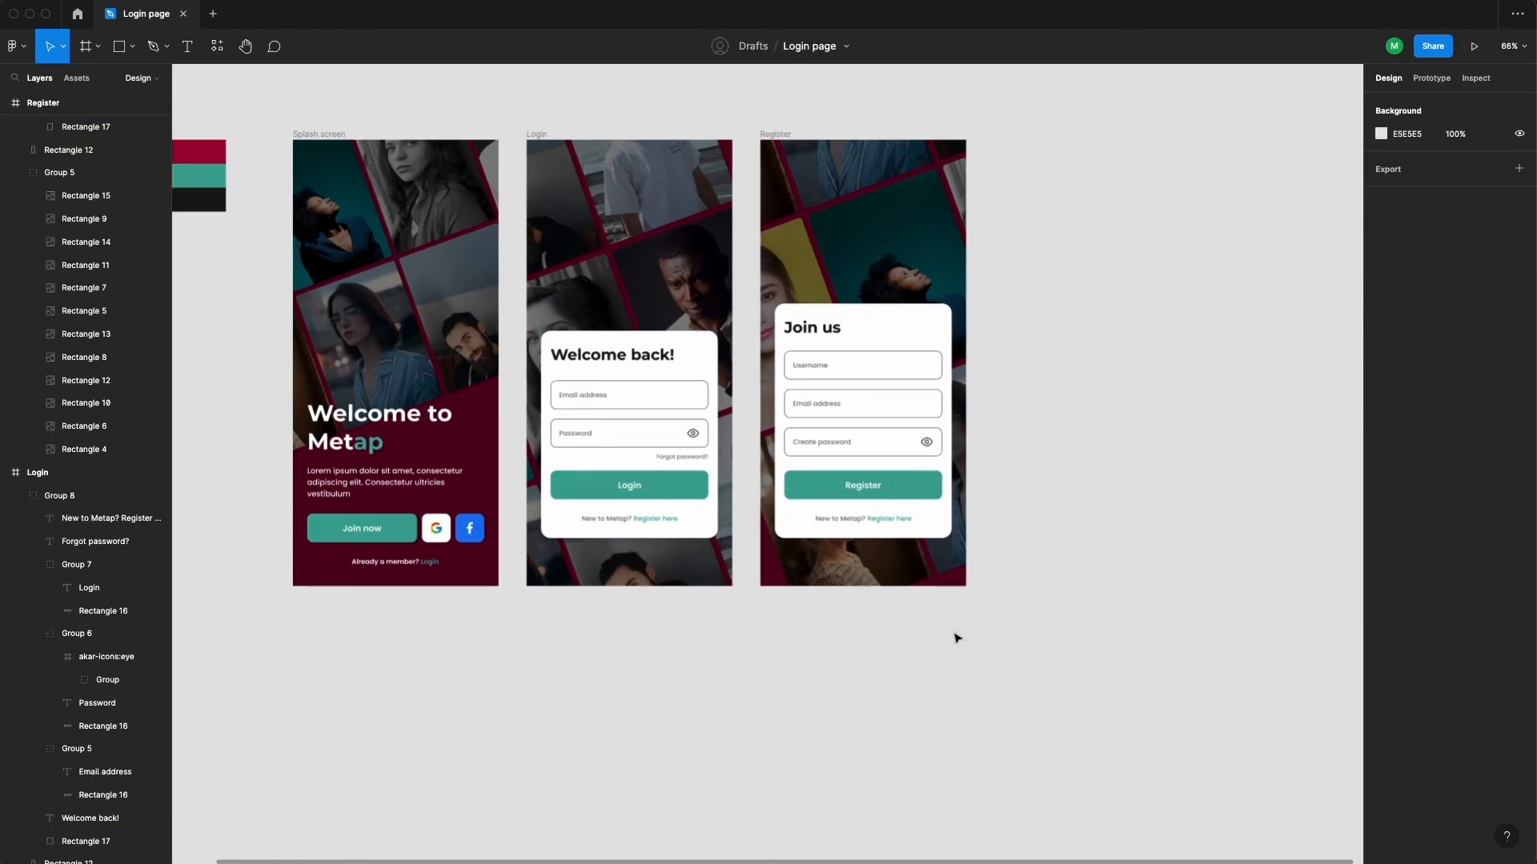
scroll(958, 638, "up", 3)
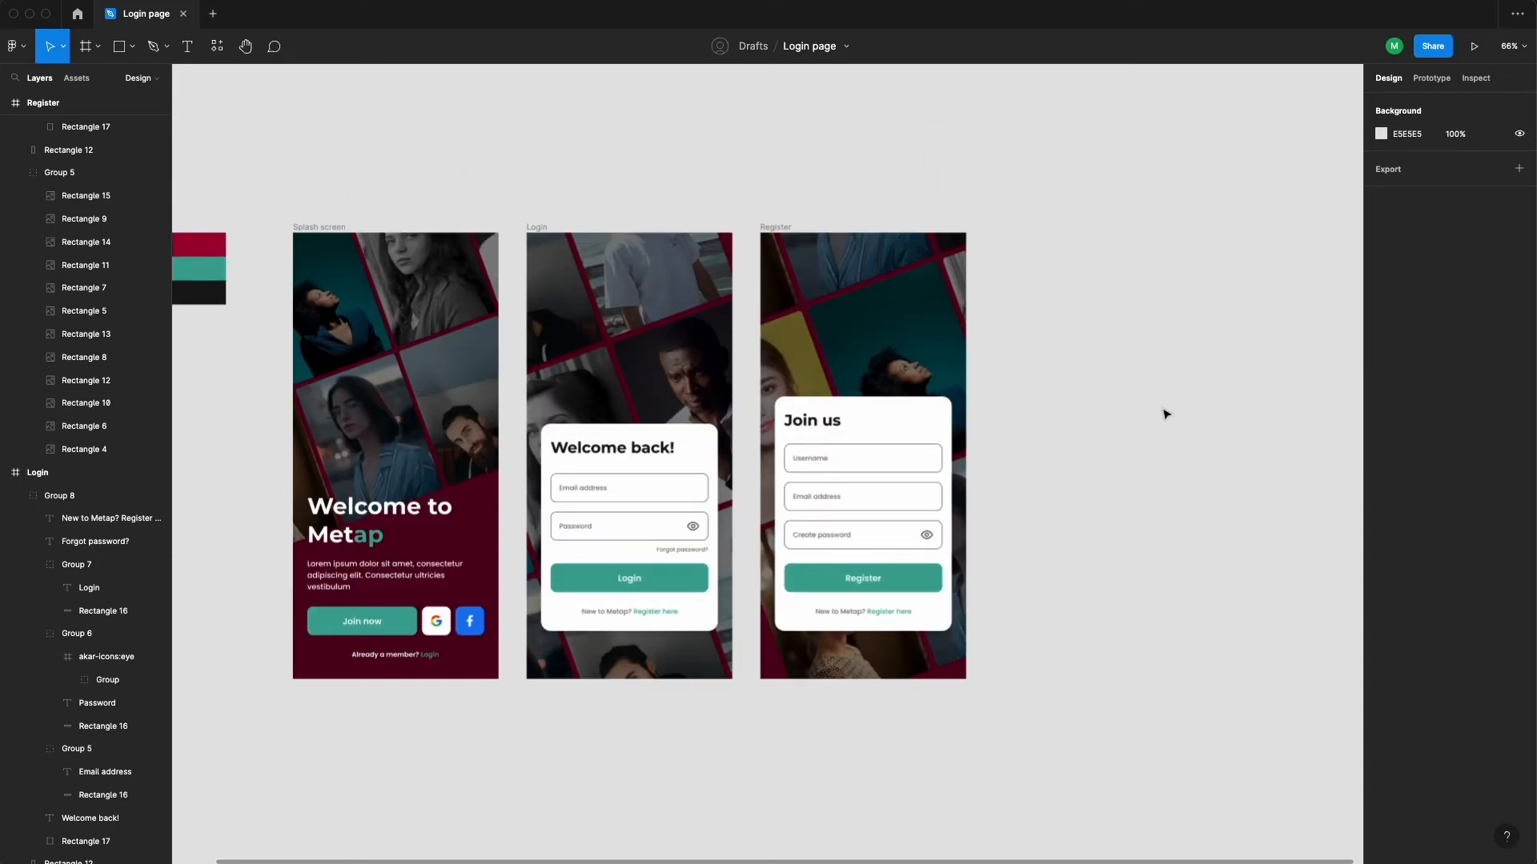
scroll(1105, 381, "left", 3)
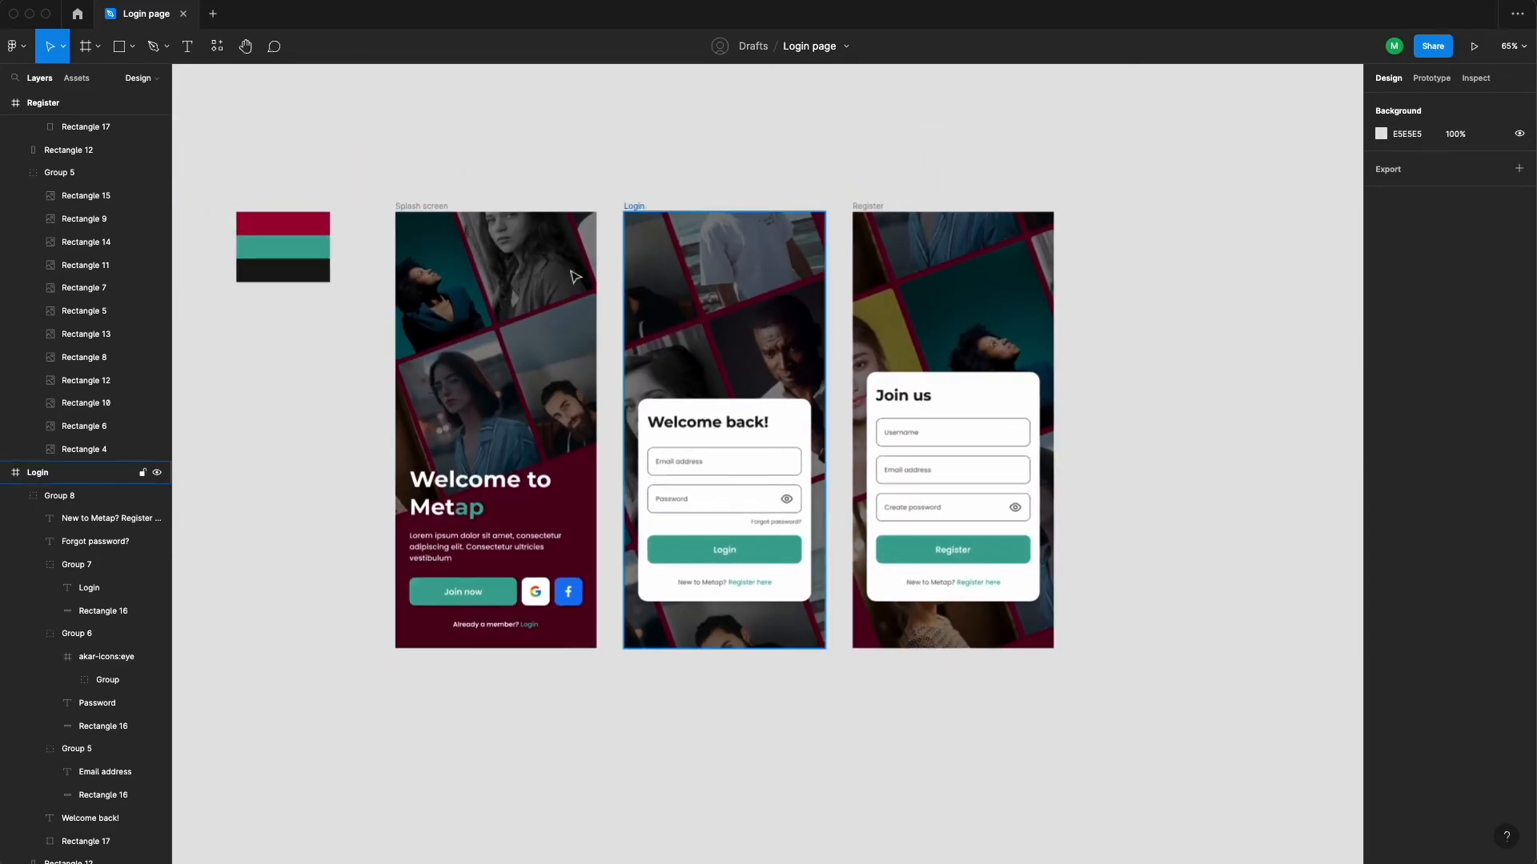
left_click_drag(347, 336, 341, 320)
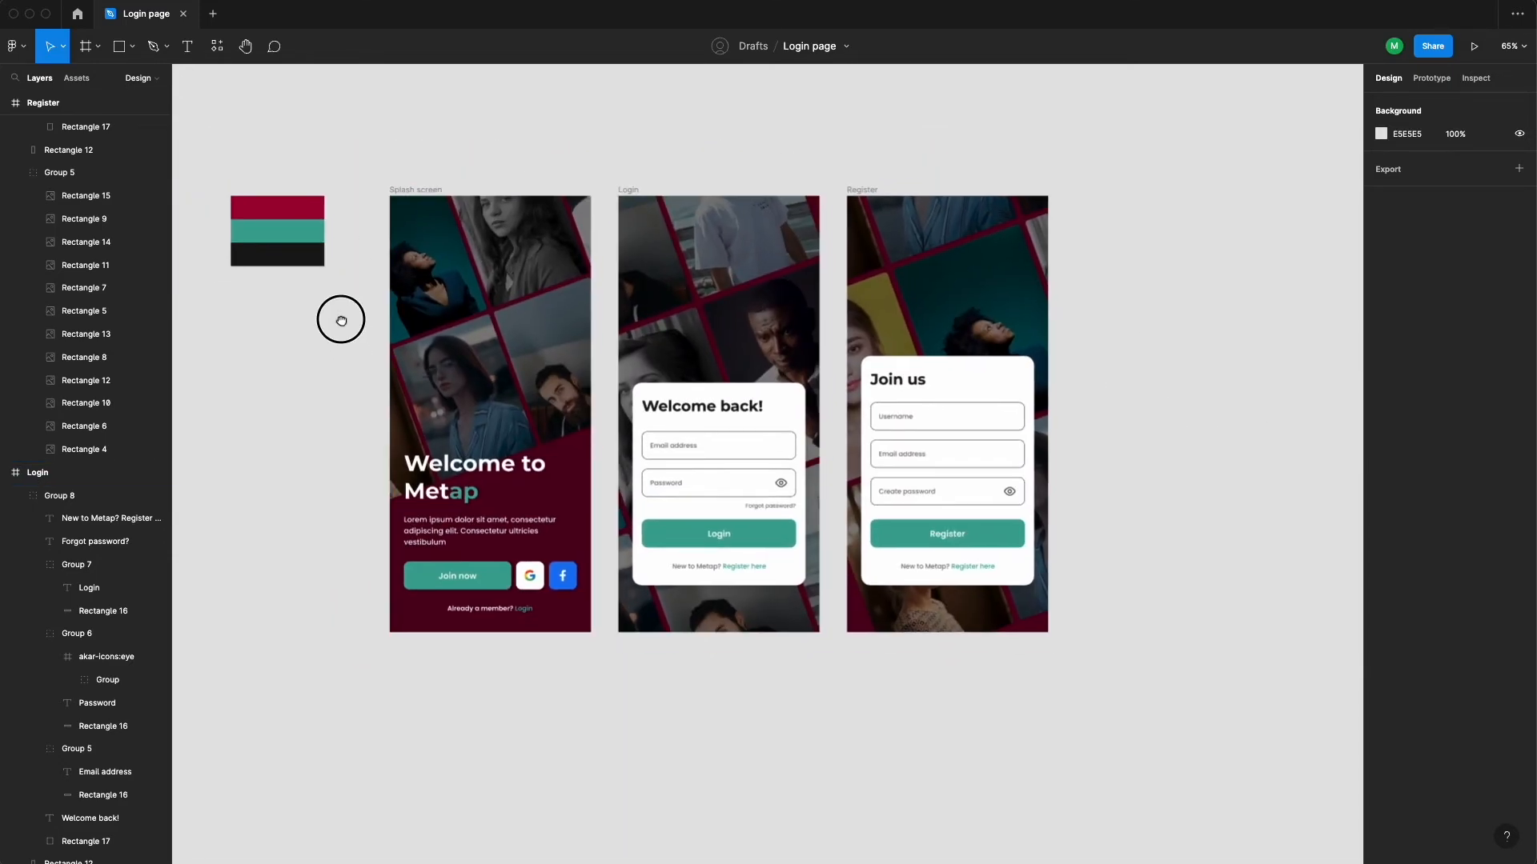
Delete Page 1 from the file's page list
left_click(140, 77)
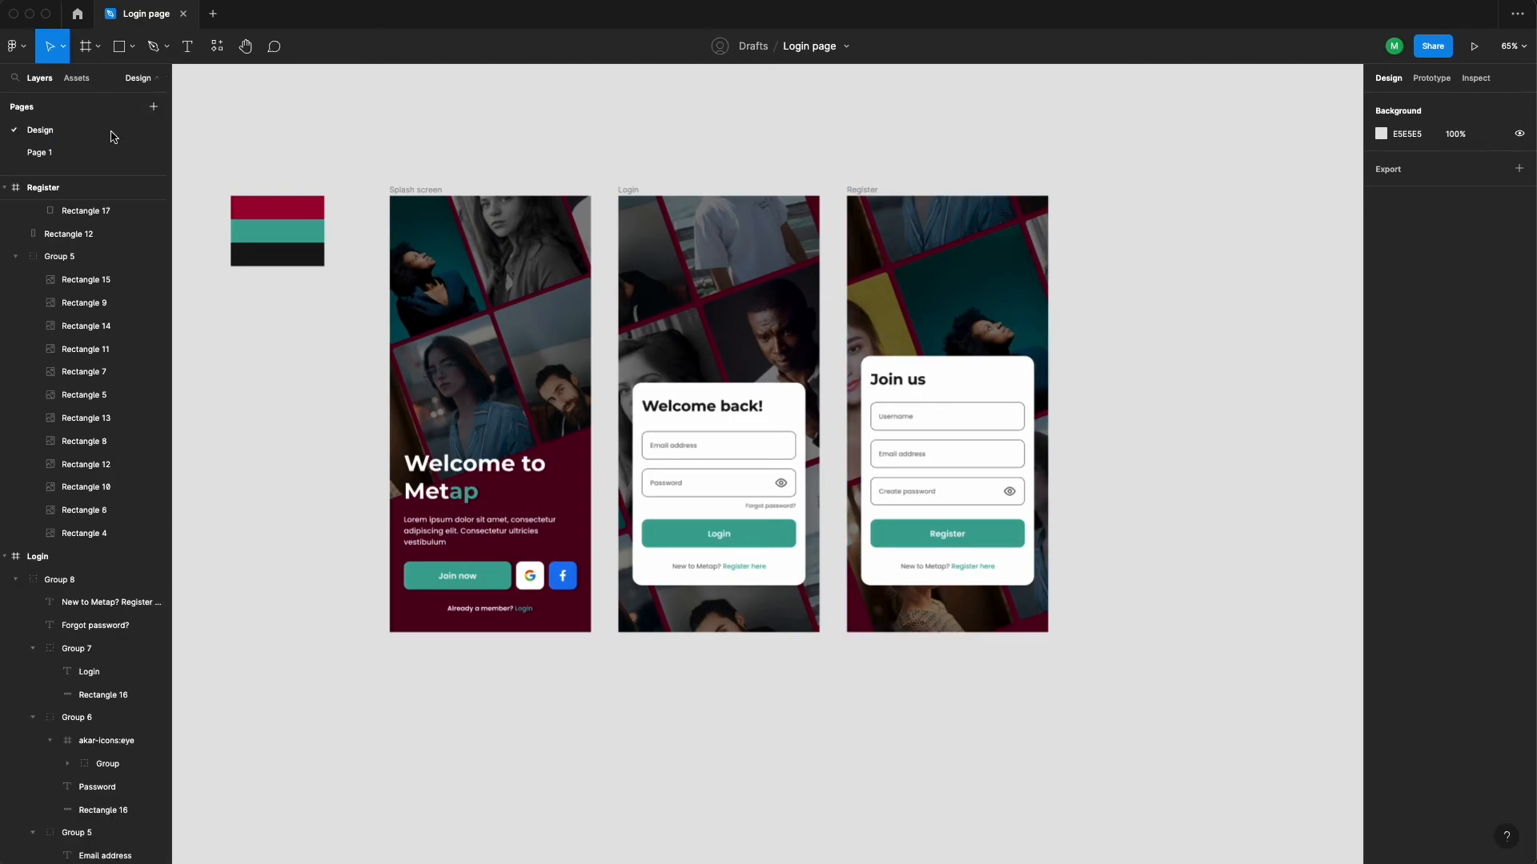
right_click(95, 151)
left_click(129, 188)
Add a page named "Prototype" and copy the Splash screen, Login and Register frames from the Design page onto it
left_click(152, 109)
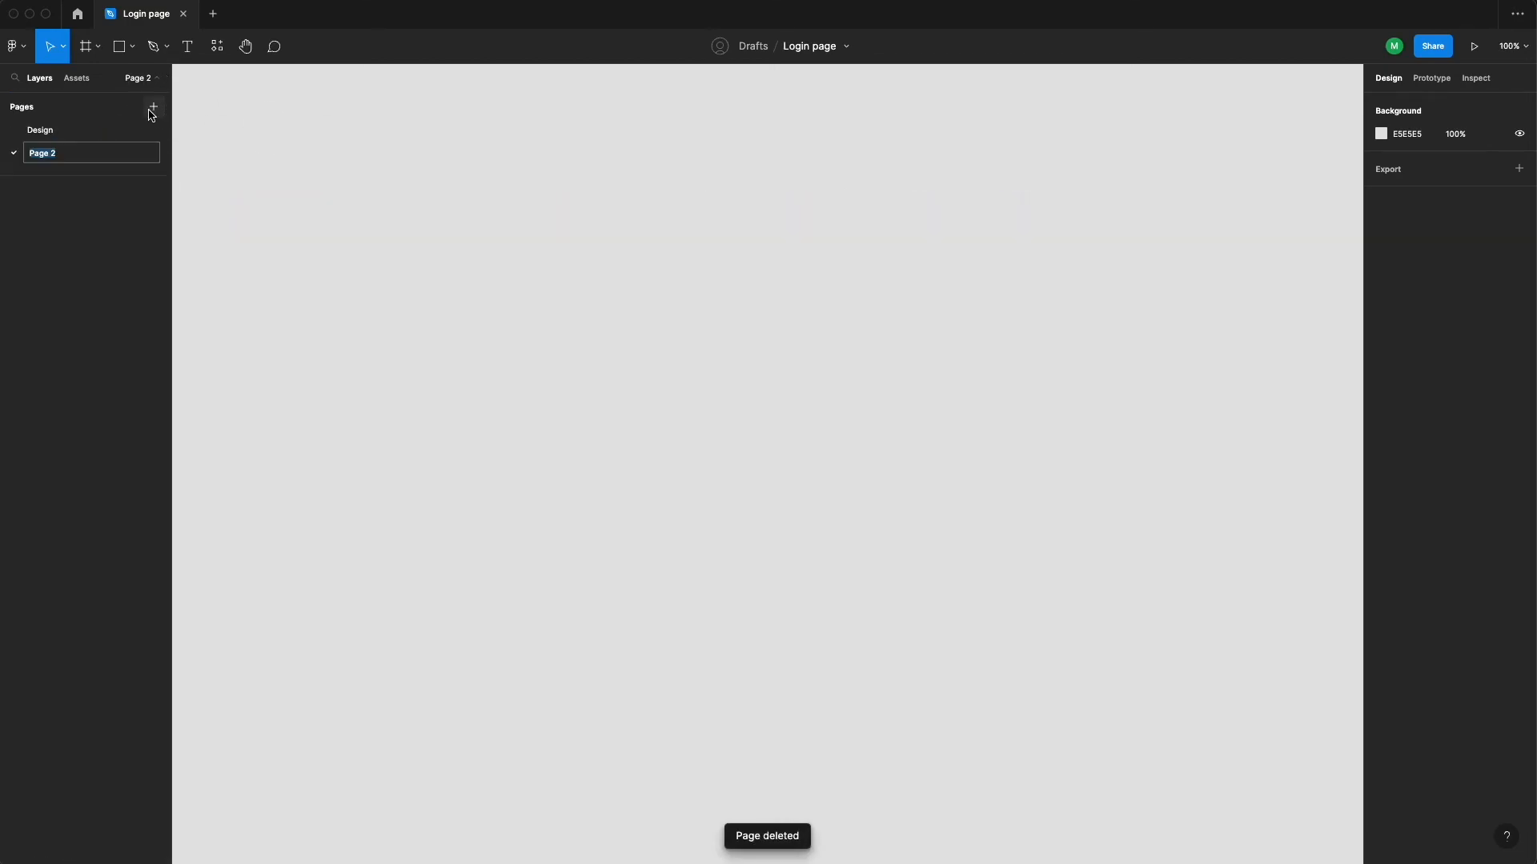
type("Prototype")
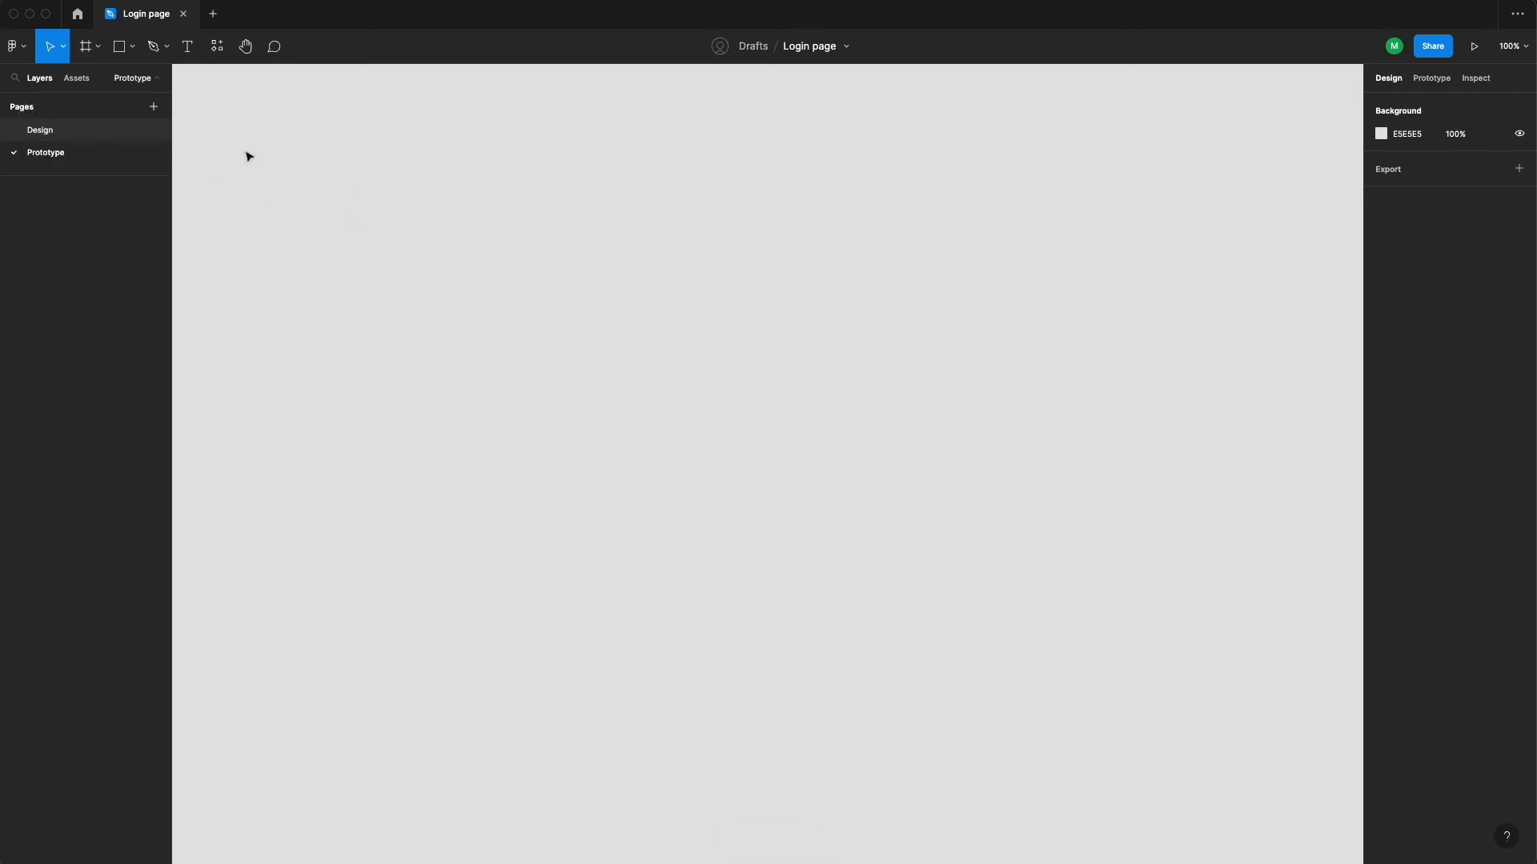
left_click(72, 130)
left_click(398, 192)
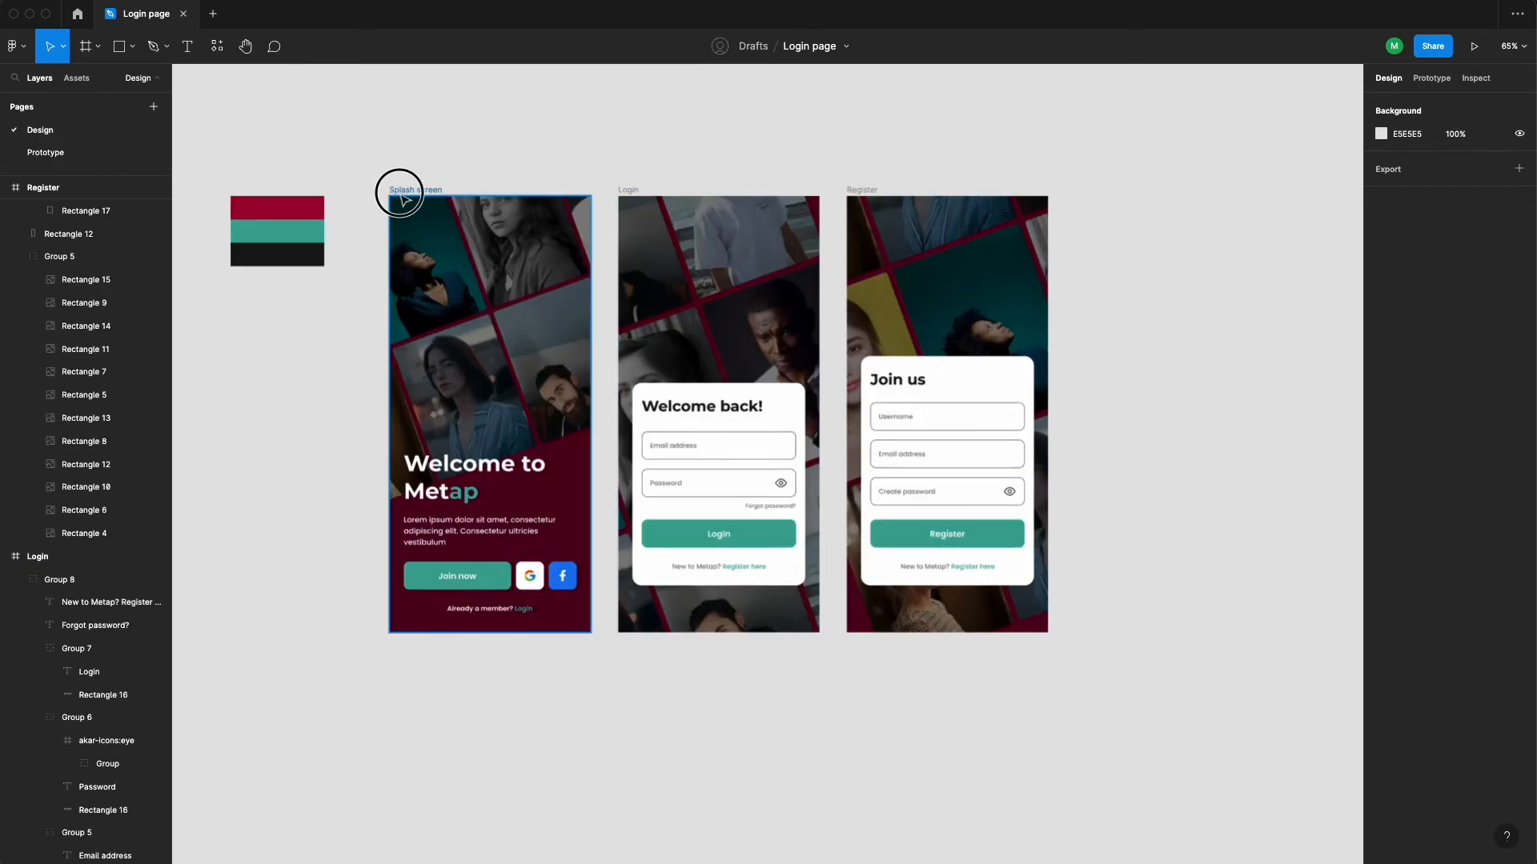
left_click(630, 191, "shift")
left_click(854, 192, "shift")
left_click(74, 156)
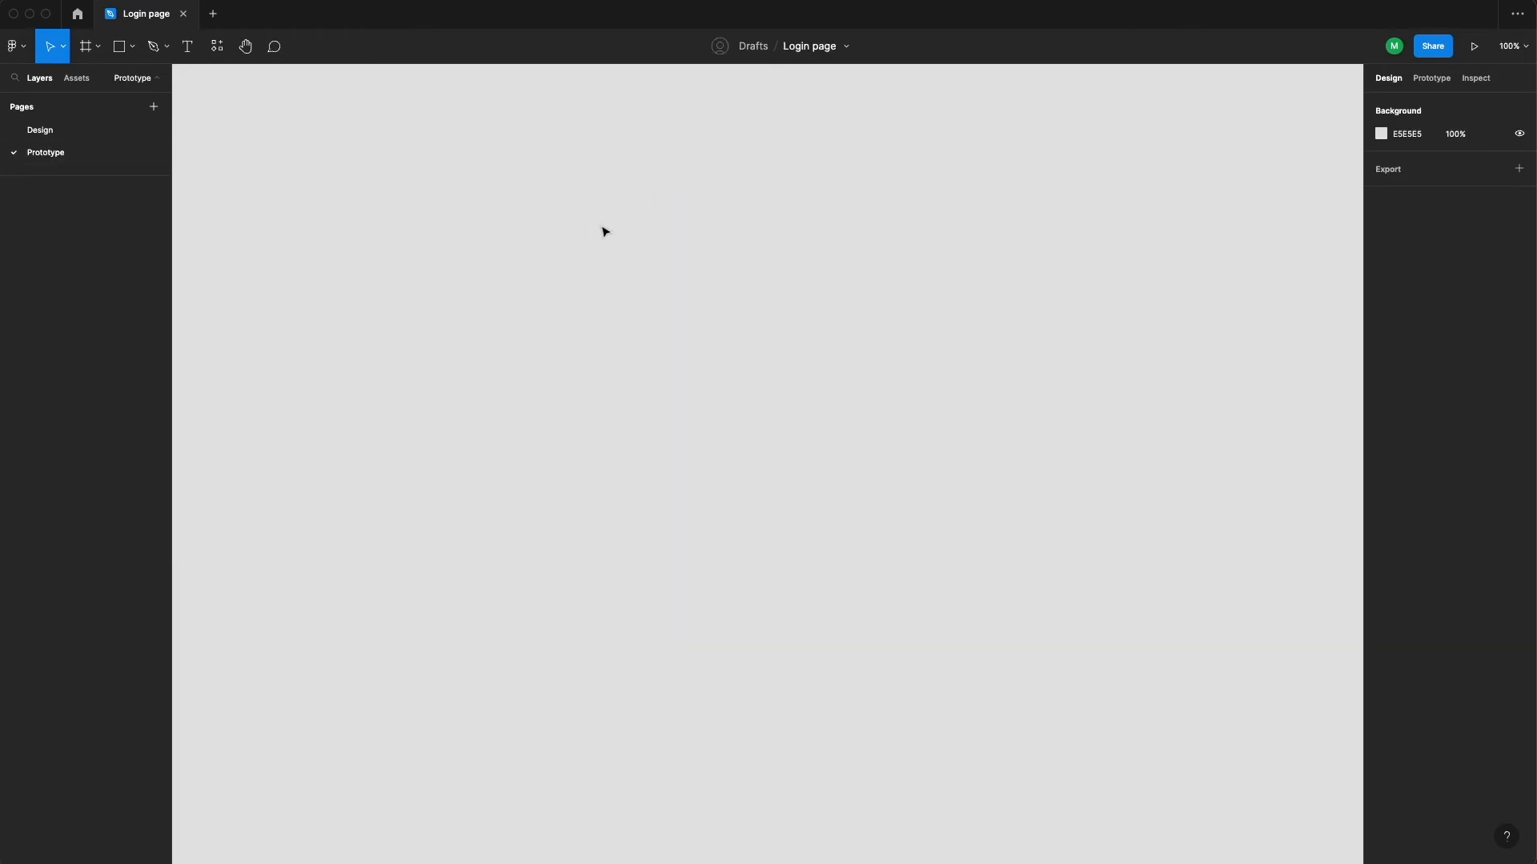
key("ctrl+v")
scroll(1064, 257, "down", 5)
Choose the preview device in the prototype settings
left_click(1431, 78)
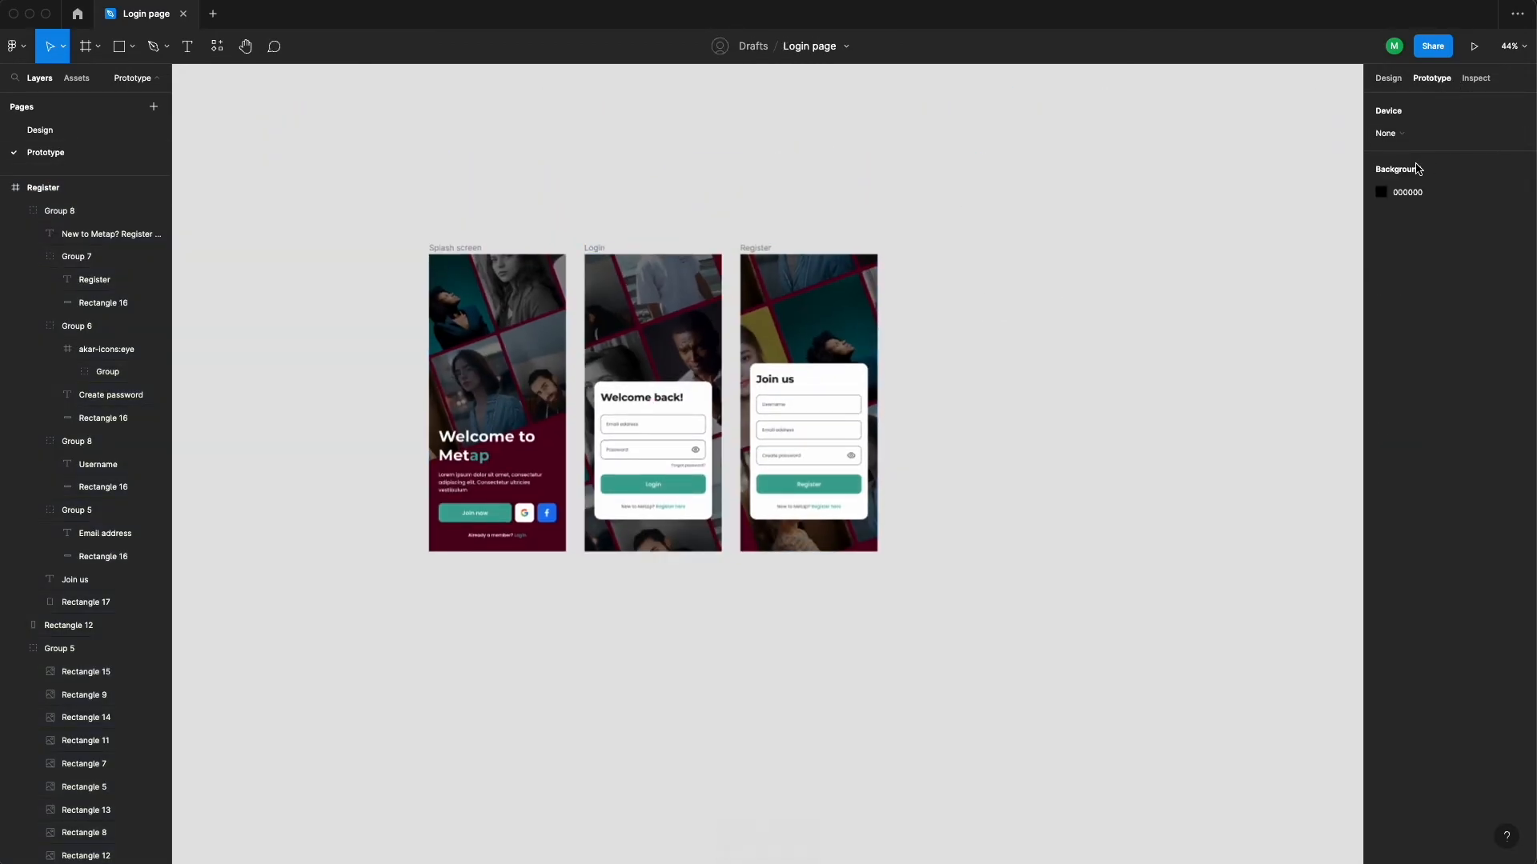
left_click(1397, 133)
left_click(1446, 169)
left_click(1446, 169)
left_click(1447, 193)
Connect the Splash screen's "Join now" button to the Register frame with an on-tap navigation
scroll(512, 306, "up", 2)
left_click(491, 552)
left_click_drag(513, 553, 680, 480)
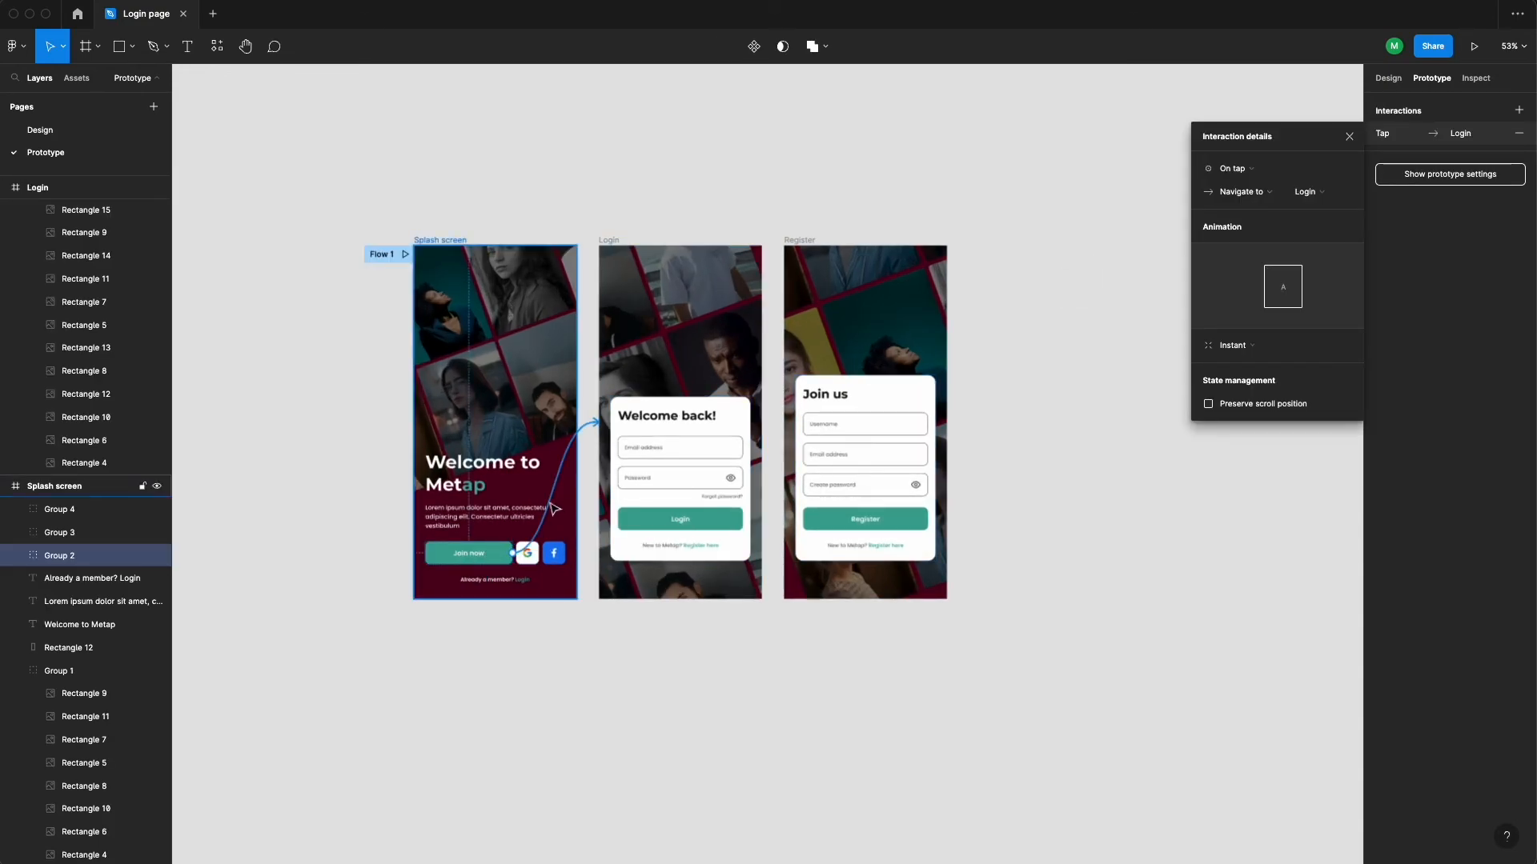
left_click_drag(597, 422, 817, 488)
Connect the Splash screen's "Already a member? Login" text to the Login frame
scroll(515, 580, "up", 4)
left_click(527, 581)
left_click_drag(536, 578, 682, 538)
Connect the Login card's "New to Metap? Register here" text to the Register frame with an instant on-tap navigation
left_click(799, 558)
left_click(808, 529)
left_click_drag(814, 529, 994, 493)
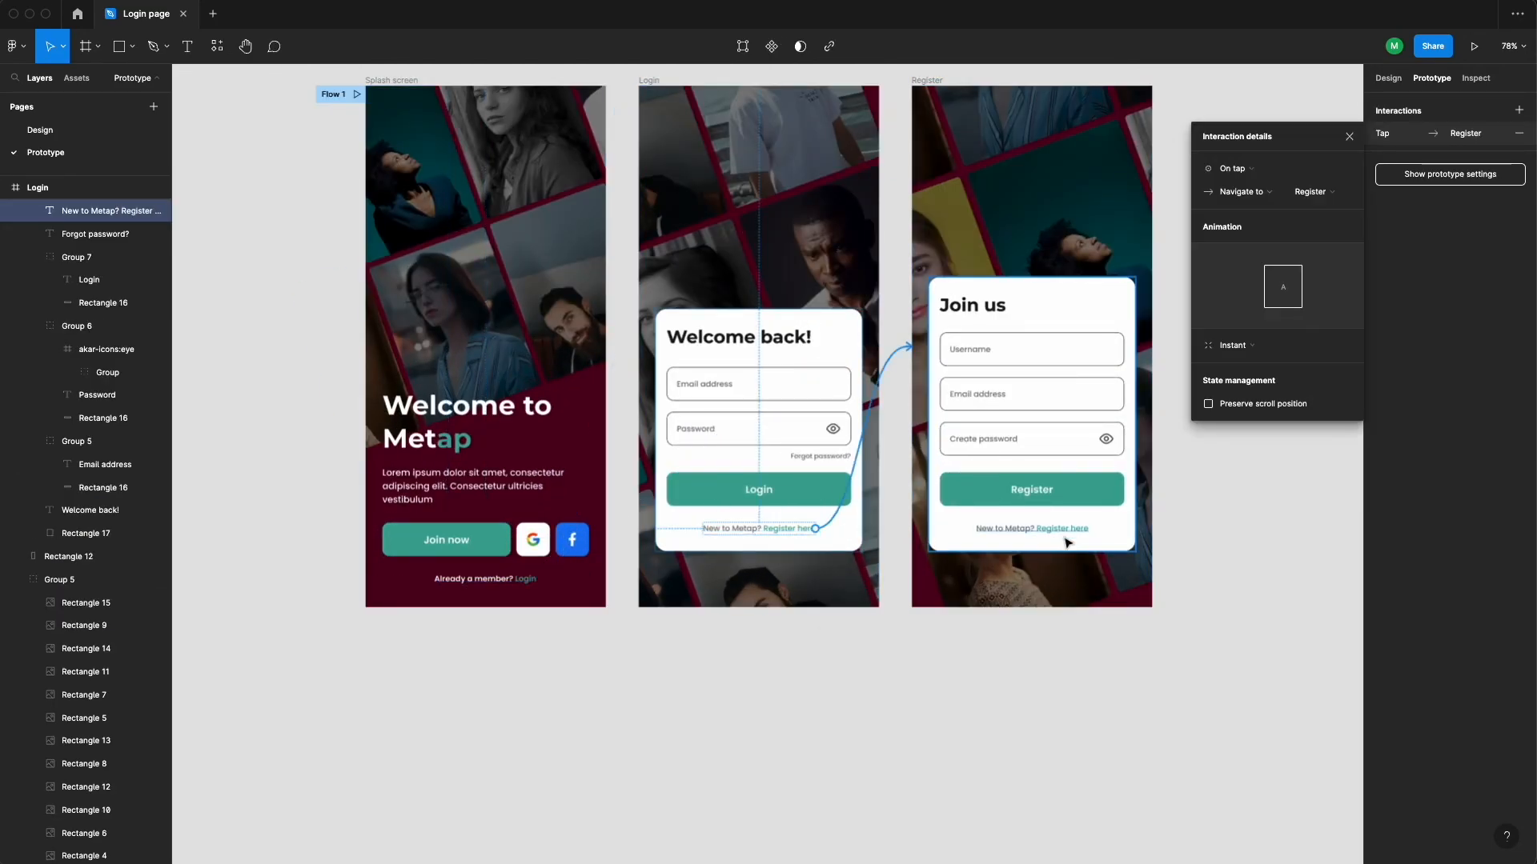
left_click(1224, 509)
Return to the Design page and look over the Splash screen, Login and Register frames
left_click(1389, 78)
left_click(42, 130)
left_click(1074, 562)
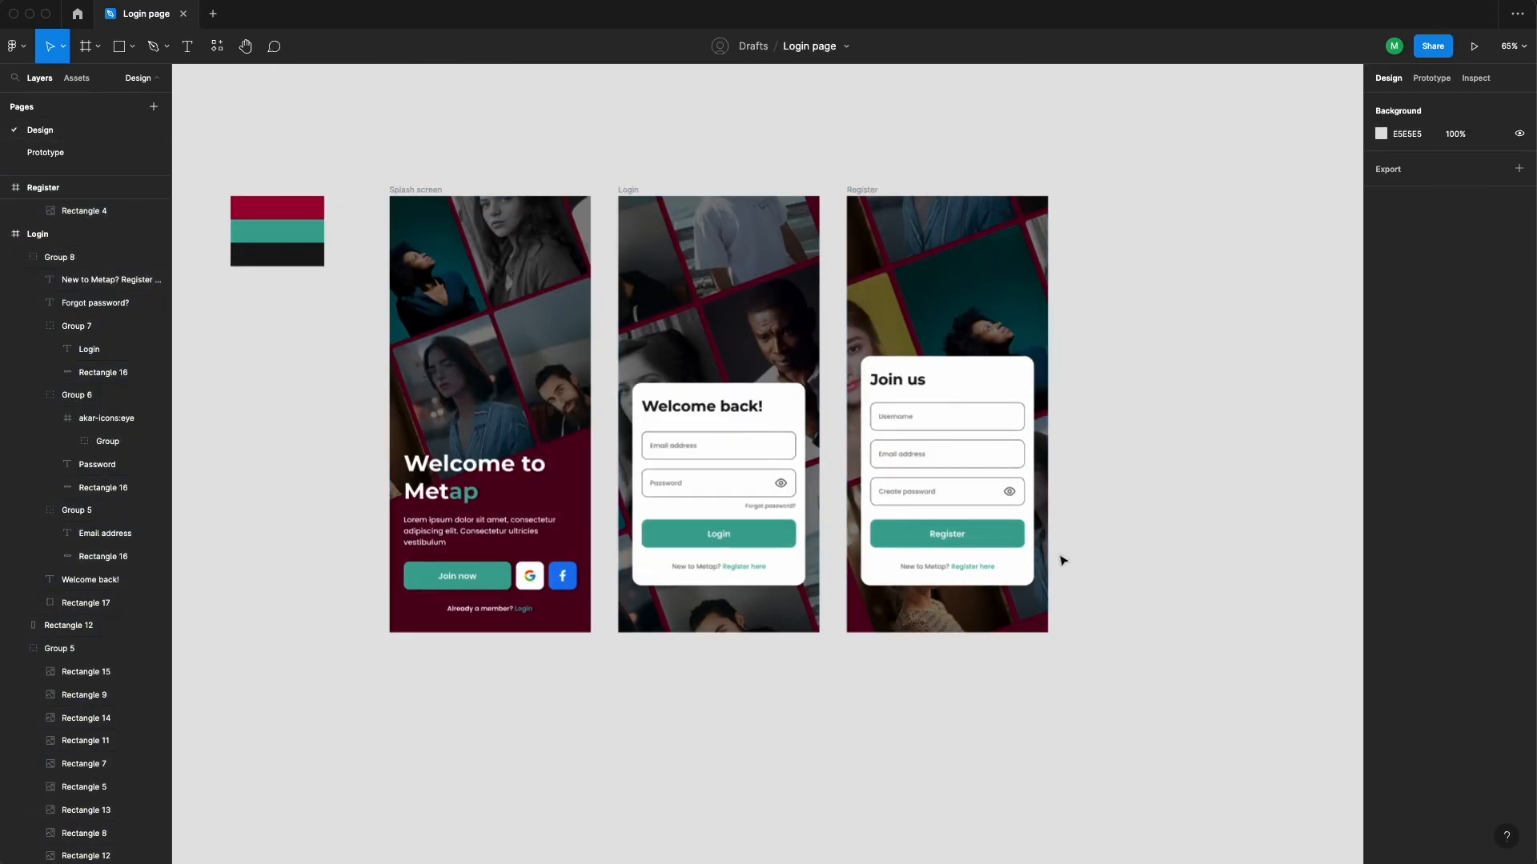
left_click_drag(1069, 562, 1019, 583)
scroll(927, 576, "up", 5)
scroll(875, 628, "down", 6)
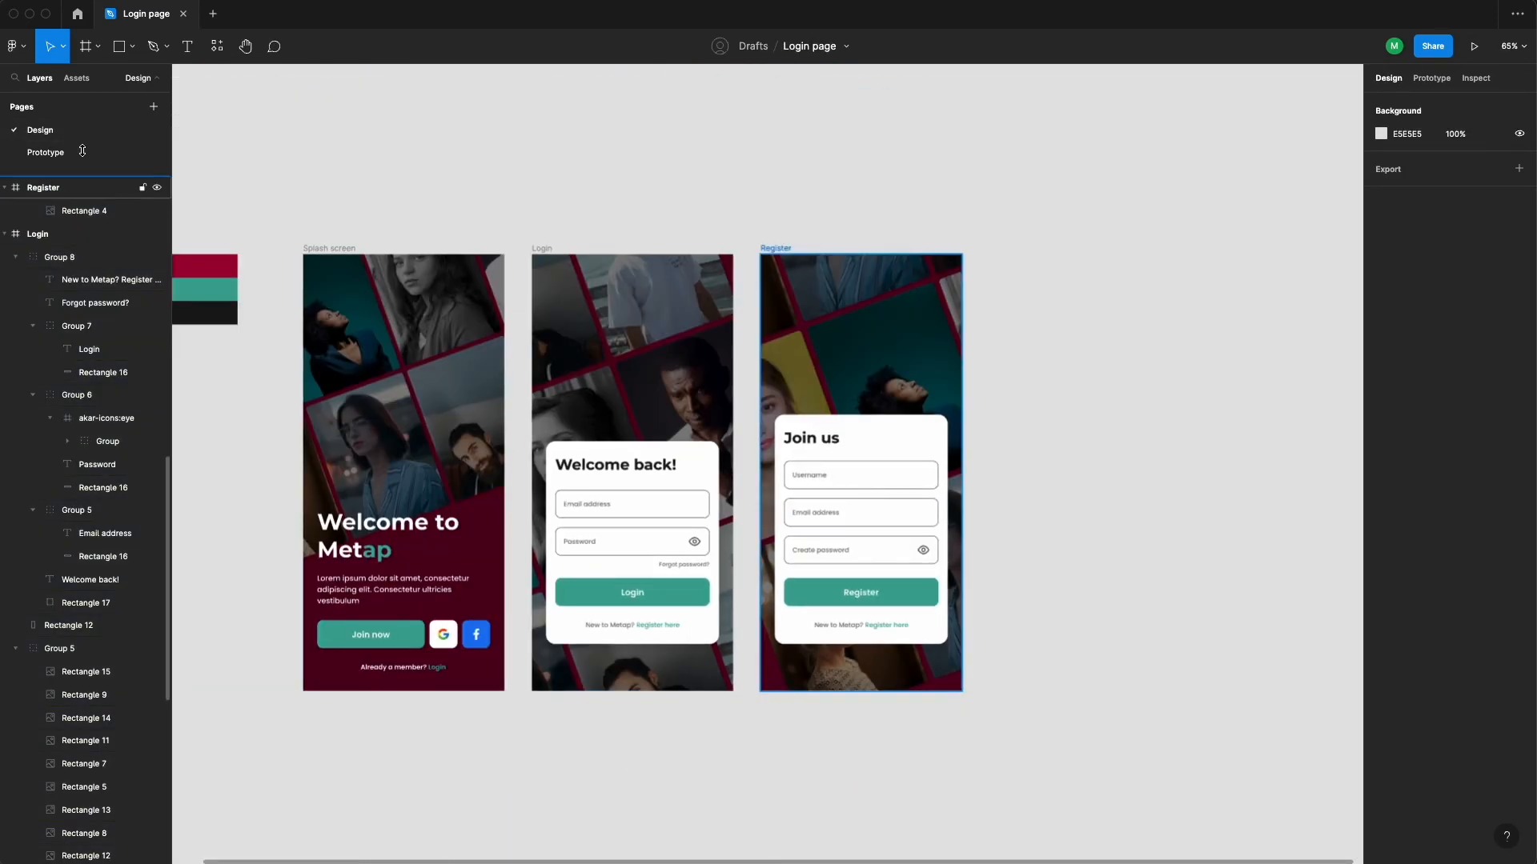
Delete the Prototype page from the file
left_click(78, 154)
scroll(609, 266, "down", 5)
right_click(83, 150)
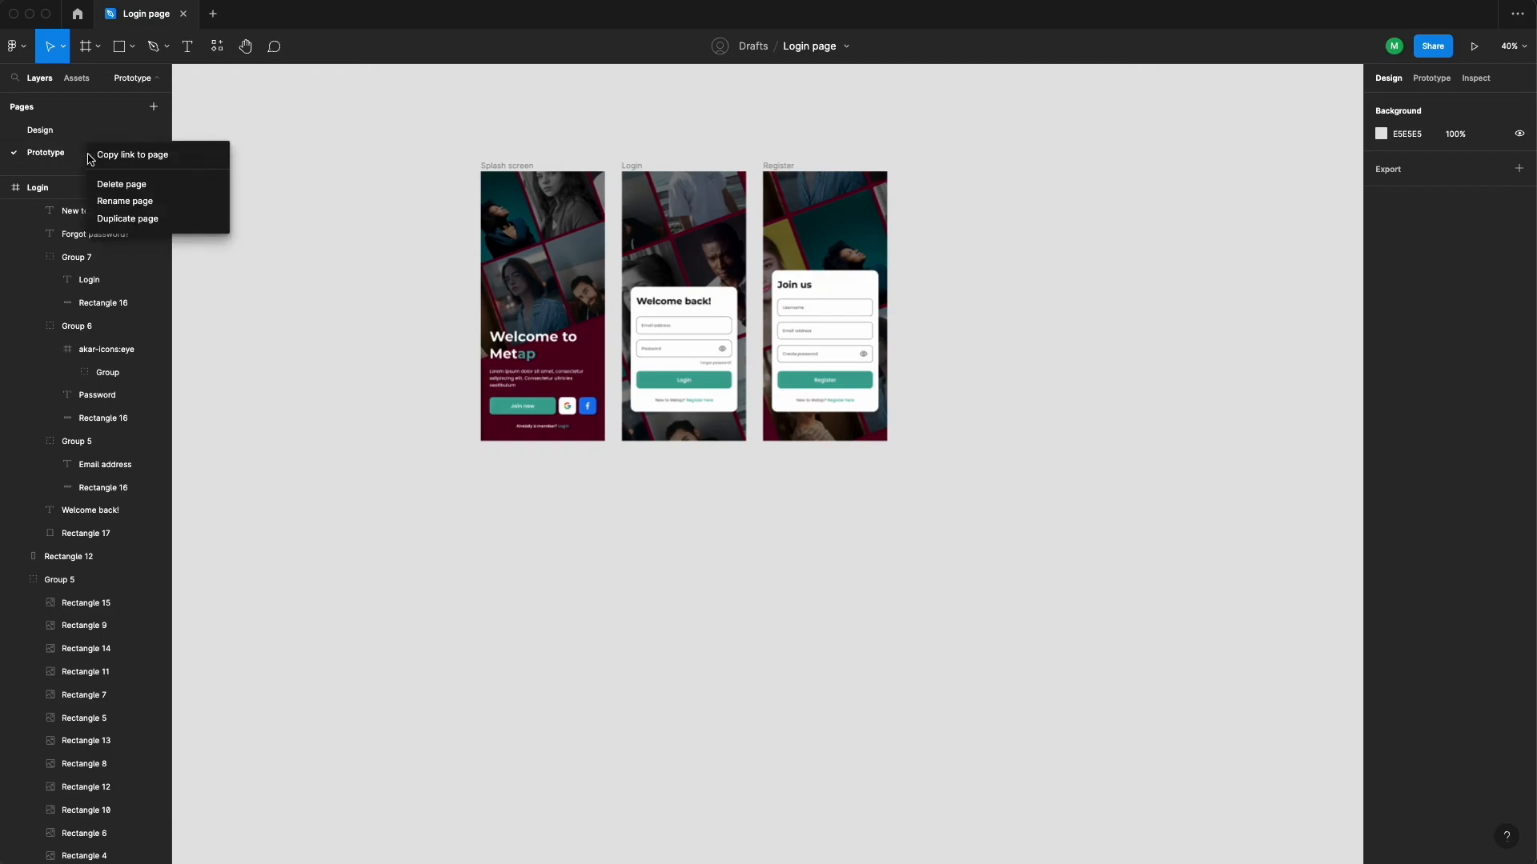
left_click(112, 183)
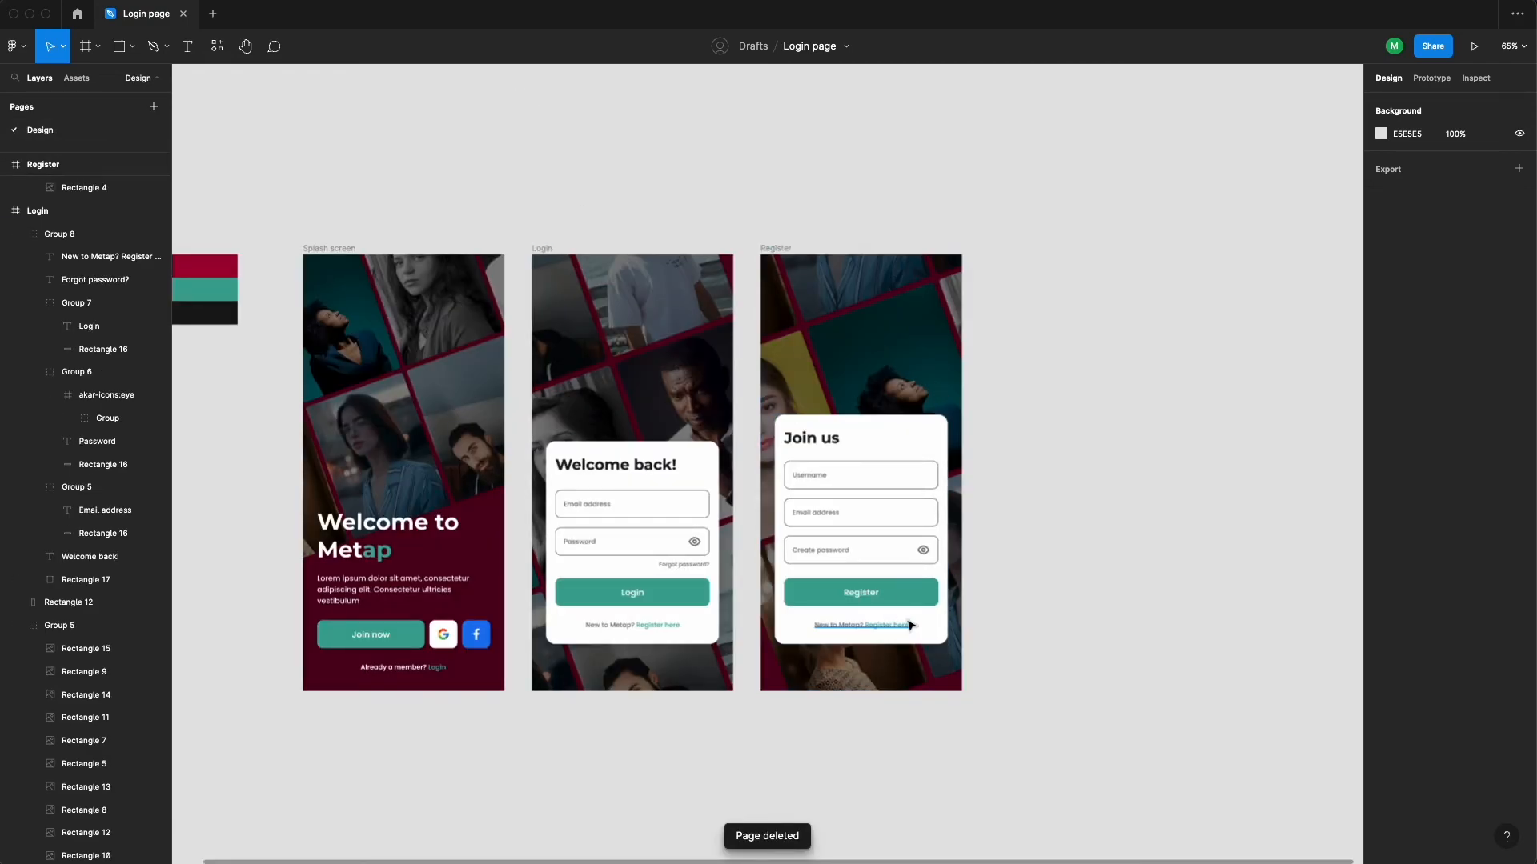
Change the text under the Register button on the Join us card to "Already a member? Login"
scroll(398, 680, "up", 3)
left_click(407, 667)
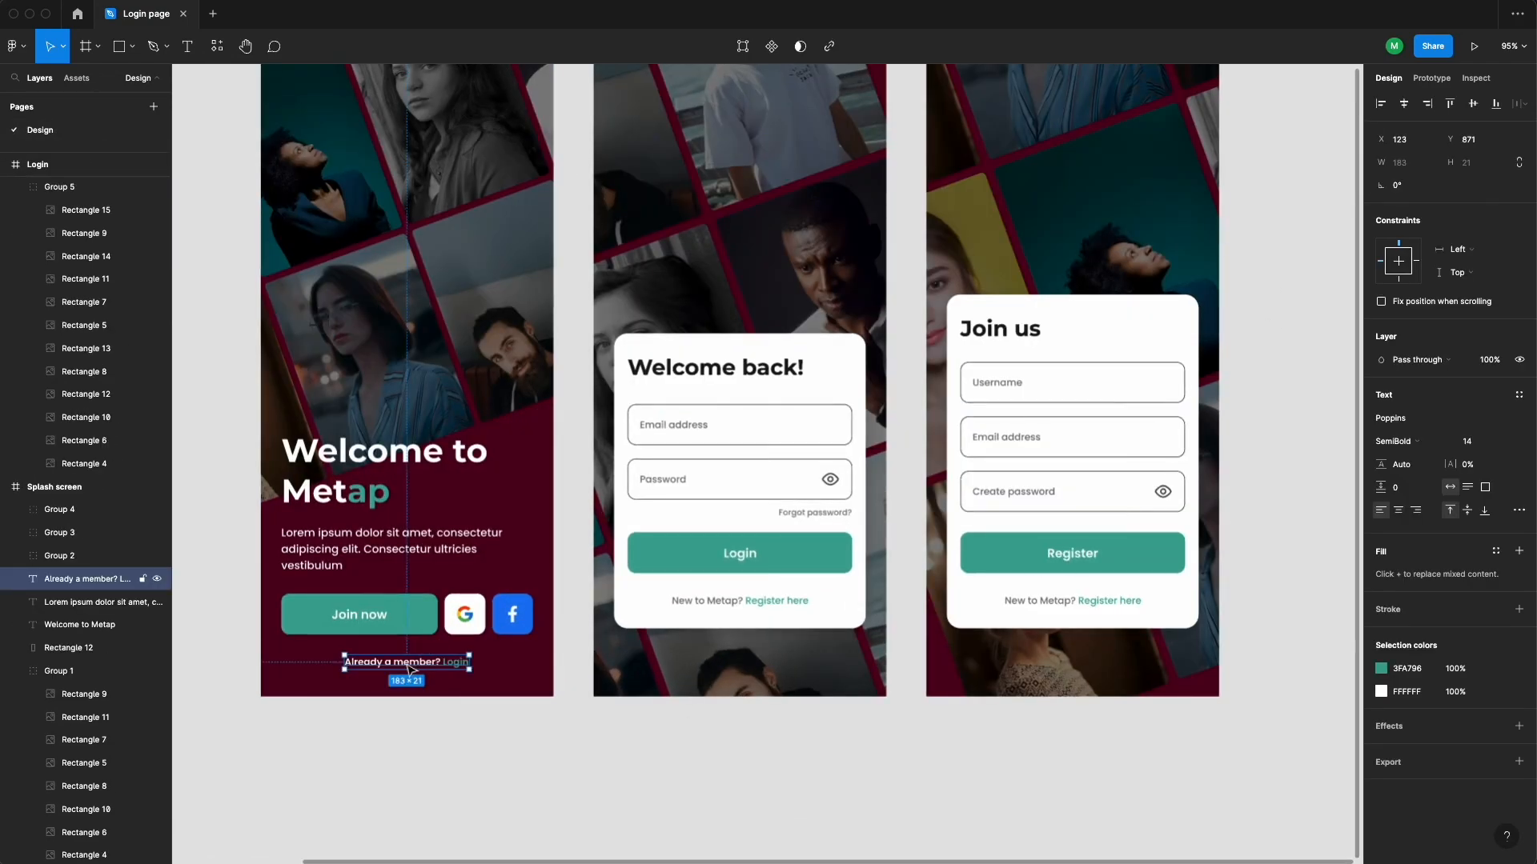
left_click(1132, 793)
scroll(888, 610, "right", 2)
scroll(885, 606, "up", 4)
double_click(922, 614)
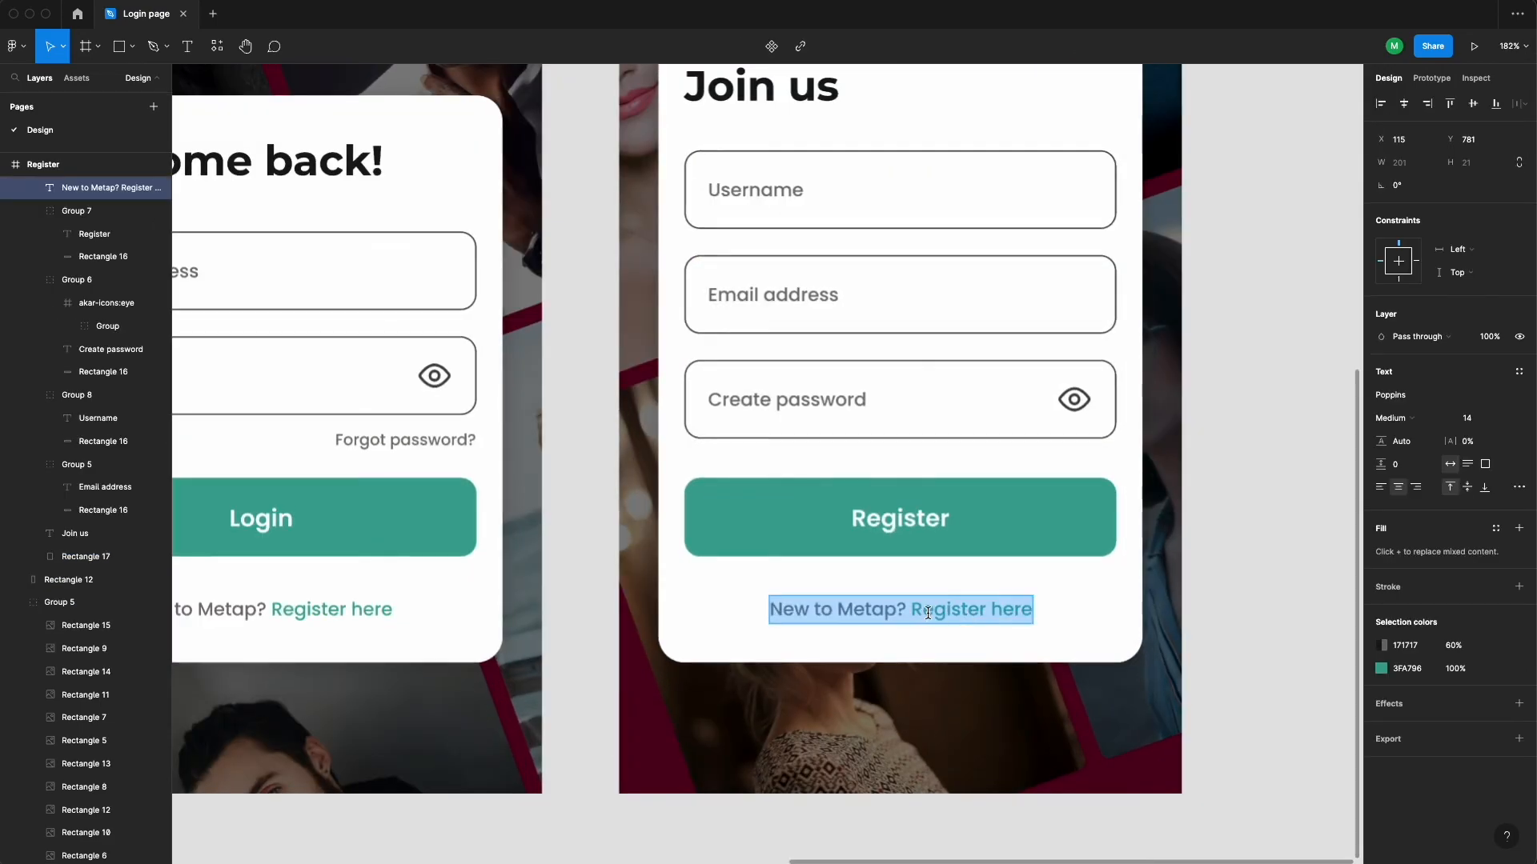
left_click_drag(911, 609, 1073, 608)
key("BackSpace")
type("Login")
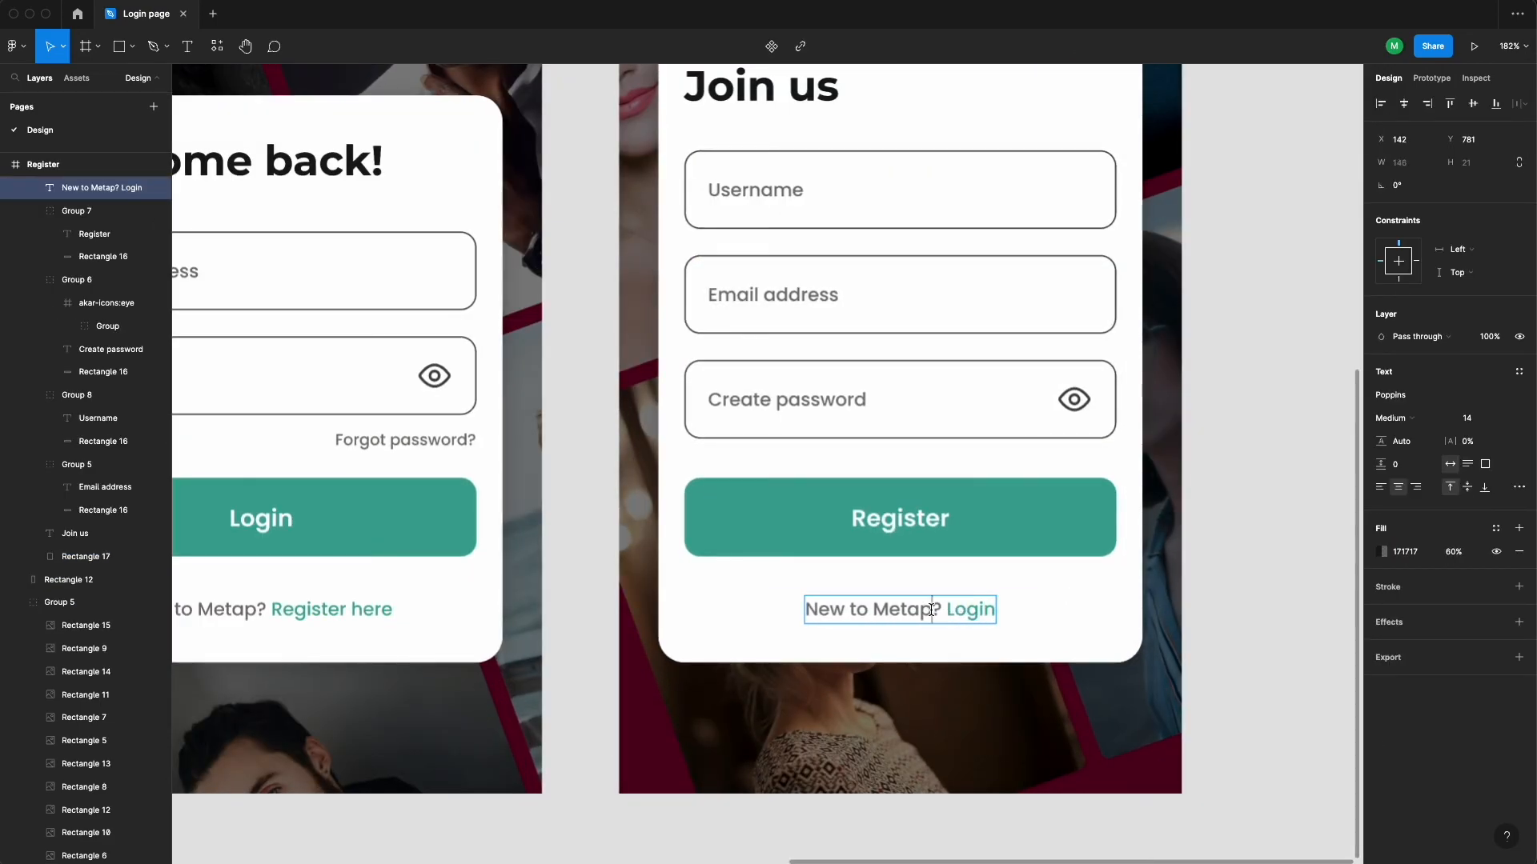
key("super+BackSpace")
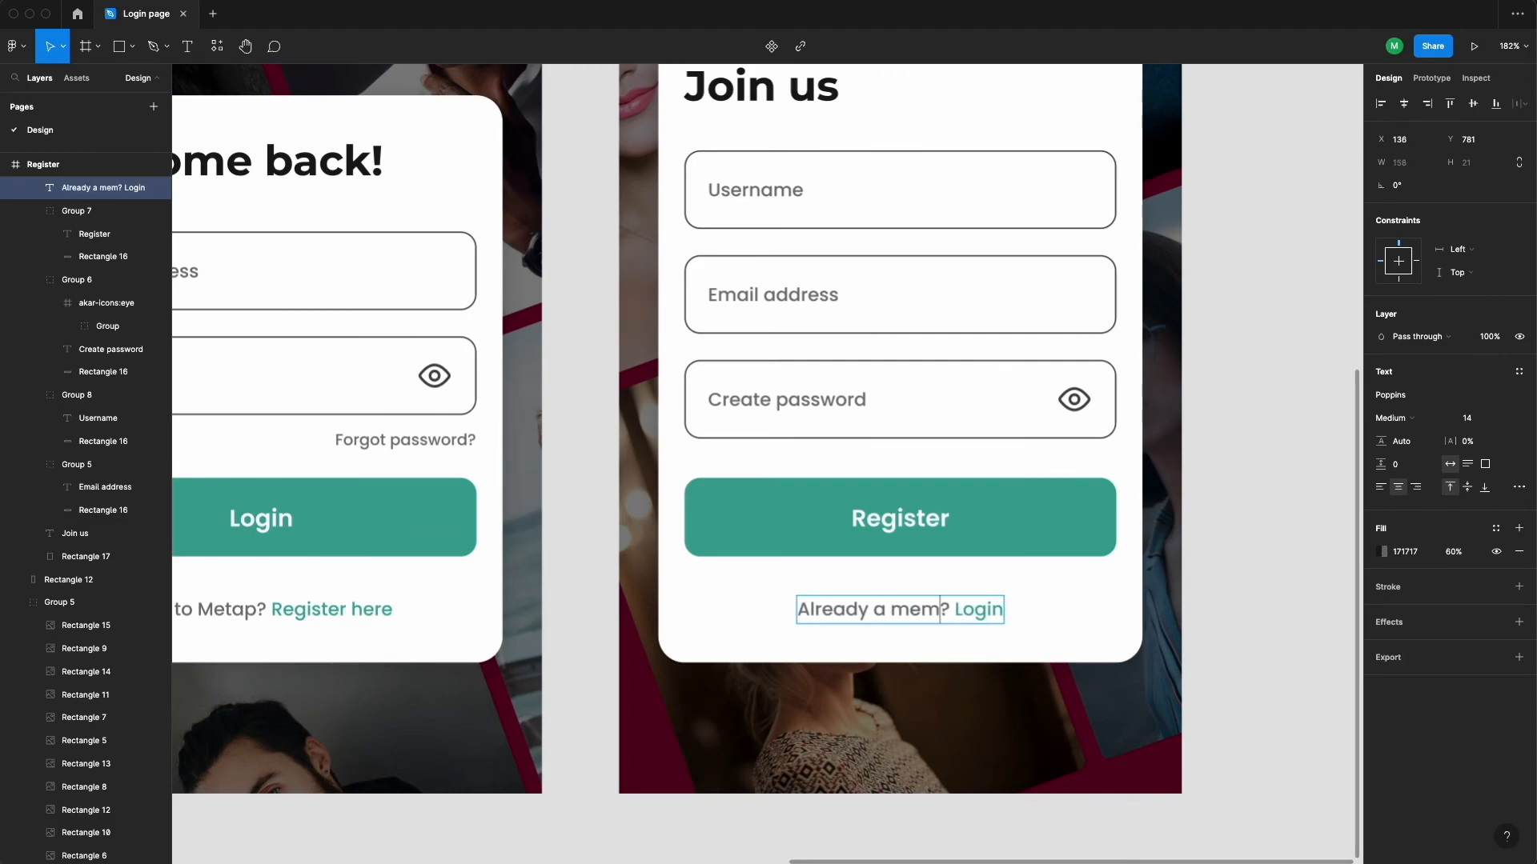
scroll(903, 617, "down", 5)
left_click(1091, 594)
left_click(1091, 594)
scroll(1040, 593, "up", 1)
scroll(1040, 593, "down", 1)
left_click_drag(1070, 551, 1149, 542)
Add a page named Prototype and copy the Splash screen, Login and Register frames onto it from the Design page
left_click(154, 107)
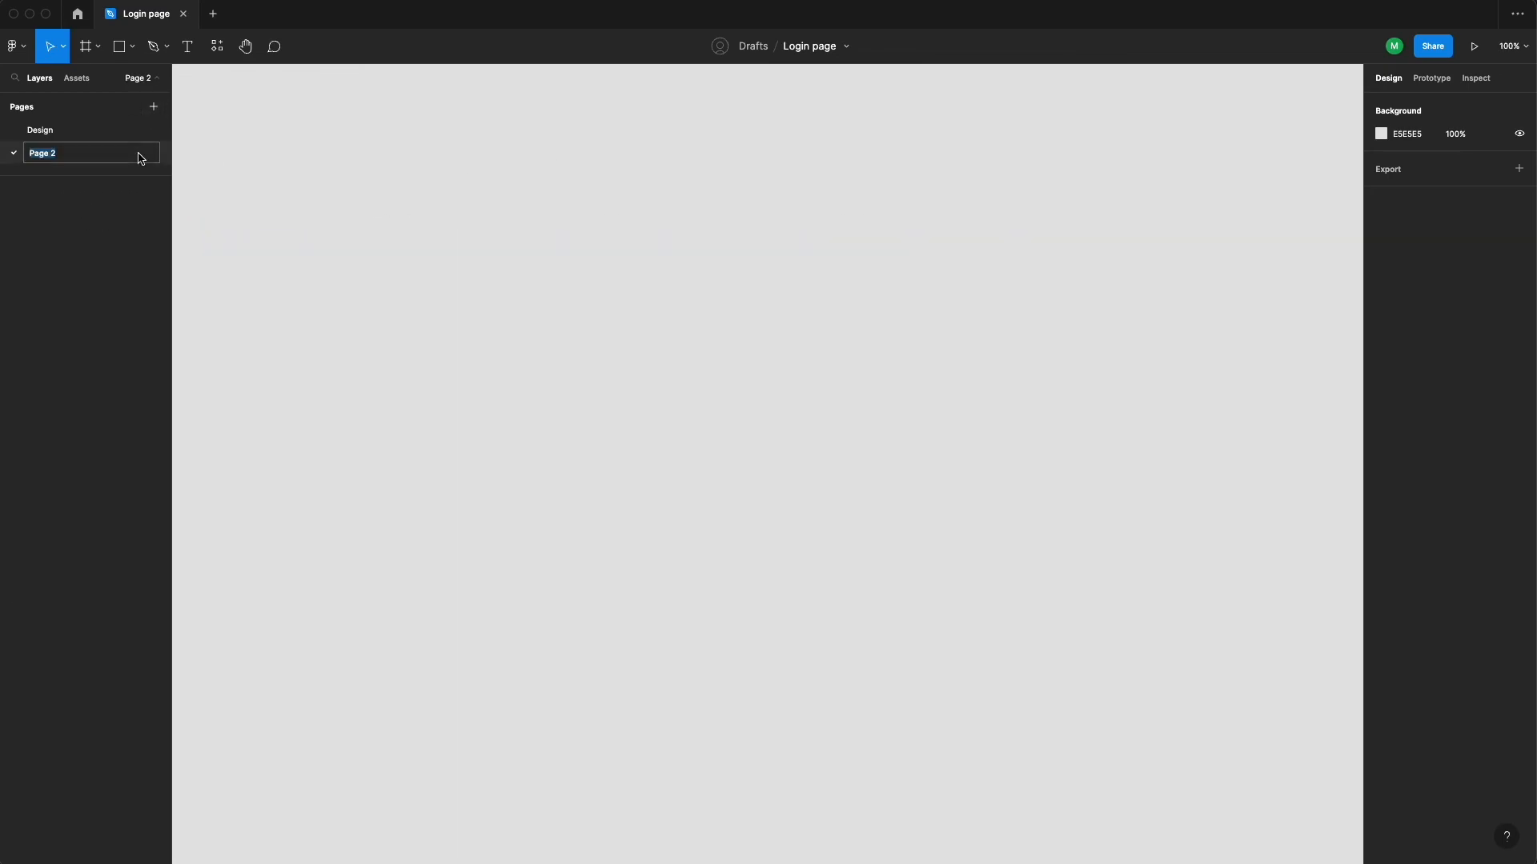
left_click(127, 131)
left_click_drag(352, 705, 852, 226)
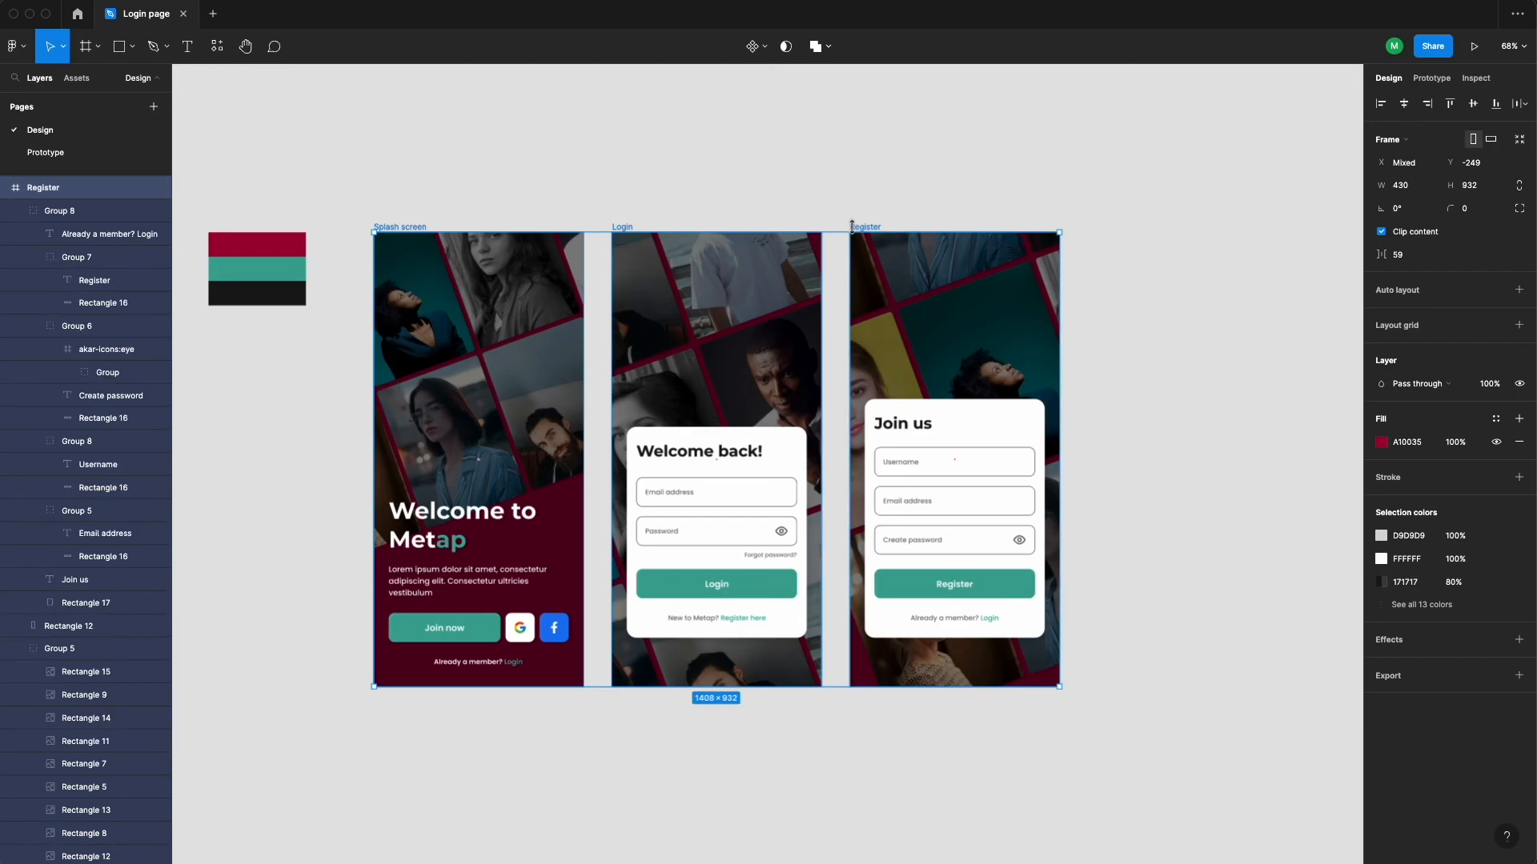
left_click(110, 149)
key("ctrl+v")
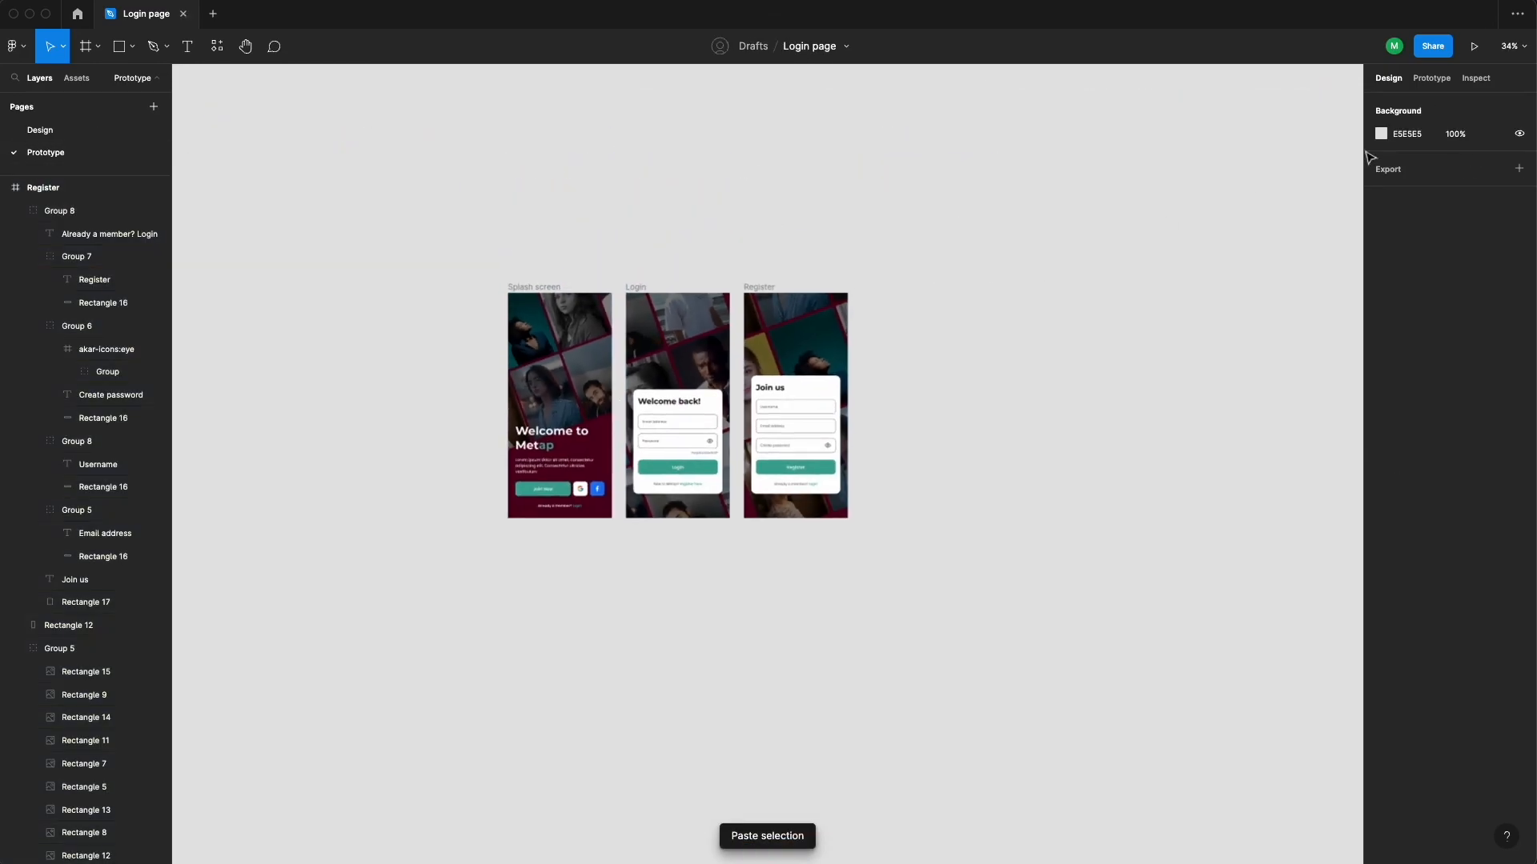
Set the prototype device to iPhone 14 Pro Max
left_click(1389, 133)
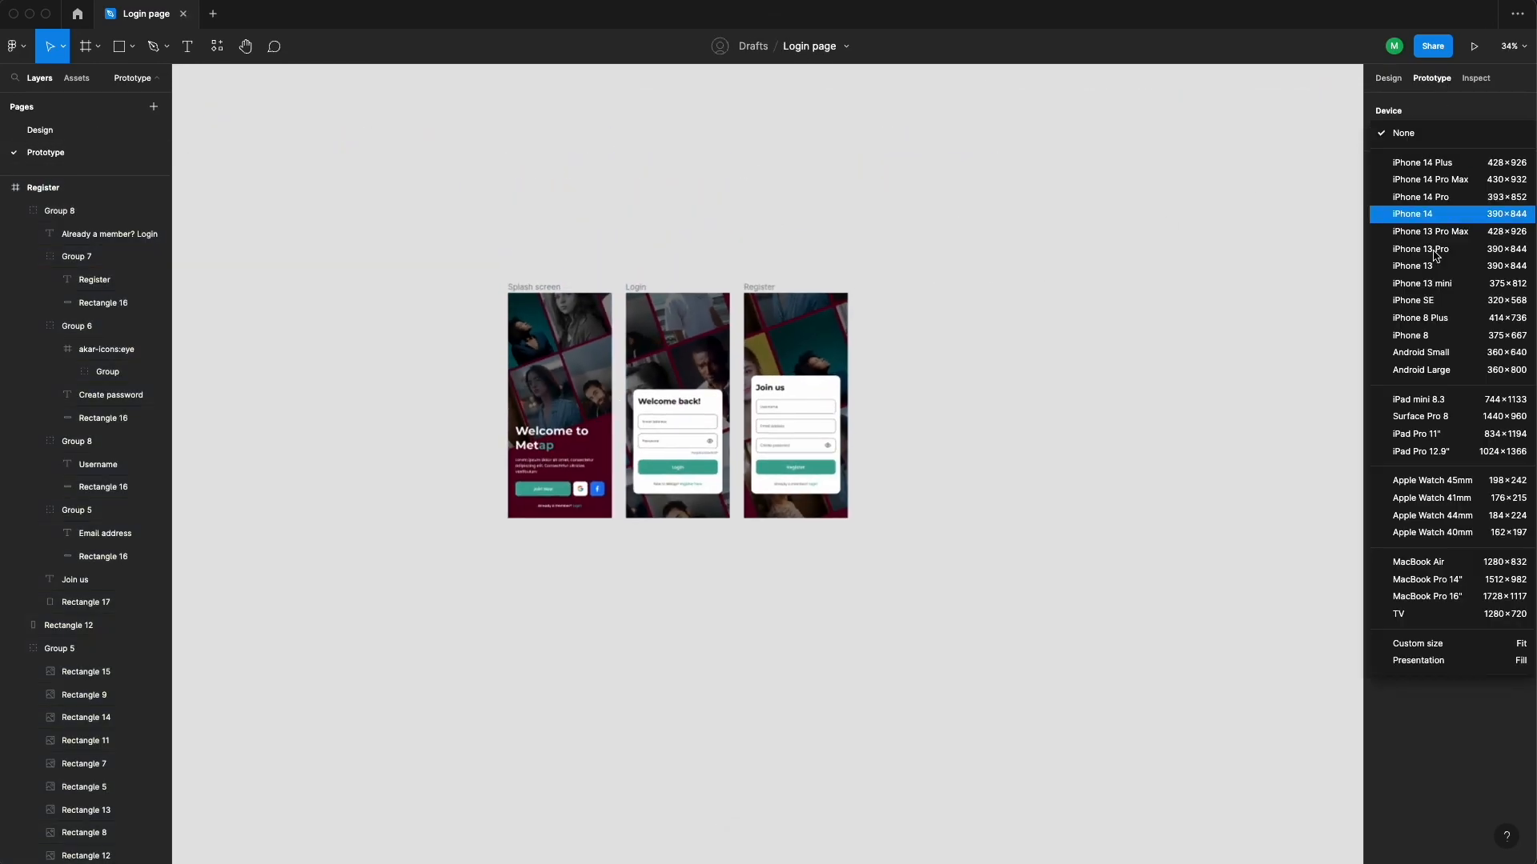
left_click(1418, 182)
Connect the Splash screen's Join now button to the Register frame and its "Already a member? Login" text to the Login frame
scroll(620, 410, "up", 3)
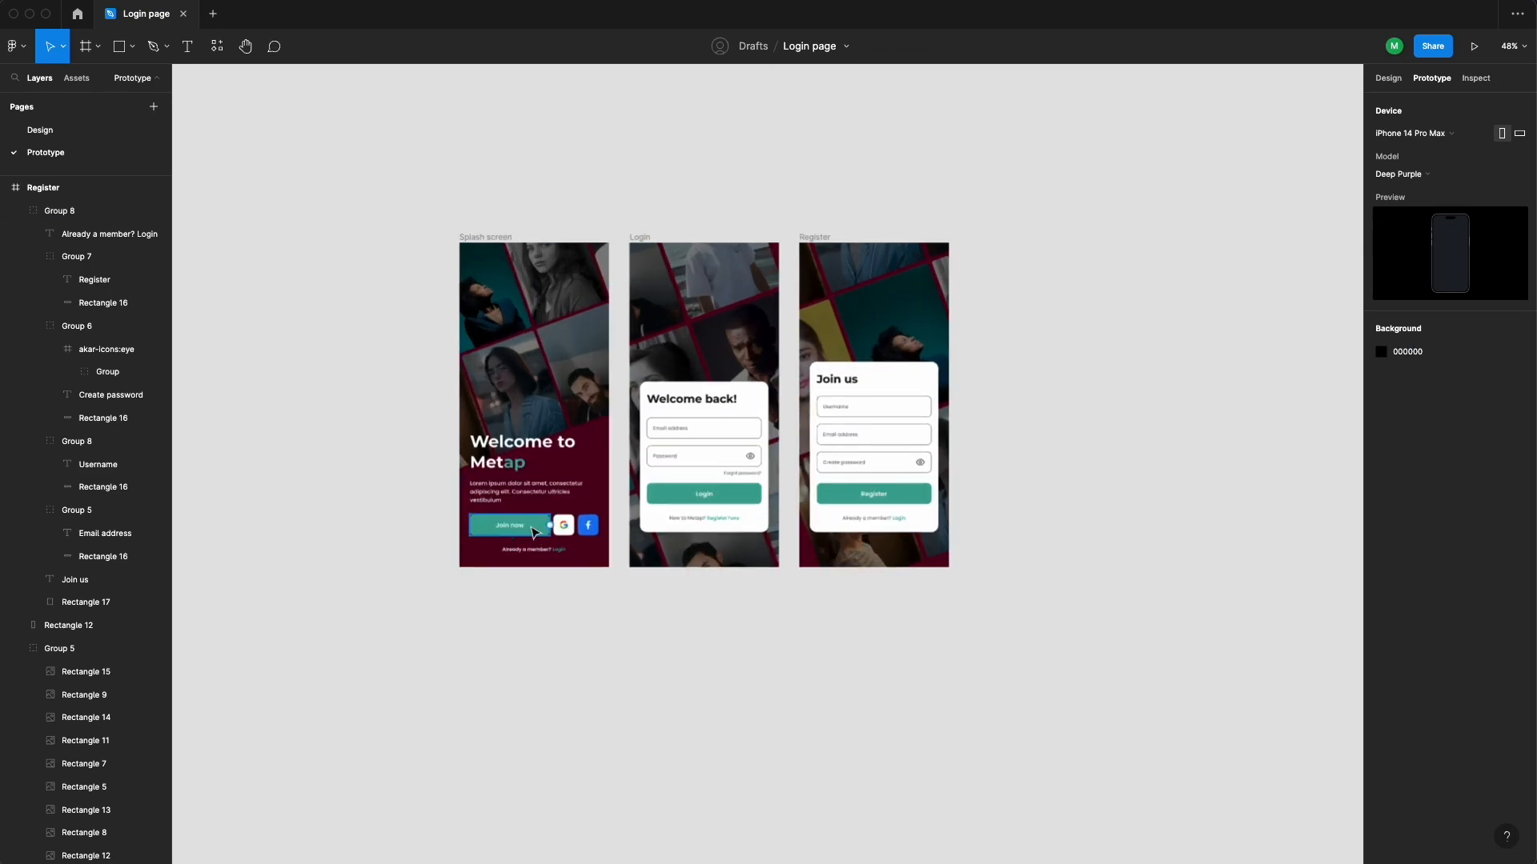
left_click(535, 527)
left_click_drag(550, 525, 829, 458)
left_click(563, 552)
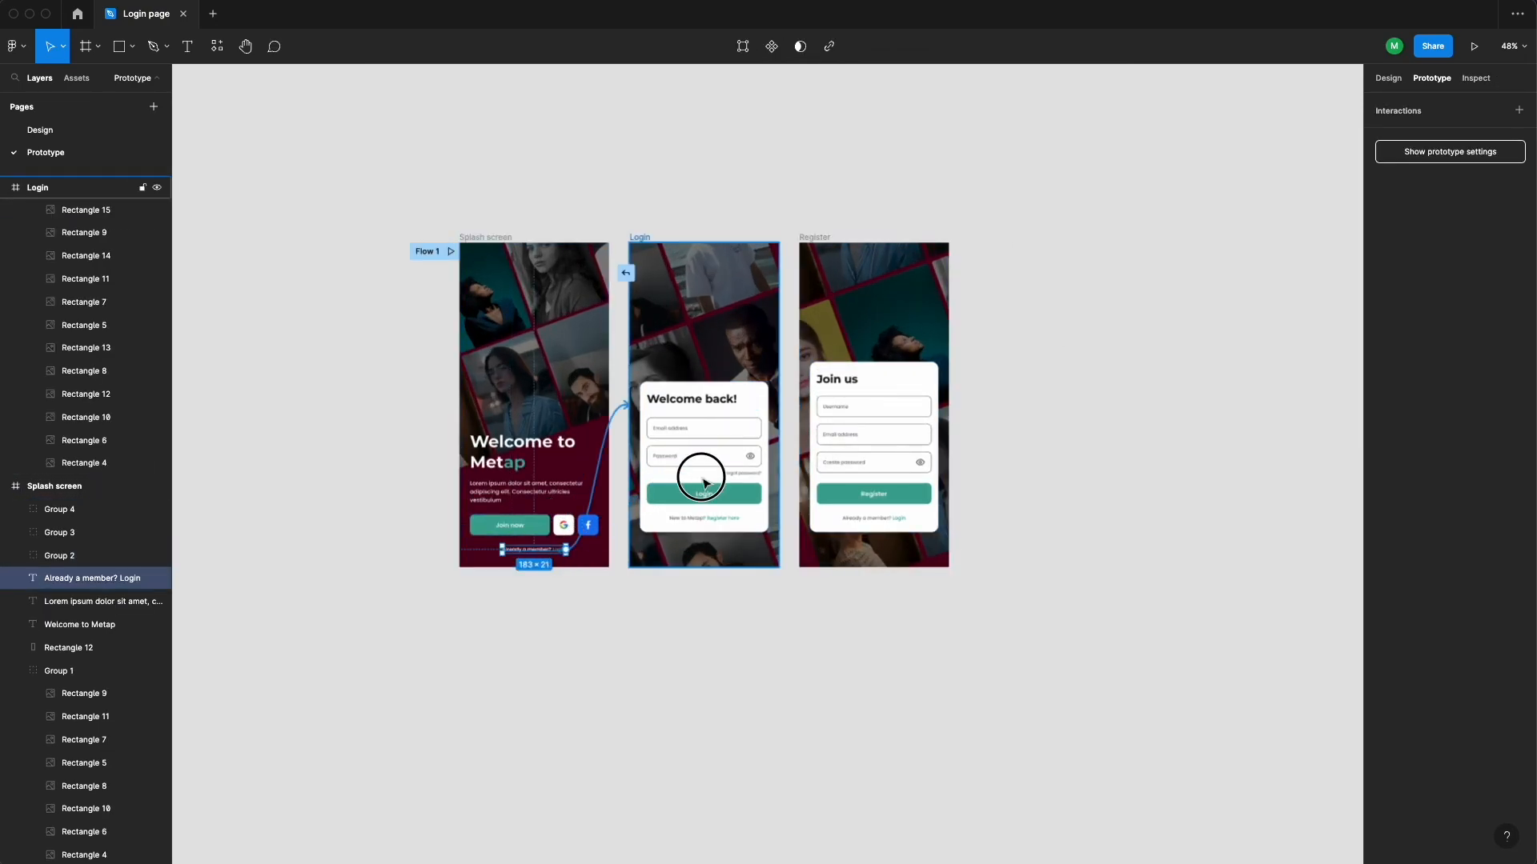
left_click_drag(701, 483, 703, 484)
left_click(732, 610)
Connect the Login card's "New to Metap? Register here" text to the Register frame and the Register card's "Already a member? Login" text to Login
left_click(731, 524)
scroll(731, 524, "up", 5)
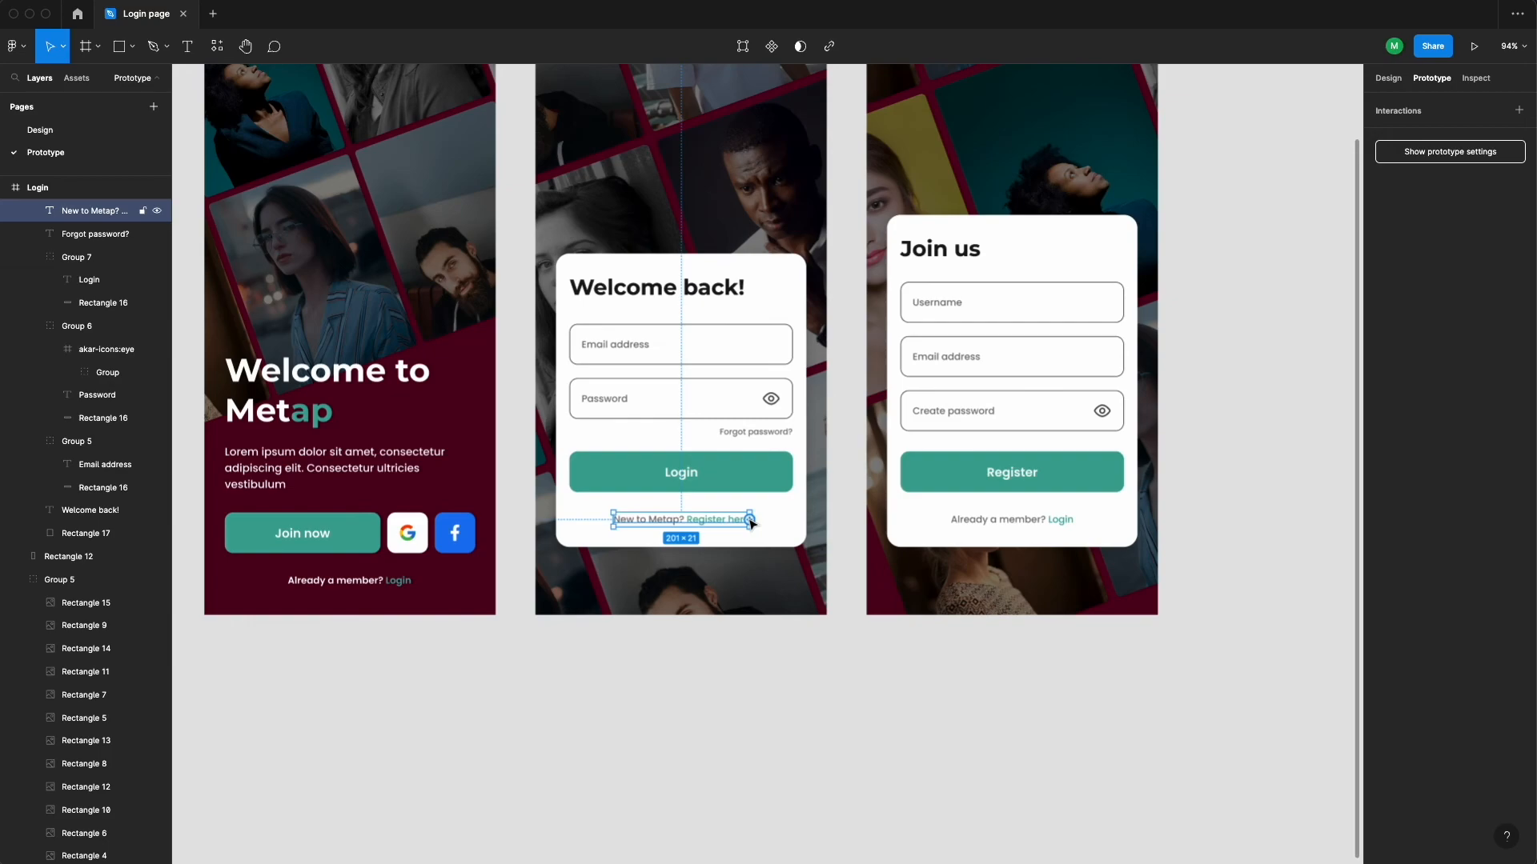
scroll(774, 591, "up", 3)
left_click_drag(754, 615, 756, 422)
left_click(1029, 613)
scroll(748, 436, "down", 5)
left_click(926, 604)
scroll(926, 604, "up", 1)
Preview Flow 1 and test the Join now, Login and Register here links between the screens
left_click(495, 319)
left_click(493, 319)
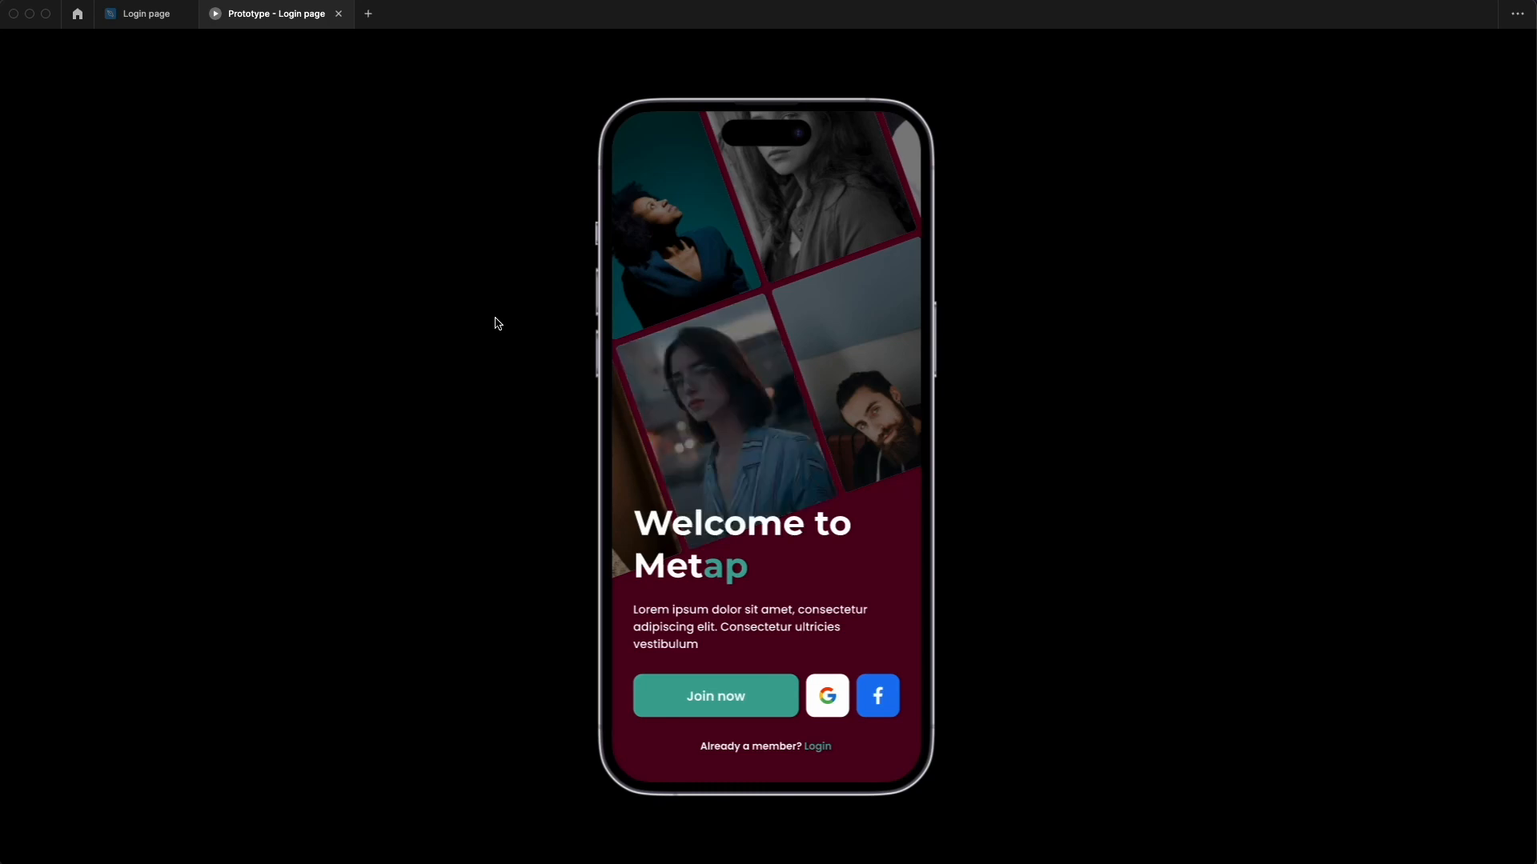
left_click(715, 701)
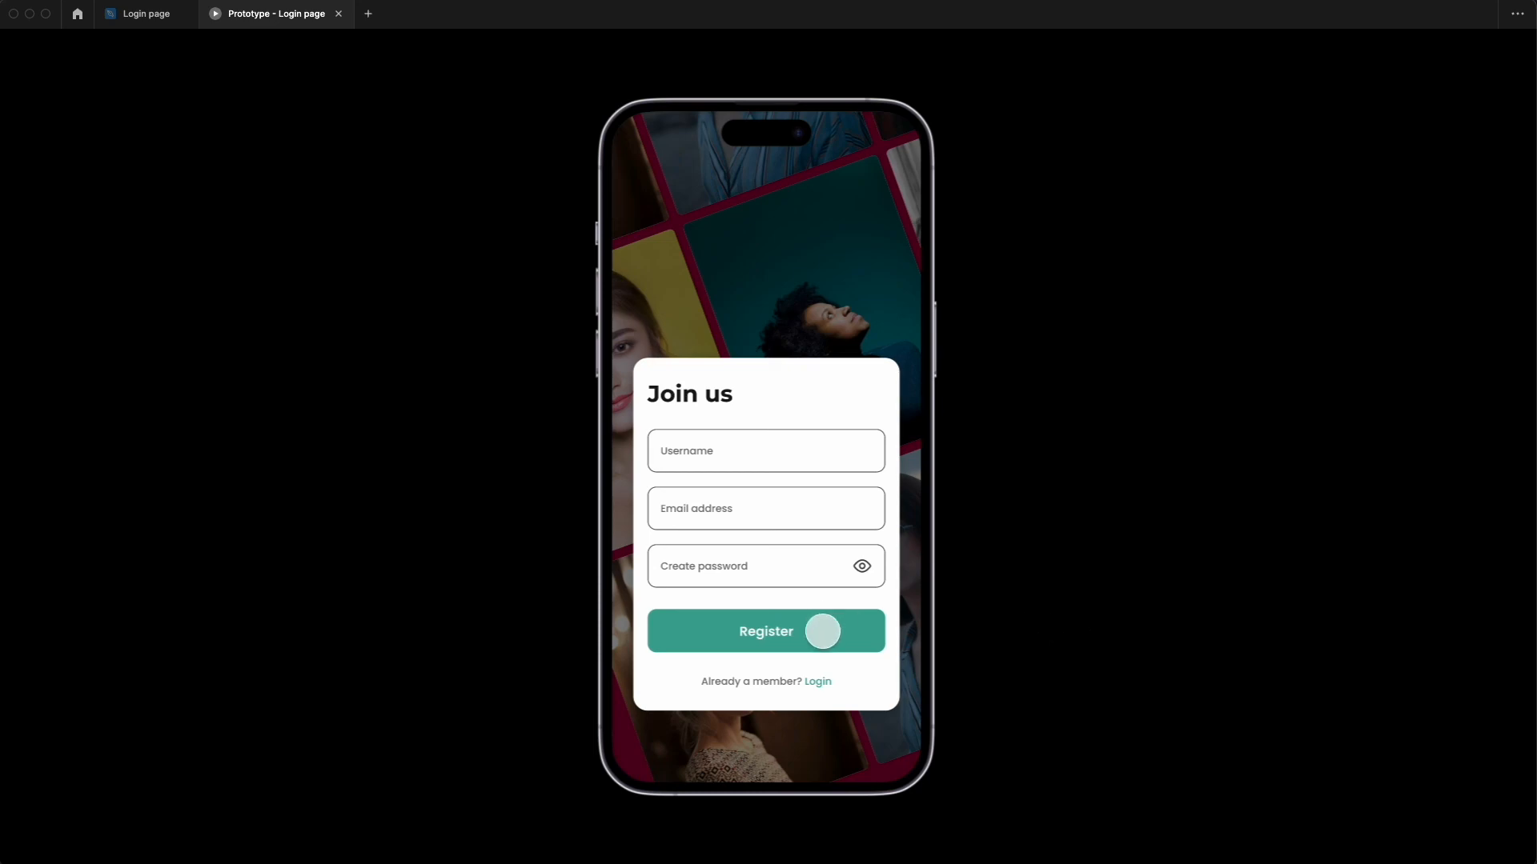
left_click(817, 682)
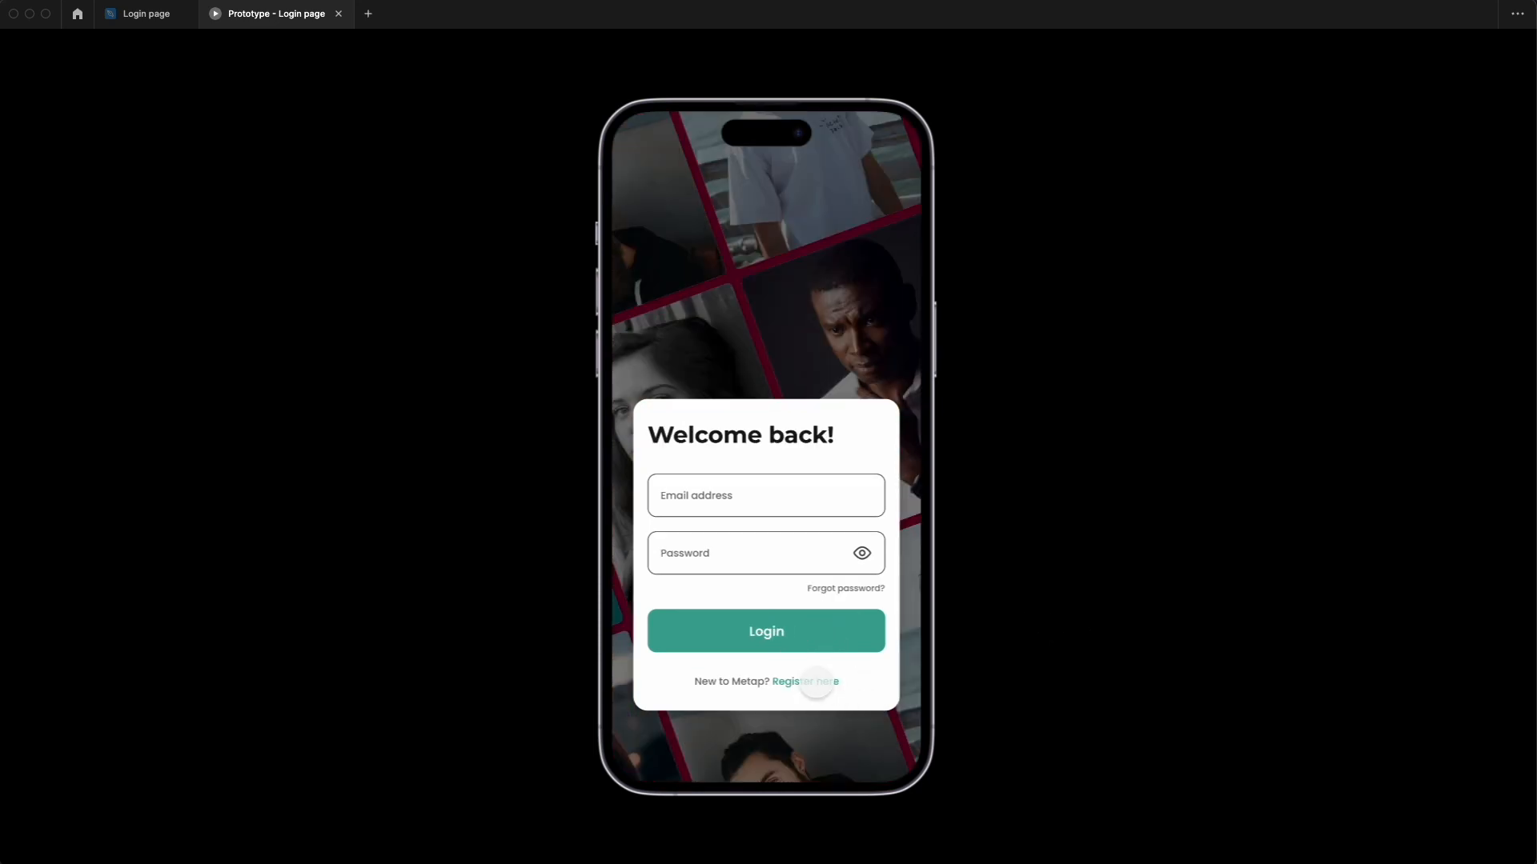
left_click(817, 682)
left_click(818, 682)
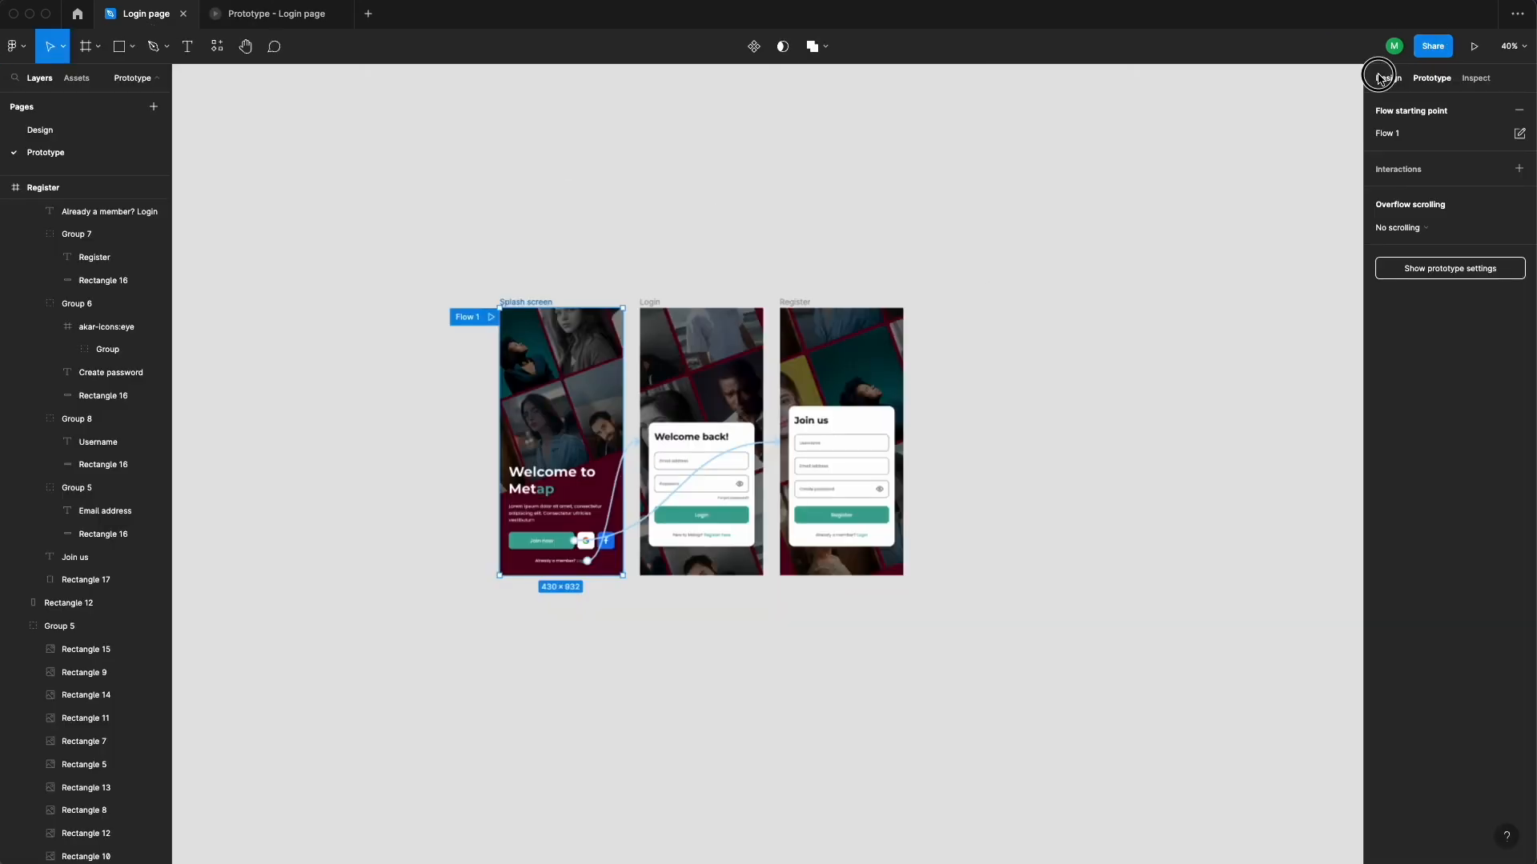
Scale up the rotated photo collage on the Prototype page's Splash screen and shift it to fill the whole background
left_click(1380, 78)
left_click(543, 378)
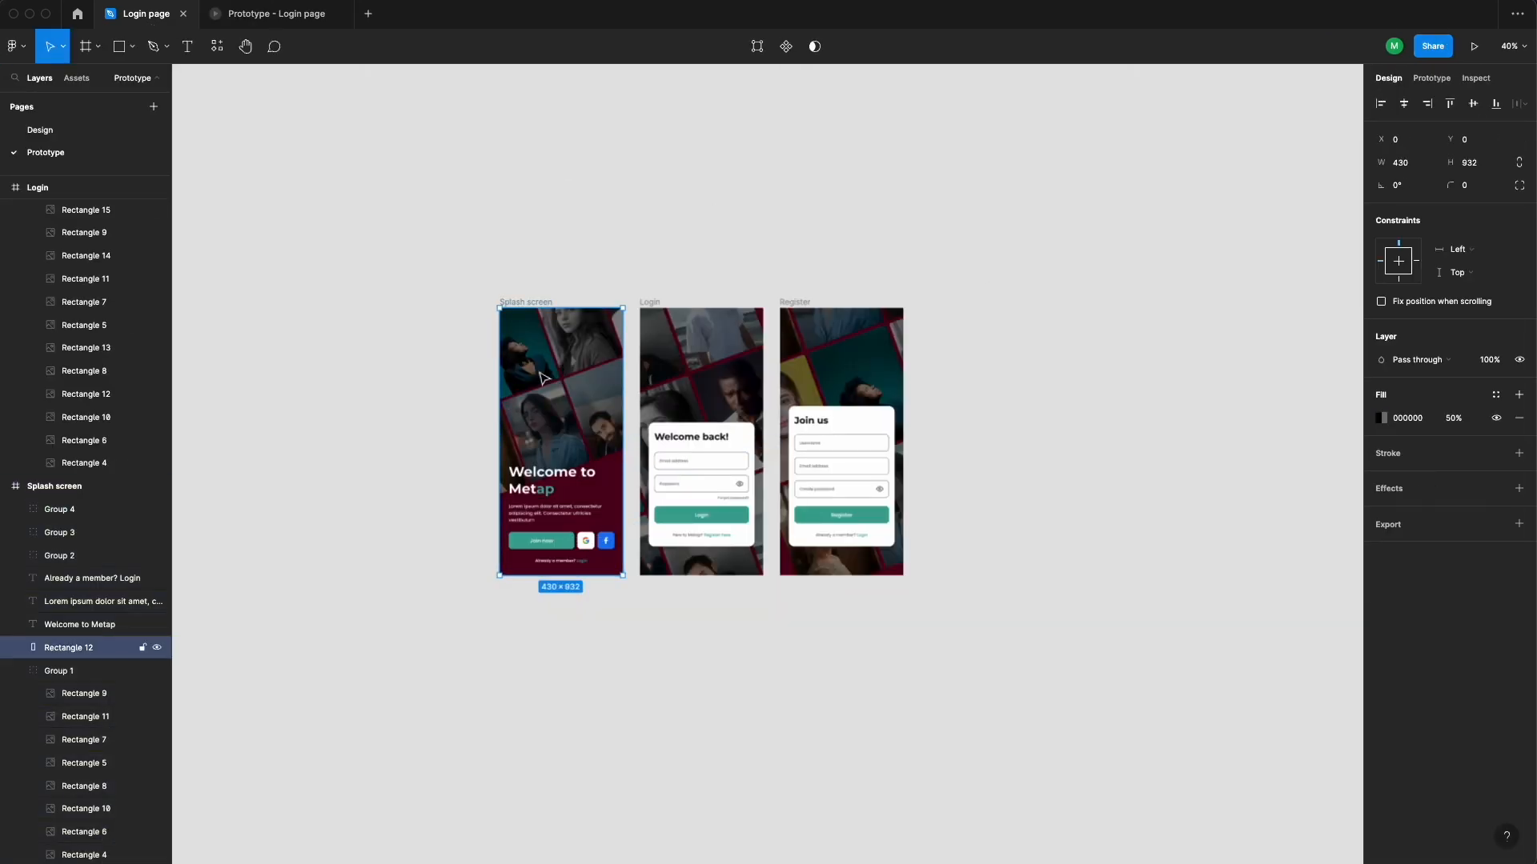
left_click(57, 670)
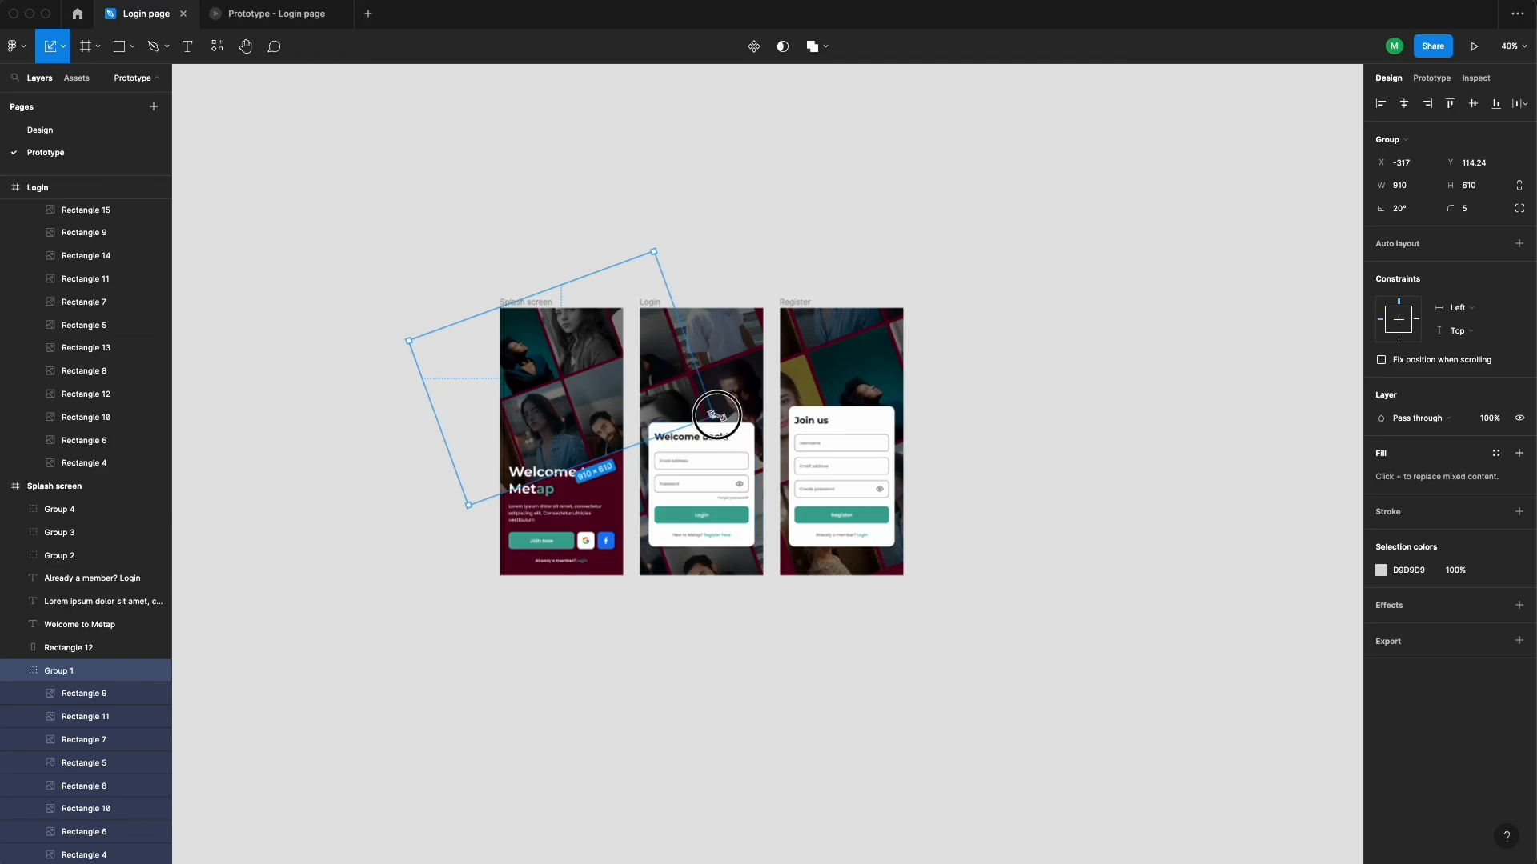
left_click_drag(716, 414, 830, 565)
left_click_drag(518, 398, 569, 435)
left_click(733, 666)
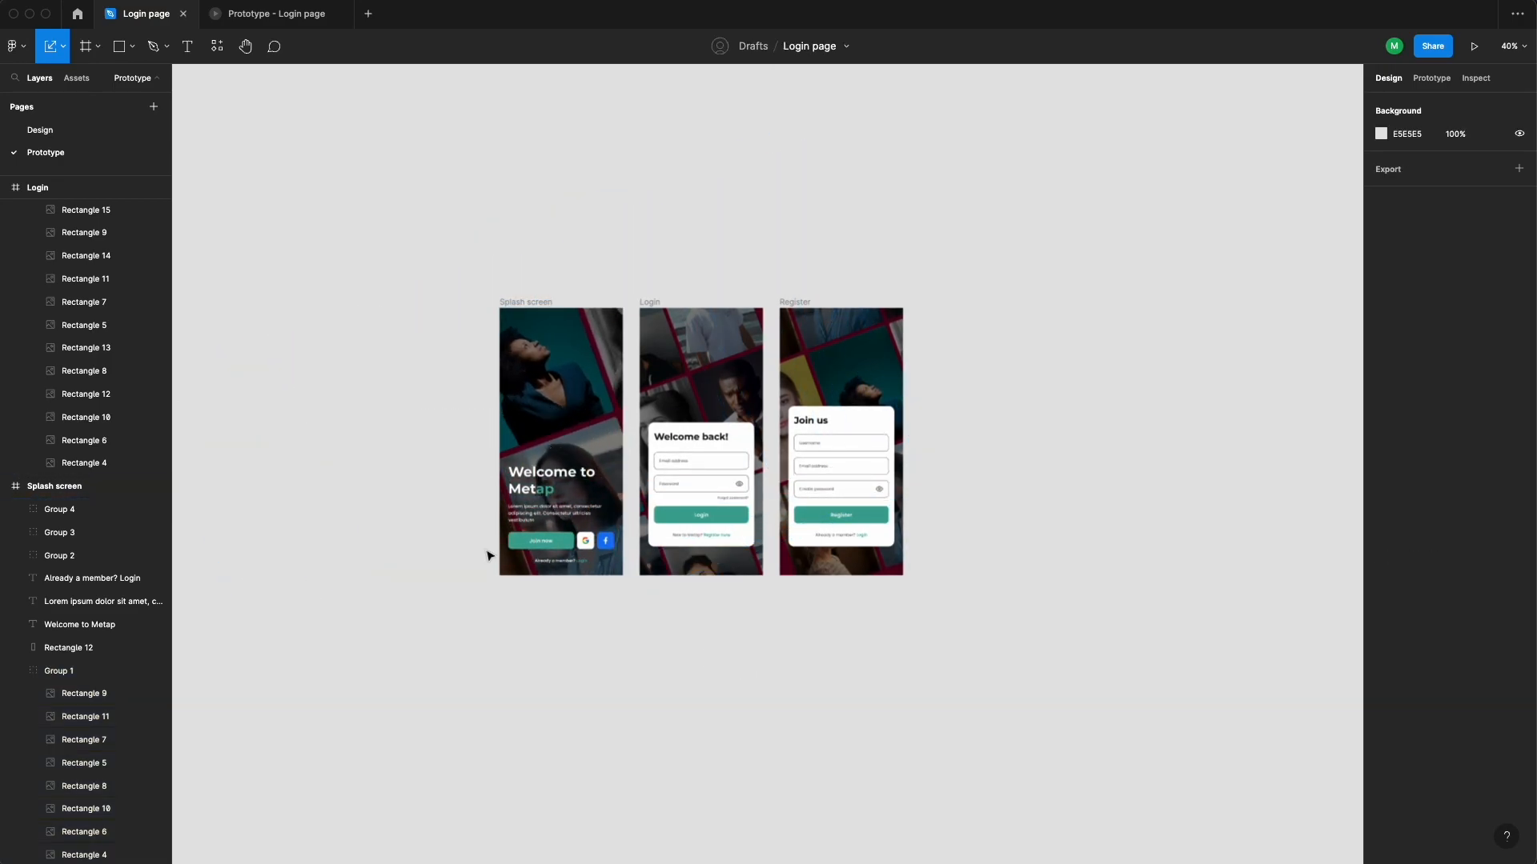
scroll(554, 486, "up", 5)
scroll(553, 486, "down", 5)
scroll(686, 665, "up", 1)
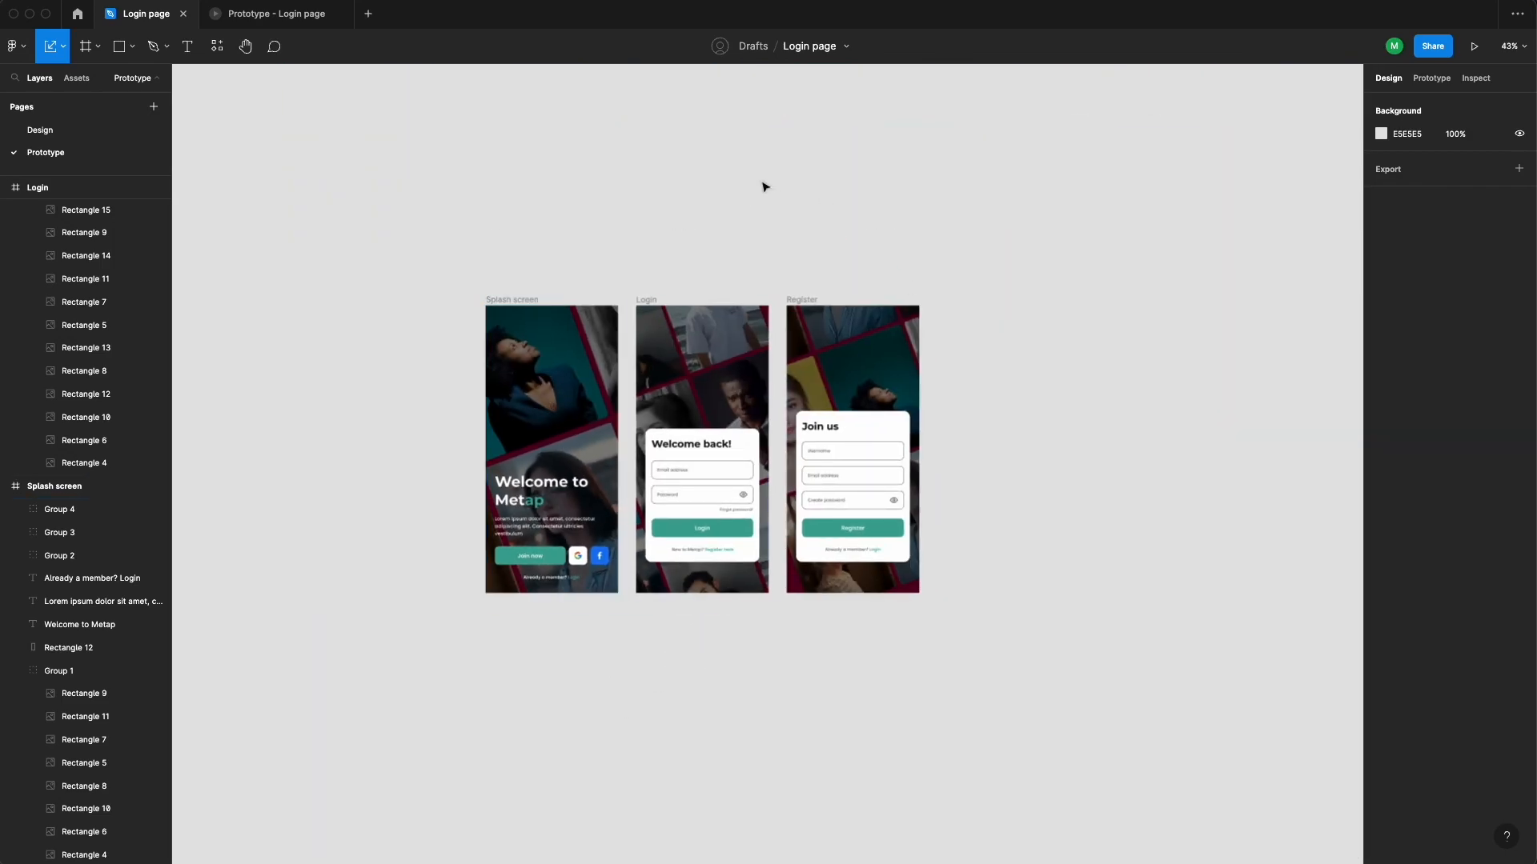
Replay the prototype from the start with the enlarged collage, following Join now and the Login link, and restart it
left_click(309, 16)
key("r")
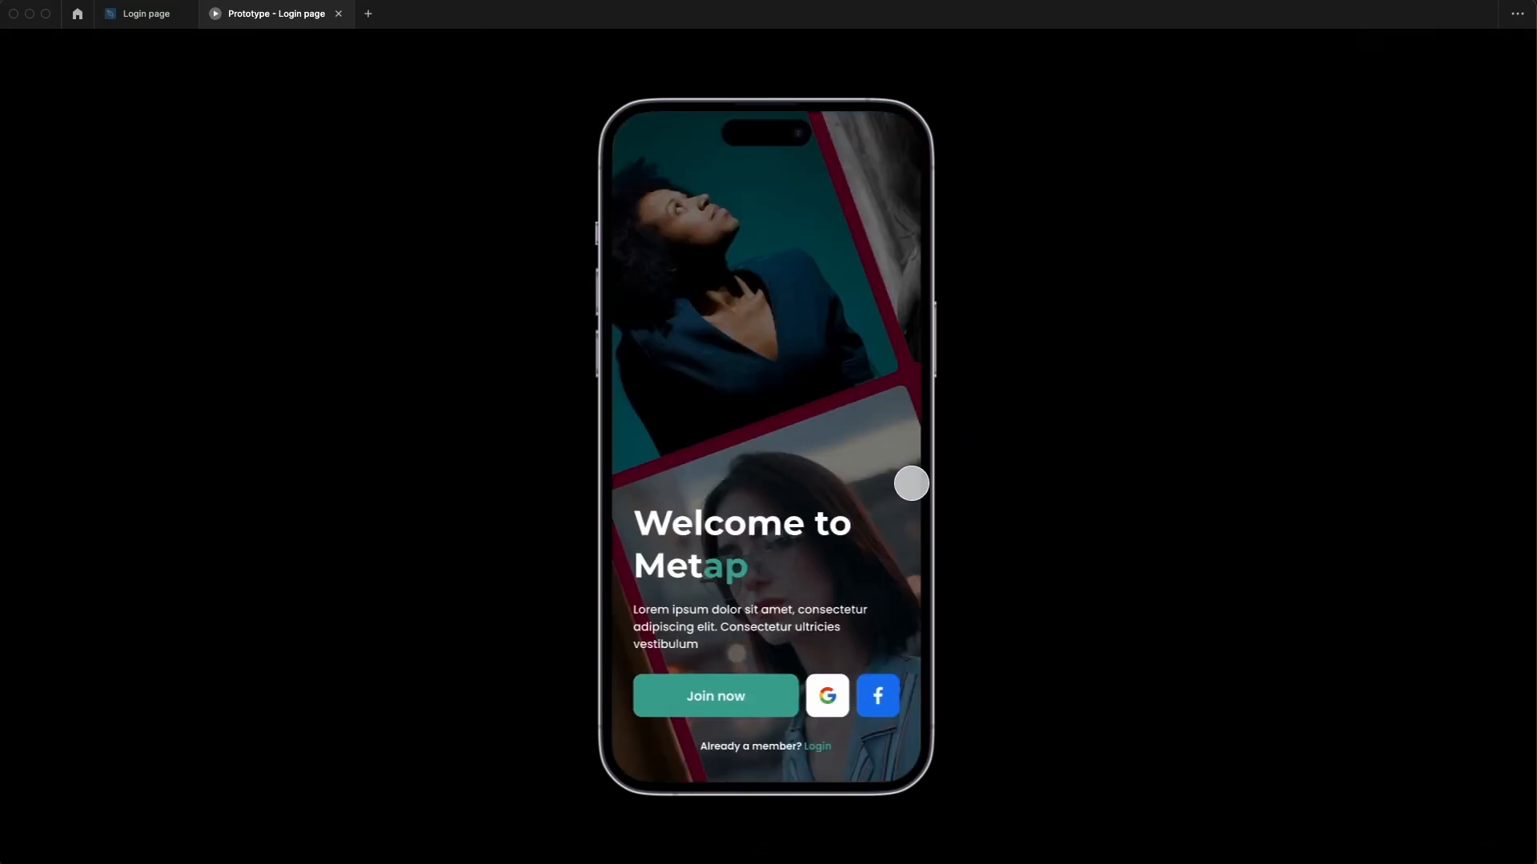
left_click(749, 686)
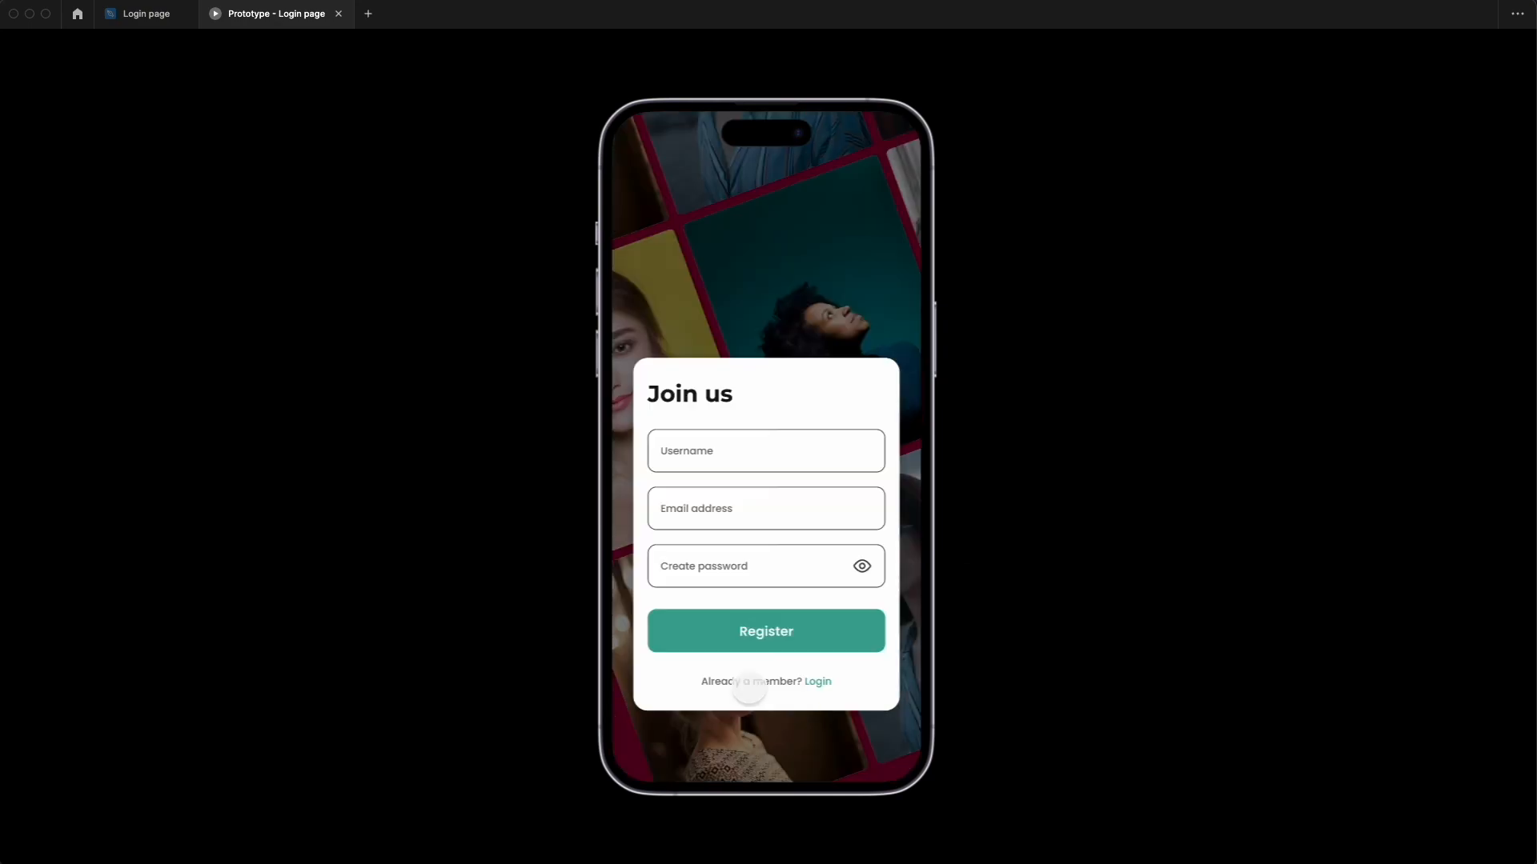
left_click(824, 684)
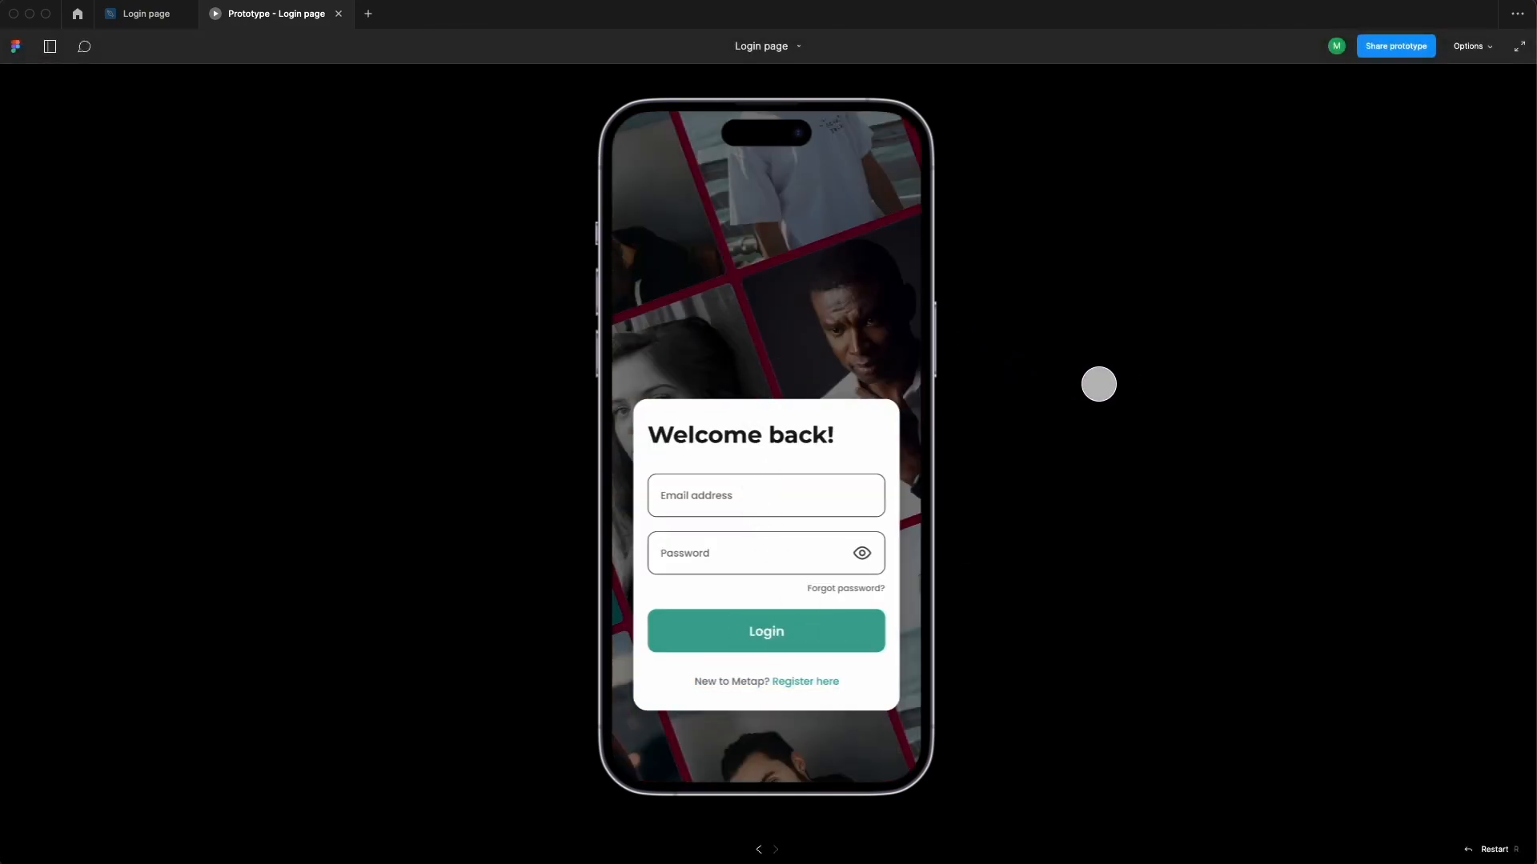
key("r")
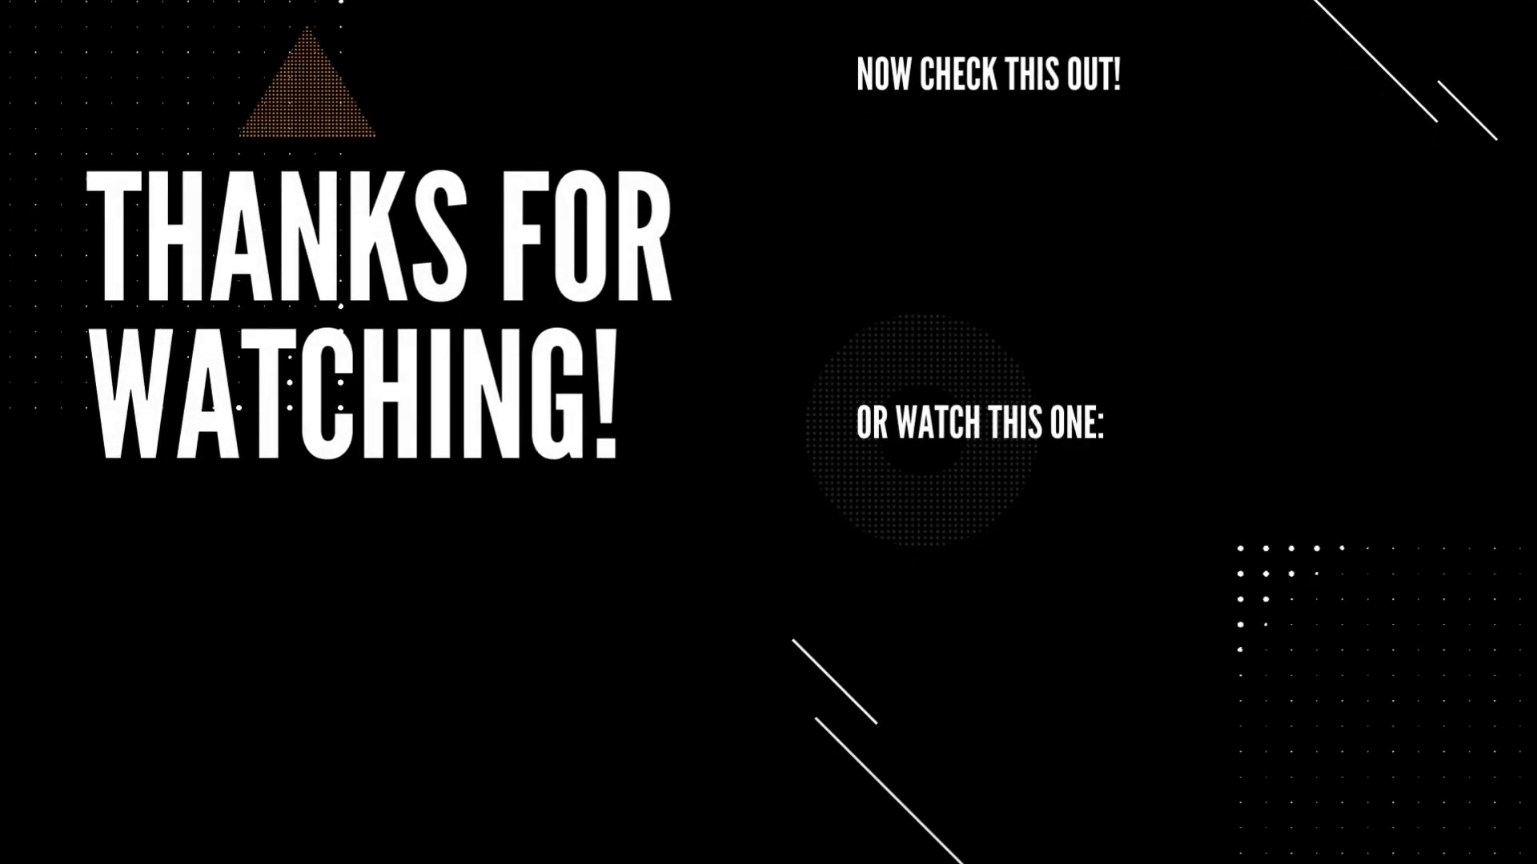